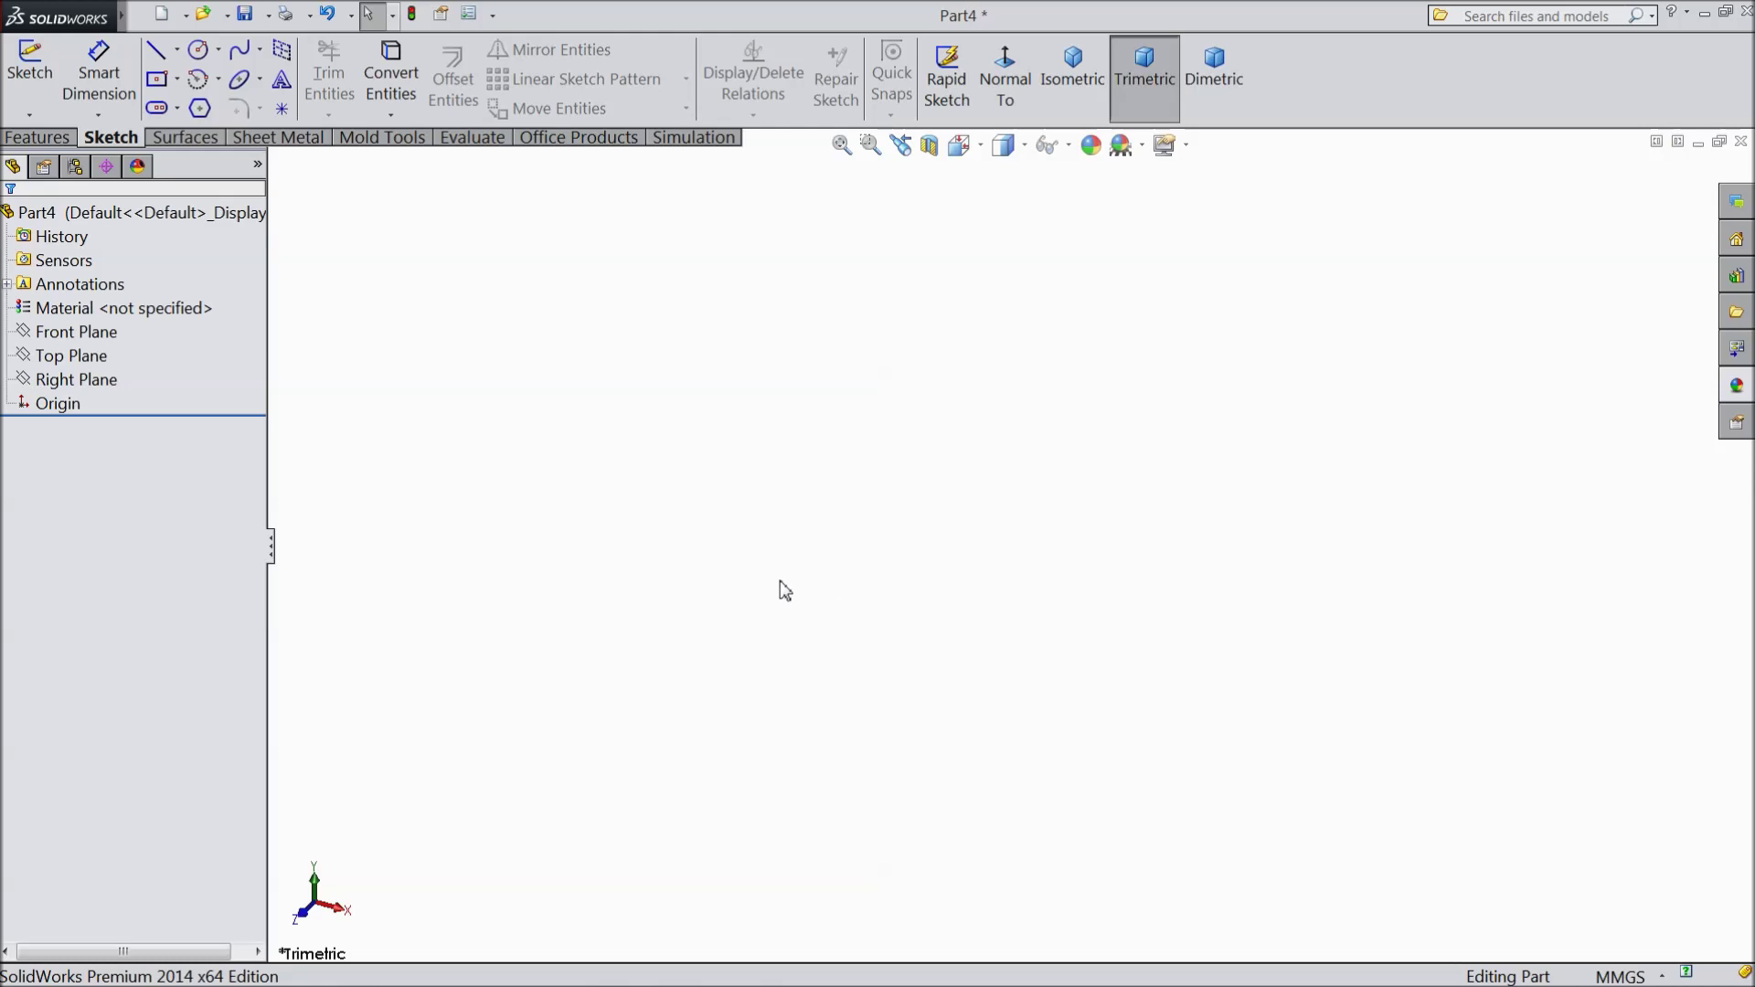
- Change the empty part's document units from MMGS to CGS from a Top Plane sketch
click(99, 359)
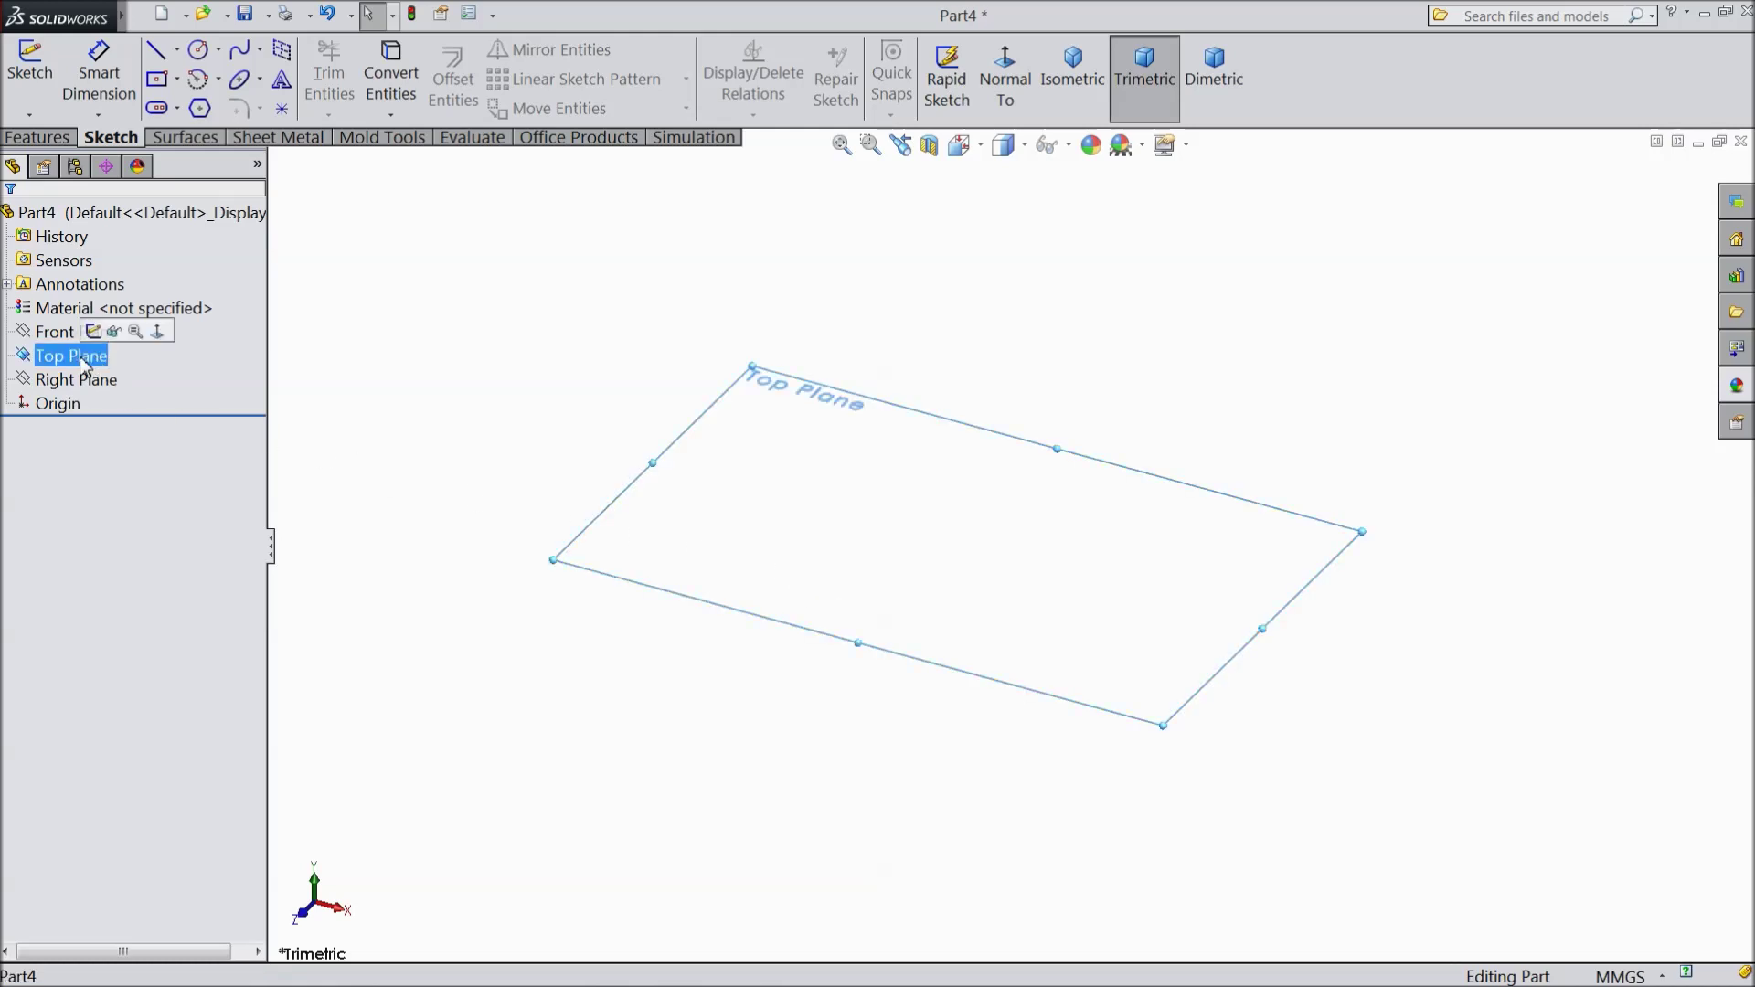
click(100, 340)
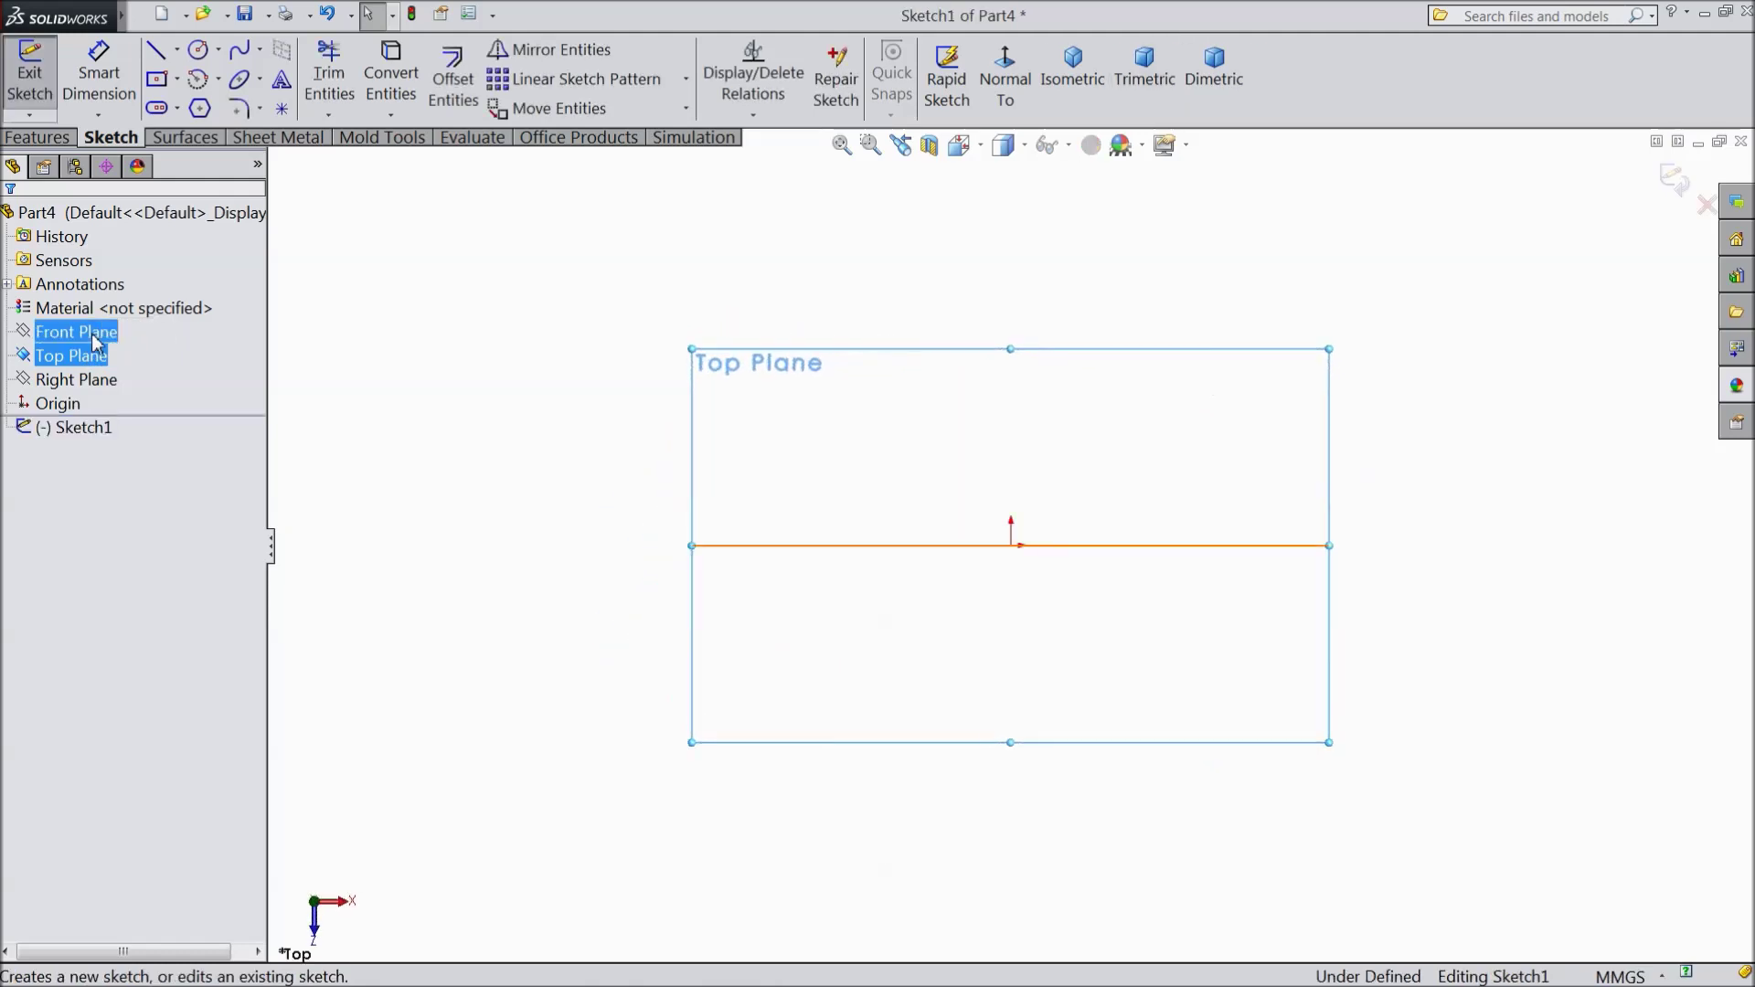
click(1623, 976)
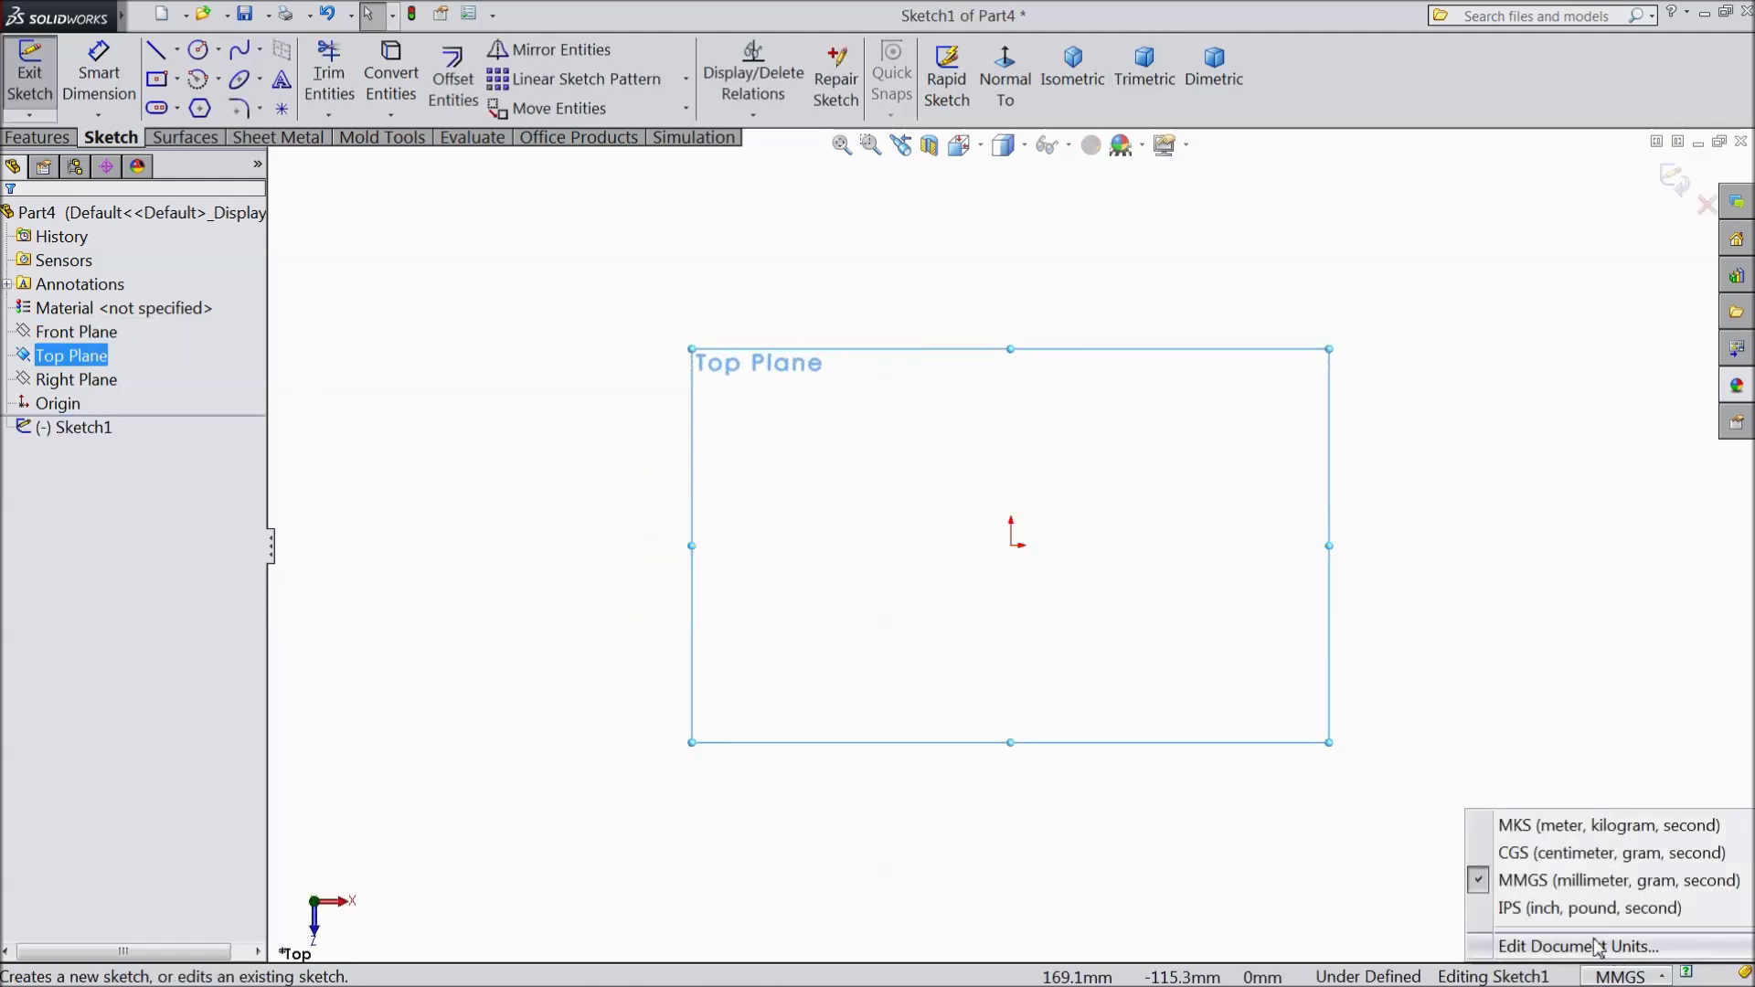
click(1515, 853)
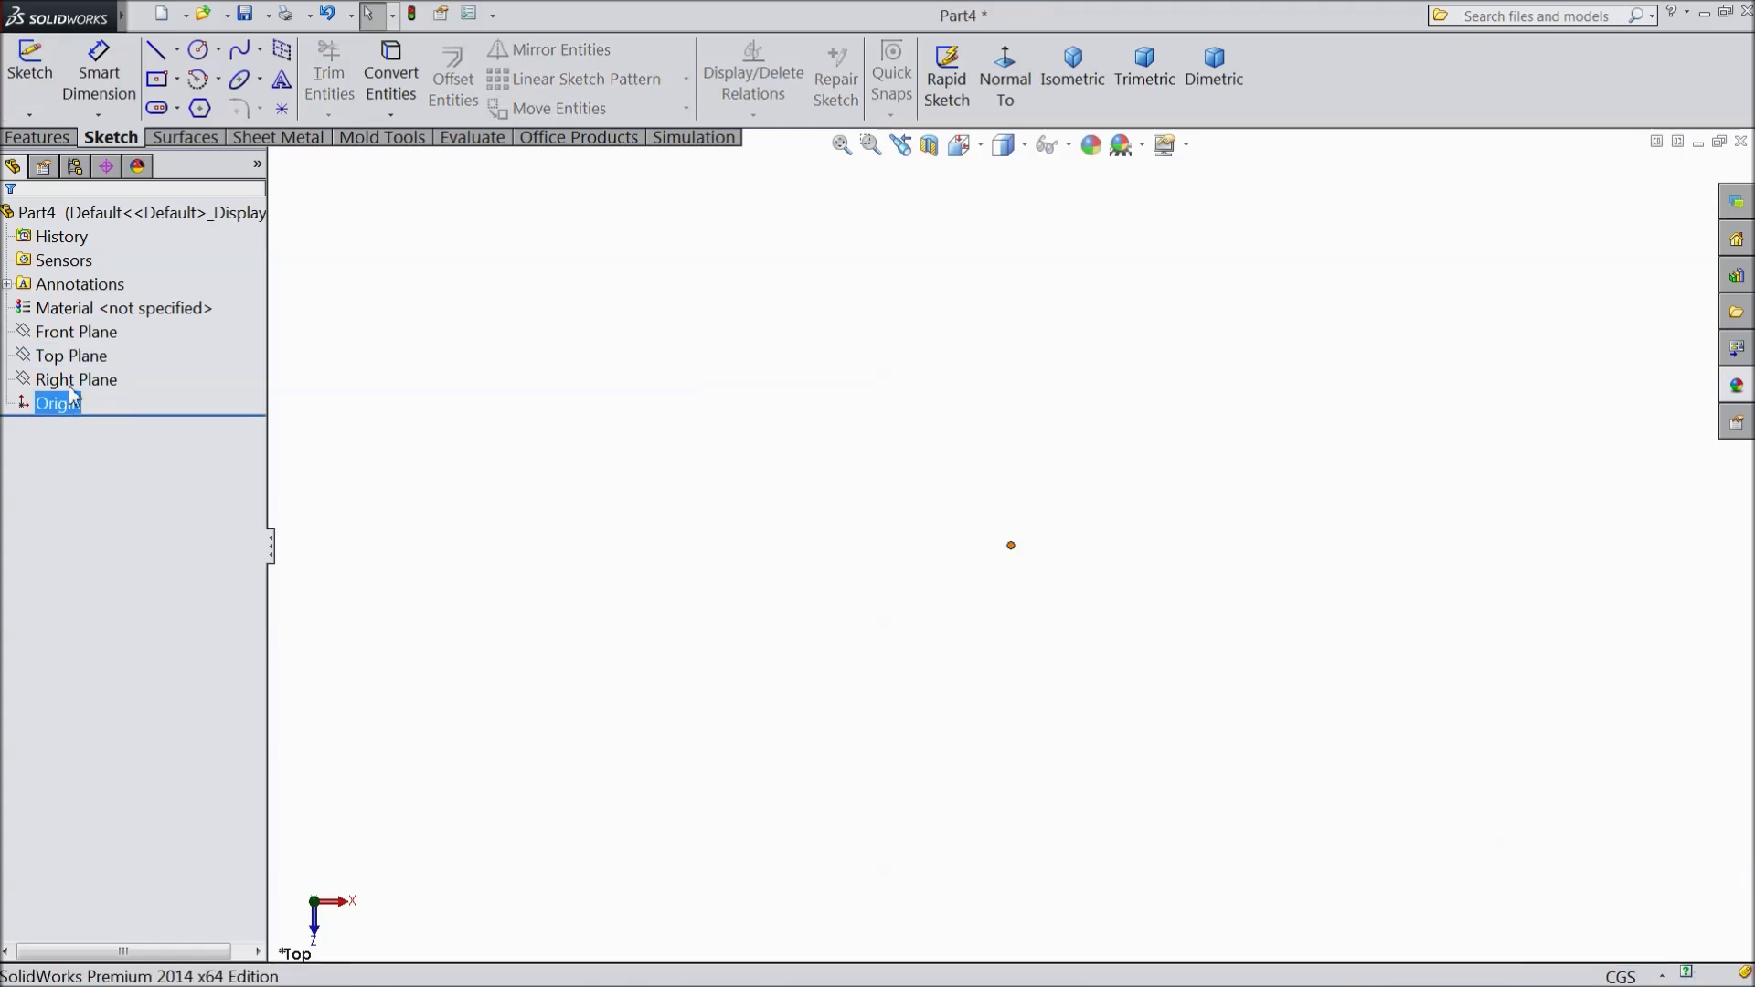
click(72, 356)
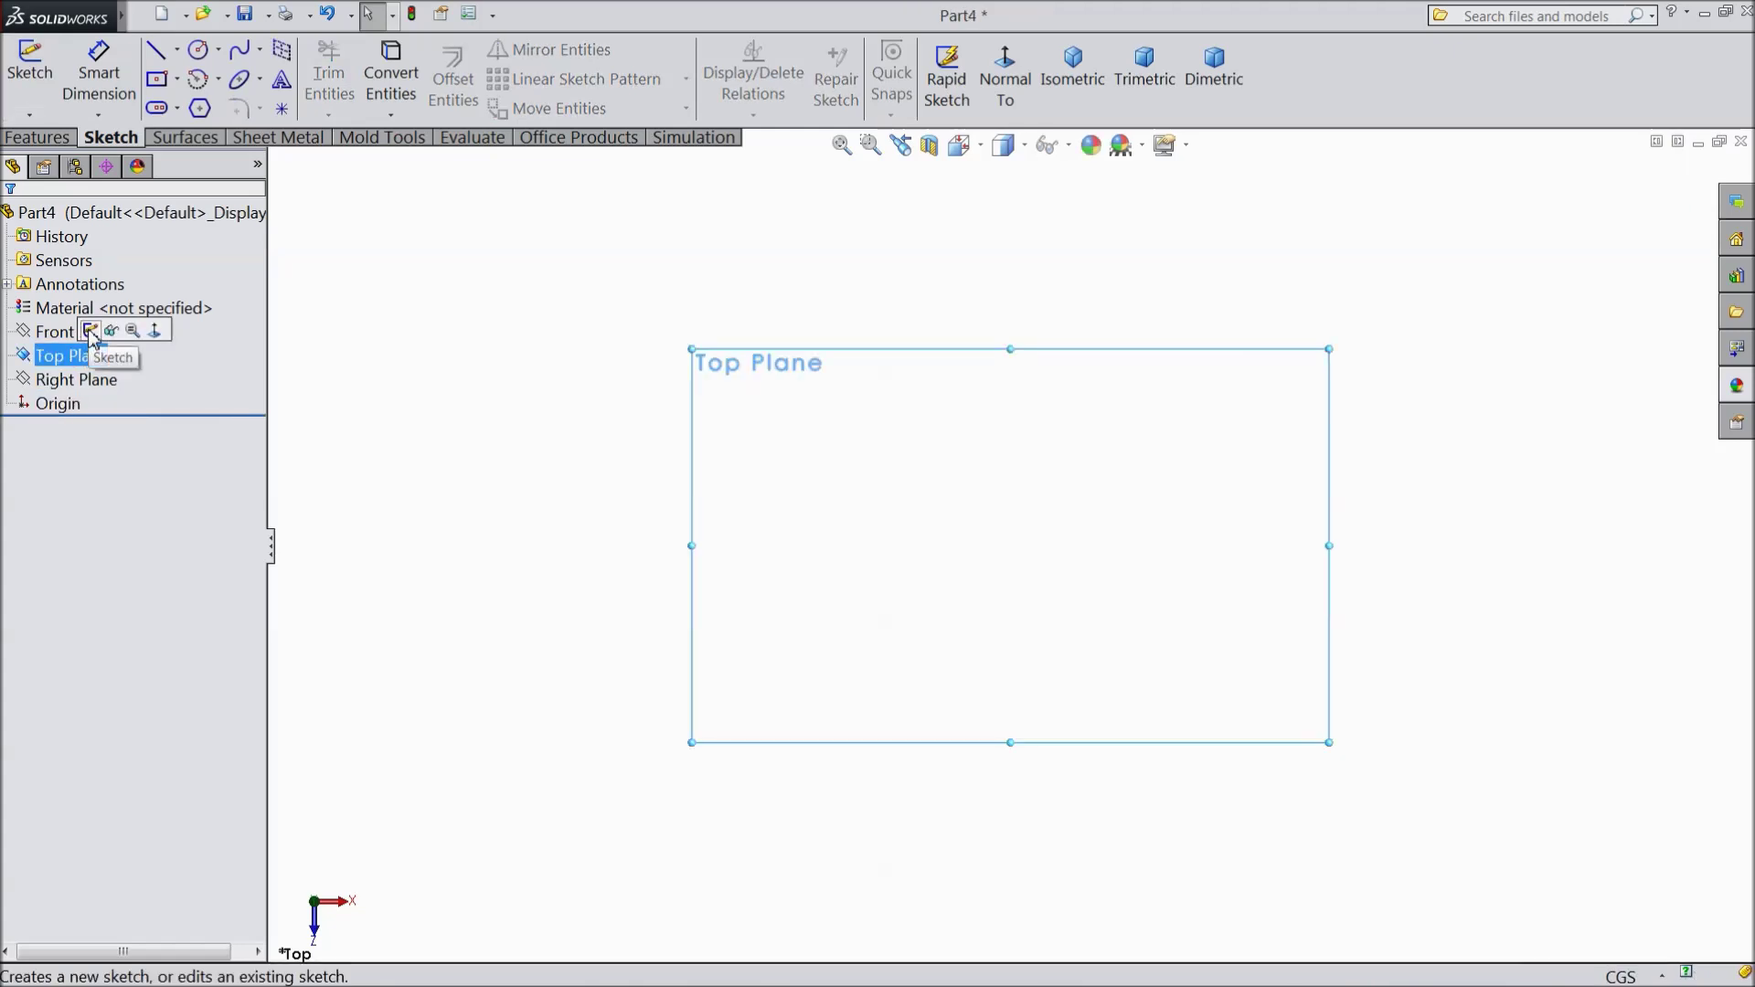
- Draw a small and a large circle, both centred at the origin, on the Top Plane
click(91, 332)
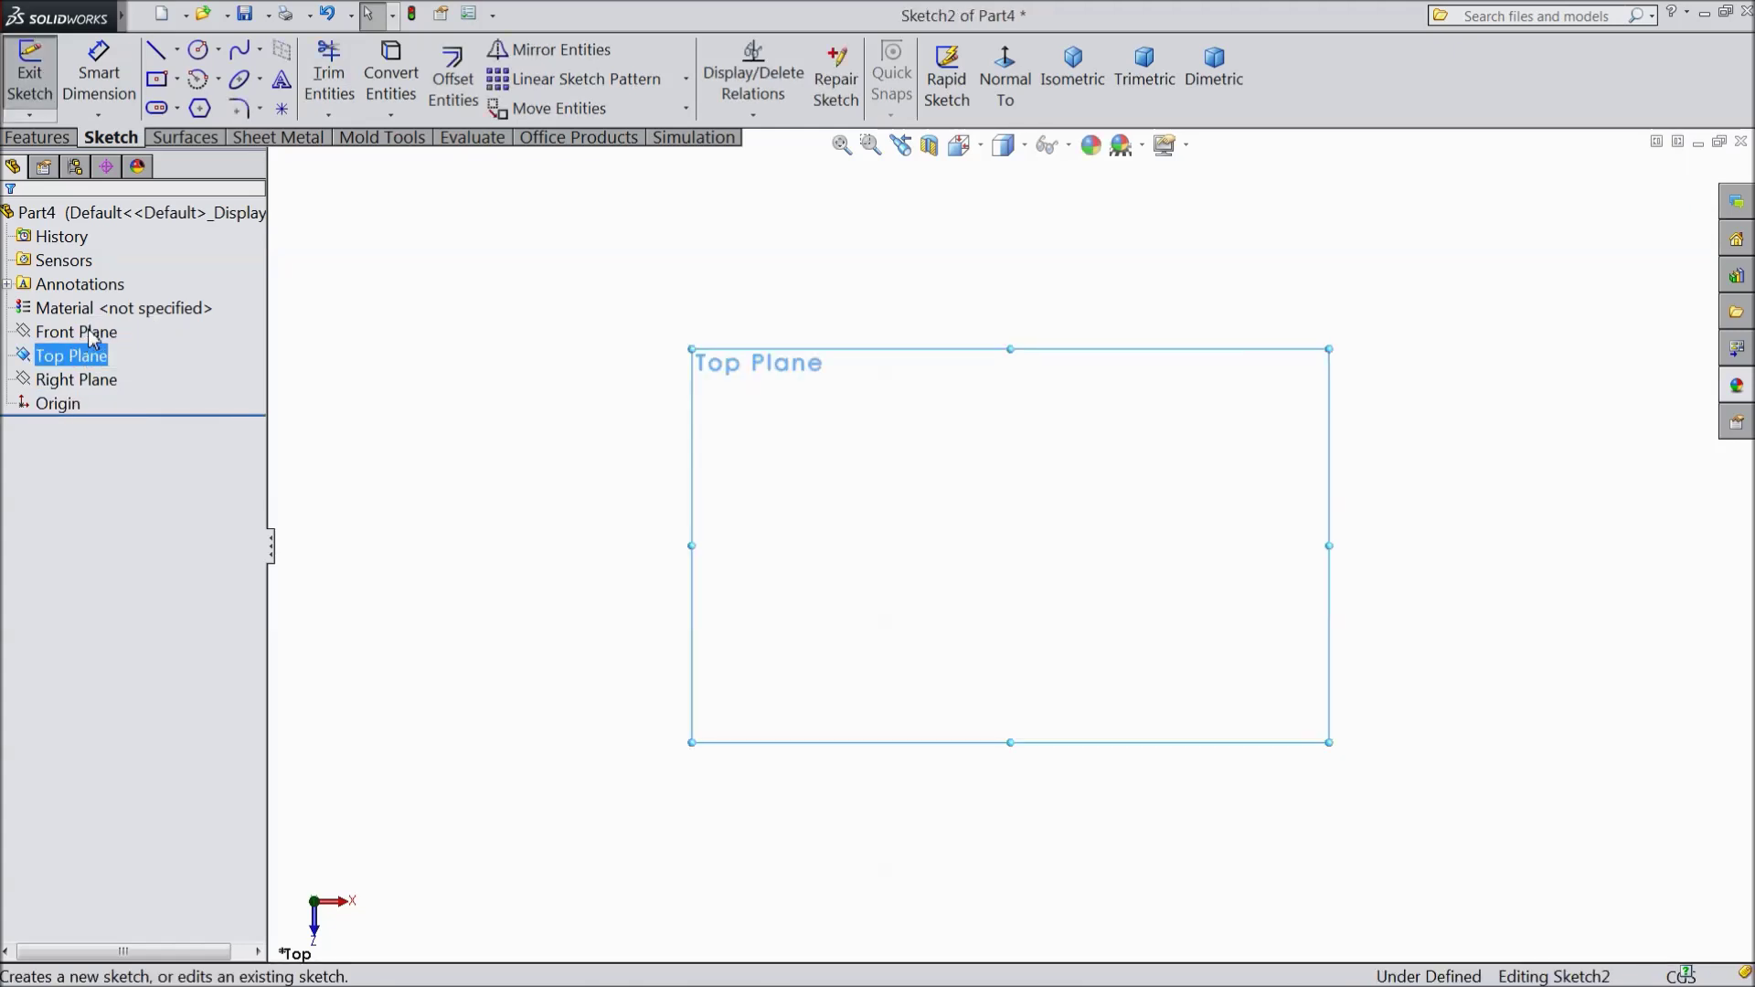
click(199, 53)
click(1015, 537)
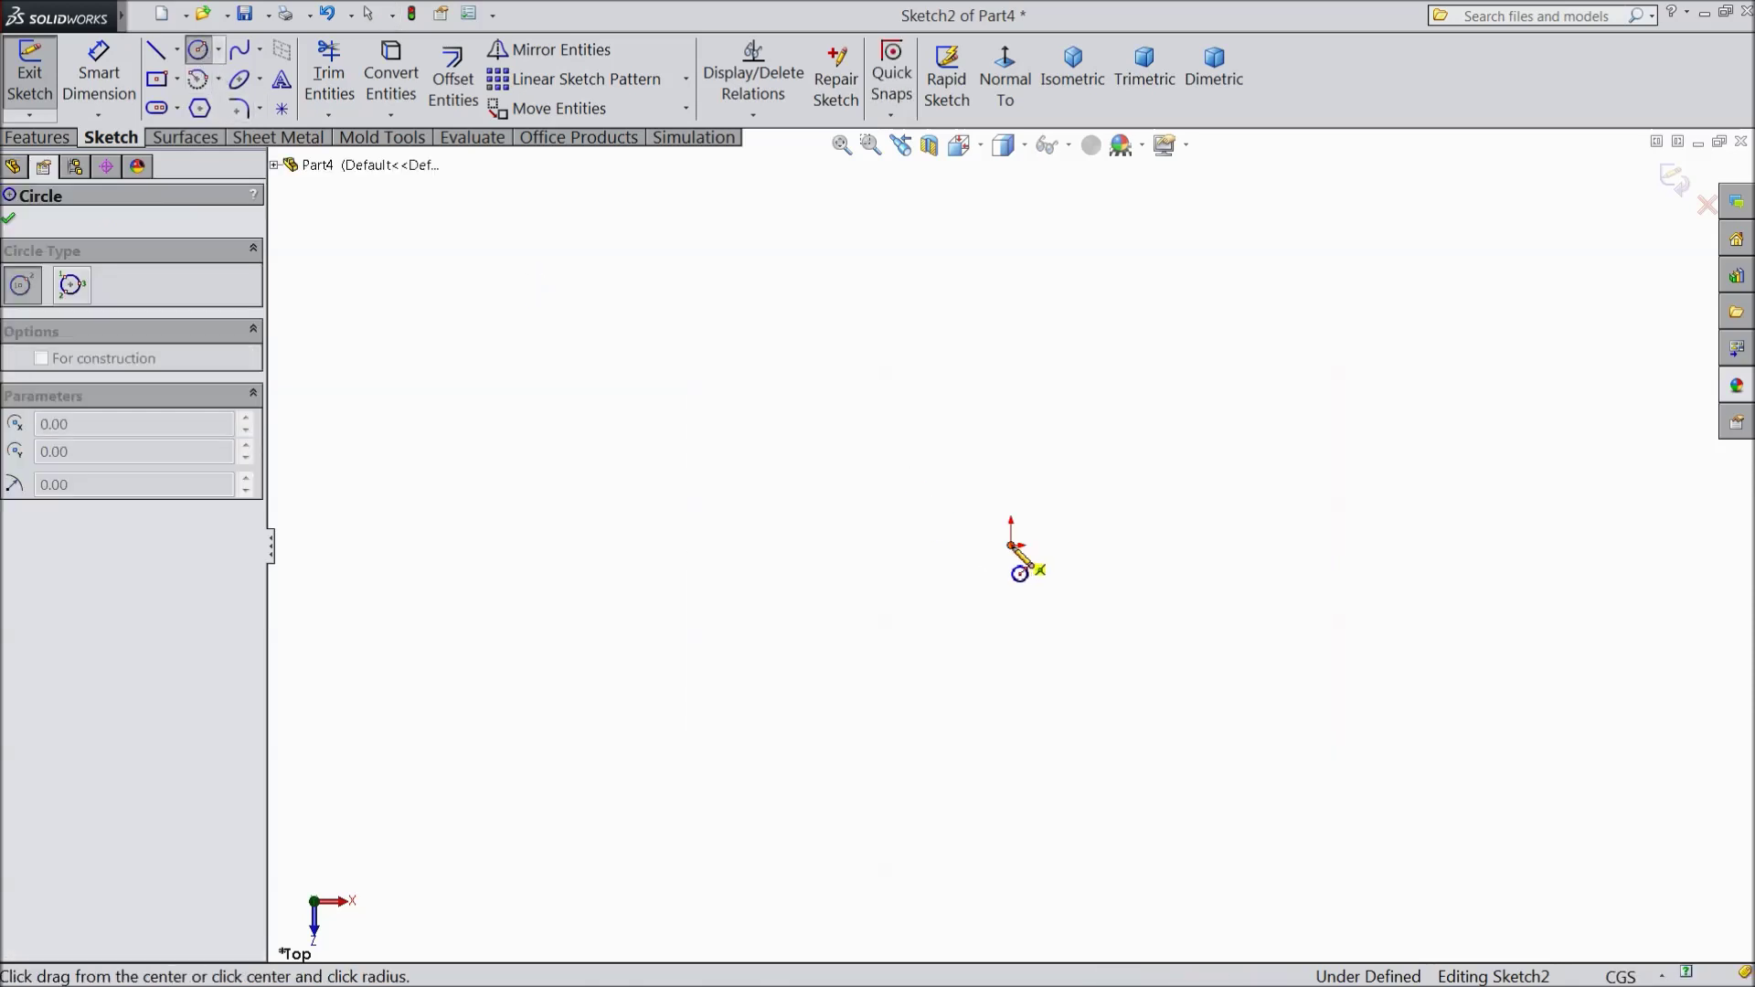
click(915, 512)
click(1013, 546)
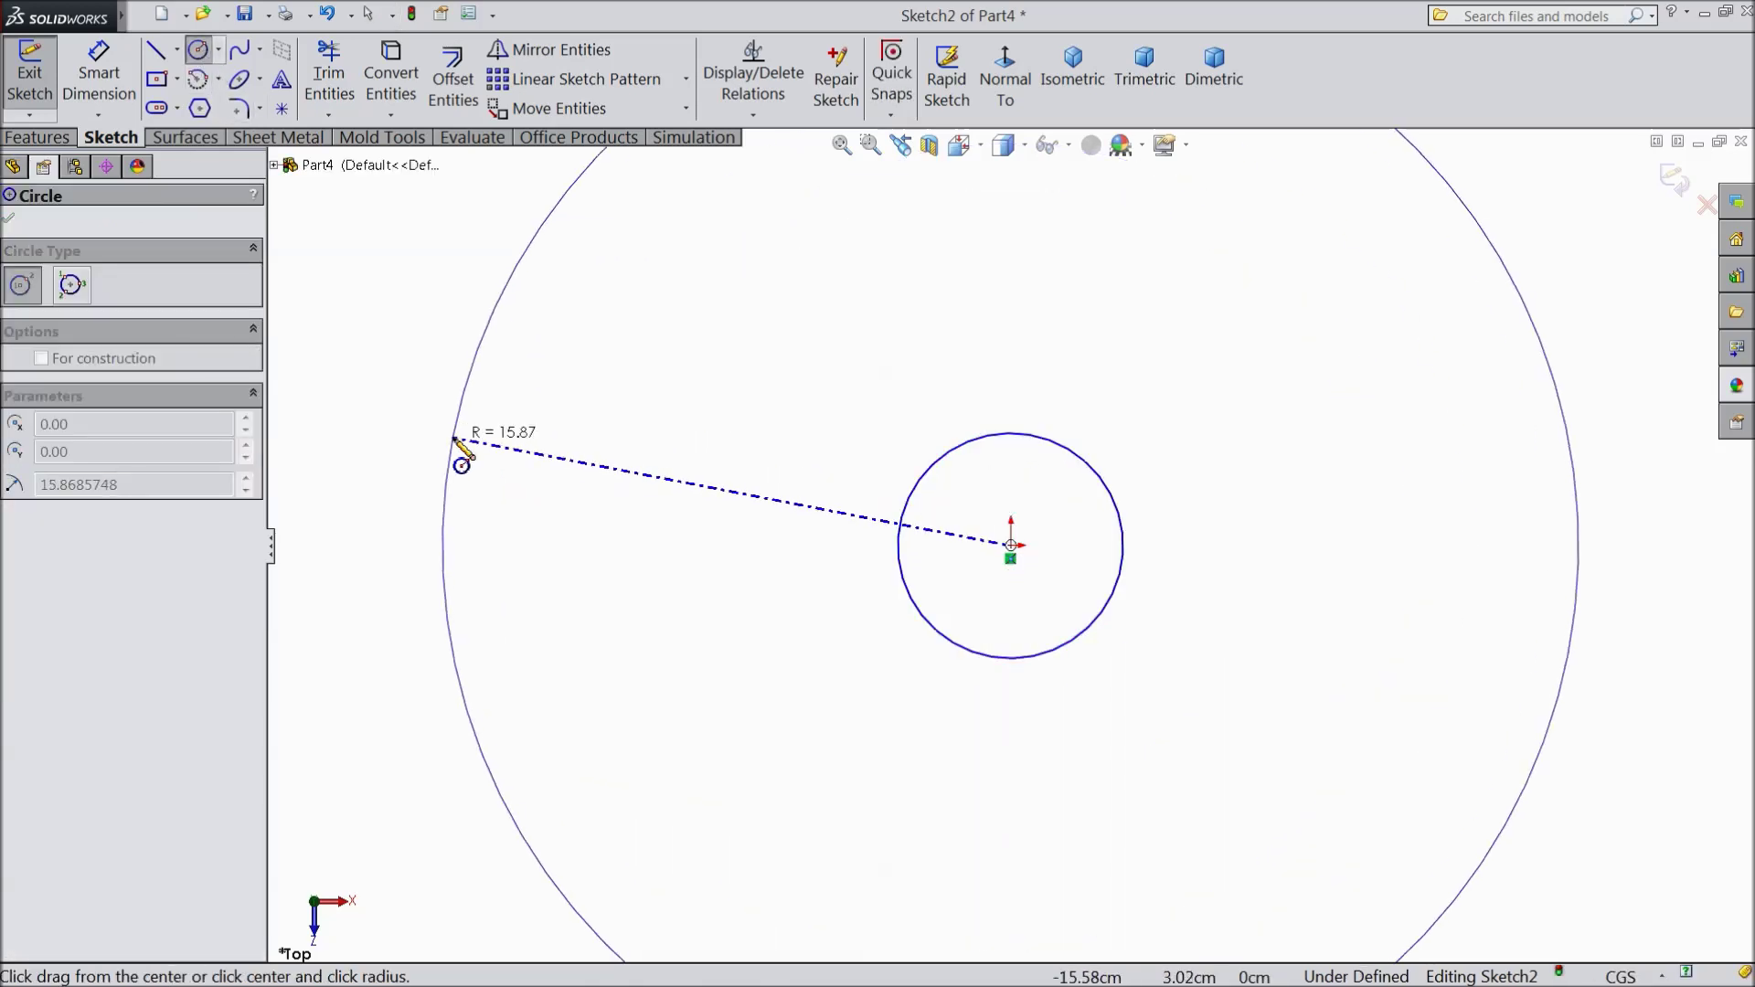
click(339, 378)
key(Escape)
scroll(961, 560, down, 3)
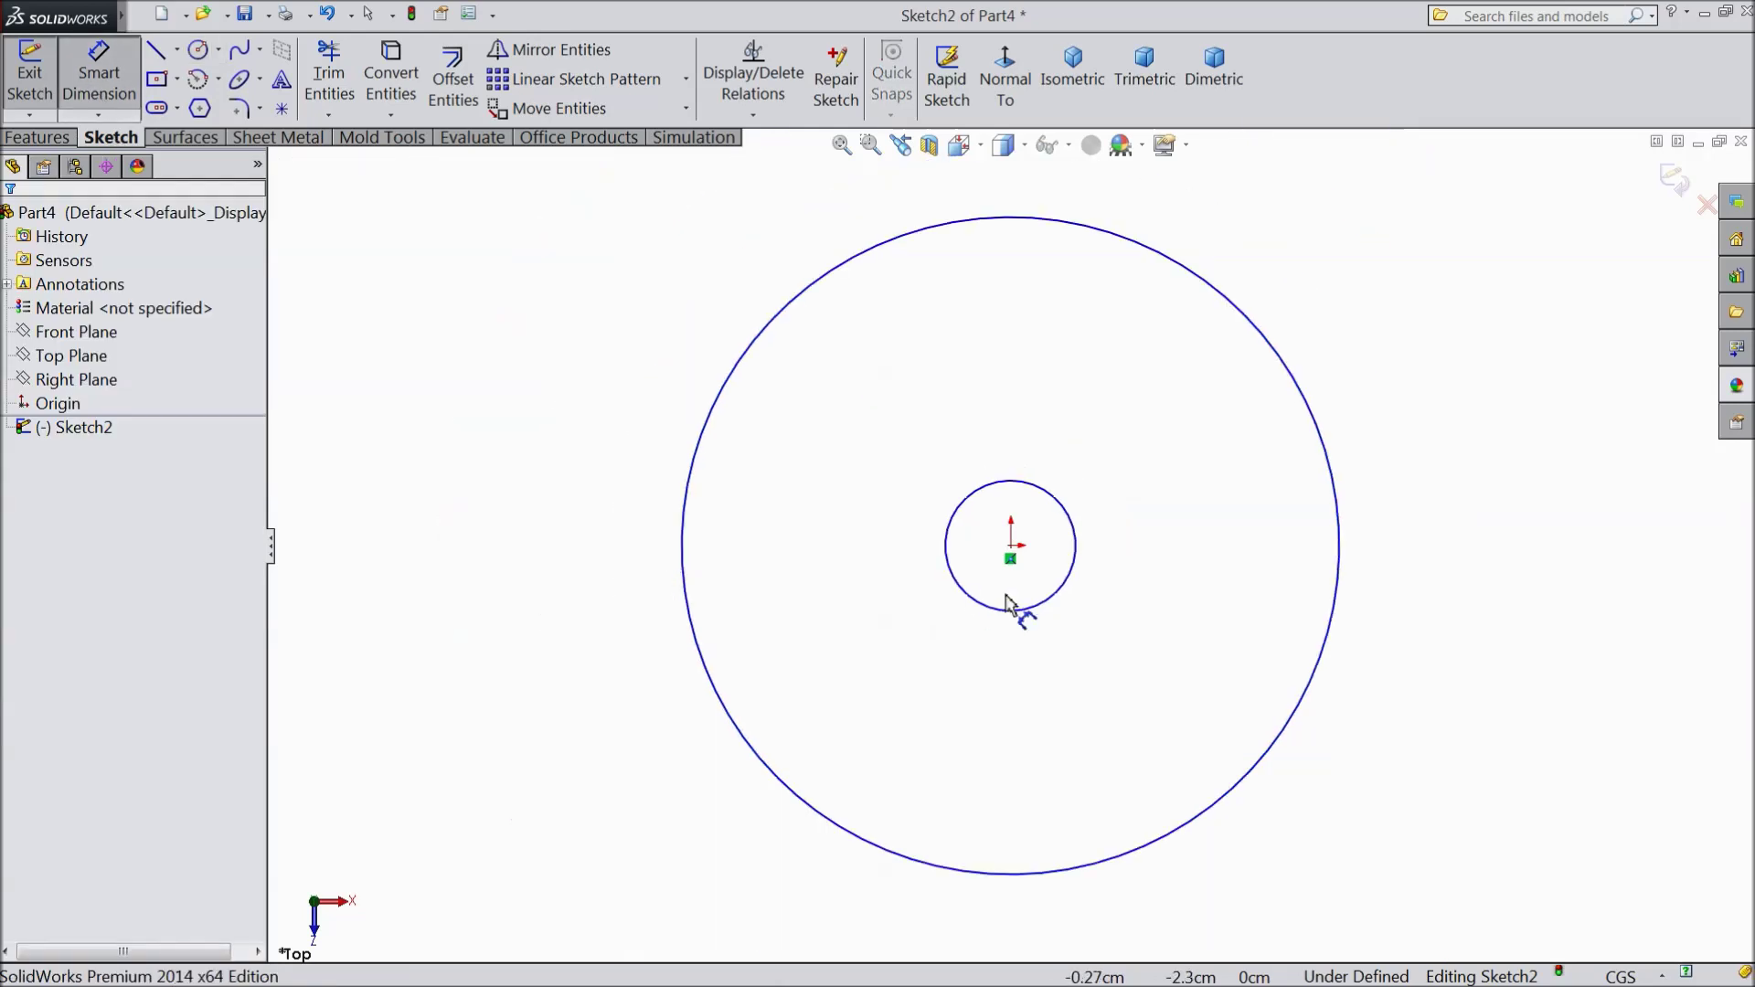
- Dimension the circles to 20 cm and 100 cm diameters
click(947, 555)
click(623, 570)
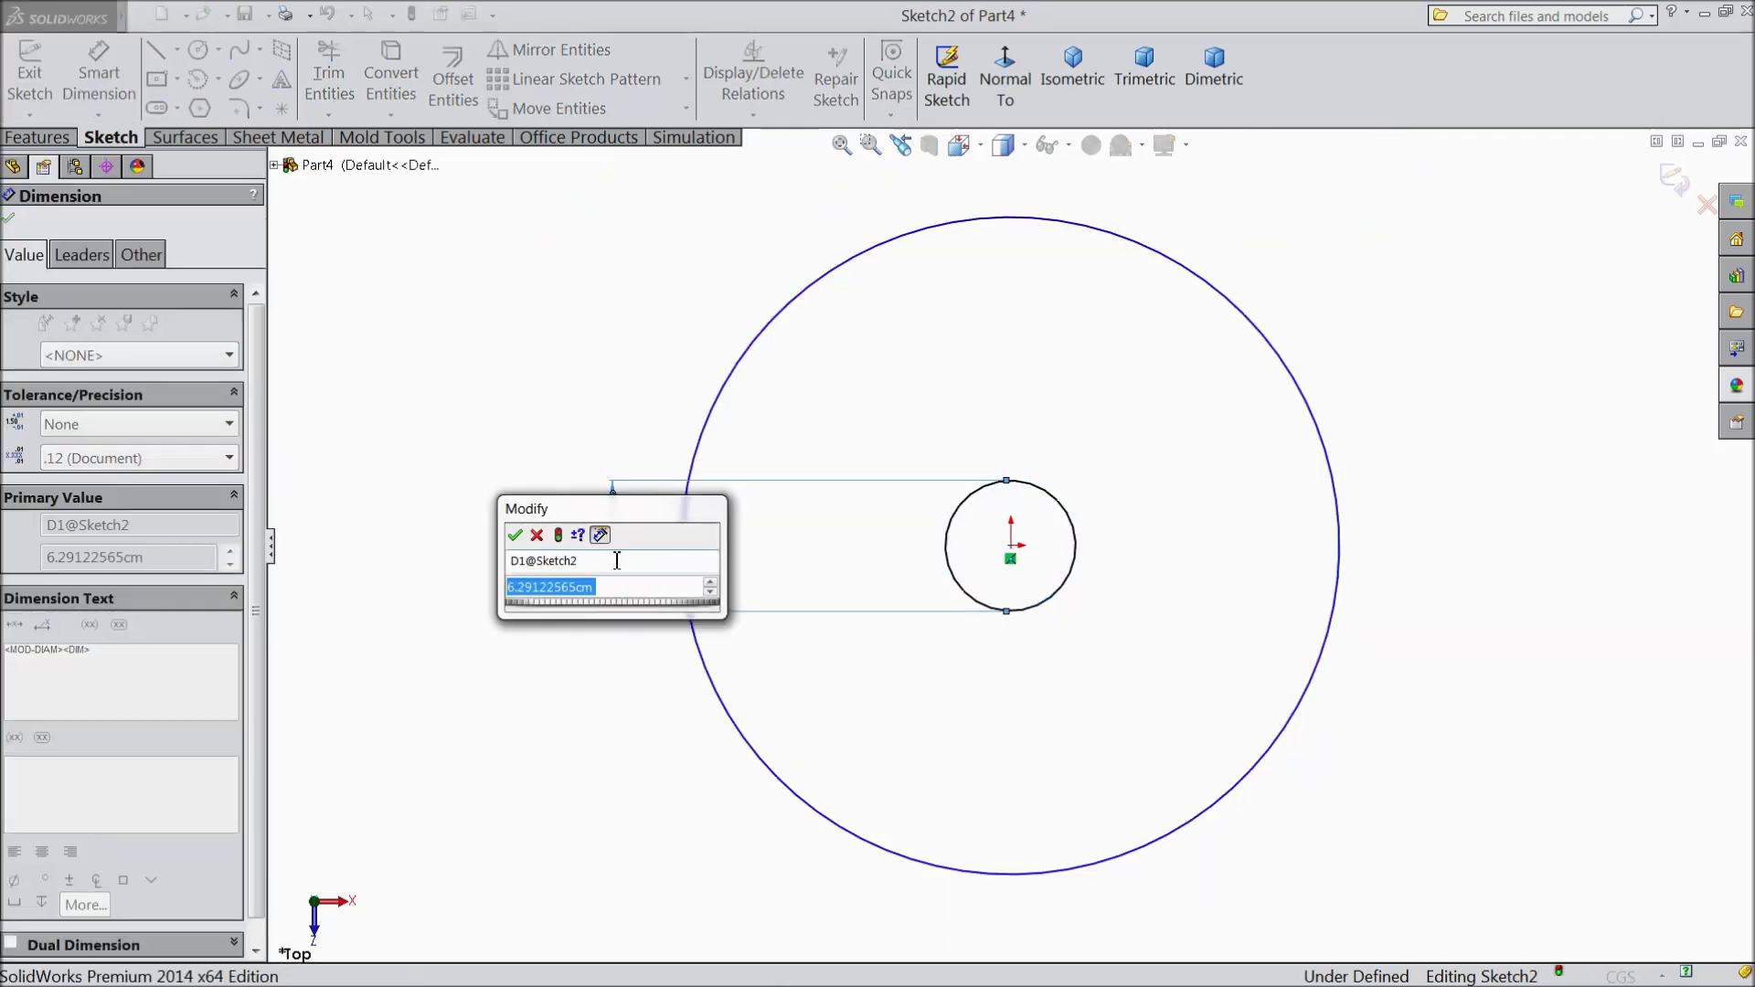
text(20)
key(Return)
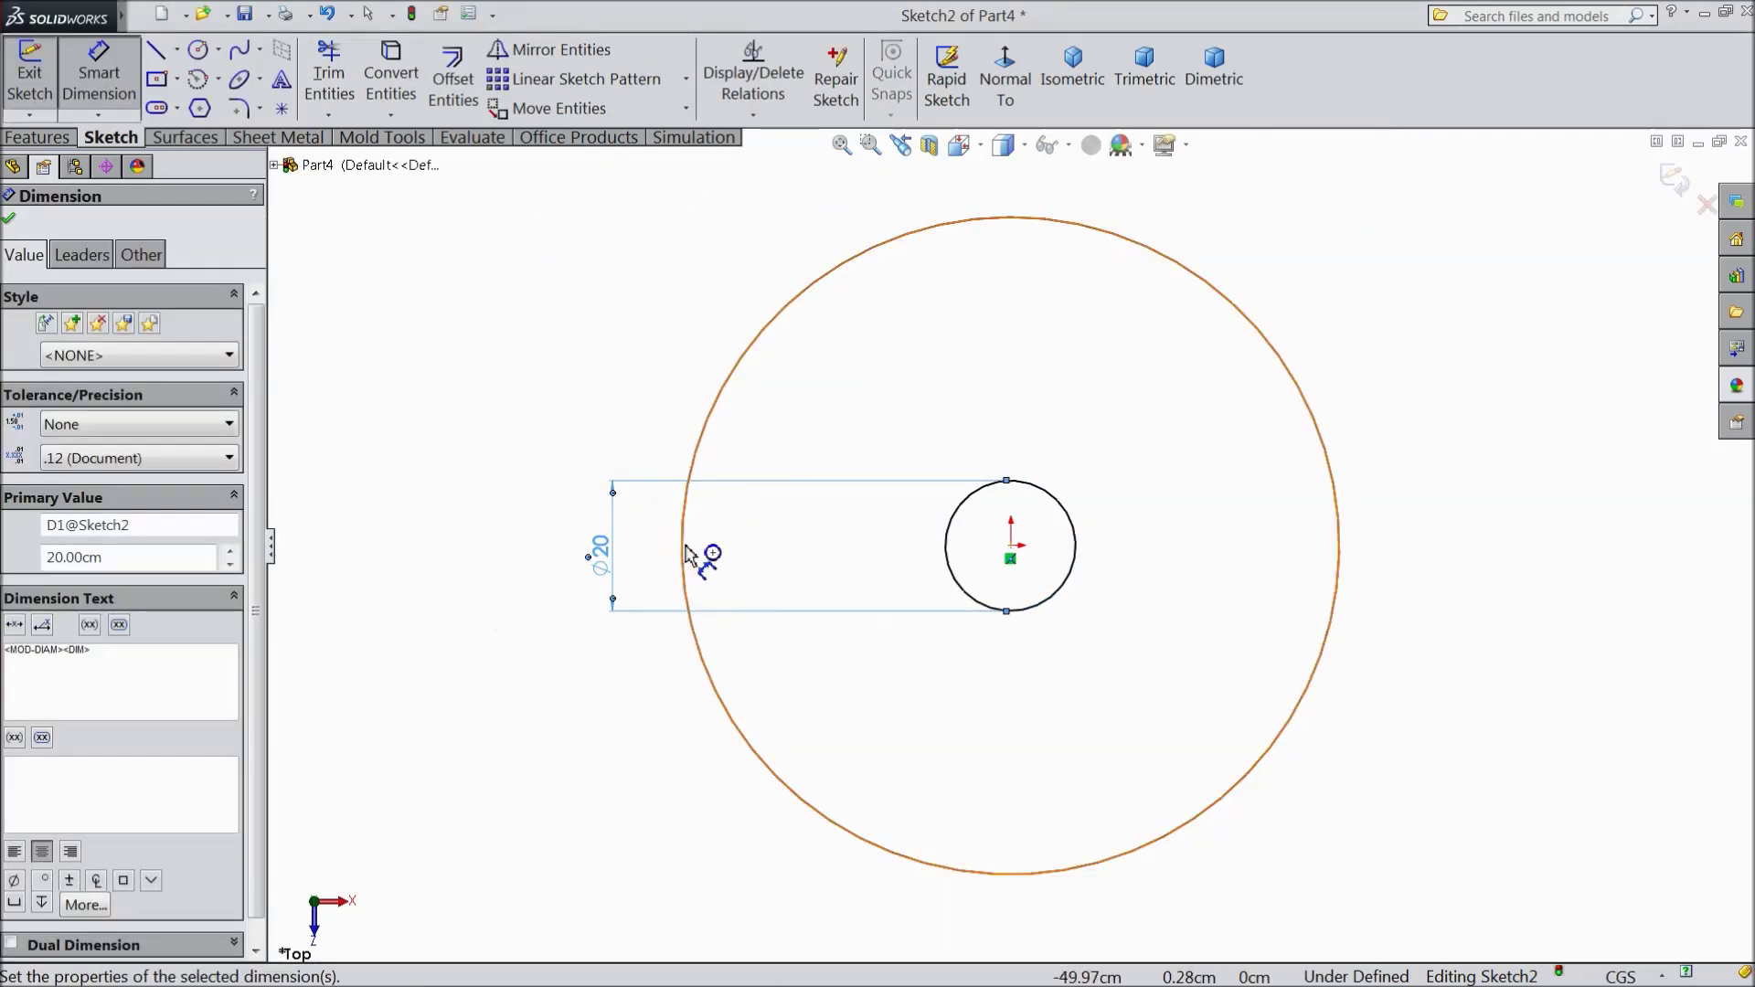
click(689, 555)
click(535, 549)
text(100)
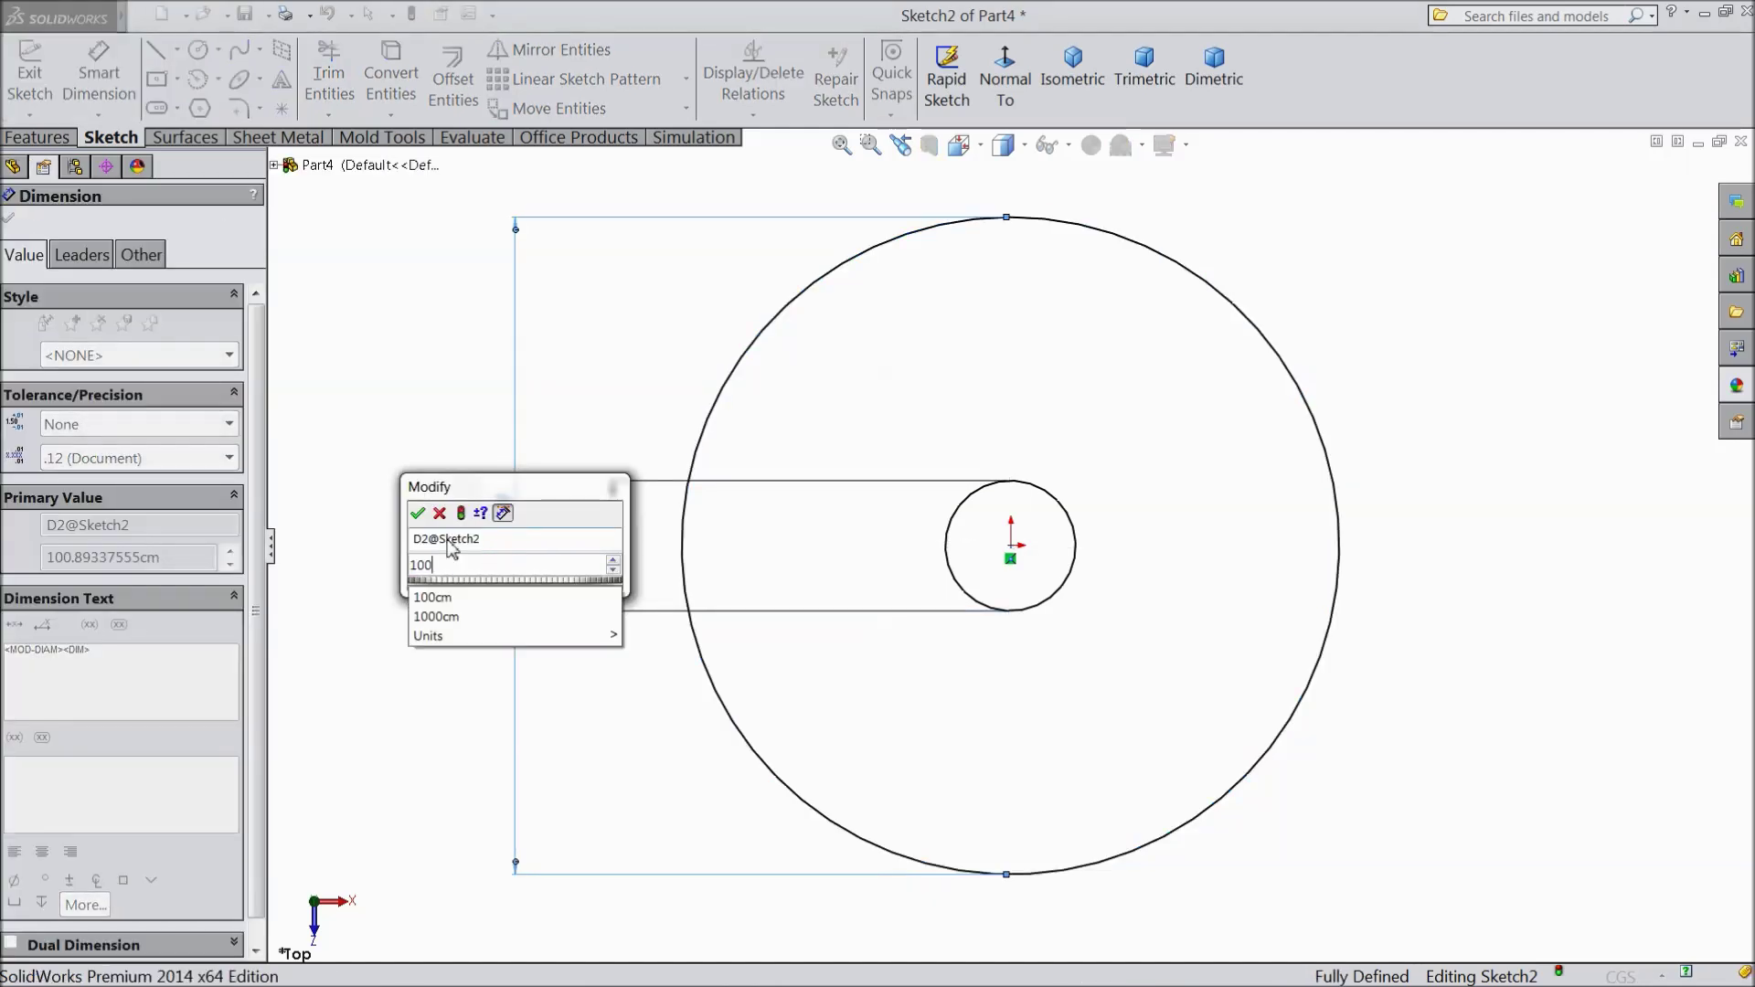
key(Return)
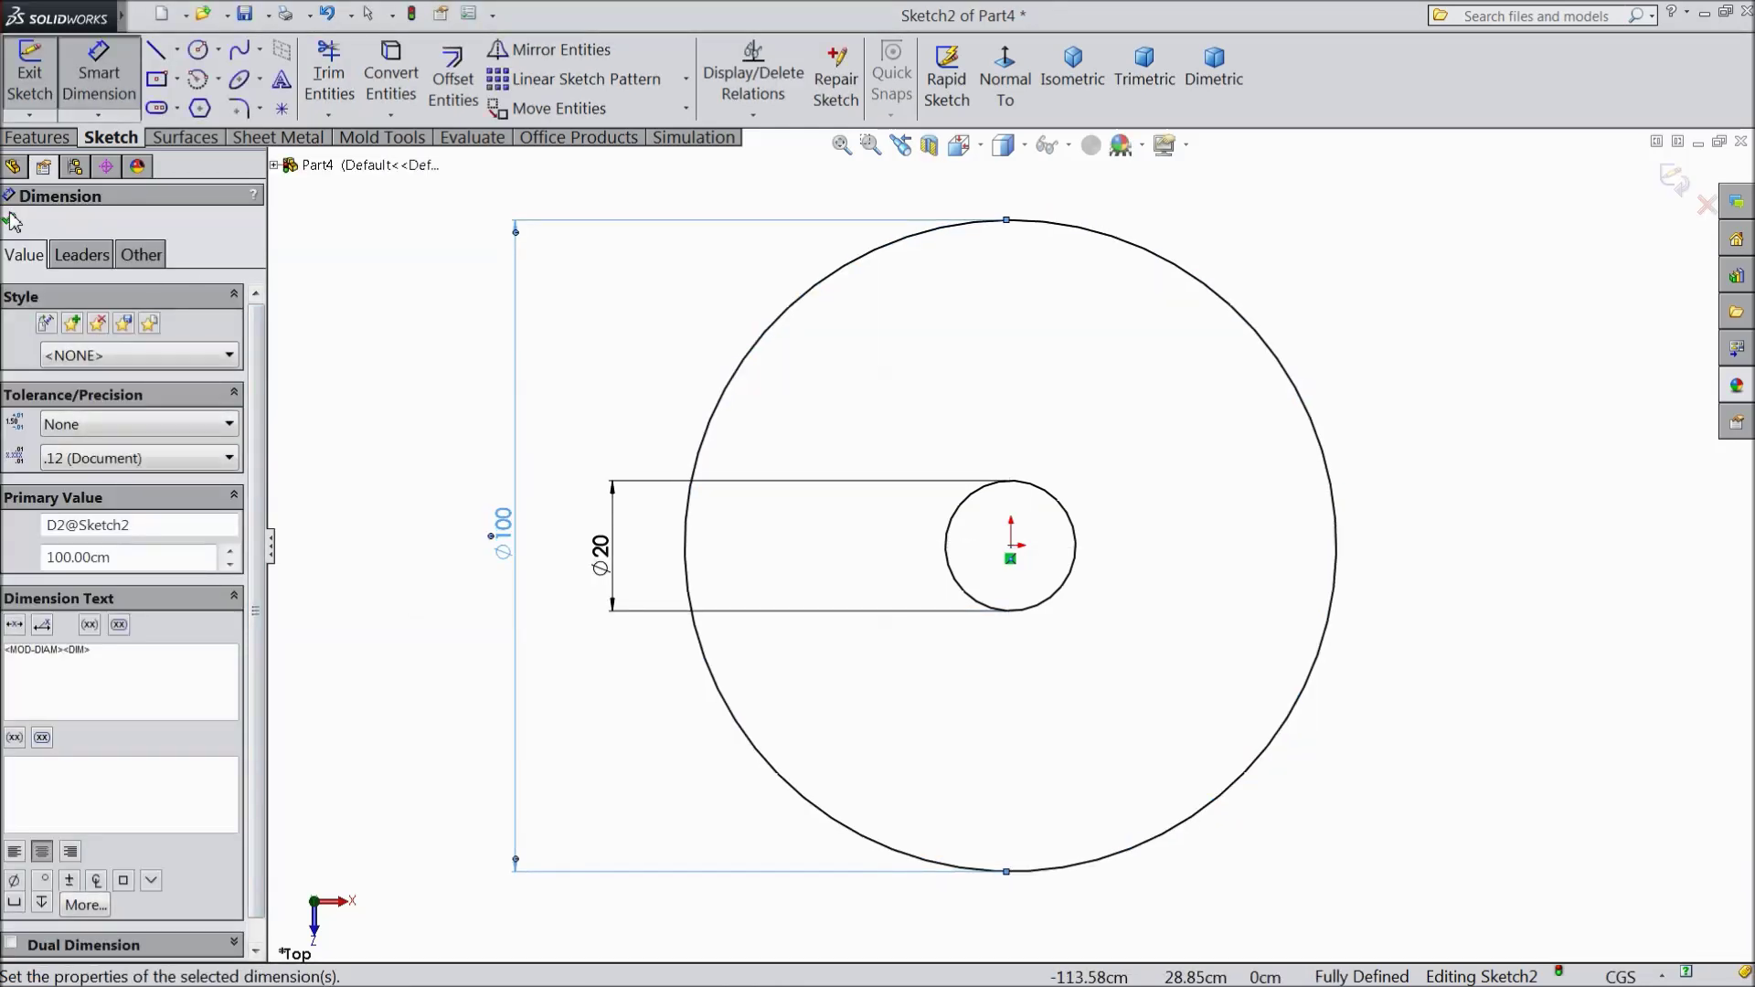
click(9, 196)
- Draw two lines joining the large circle's edge to the centre
click(158, 51)
scroll(1015, 549, down, 2)
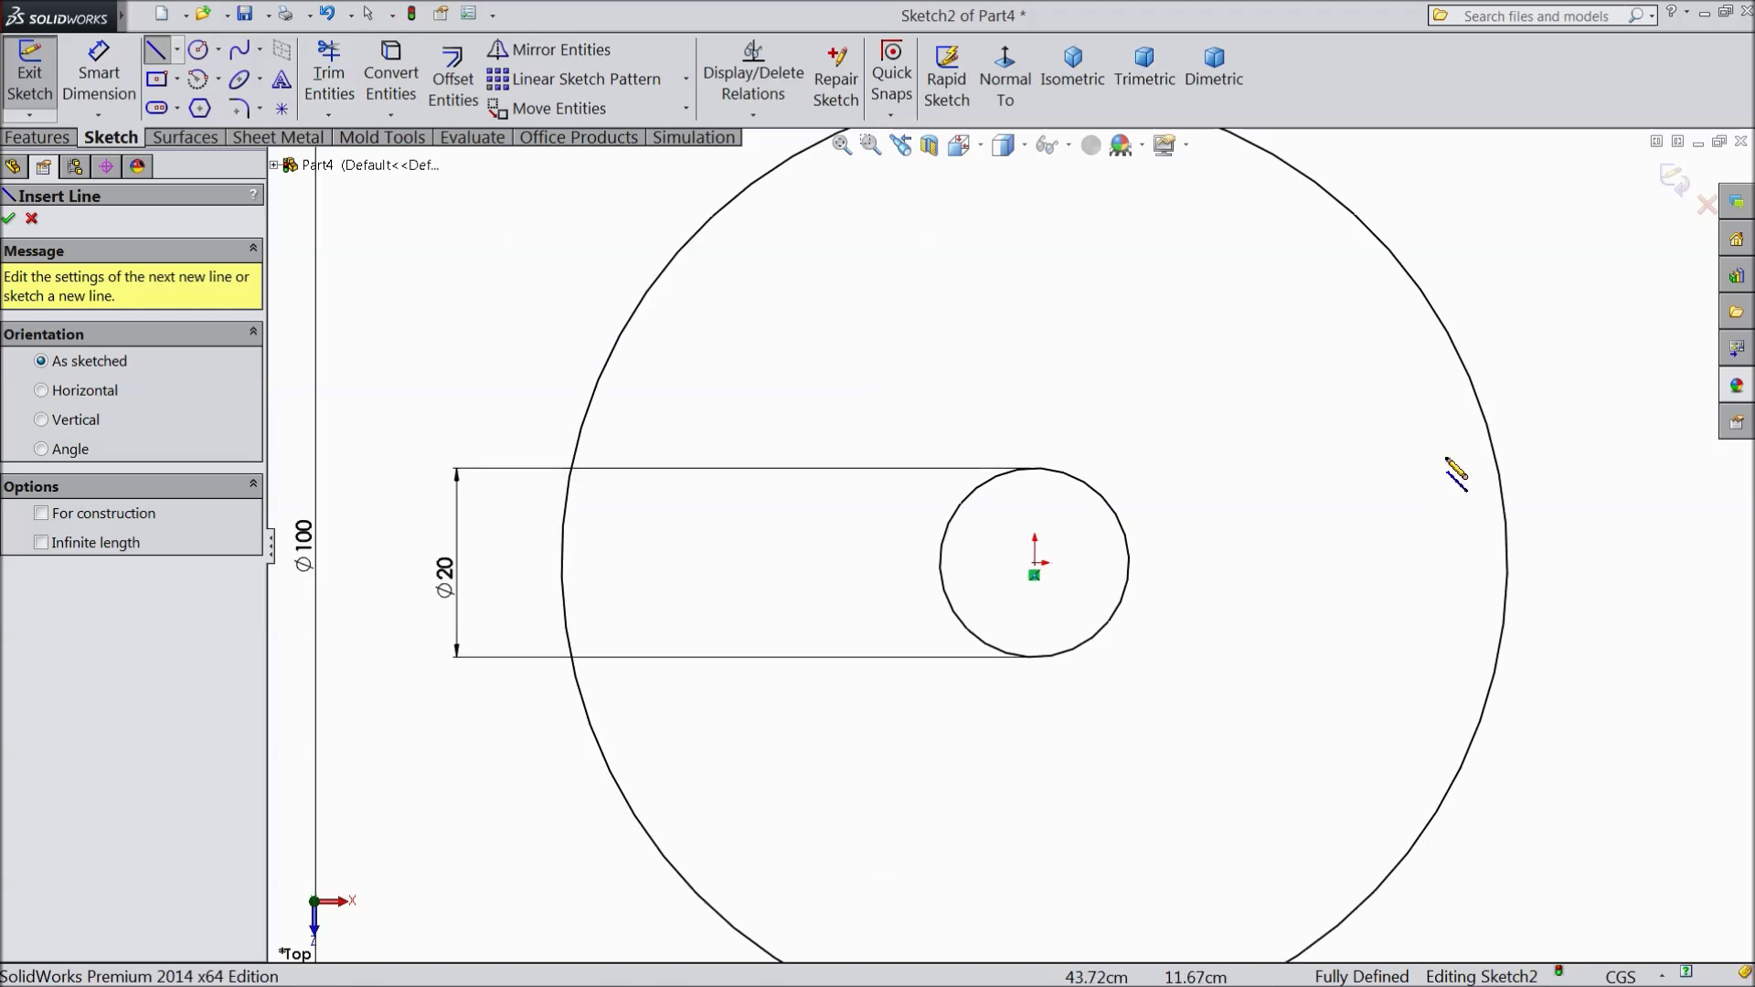
click(1470, 377)
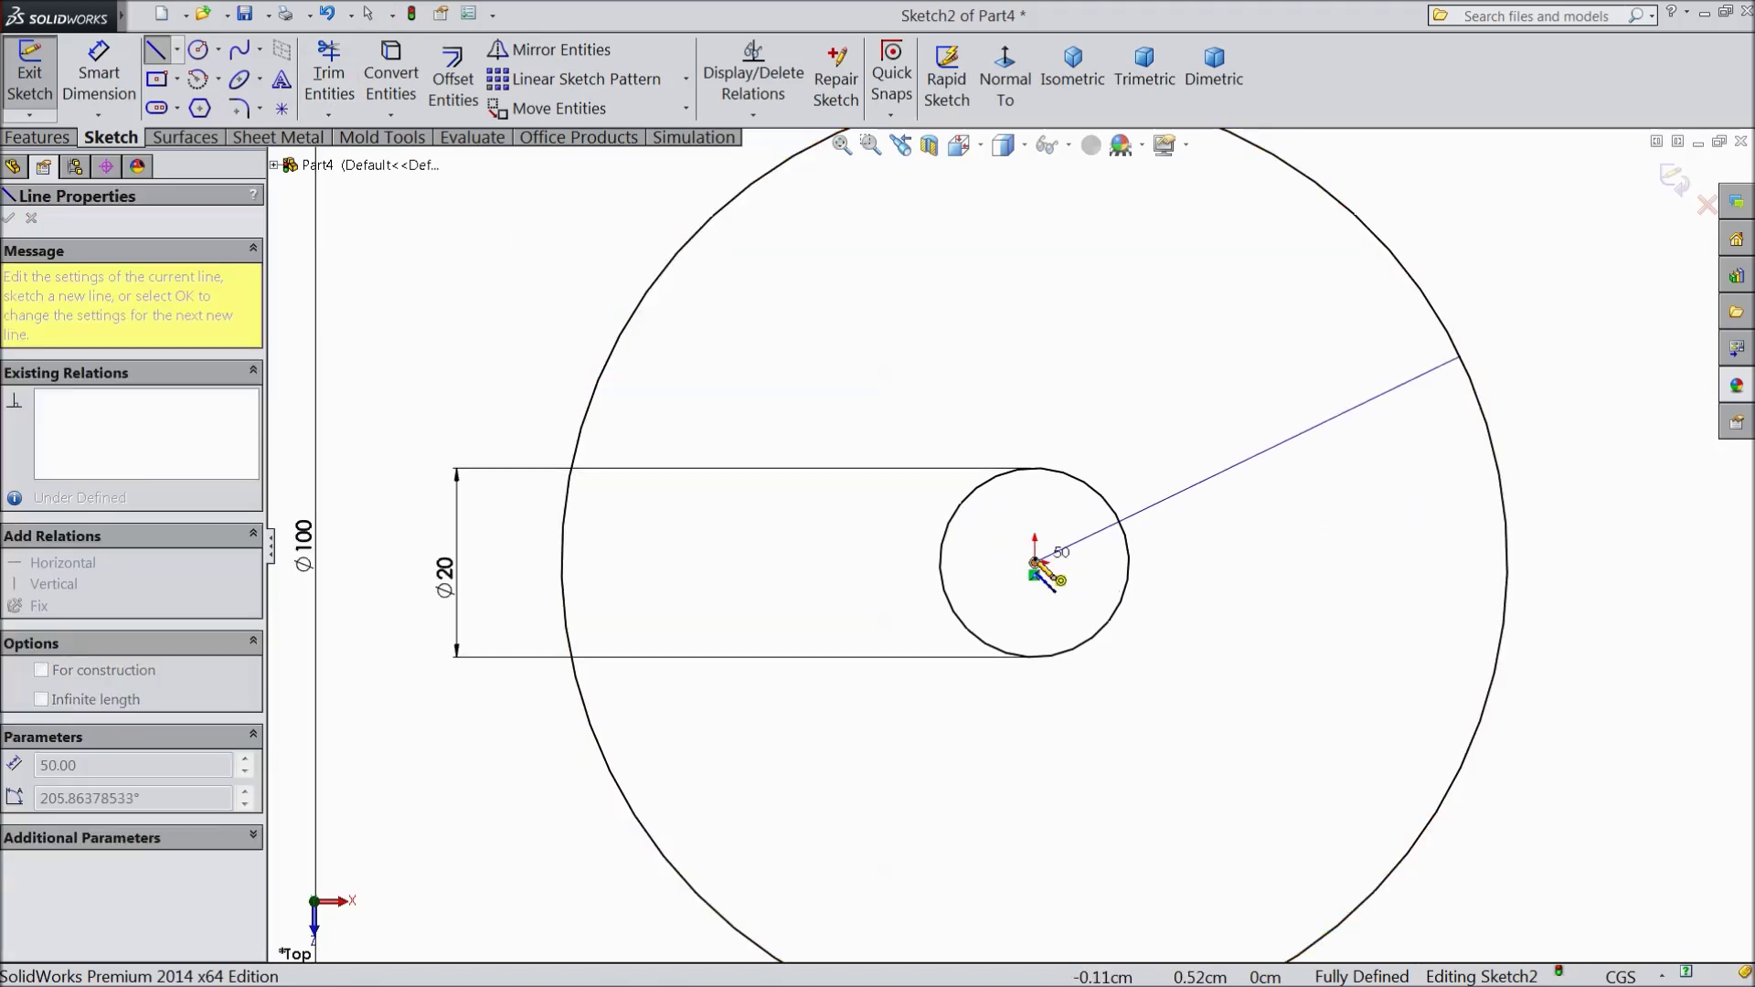
click(1035, 573)
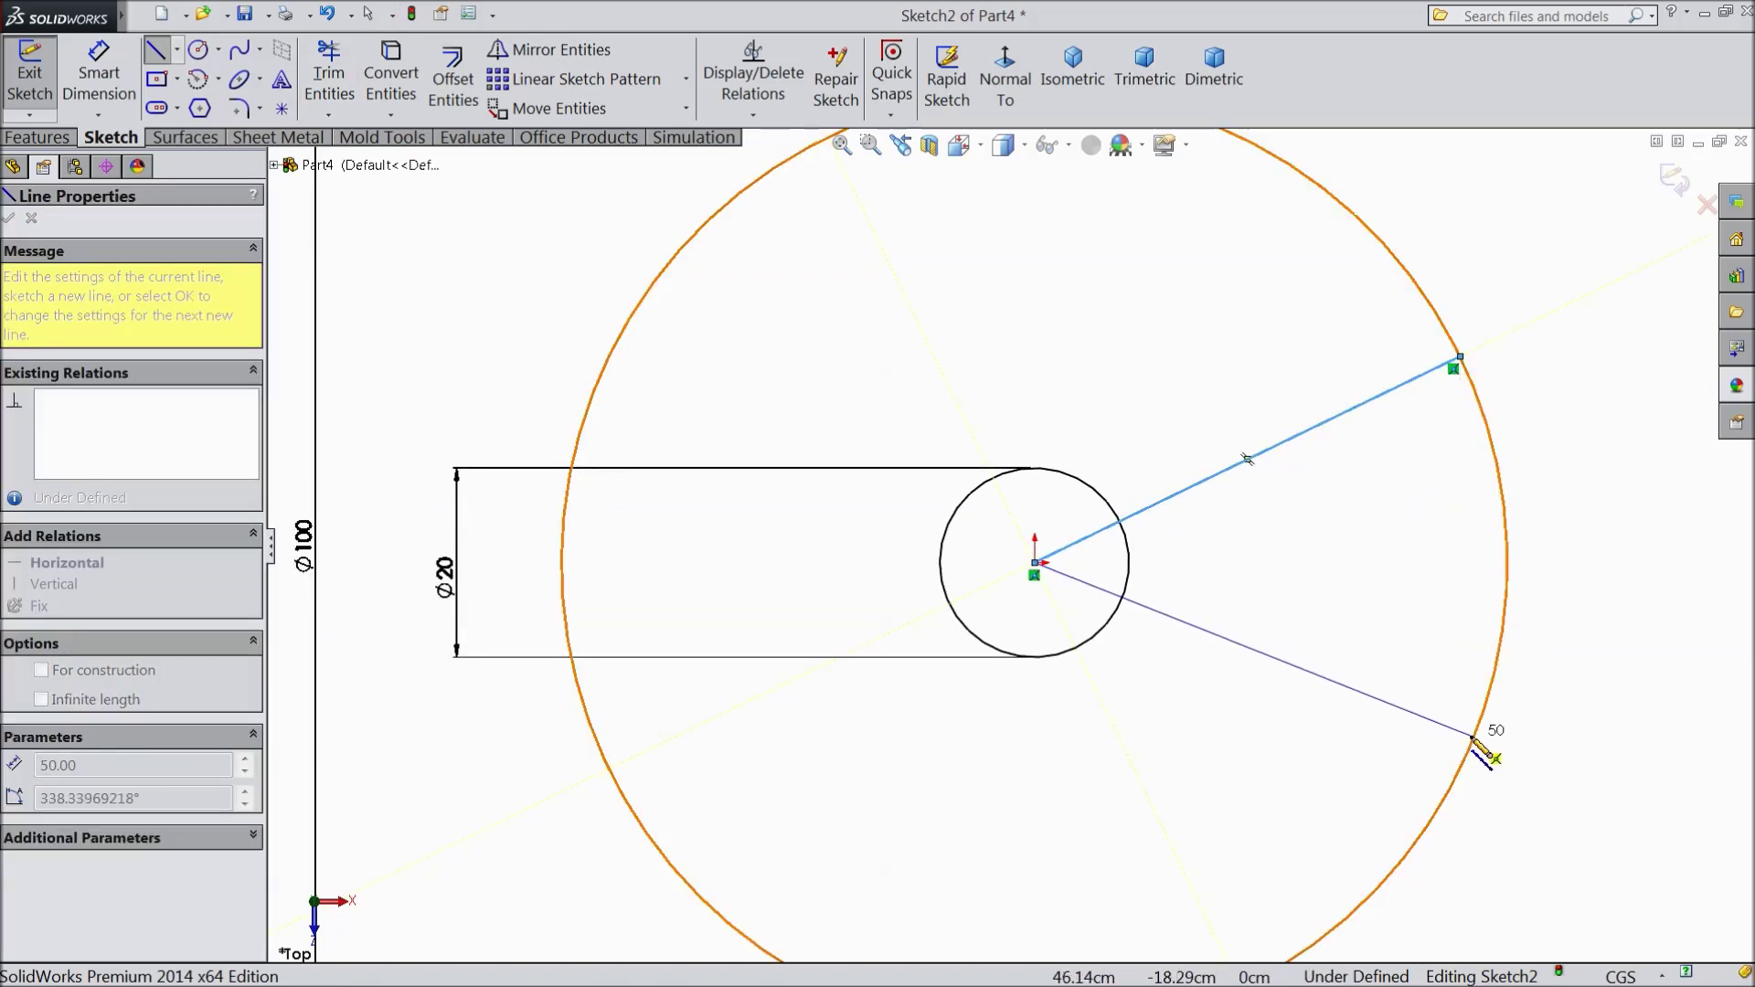
click(1483, 748)
right_click(1495, 751)
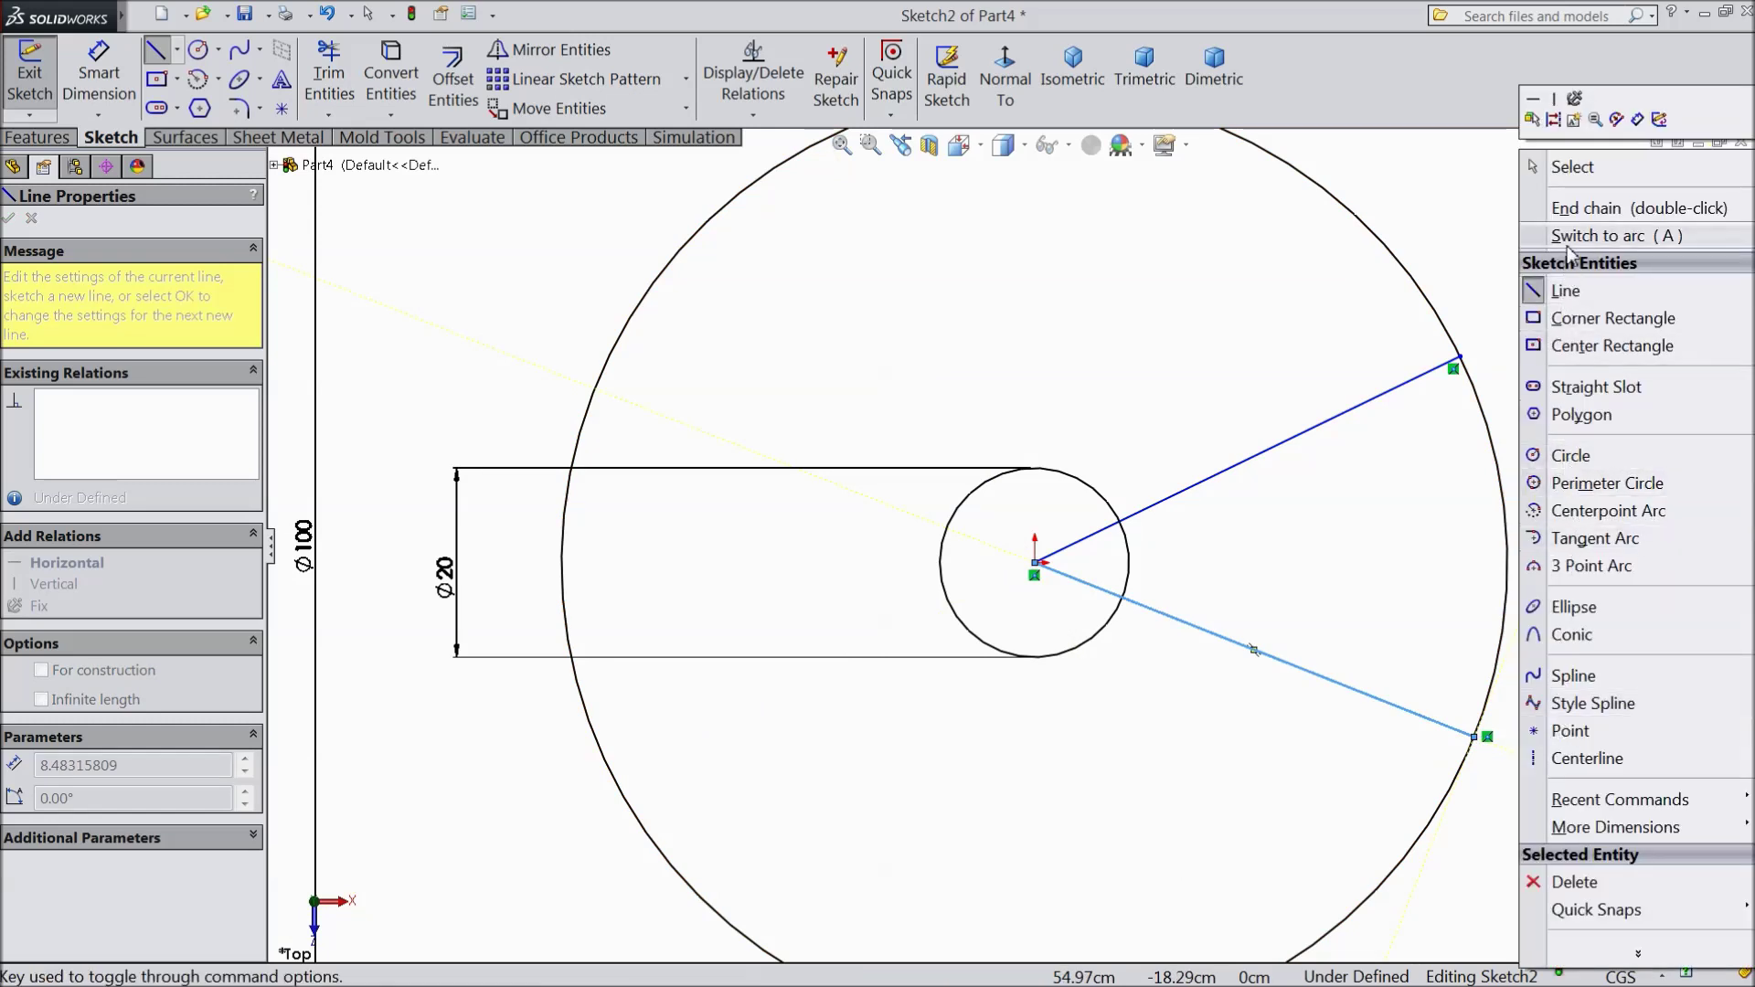
click(1573, 165)
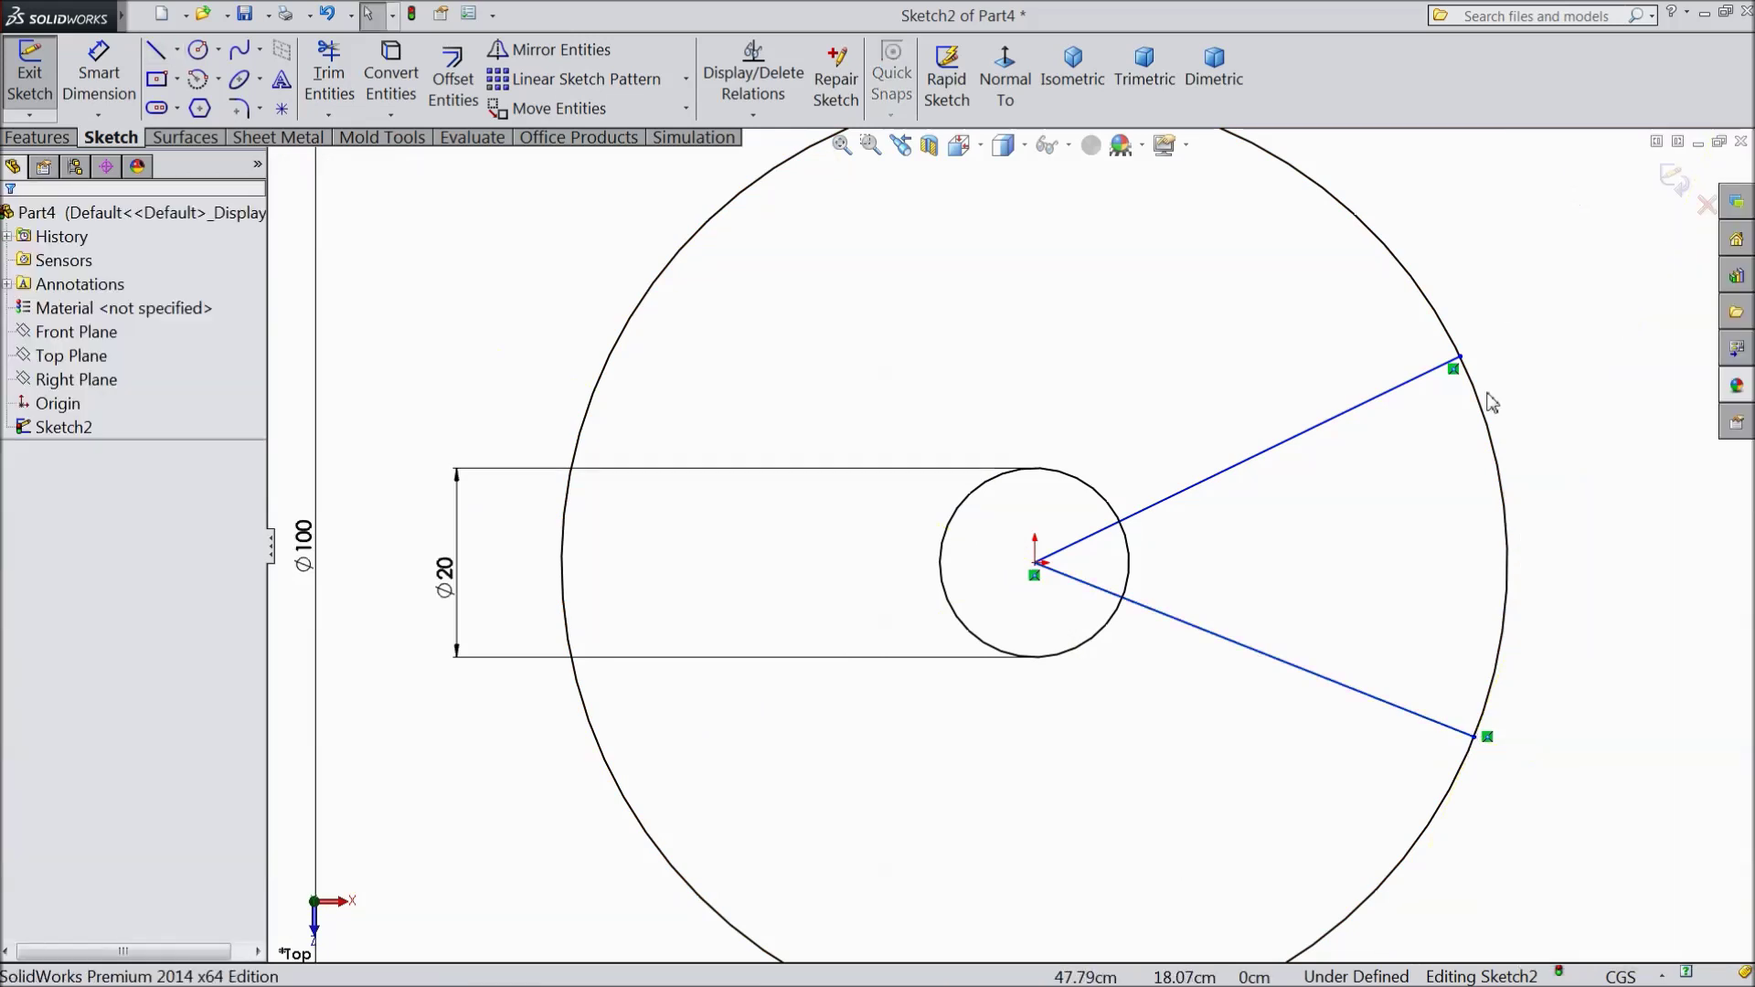
- Add a horizontal centerline from the centre to the large circle's right edge
click(176, 51)
click(207, 111)
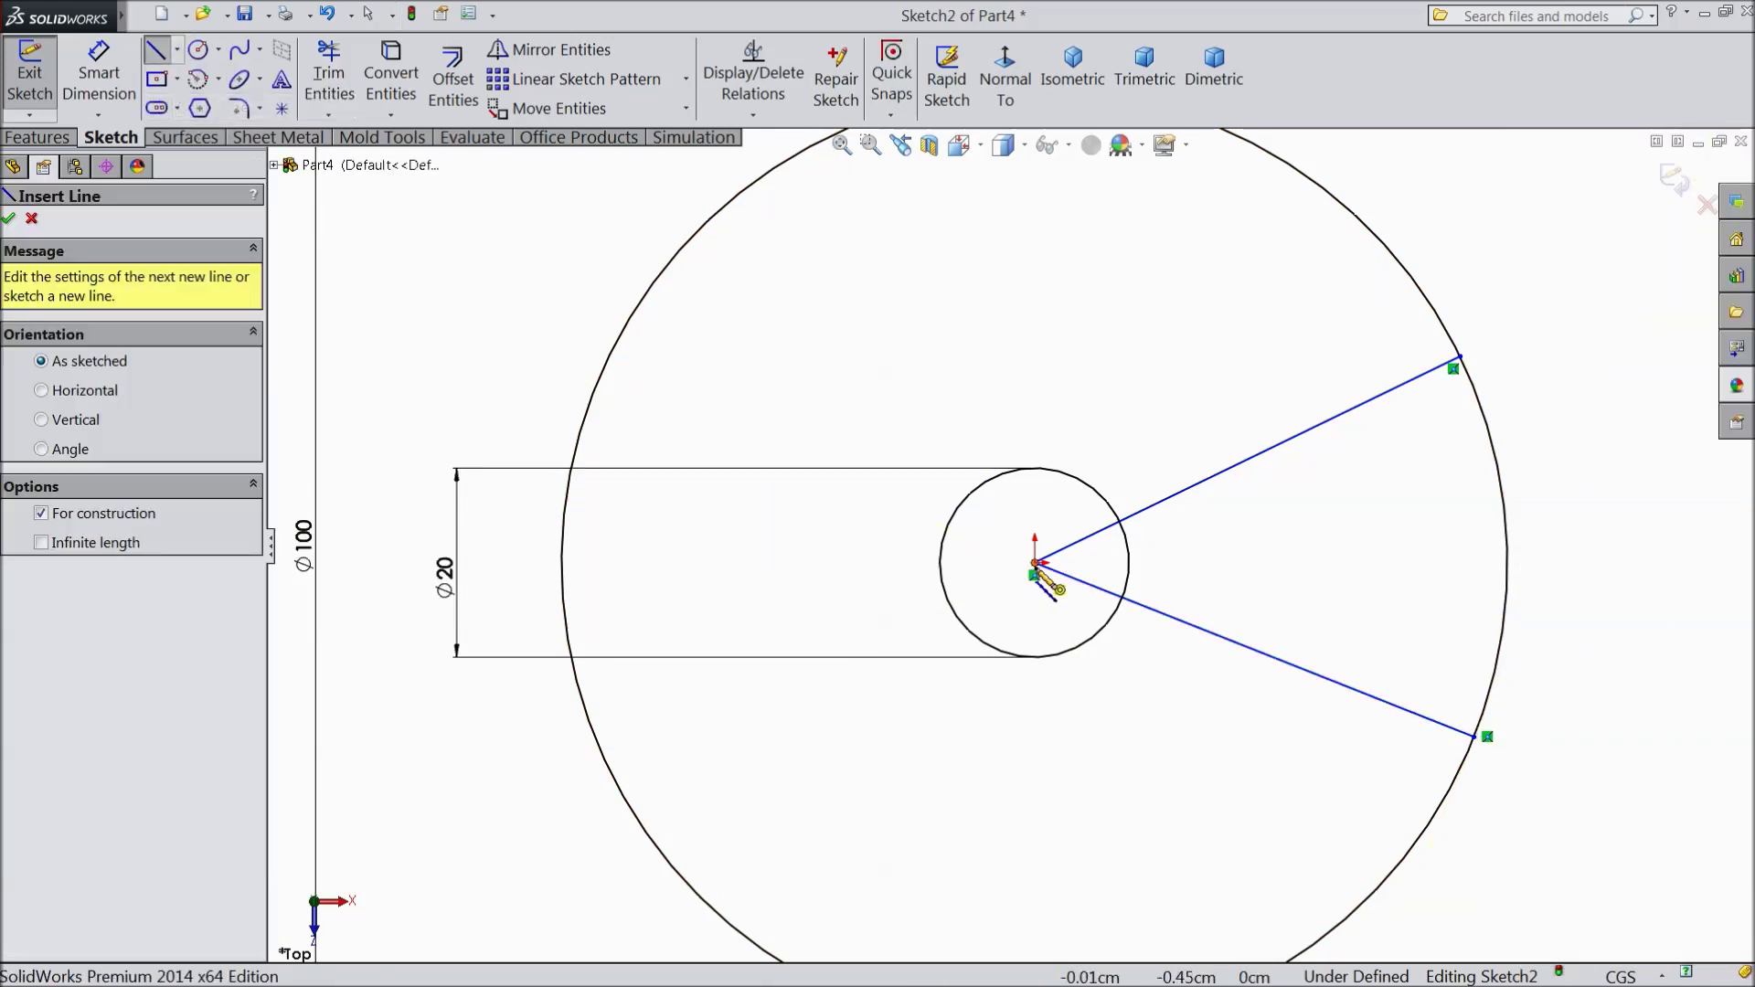
click(1037, 567)
click(1506, 567)
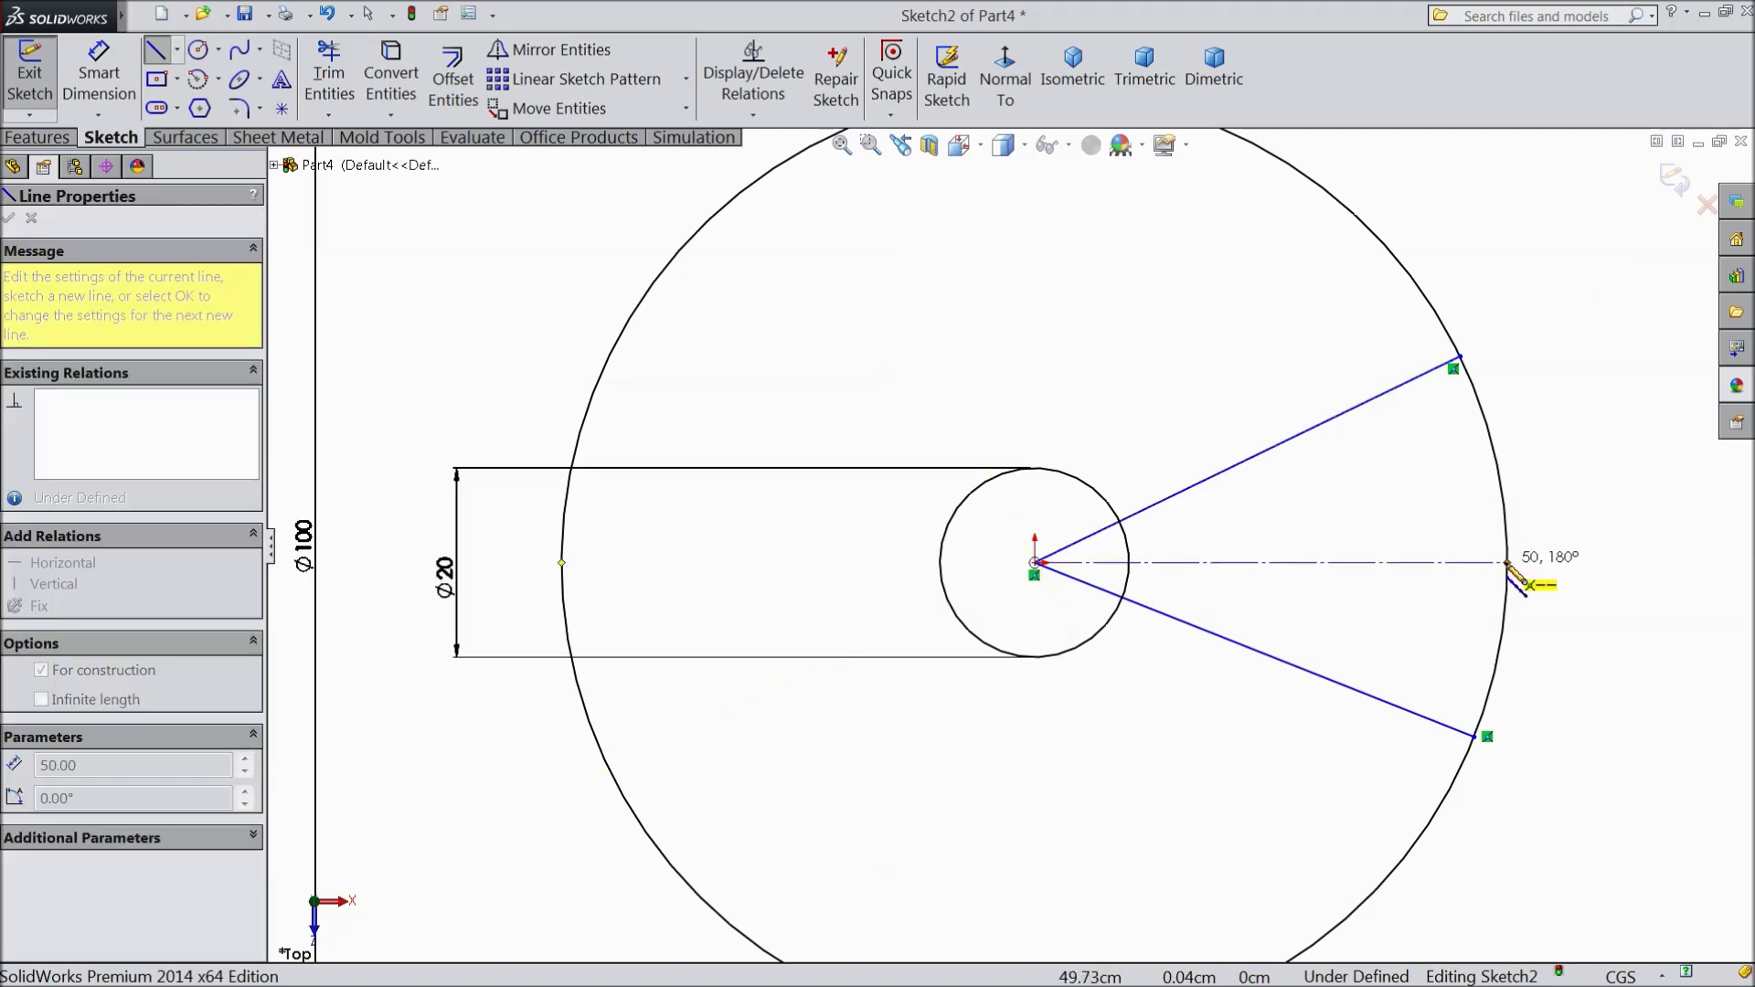
right_click(1606, 532)
click(1578, 178)
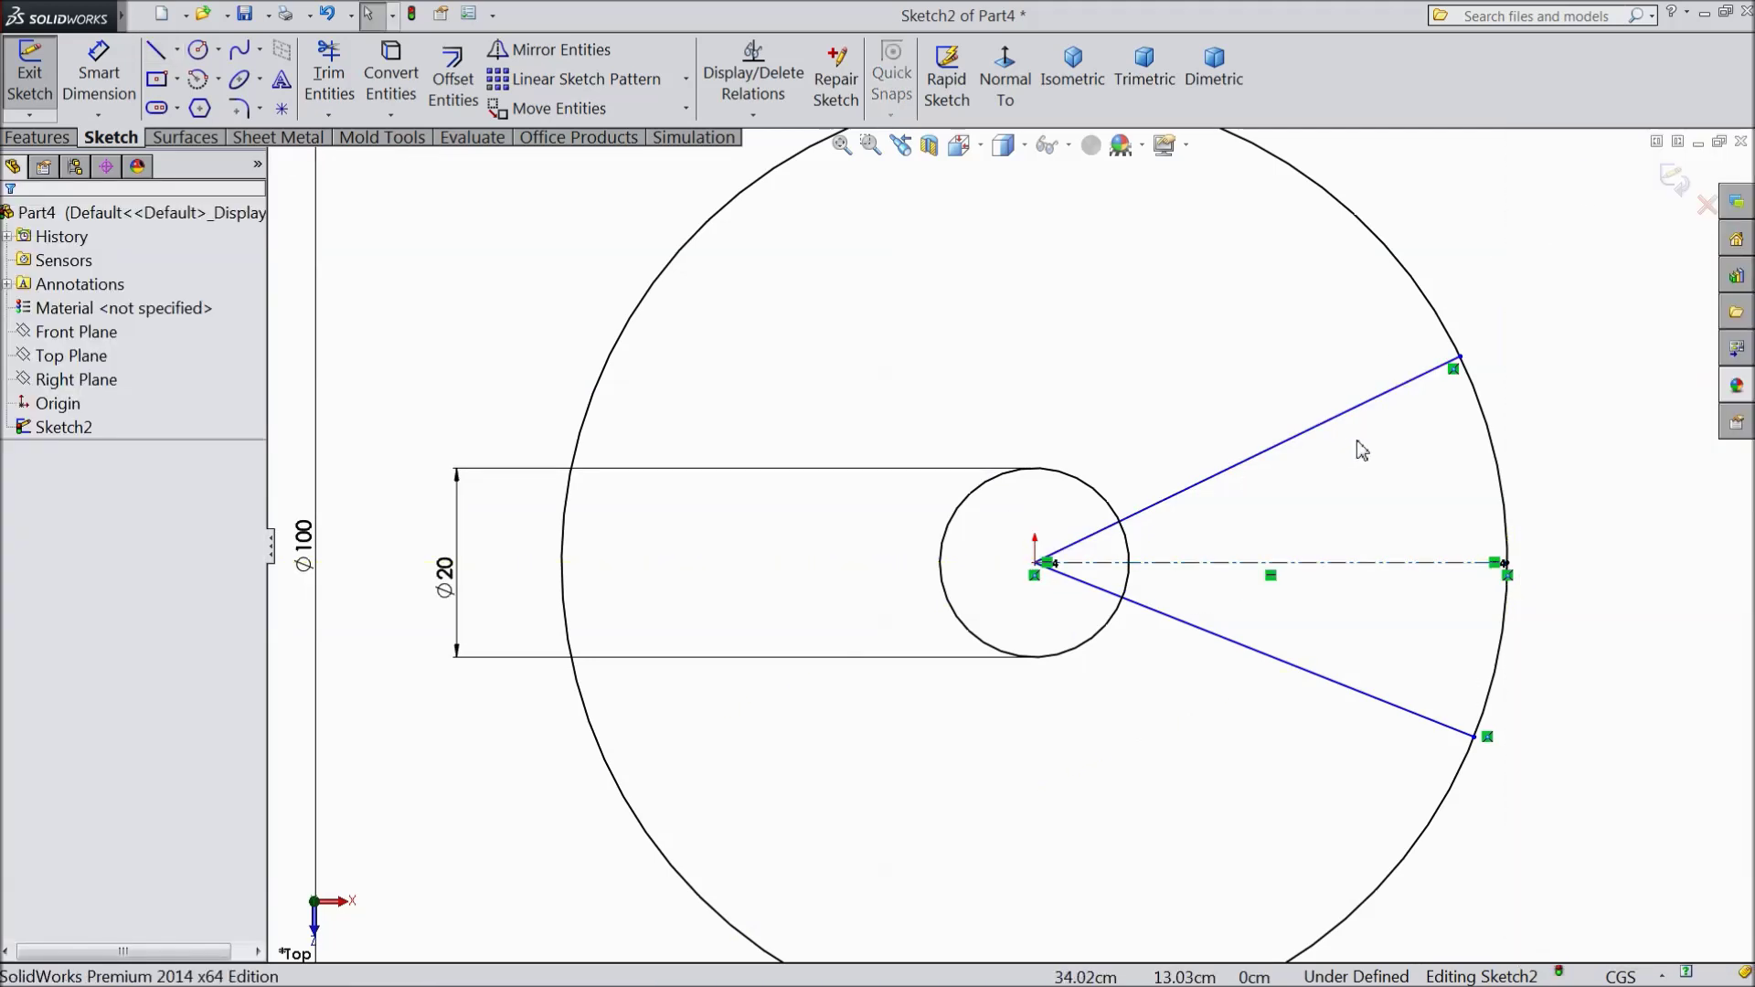
- Make the two angled lines symmetric about the centerline
click(1317, 437)
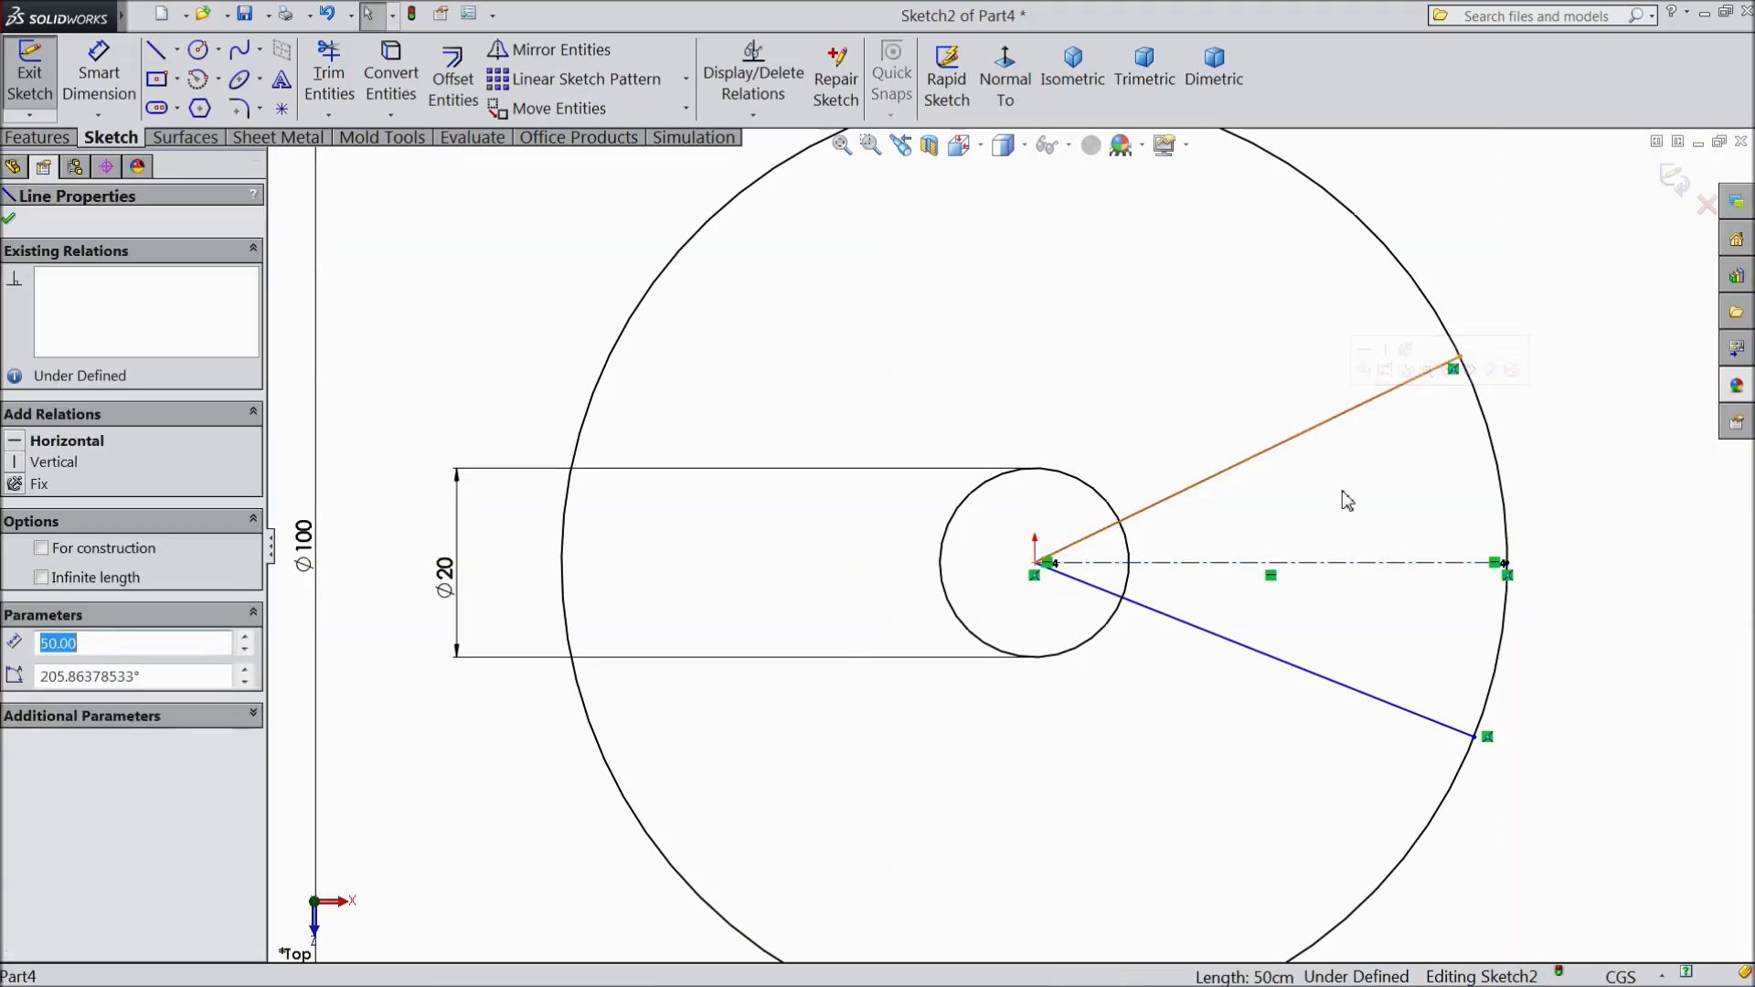
ctrl+click(1385, 567)
ctrl+click(1349, 698)
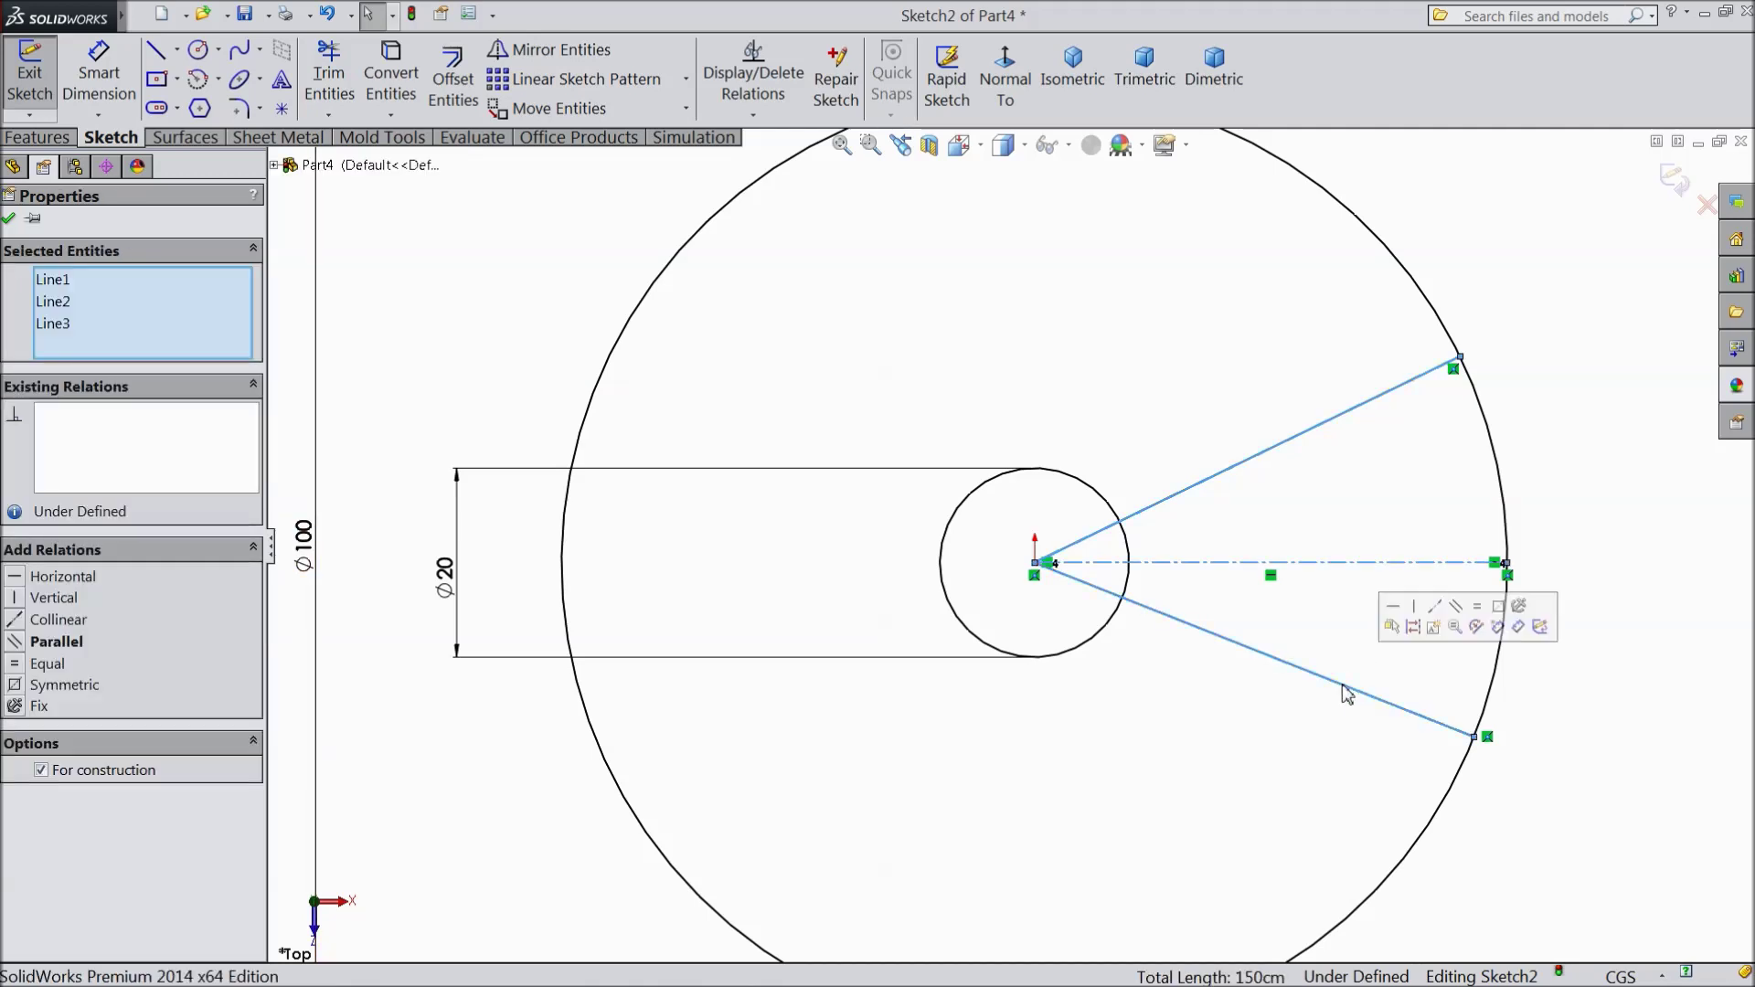
click(1502, 617)
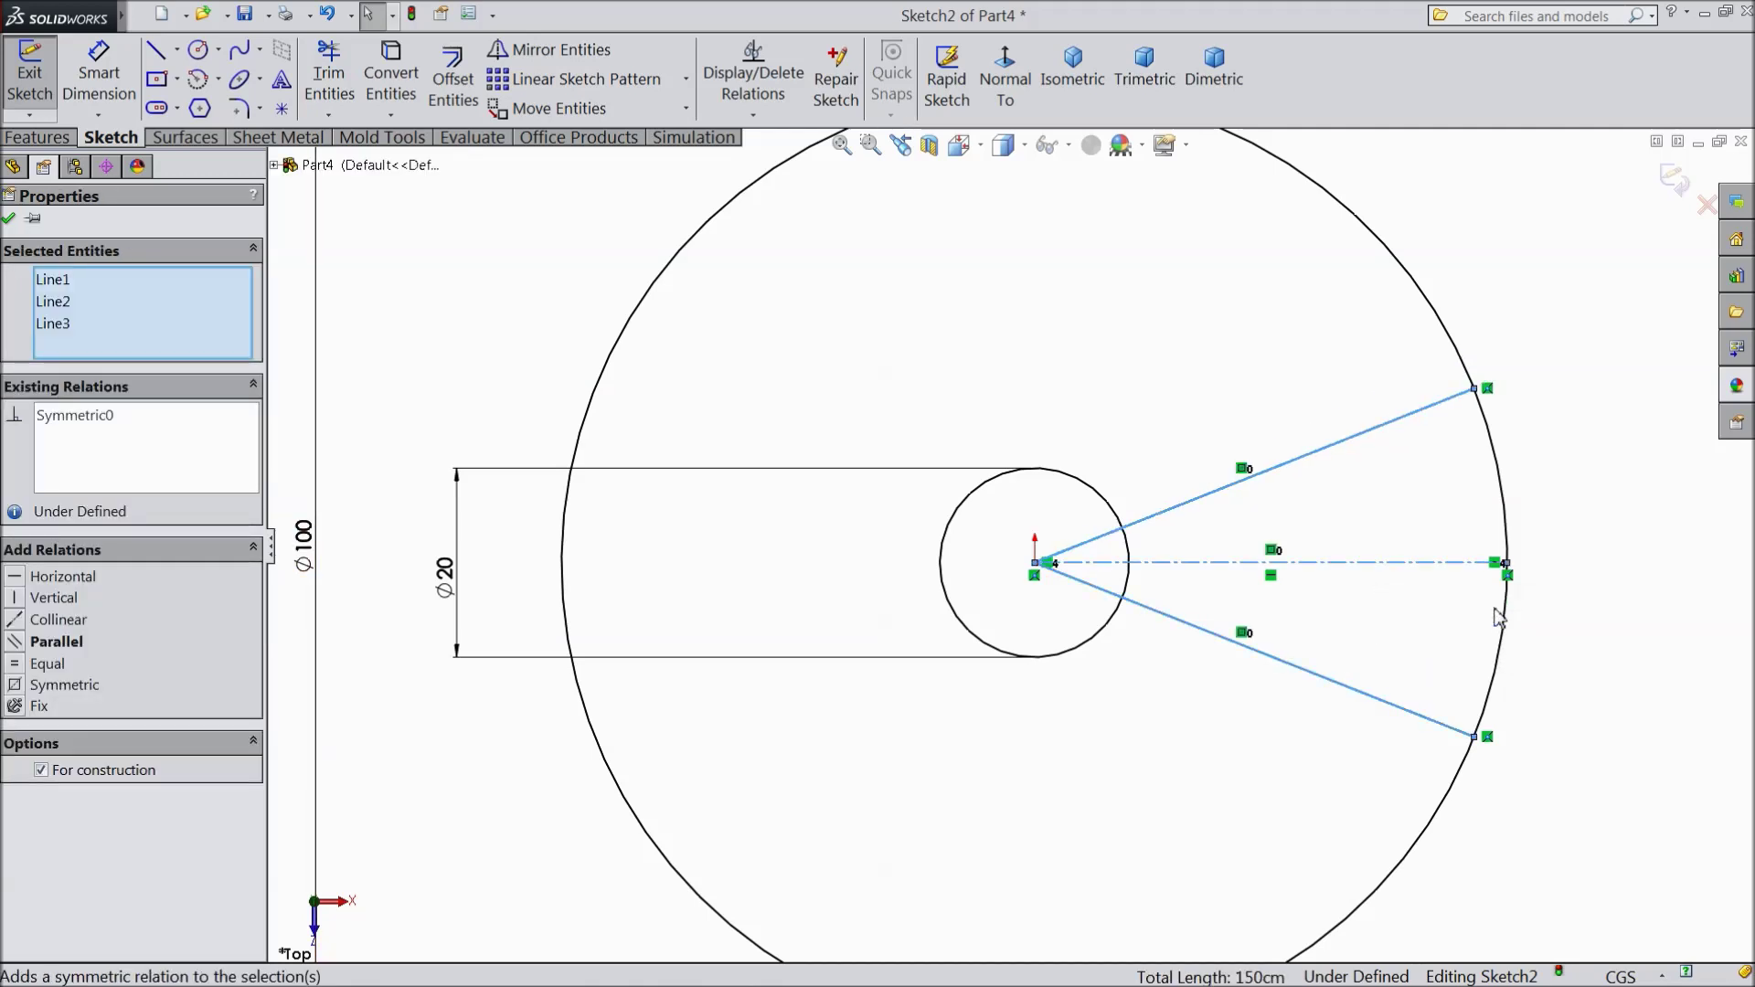
- Dimension the angle between the two wedge lines at 30°
click(10, 225)
click(100, 75)
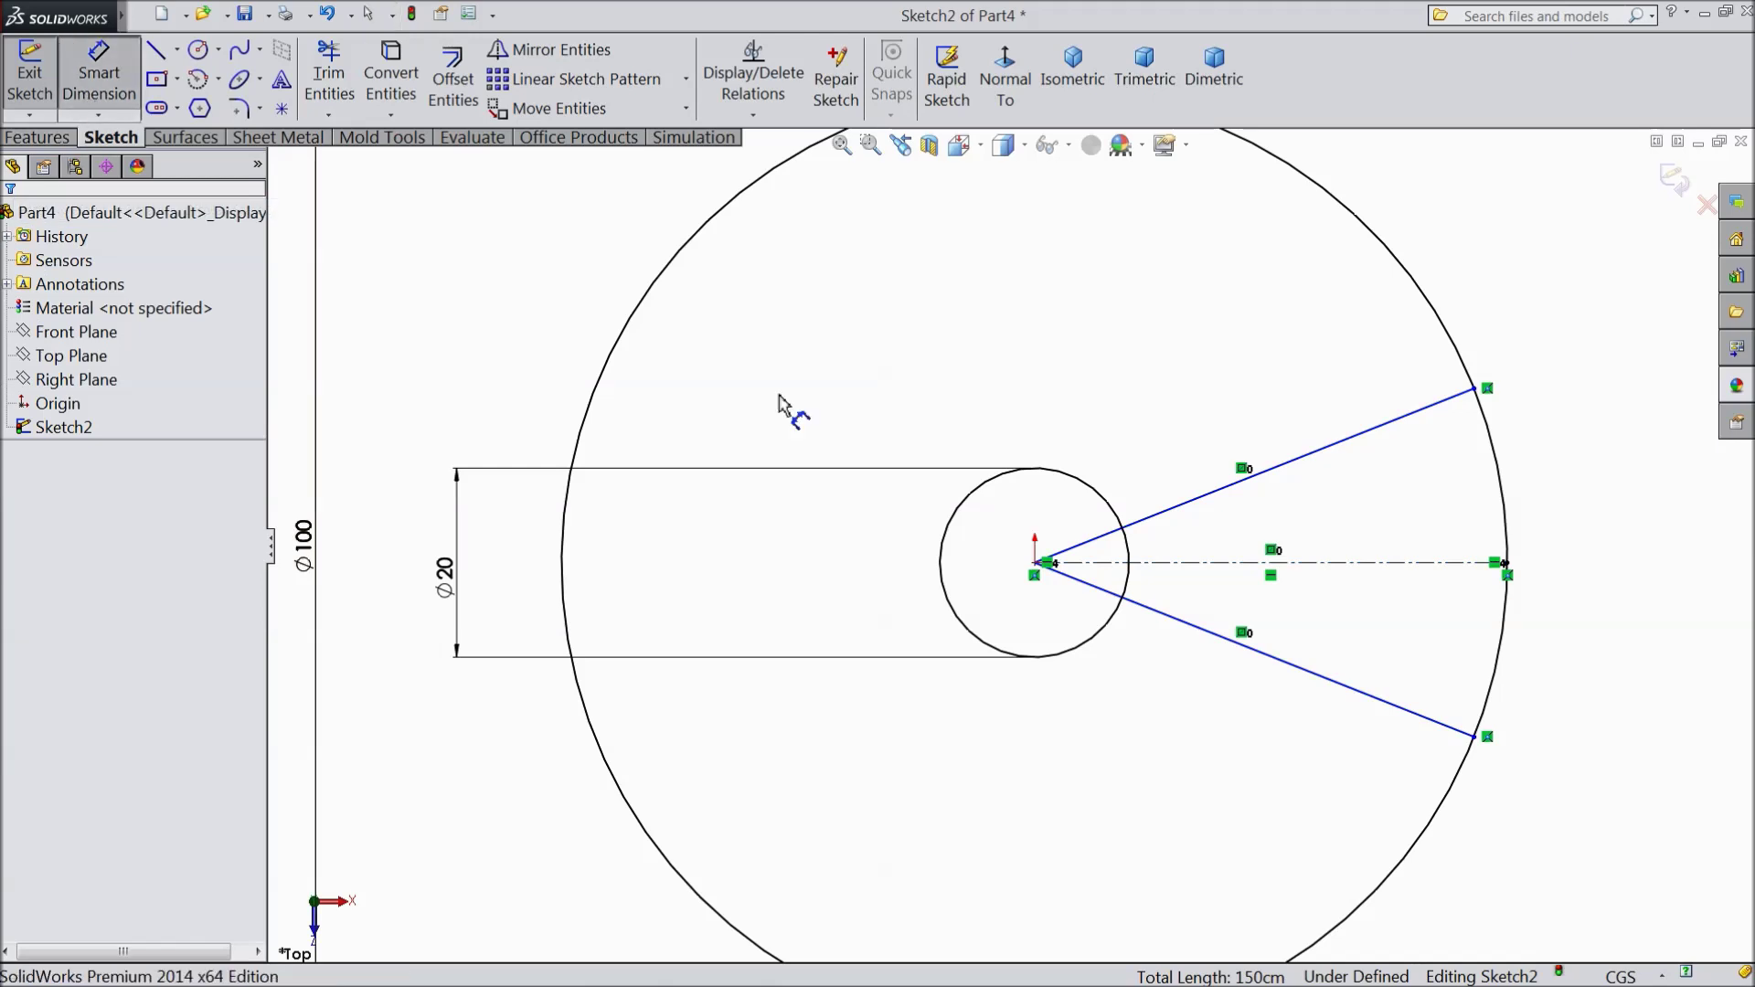
click(1173, 522)
click(1204, 631)
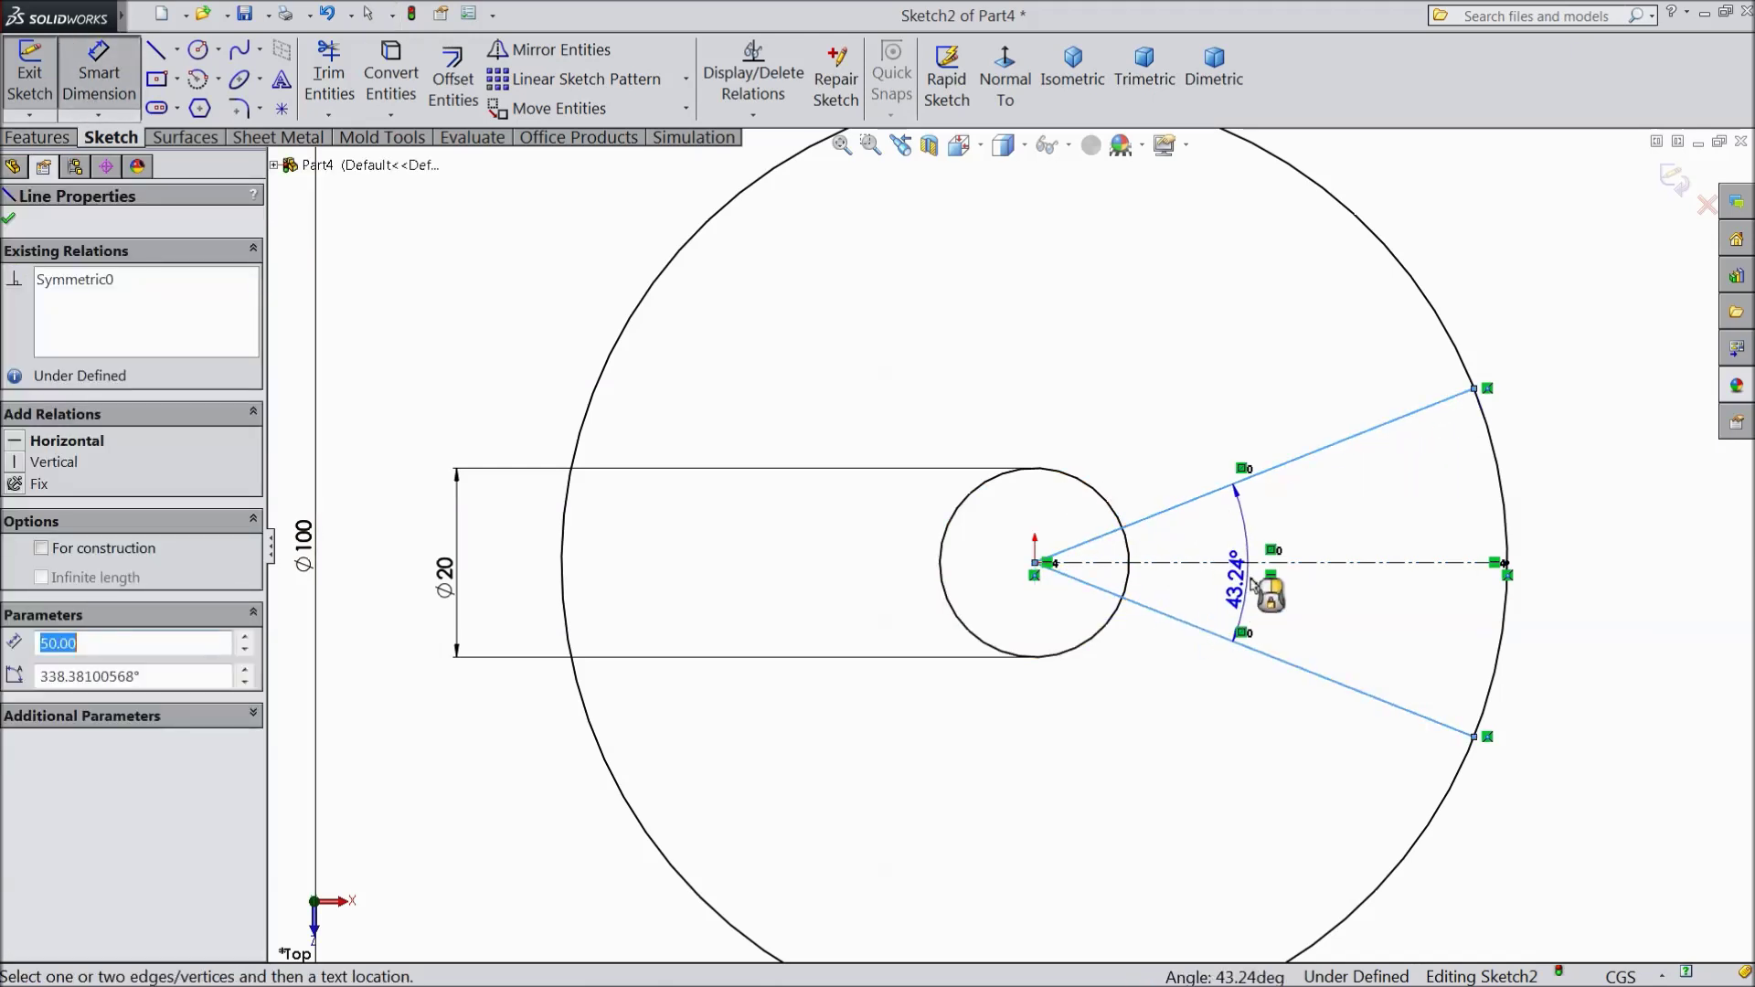
click(1328, 583)
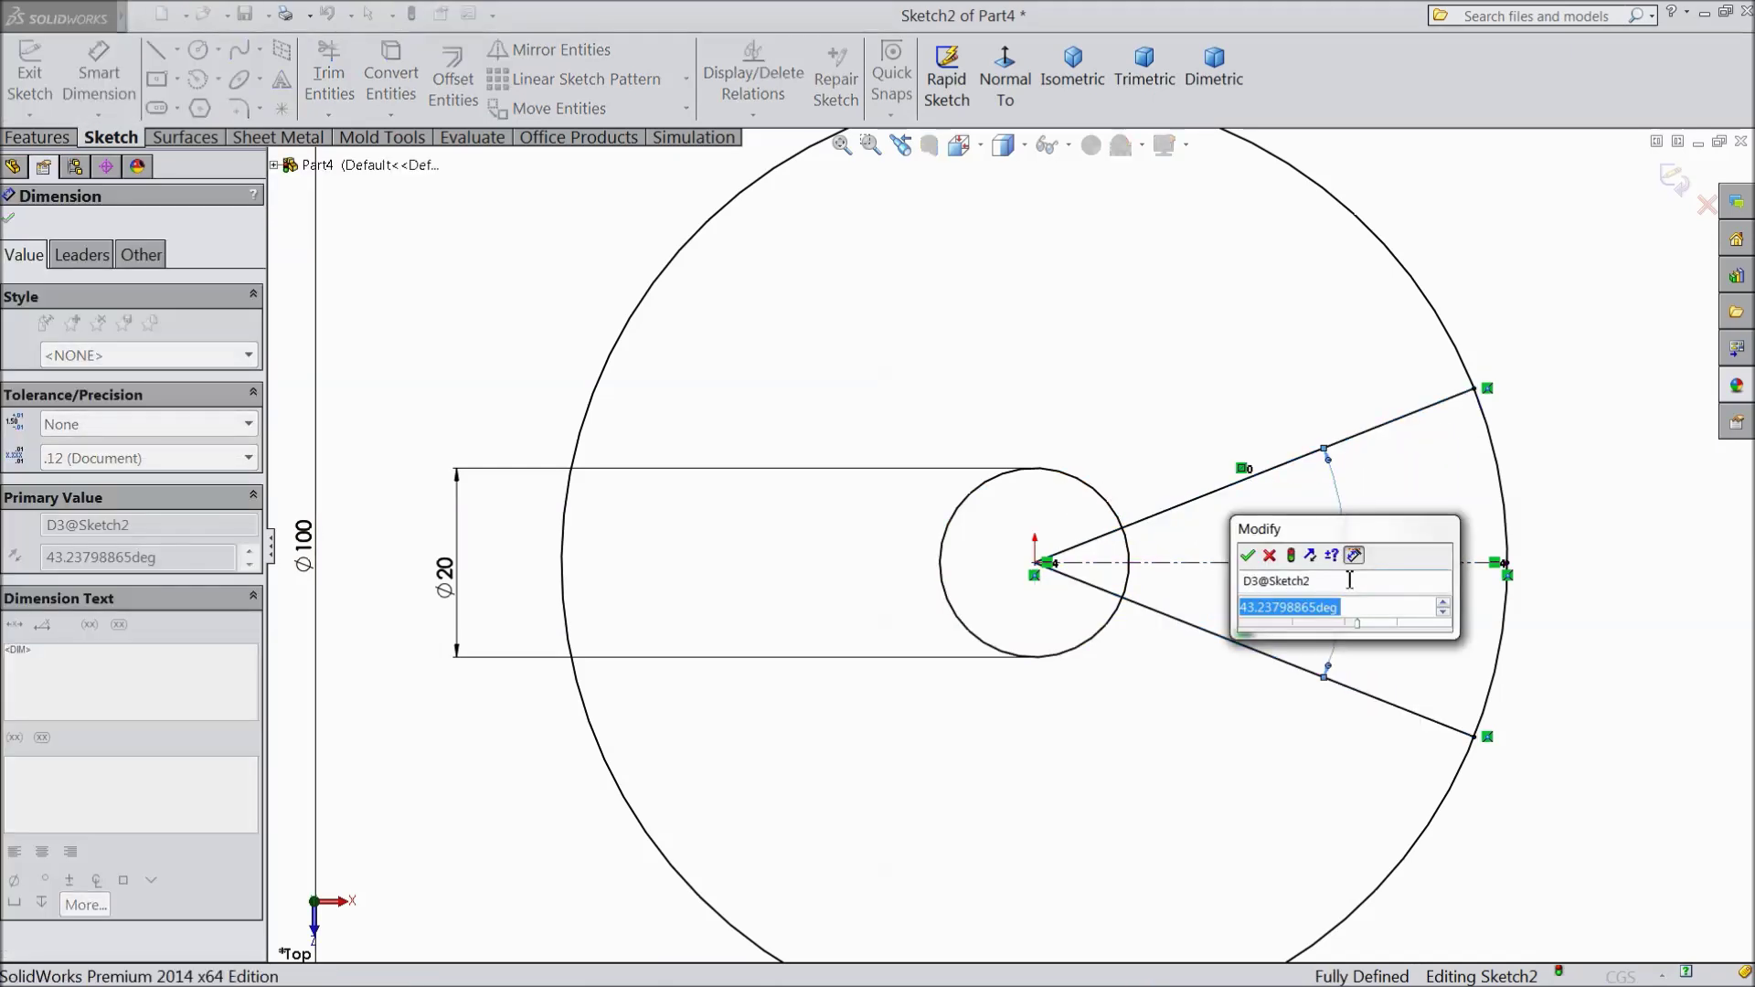
text(30)
click(1247, 556)
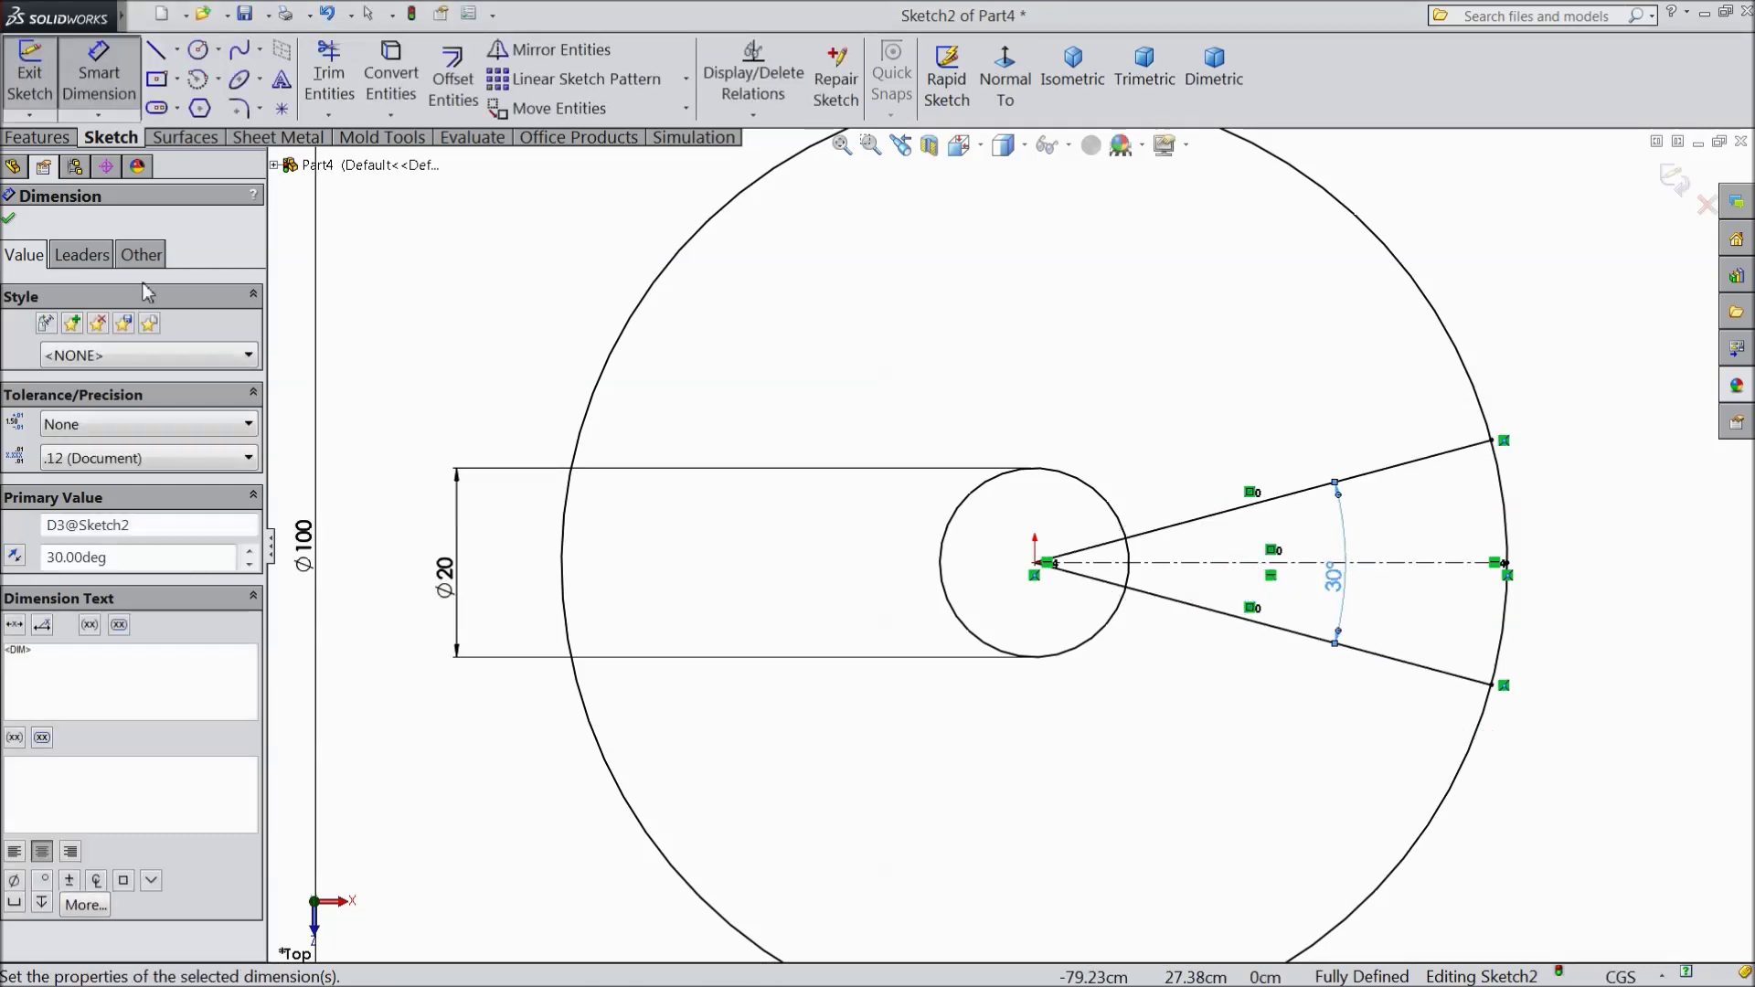
click(11, 220)
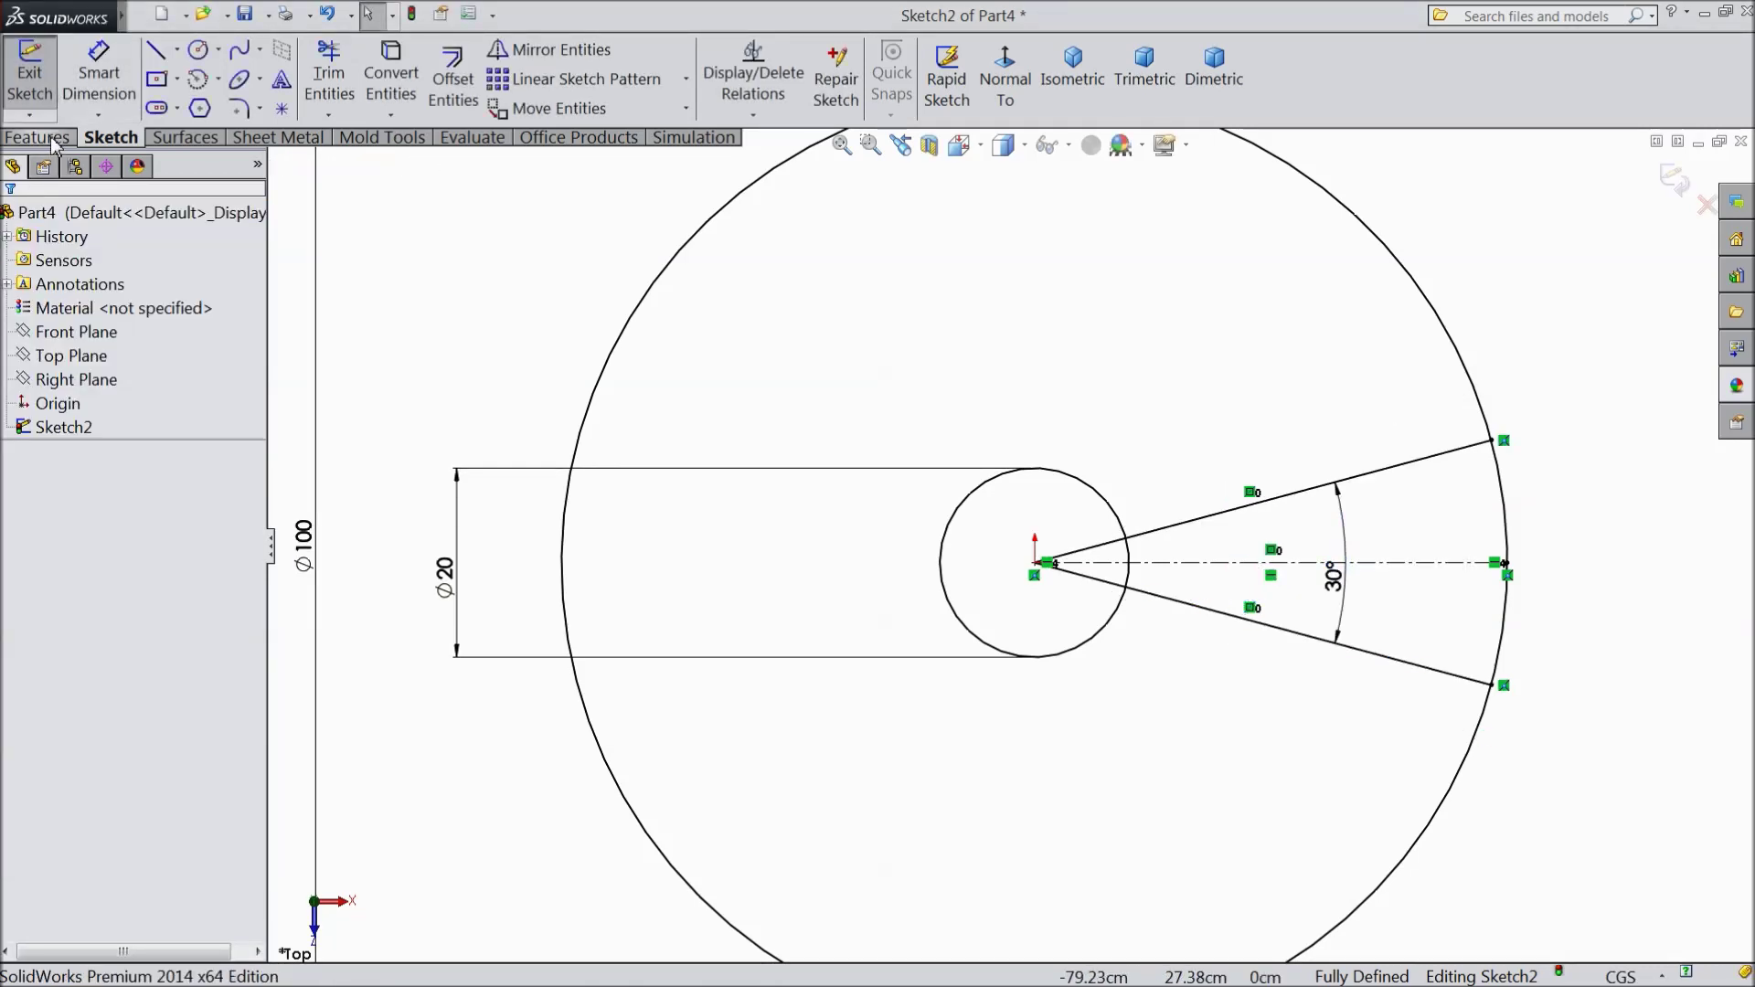
- Trim away the outer circle outside the wedge, the hub arc inside it, and the line stubs
click(329, 75)
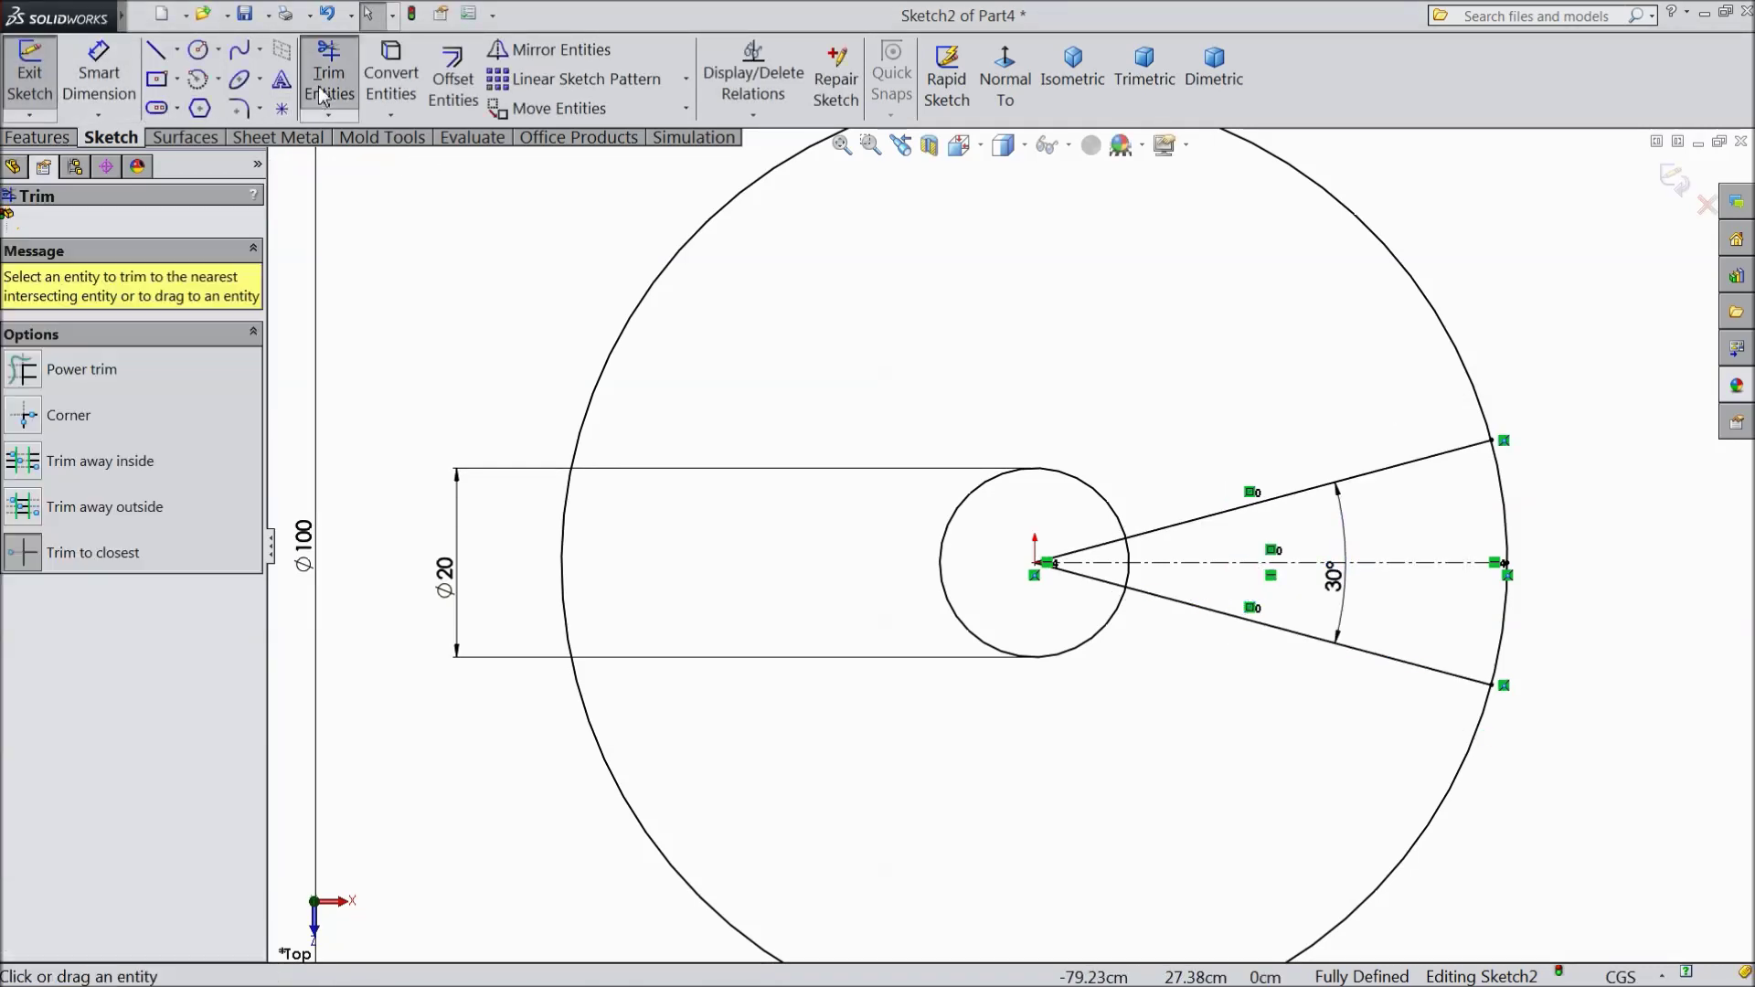
click(647, 315)
scroll(1487, 548, up, 3)
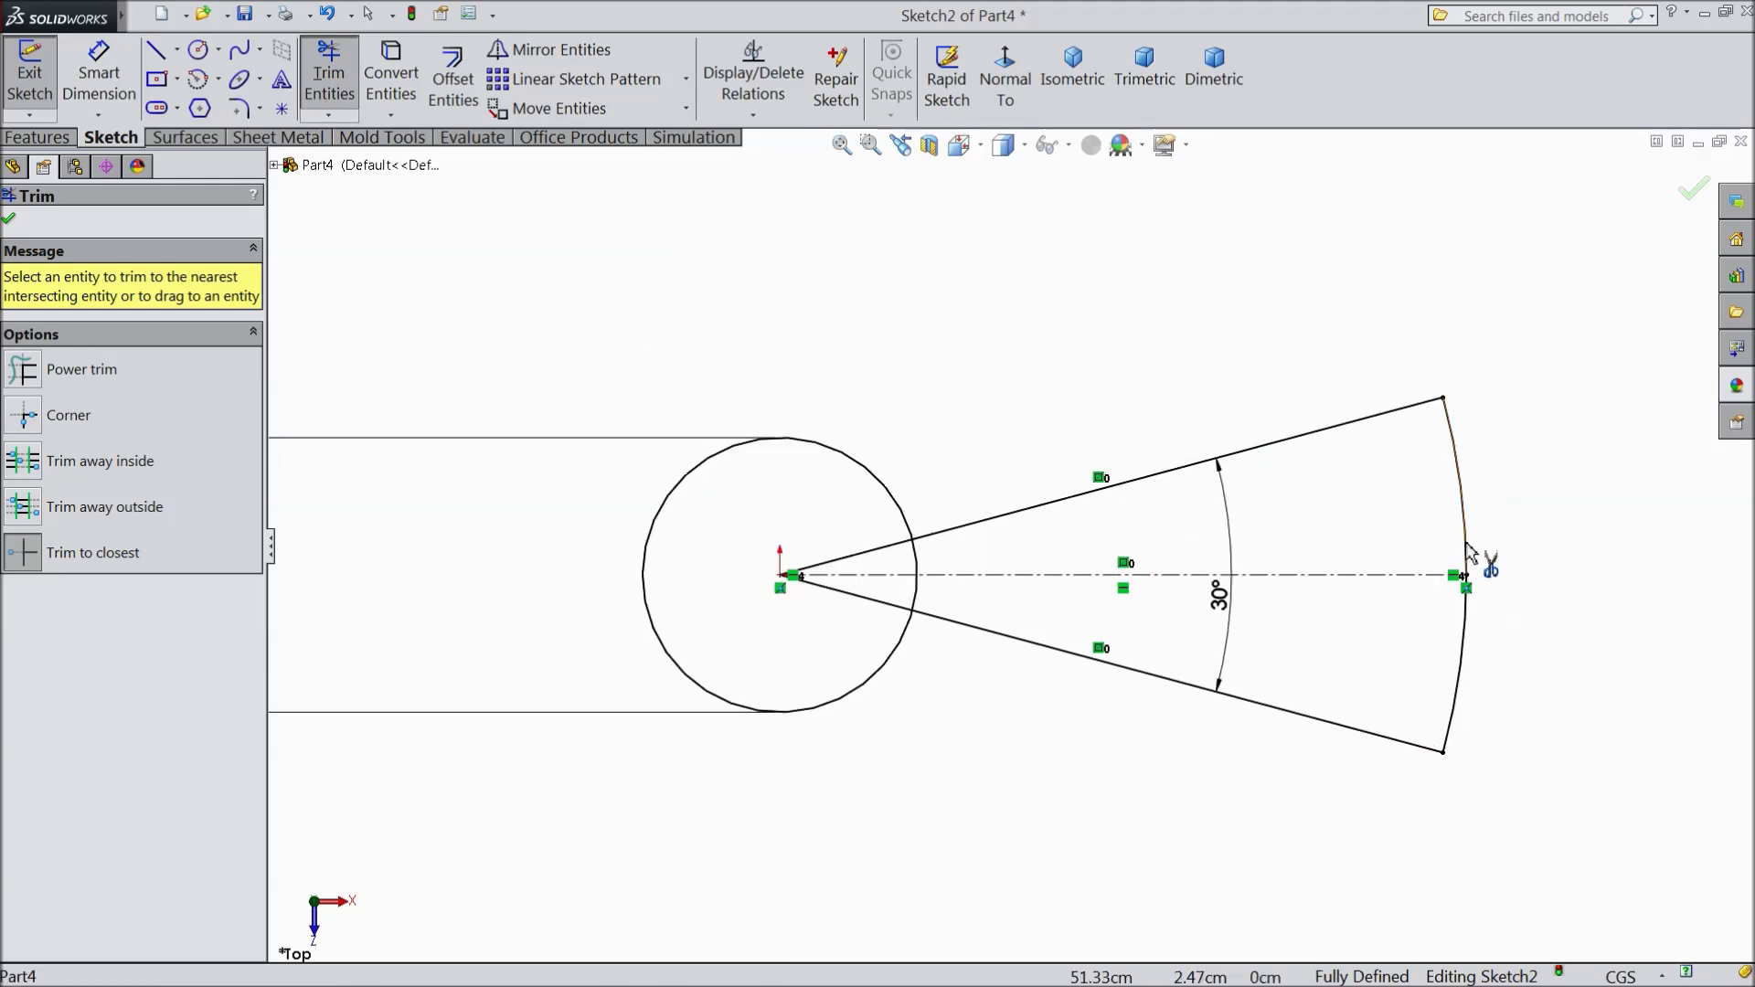
click(785, 584)
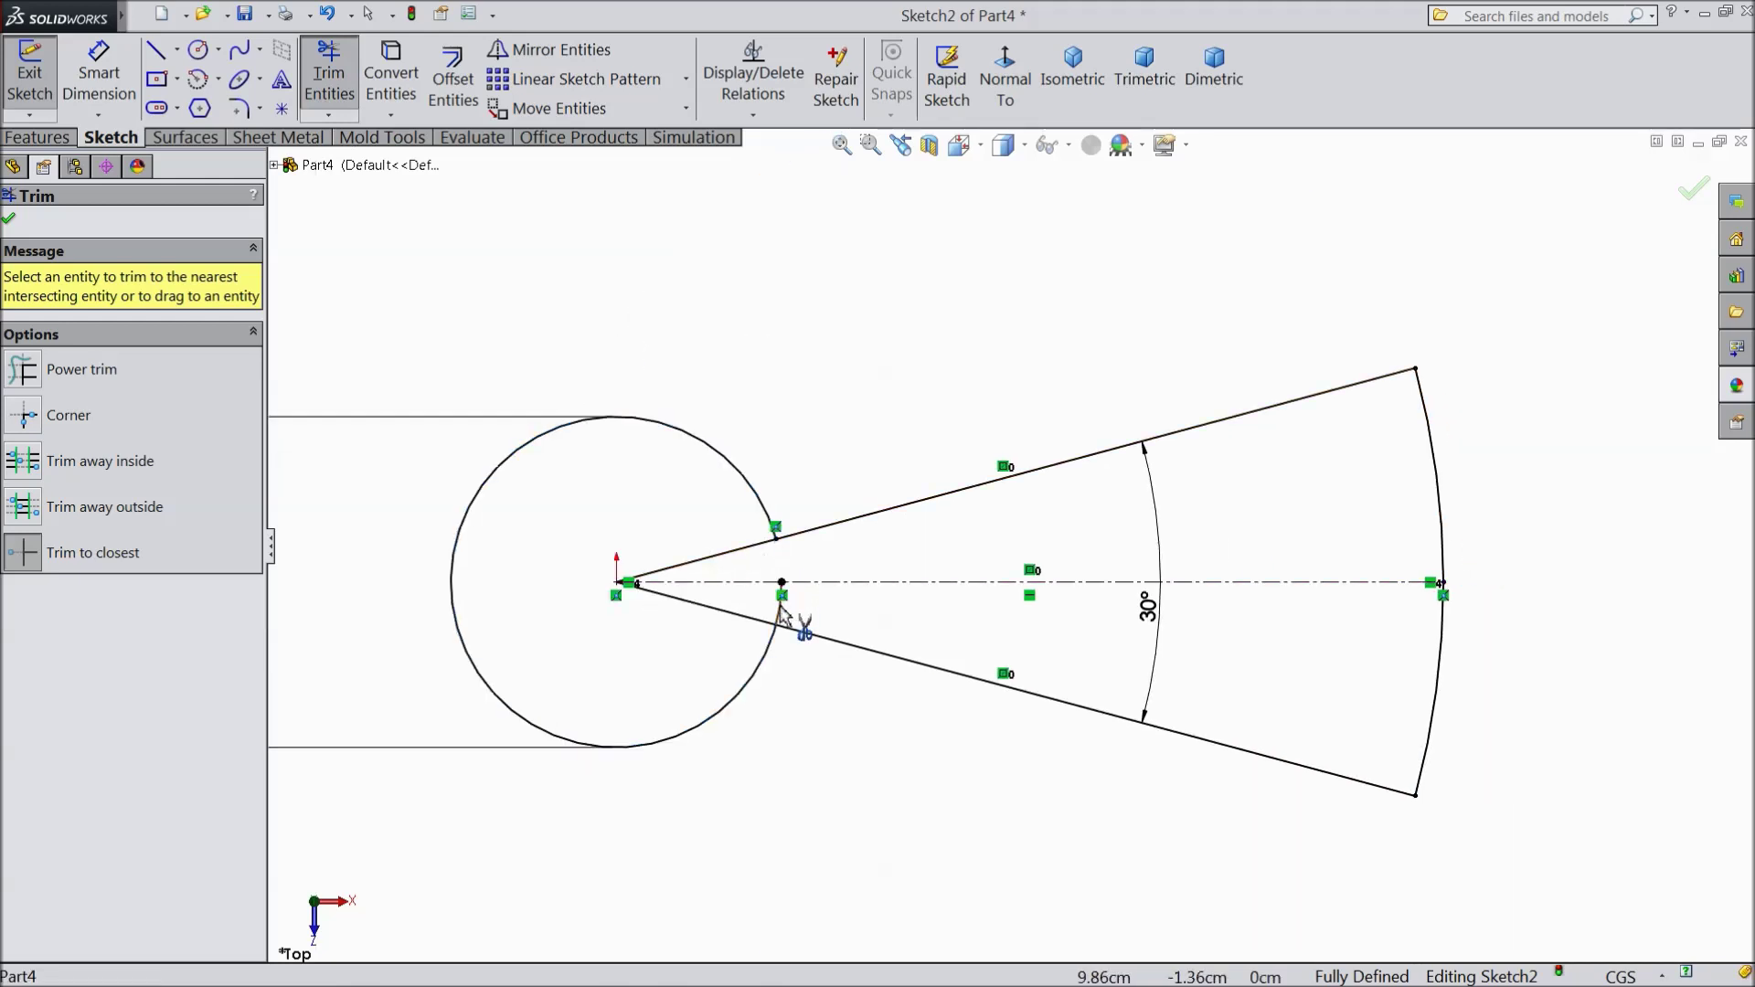
click(741, 625)
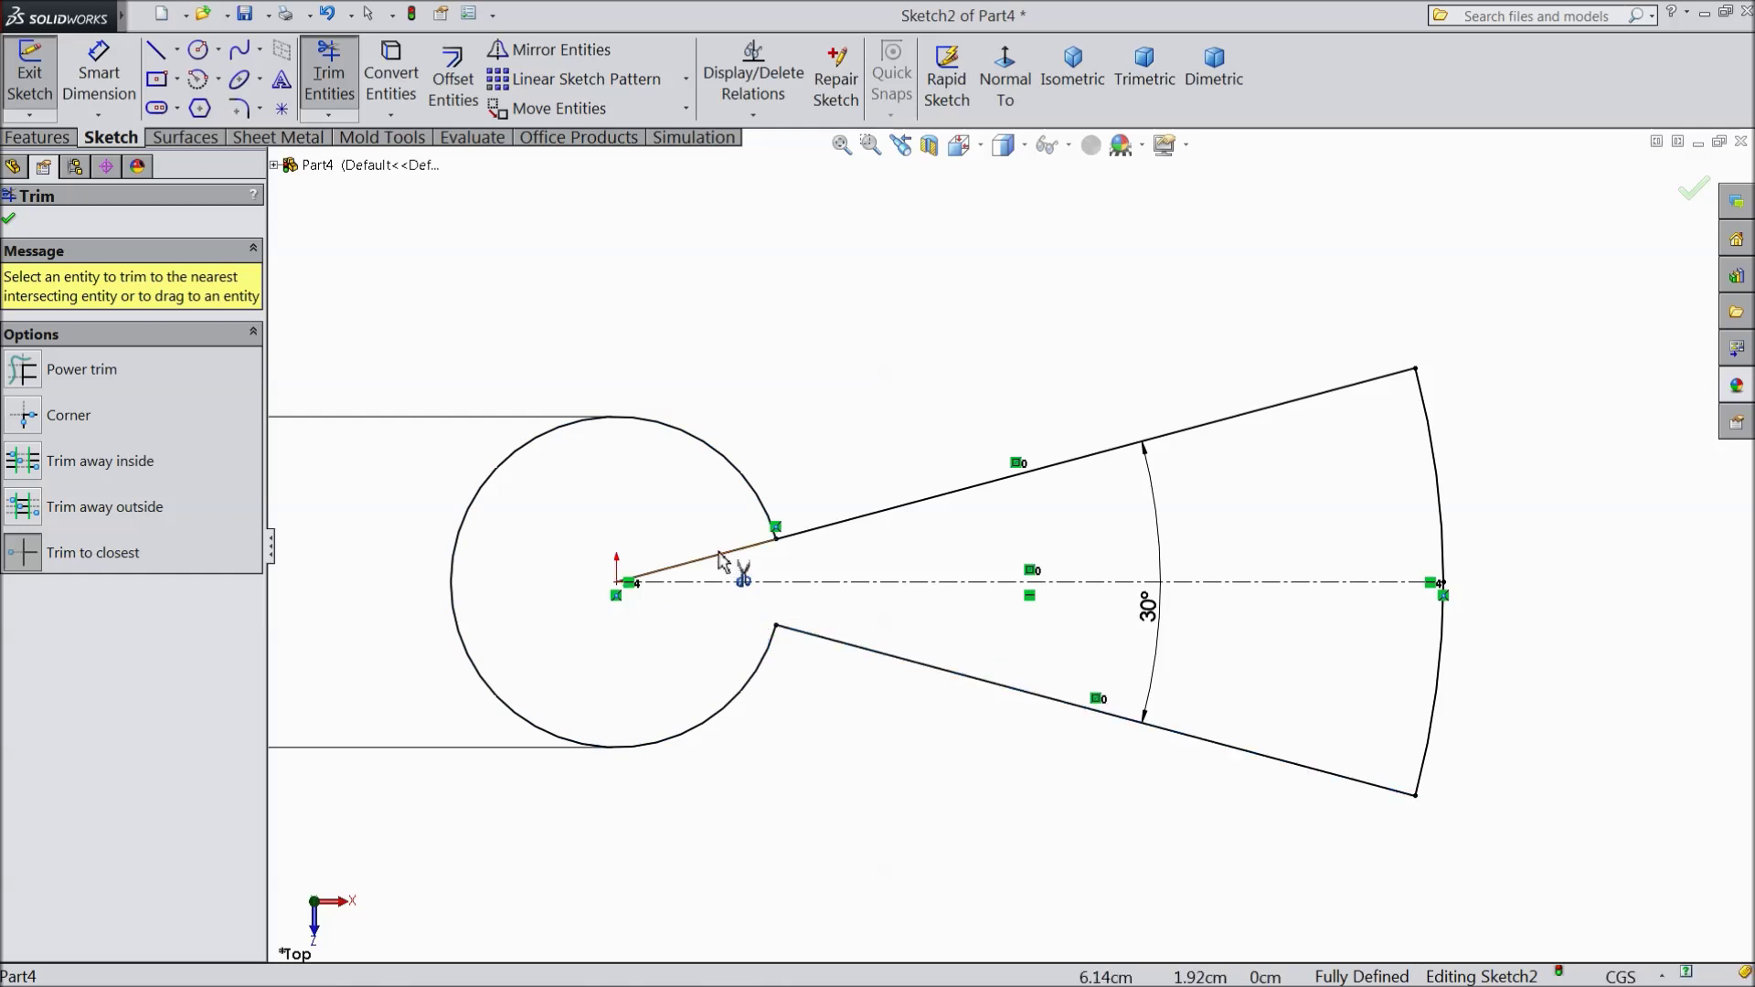
click(722, 562)
scroll(747, 576, down, 2)
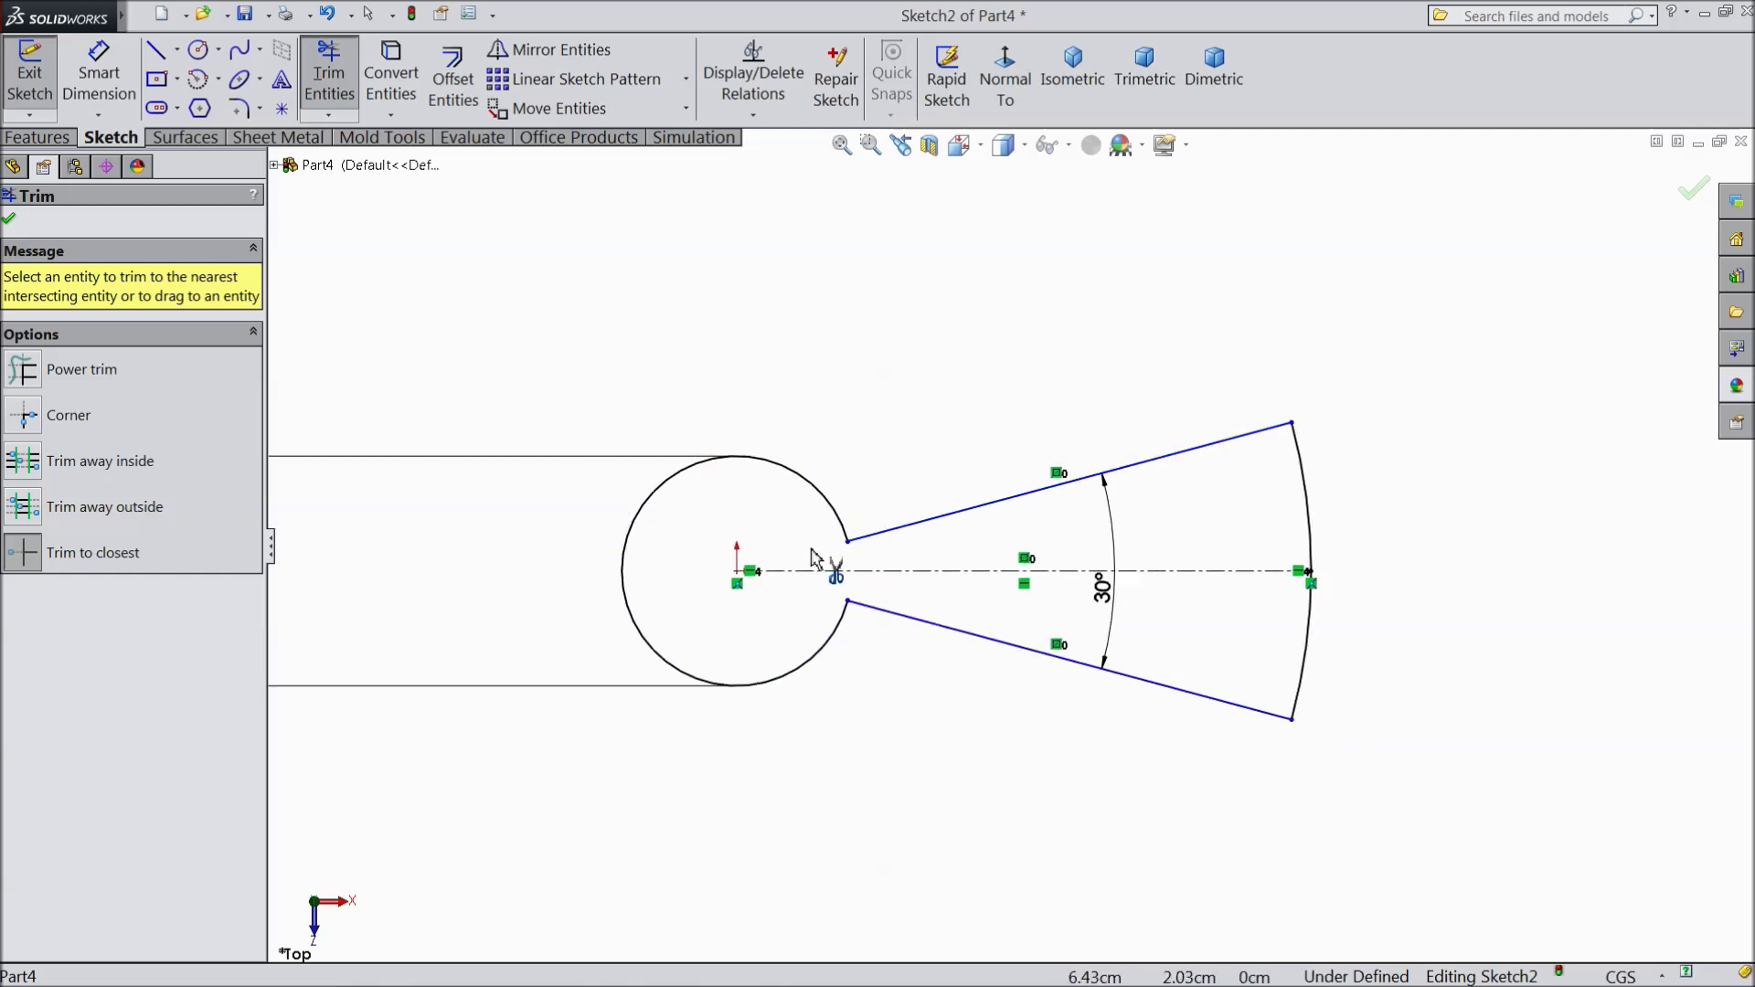
scroll(816, 561, down, 2)
click(8, 217)
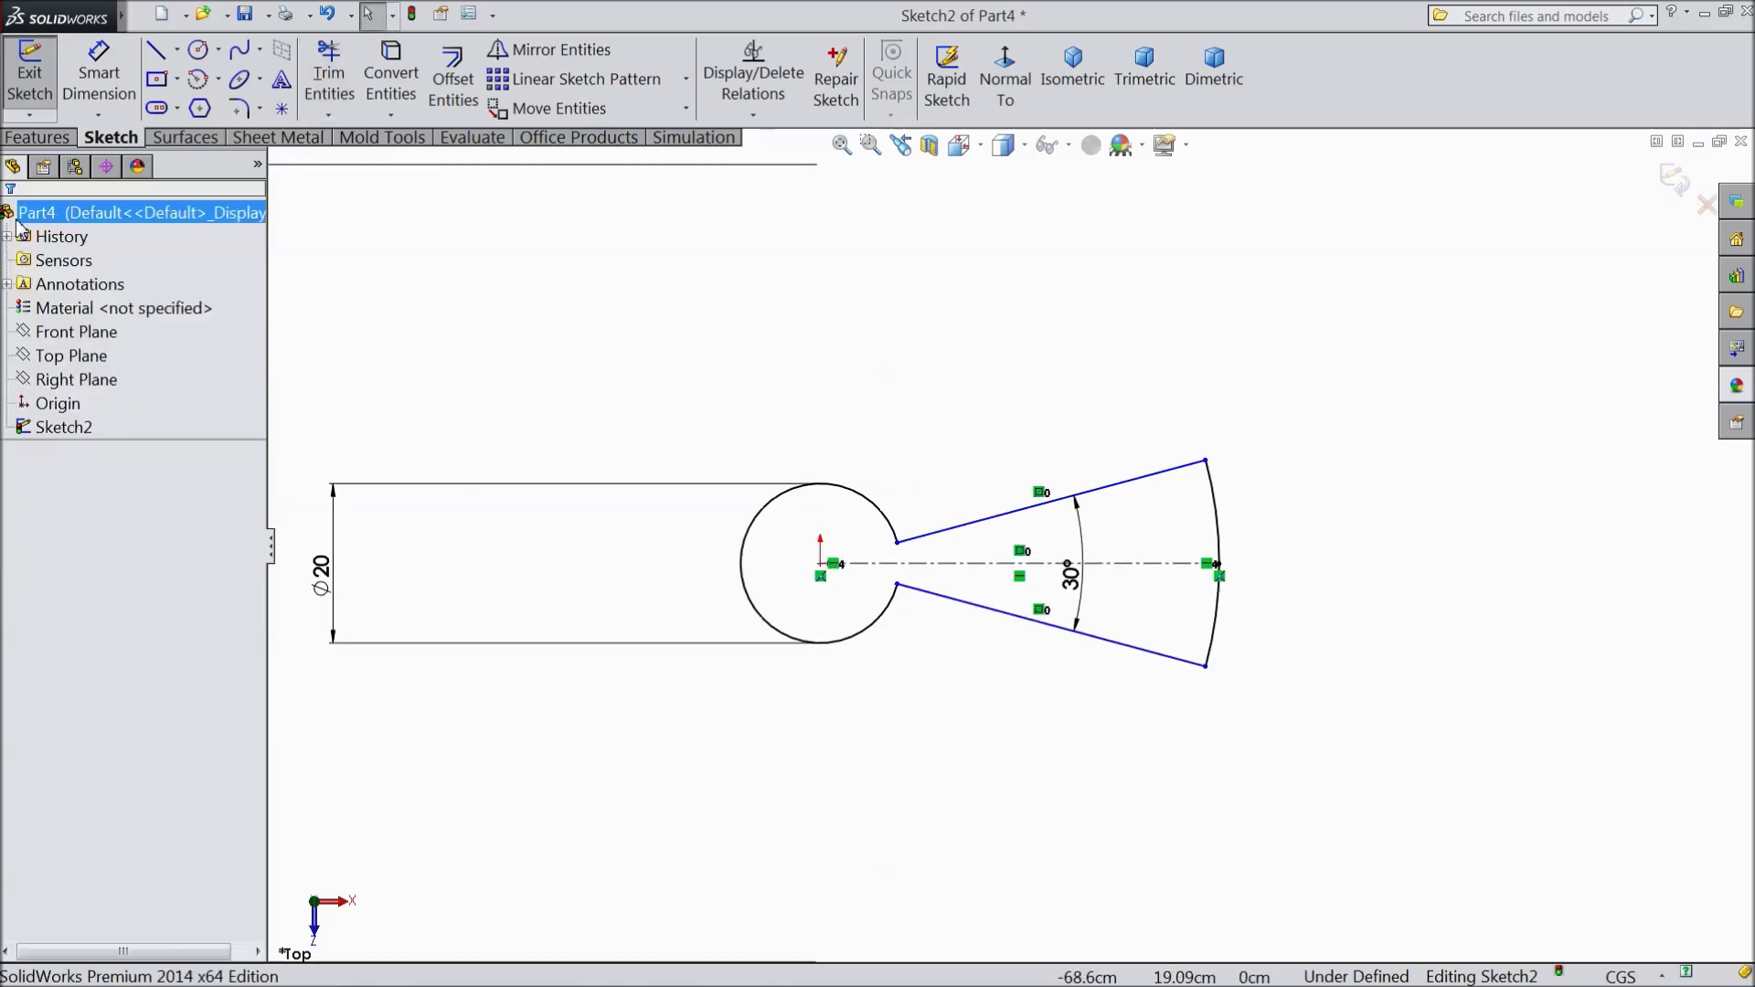
click(40, 138)
- Extrude the keyhole outline to a 5 cm blind depth as Boss-Extrude1
click(30, 82)
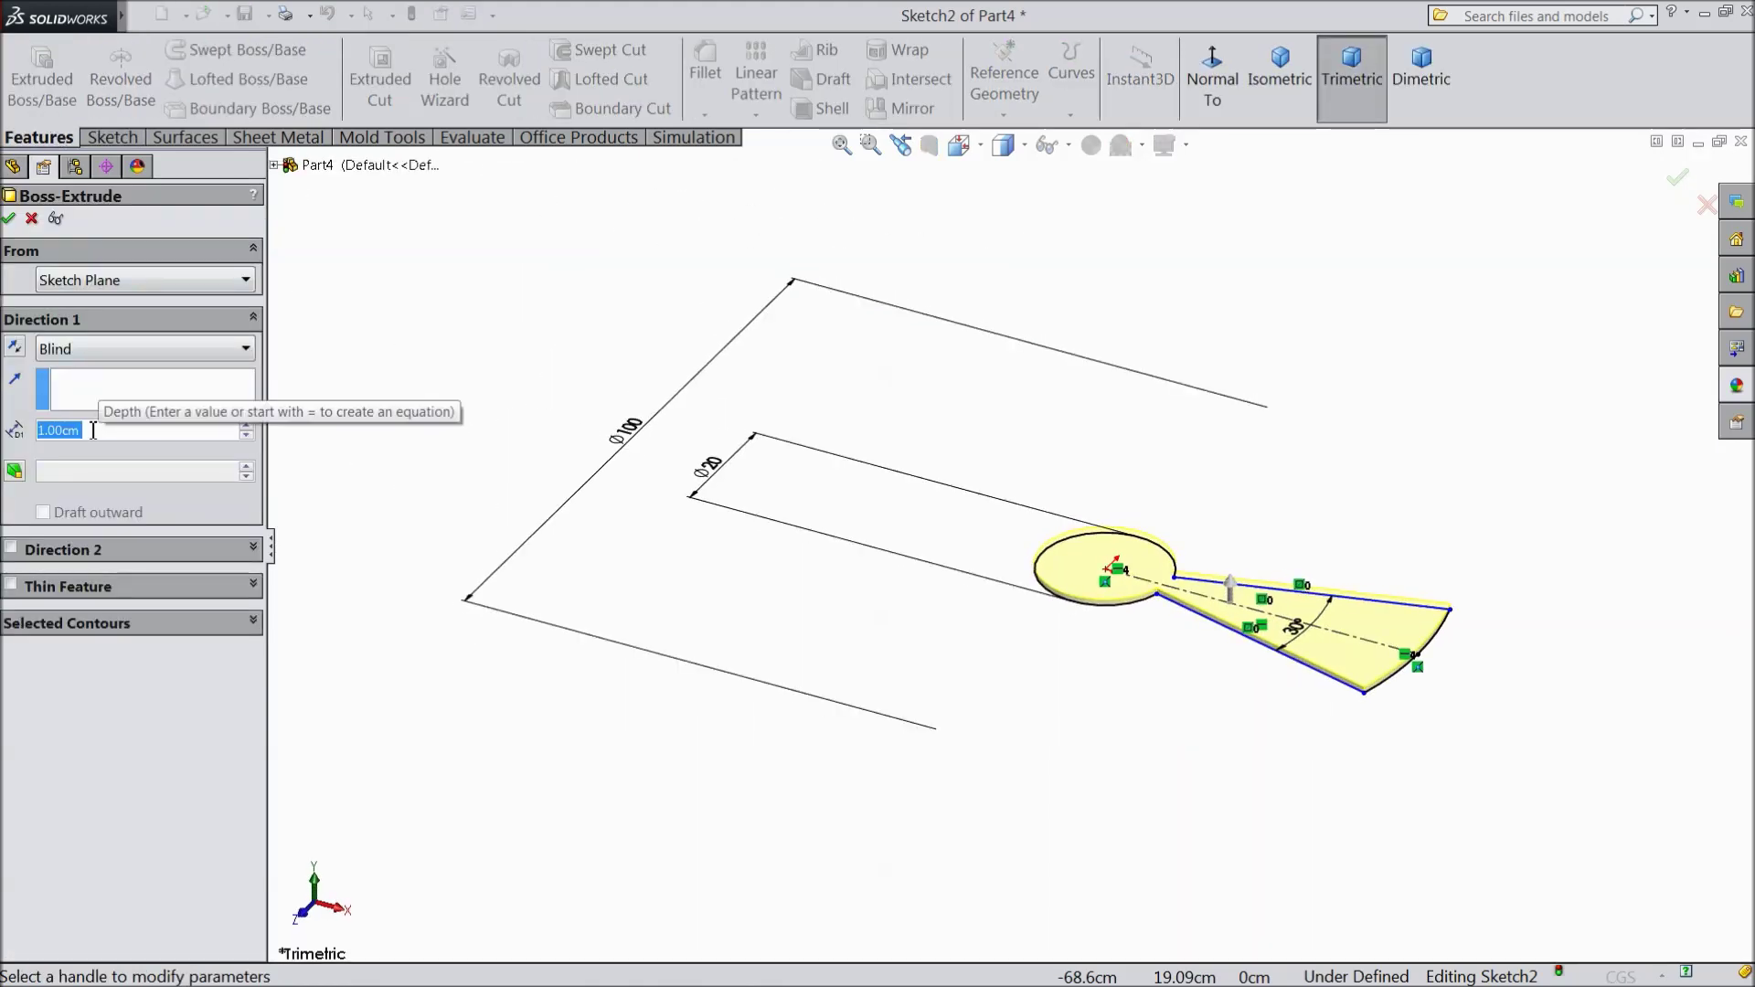
text(5)
key(Return)
scroll(1290, 618, up, 1)
scroll(1289, 617, up, 2)
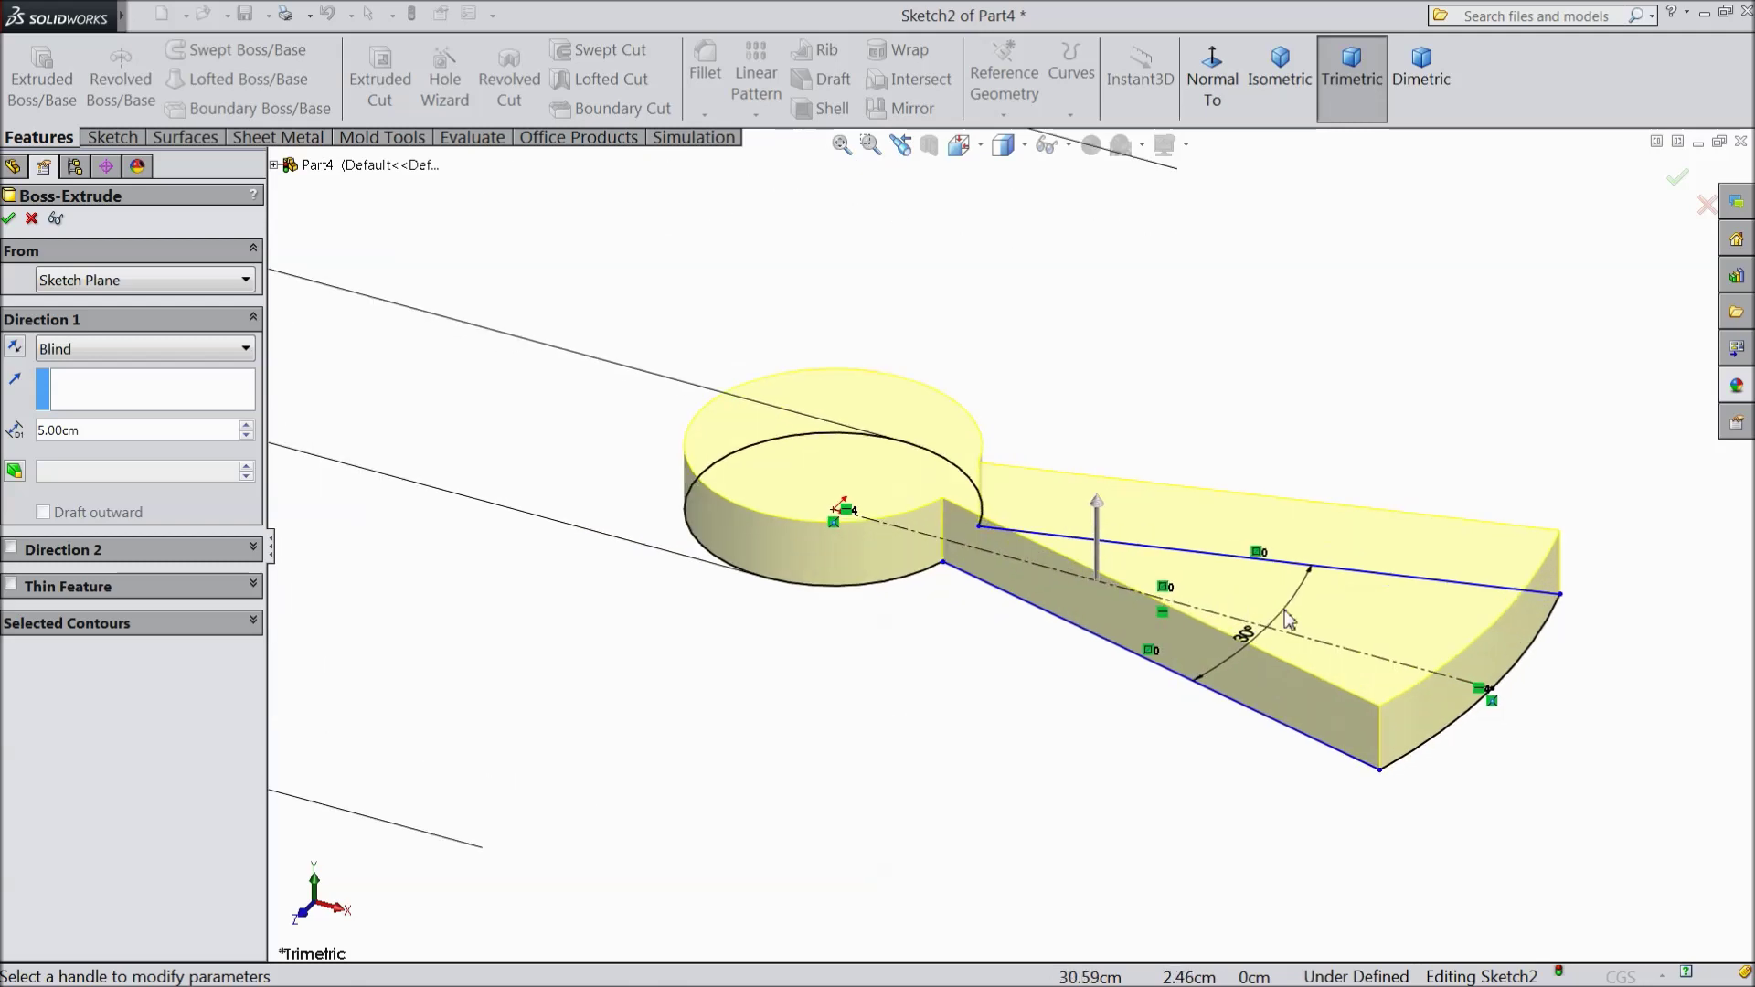
click(12, 220)
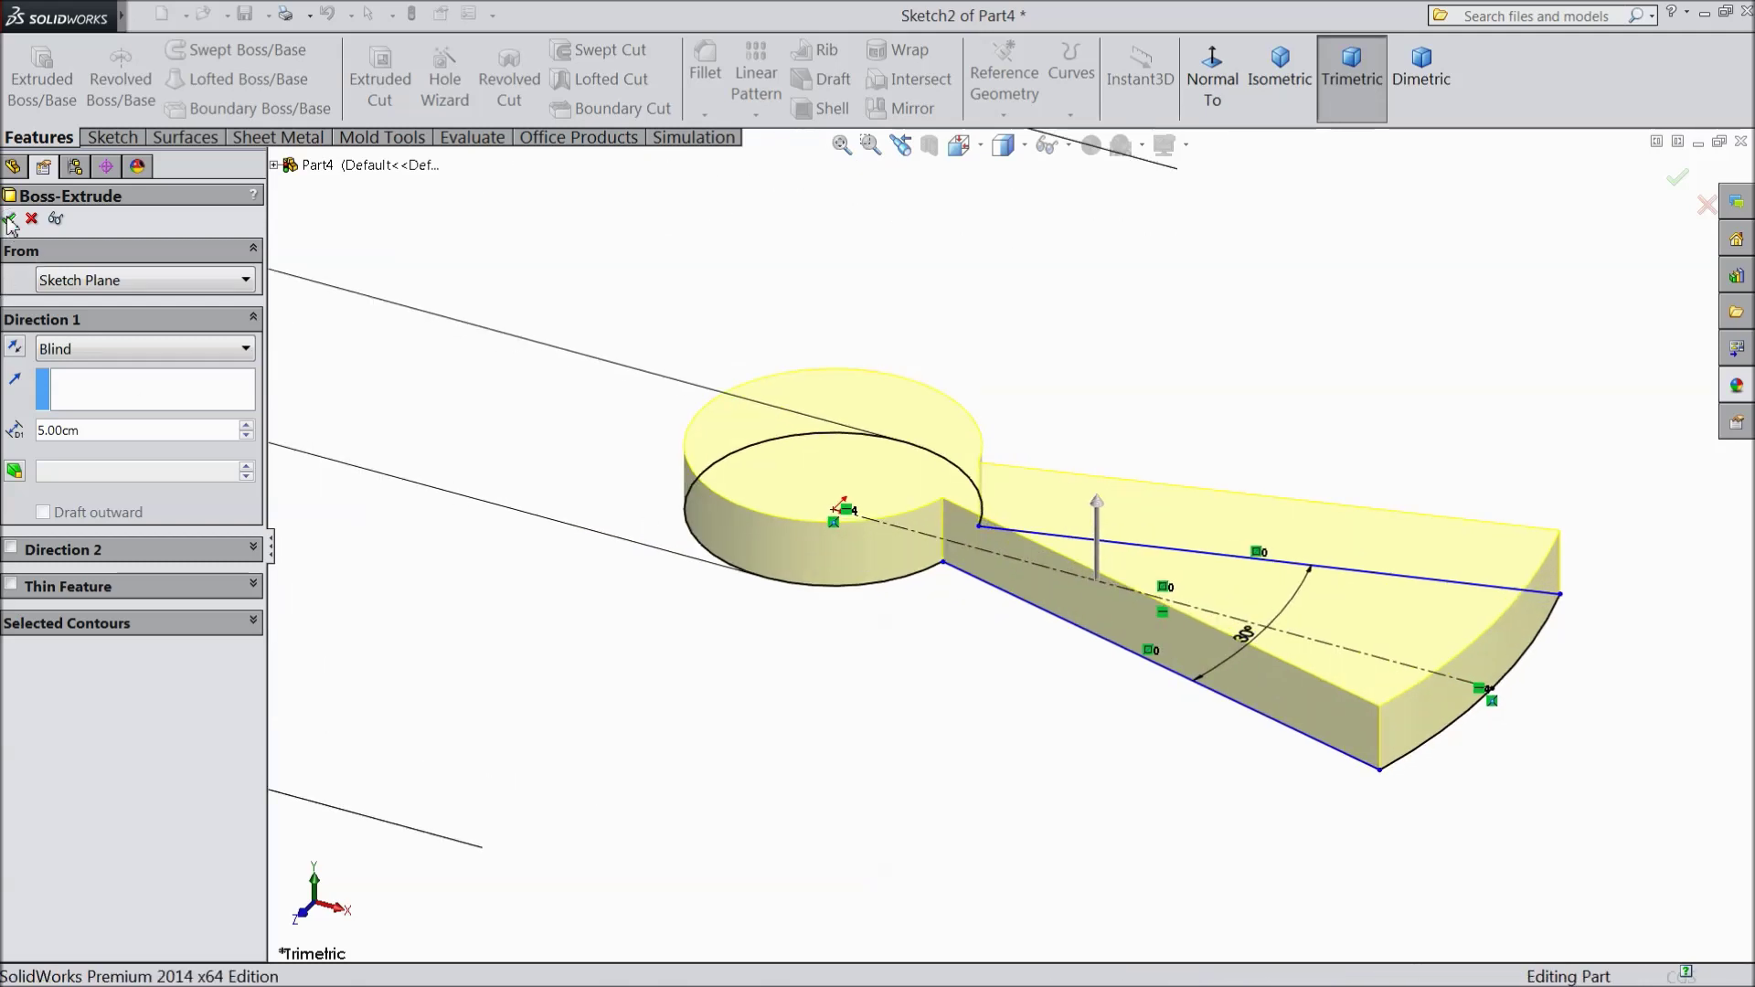
middle_drag(789, 674, 789, 635)
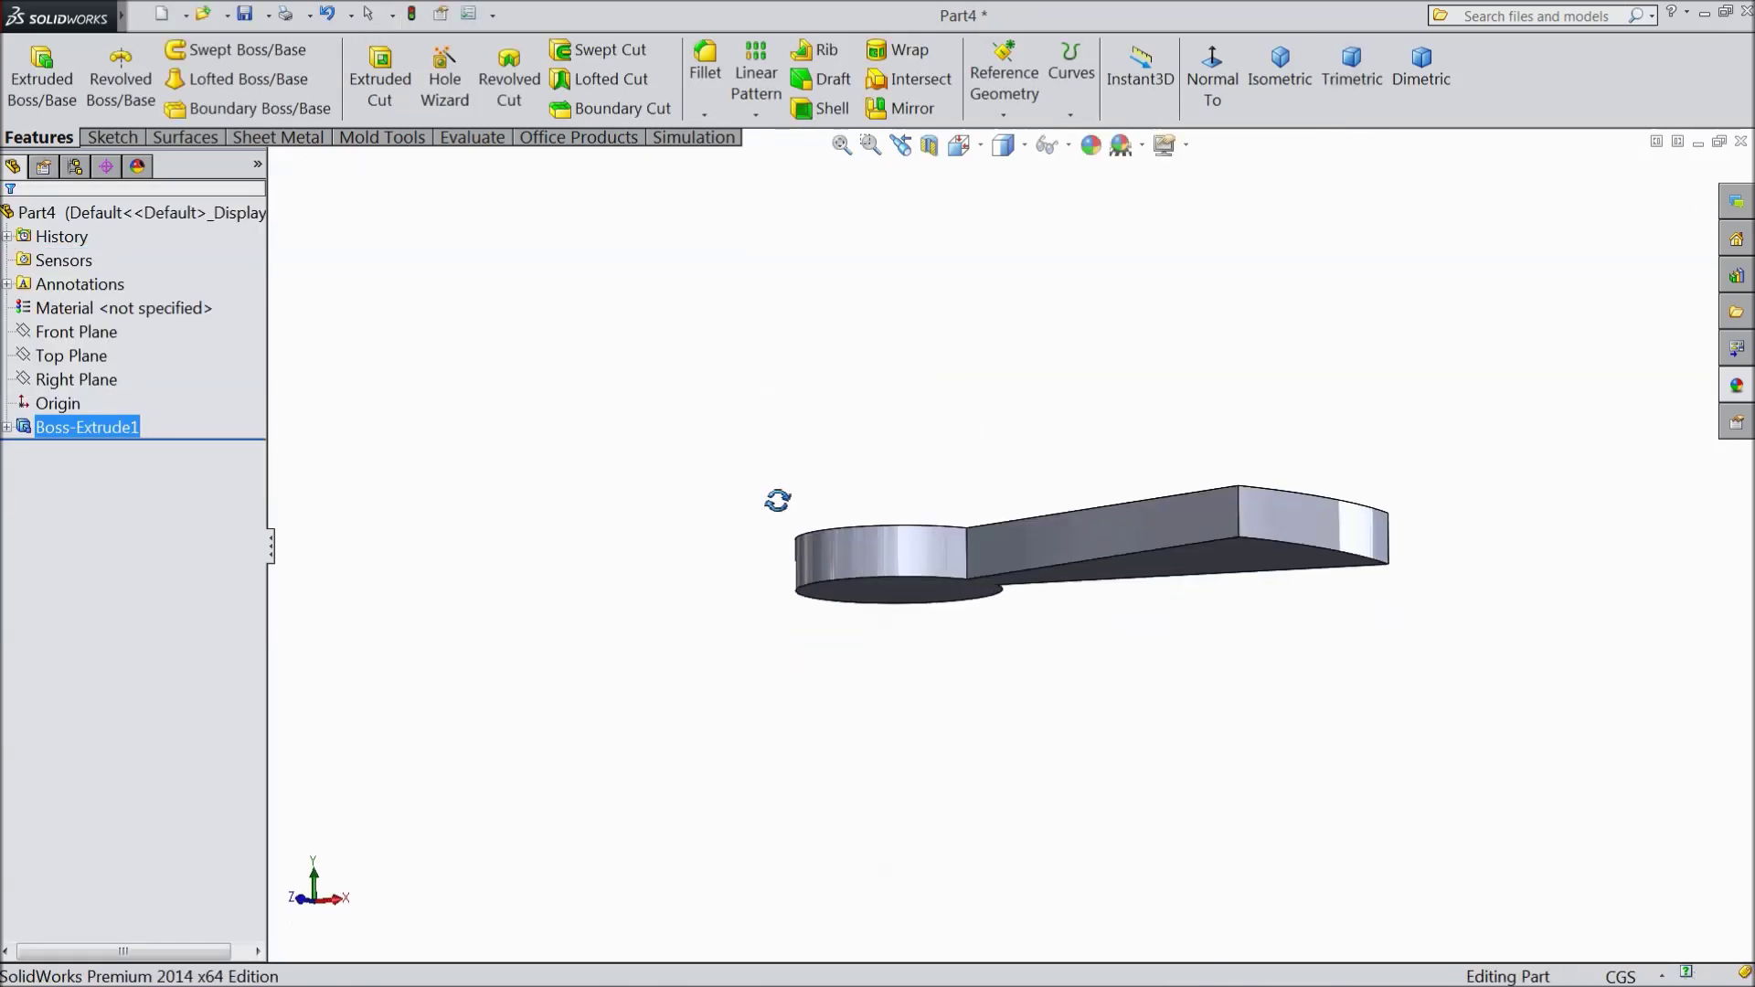
click(75, 381)
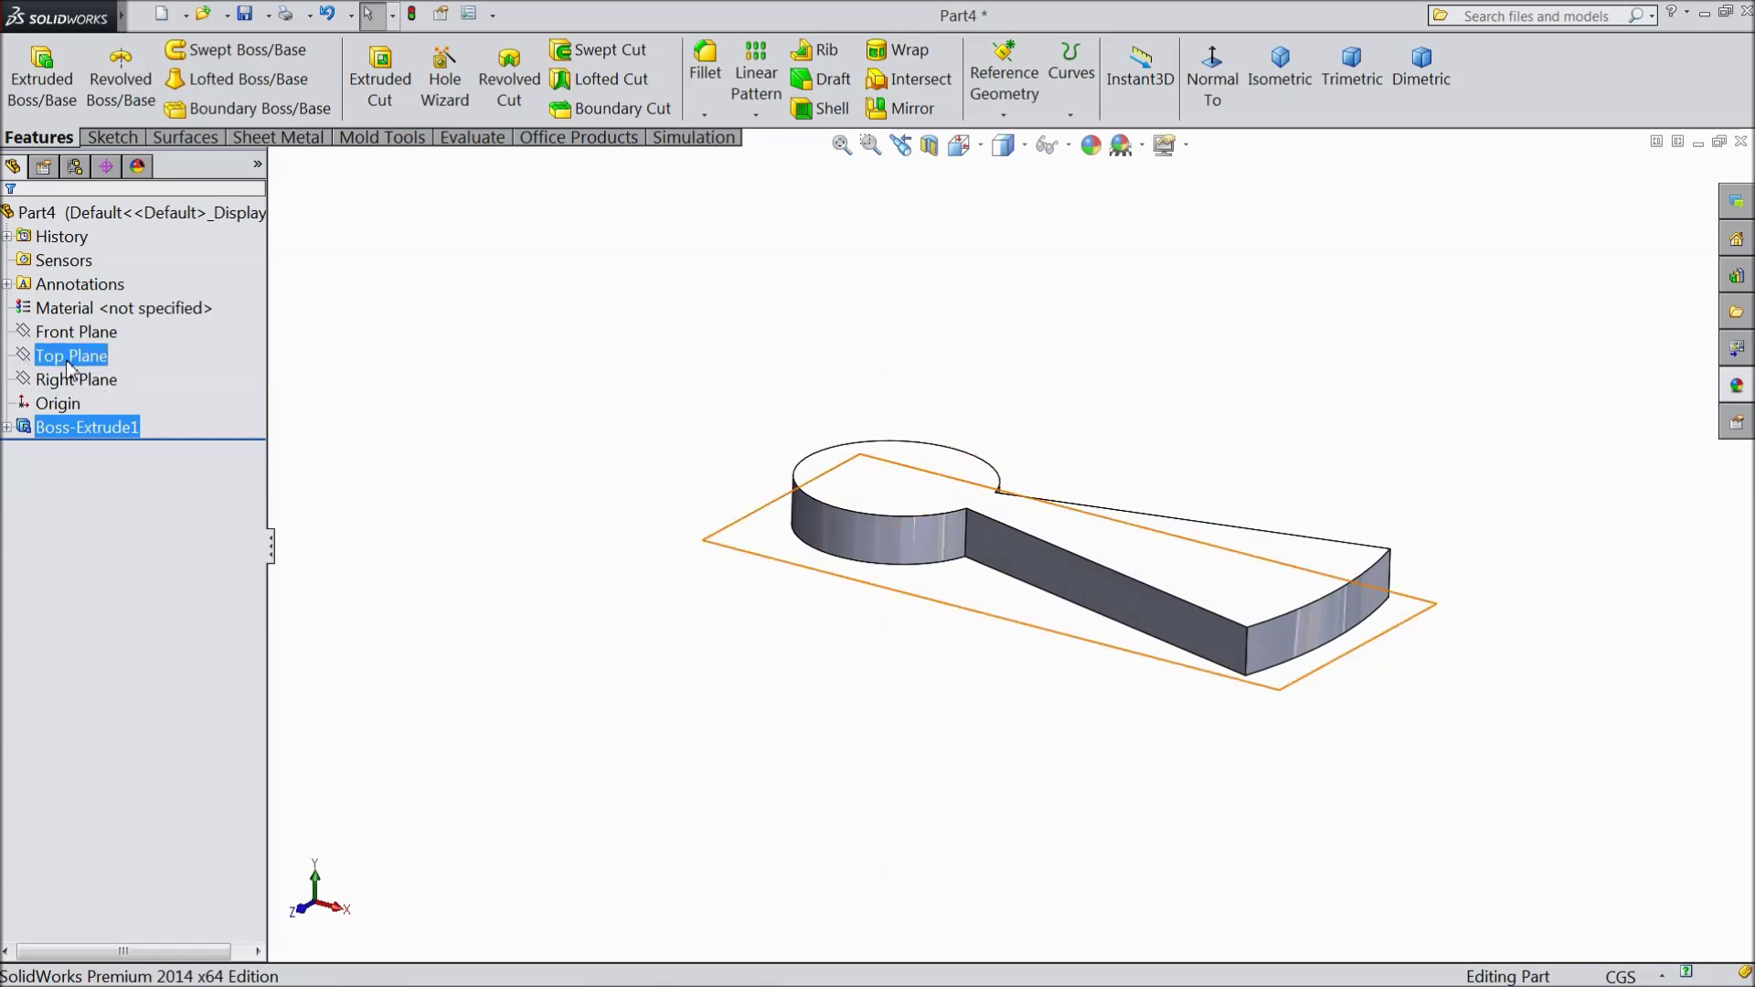
- Start a sketch on the Front Plane and view it face-on
click(76, 333)
click(80, 307)
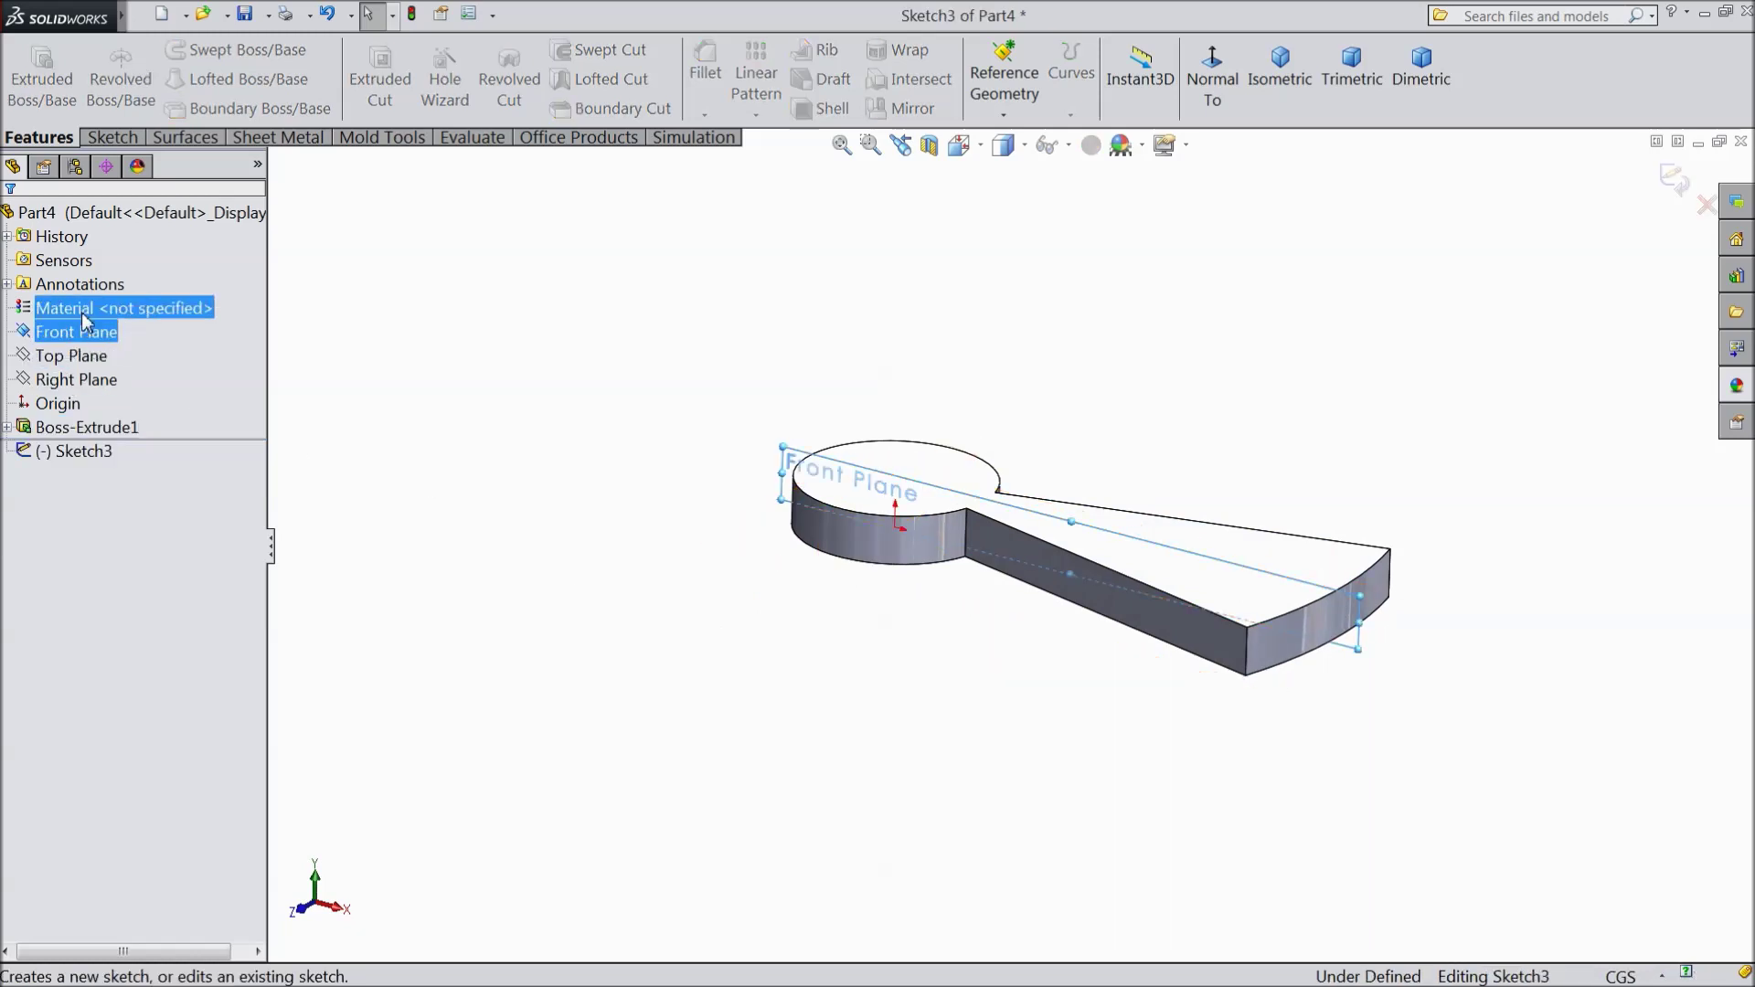
click(1213, 75)
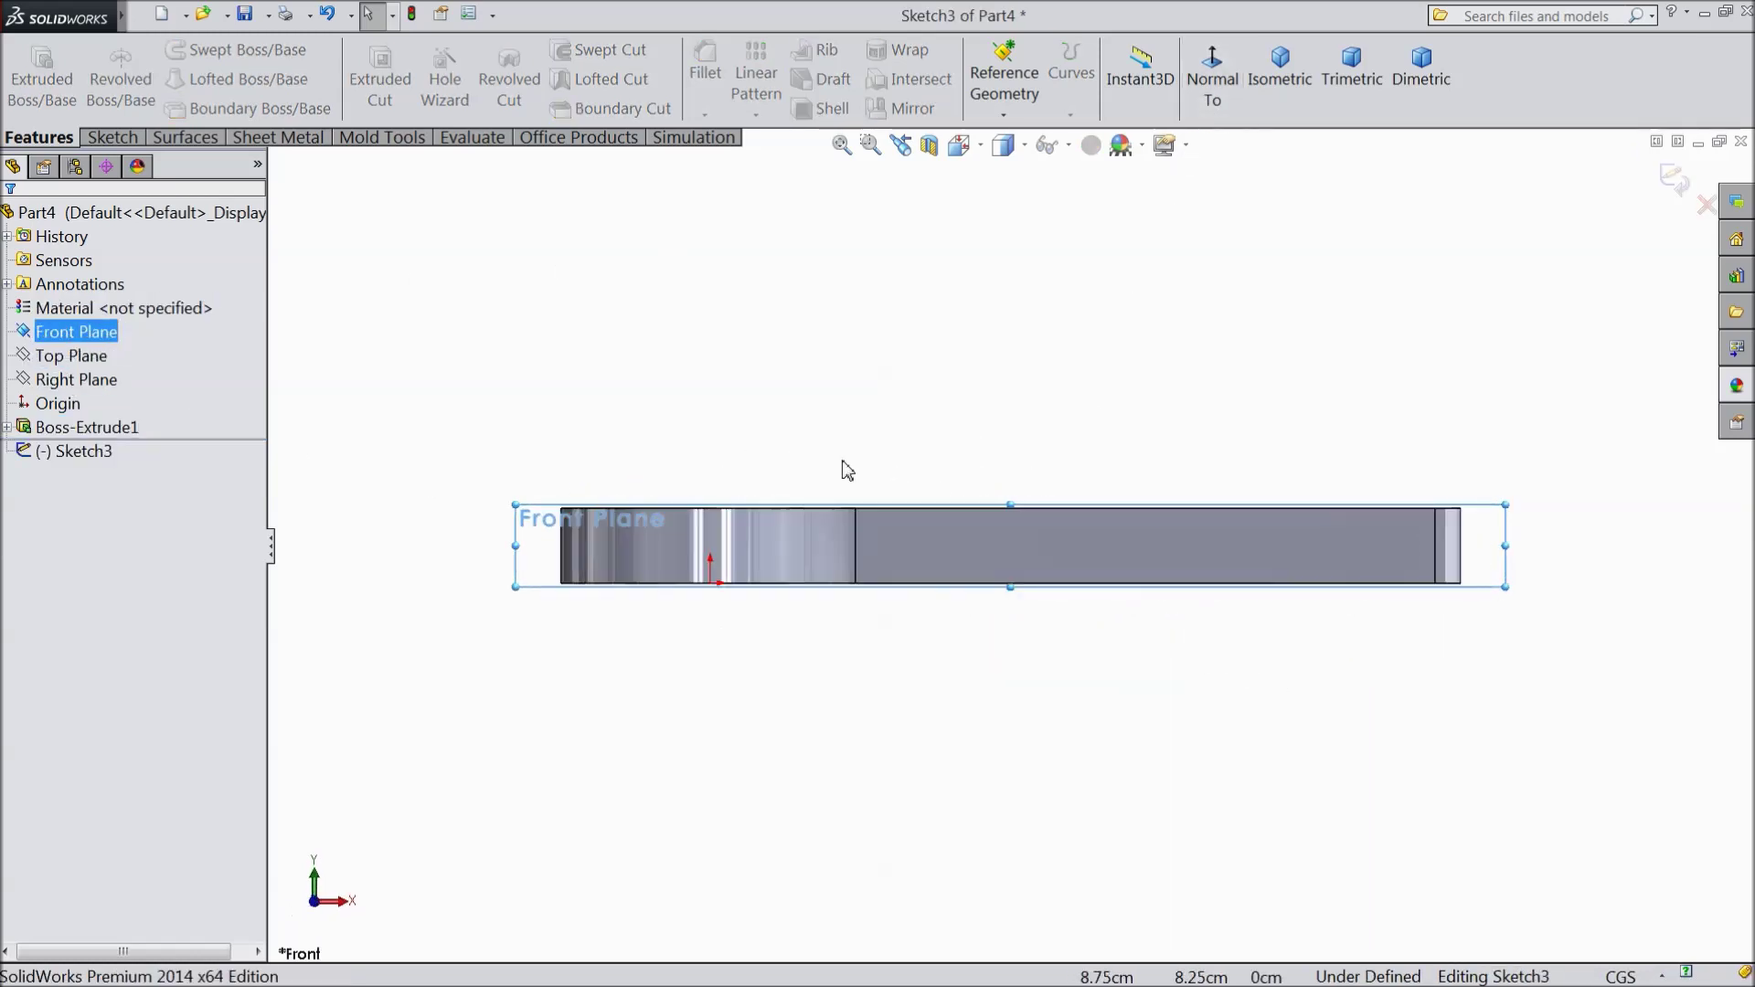
click(111, 138)
- Draw a vertical centerline rising from the step's outer top corner
click(179, 53)
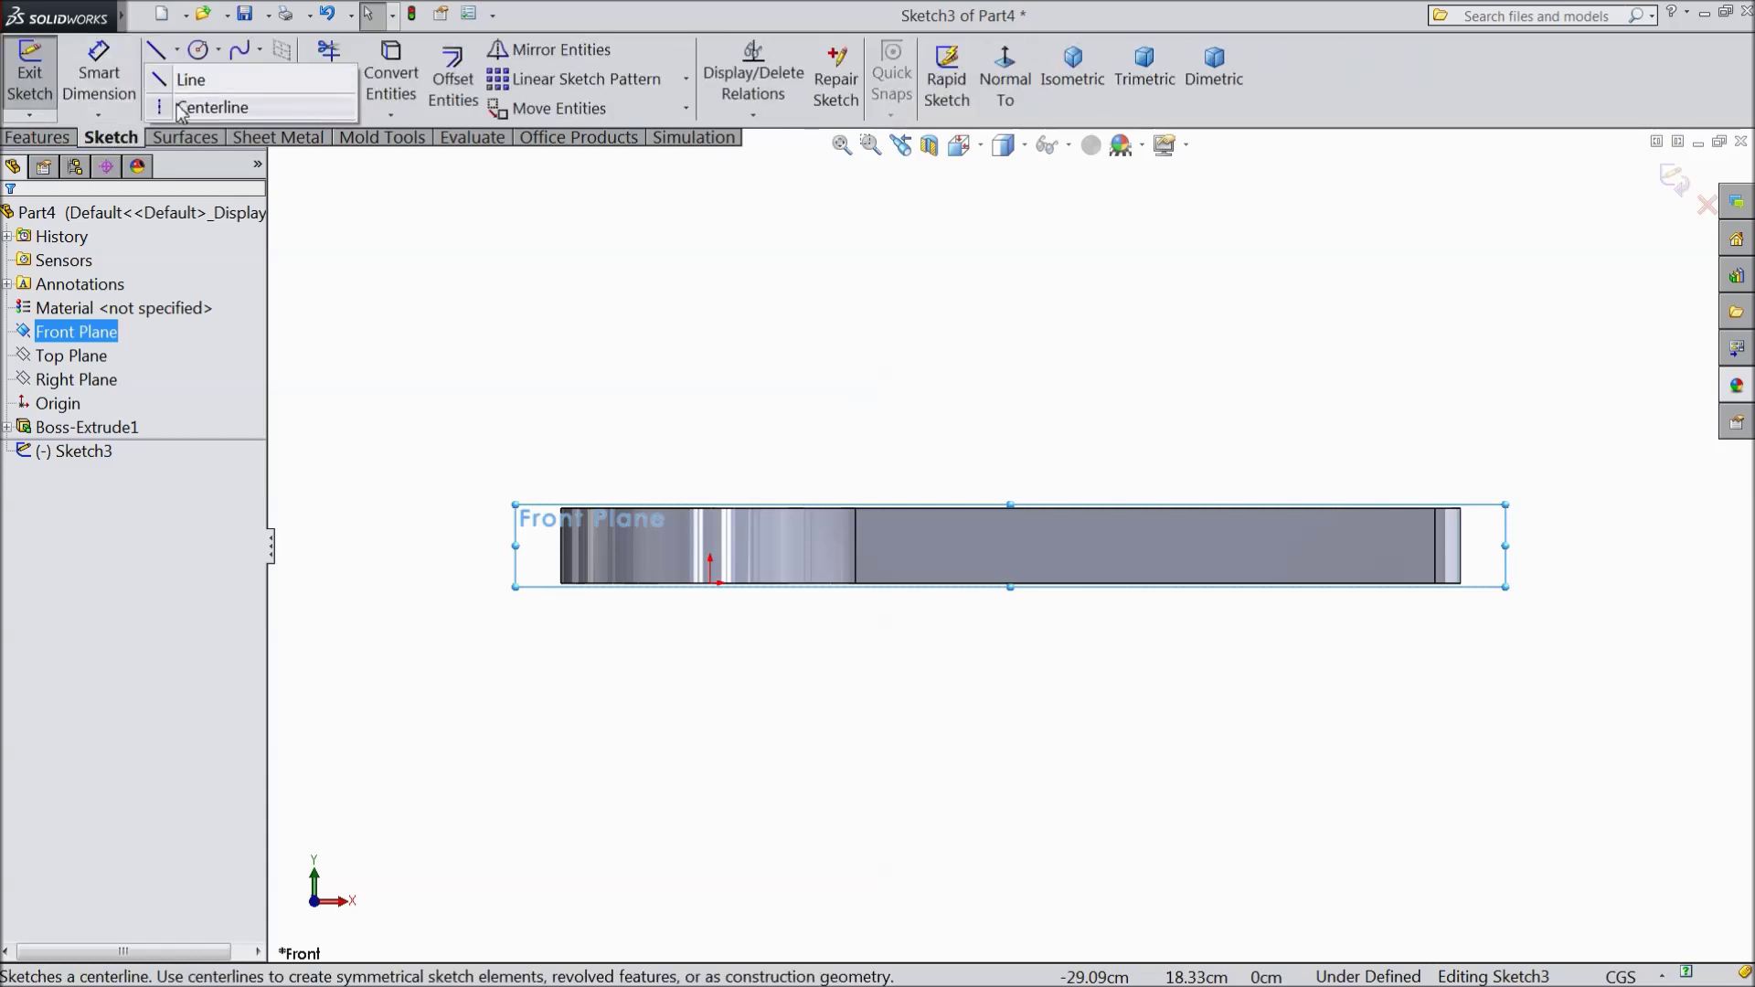
click(207, 111)
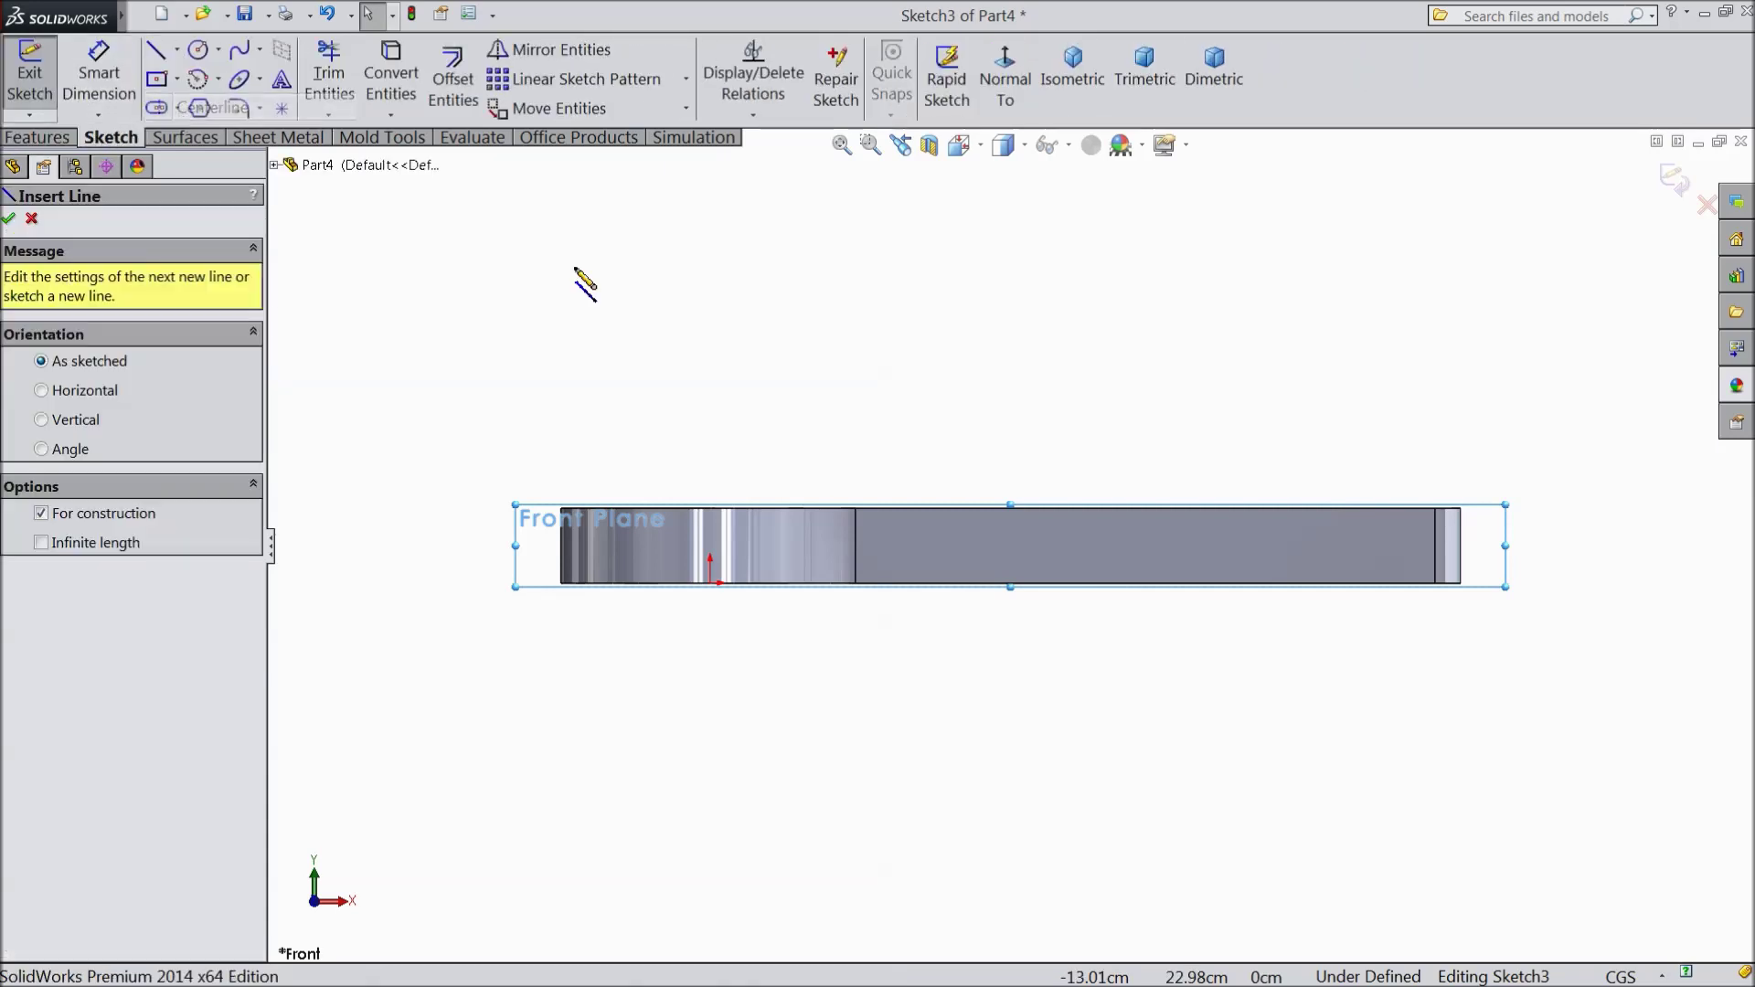
click(1440, 511)
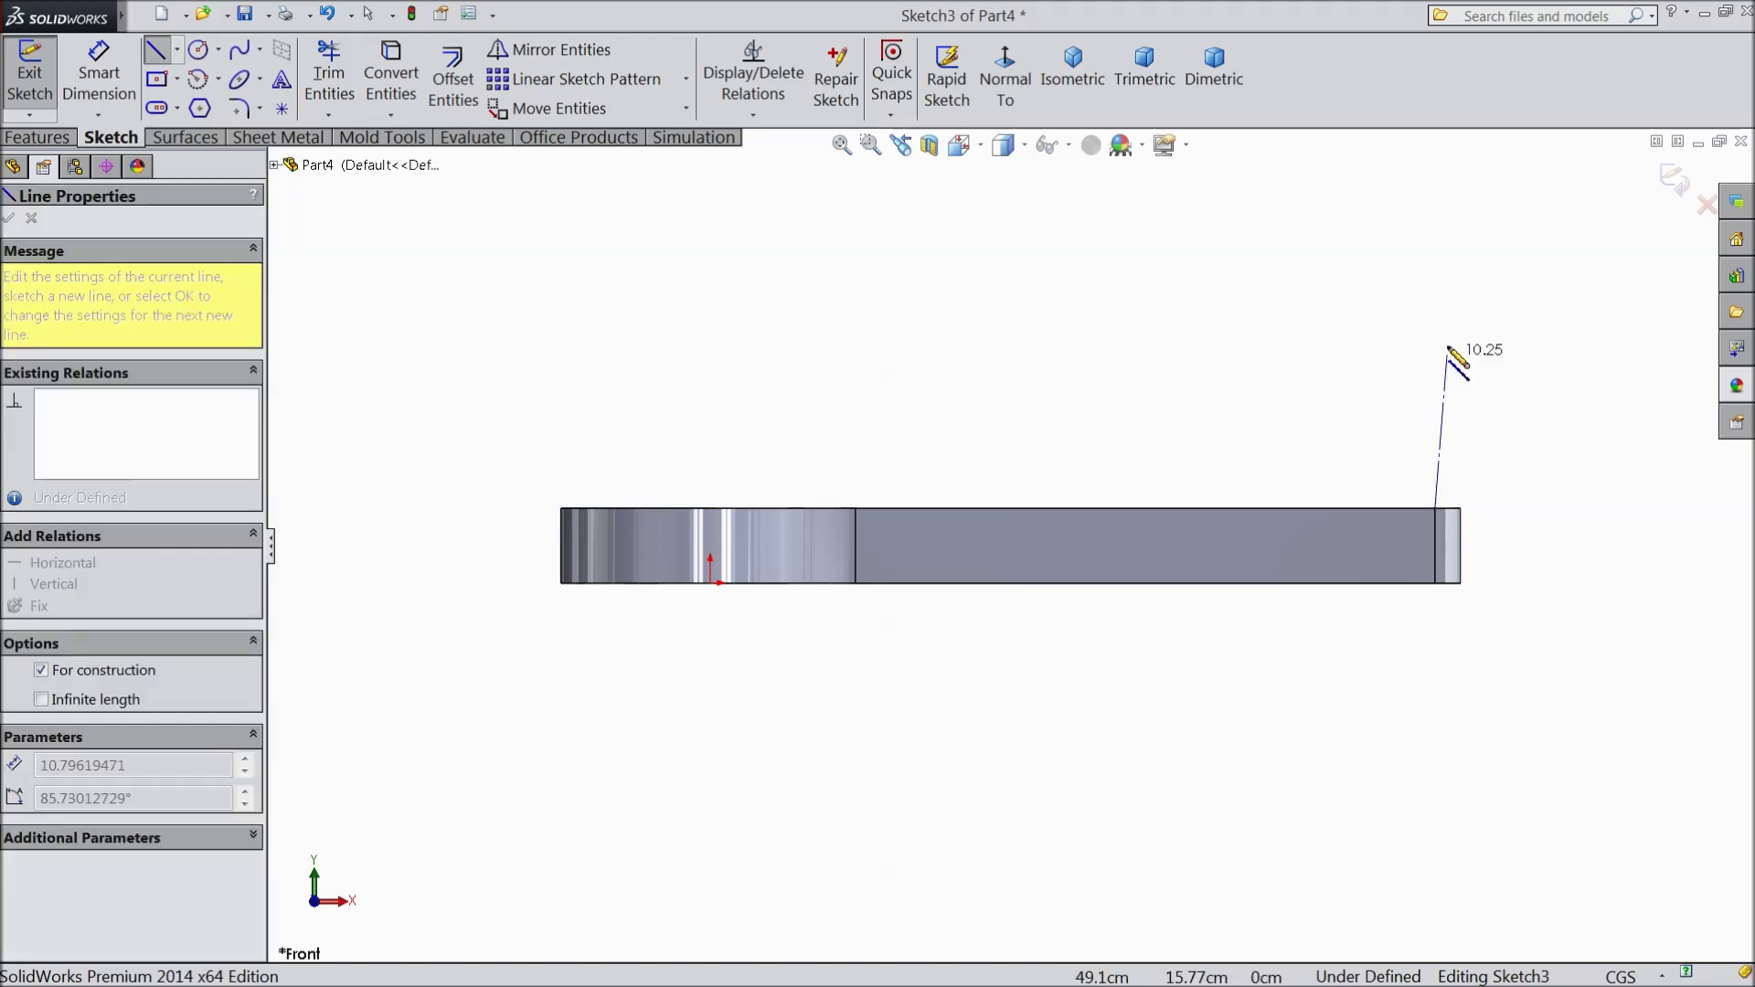
click(1449, 192)
right_click(1448, 192)
click(1495, 186)
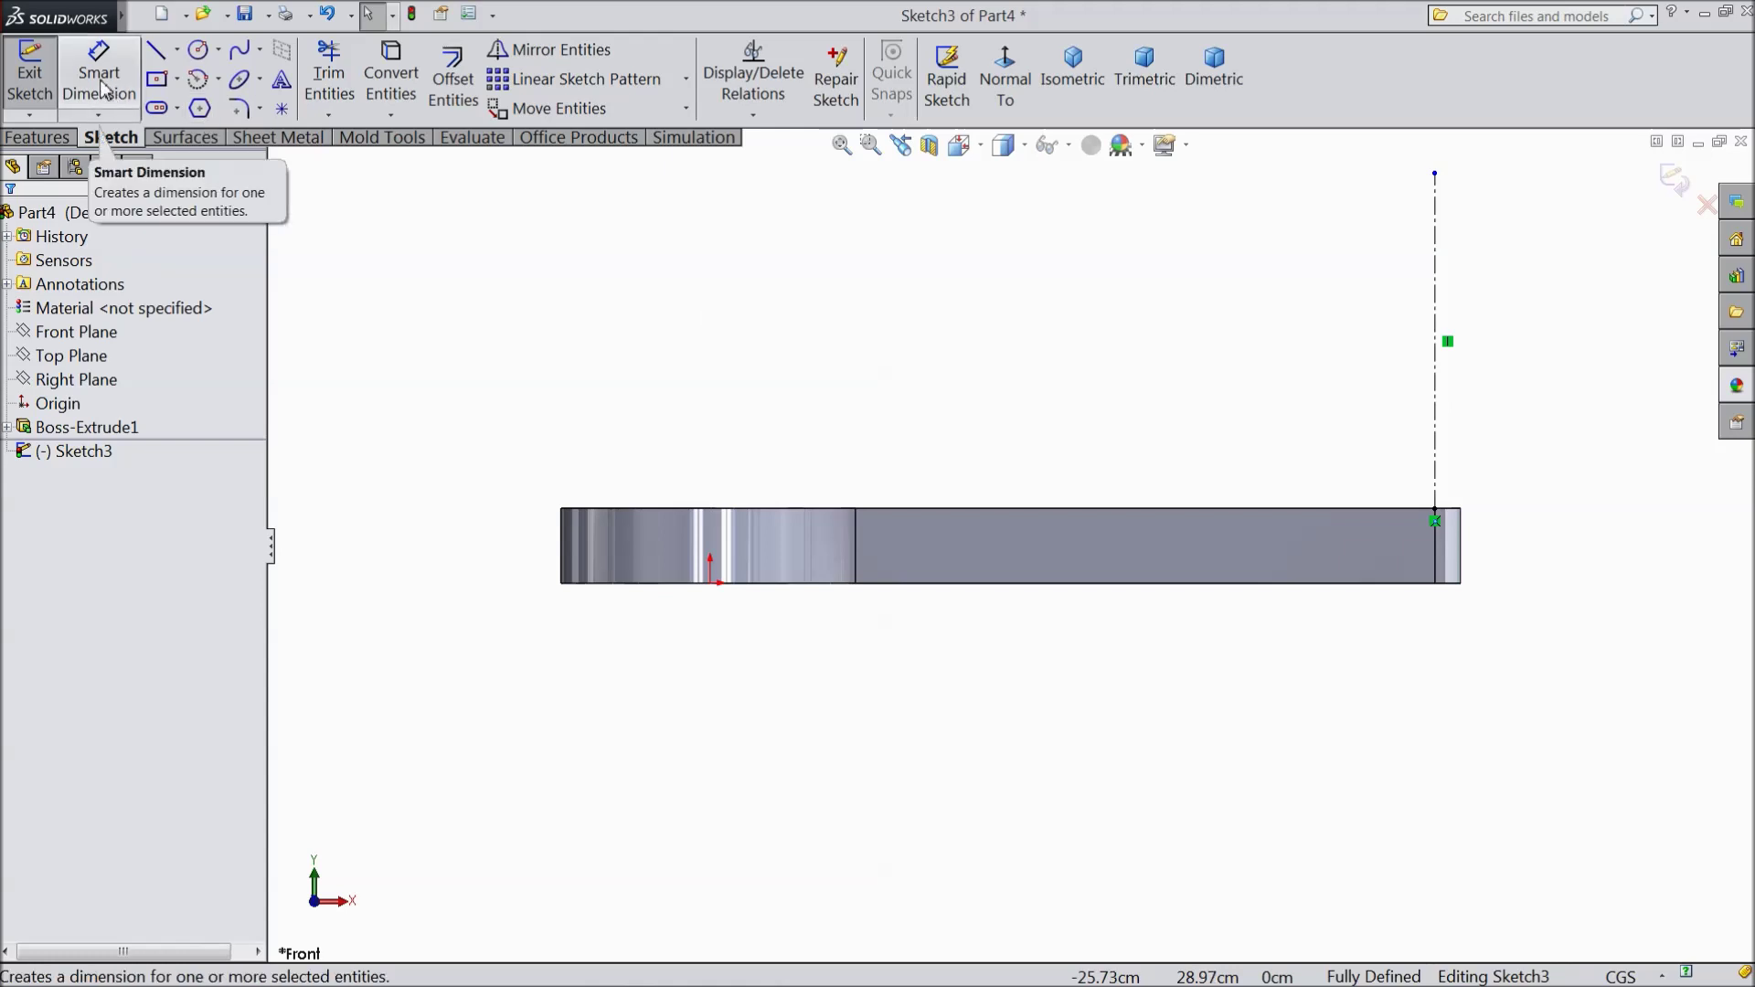
- Draw the closed stepped baluster profile with its inward bead notch beside the centerline
click(156, 49)
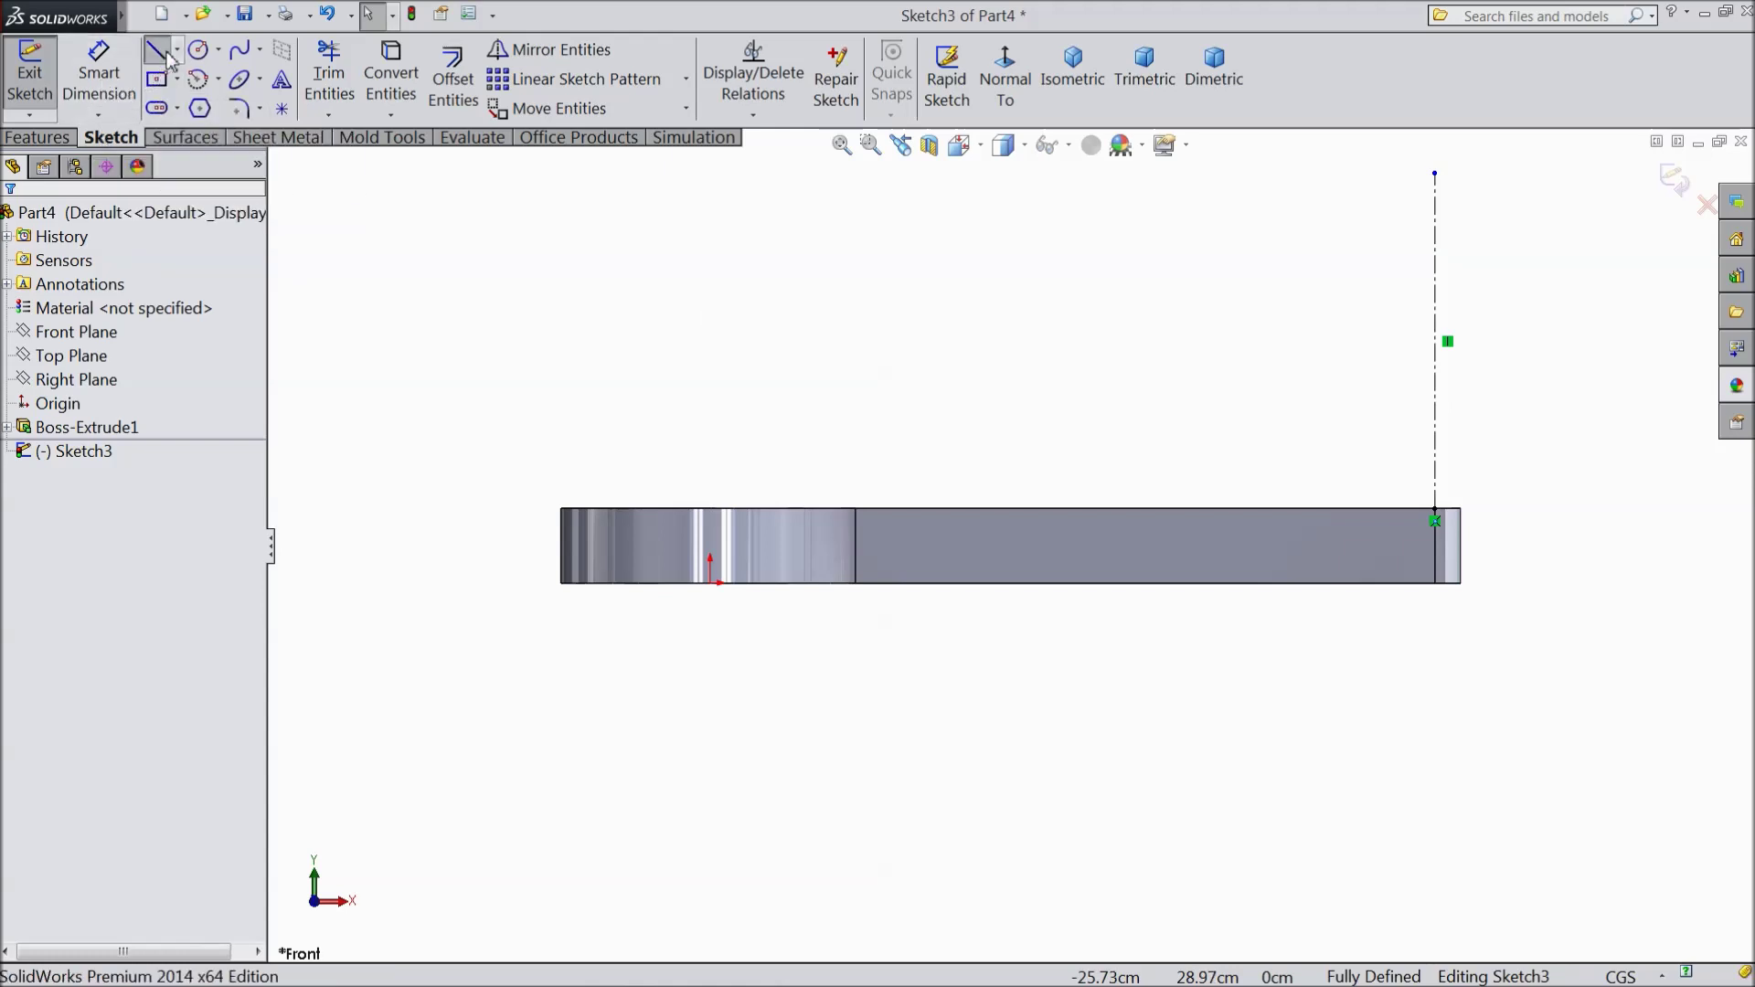
scroll(1550, 535, up, 3)
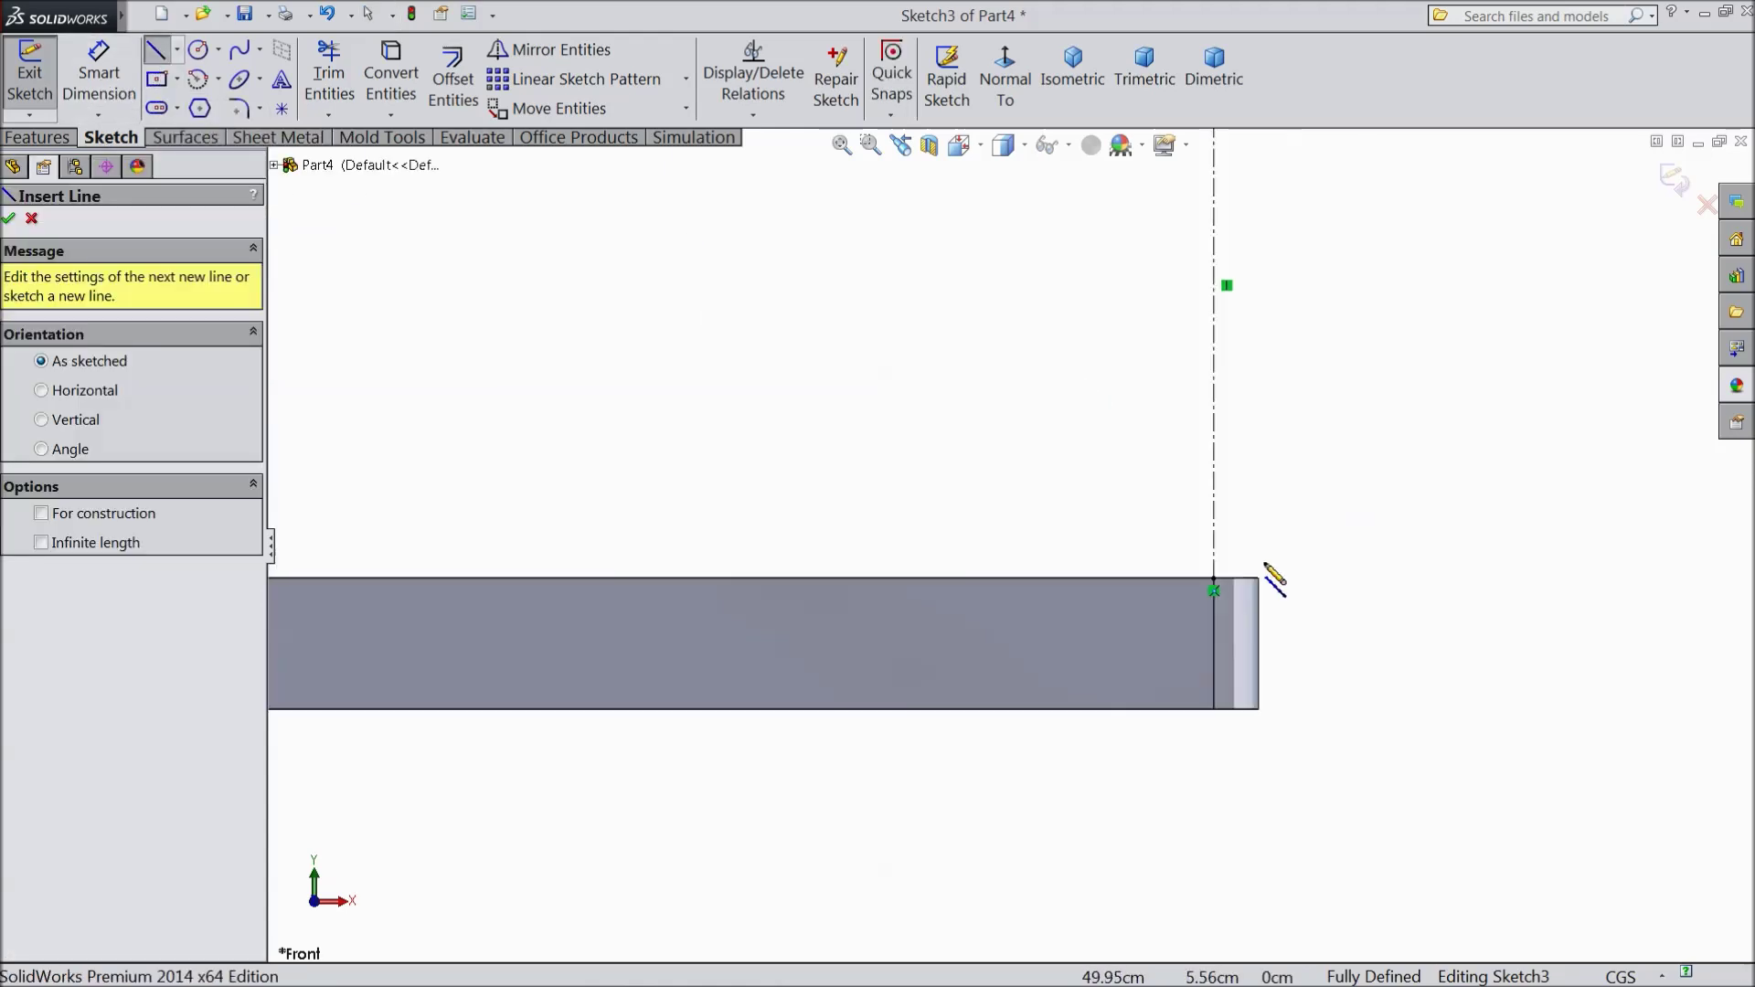
click(1224, 592)
scroll(1225, 593, up, 1)
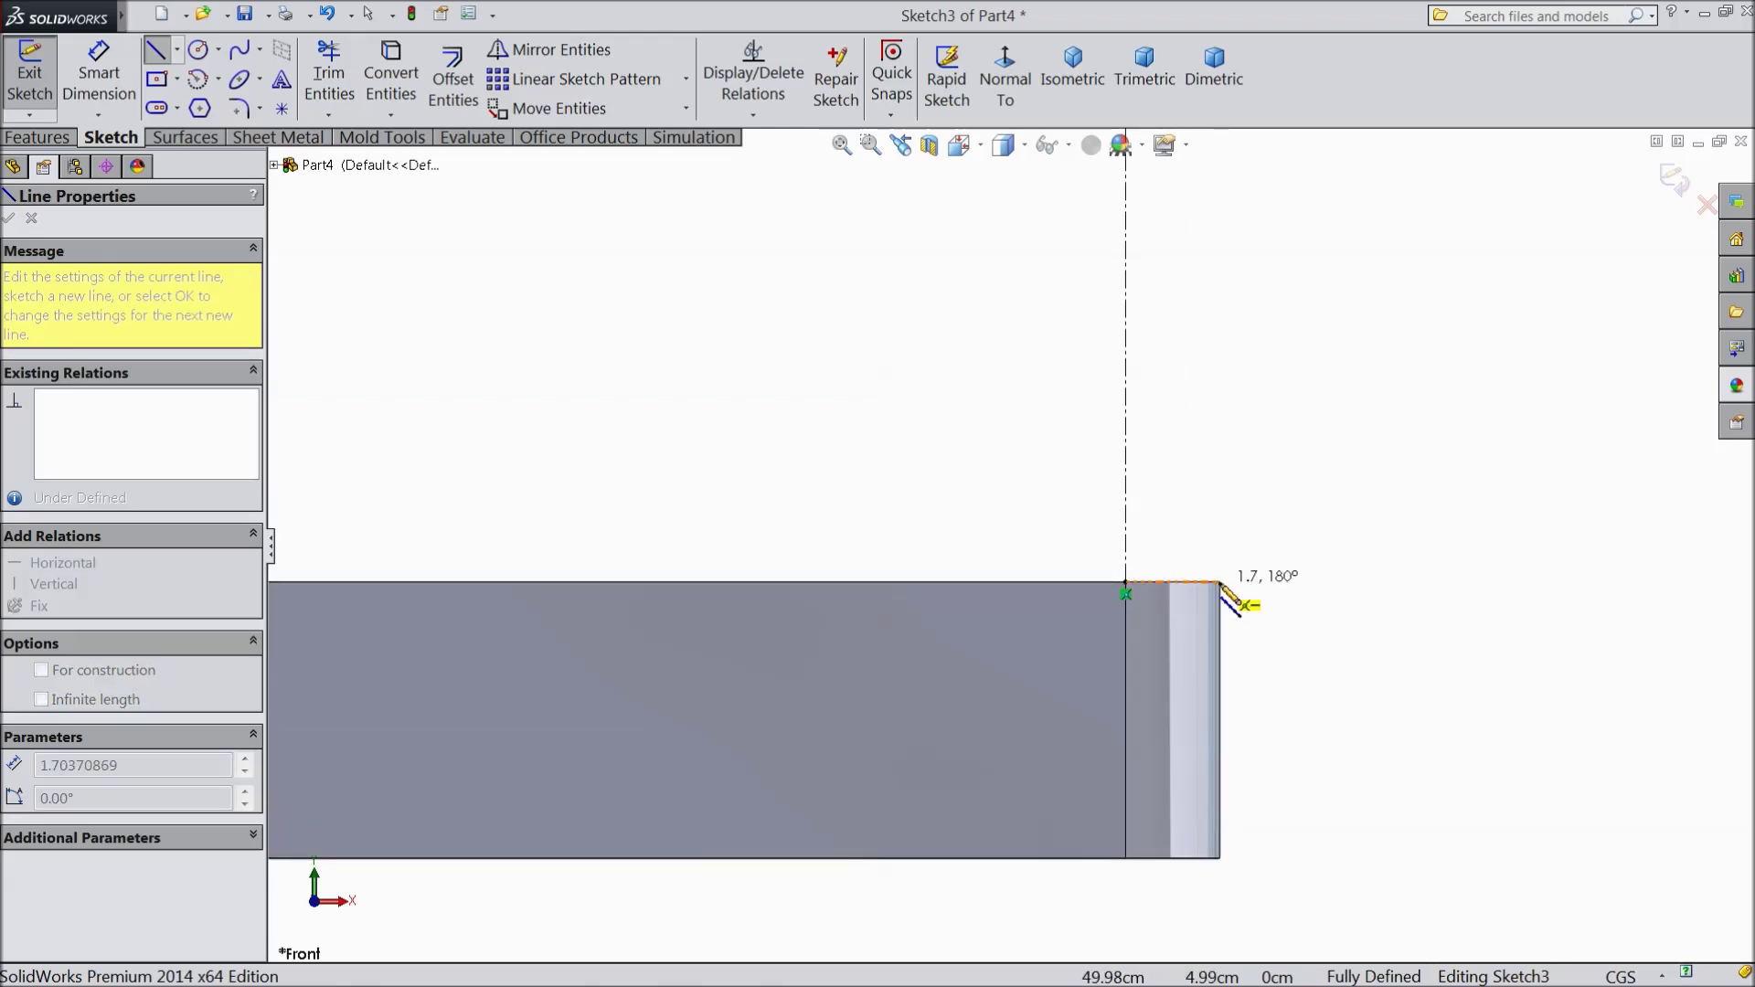
click(1221, 593)
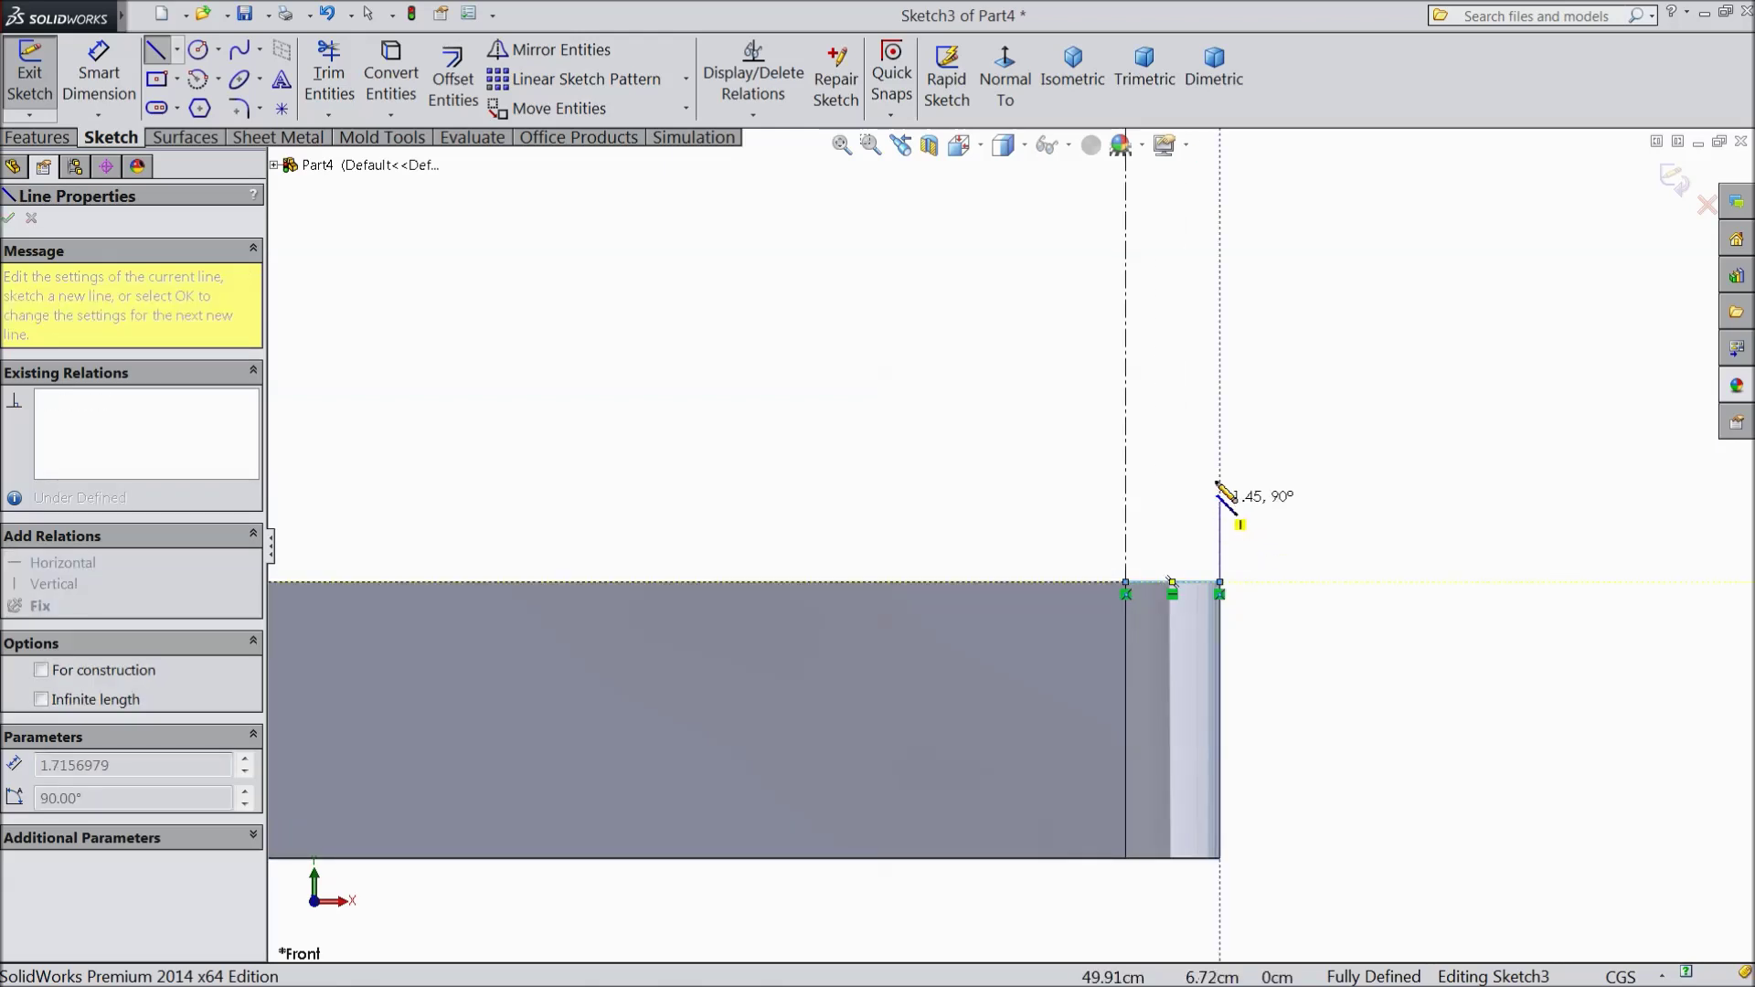
click(1222, 436)
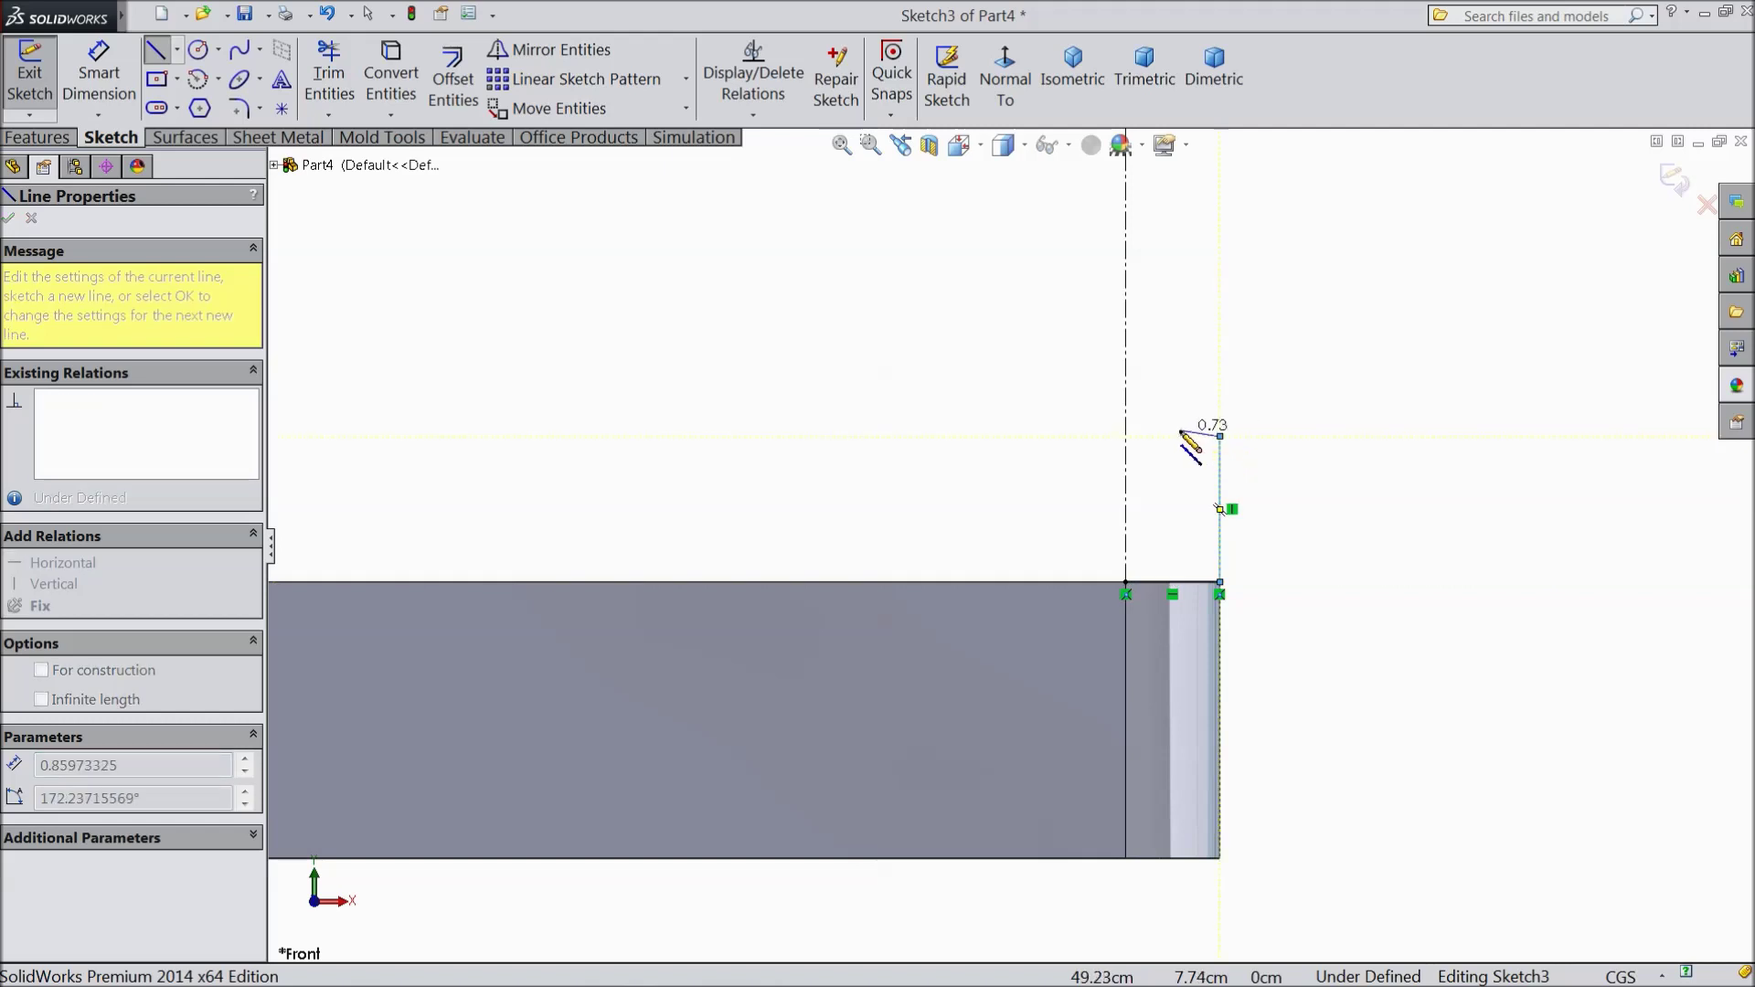
click(1173, 436)
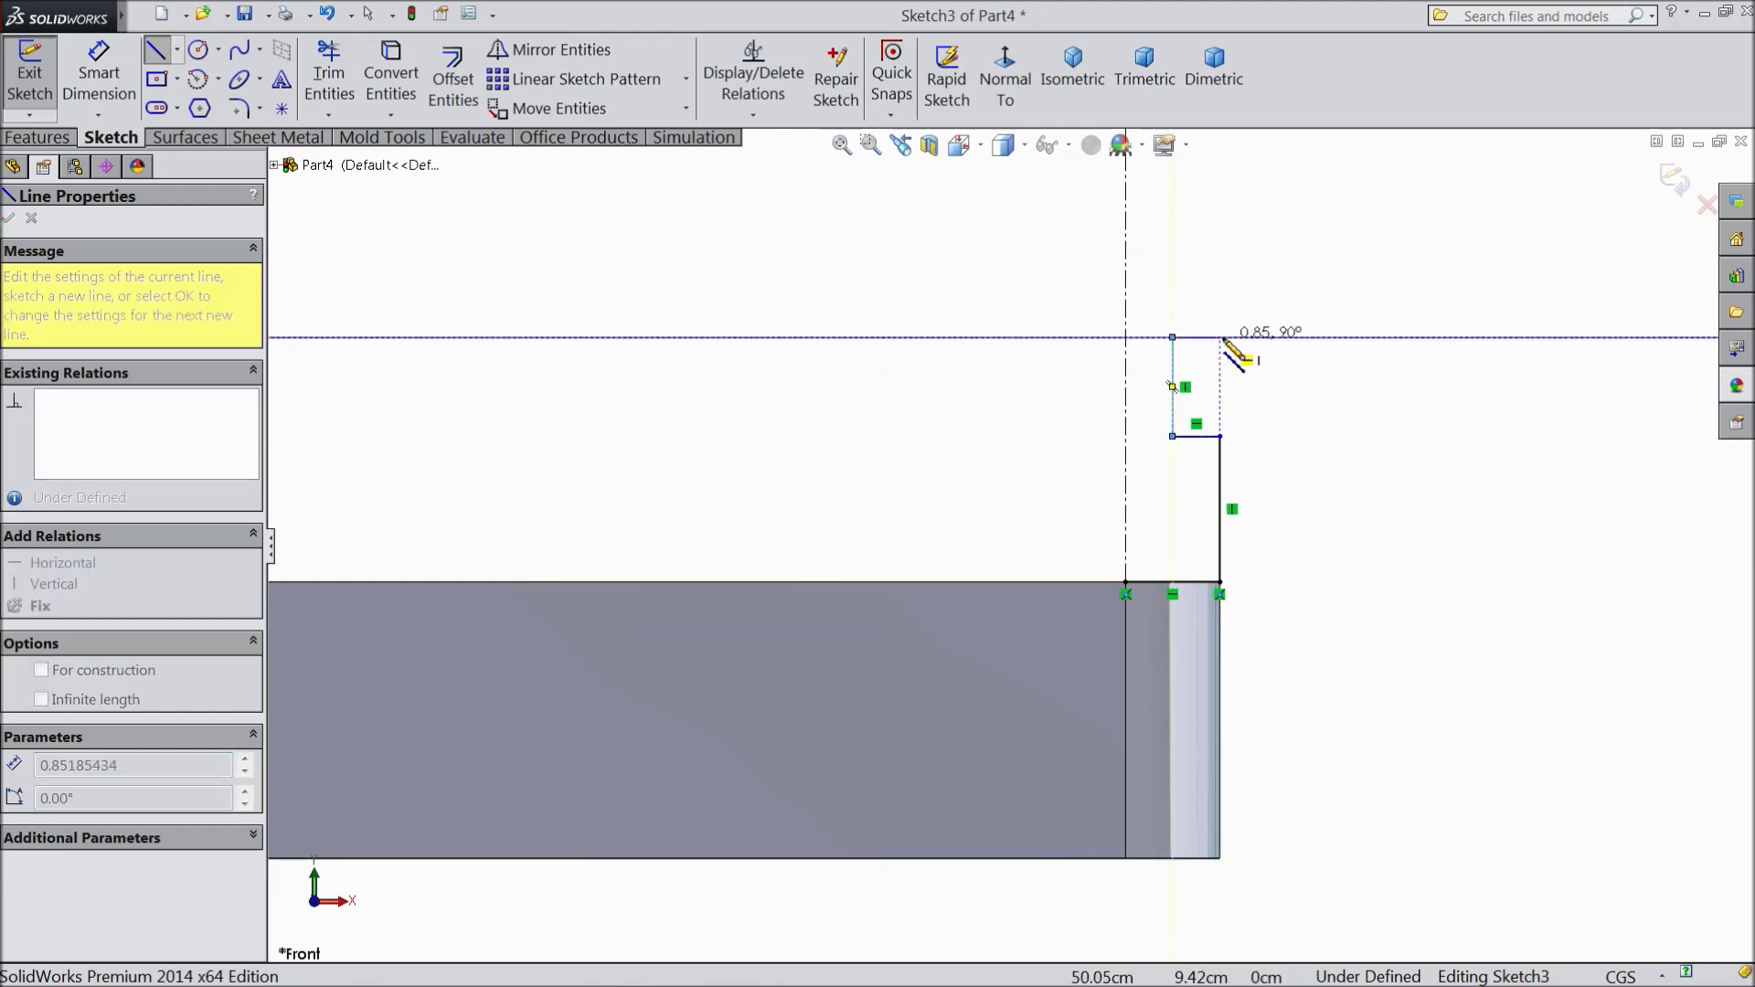
click(1173, 337)
click(1221, 199)
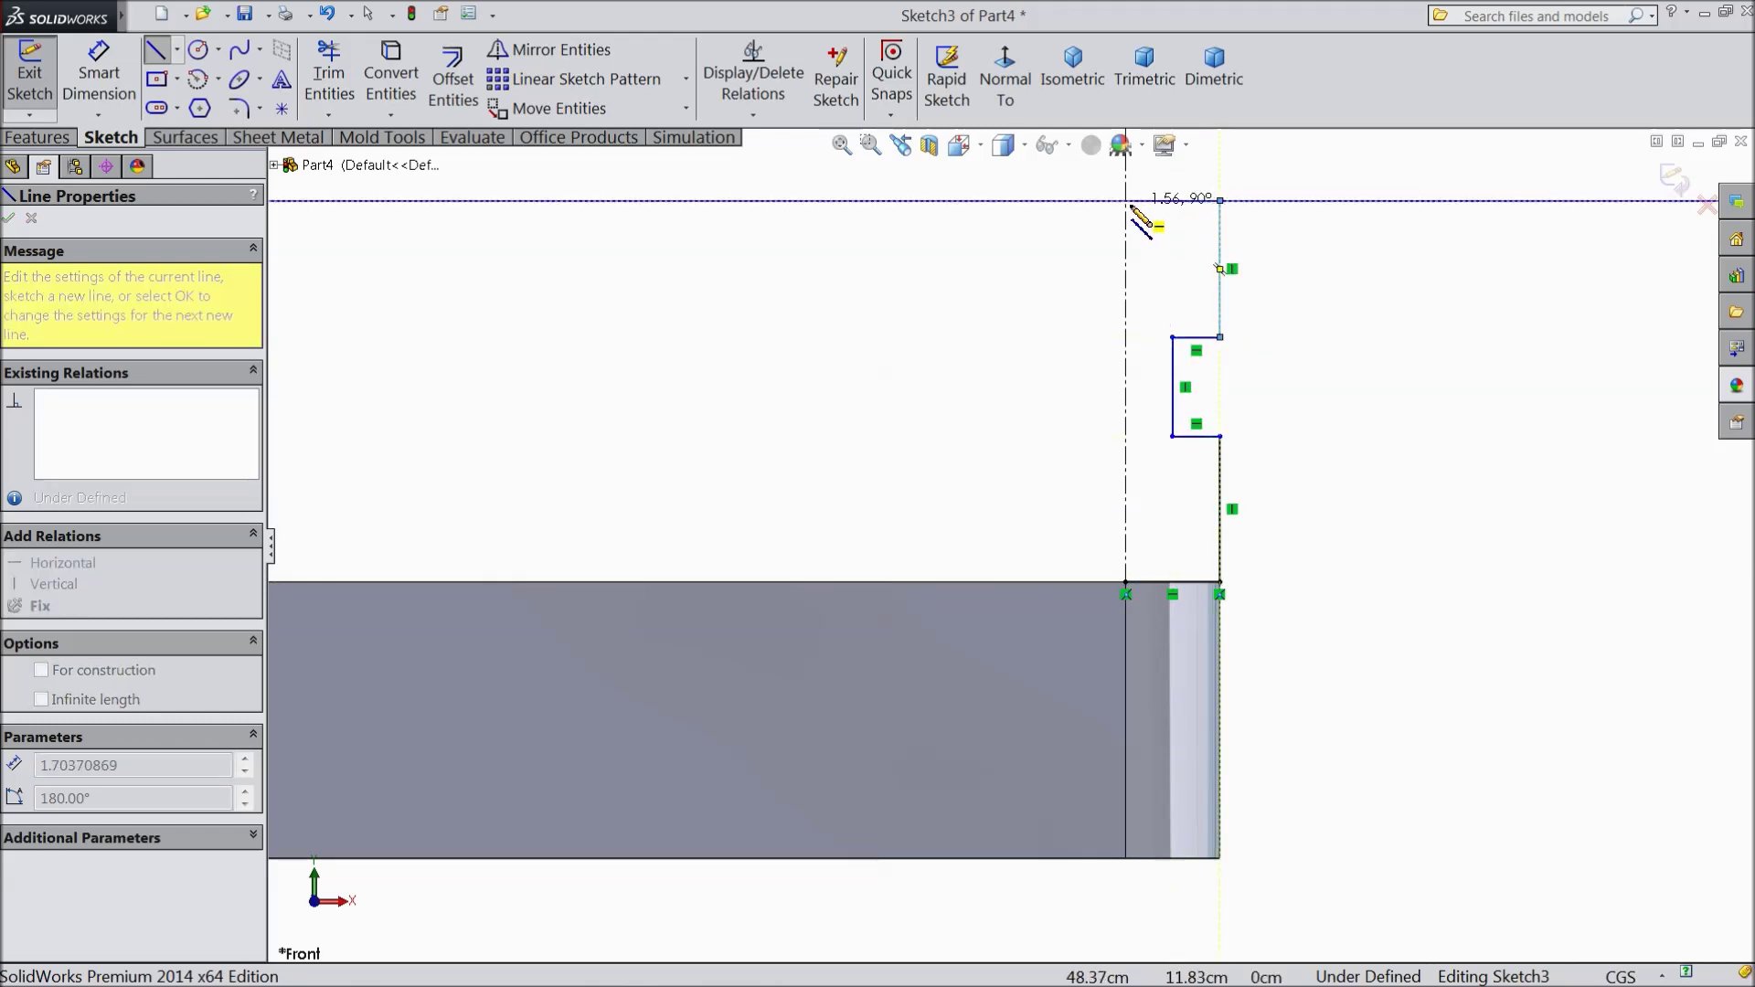
click(1124, 199)
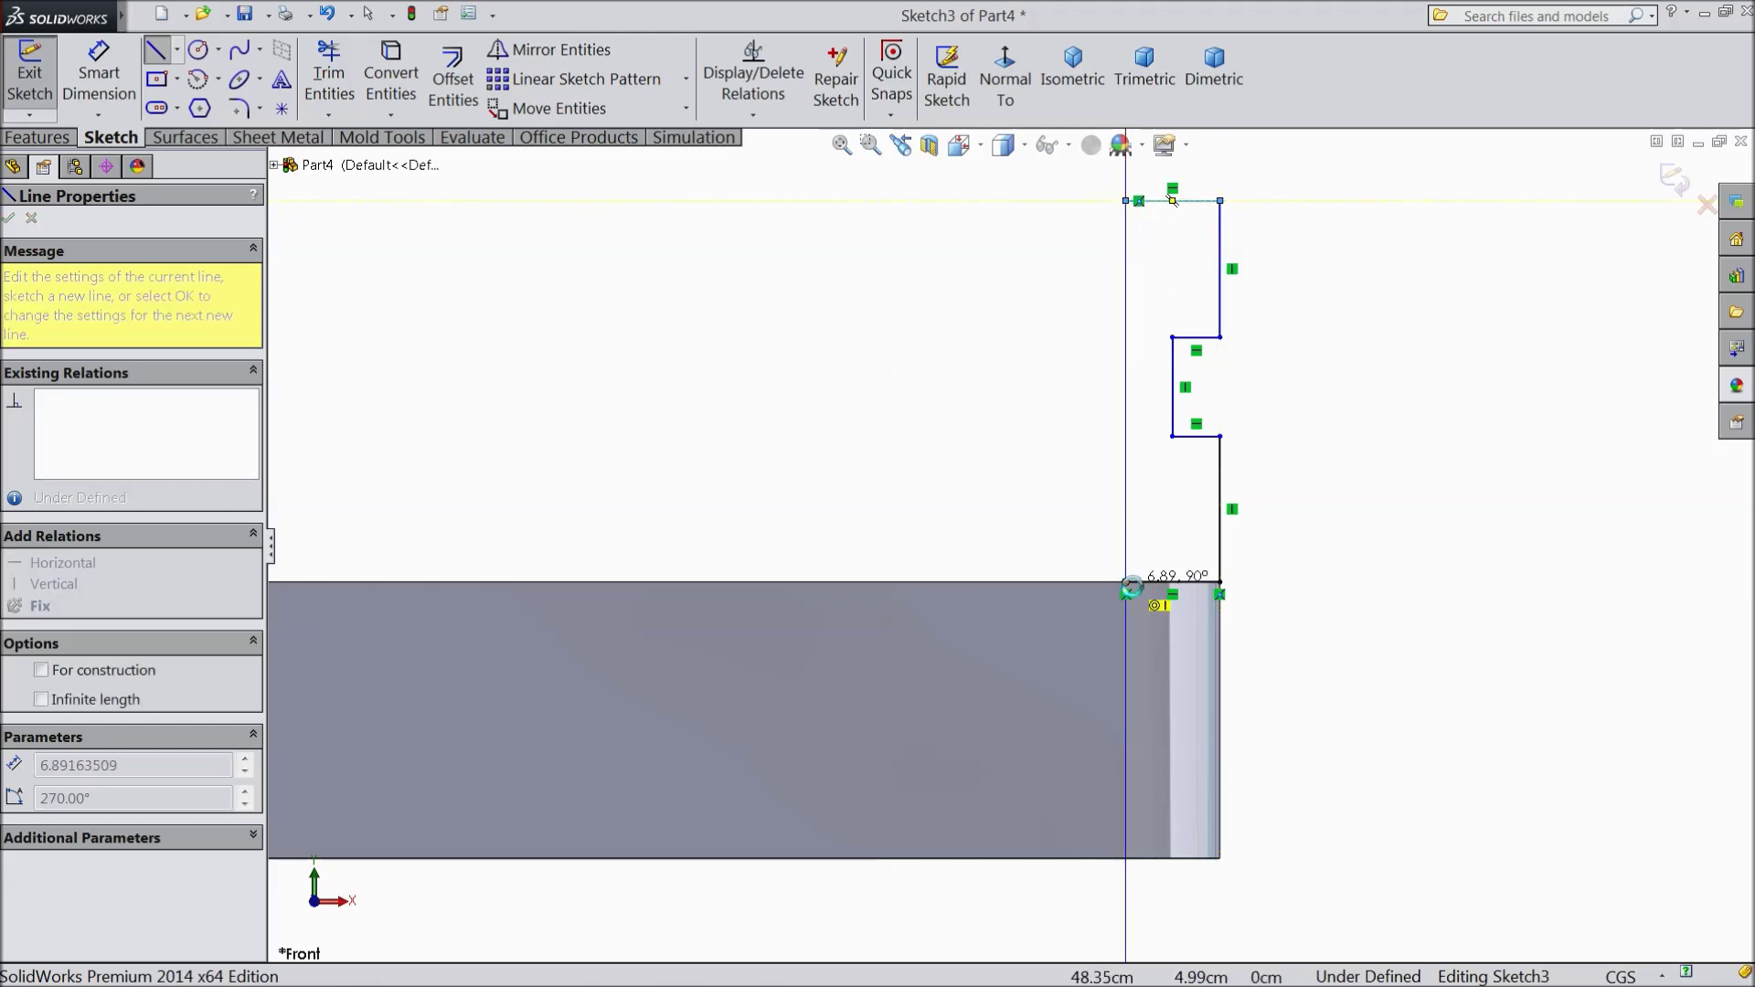
click(1125, 594)
right_click(1302, 474)
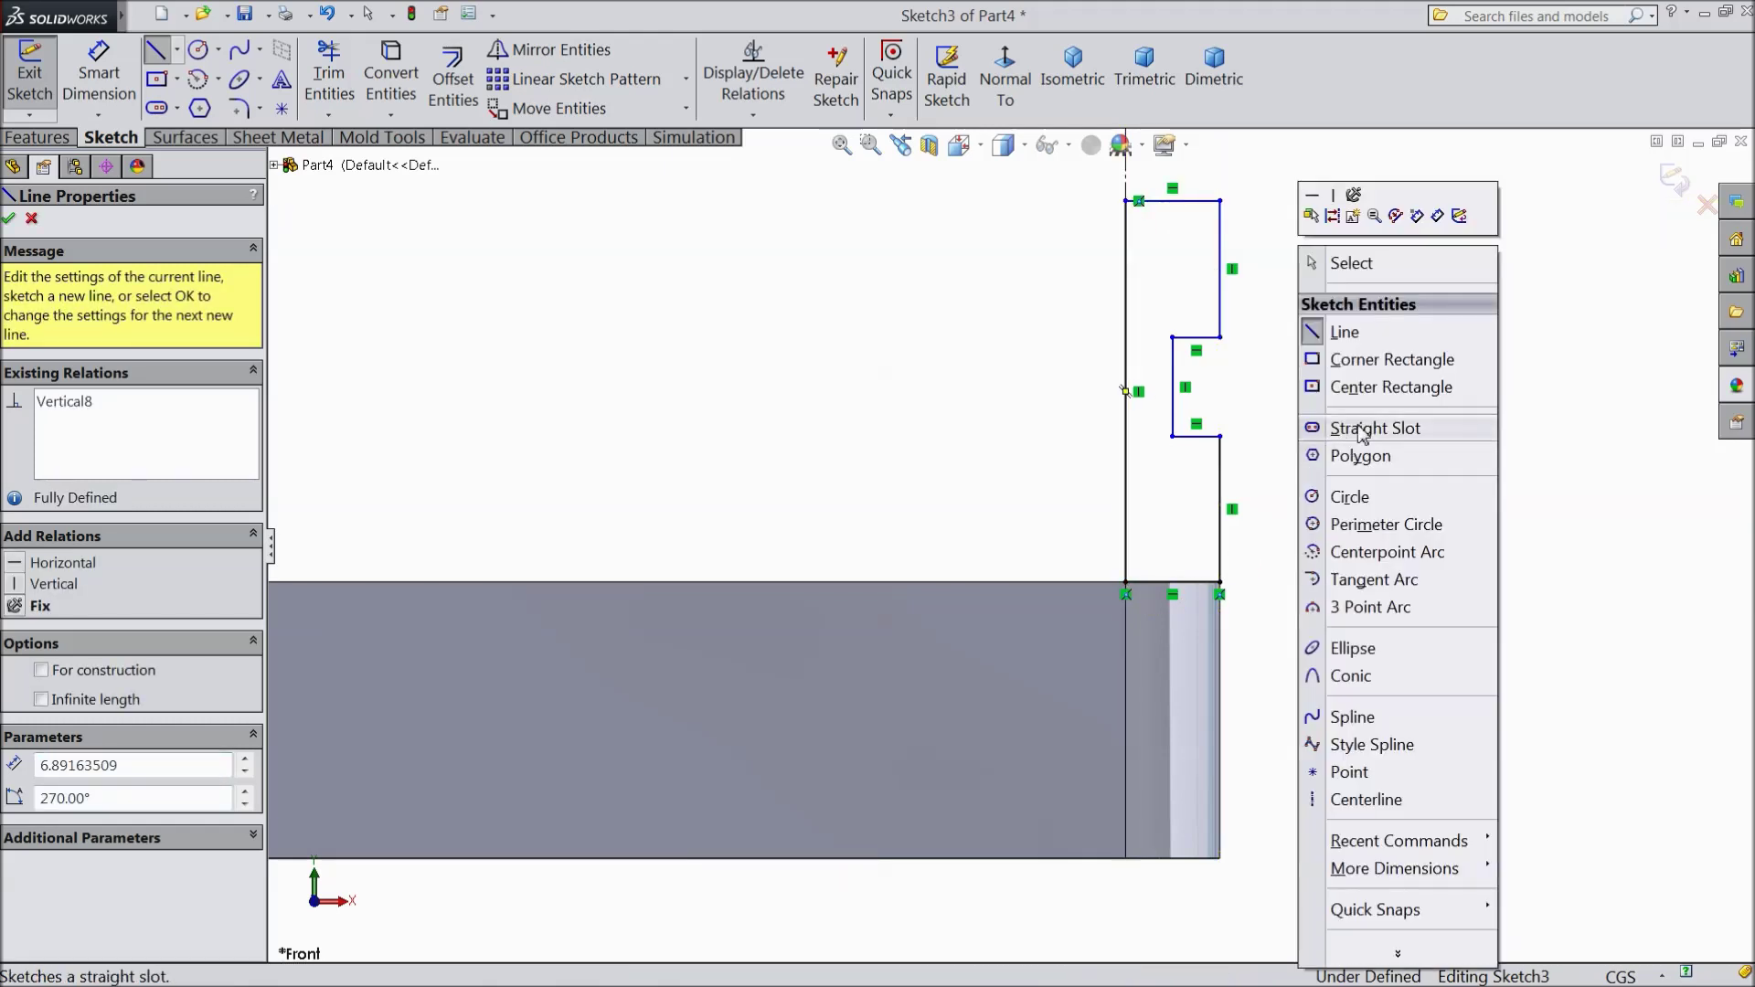
click(1390, 337)
ctrl+middle_drag(1276, 321, 1175, 363)
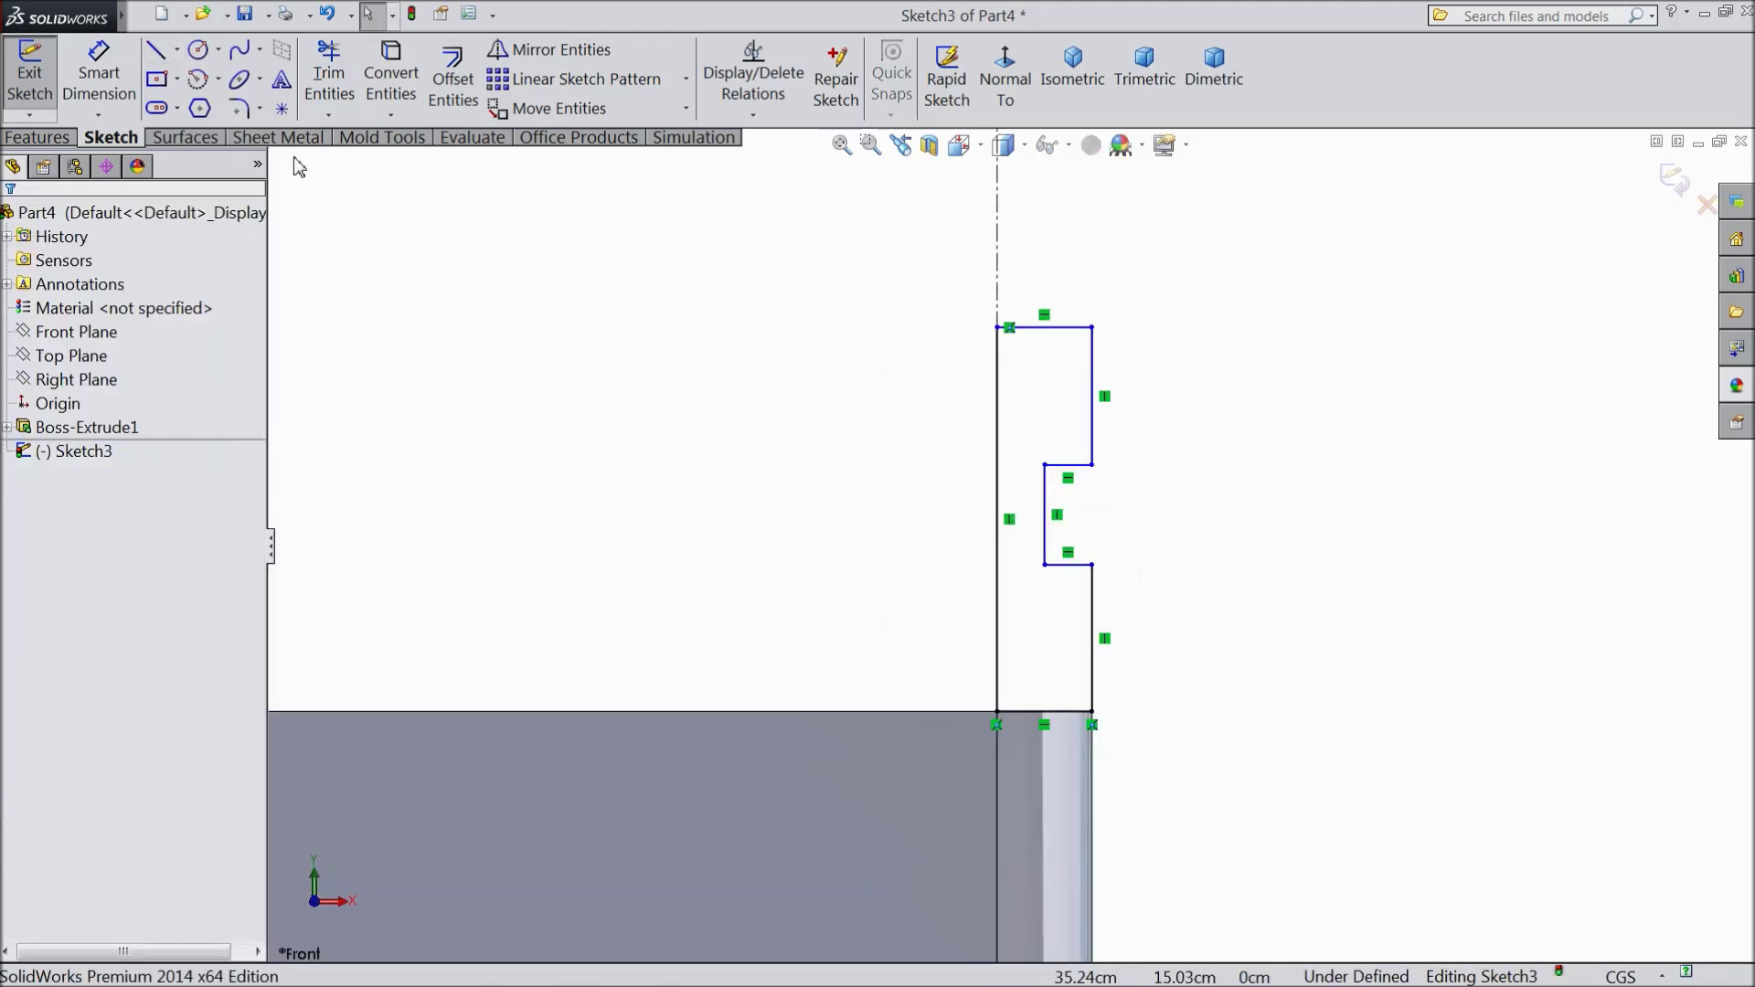
- Dimension the profile: 8 cm overall height, 3 cm upper and 3 cm lower outer edges
click(99, 75)
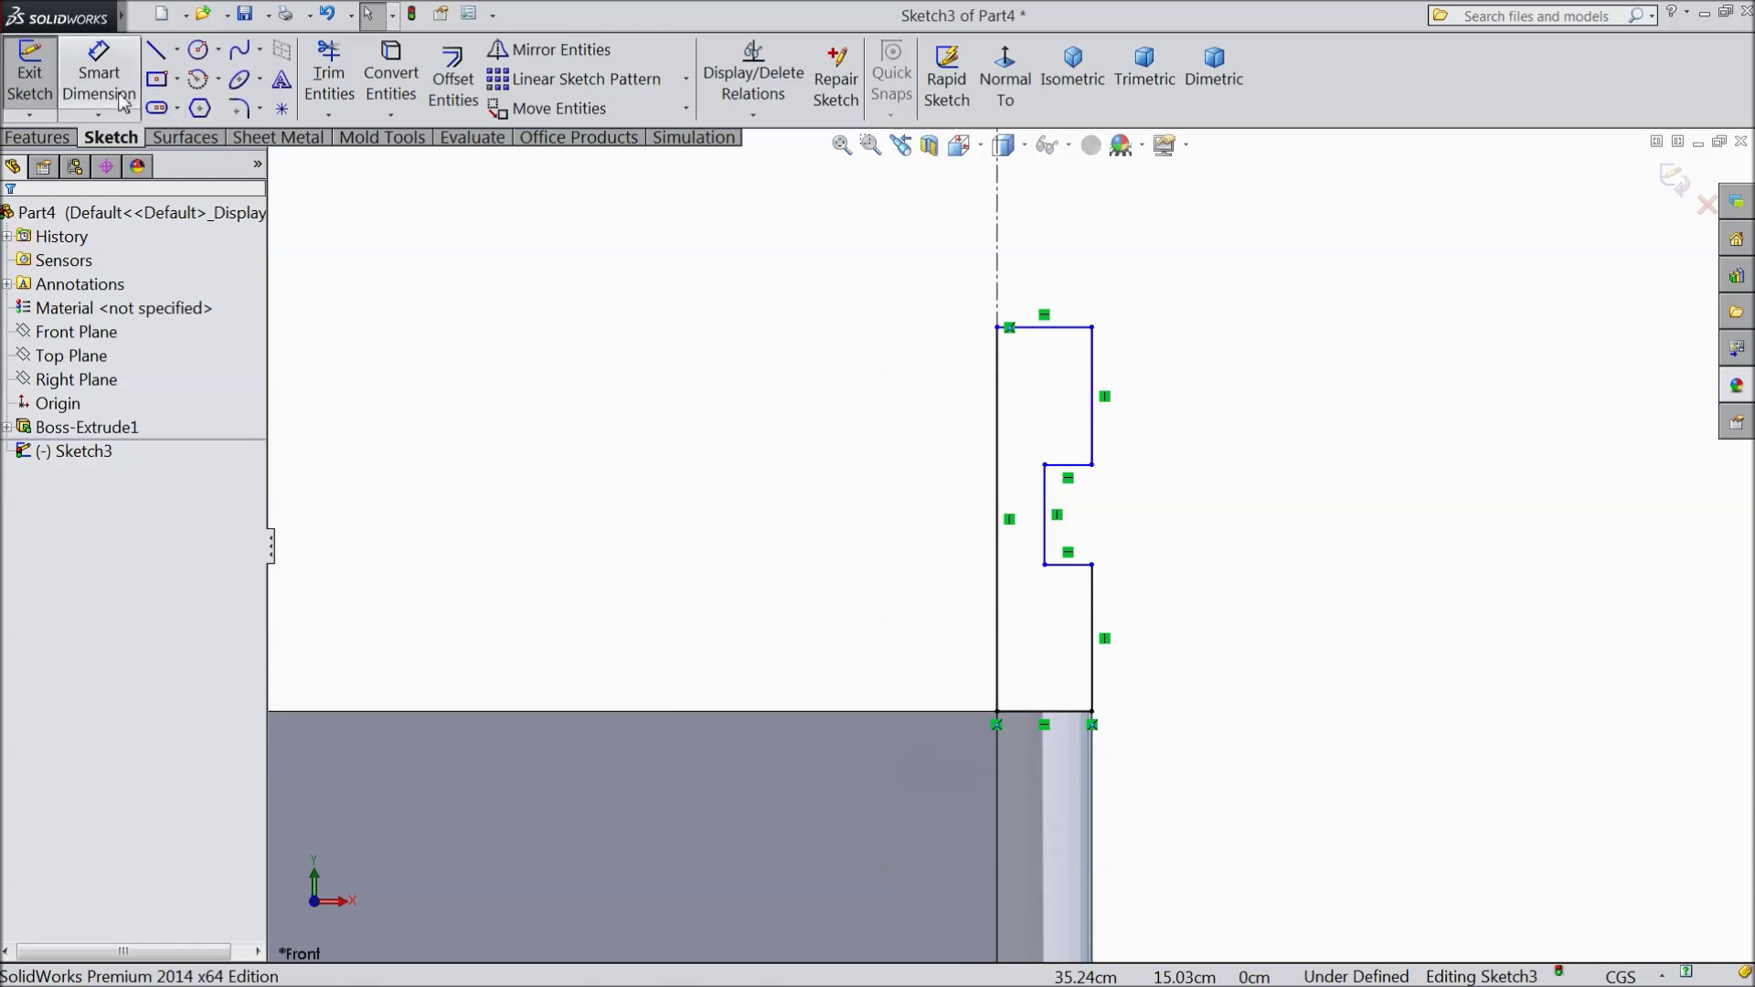
click(1003, 566)
click(864, 536)
text(8)
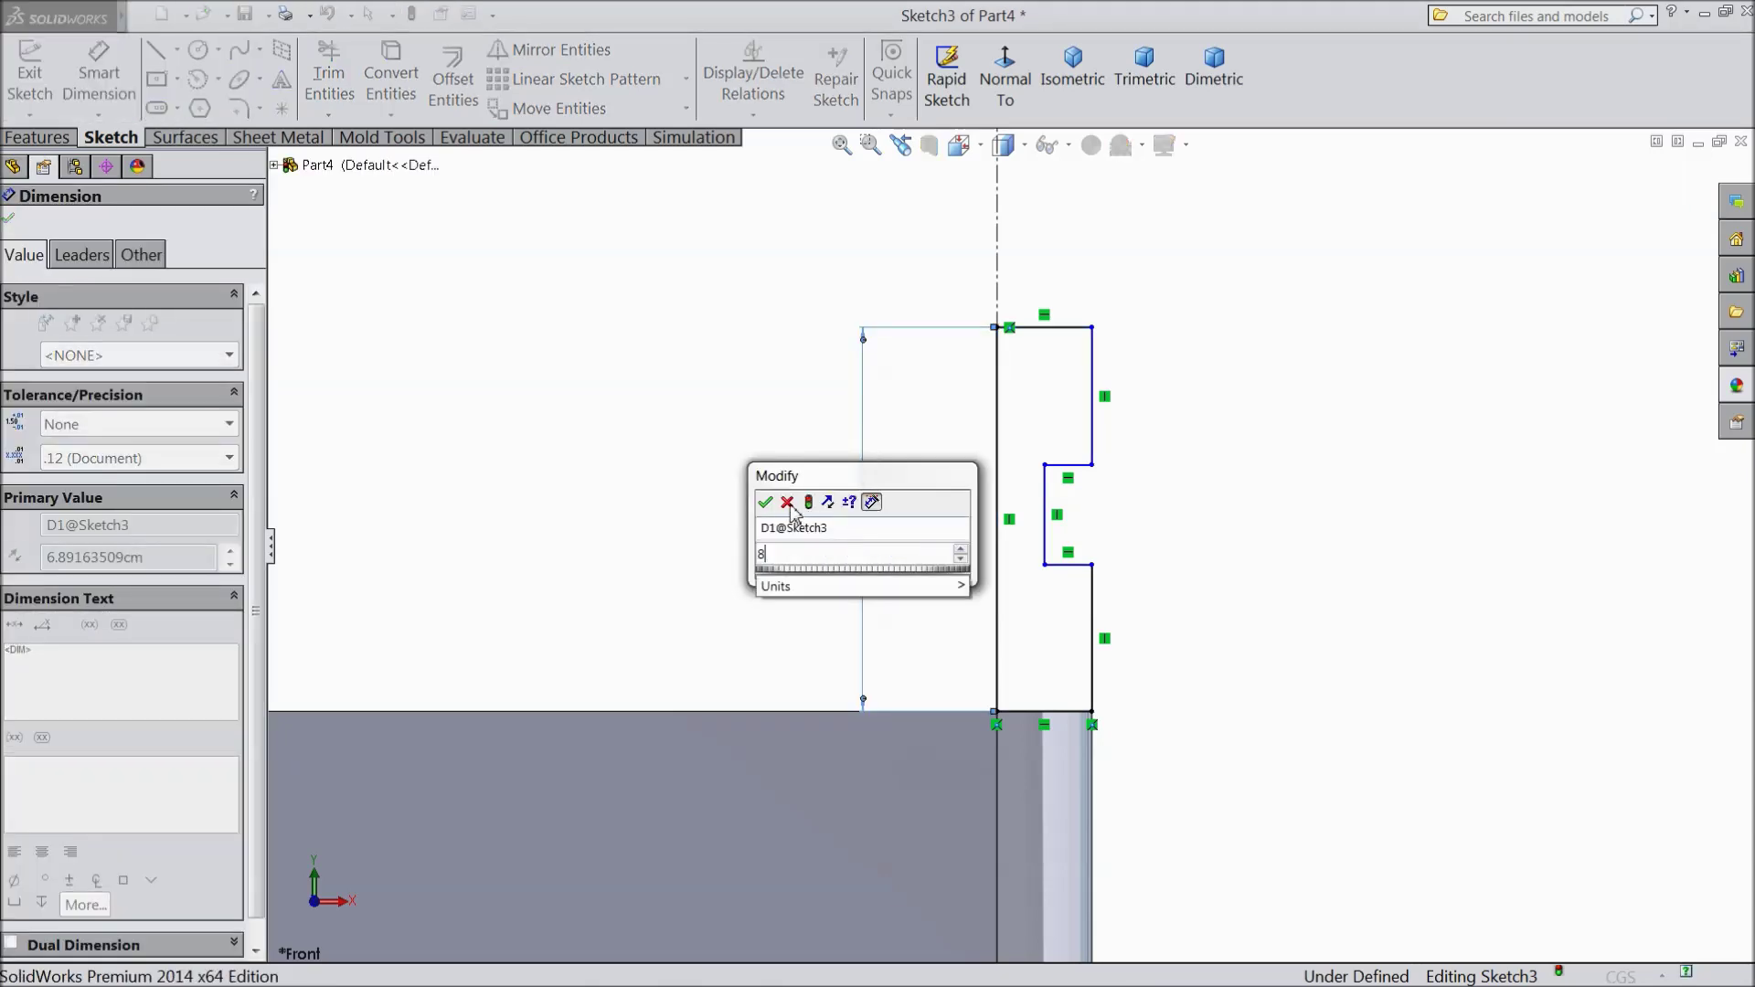
click(786, 502)
click(1140, 398)
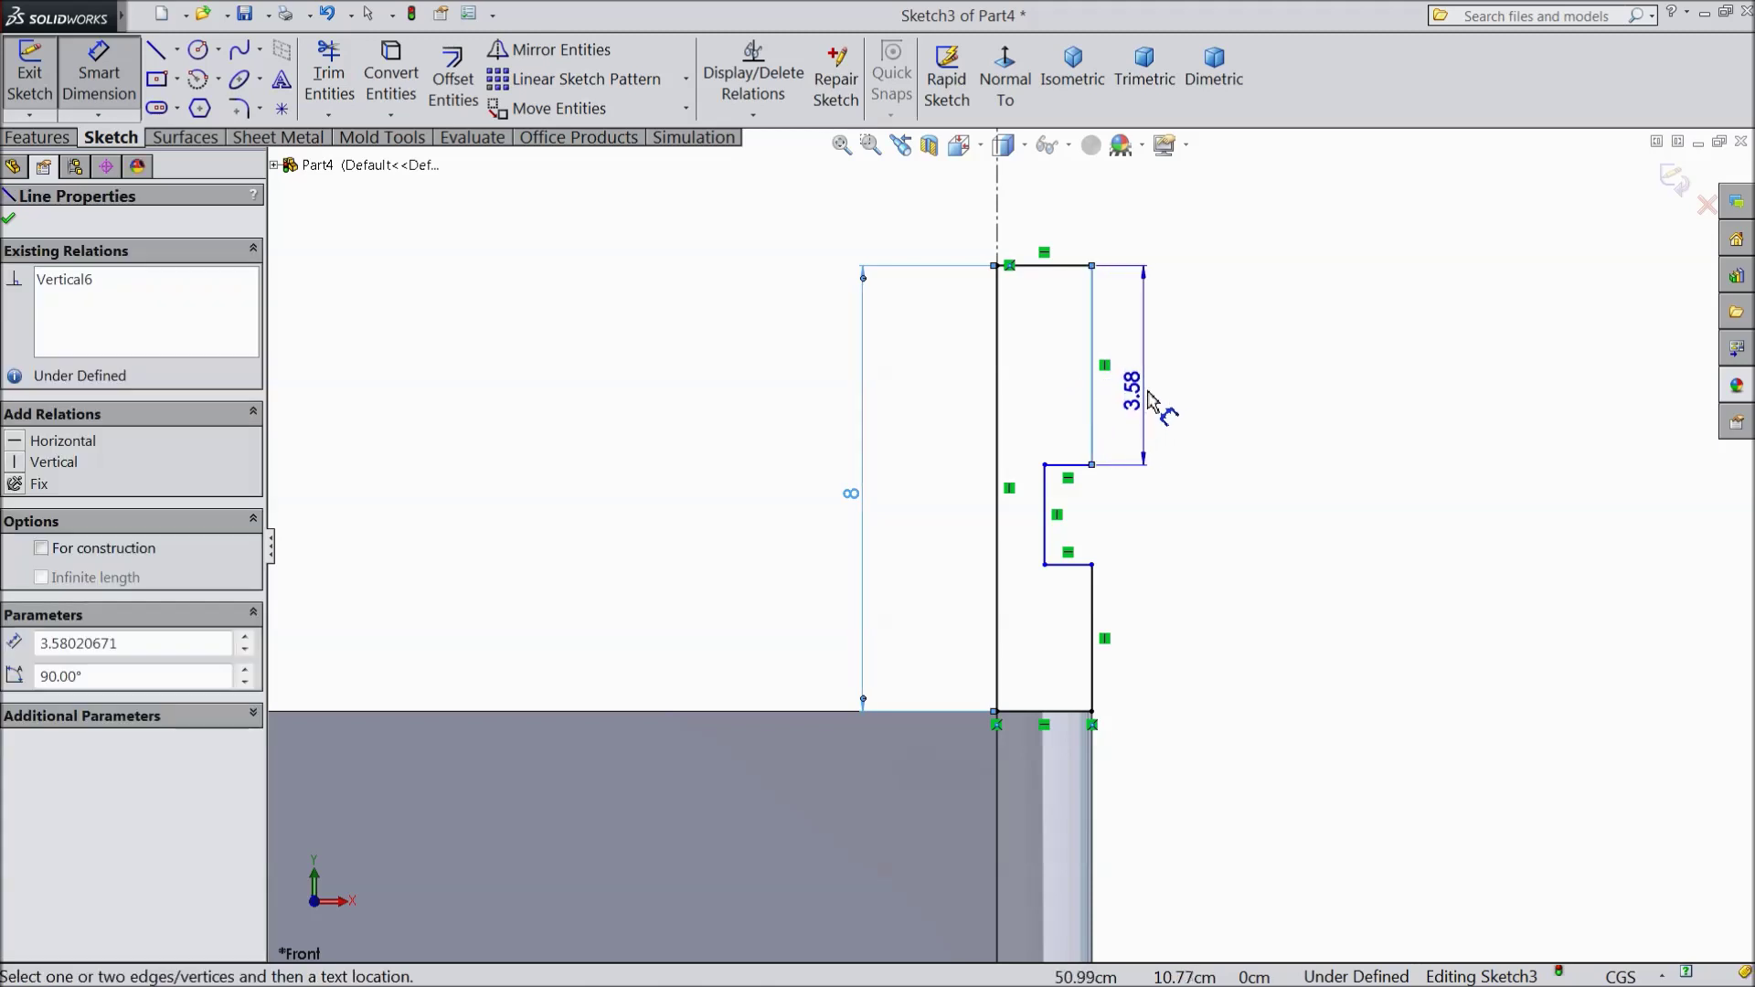
click(1150, 398)
text(3)
click(1062, 367)
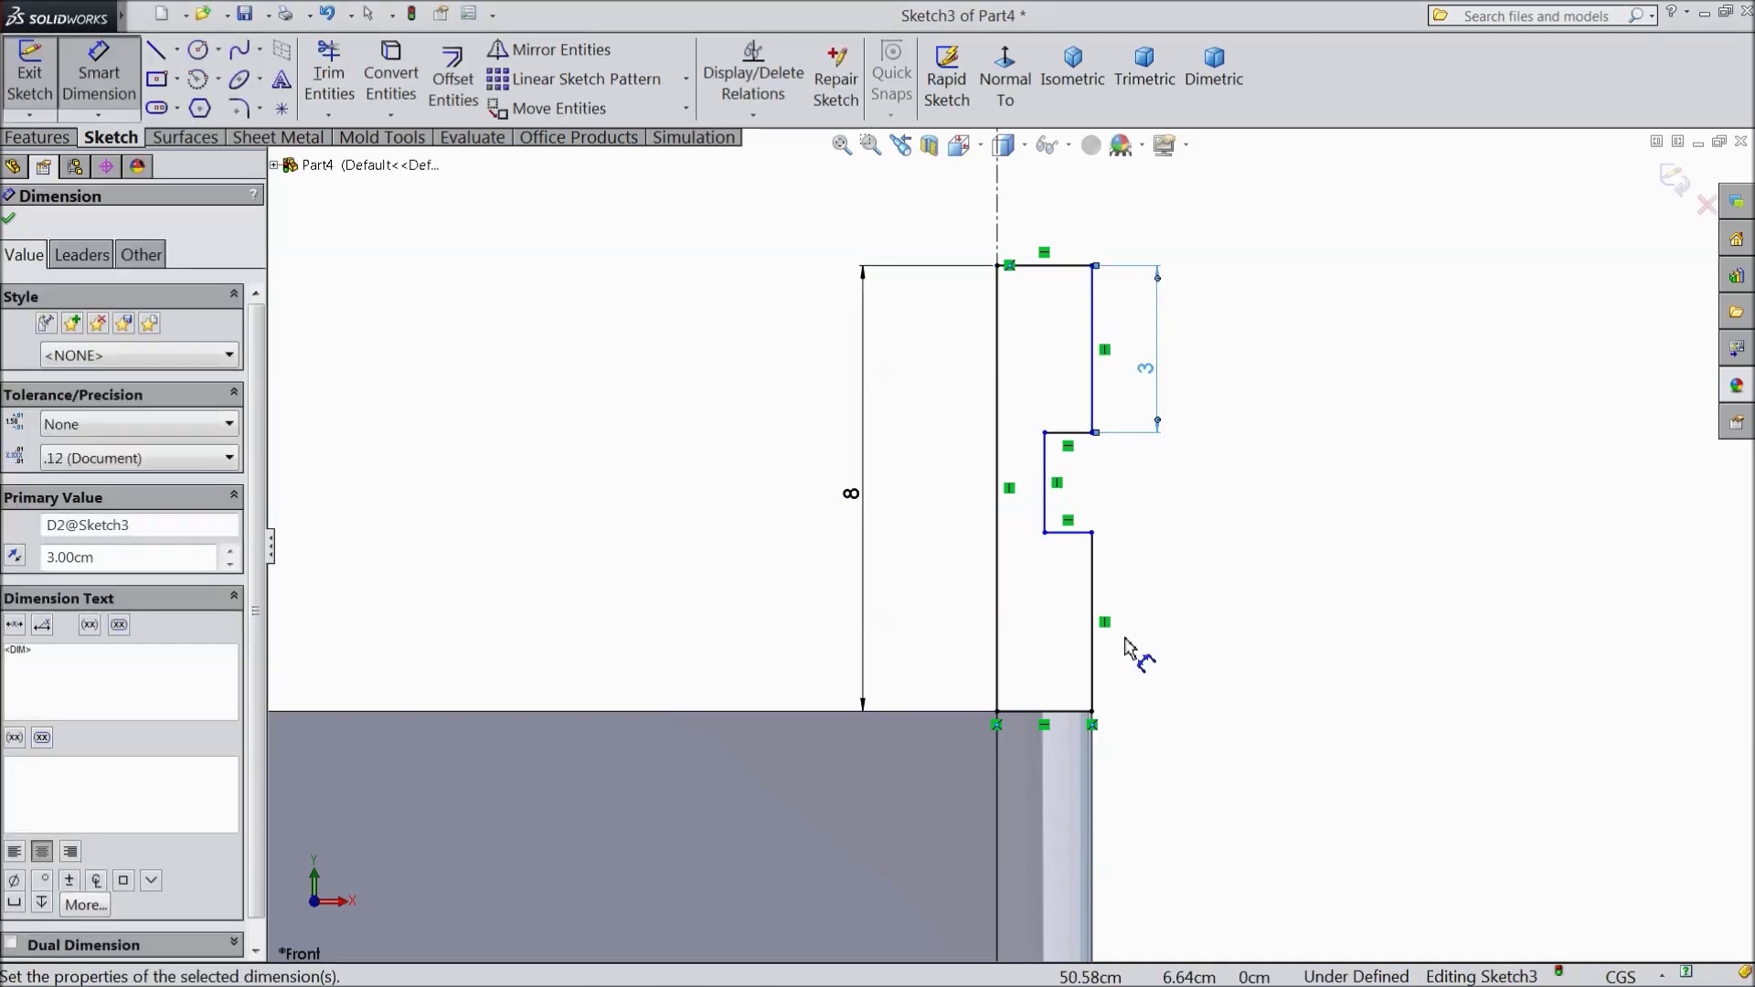
click(1093, 625)
click(1166, 638)
text(3)
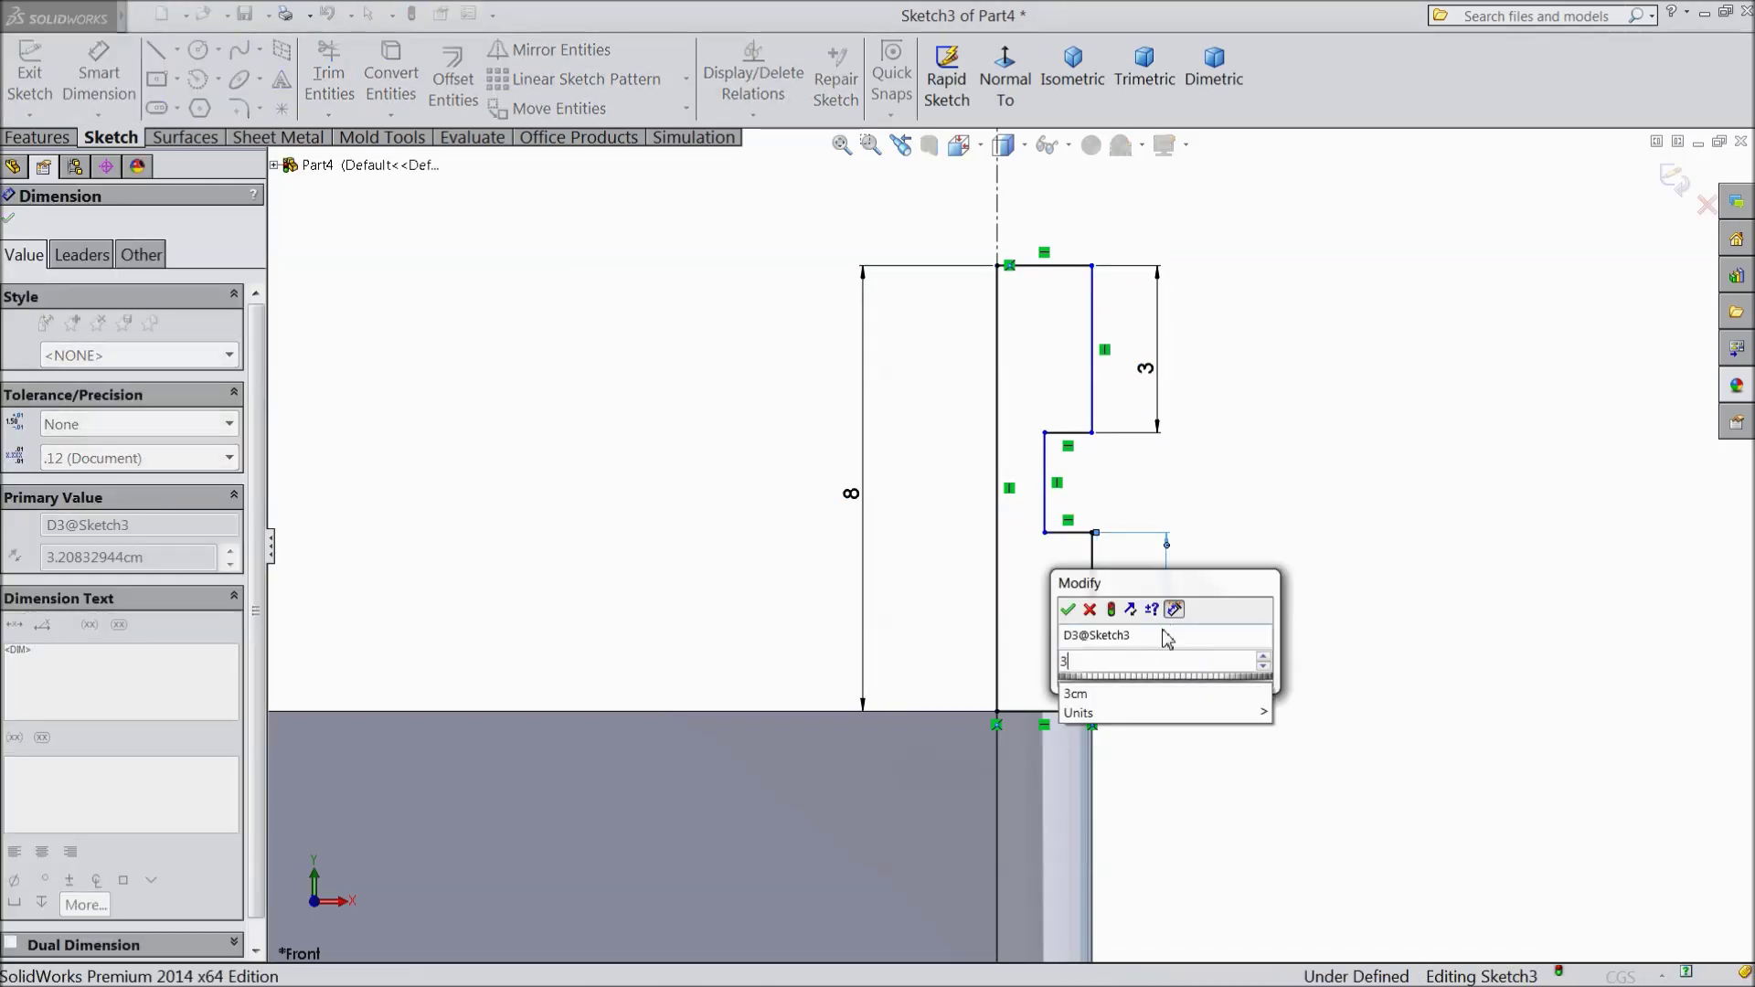
click(1068, 613)
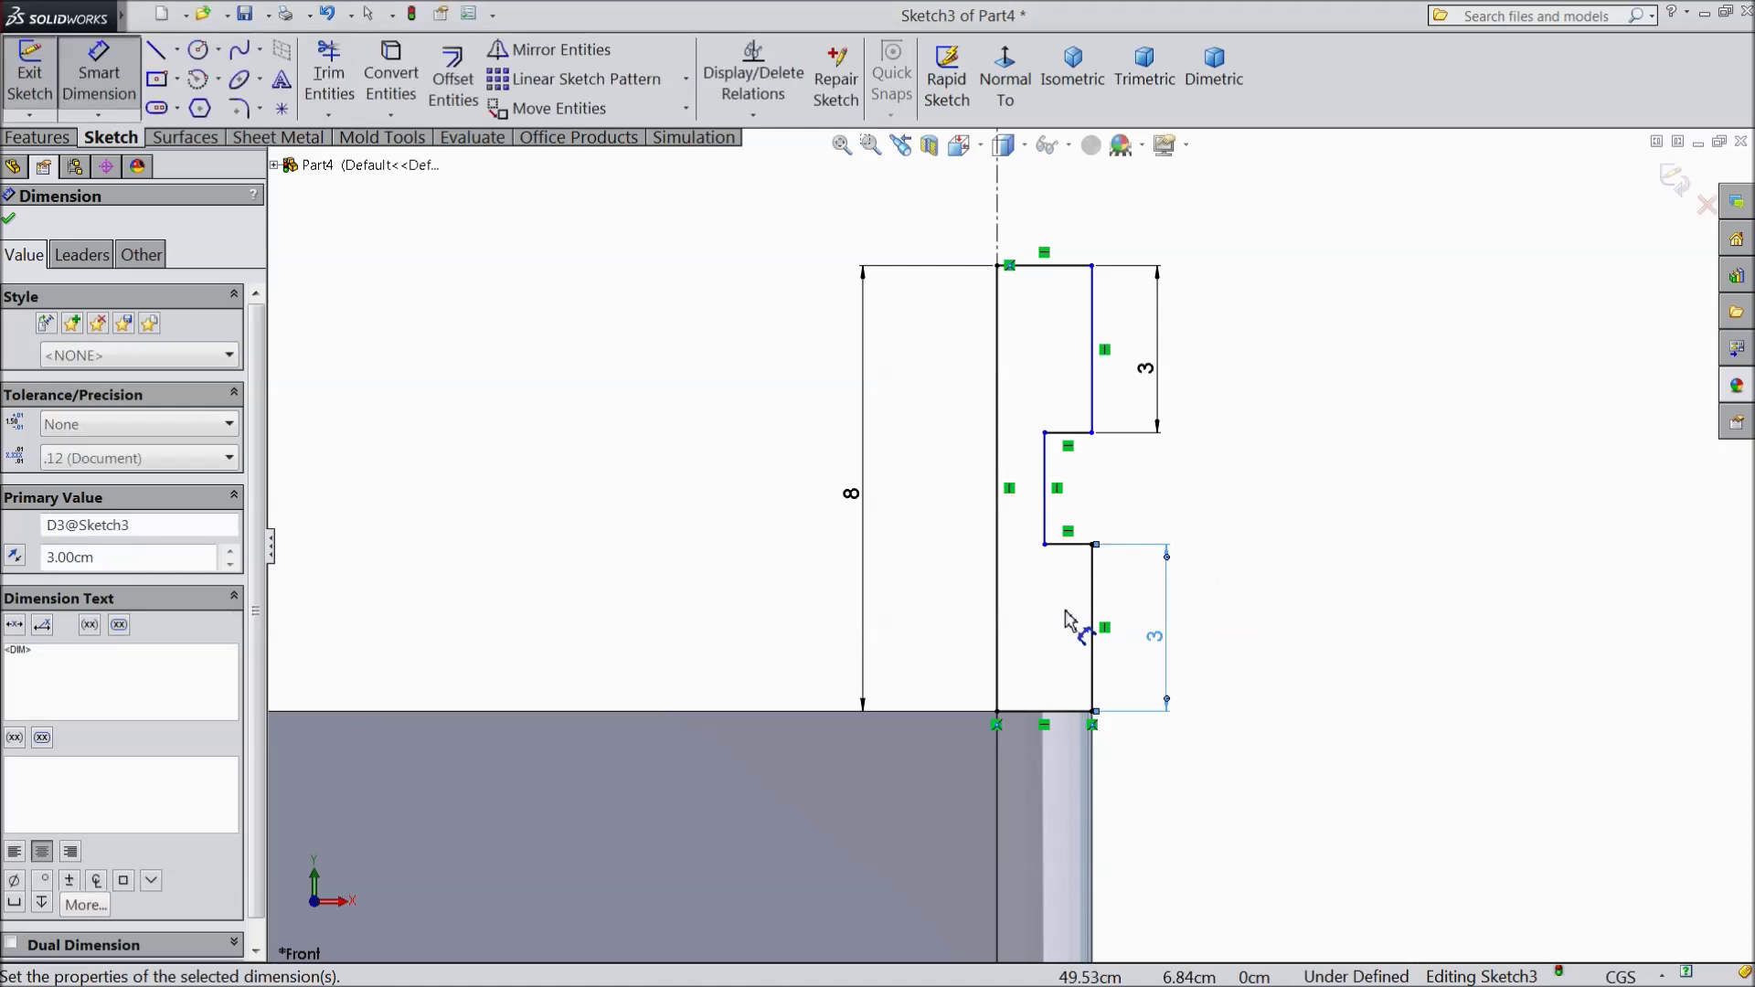
click(7, 223)
- Fillet the profile's bottom-right and top-right corners with a 1 cm radius
click(241, 110)
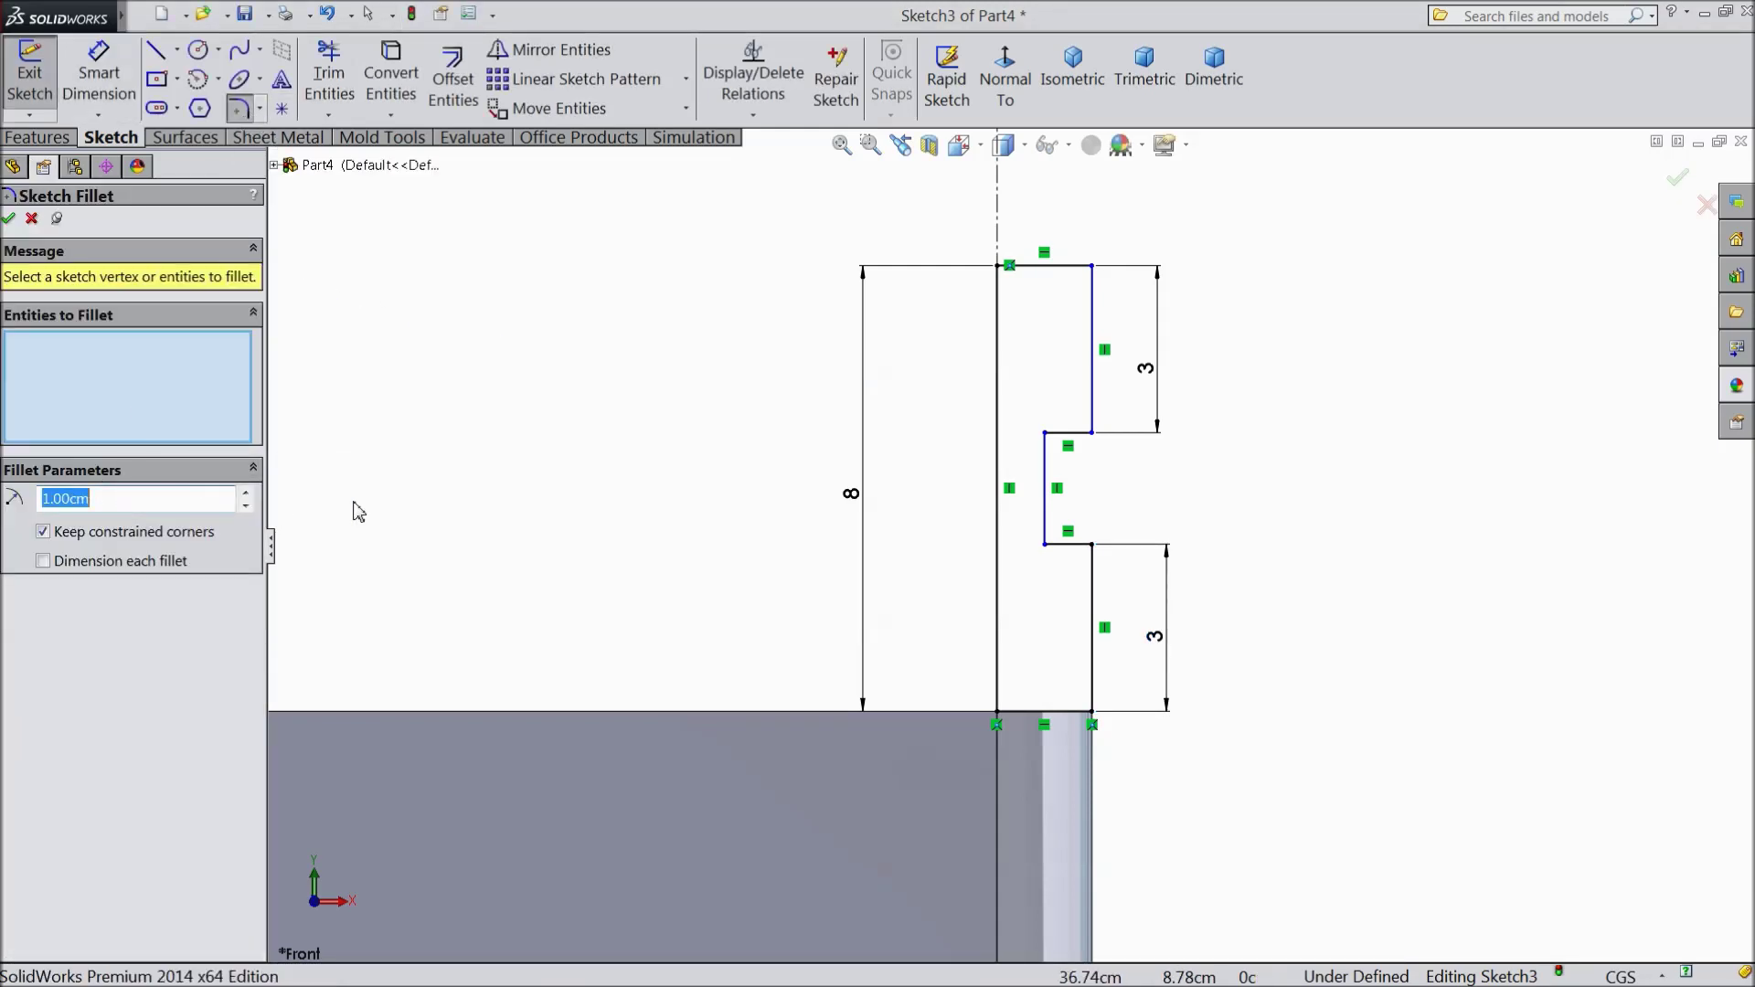
click(1098, 723)
click(1093, 276)
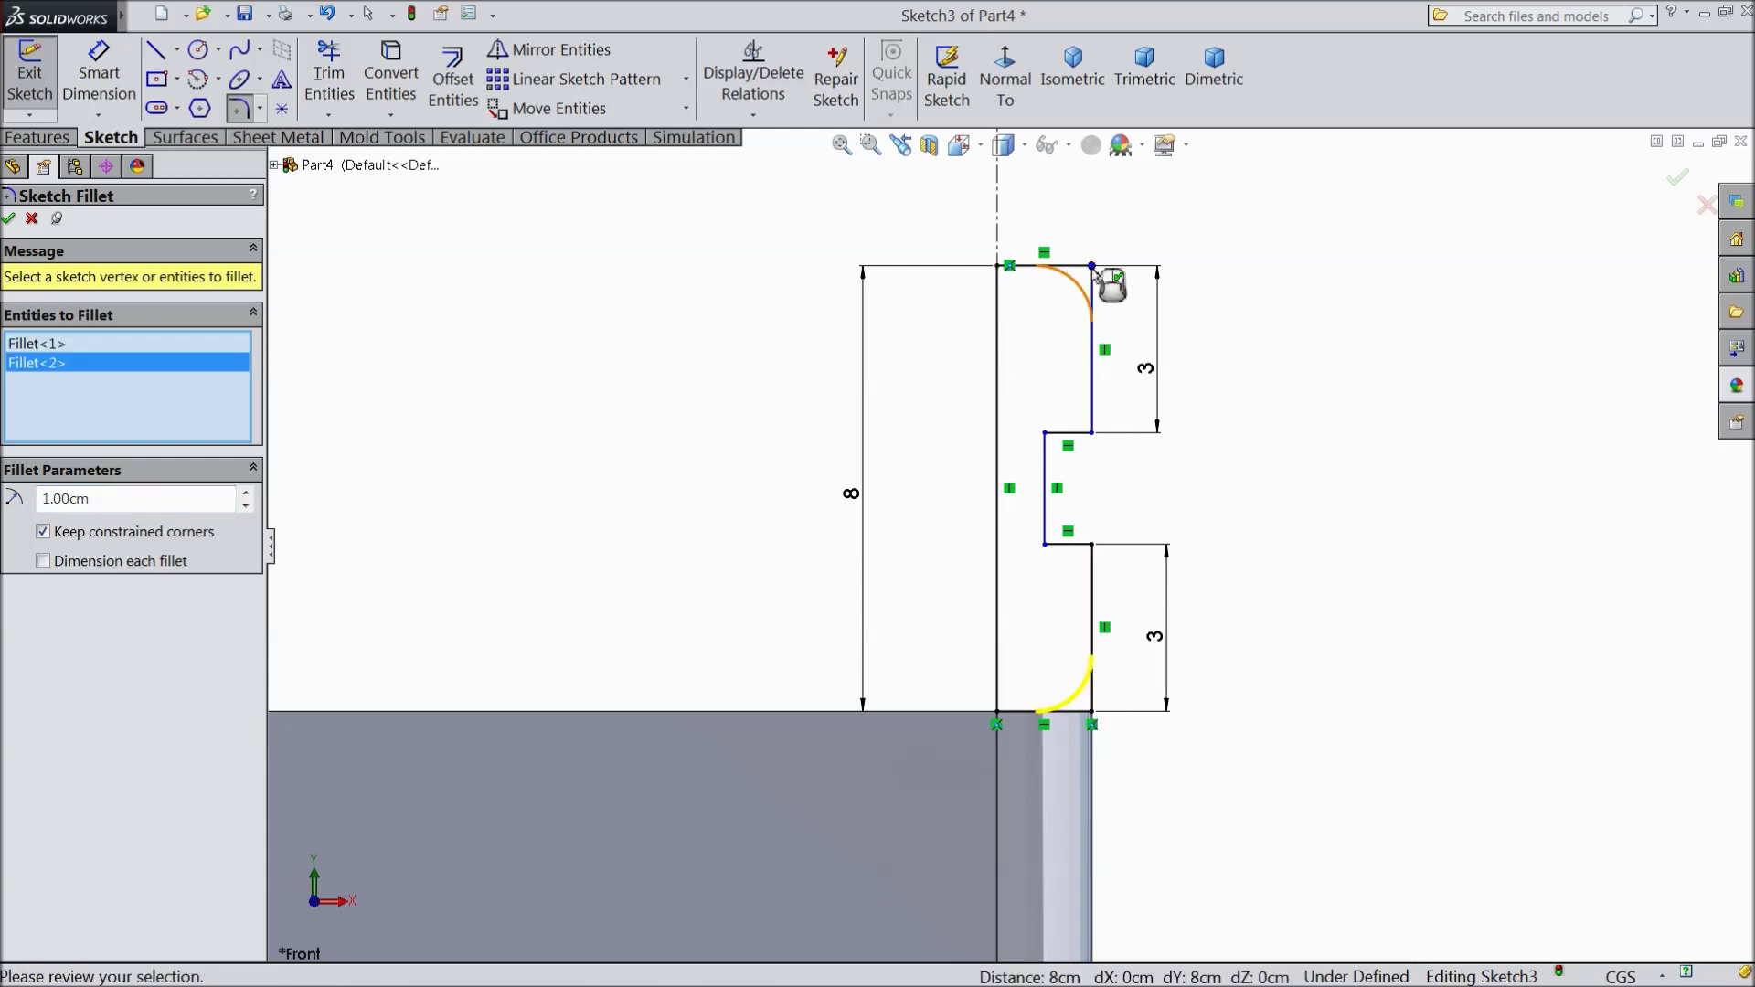
click(11, 220)
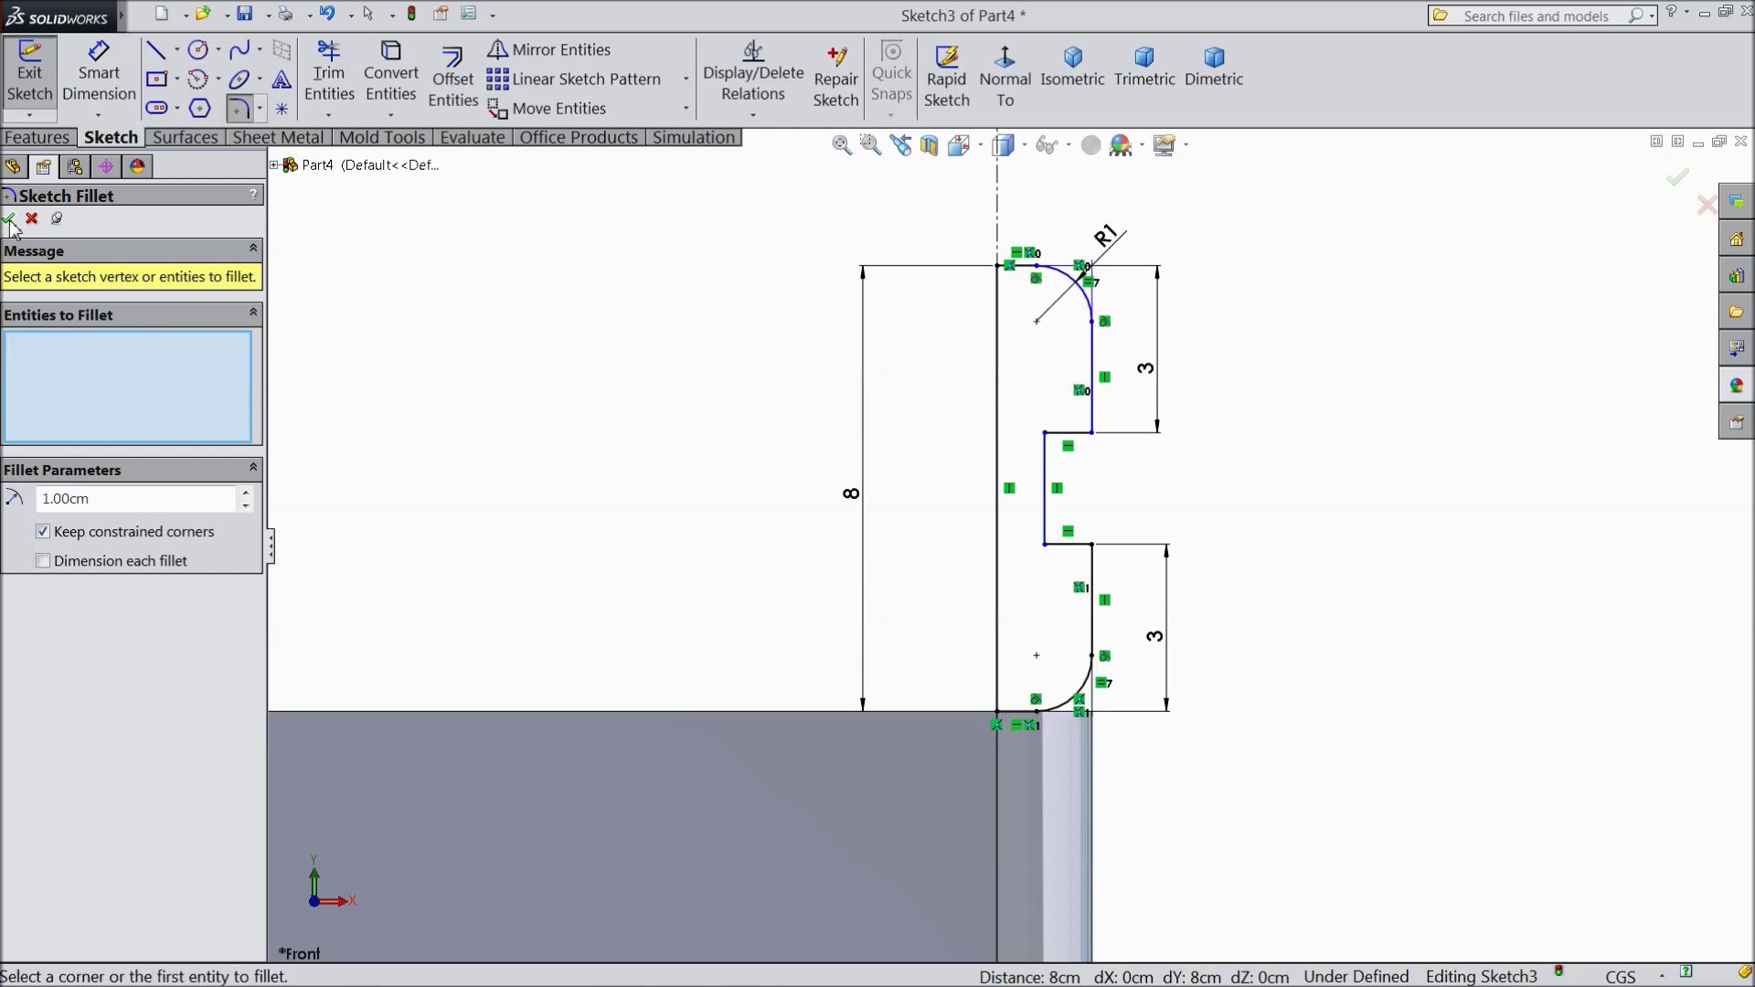
click(10, 221)
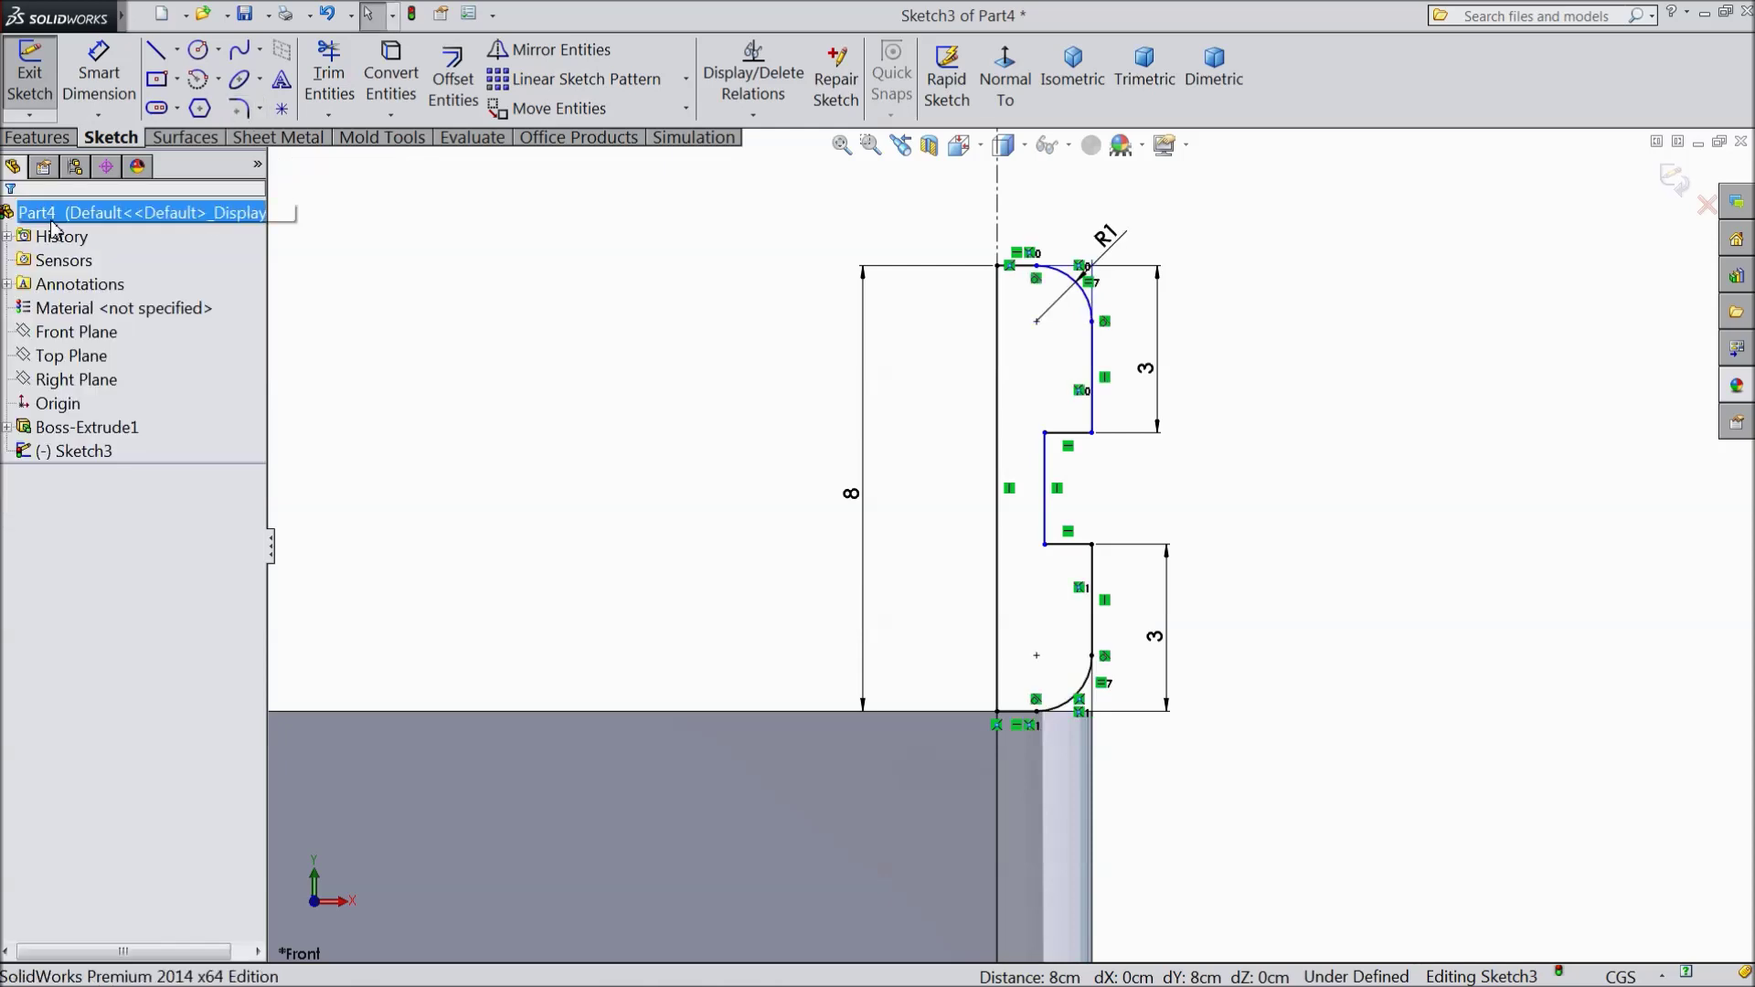
- Dimension the vertical centerline to 60 cm with Smart Dimension
click(99, 76)
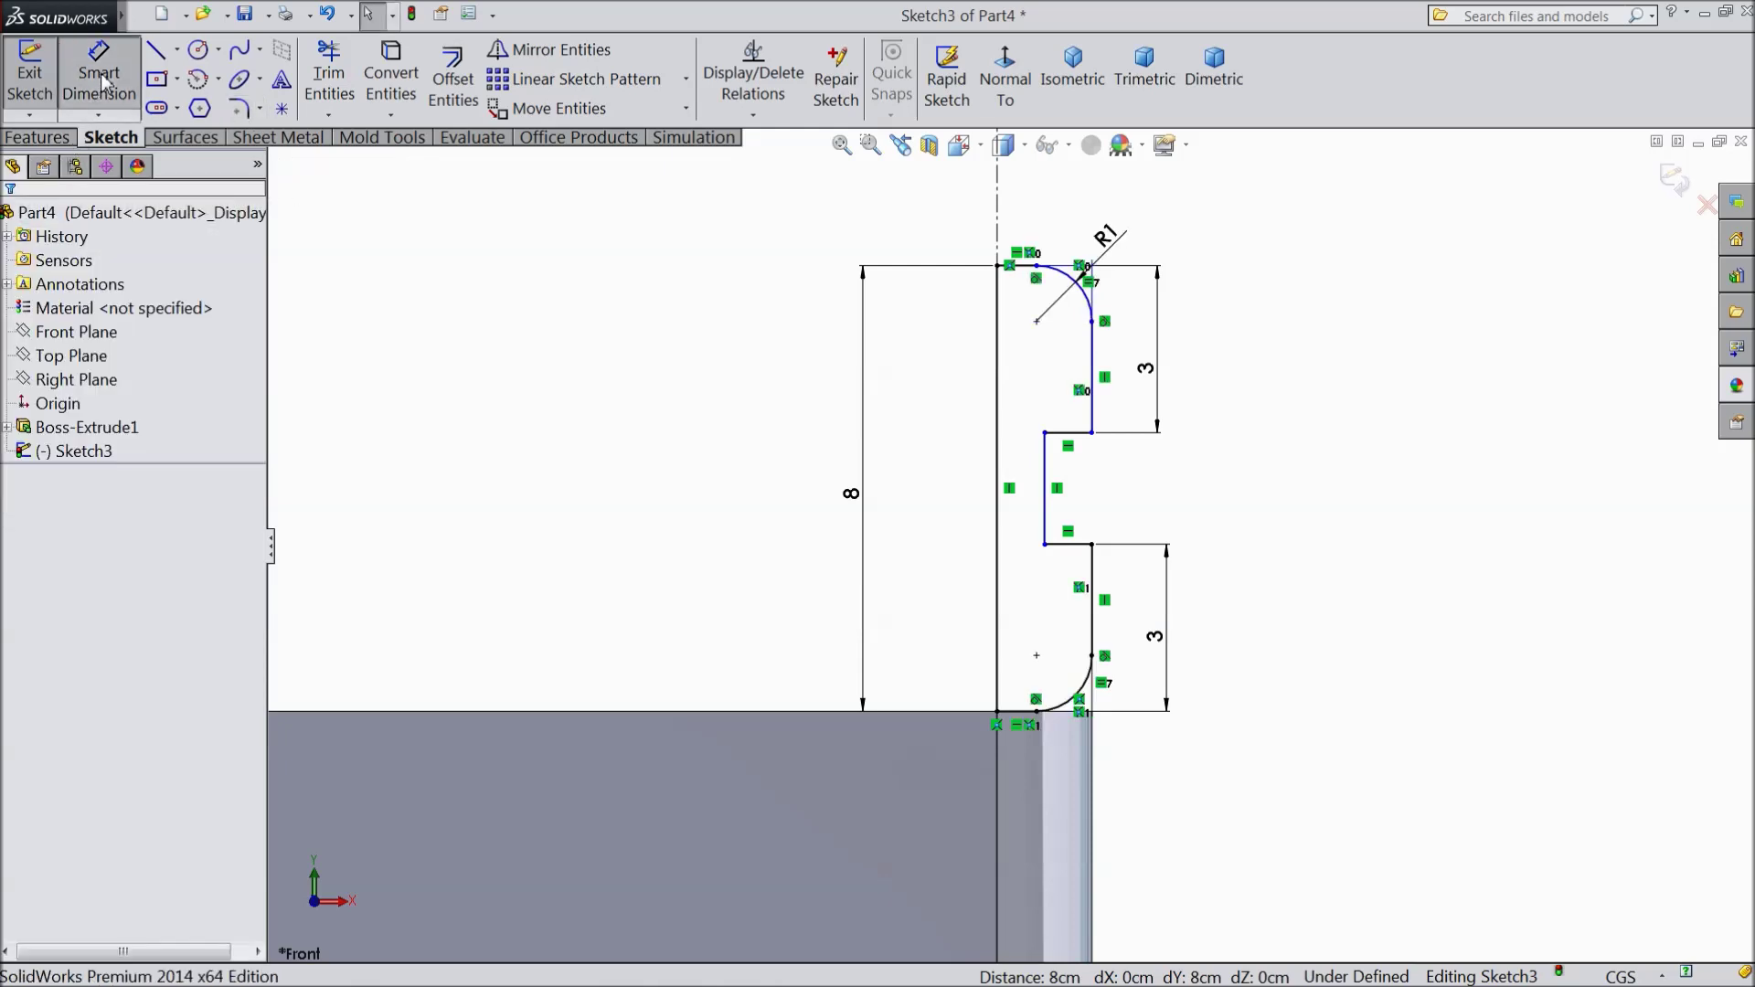
scroll(610, 336, down, 2)
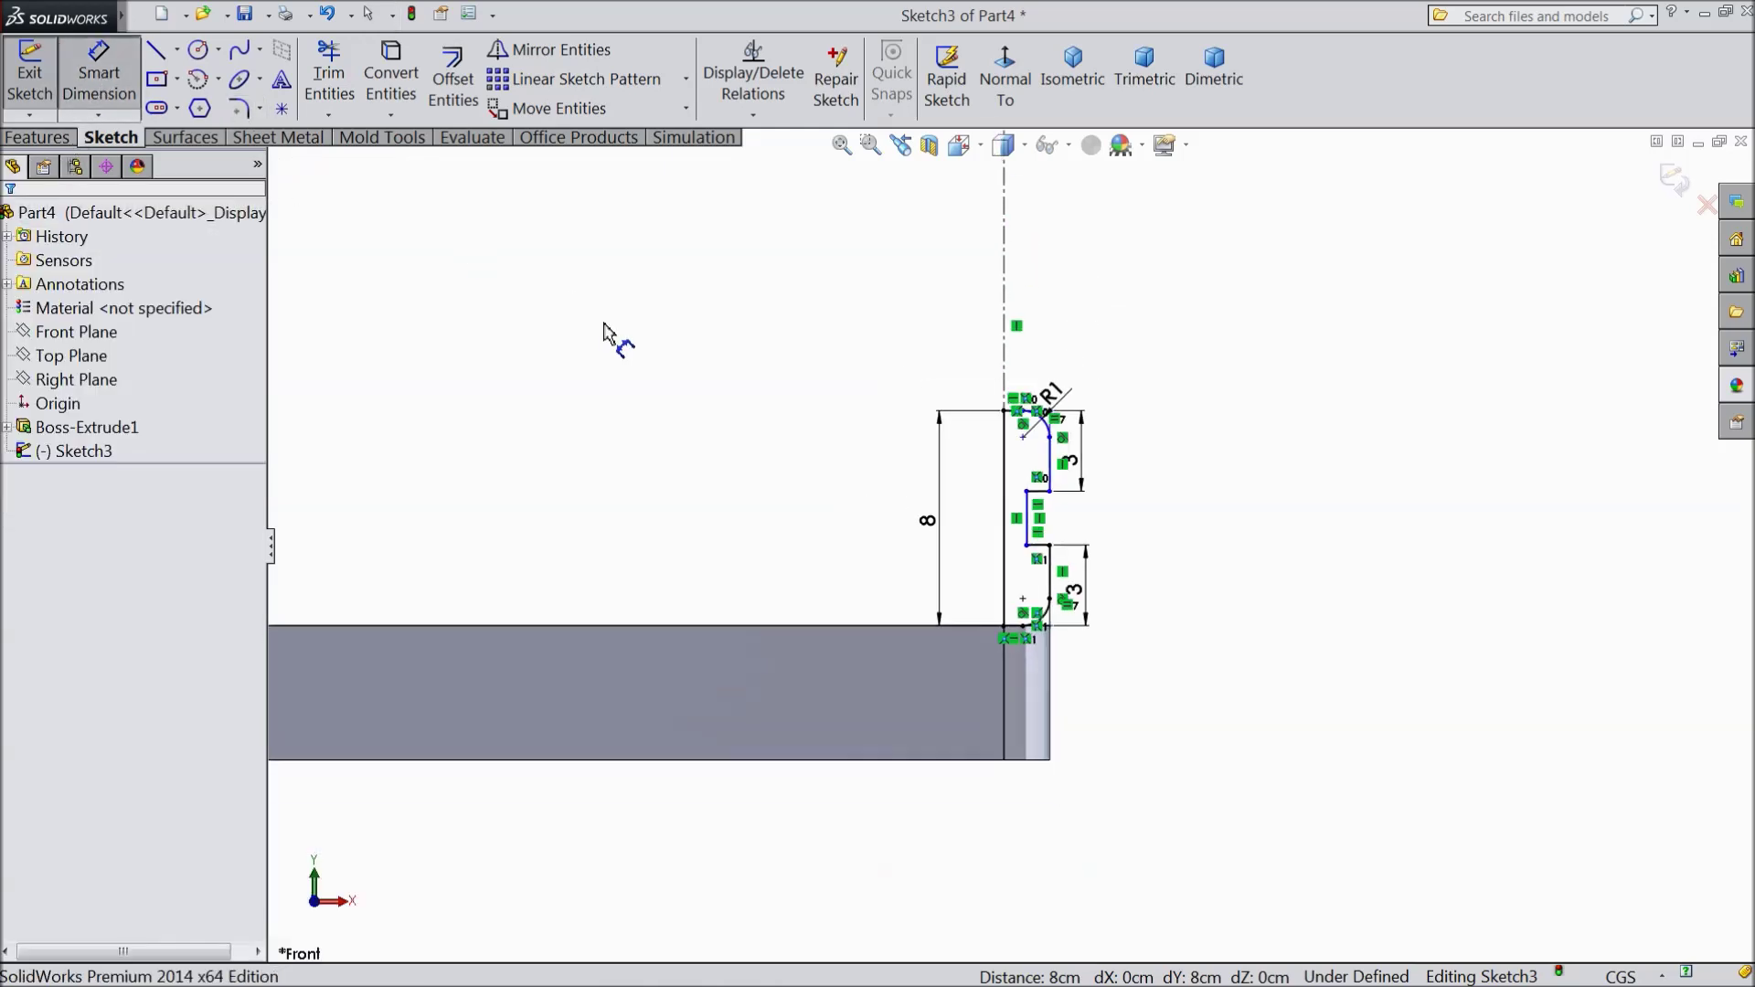
click(1006, 330)
scroll(1177, 373, down, 1)
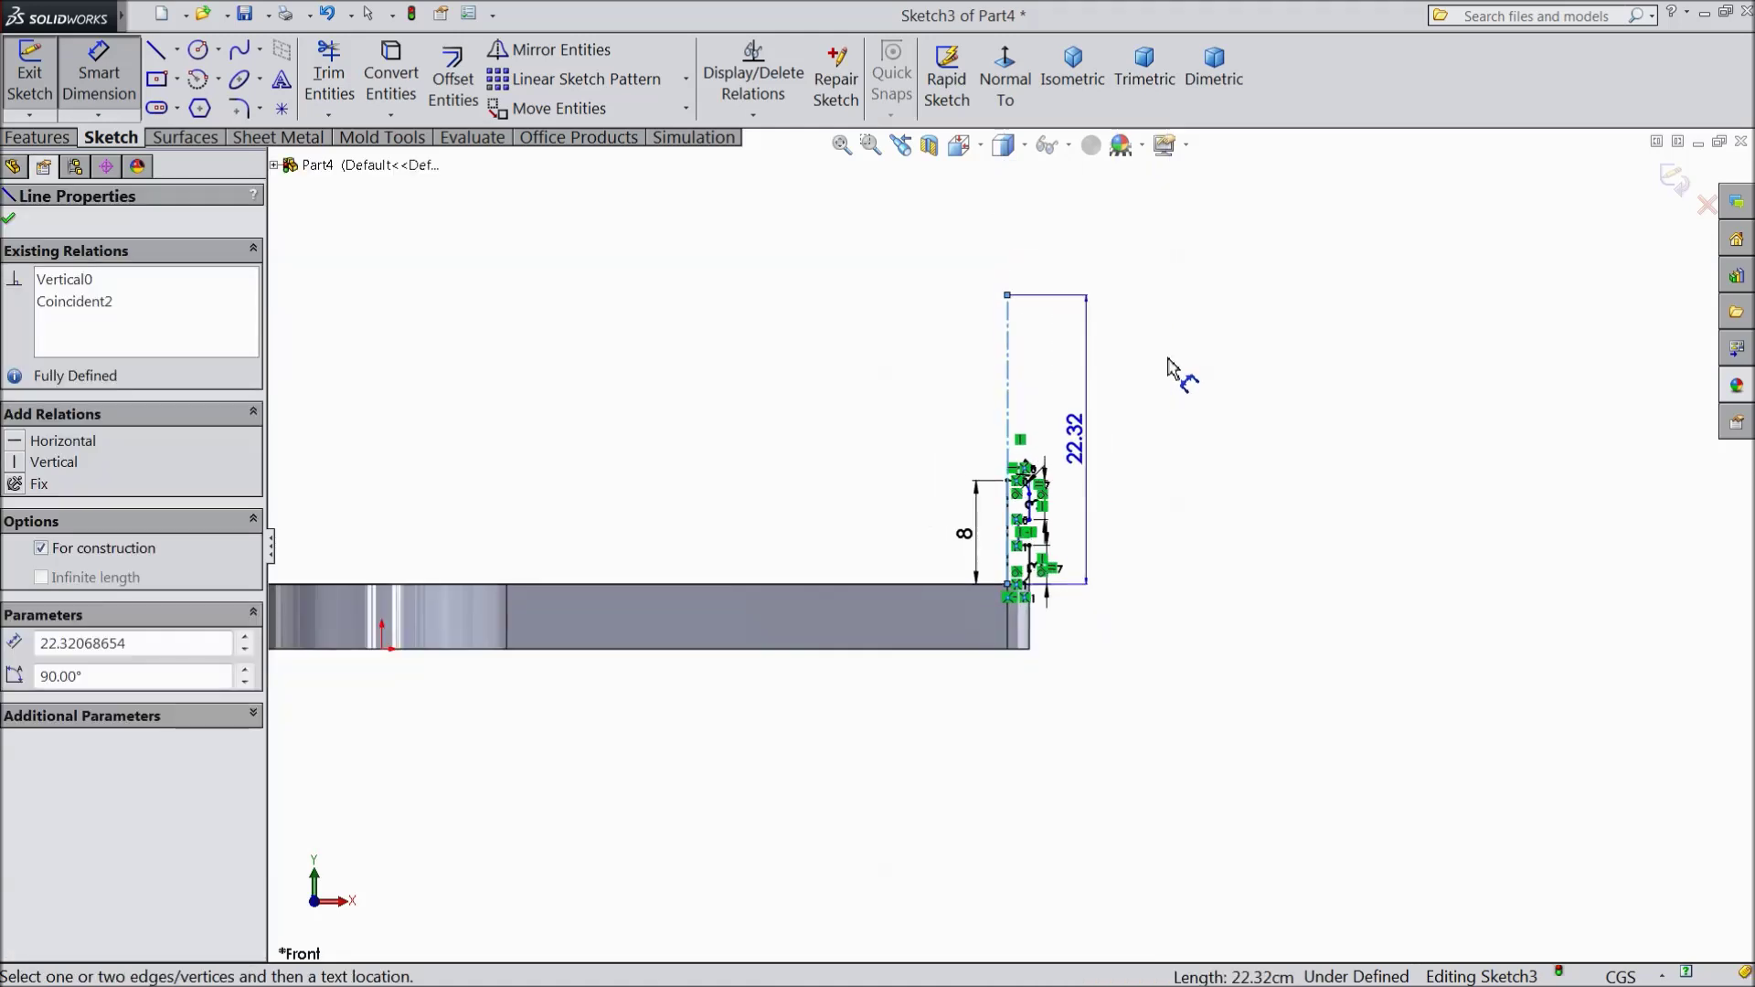
click(1113, 401)
text(6)
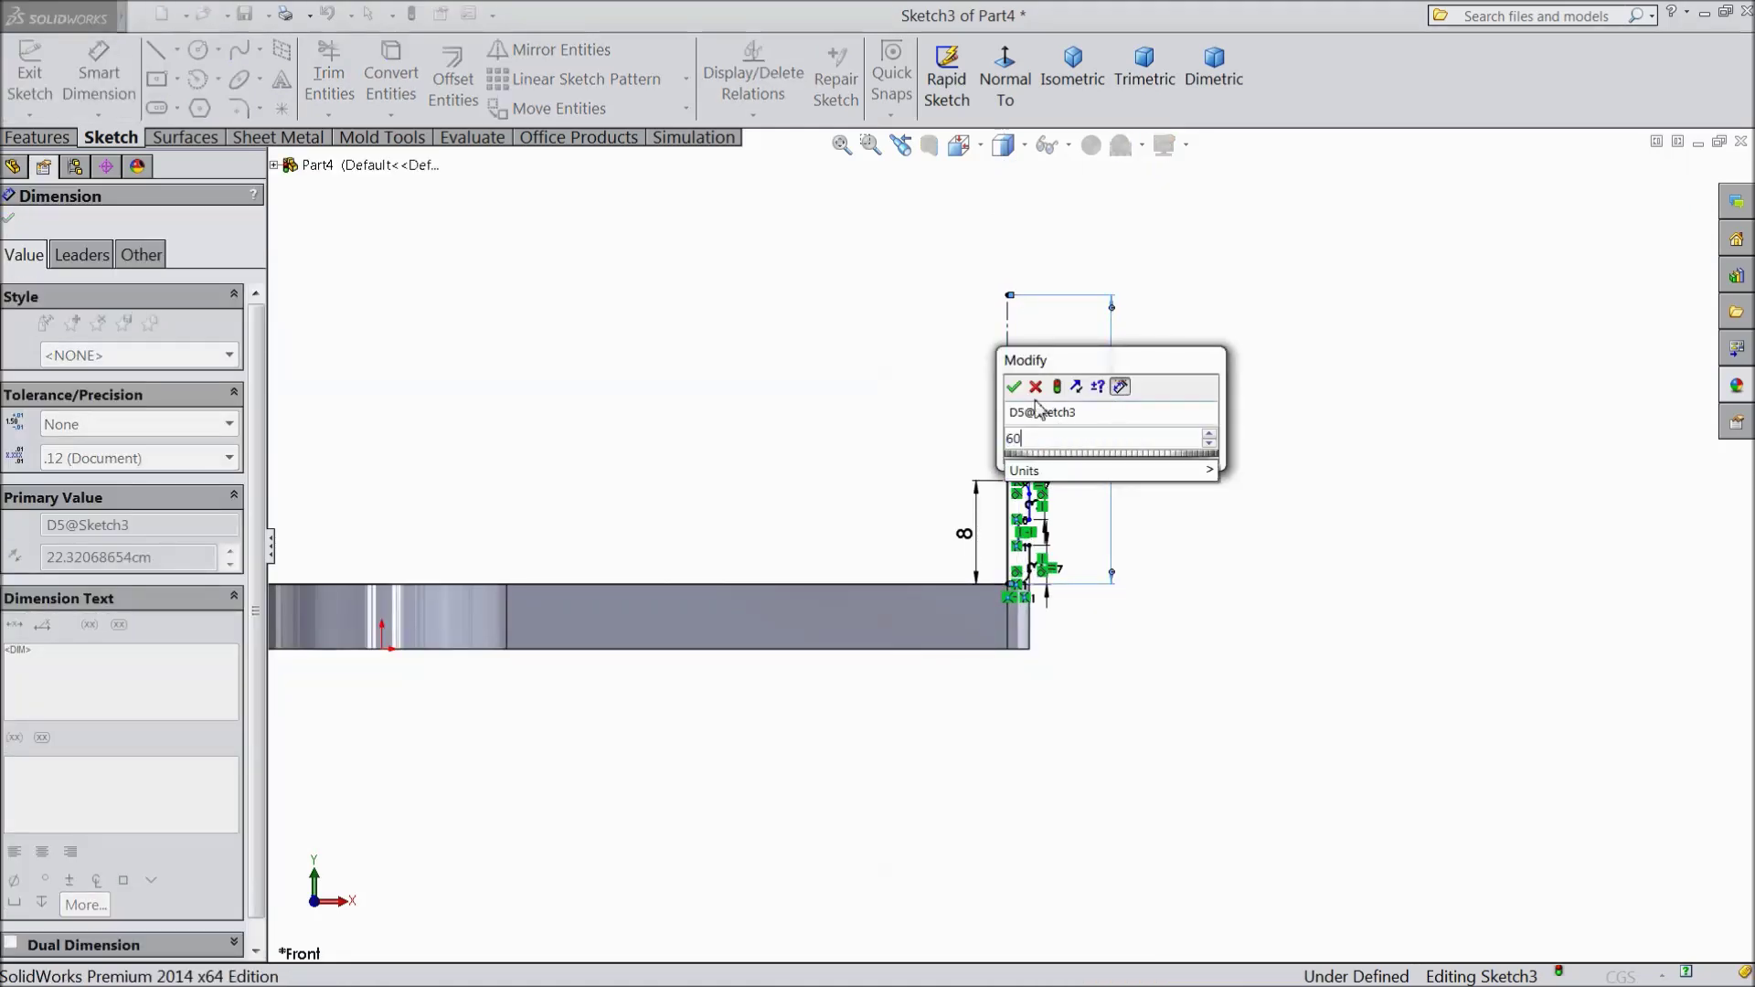
text(0)
key(Return)
scroll(1039, 521, down, 2)
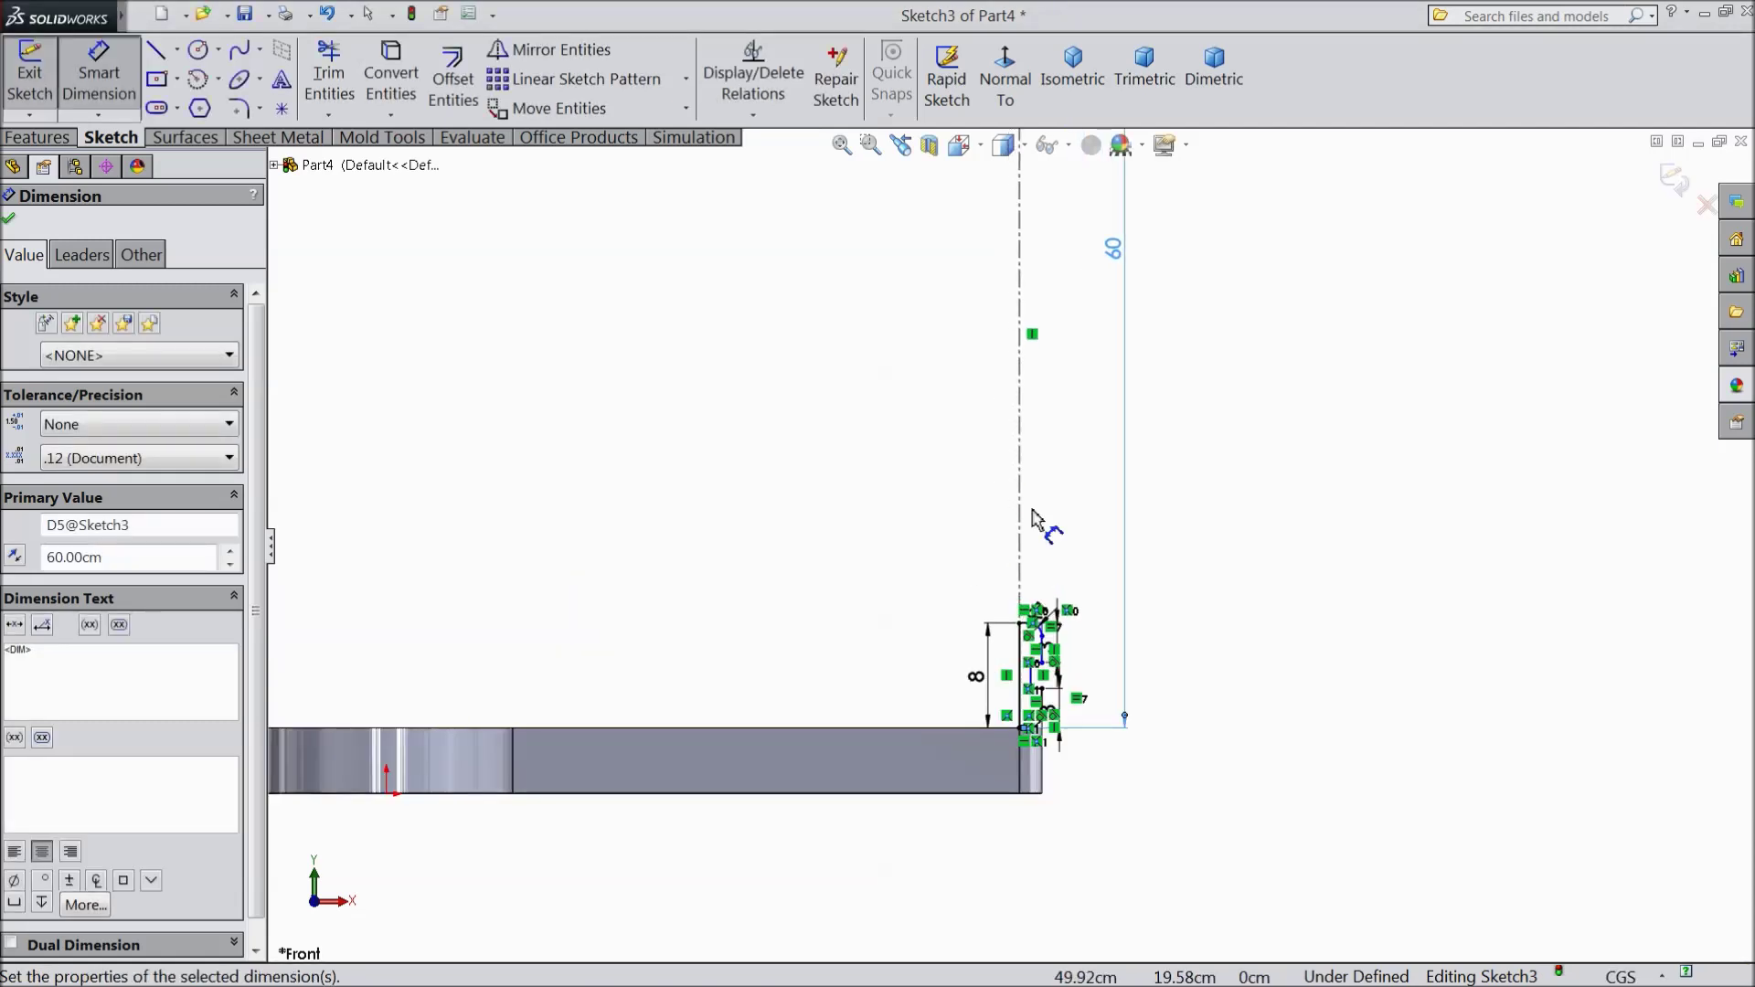
scroll(1039, 521, up, 2)
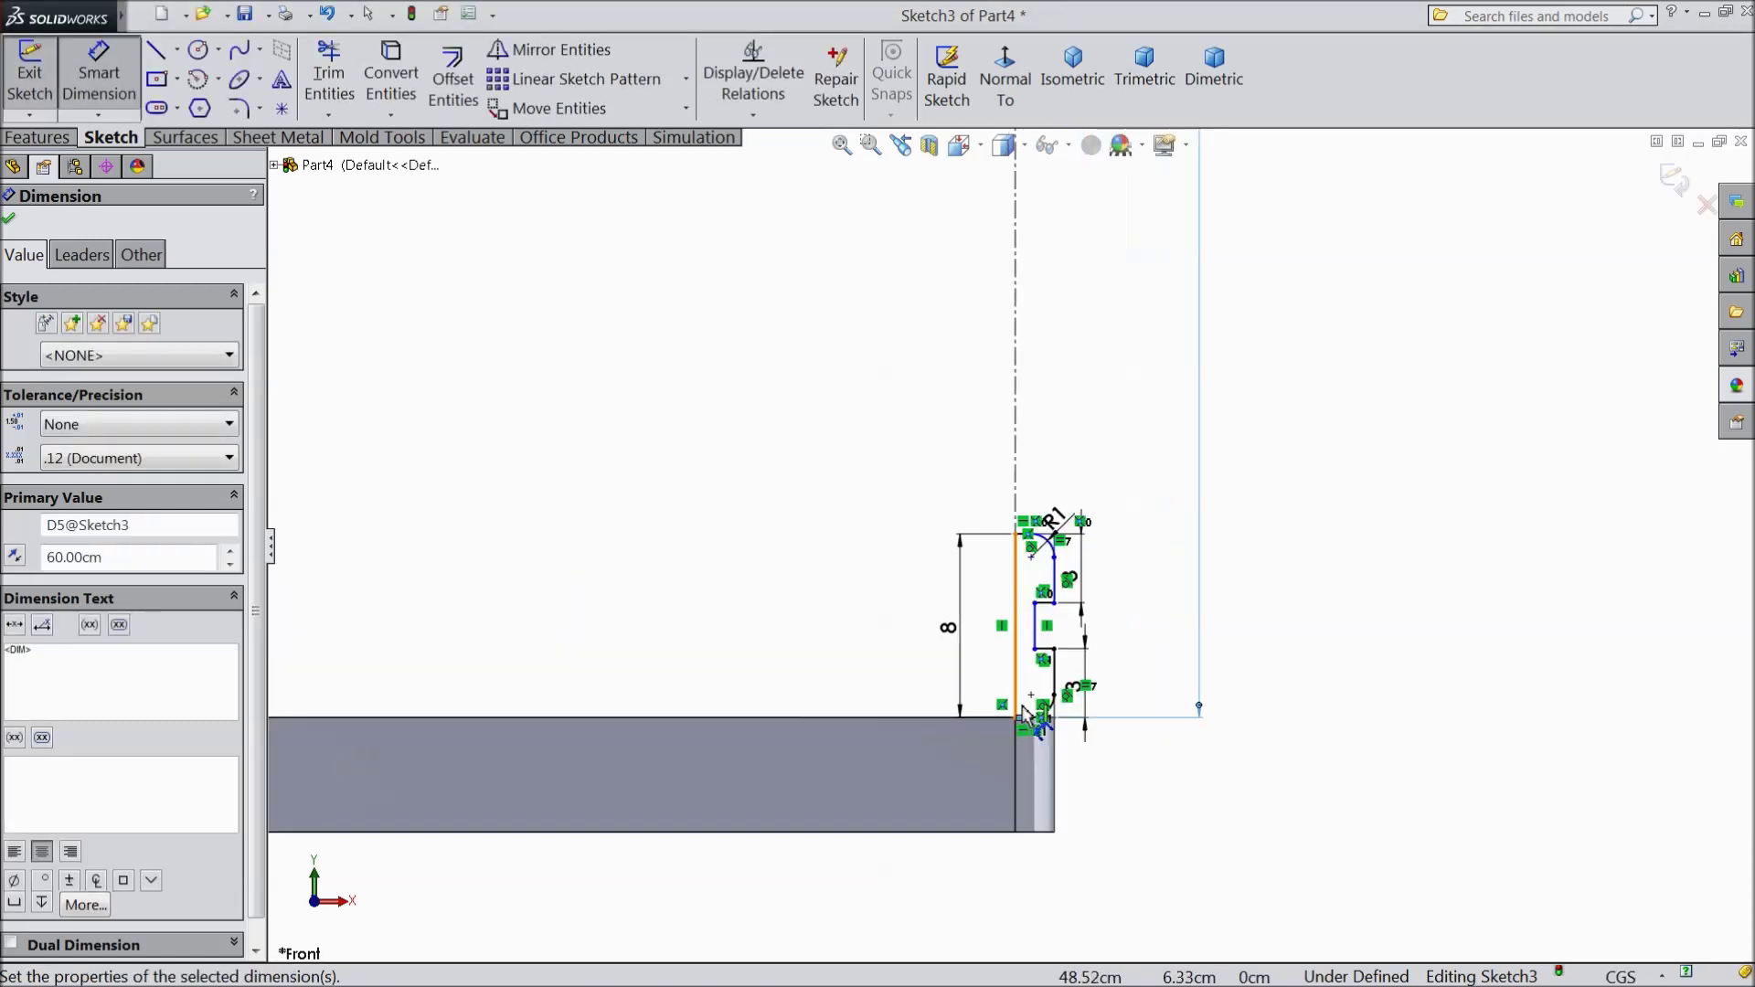
click(10, 219)
- Revolve the profile 360° around Line1 to create the Revolve1 baluster on the step
click(39, 138)
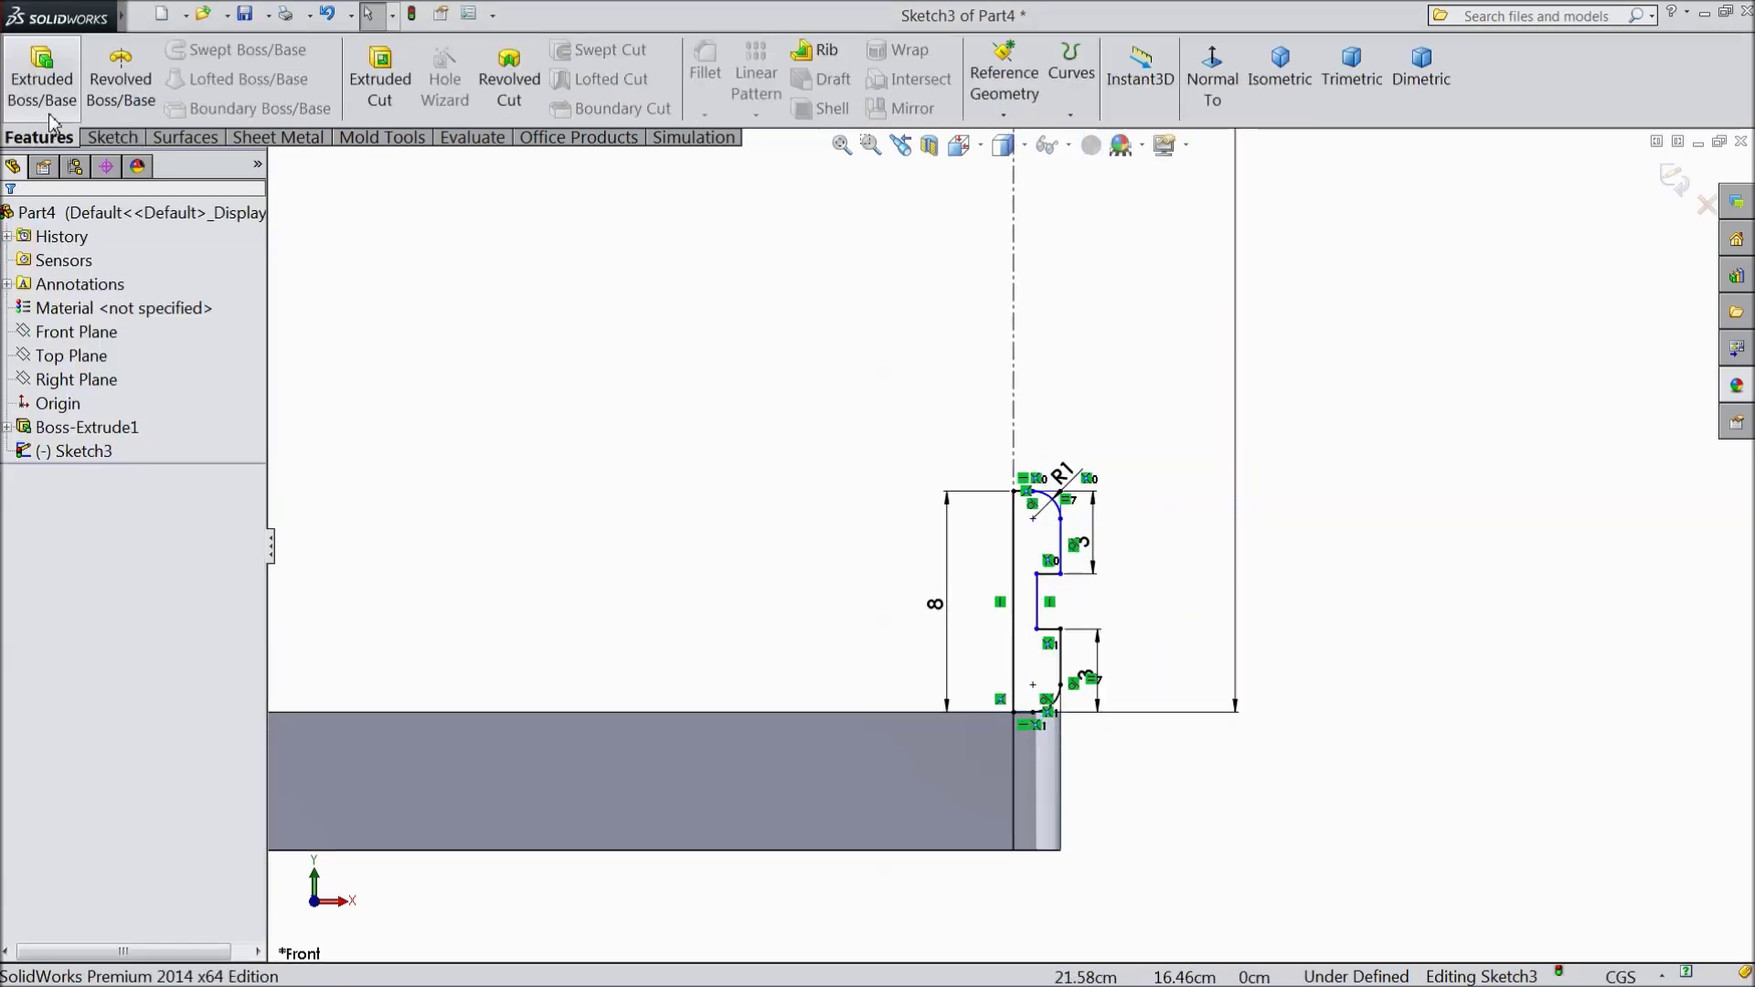
click(119, 79)
scroll(970, 563, up, 2)
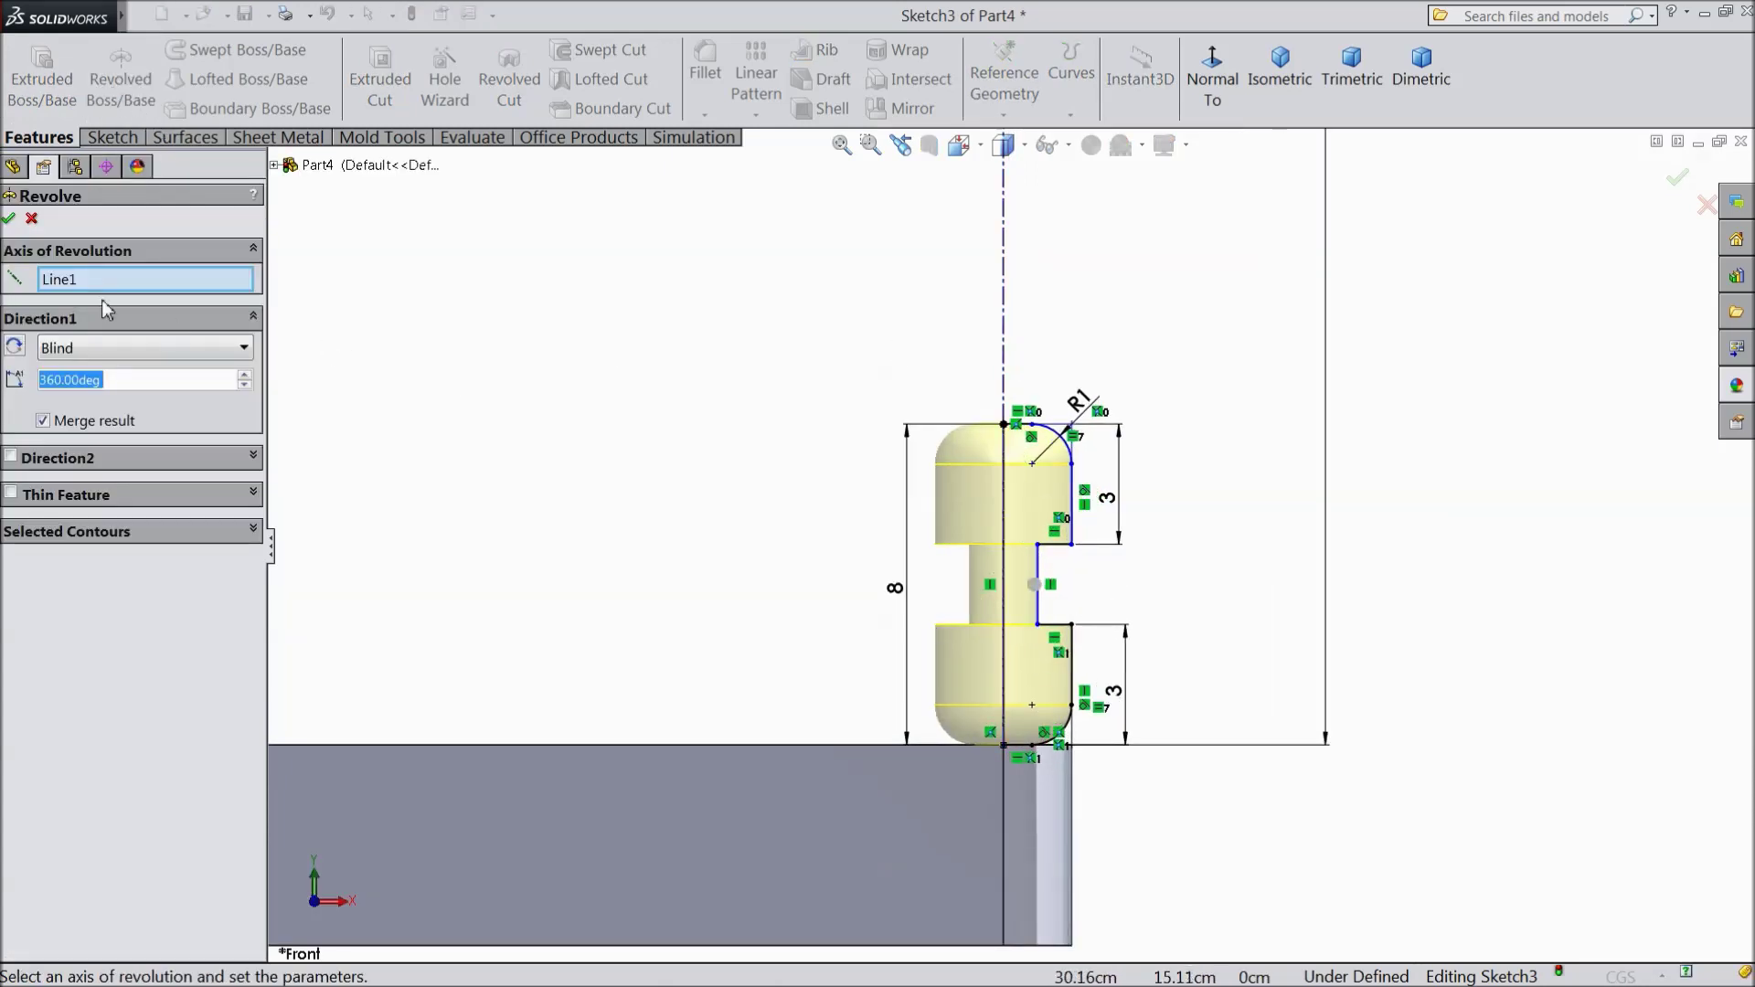
click(9, 220)
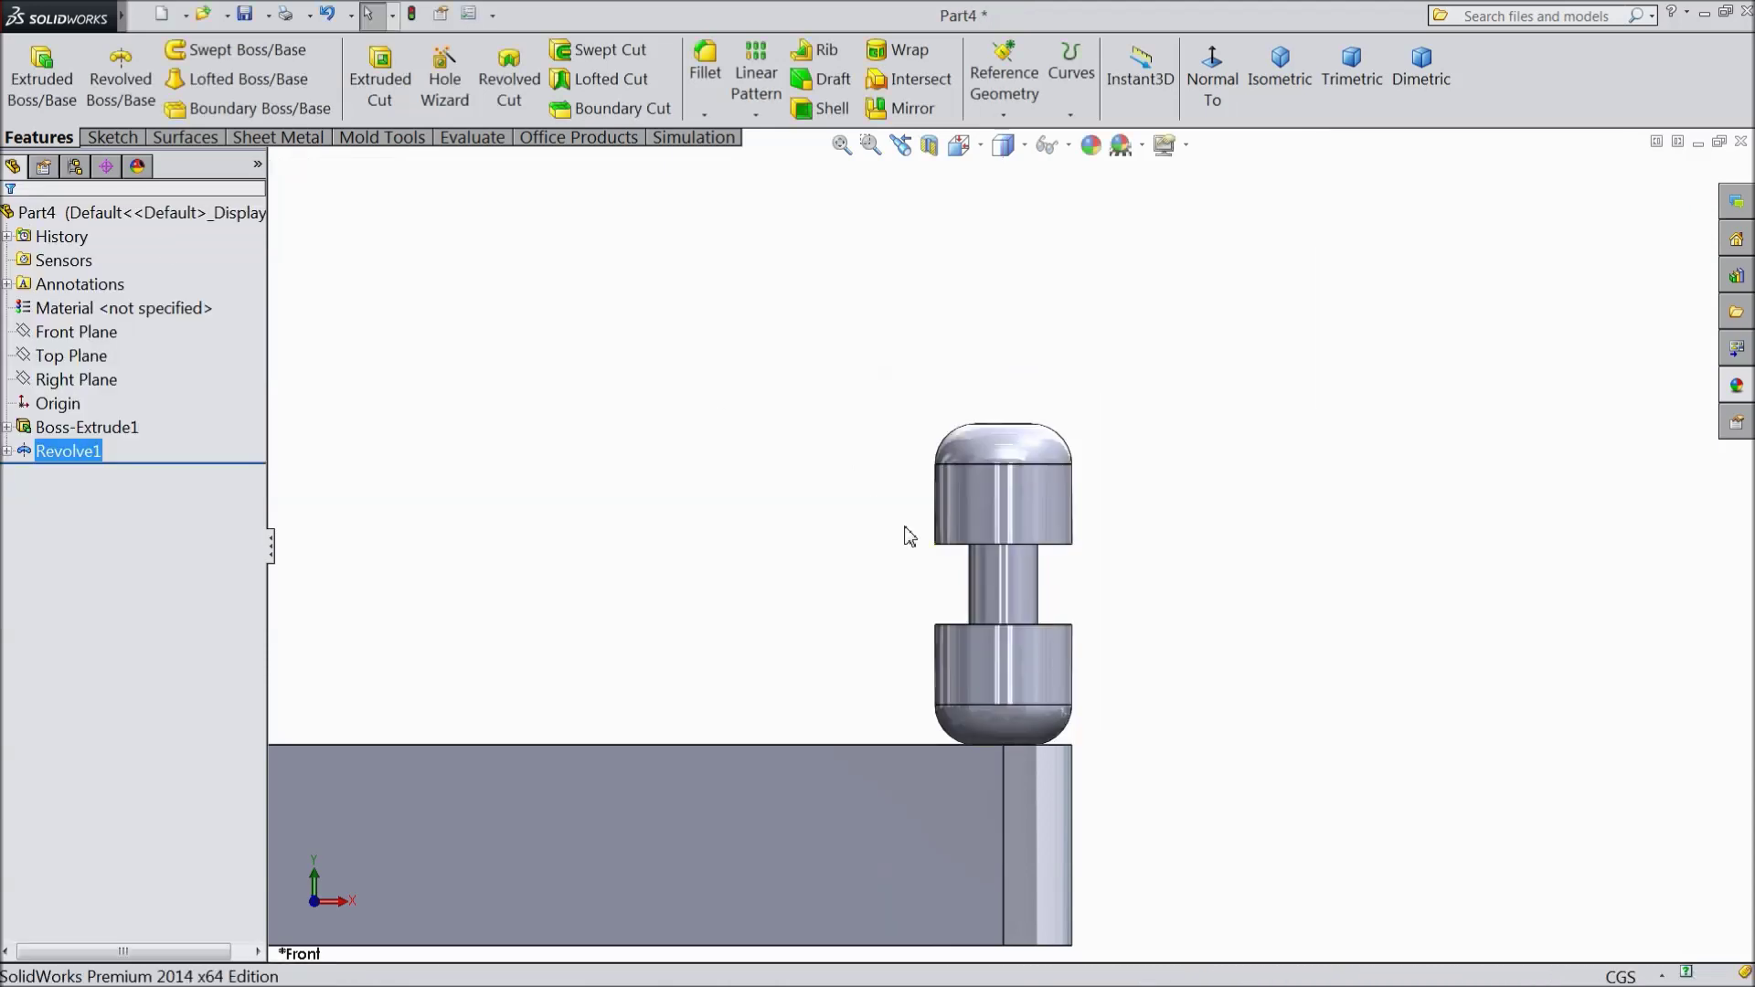
scroll(911, 535, down, 4)
scroll(919, 507, down, 3)
middle_drag(919, 463, 864, 624)
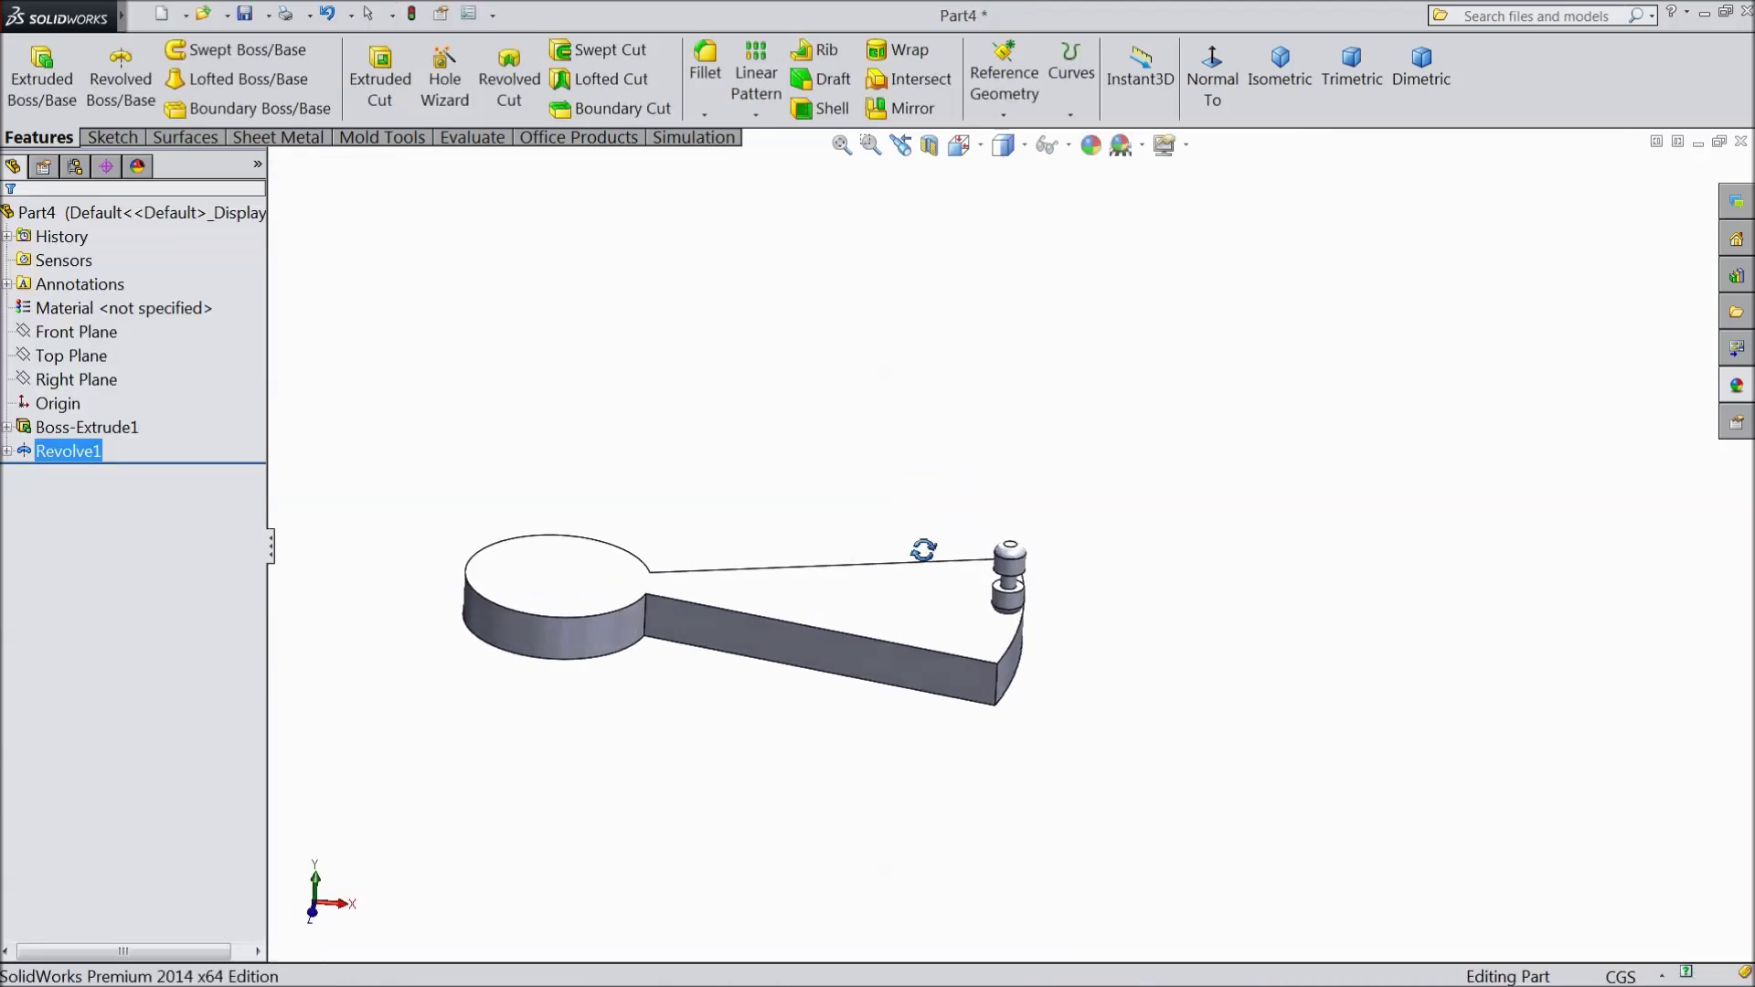
scroll(864, 624, up, 3)
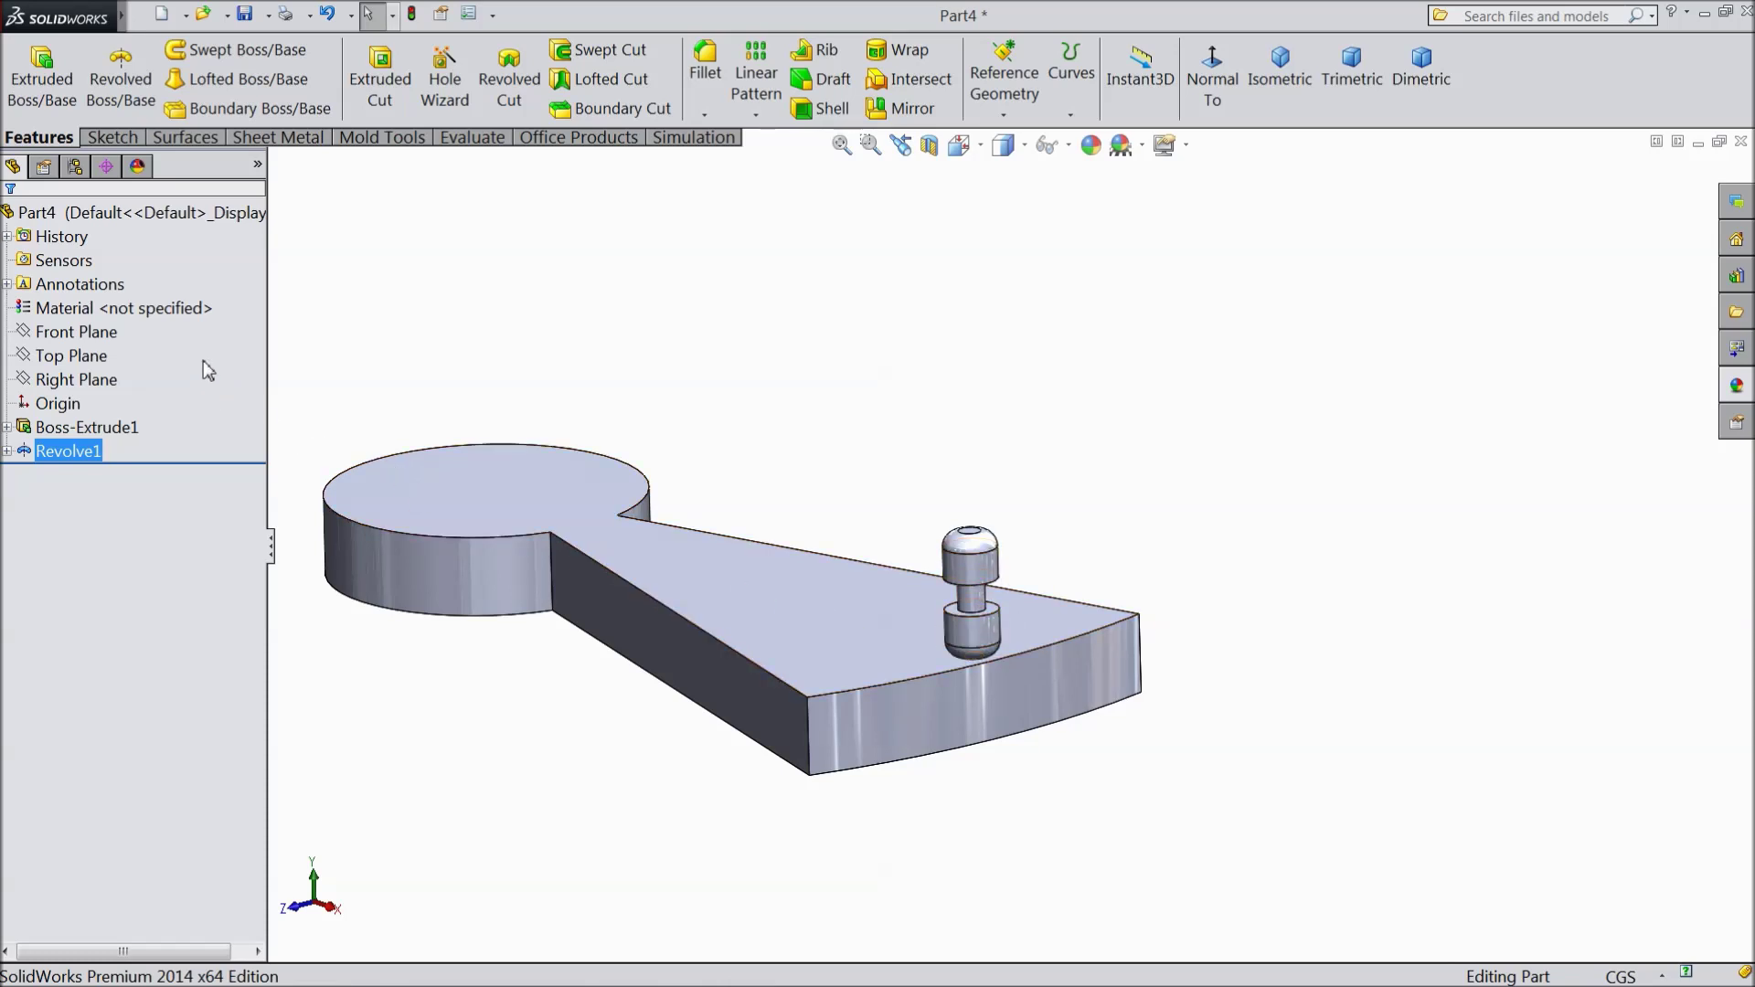
click(755, 117)
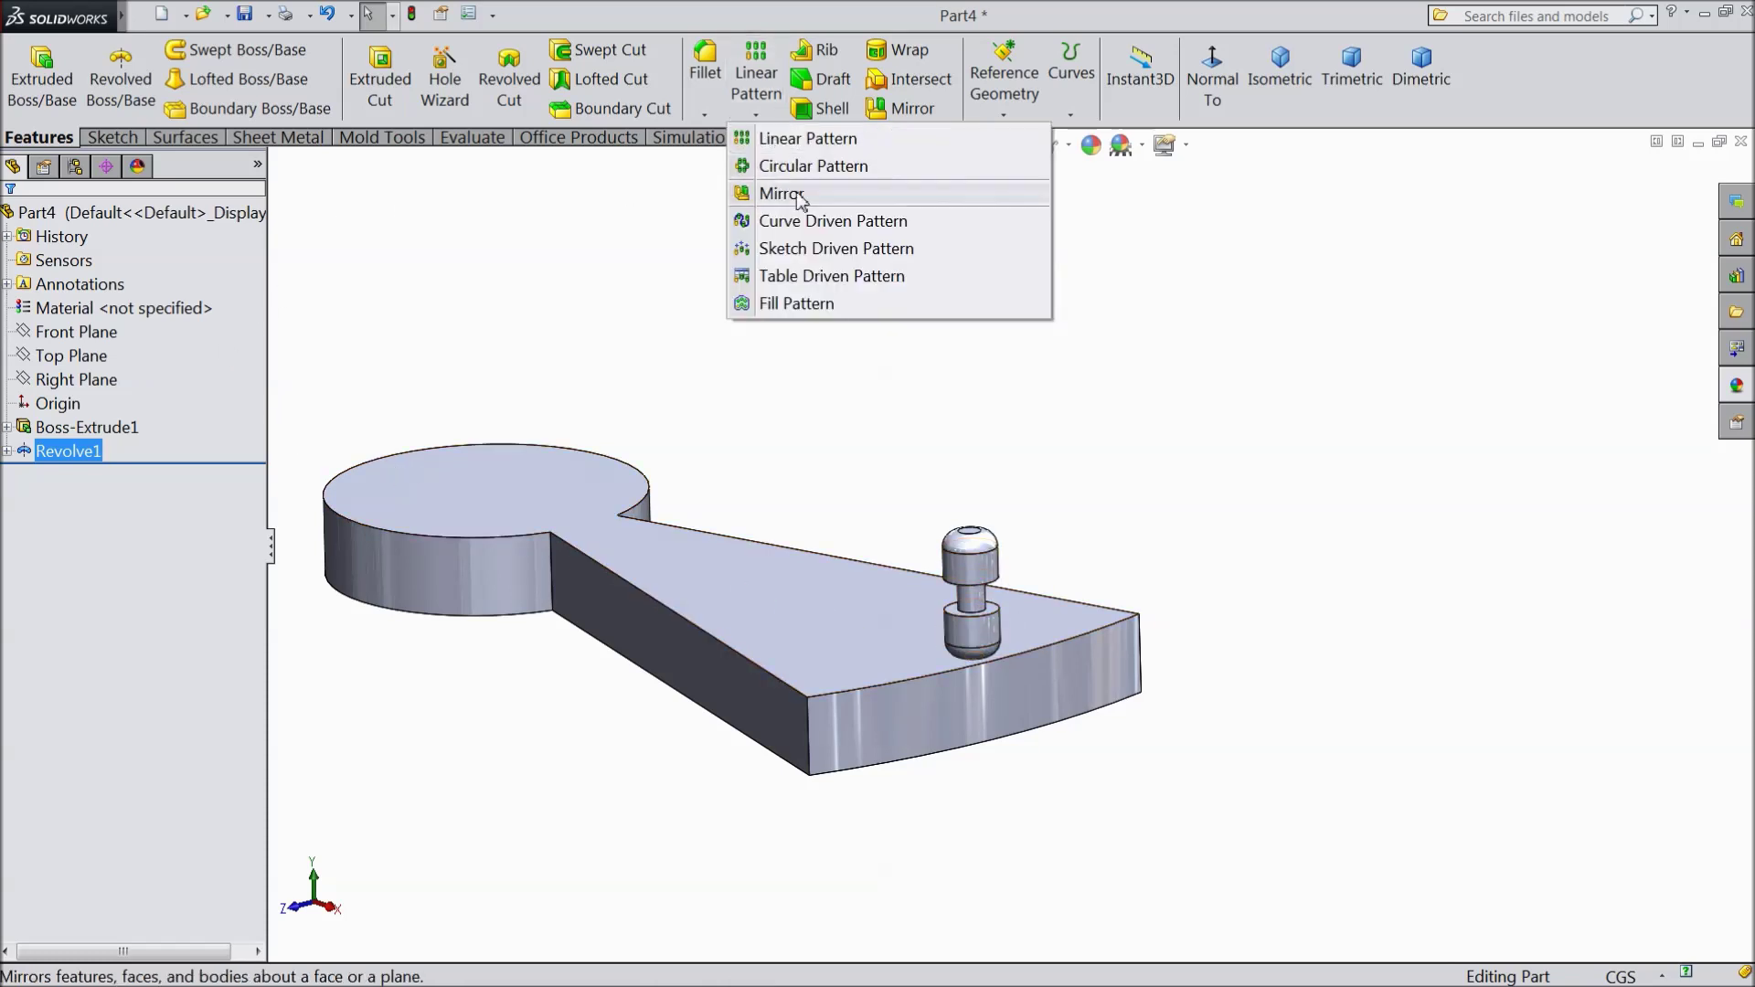
- Start a linear pattern of the baluster along the step's vertical edge, excluding the step body
click(807, 138)
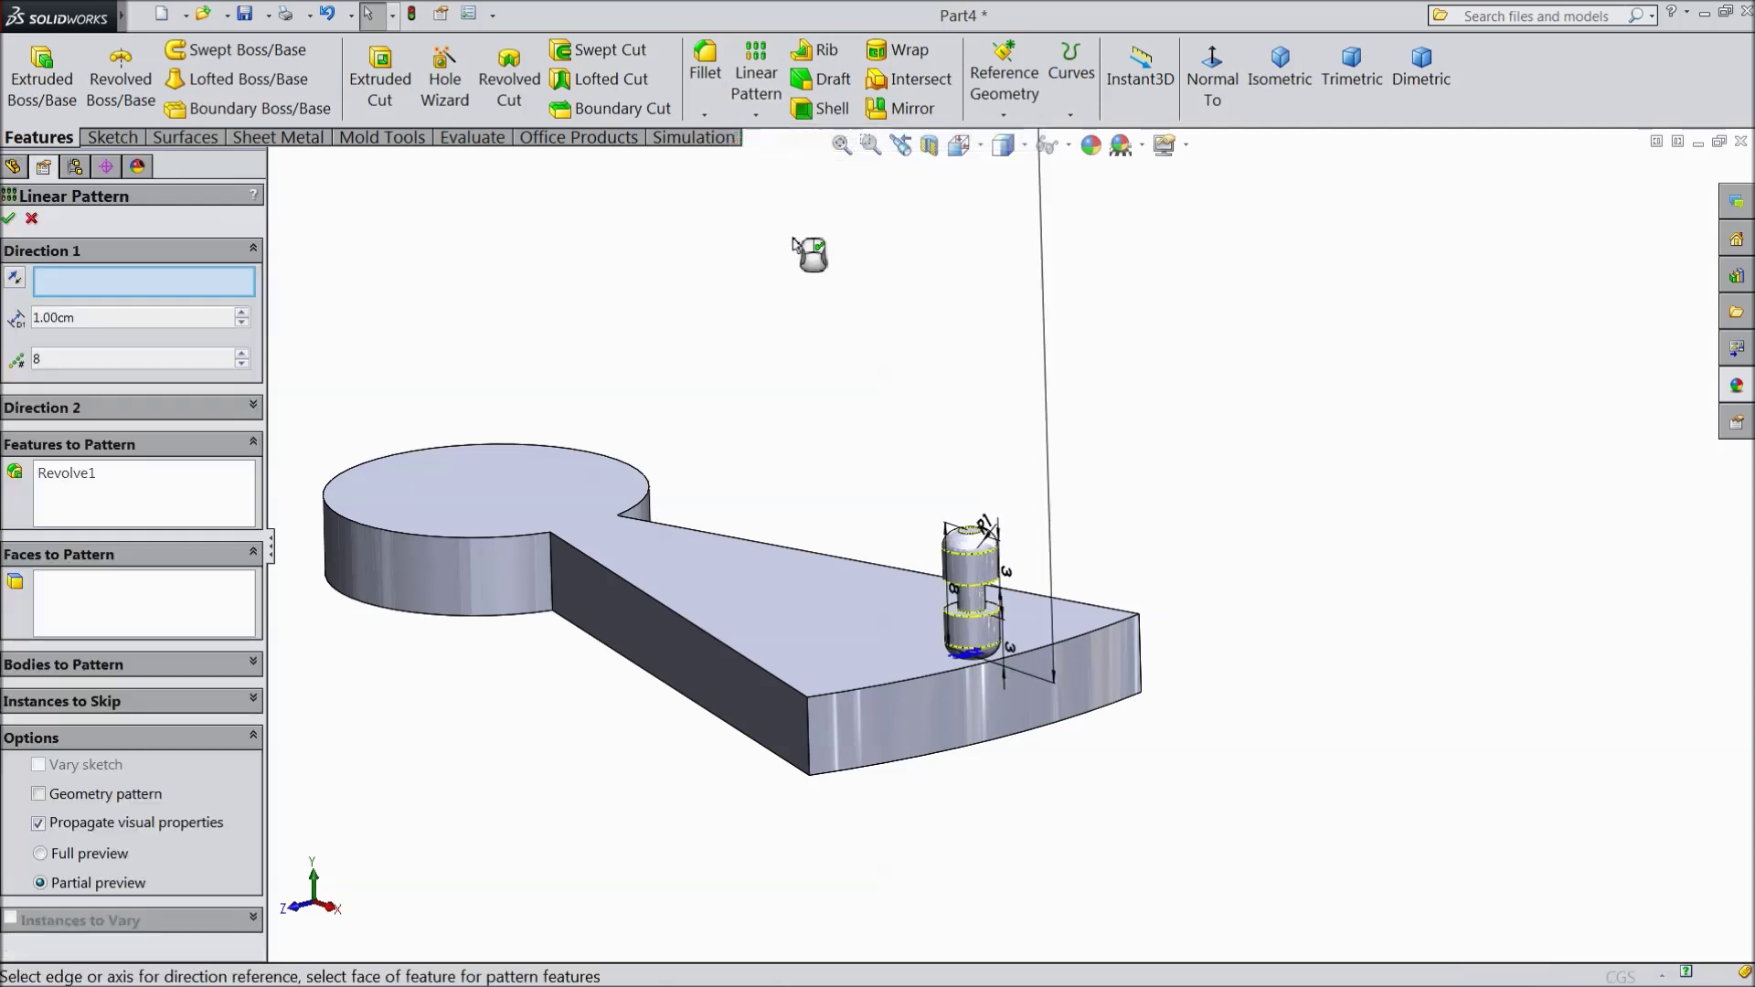
click(804, 739)
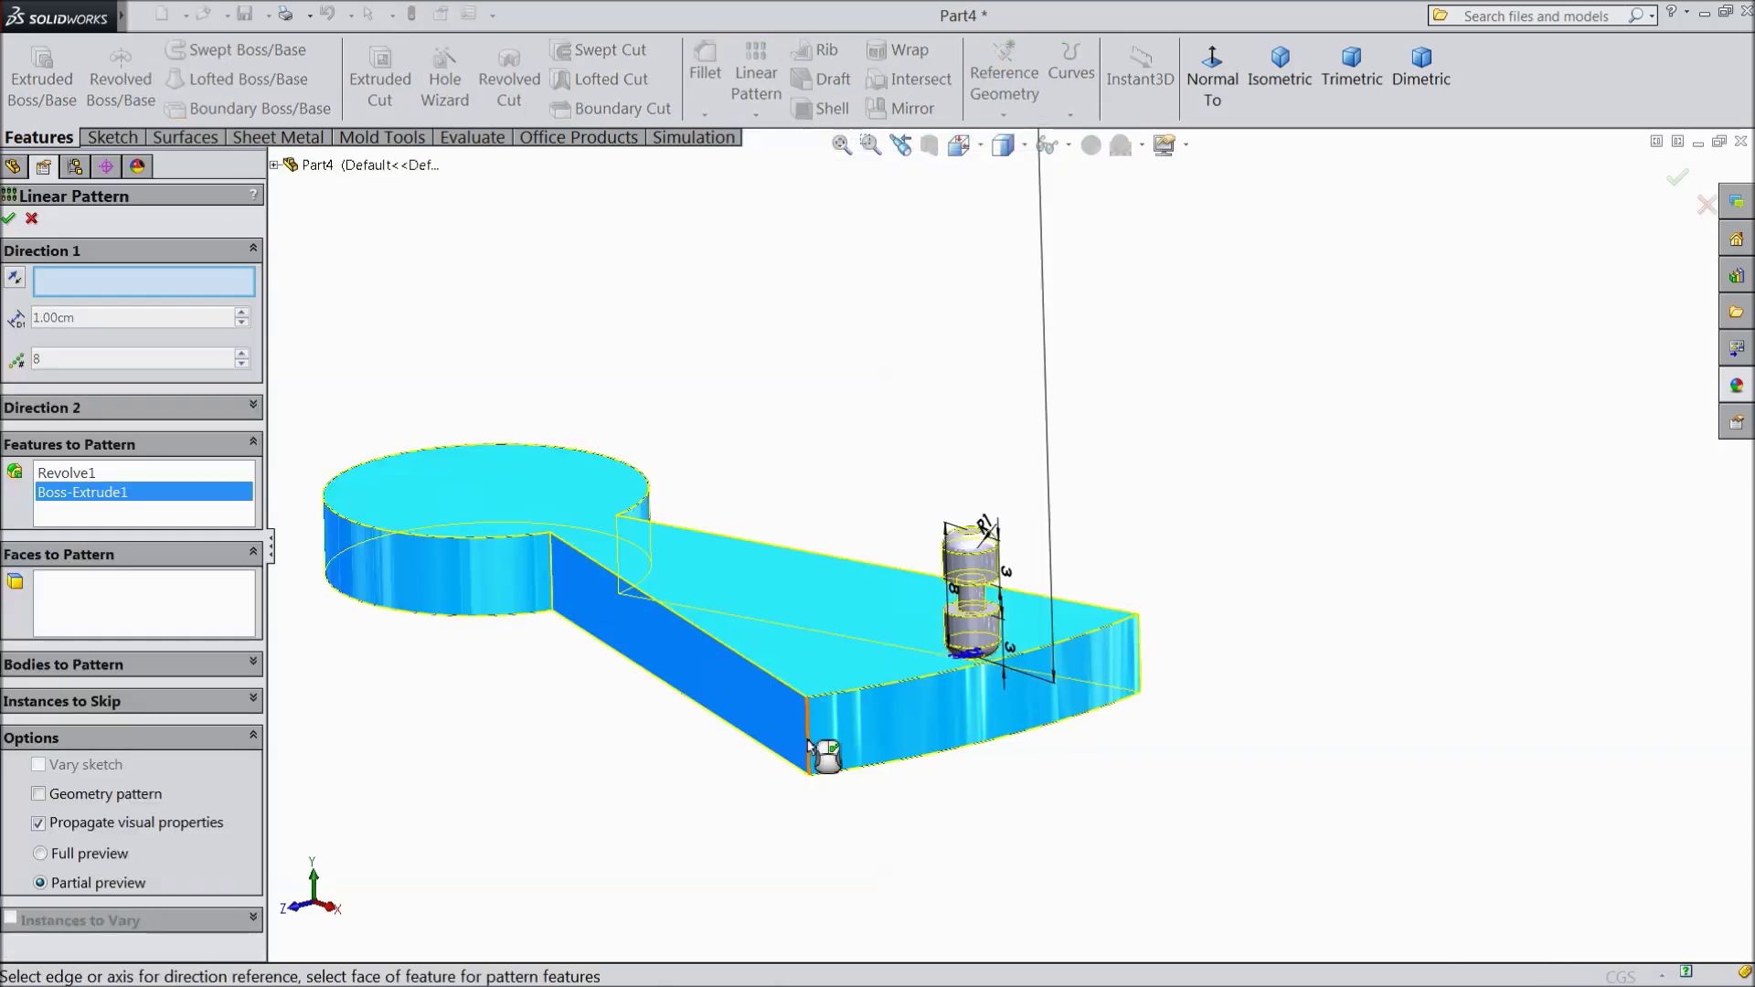
right_click(128, 496)
click(179, 539)
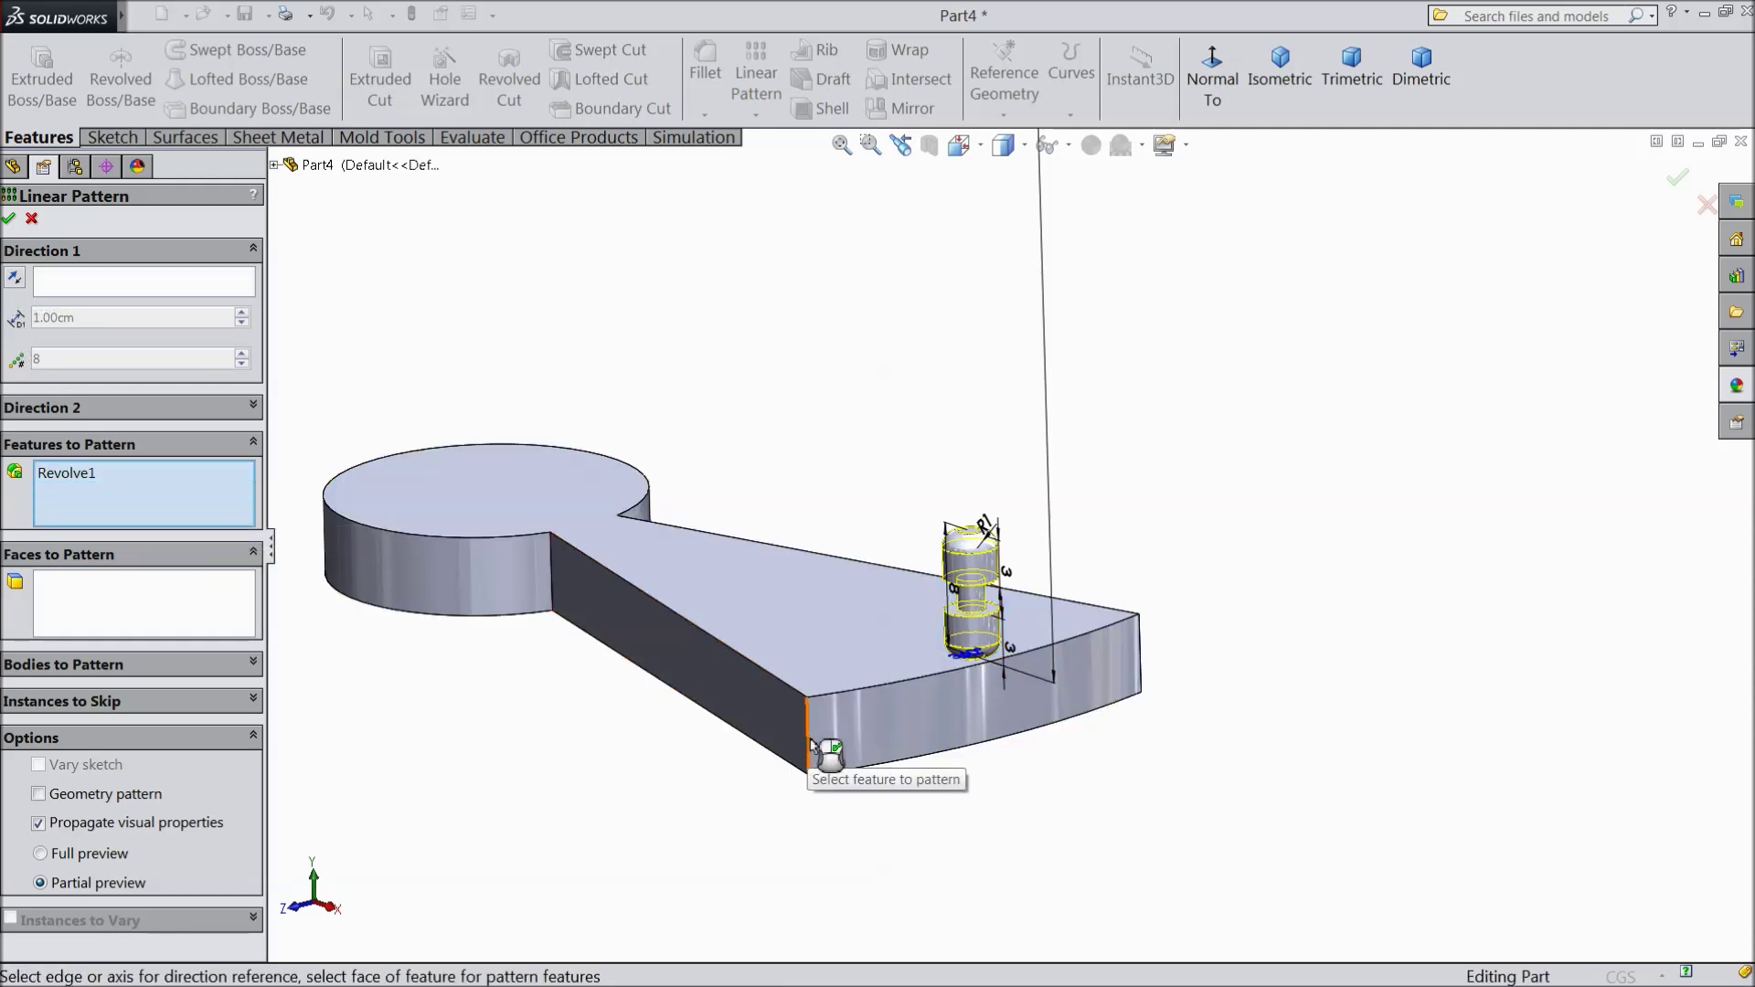
click(145, 279)
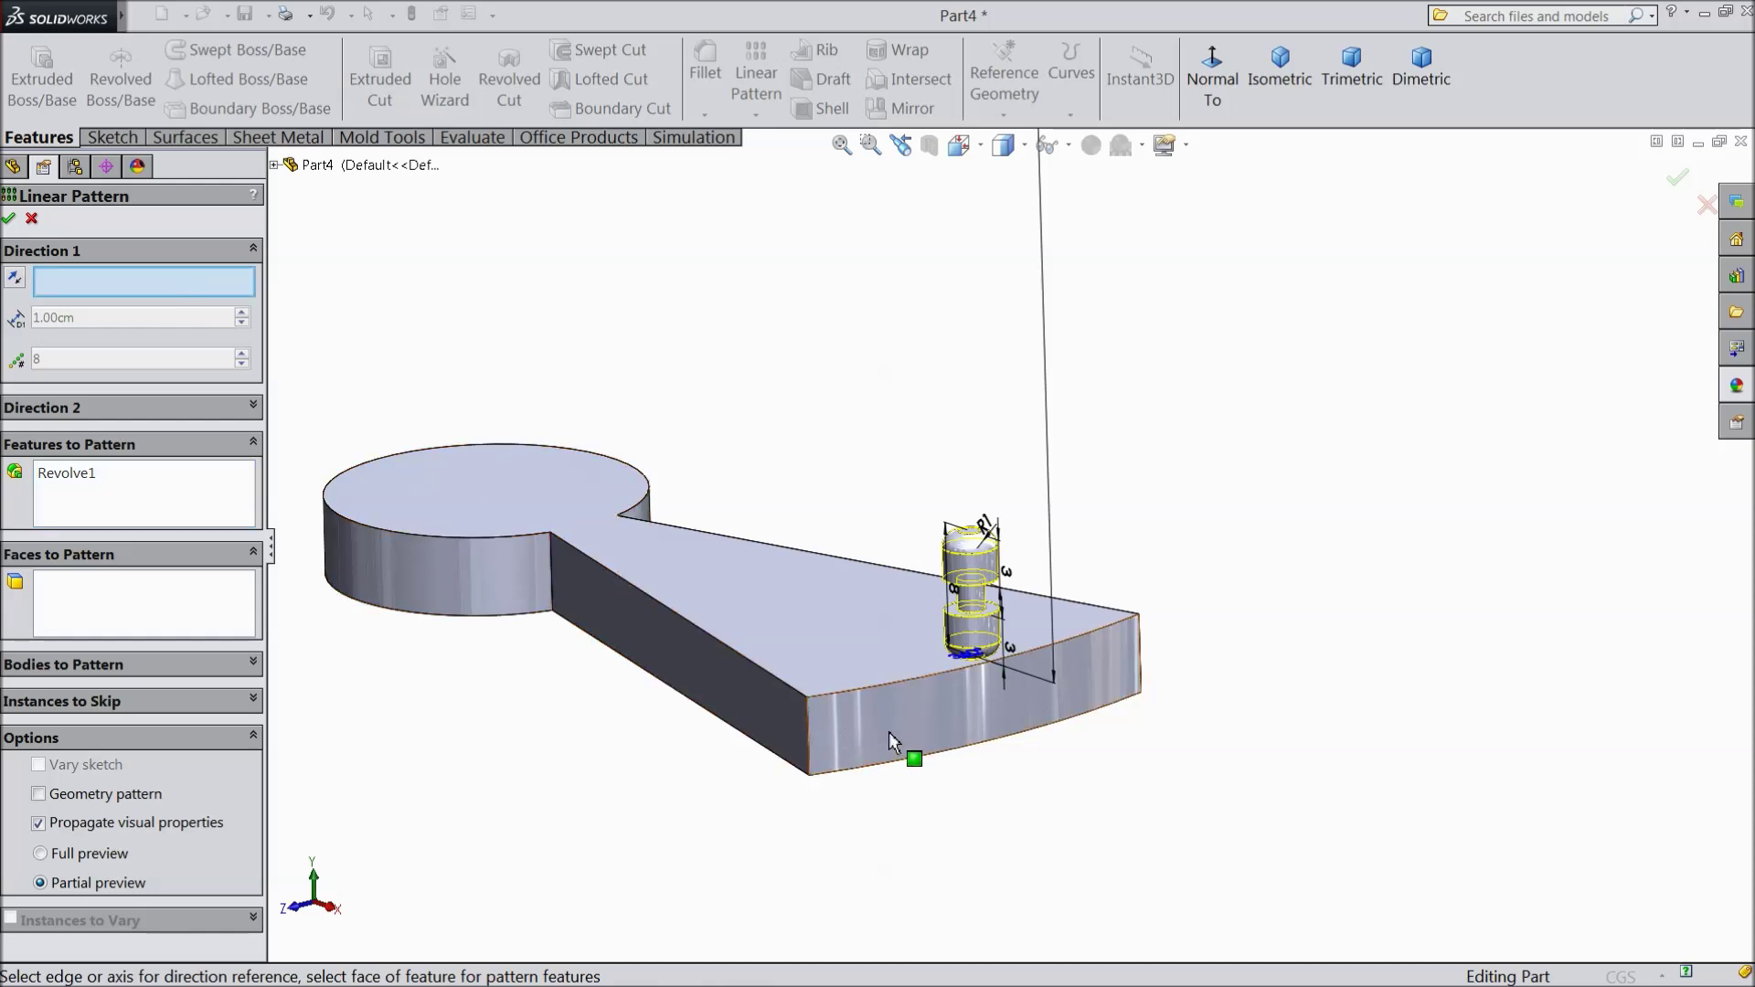
click(811, 734)
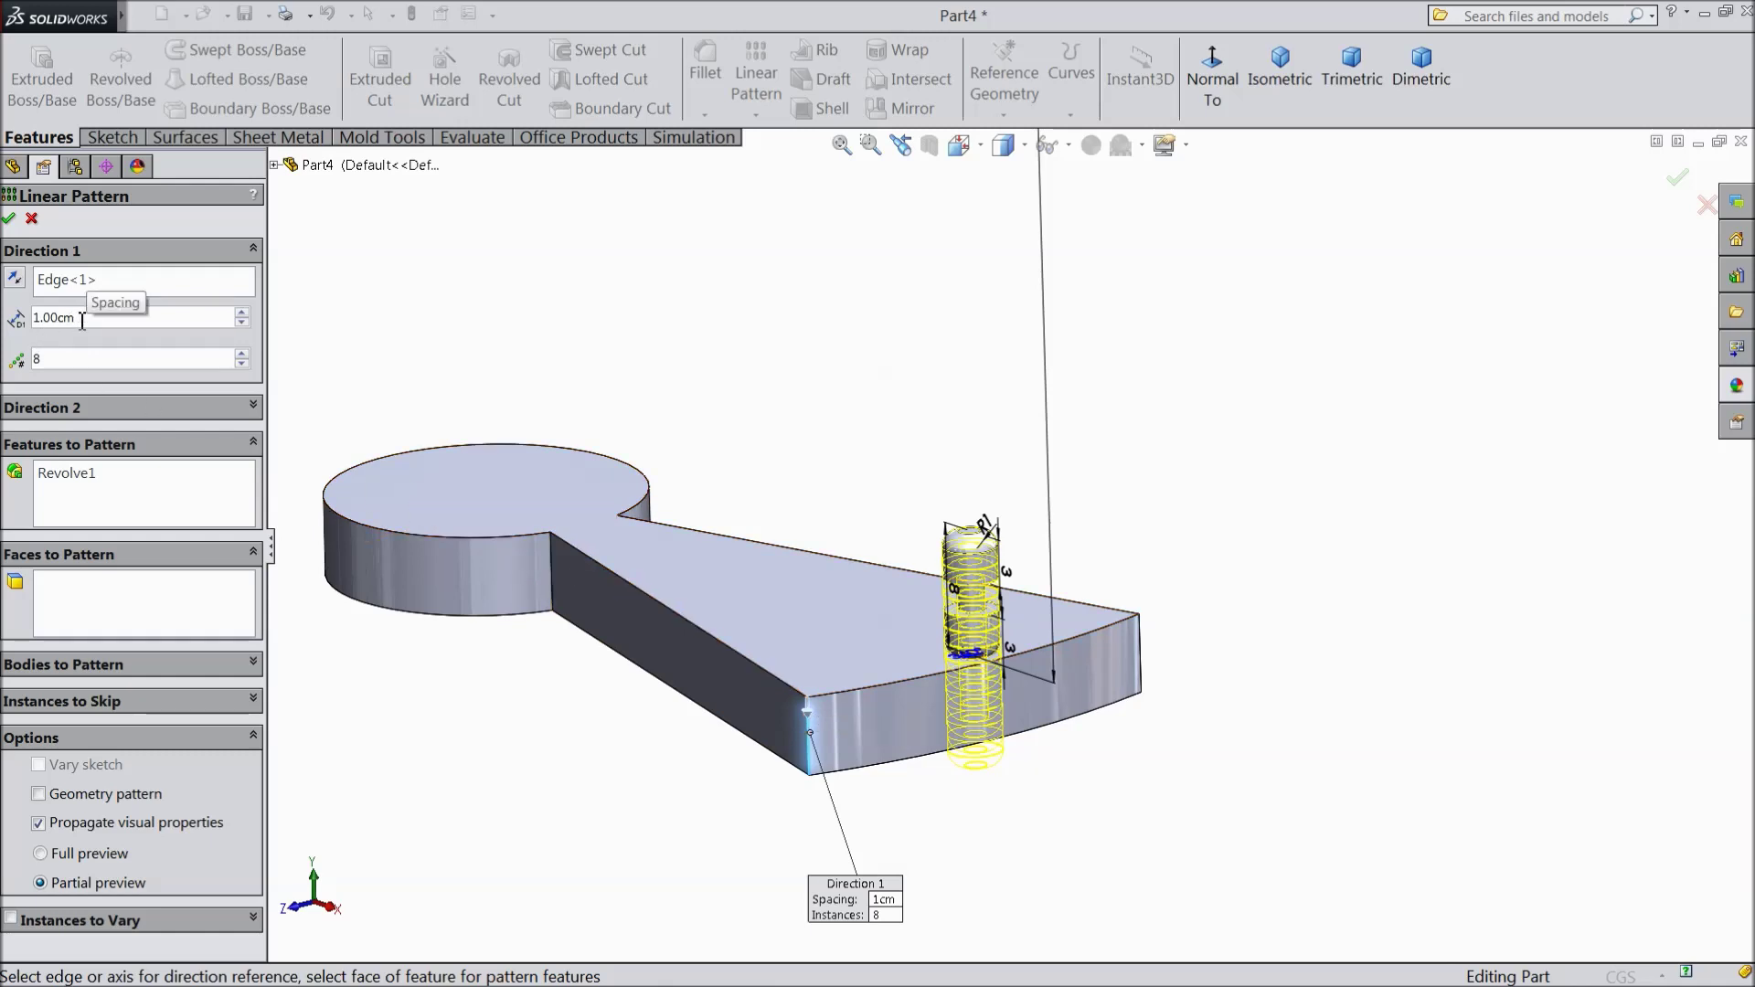
- Set 8 cm spacing, reverse the direction upward, and create LPattern1
drag(84, 318, 30, 316)
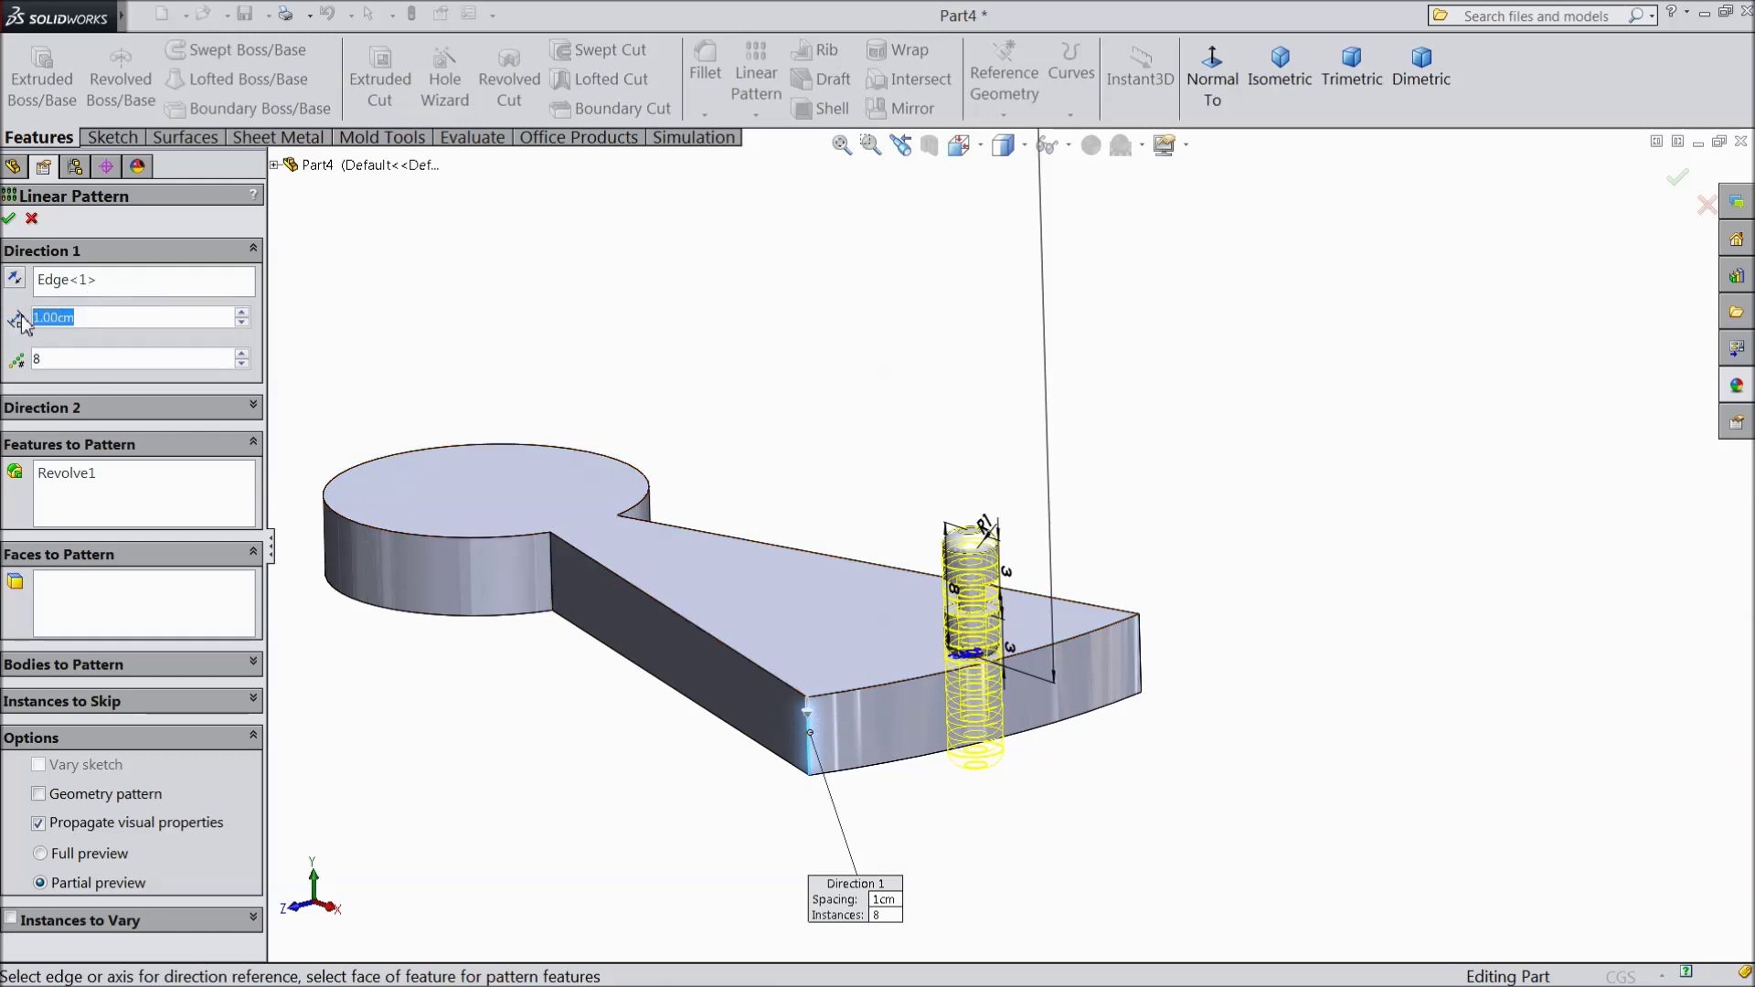
text(8)
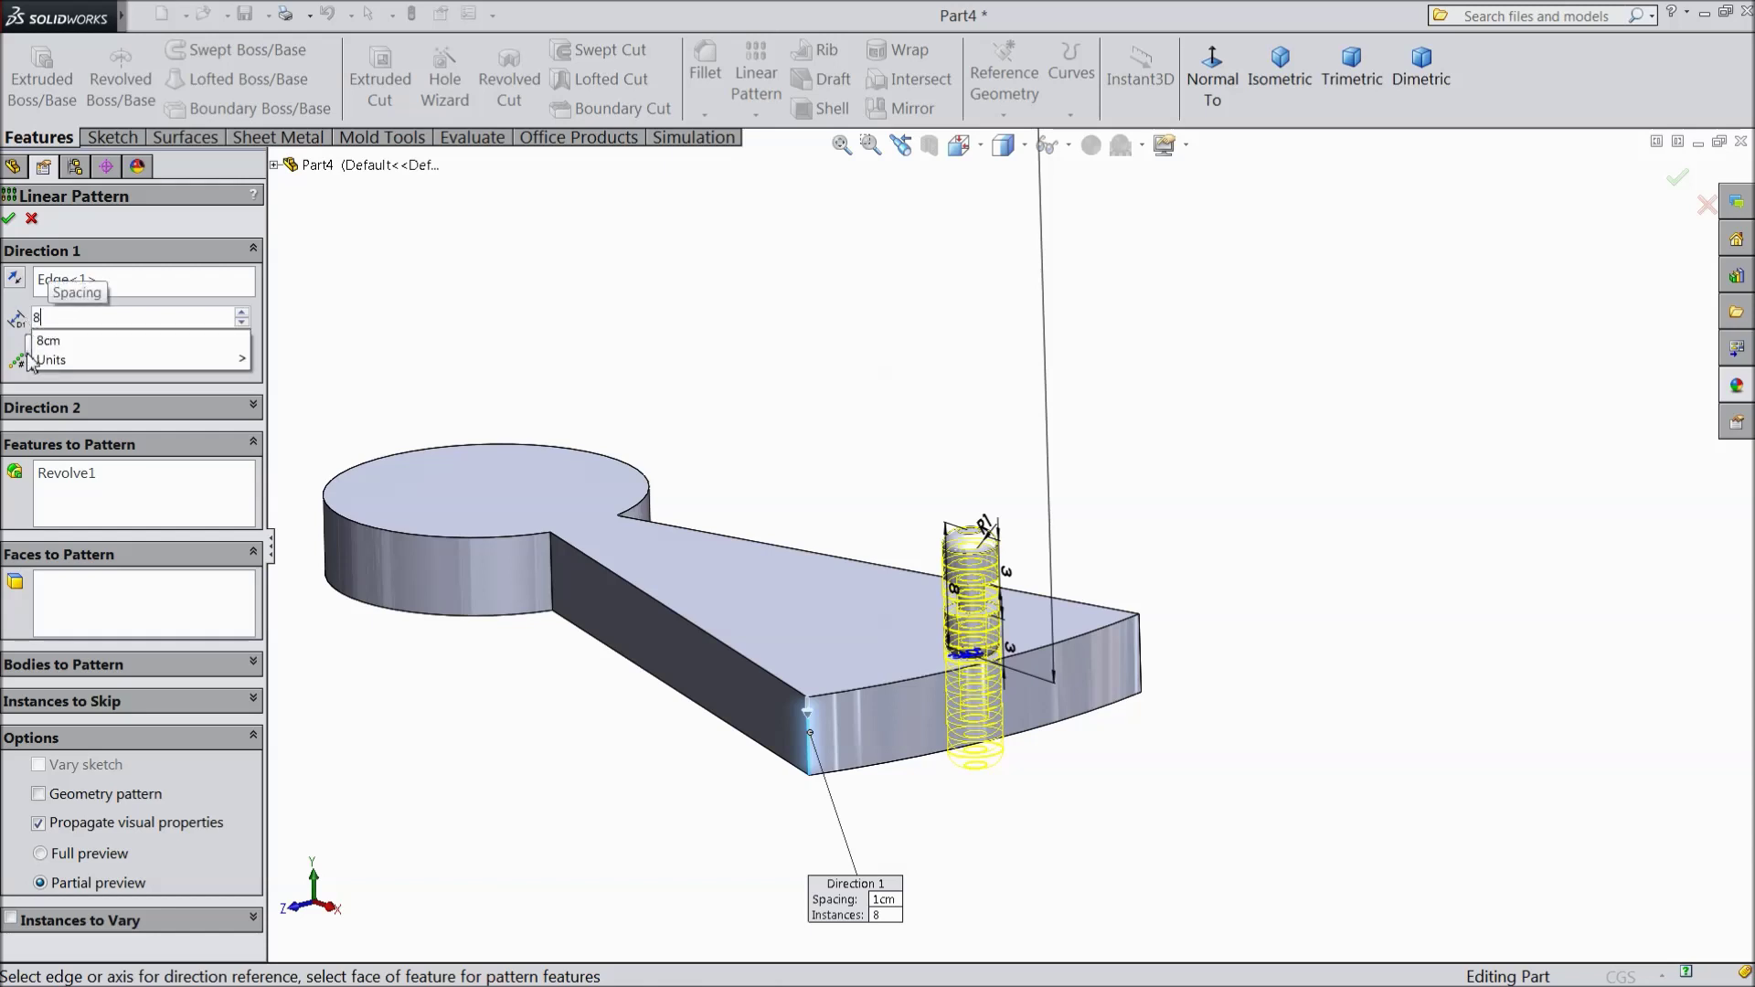
key(Return)
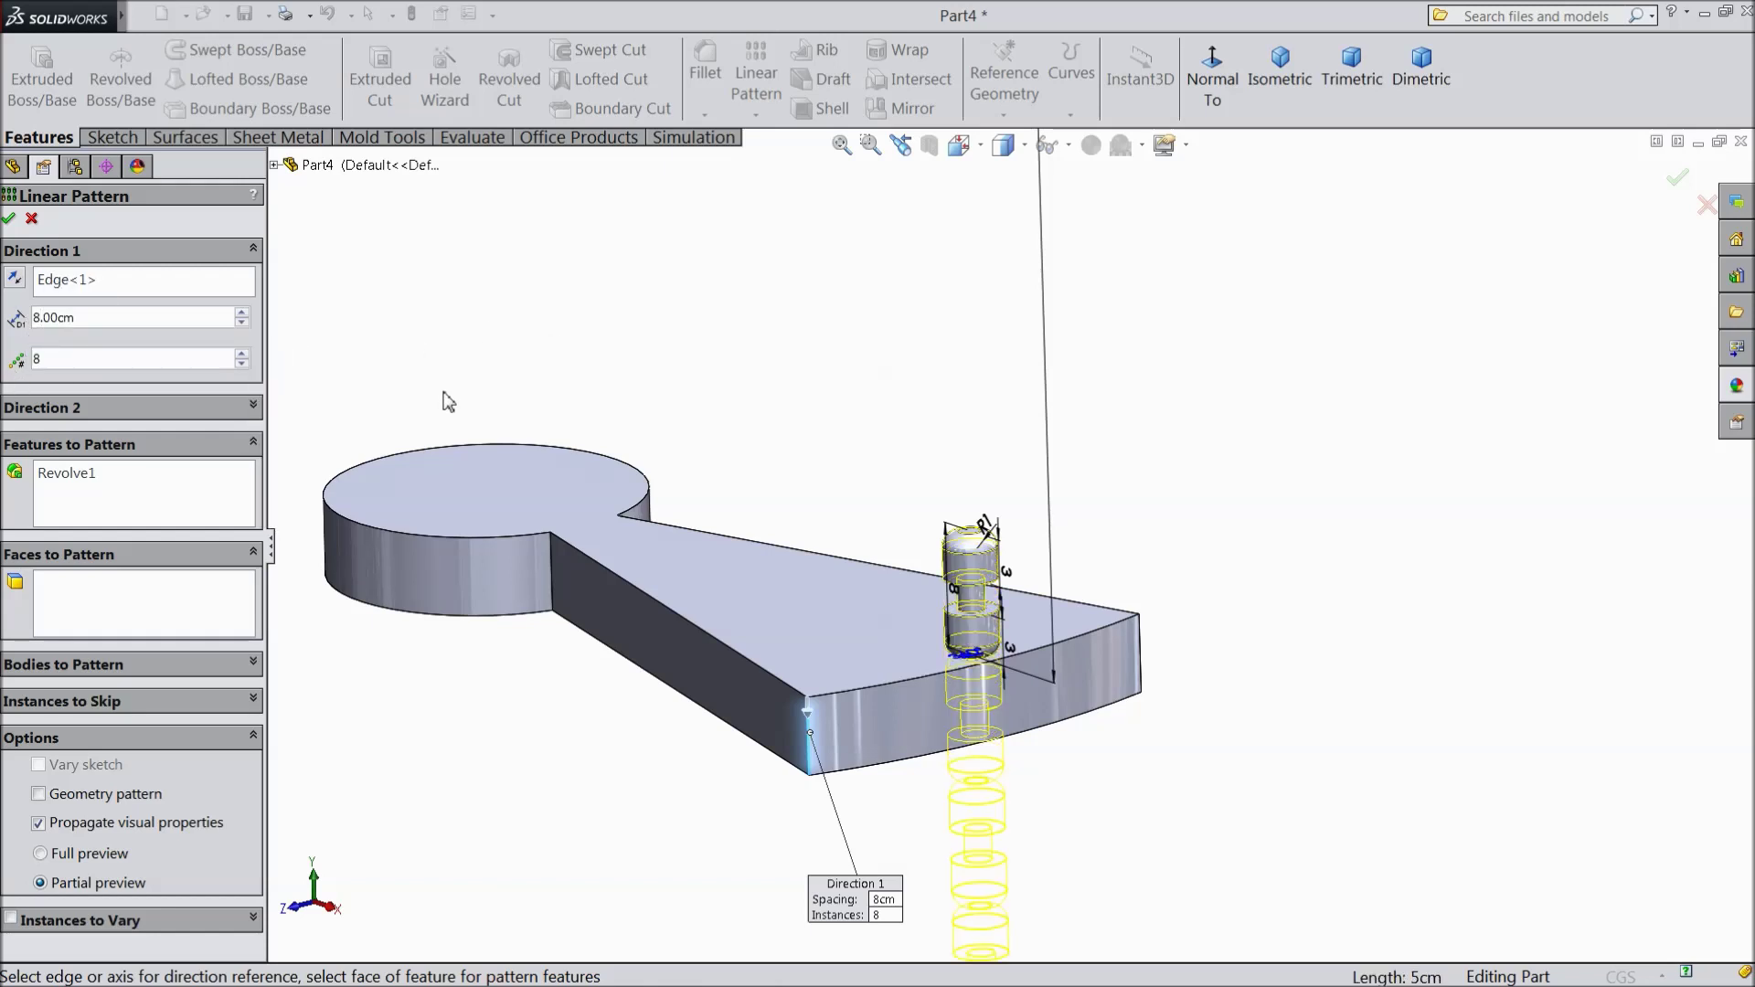
click(16, 280)
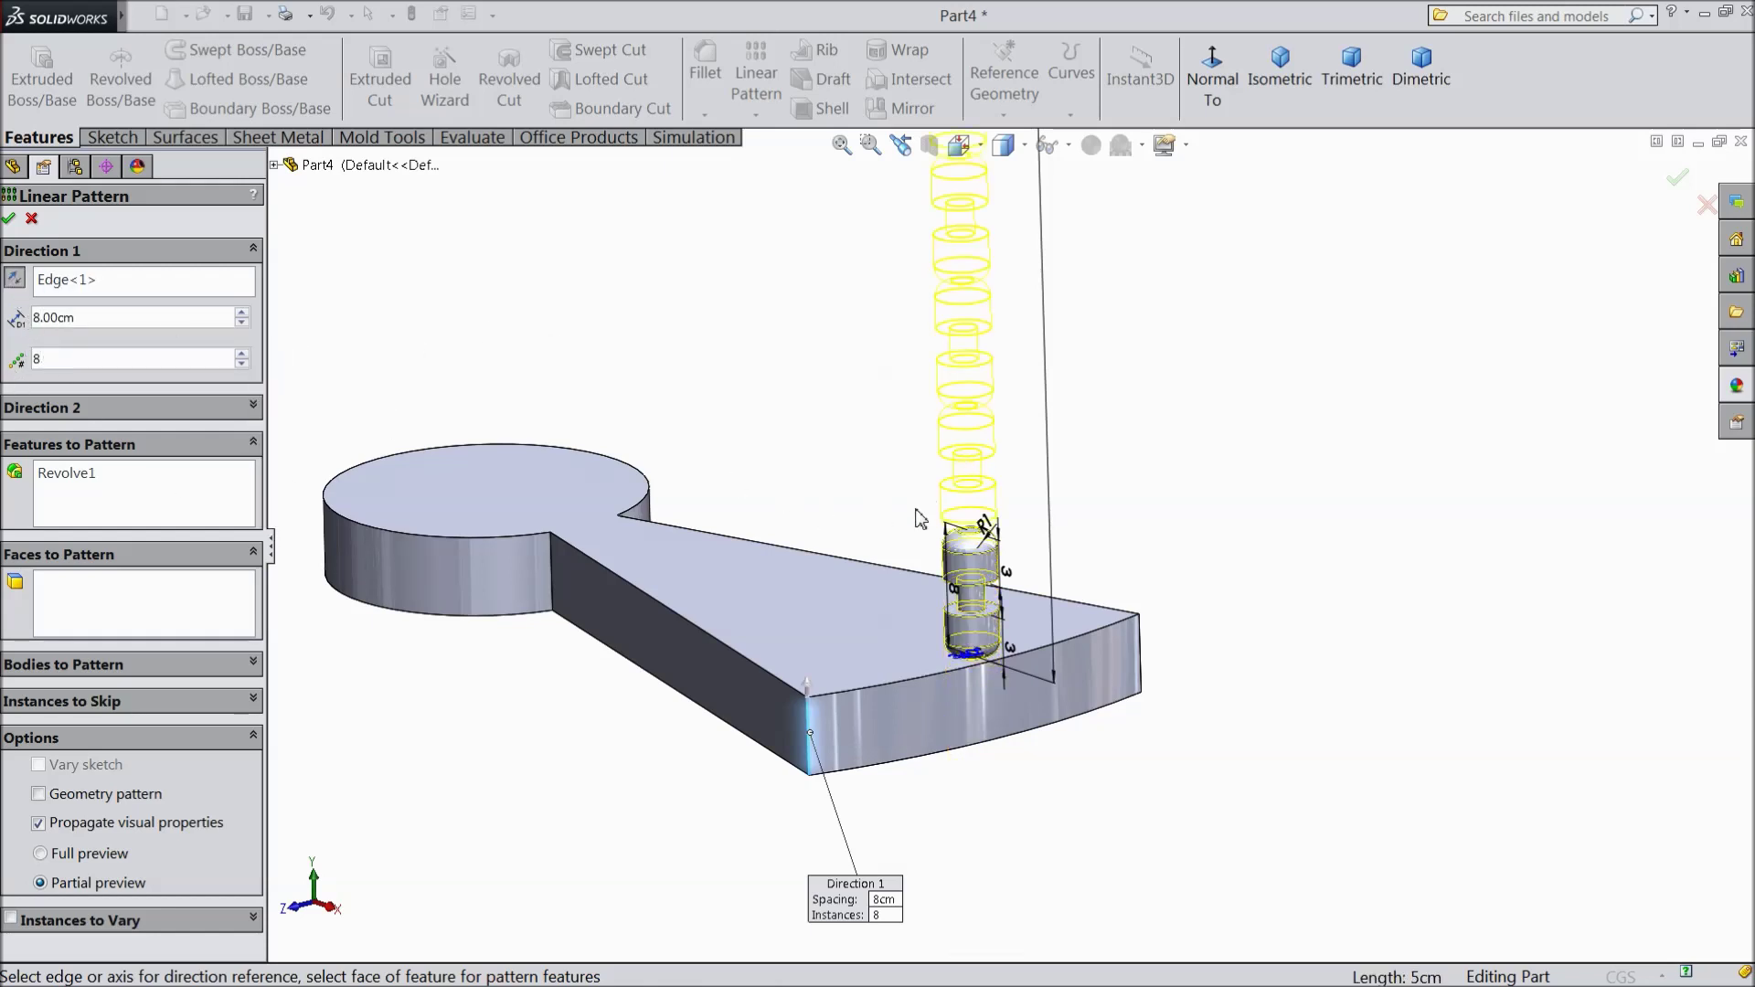
scroll(883, 521, down, 2)
scroll(892, 439, down, 1)
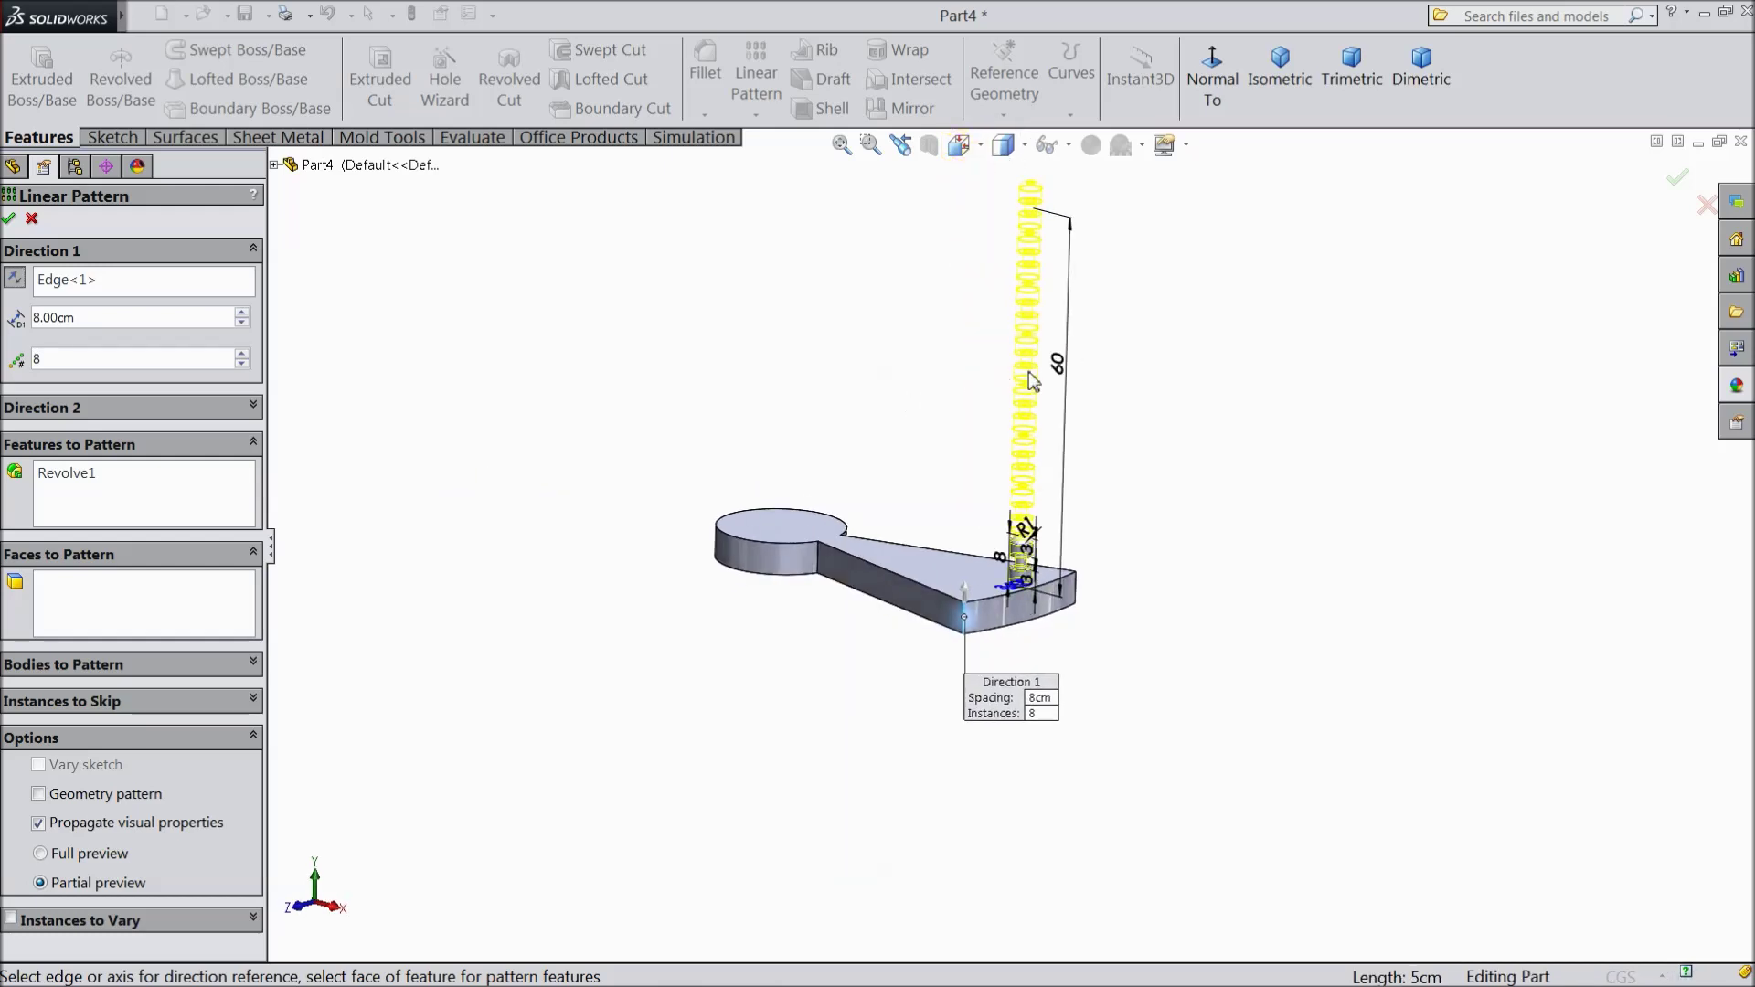
scroll(1028, 398, up, 4)
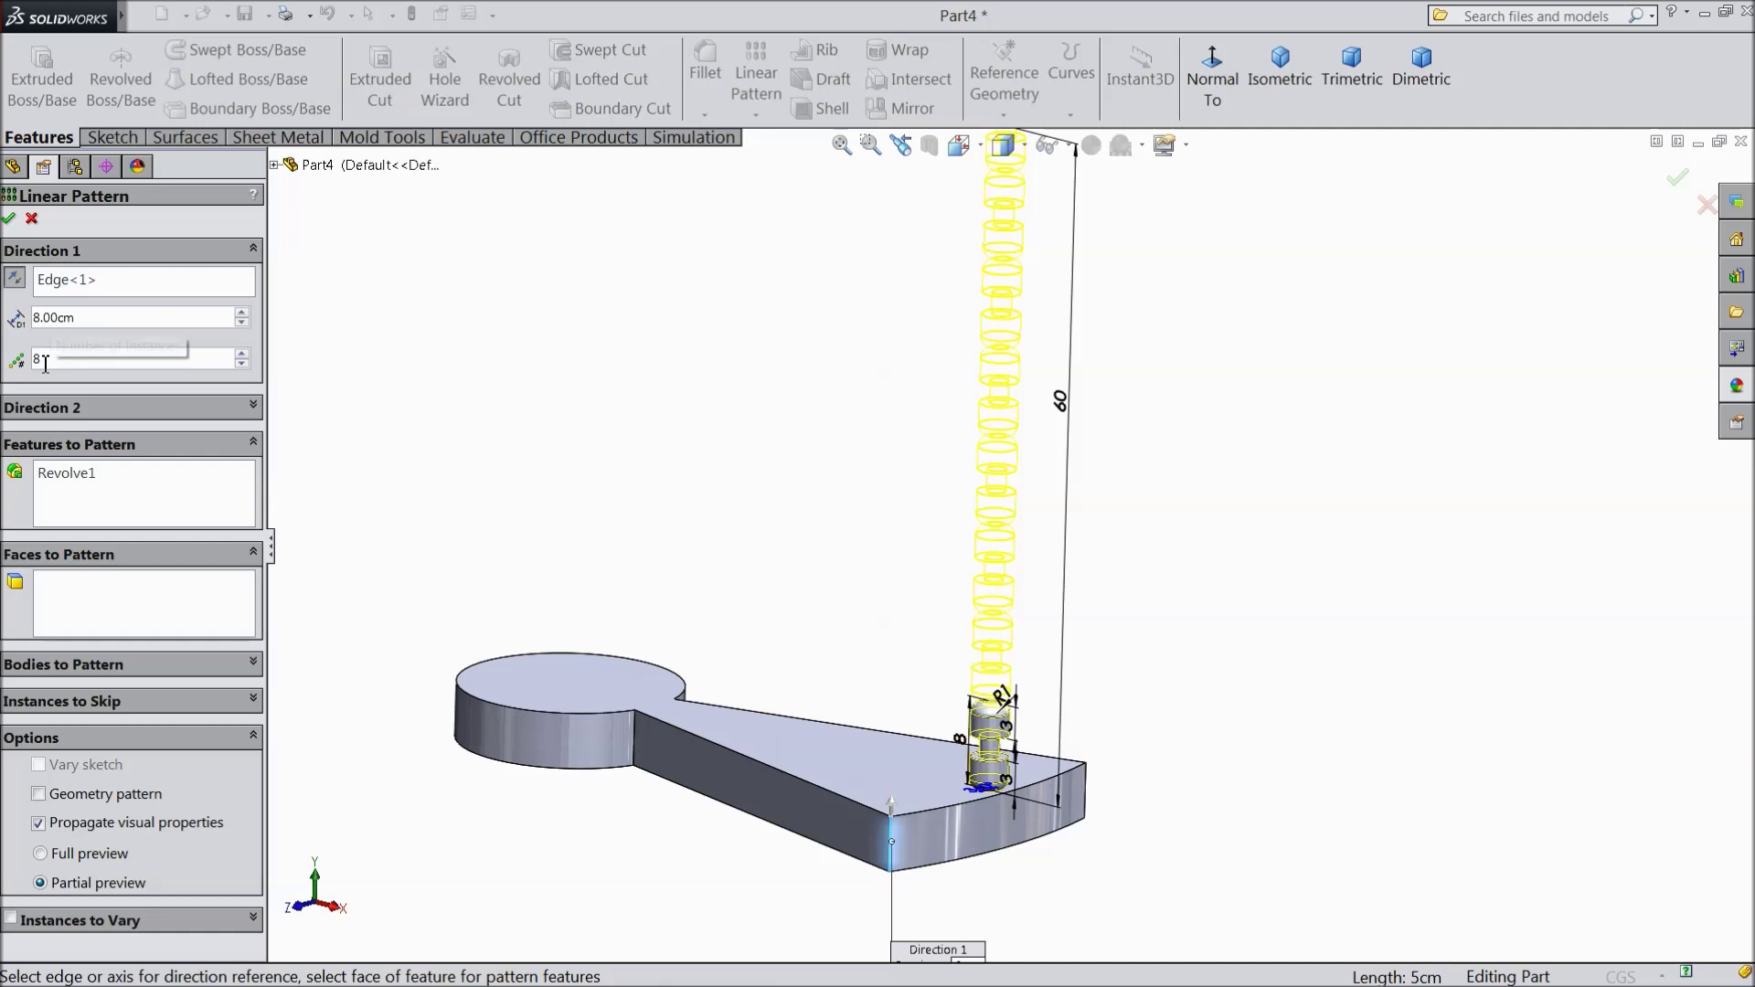
click(10, 218)
scroll(744, 548, down, 3)
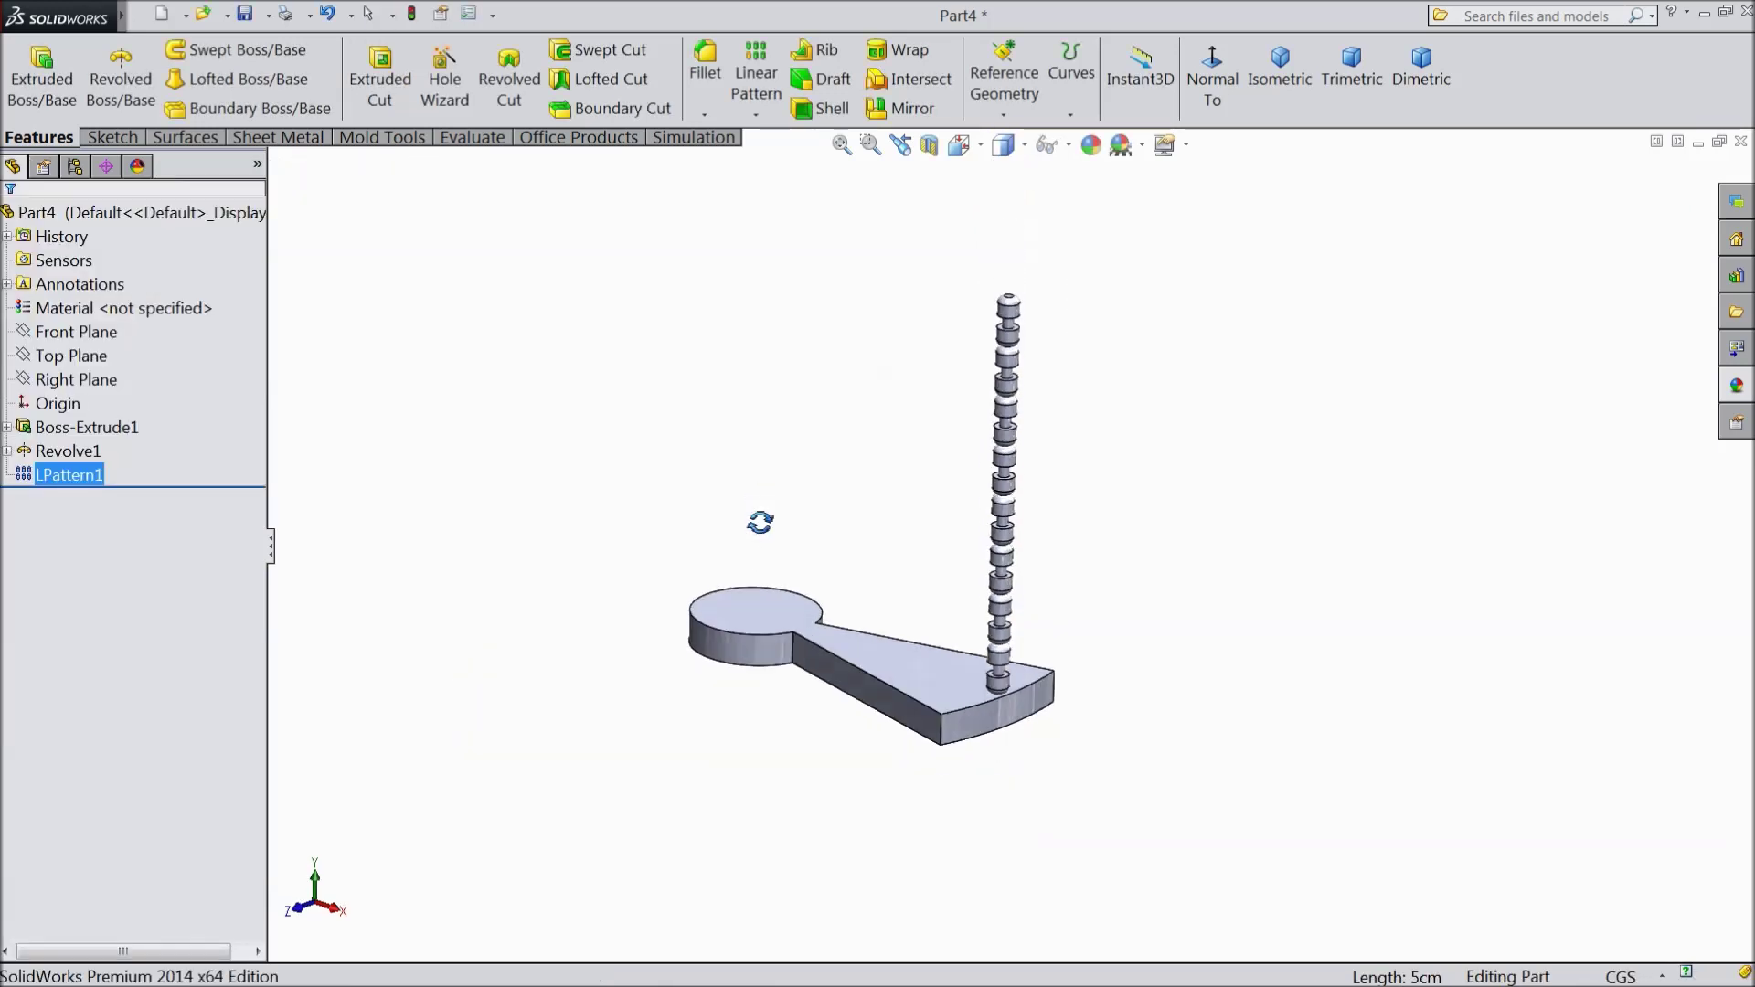
mouse_move(744, 548)
middle_down()
mouse_move(792, 473)
mouse_move(773, 496)
middle_up()
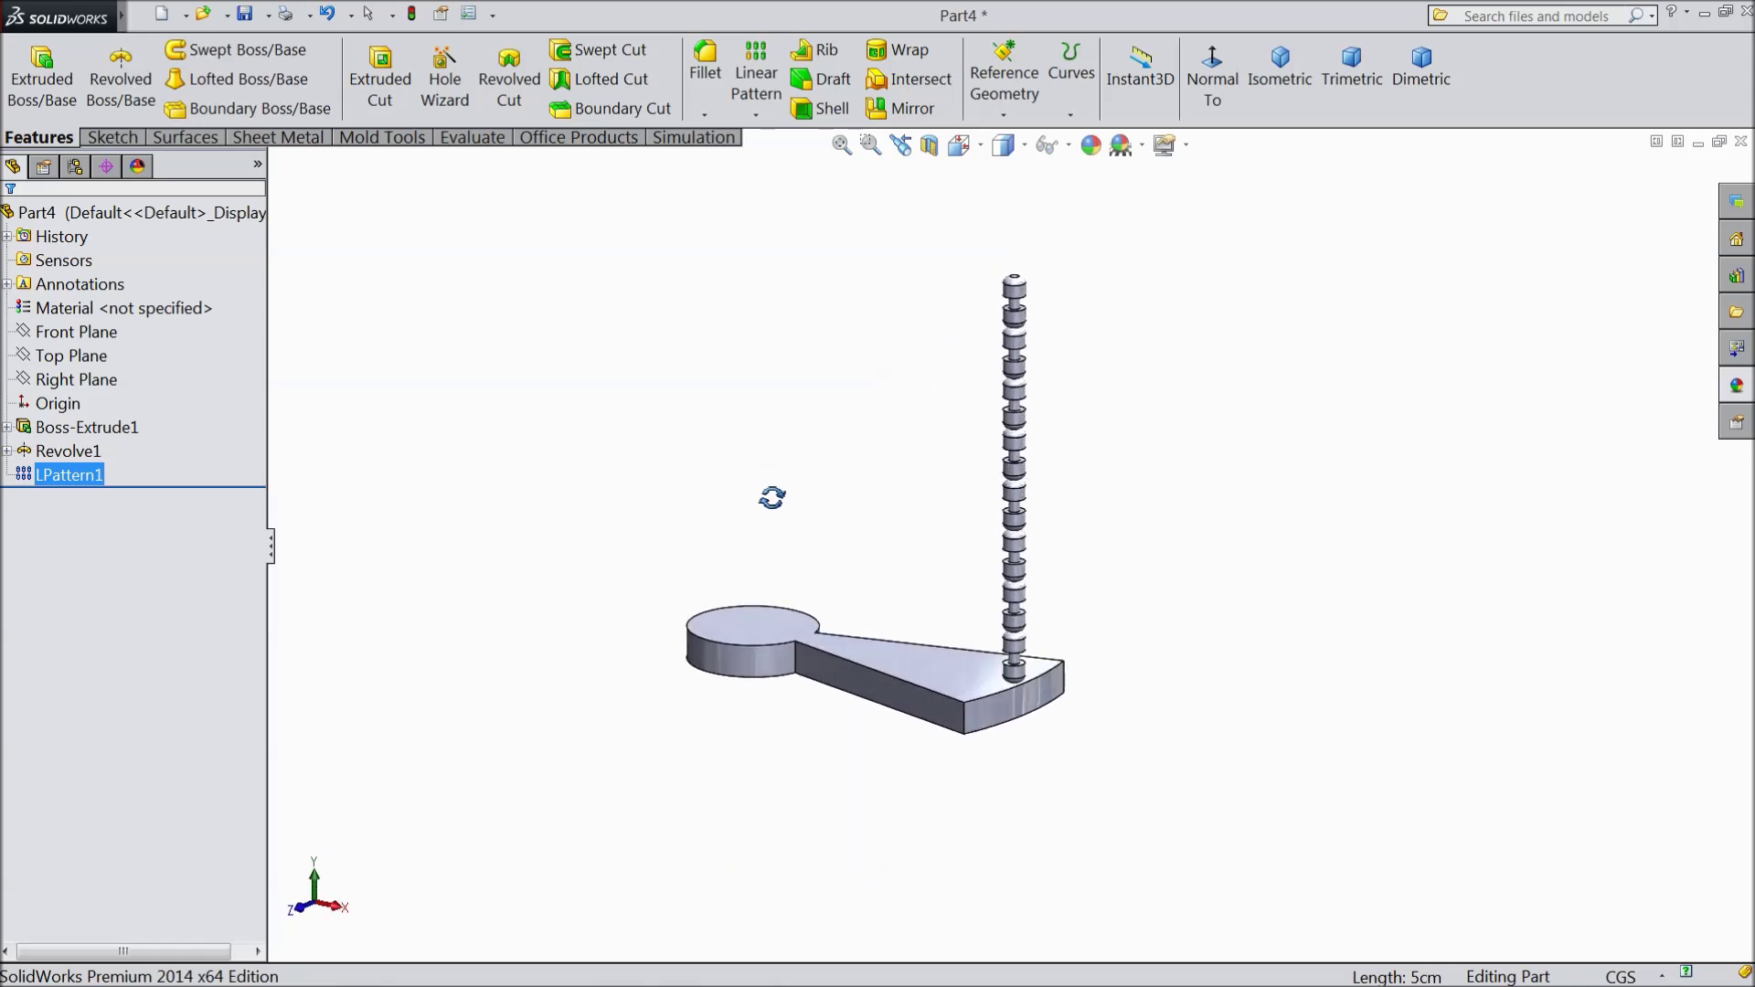
middle_drag(773, 497, 771, 510)
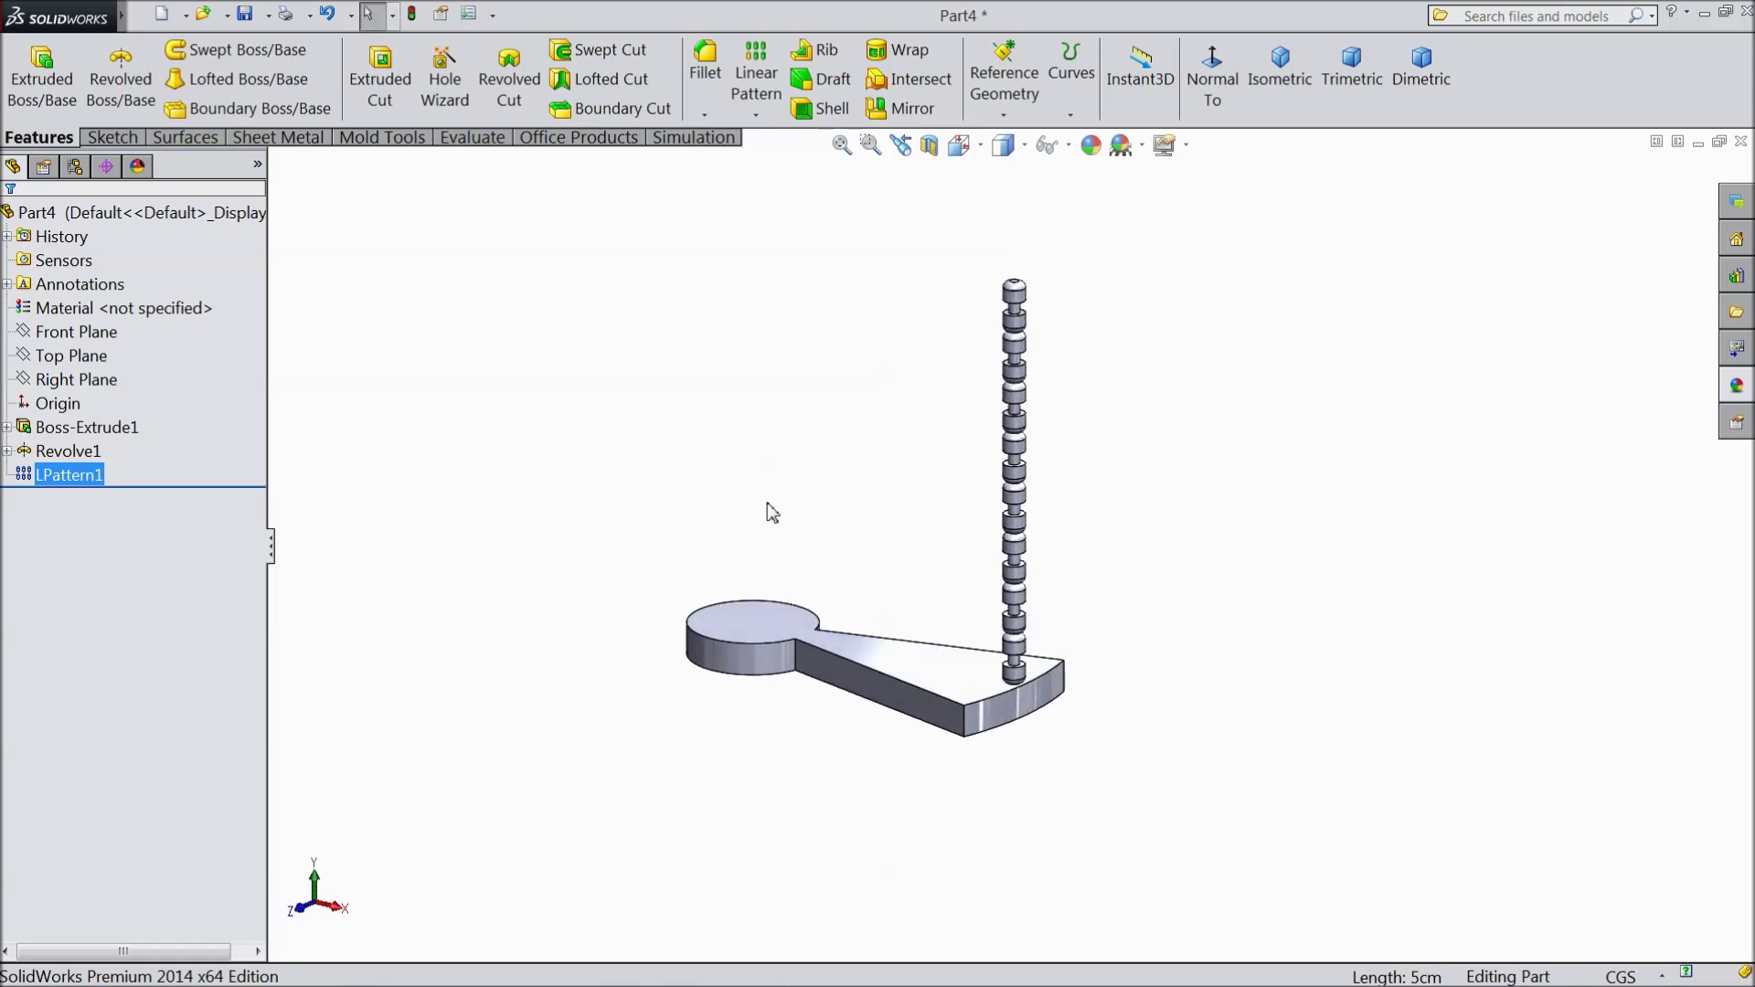
- Start a sketch on the Top Plane, viewed normal to it
click(71, 355)
click(93, 340)
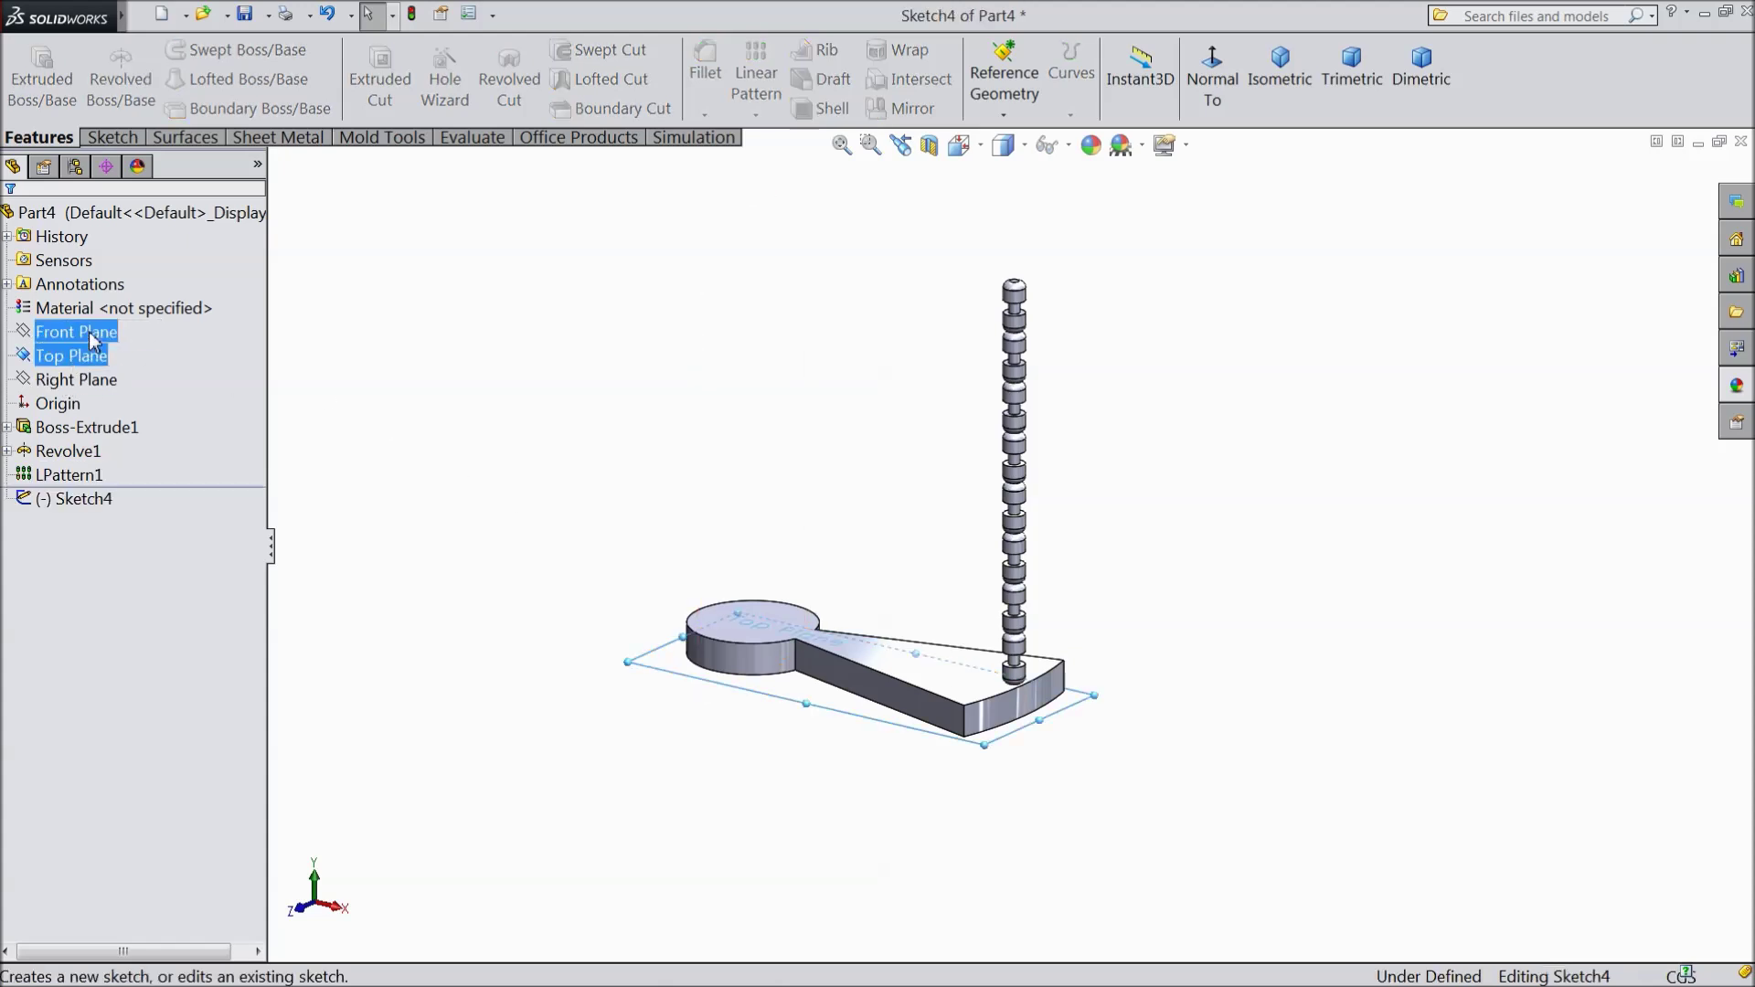
click(1213, 77)
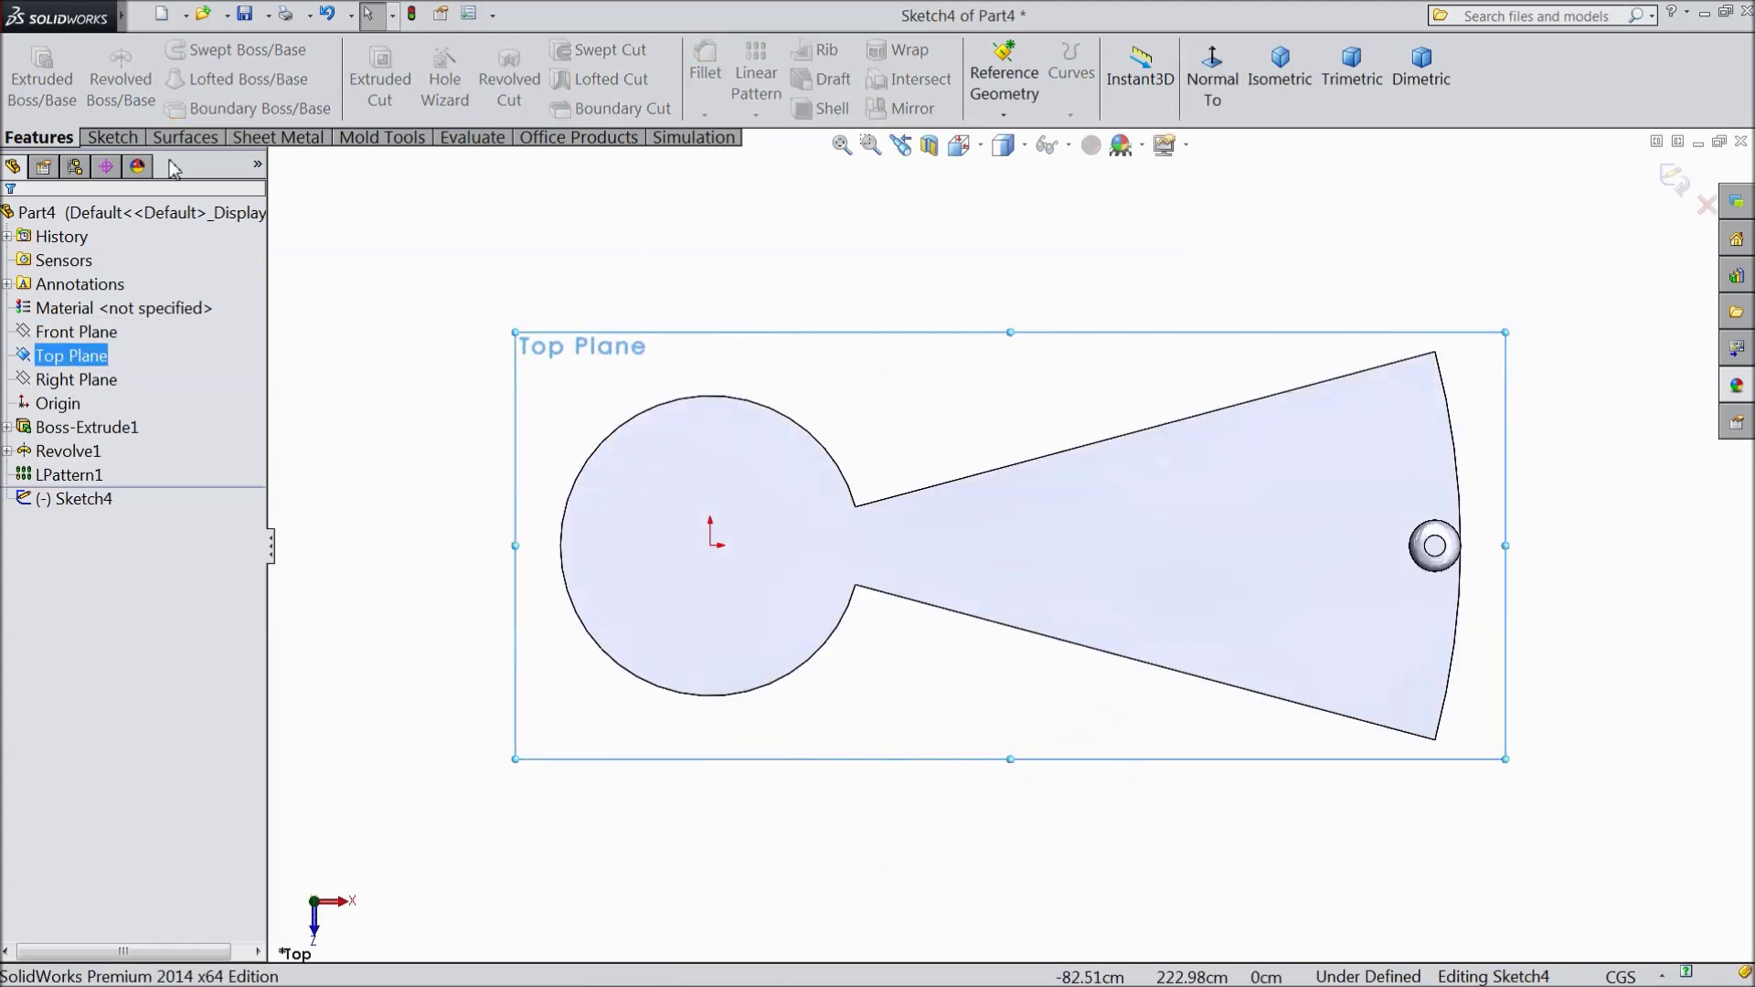
click(112, 138)
- Draw a radius-10 circle centred on the origin and exit the sketch
click(199, 49)
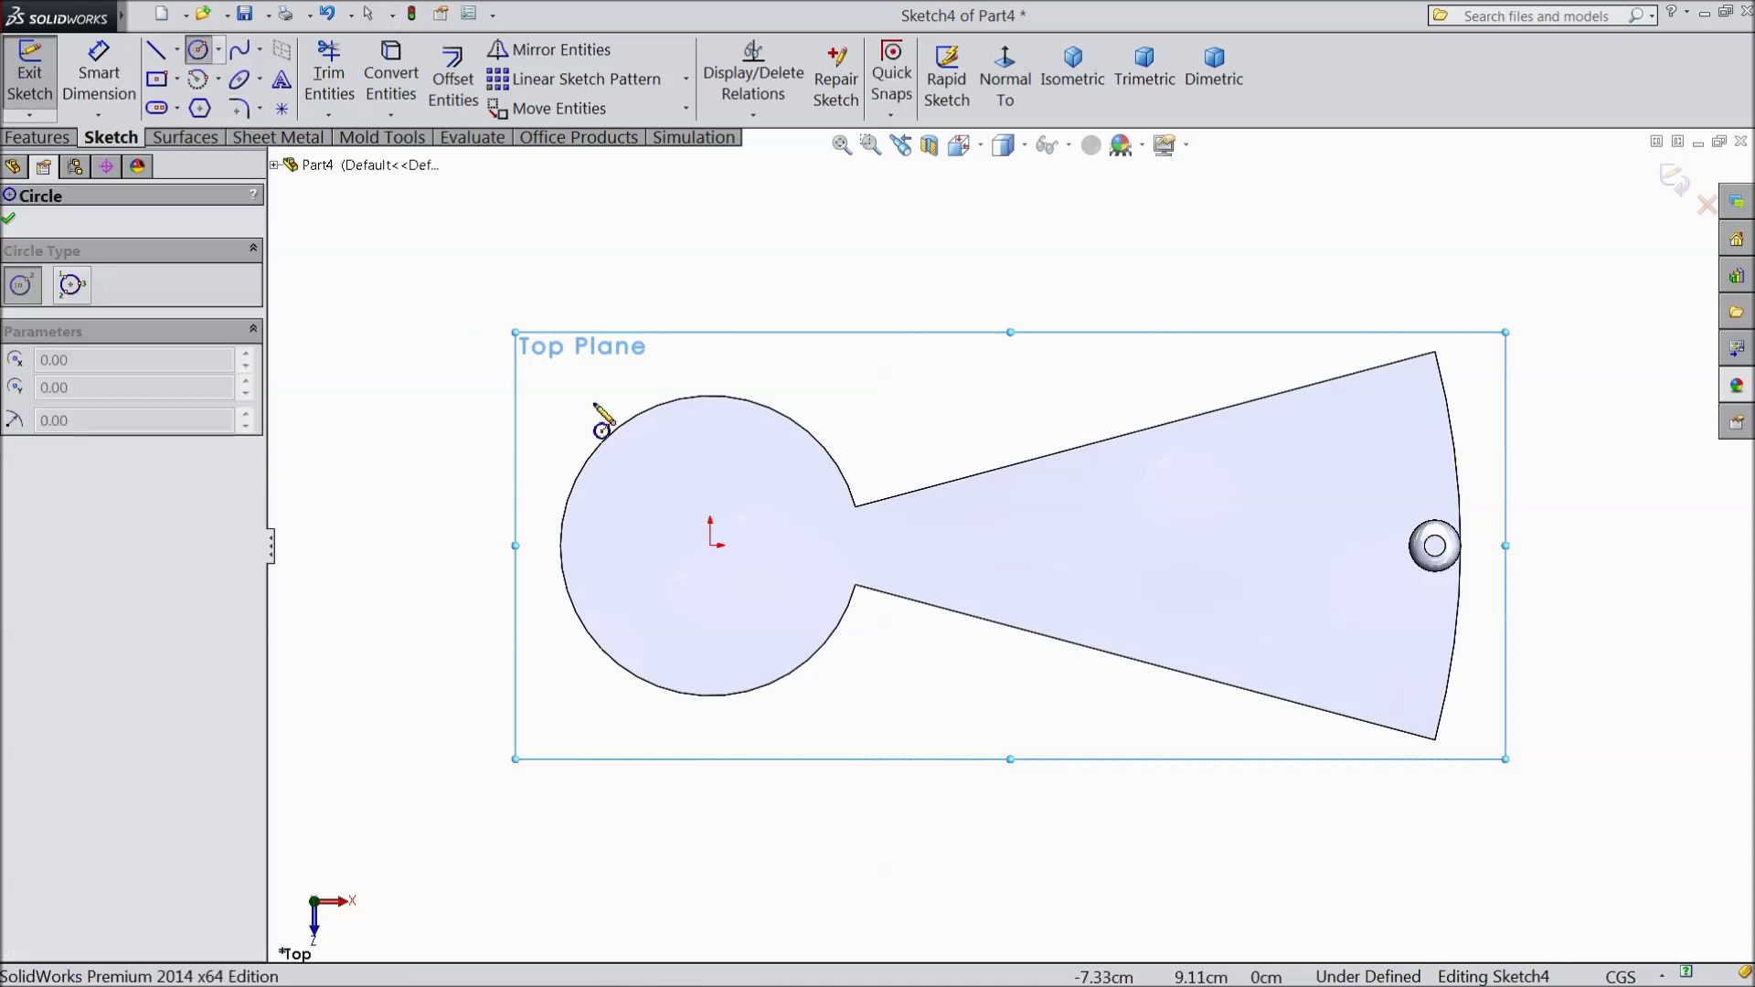
click(710, 545)
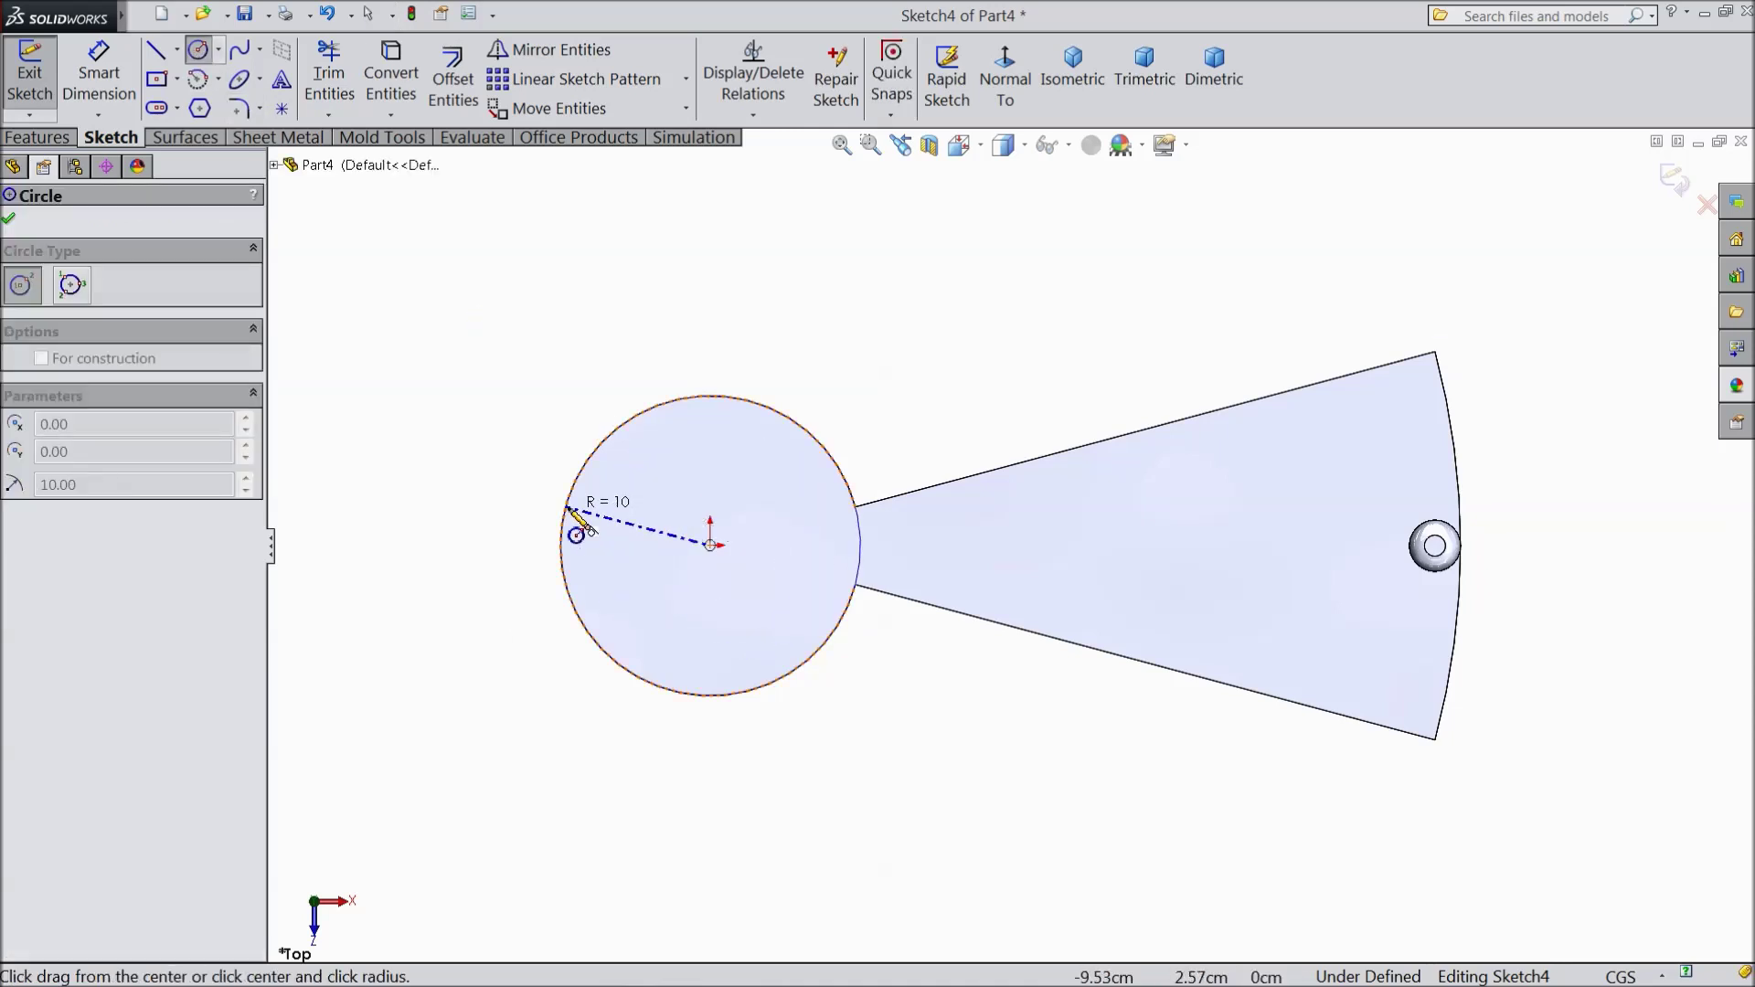
click(577, 533)
right_click(437, 177)
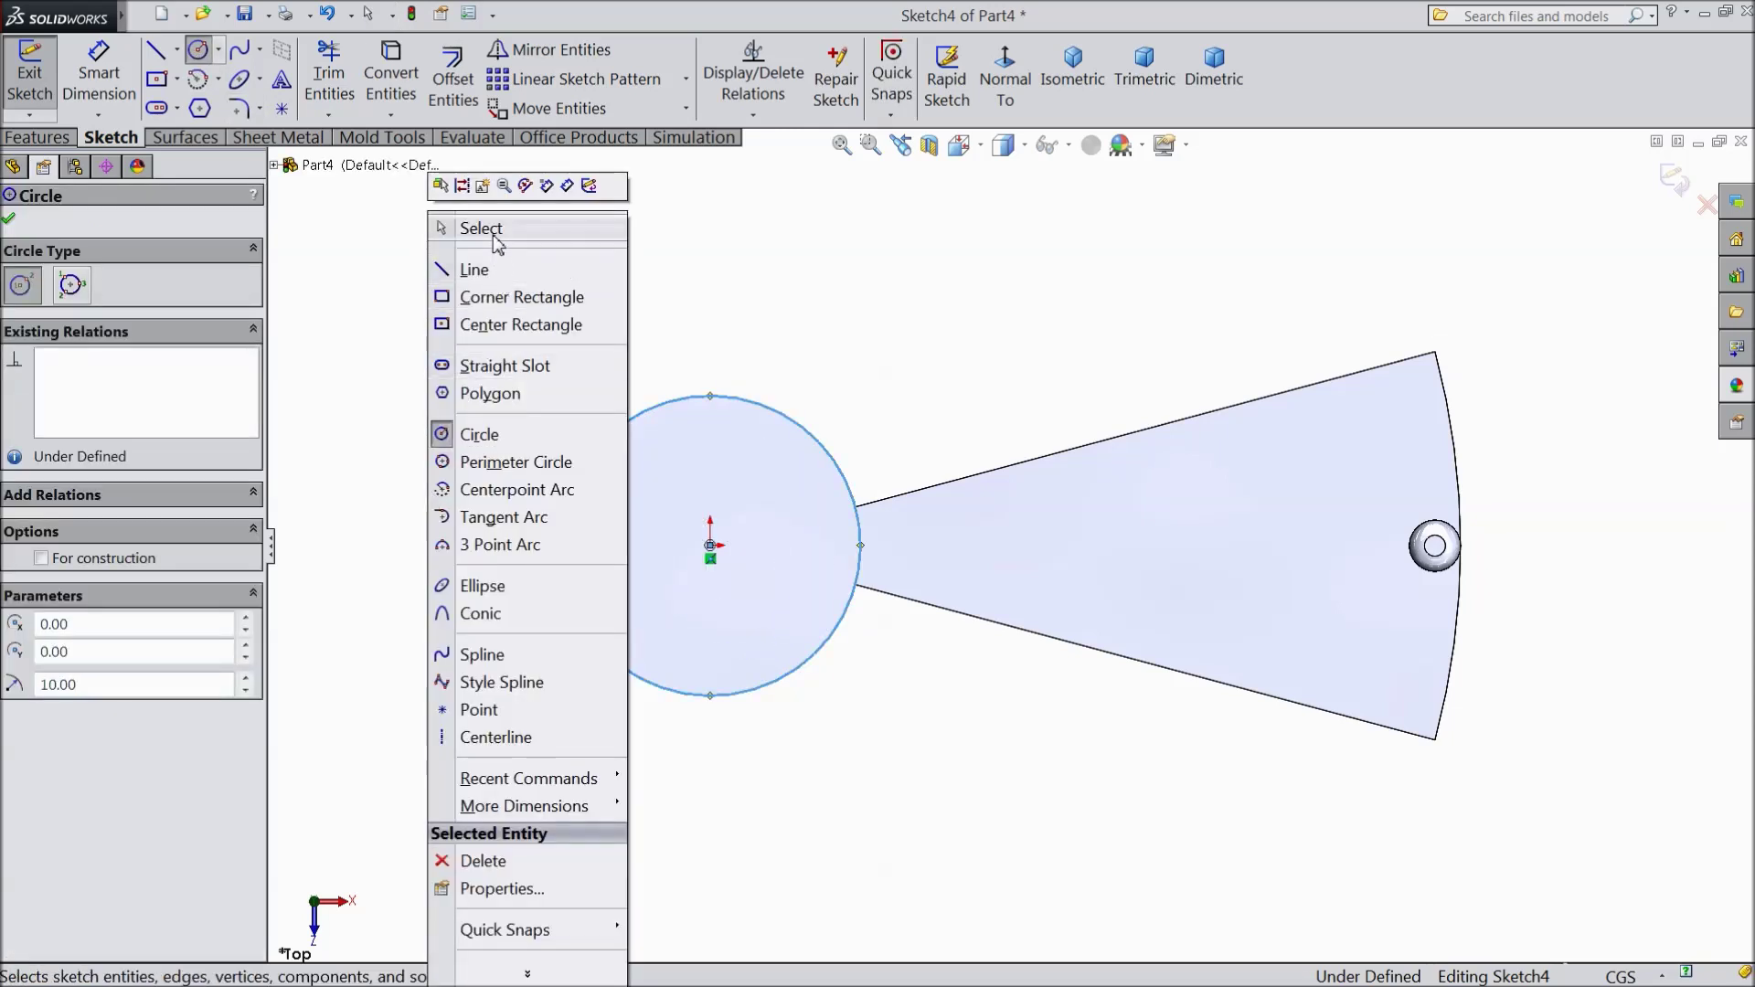
click(485, 232)
click(1674, 178)
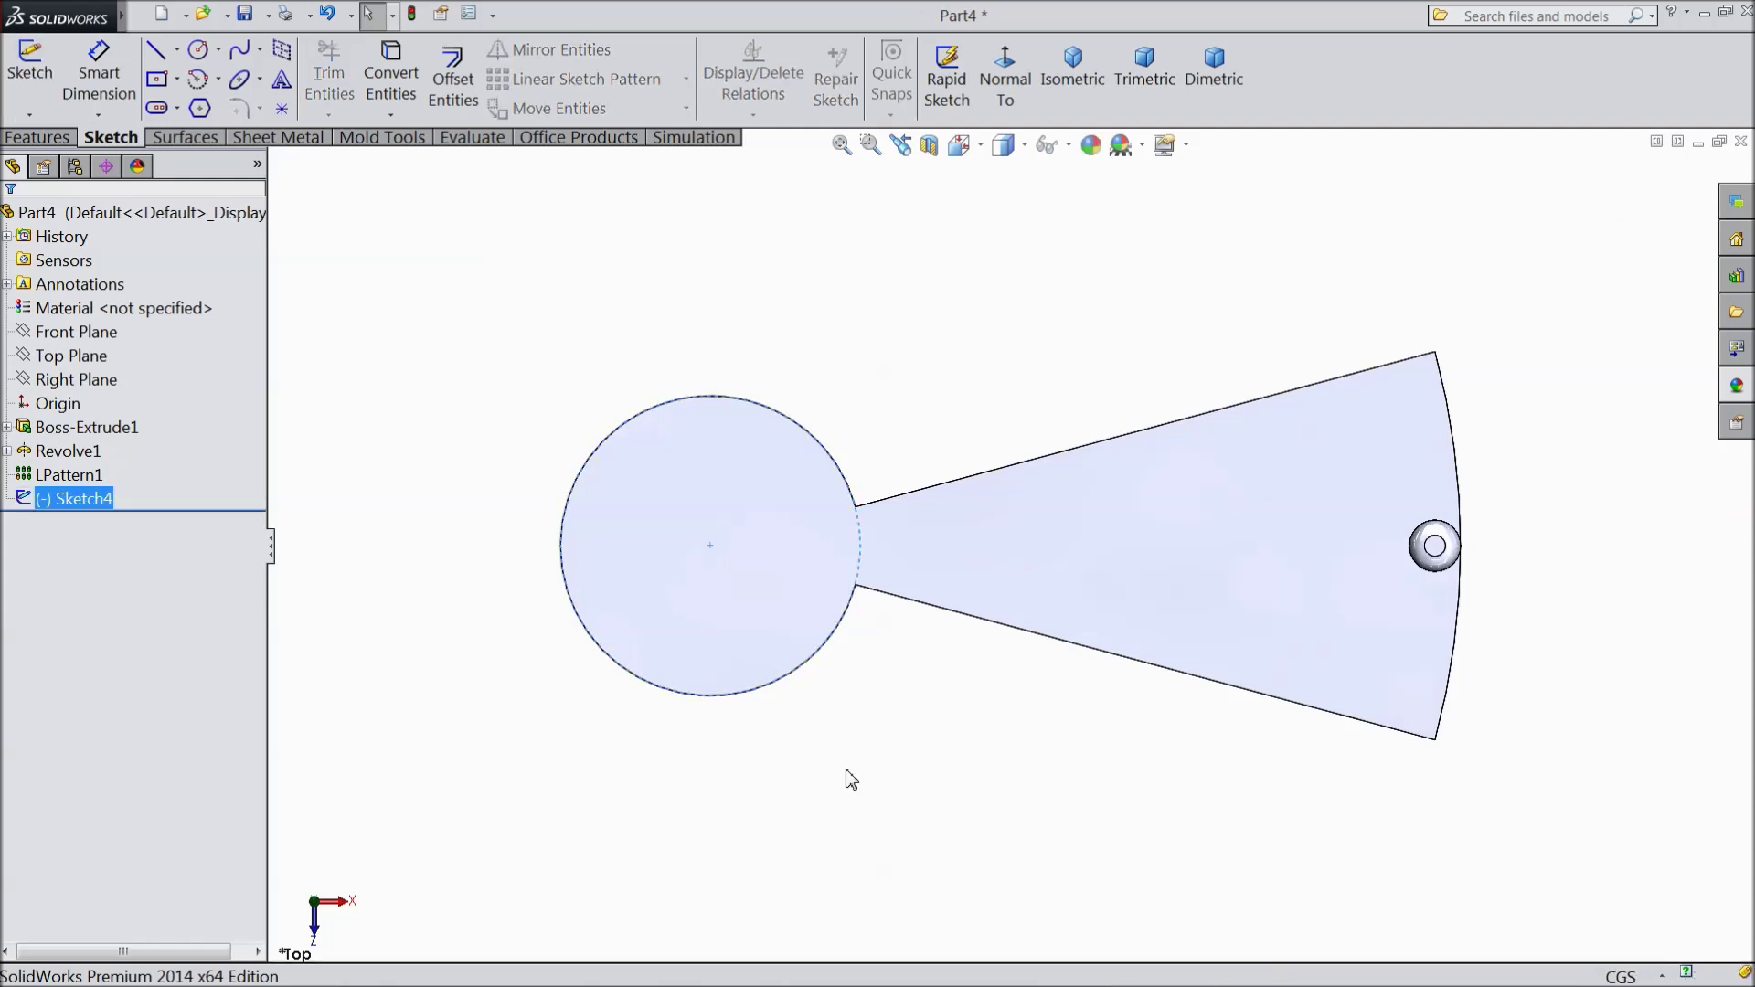
middle_drag(844, 656, 797, 646)
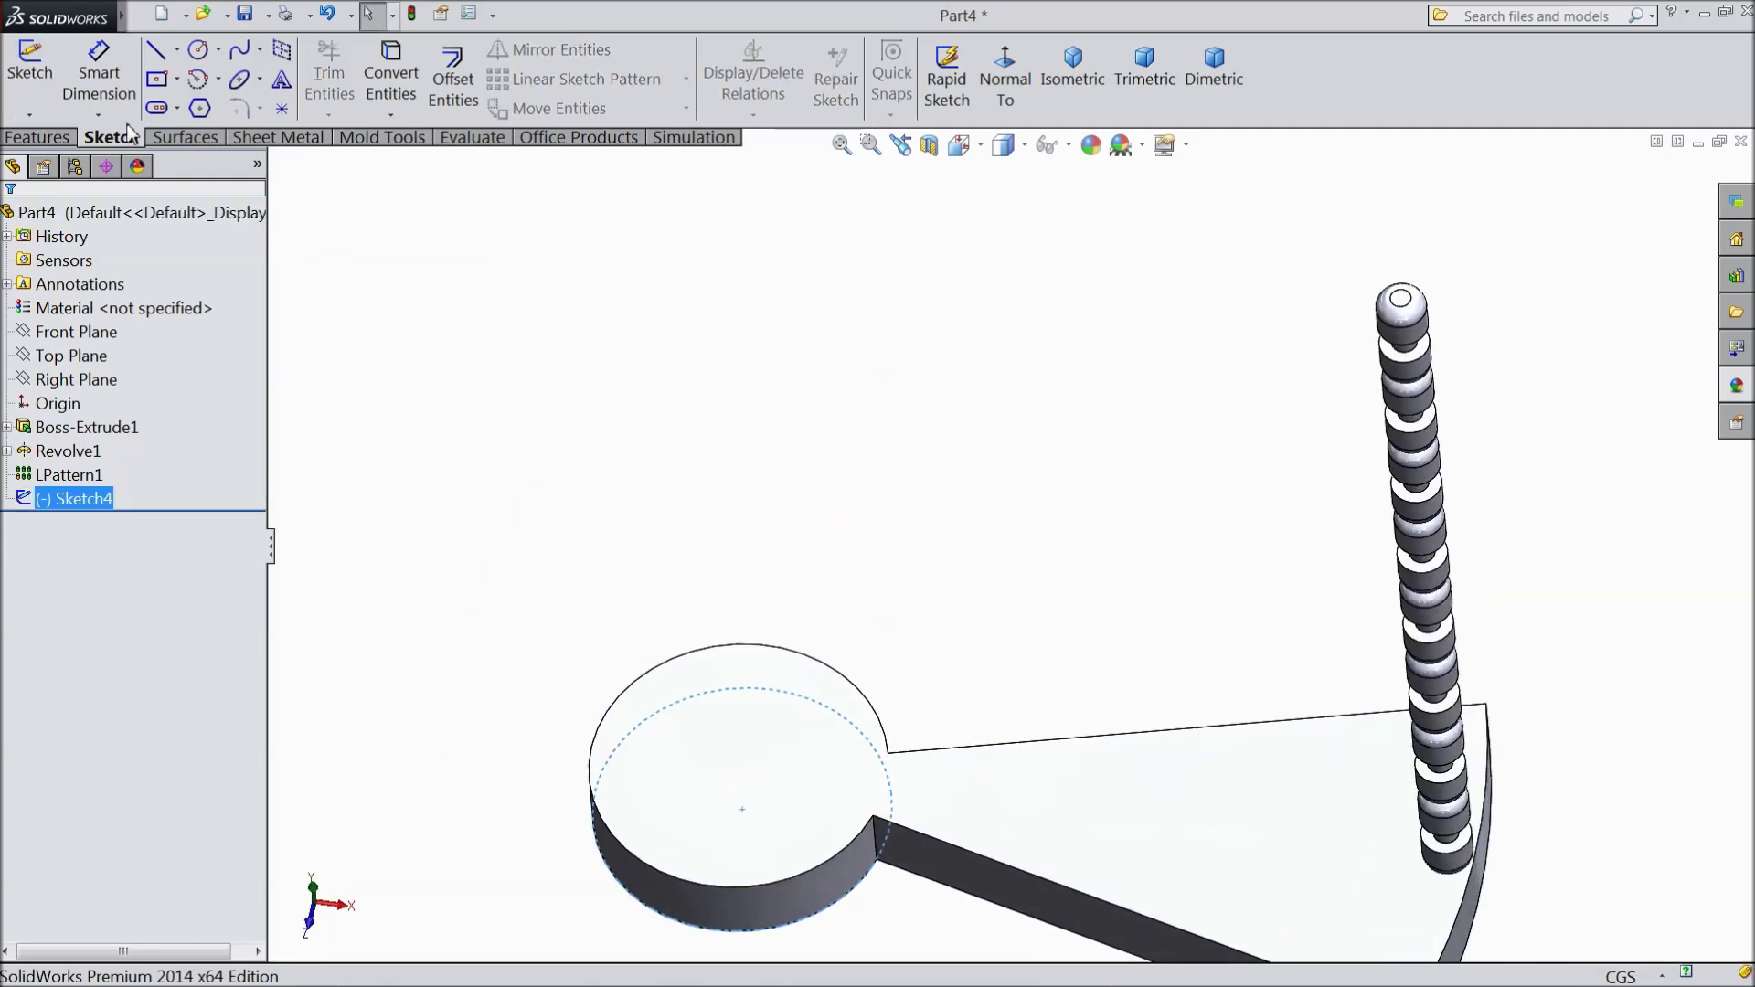
- Create a clockwise helix on Sketch4: 20 cm pitch, 9.25 revolutions, 45° start angle
click(38, 138)
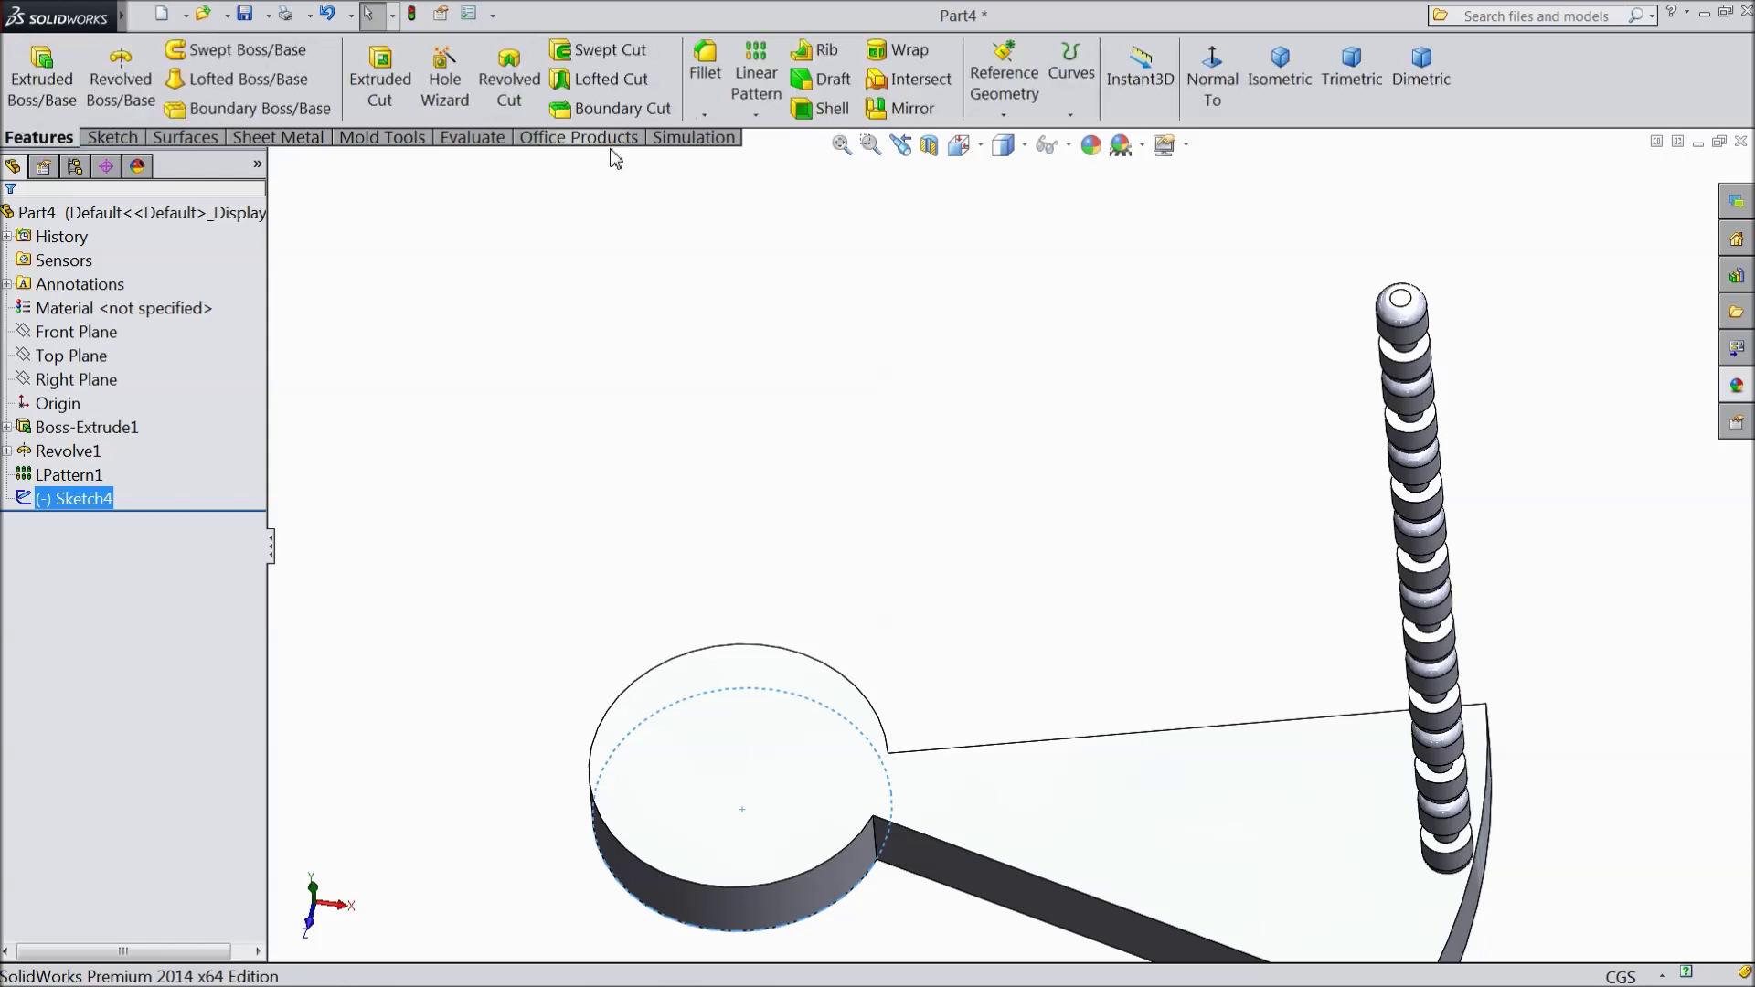
click(1071, 116)
click(1124, 285)
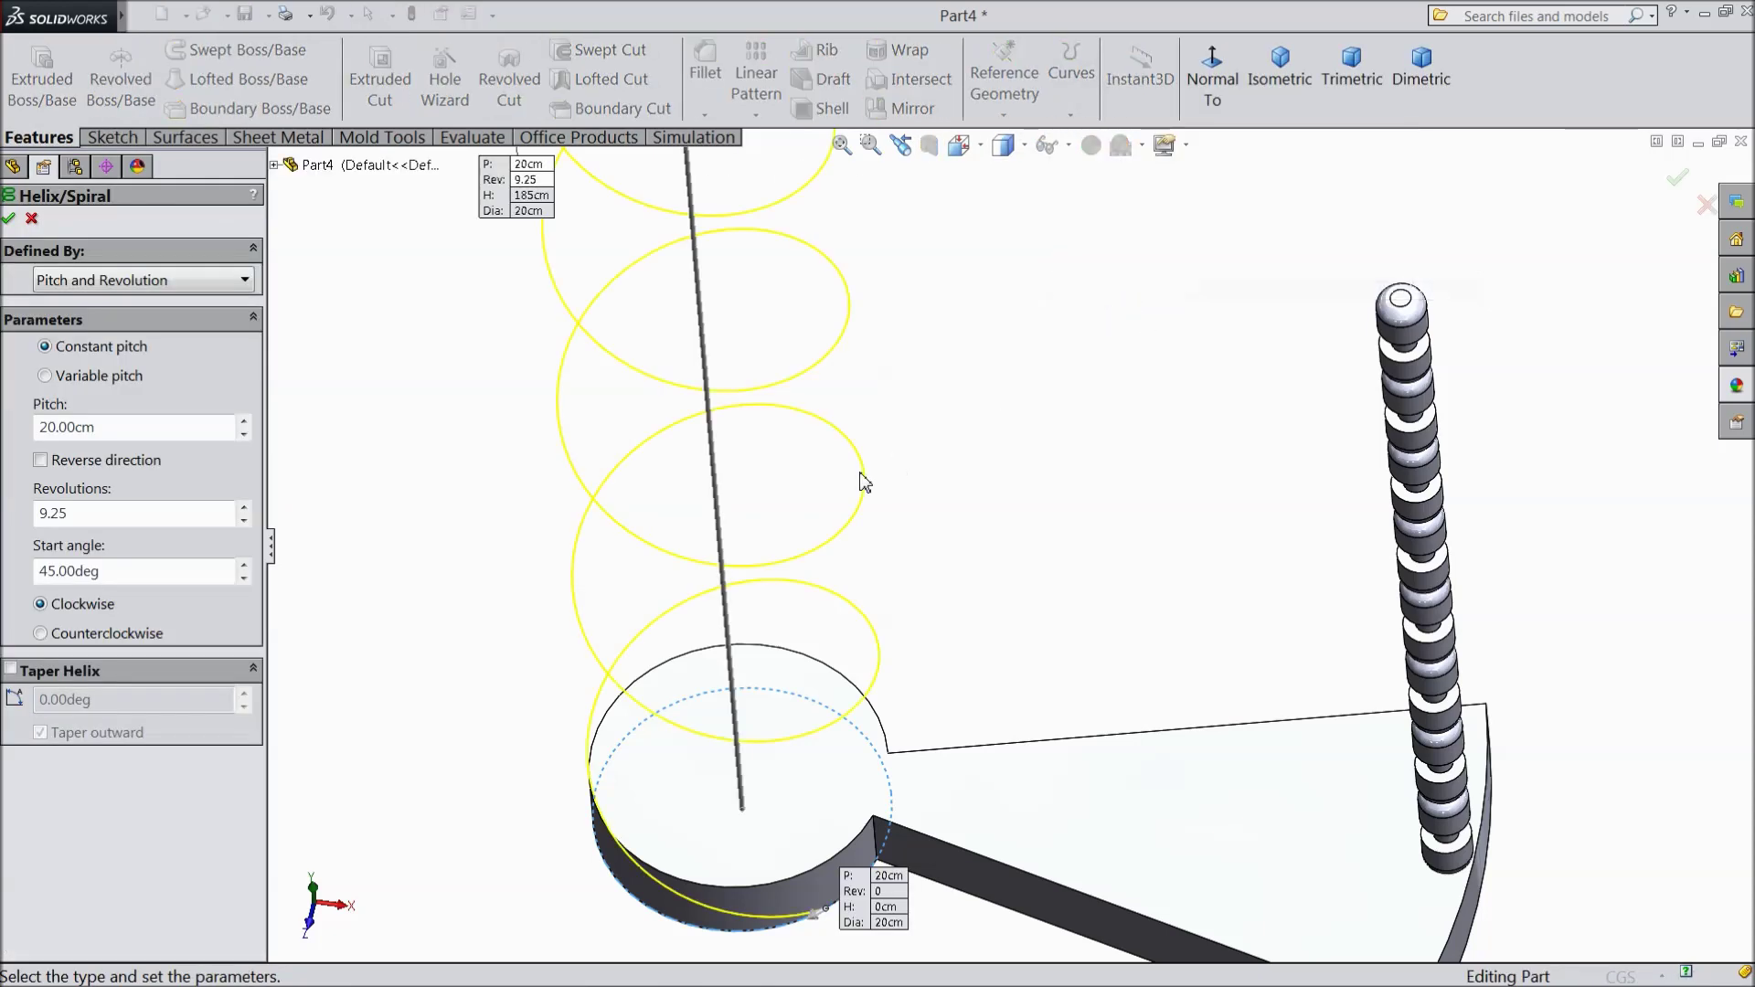
scroll(864, 480, down, 1)
scroll(799, 483, down, 1)
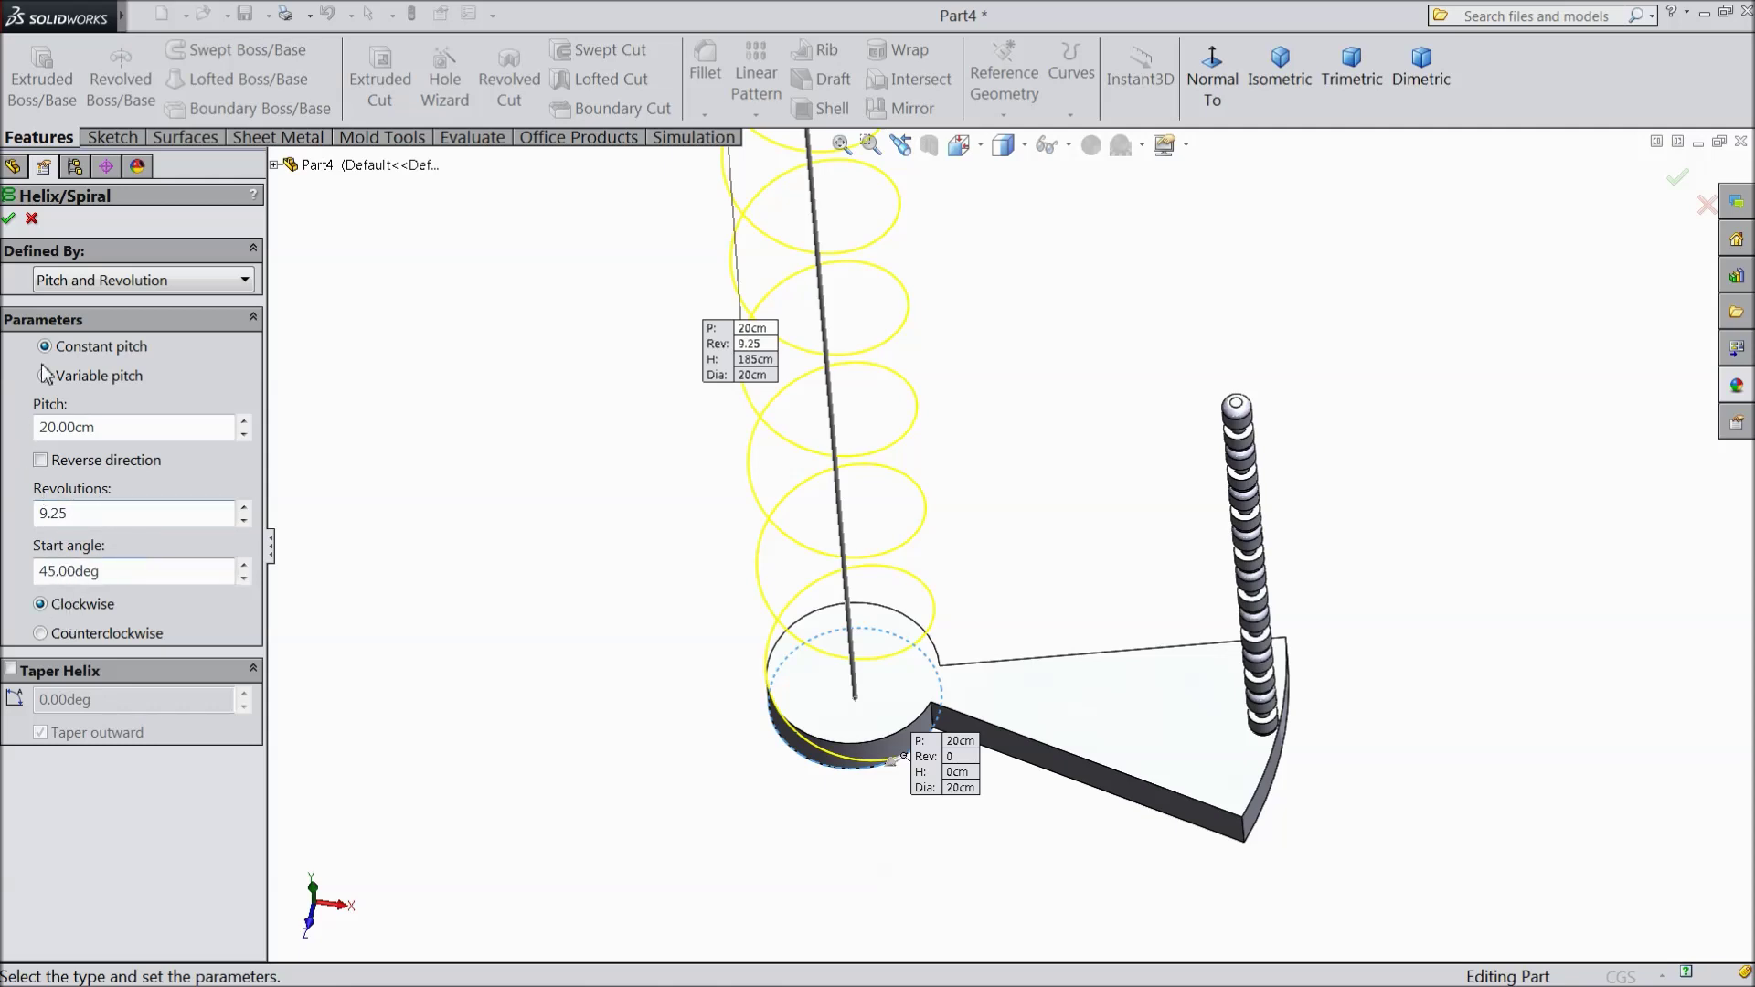
click(10, 221)
scroll(604, 549, down, 3)
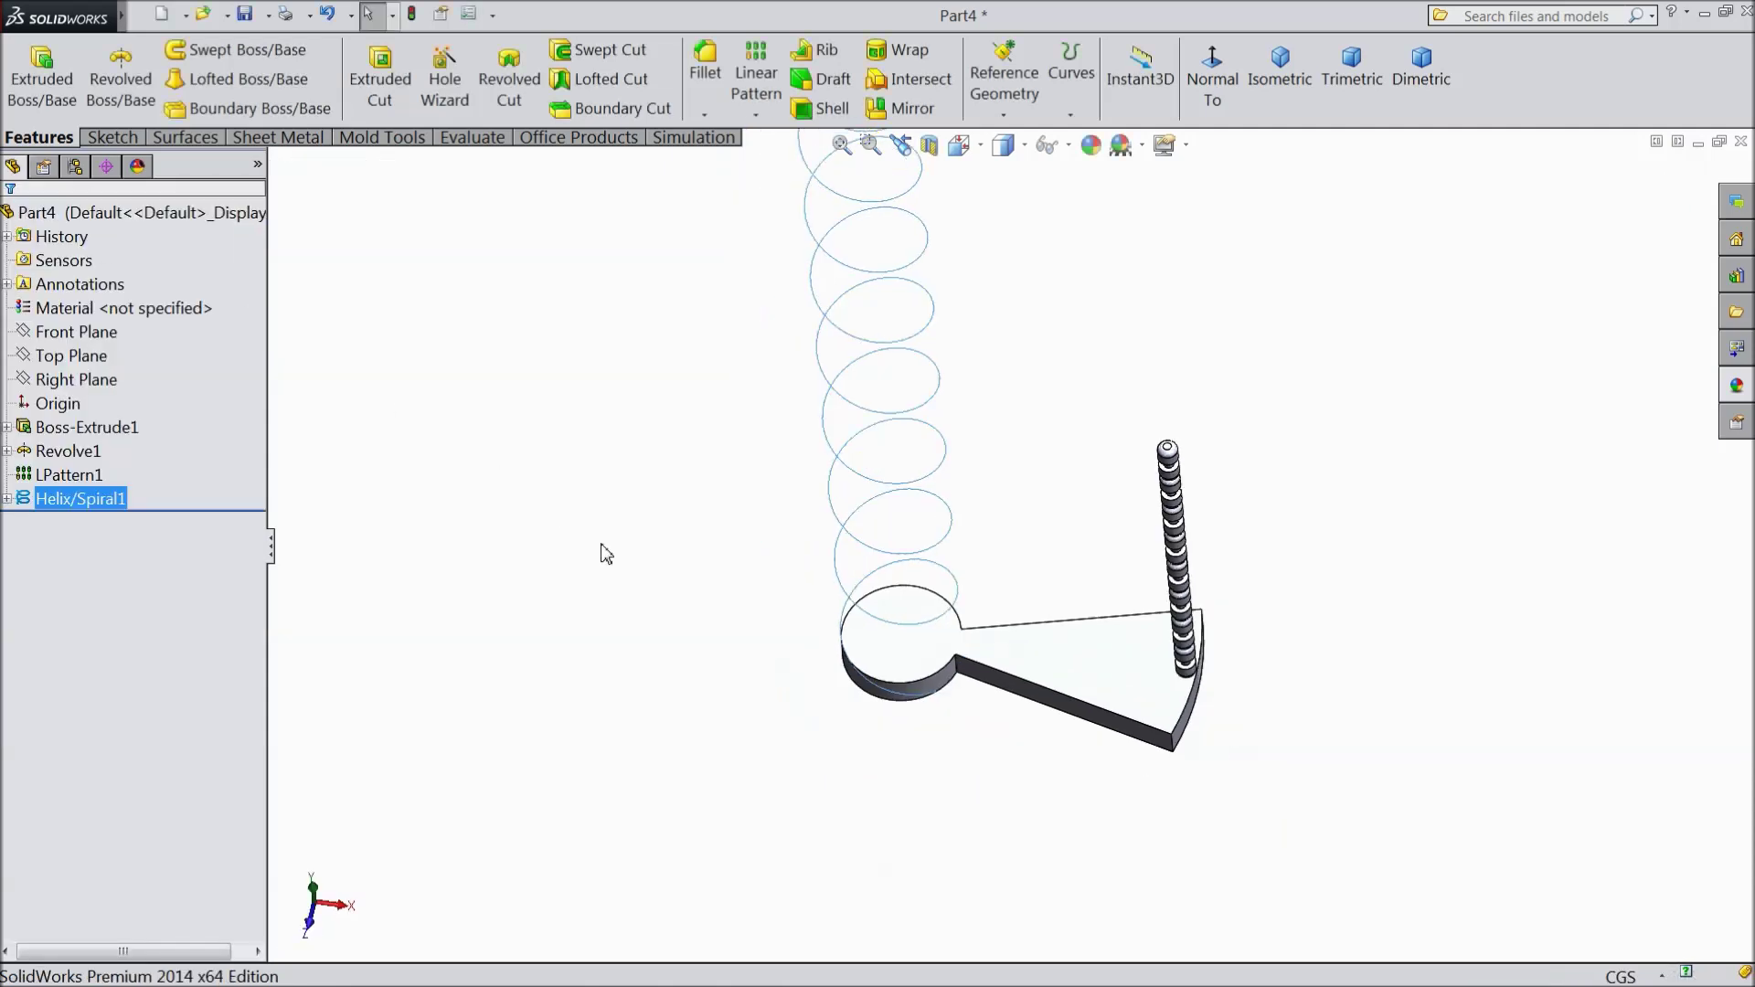
scroll(686, 631, down, 3)
scroll(713, 450, down, 2)
scroll(1009, 423, up, 2)
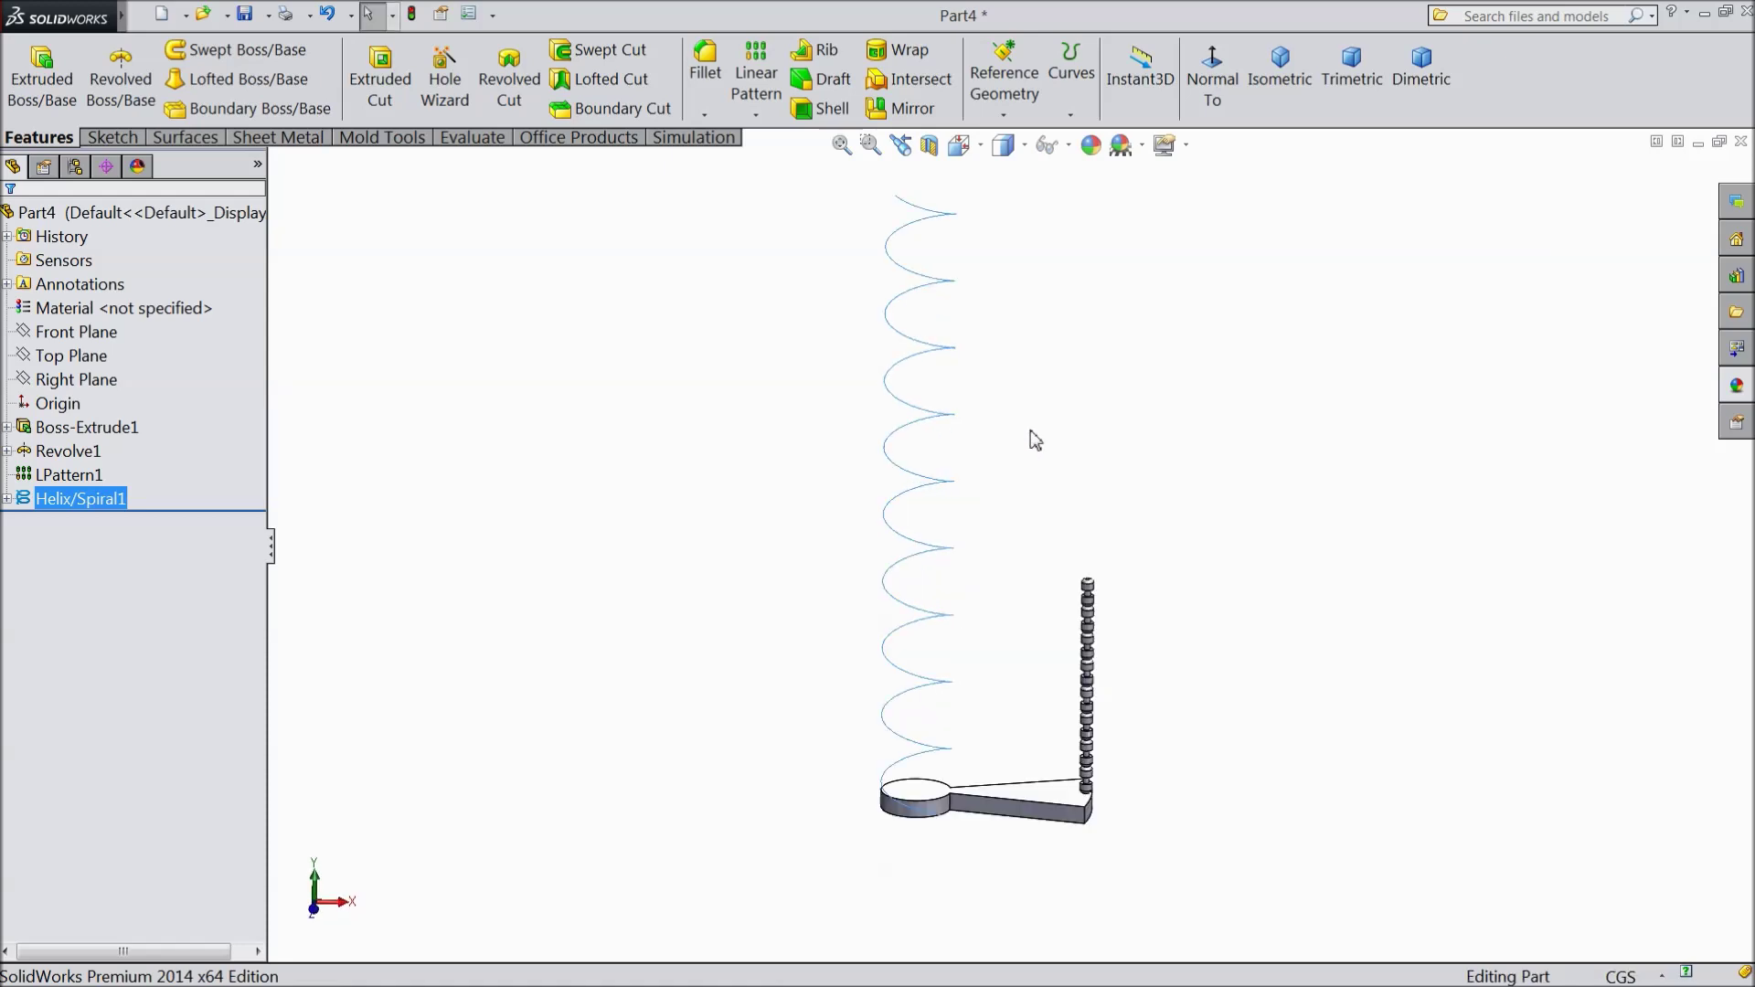
scroll(1031, 457, up, 2)
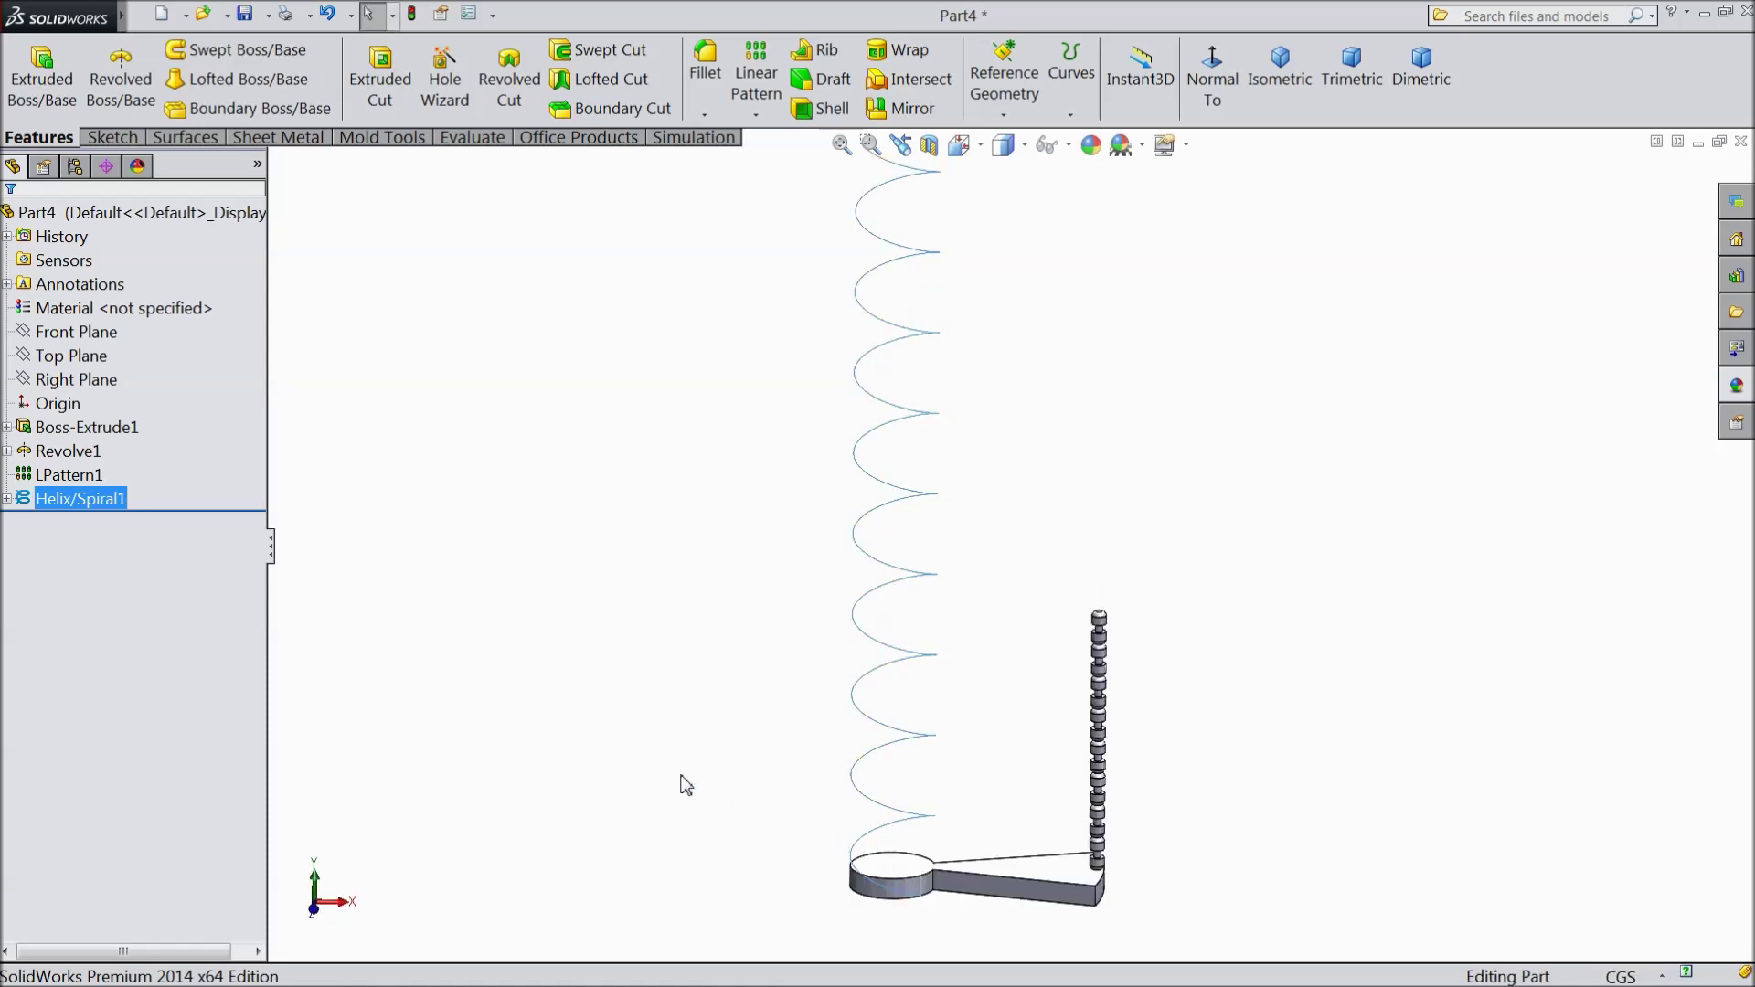
click(9, 499)
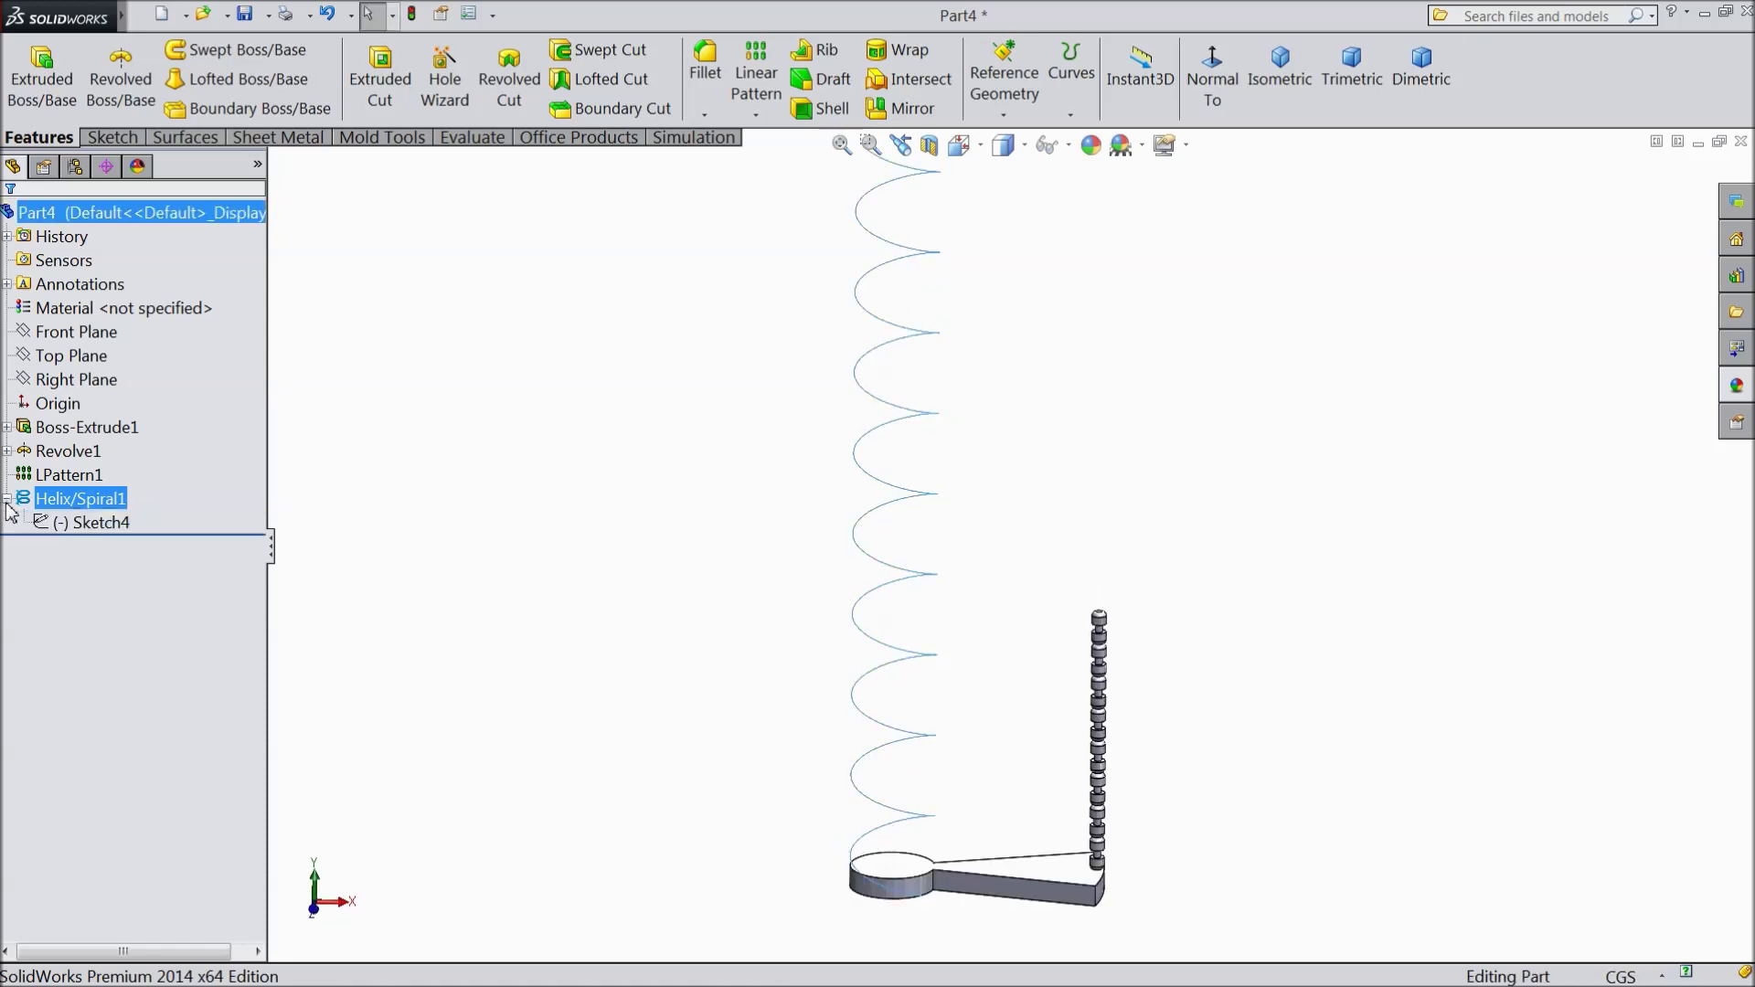
click(100, 523)
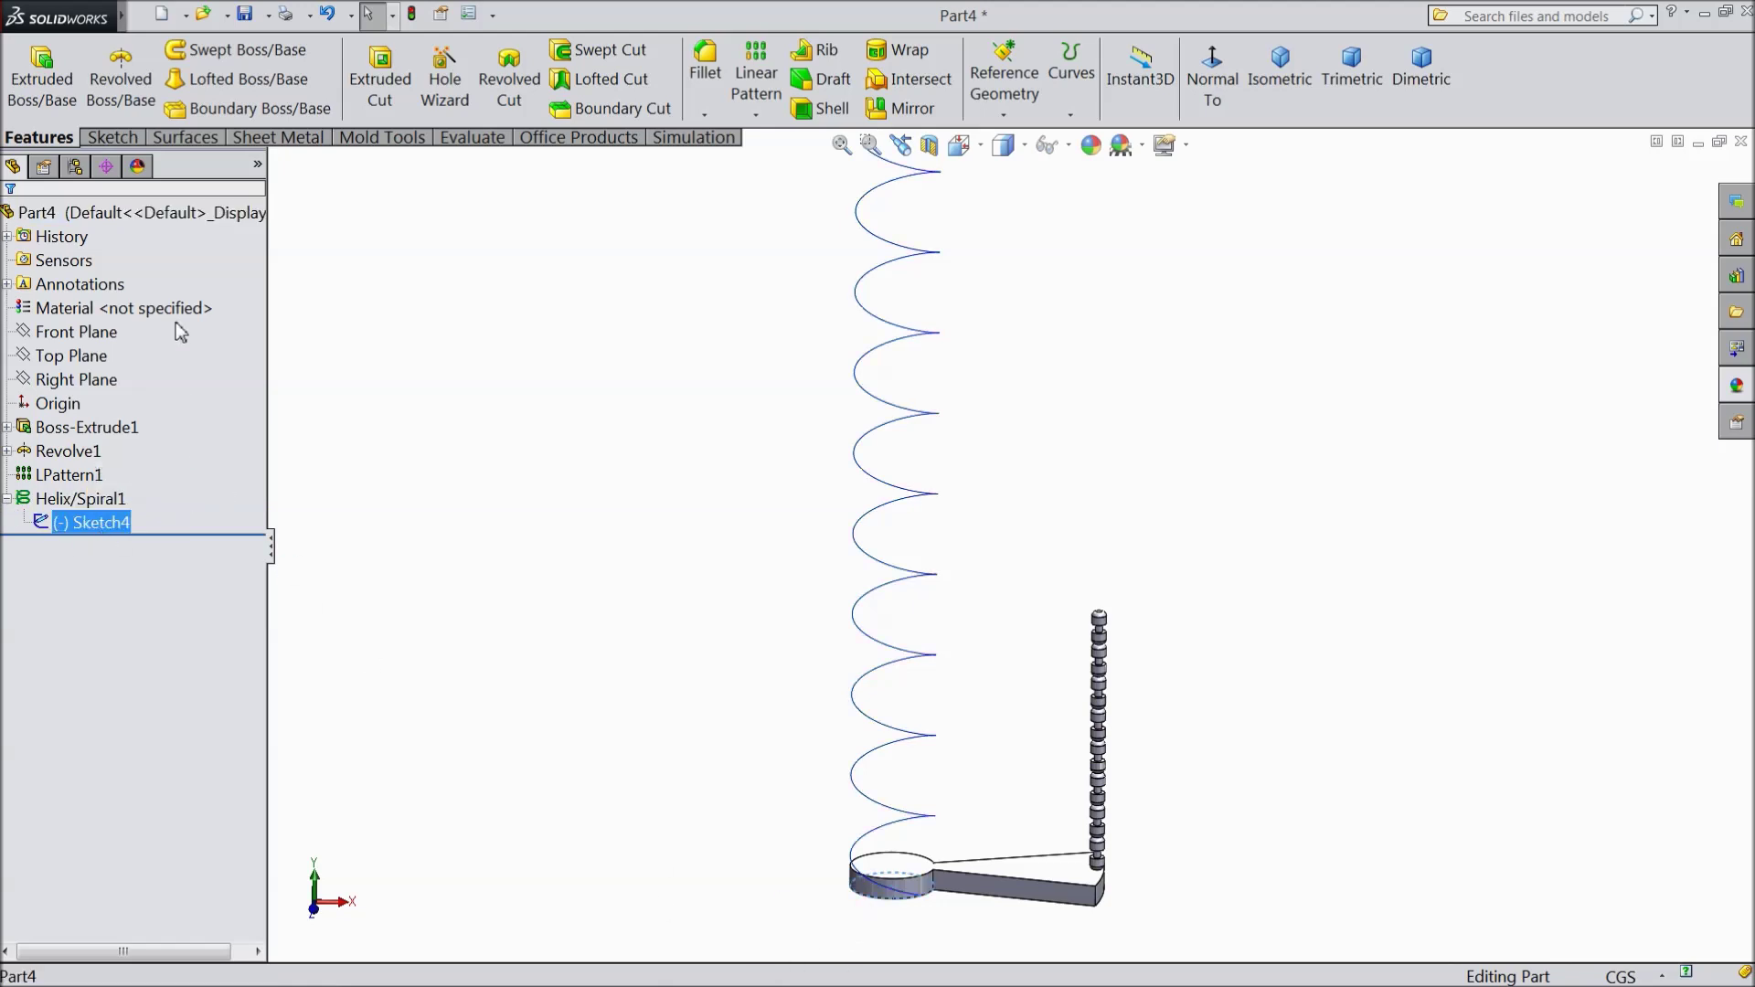
- Extrude the circle sketch 190 cm as the Surface-Extrude1 cylinder
click(185, 137)
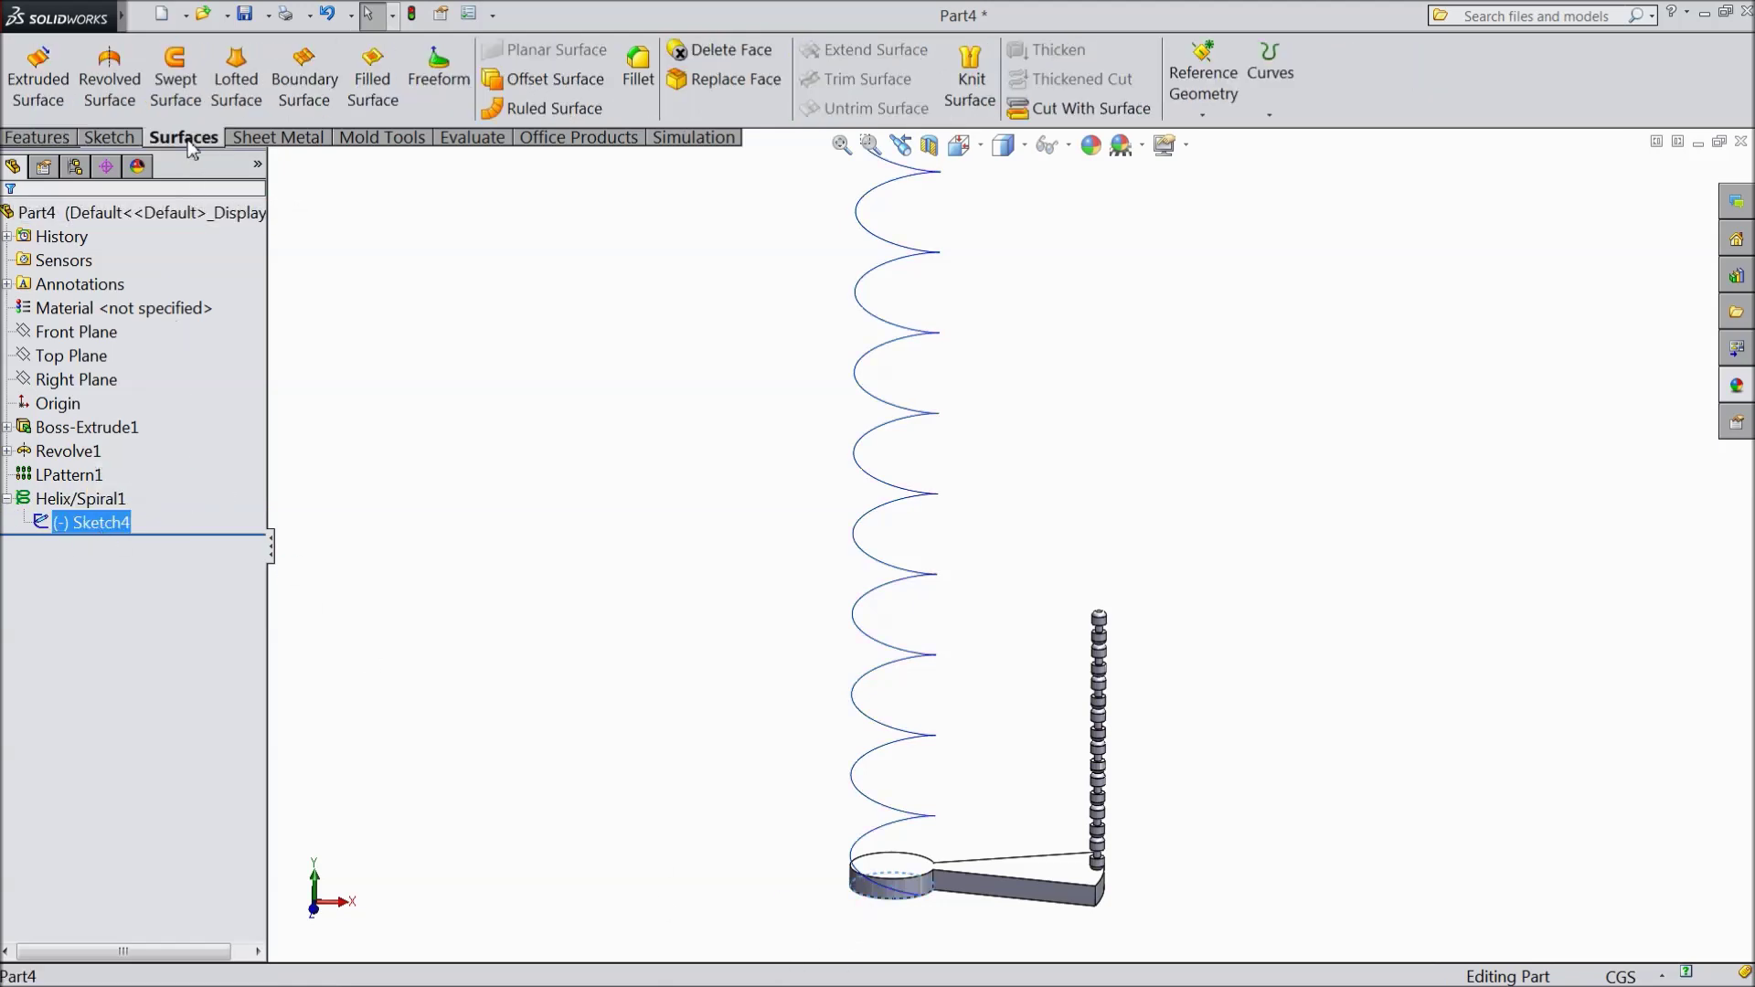
click(37, 75)
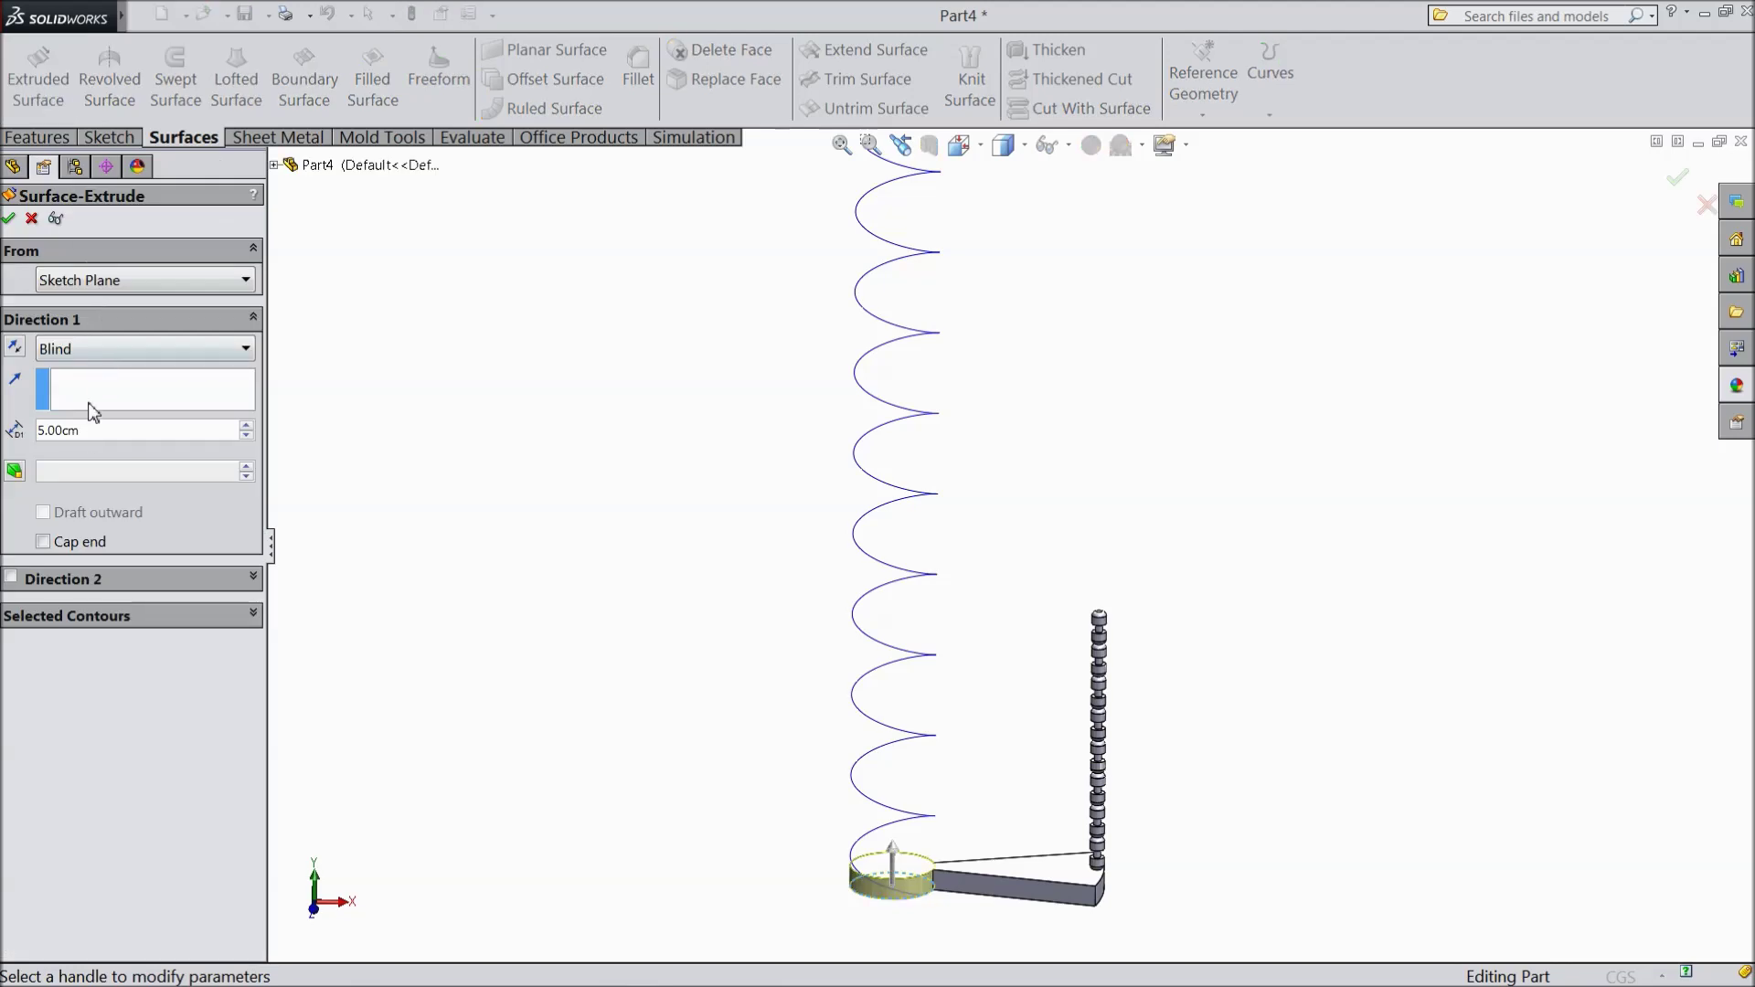
drag(88, 430, 22, 434)
text(190)
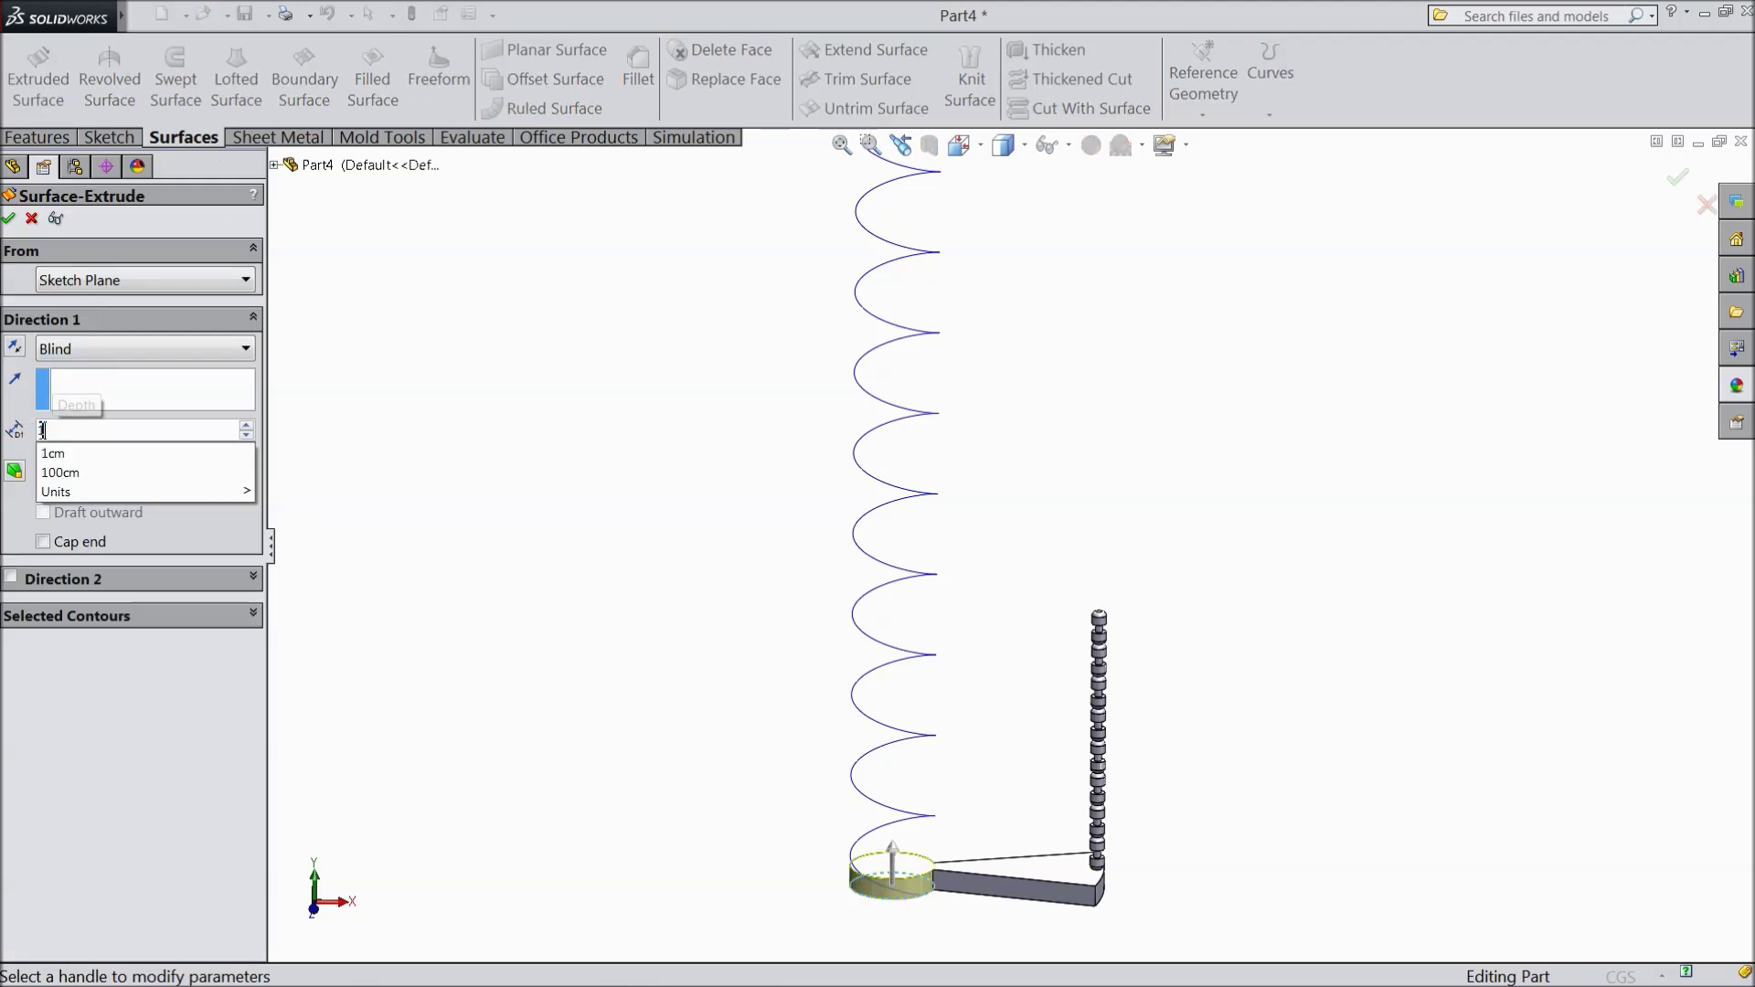
key(Return)
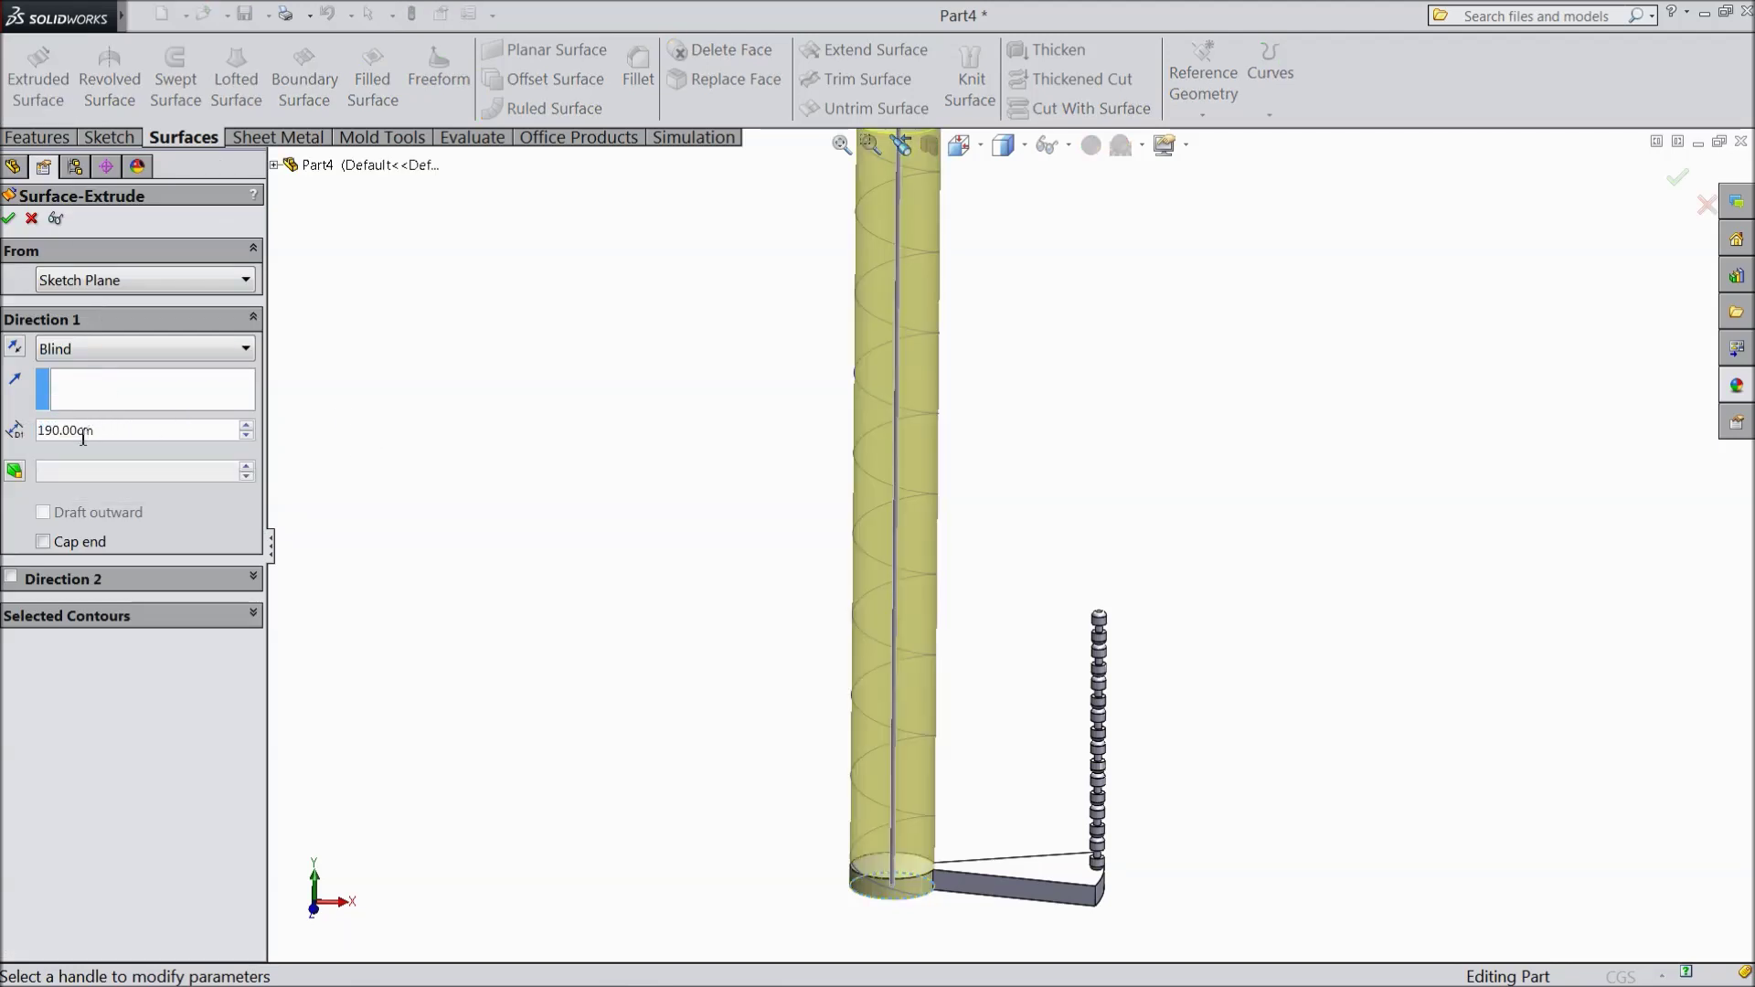
scroll(594, 531, down, 2)
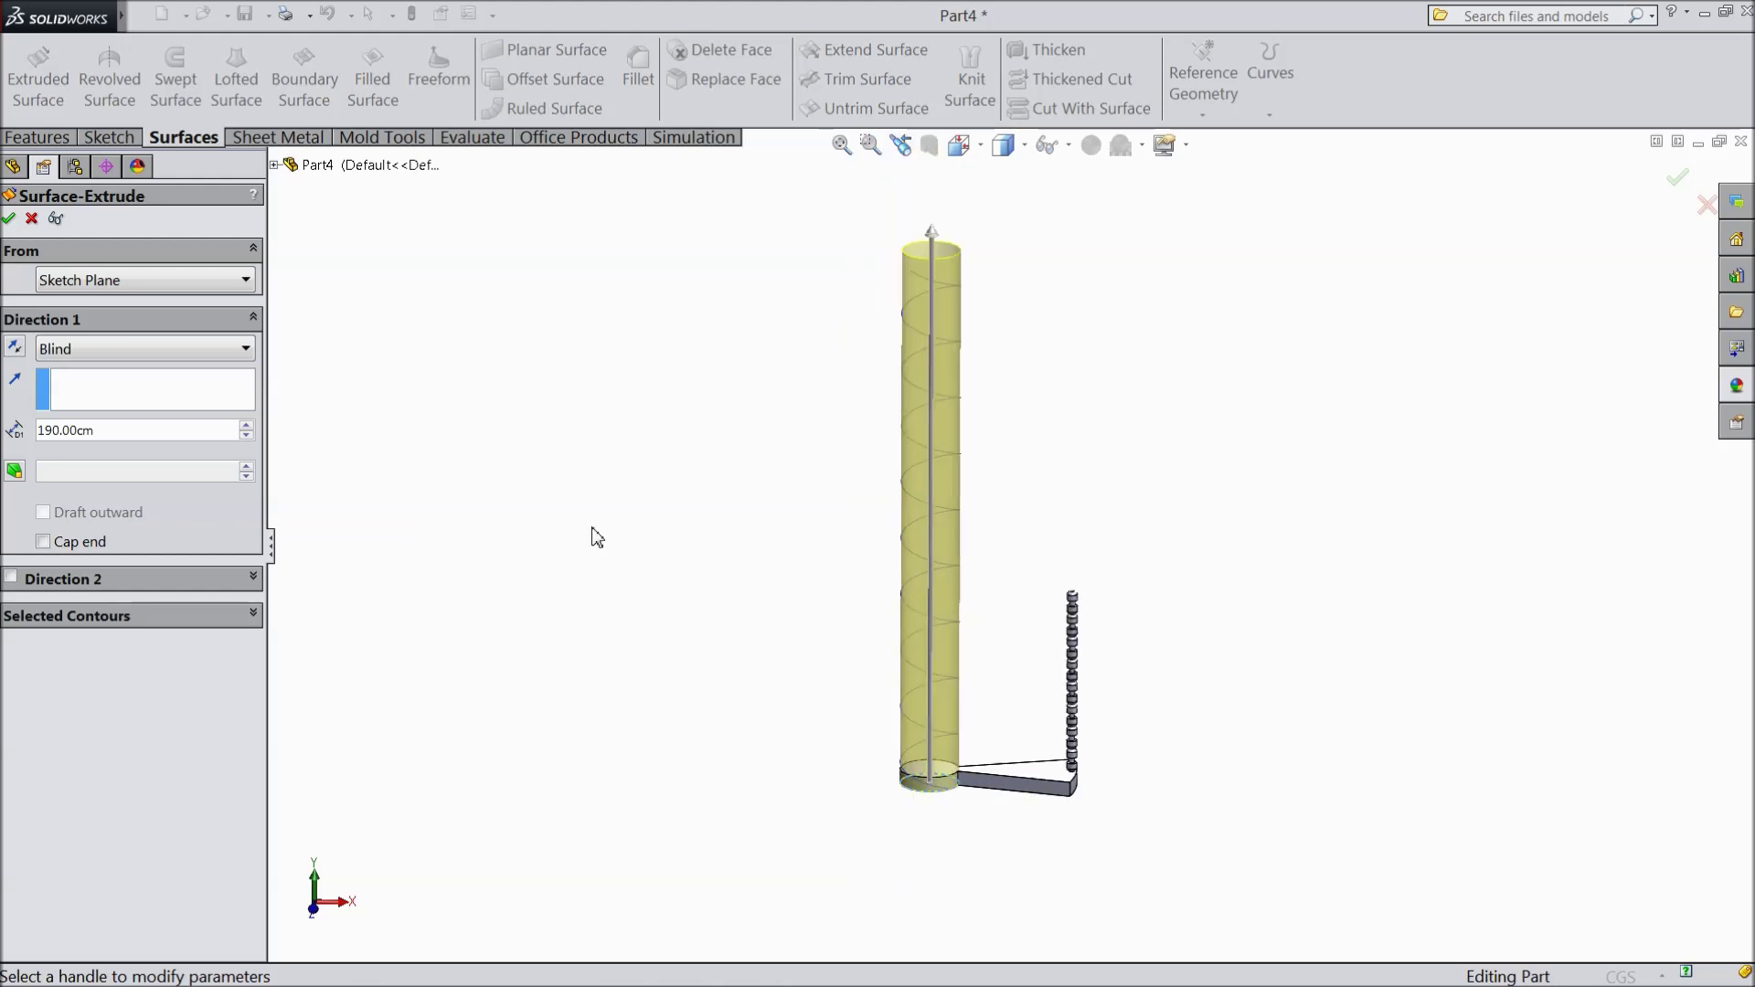
scroll(1043, 488, up, 1)
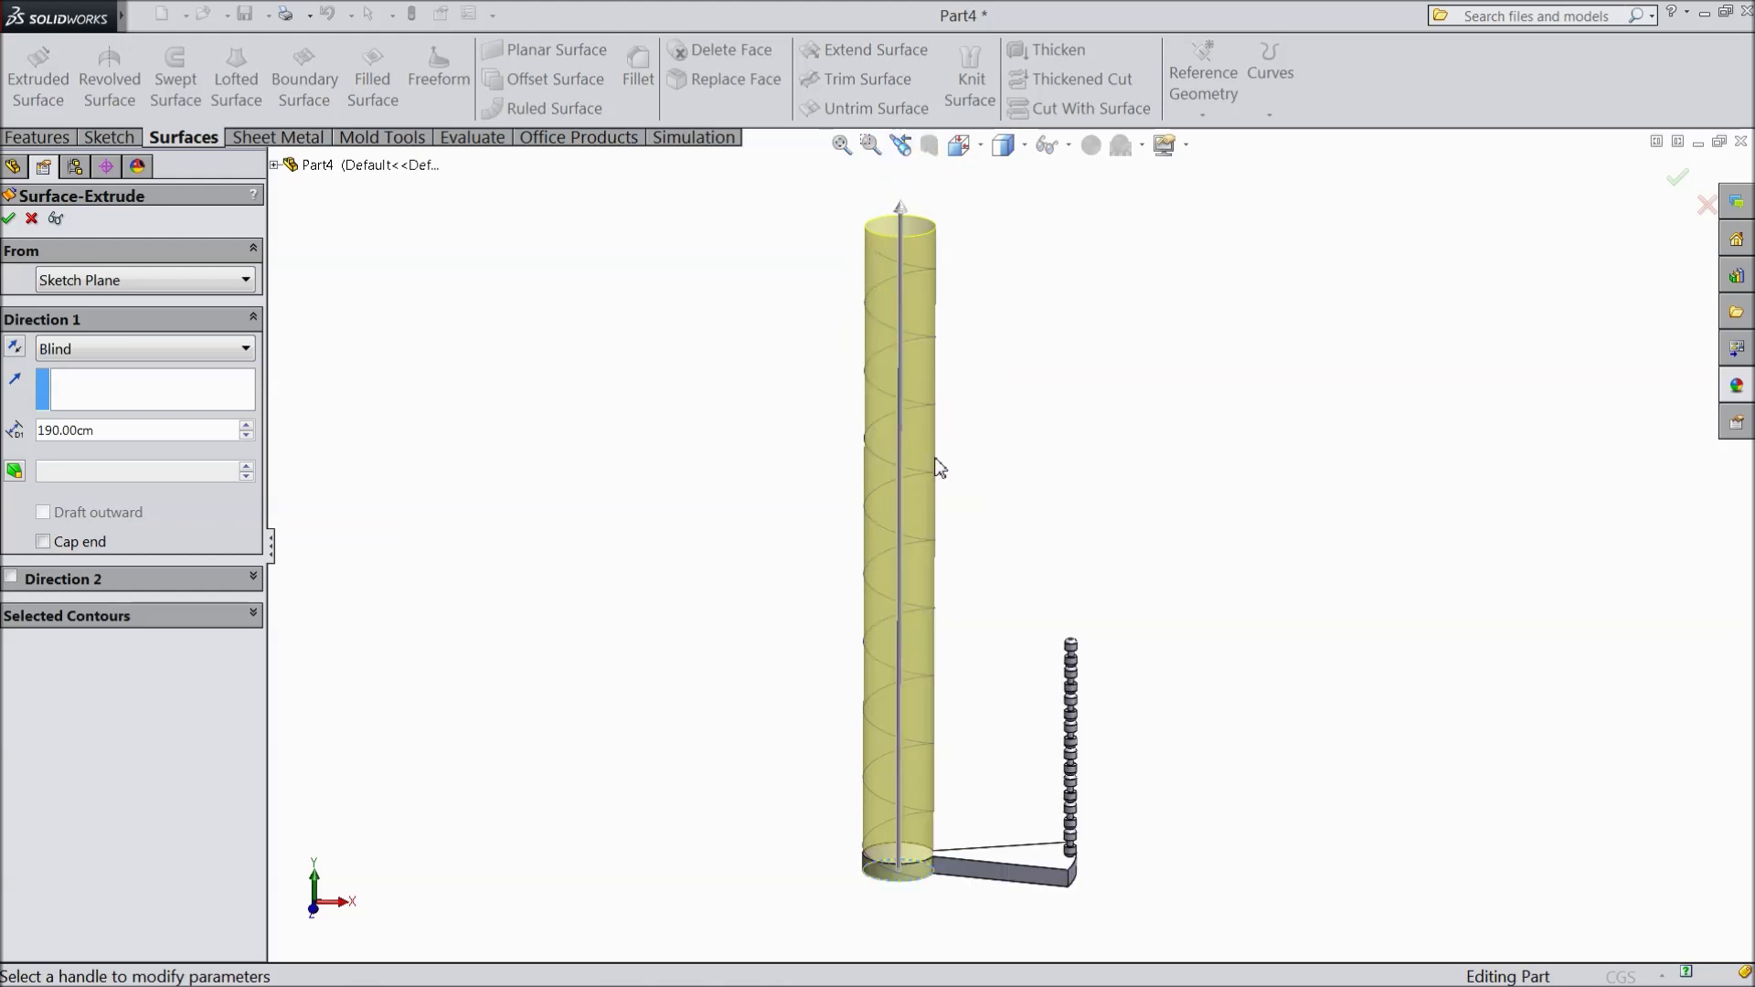
scroll(960, 526, down, 1)
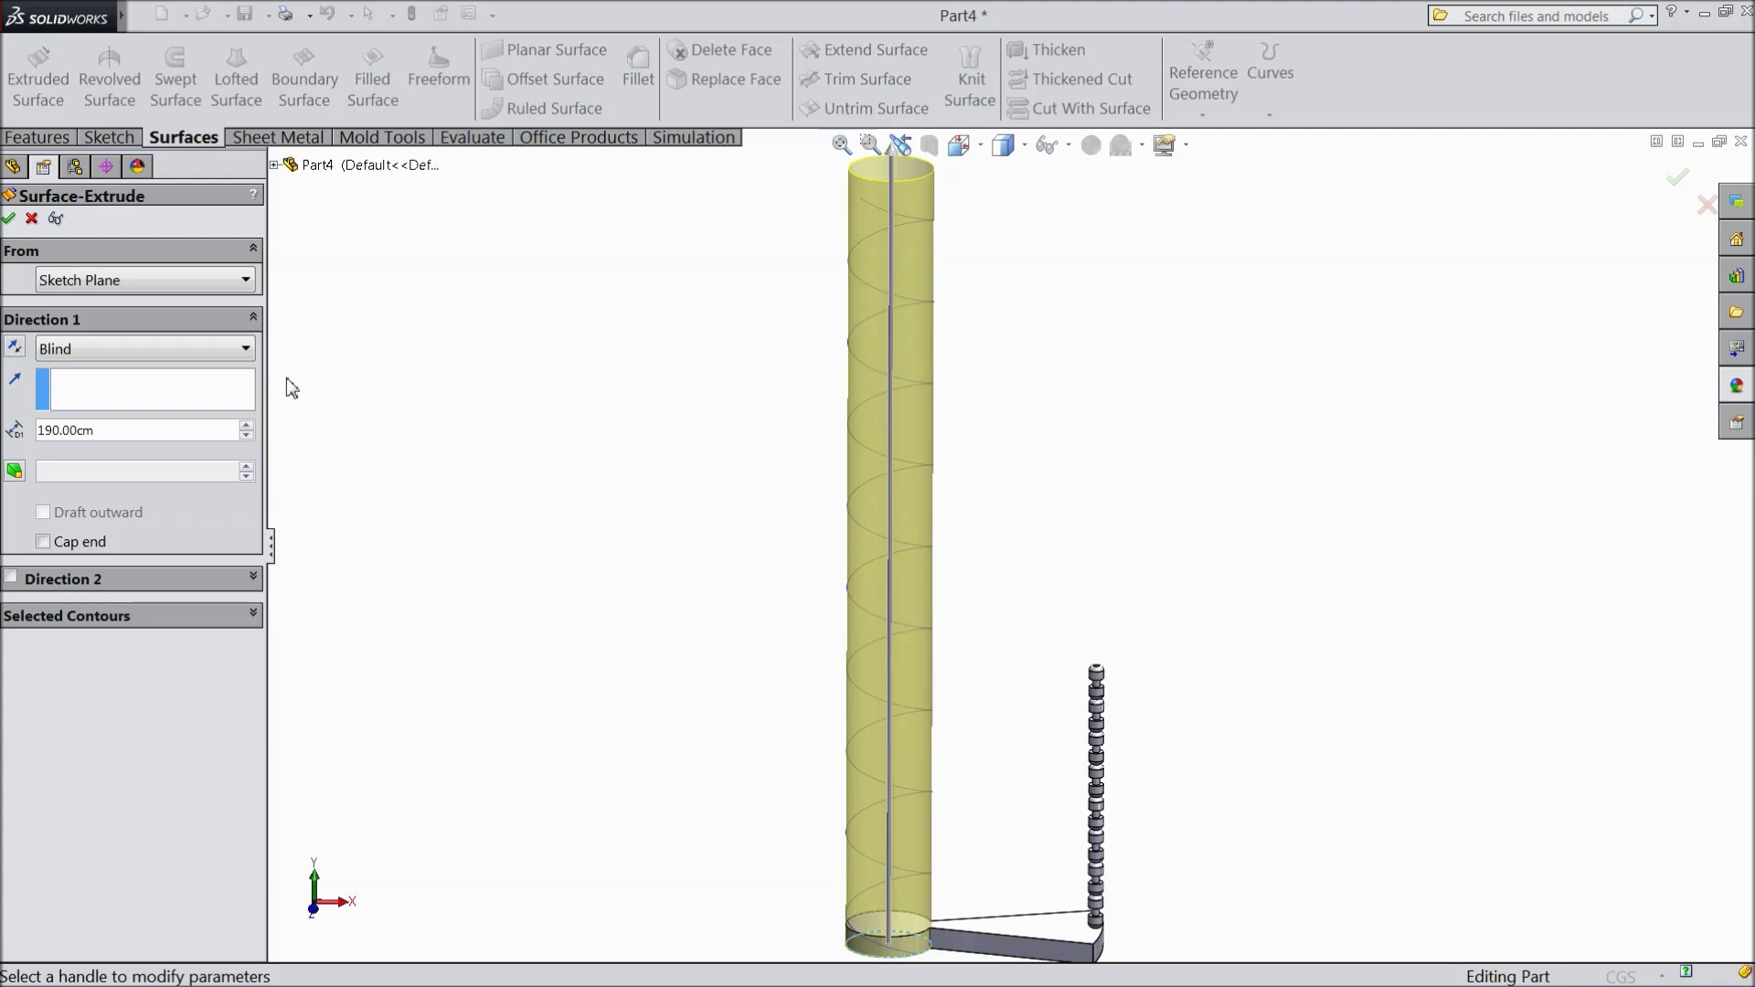
click(11, 220)
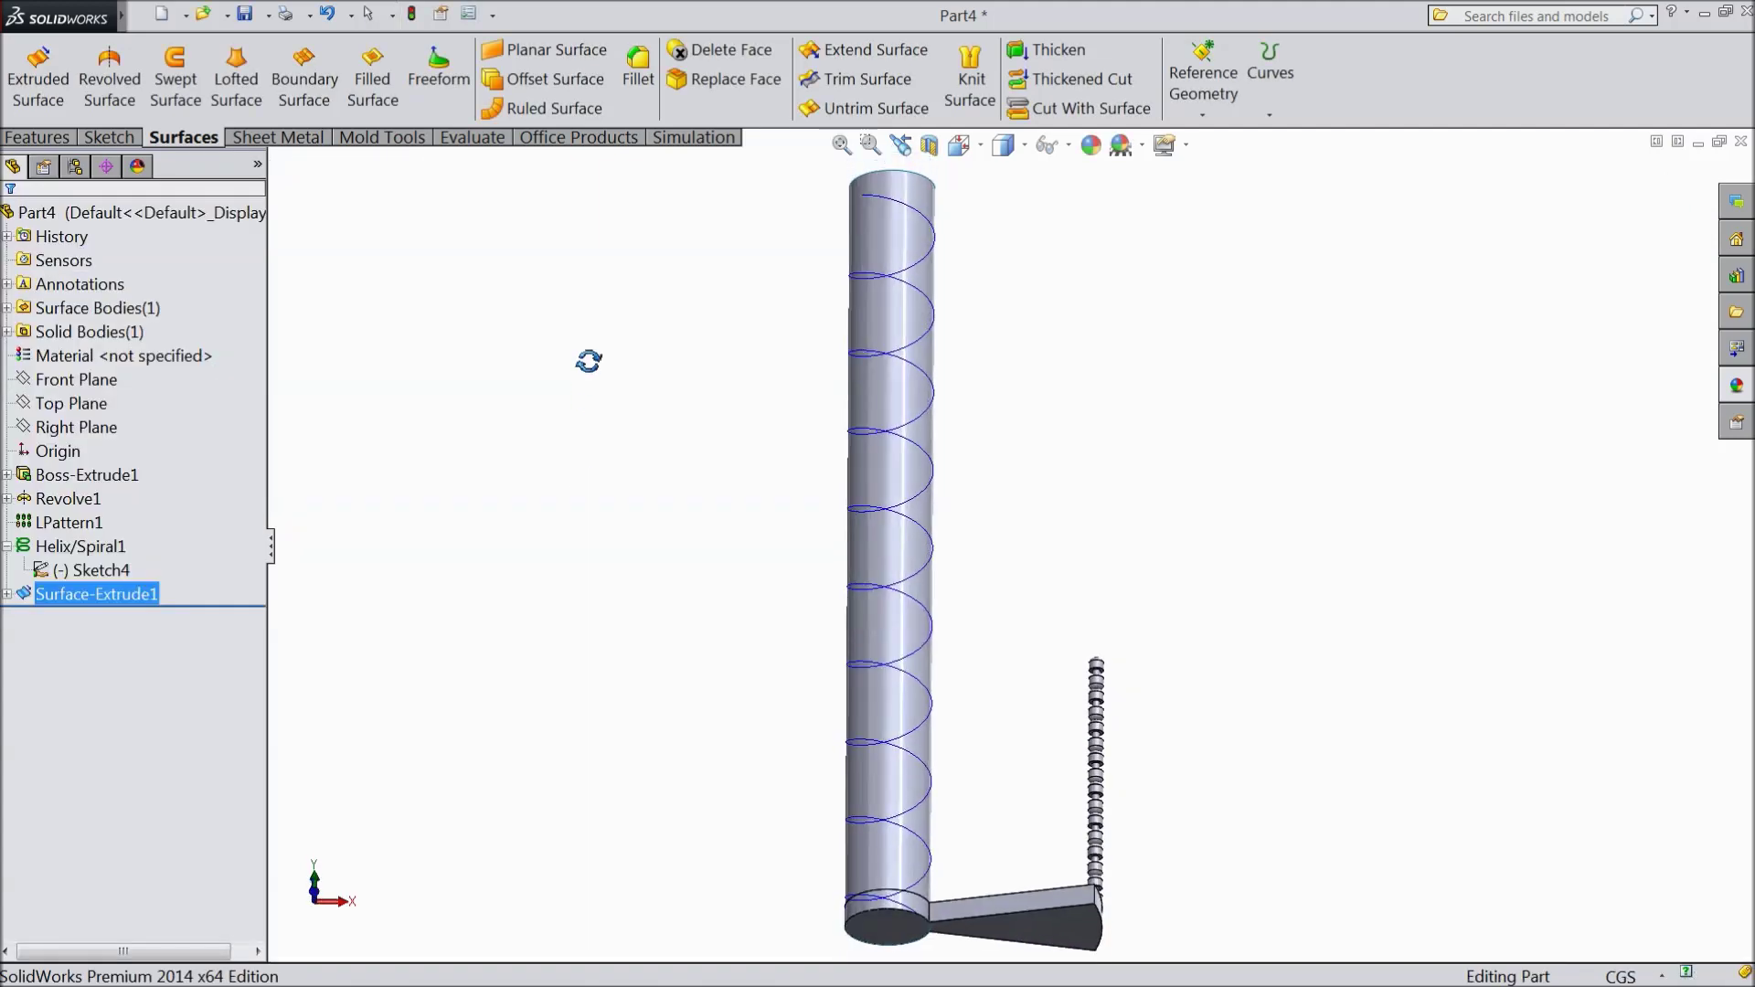
middle_drag(588, 360, 553, 599)
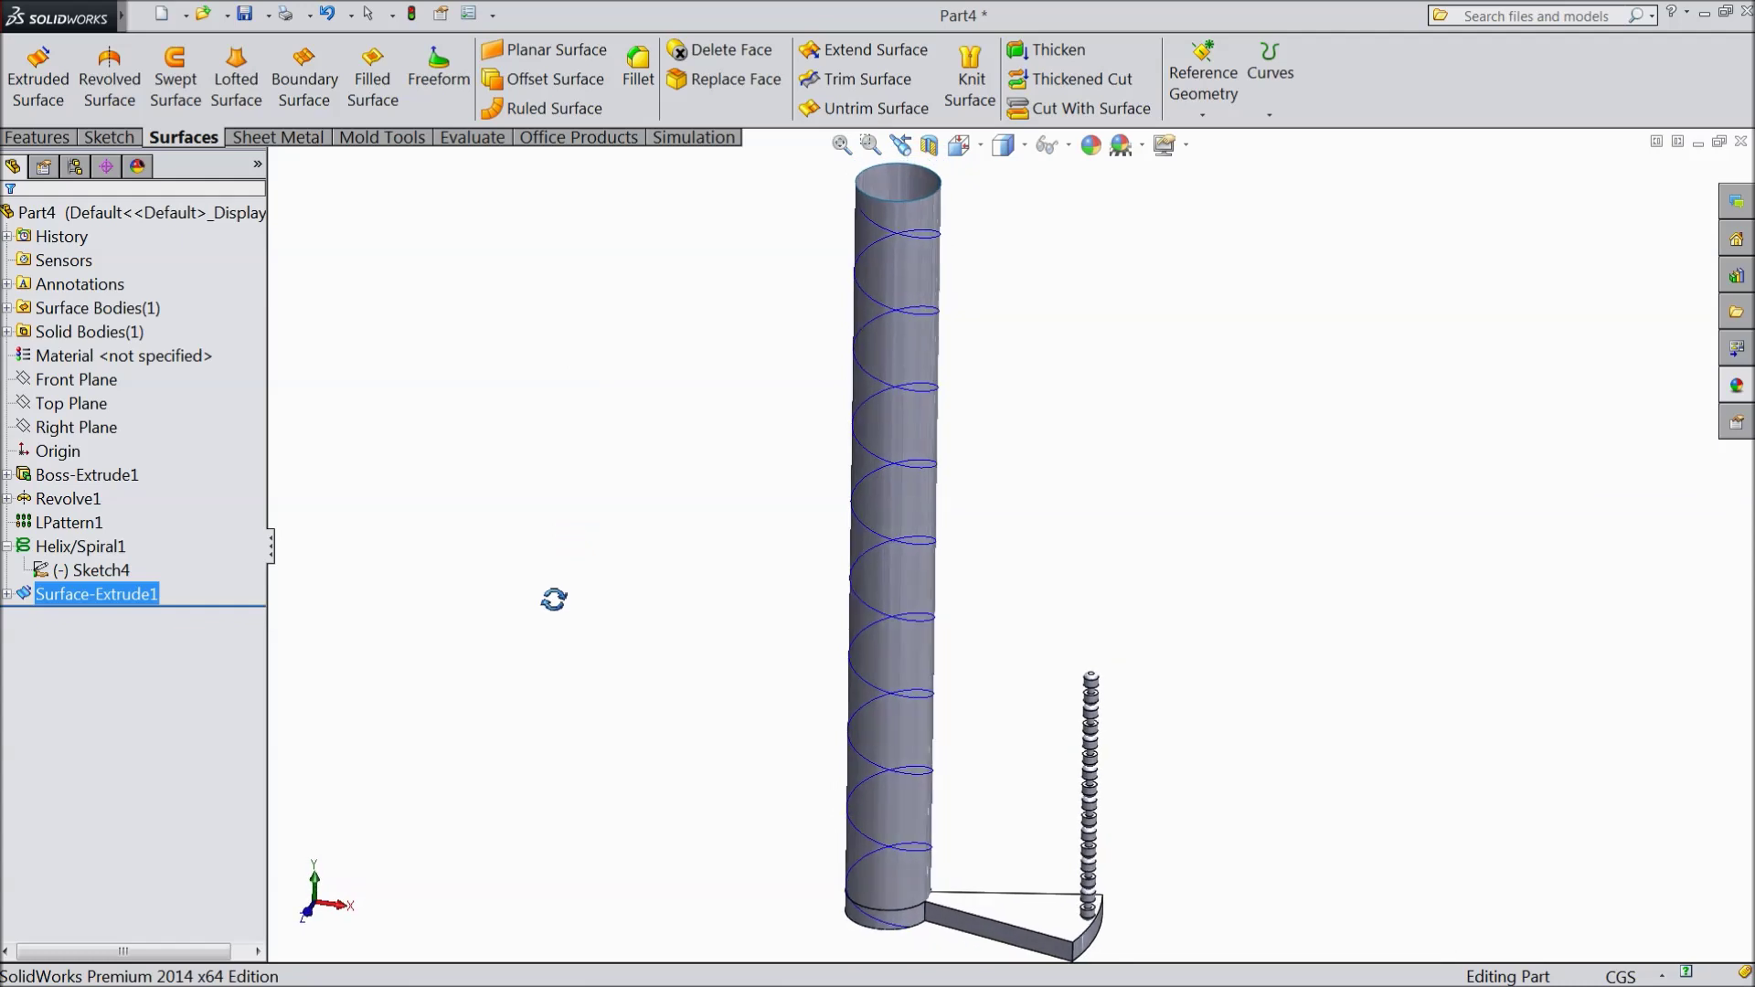
click(37, 138)
- Start a Curve Driven Pattern using the helix edge as the path
click(755, 116)
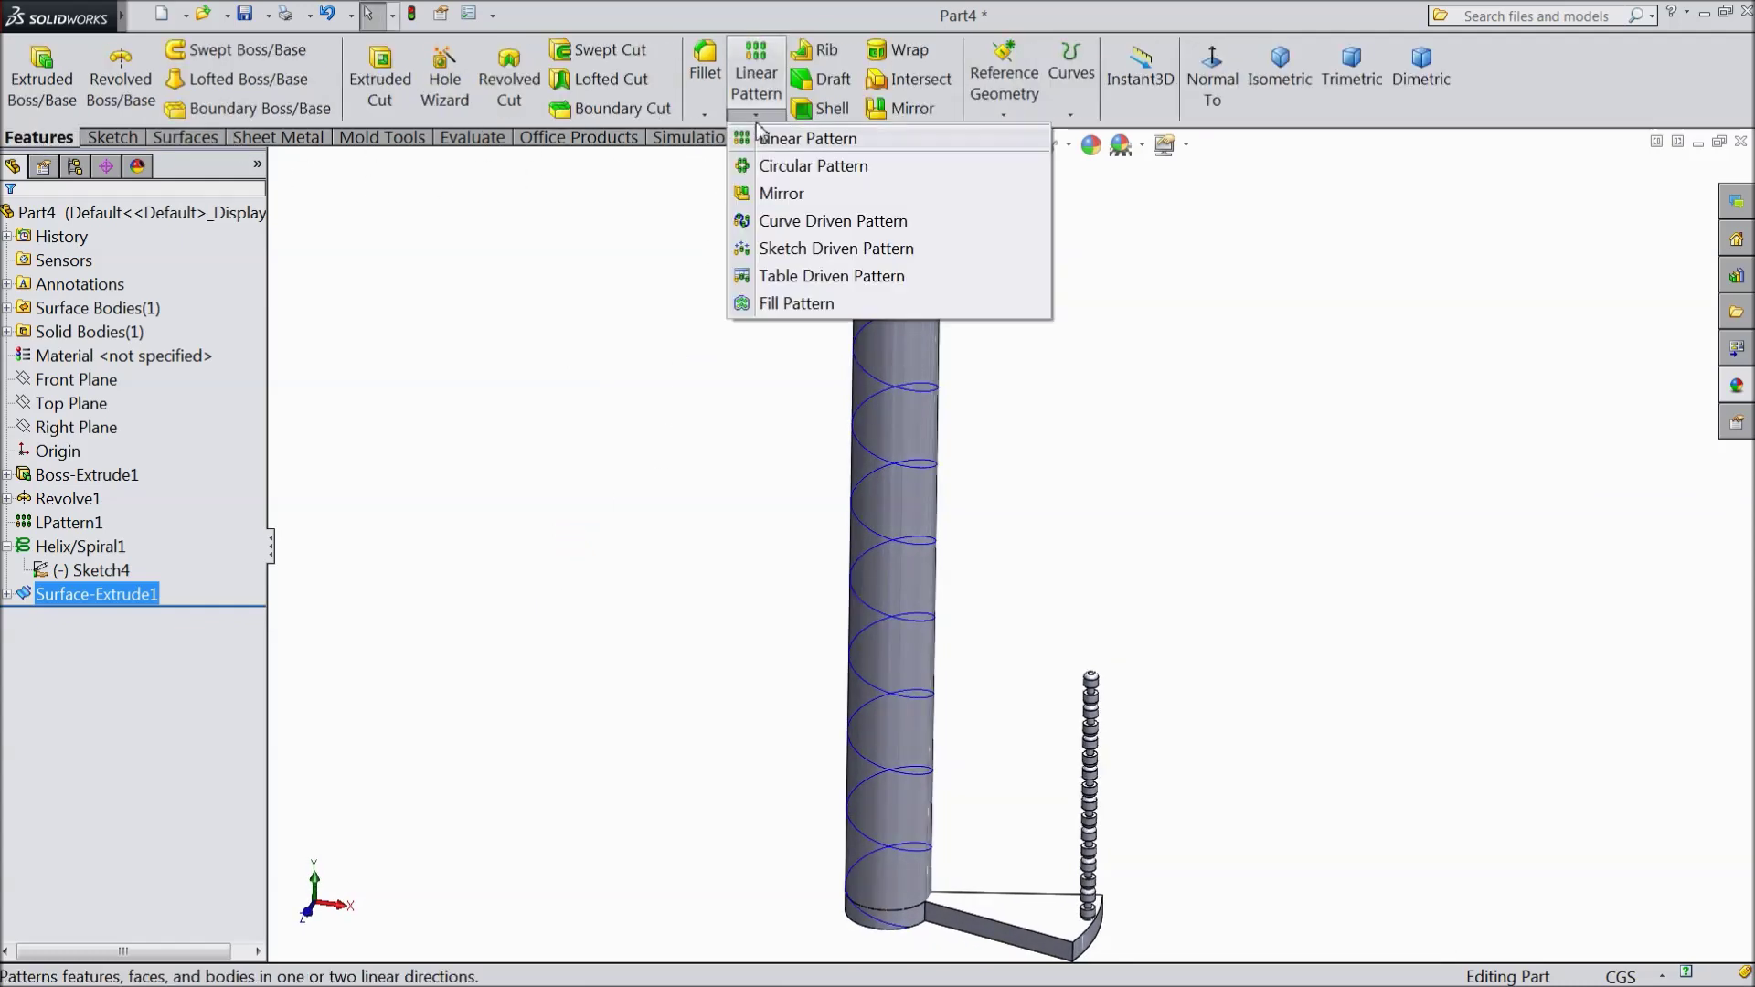
click(832, 221)
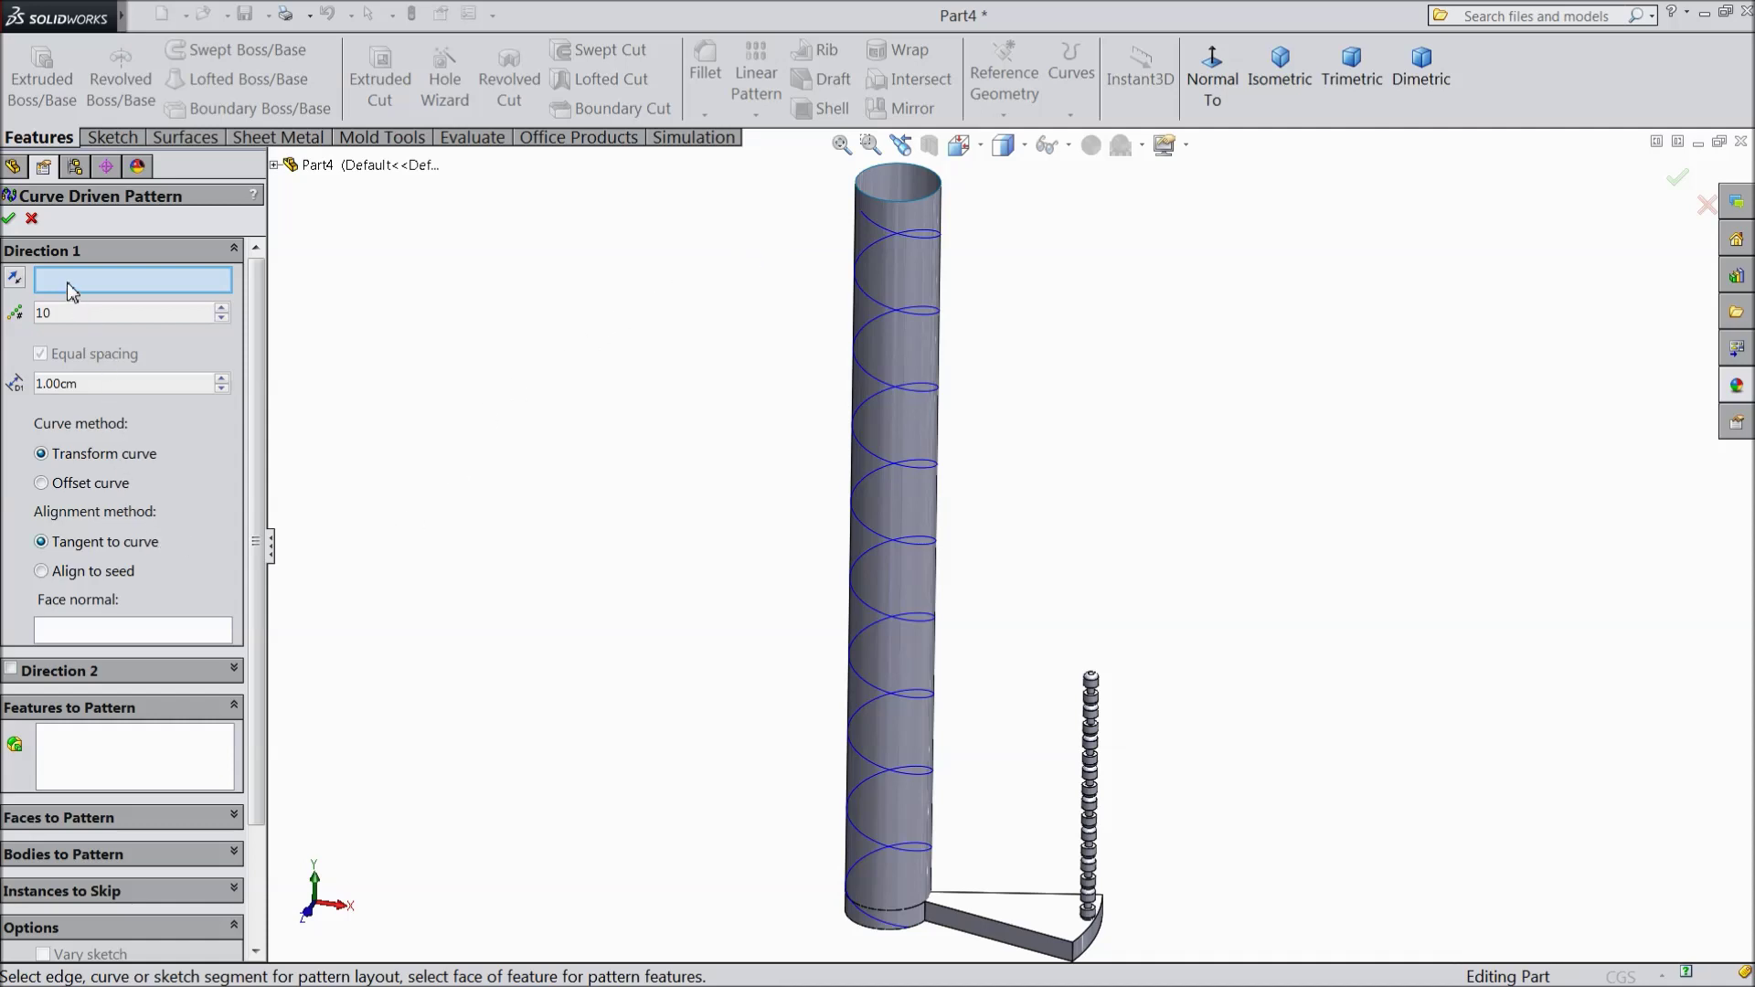
click(882, 613)
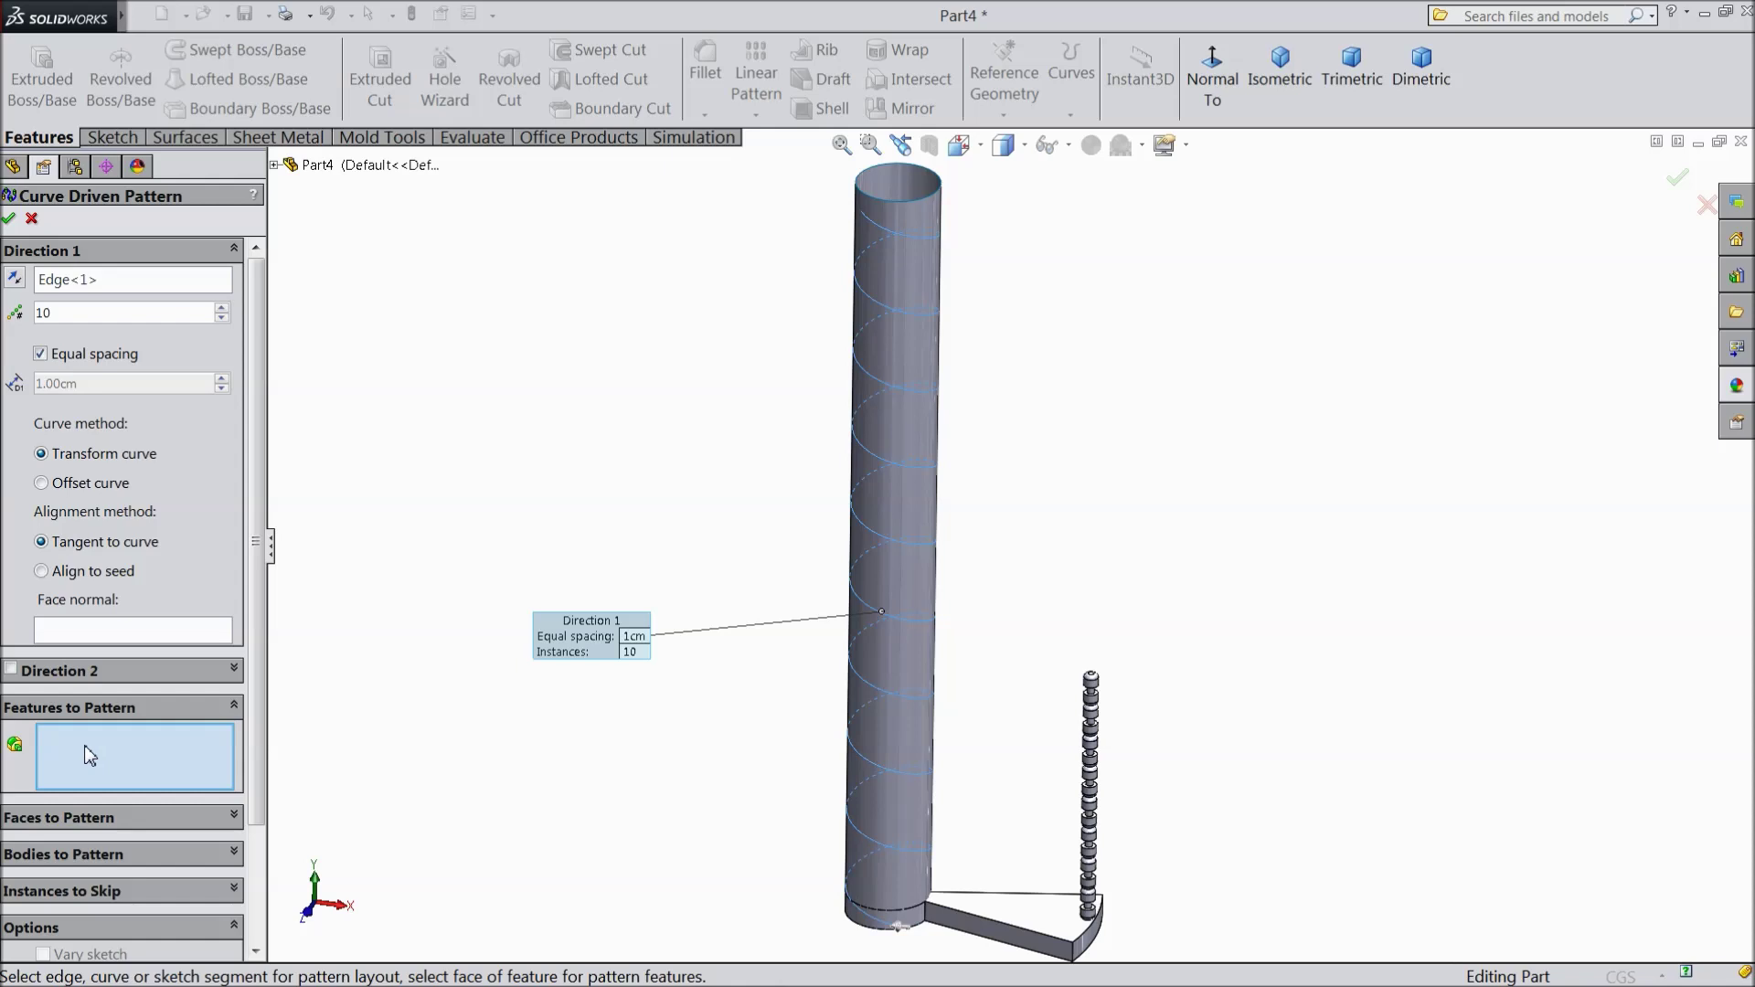
click(278, 168)
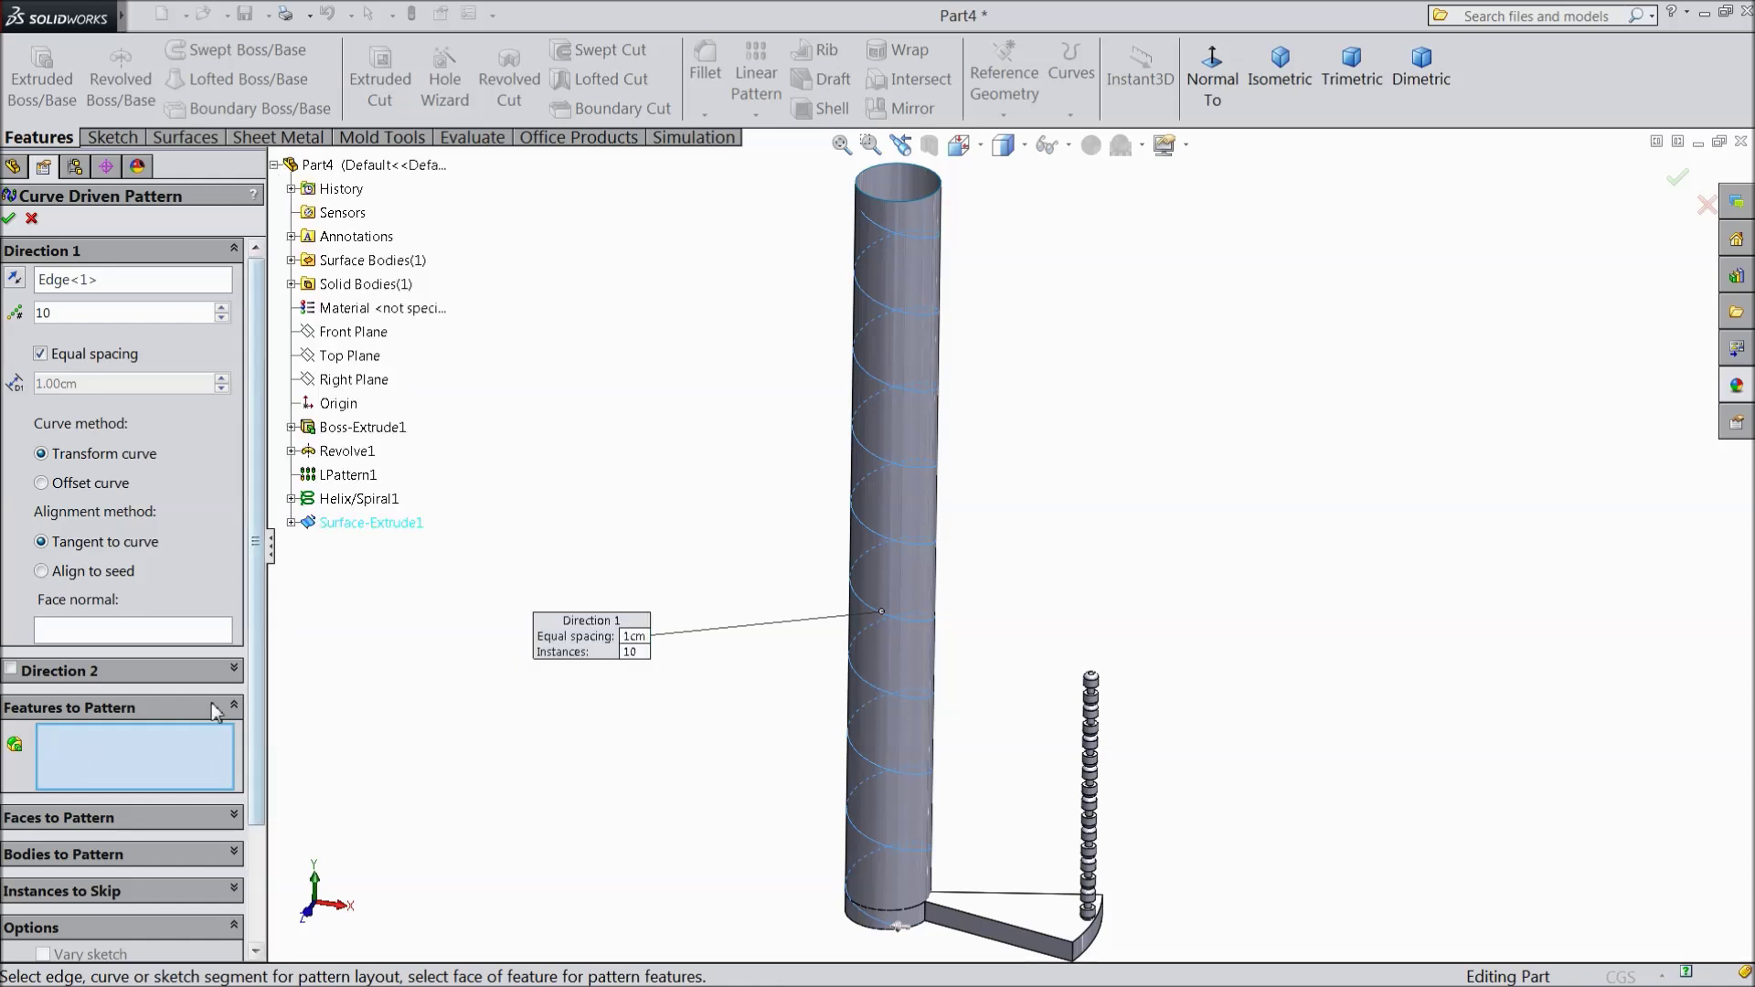
click(293, 285)
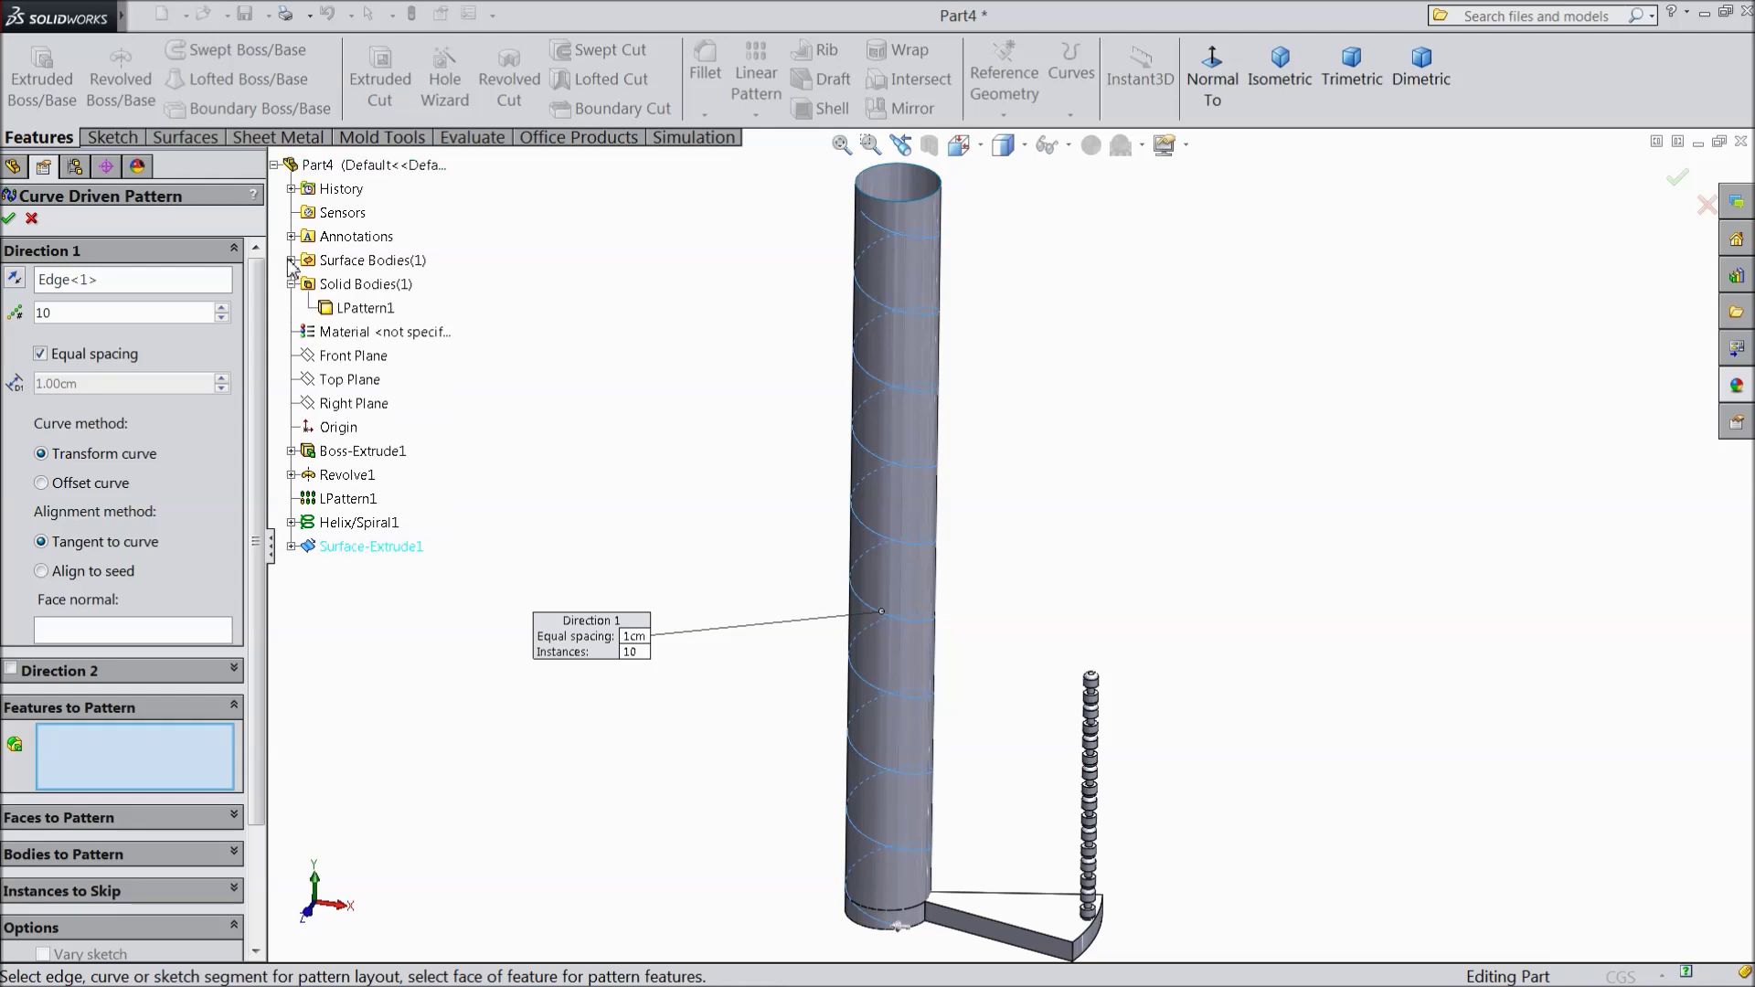
click(292, 262)
click(292, 261)
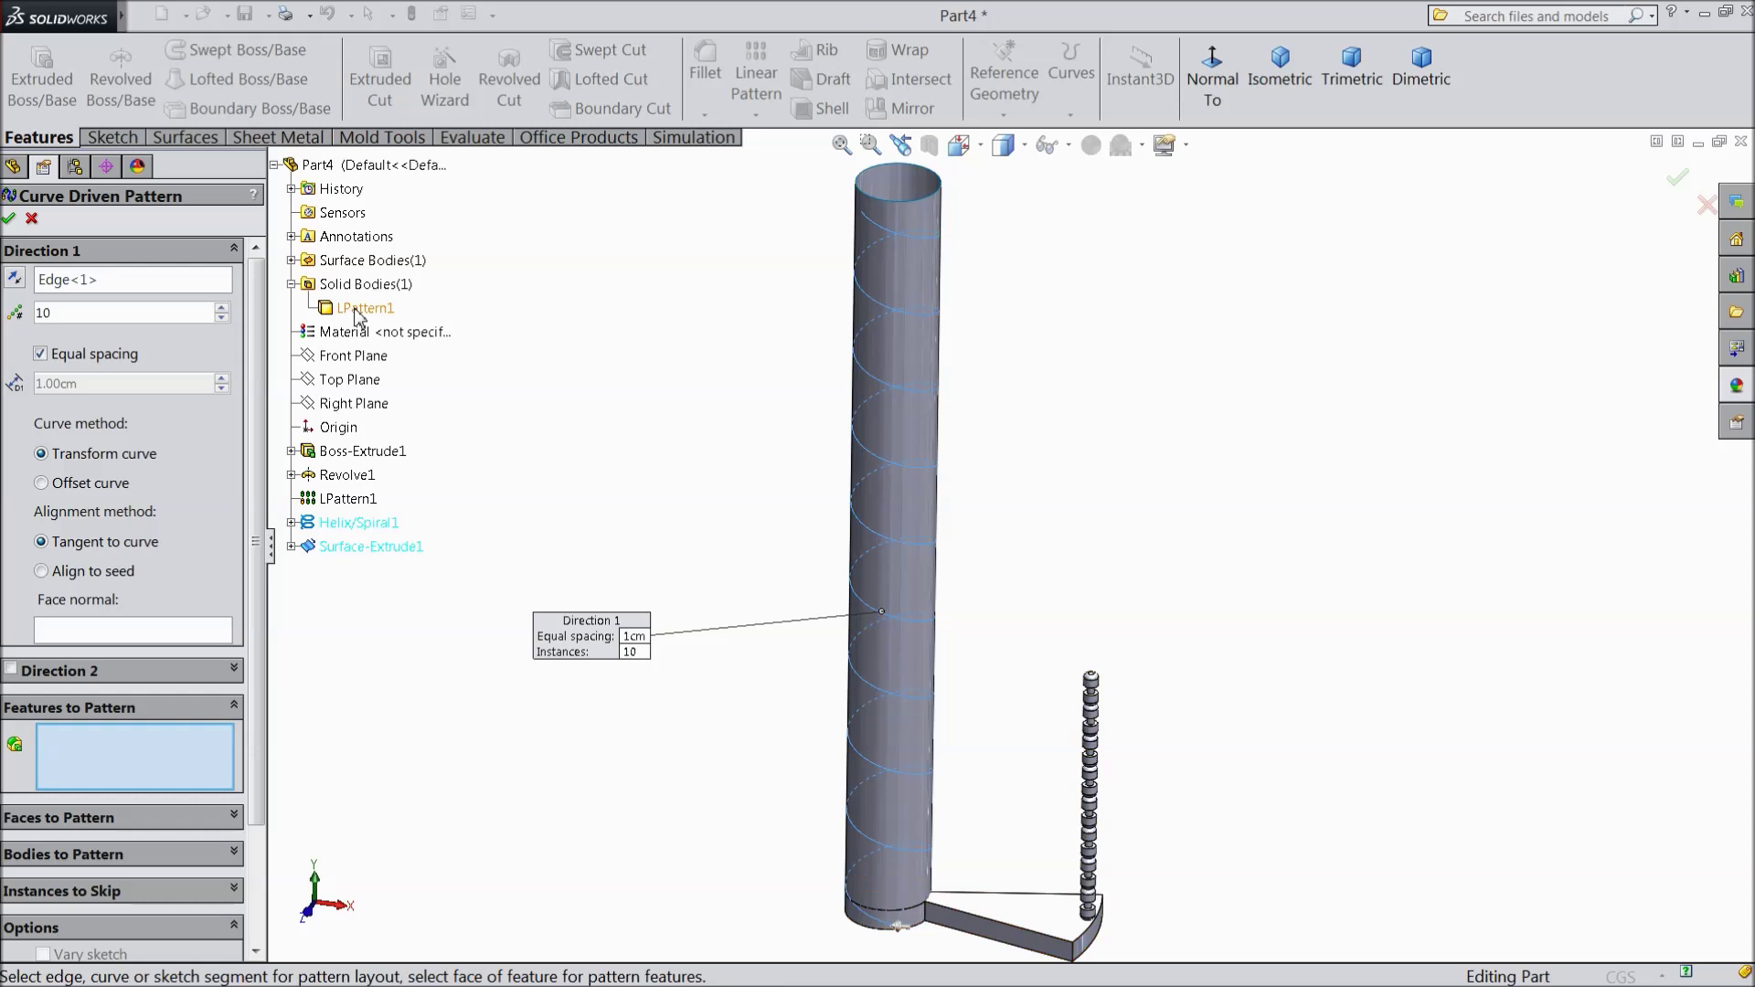
- Pattern the LPattern1 body with the column face as normal, creating CrvPattern1
click(233, 709)
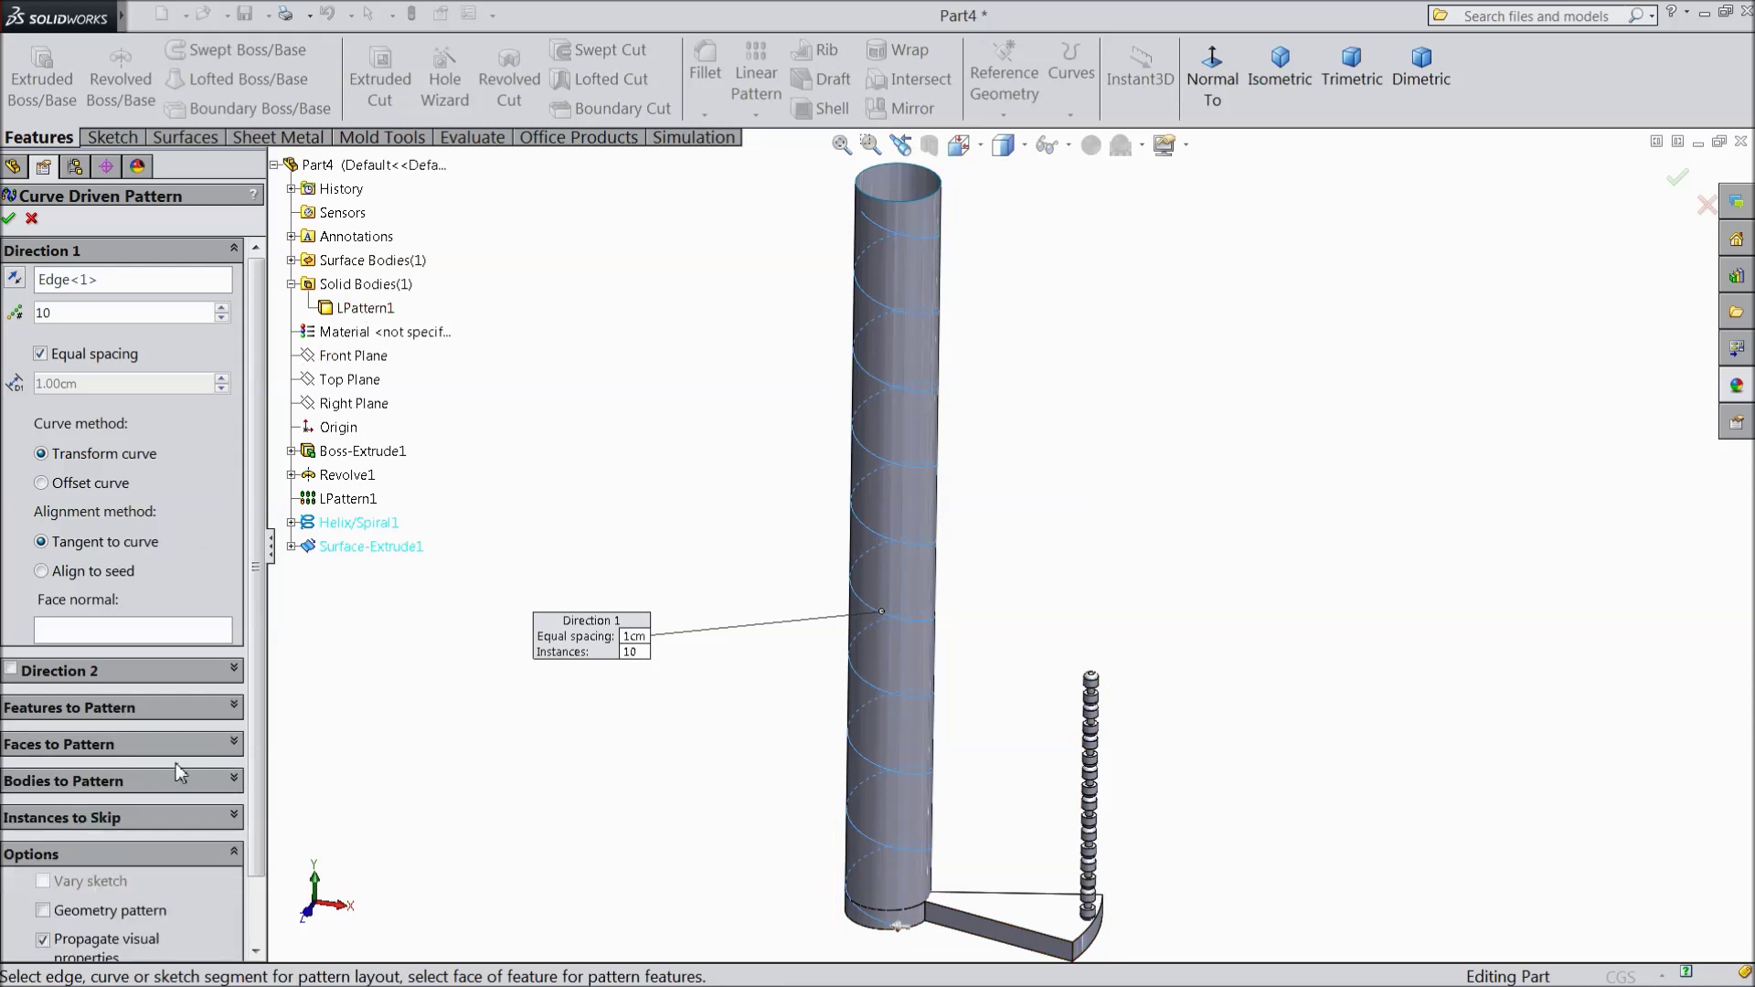
click(234, 782)
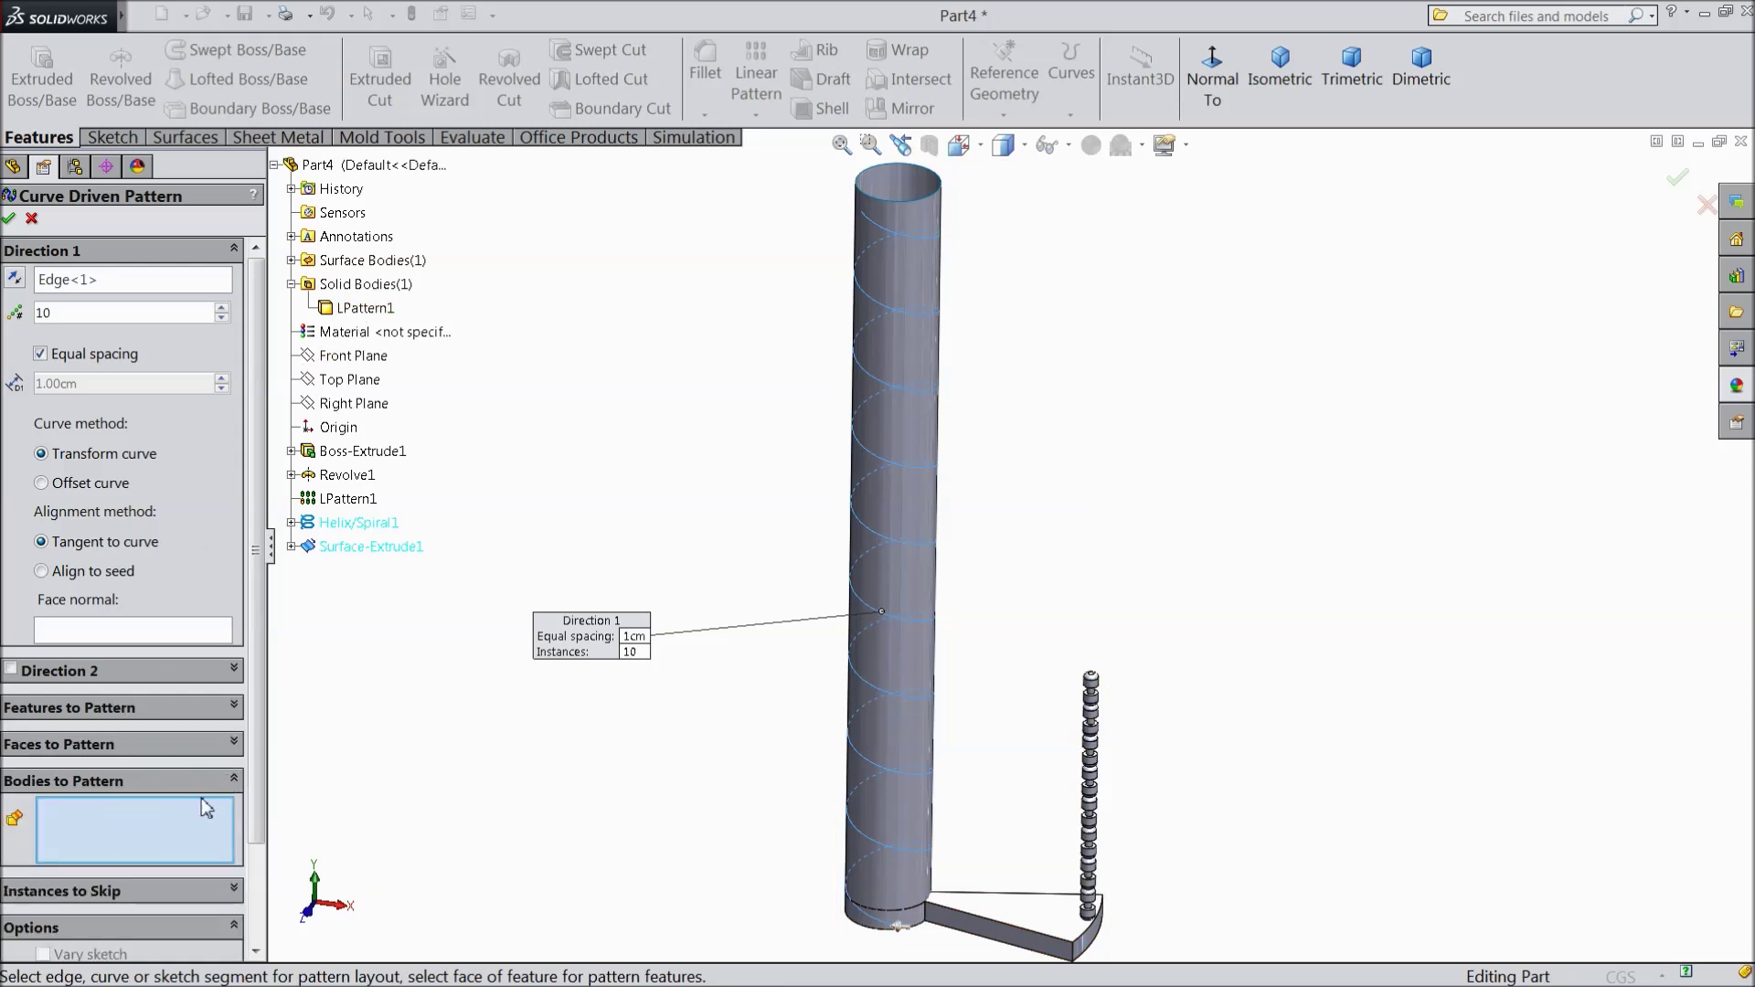
click(365, 307)
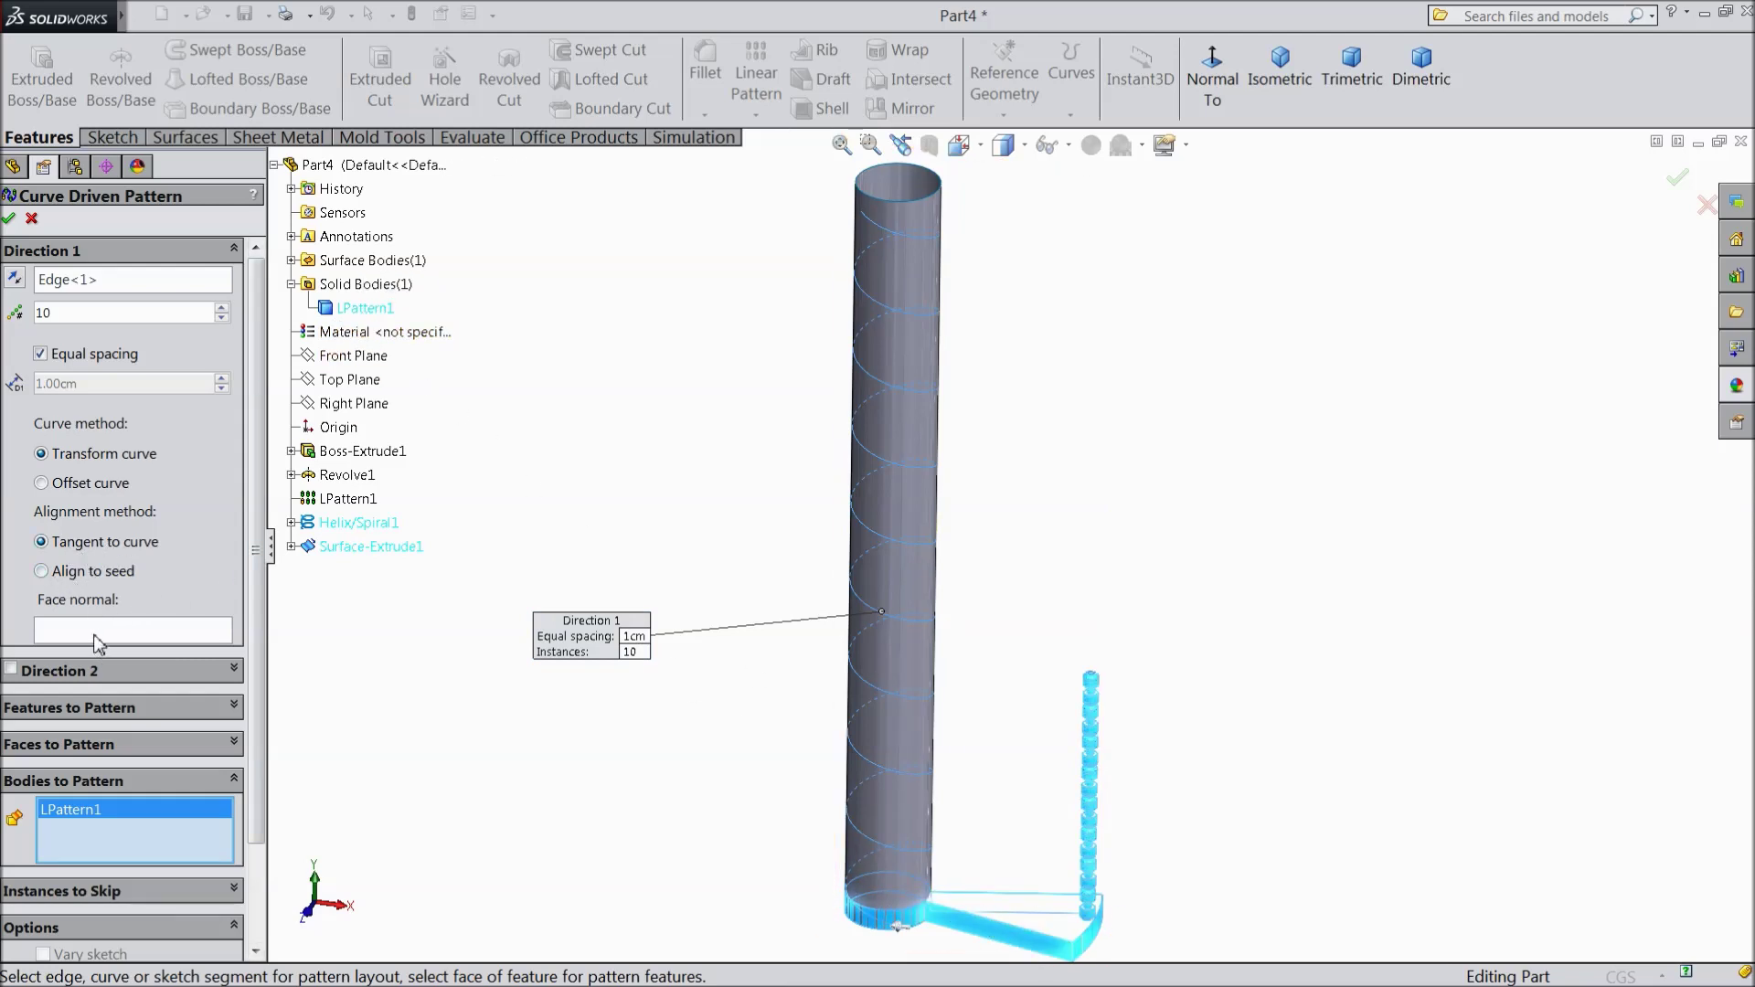
click(96, 634)
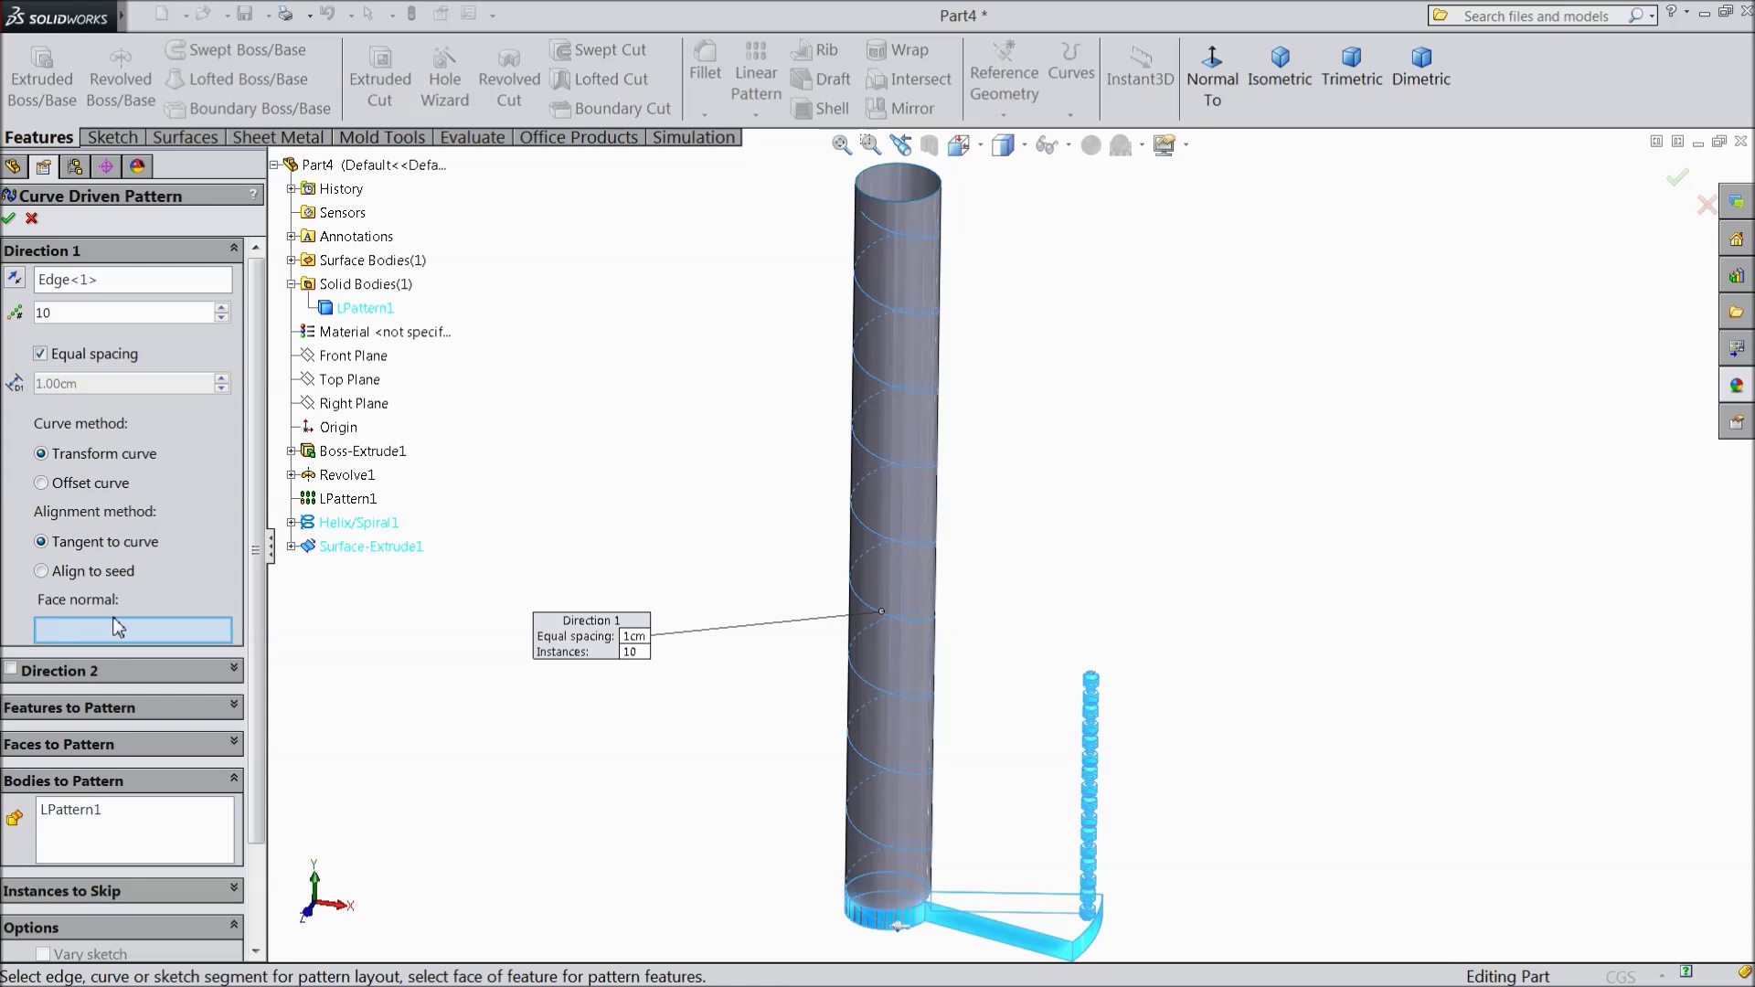
click(896, 512)
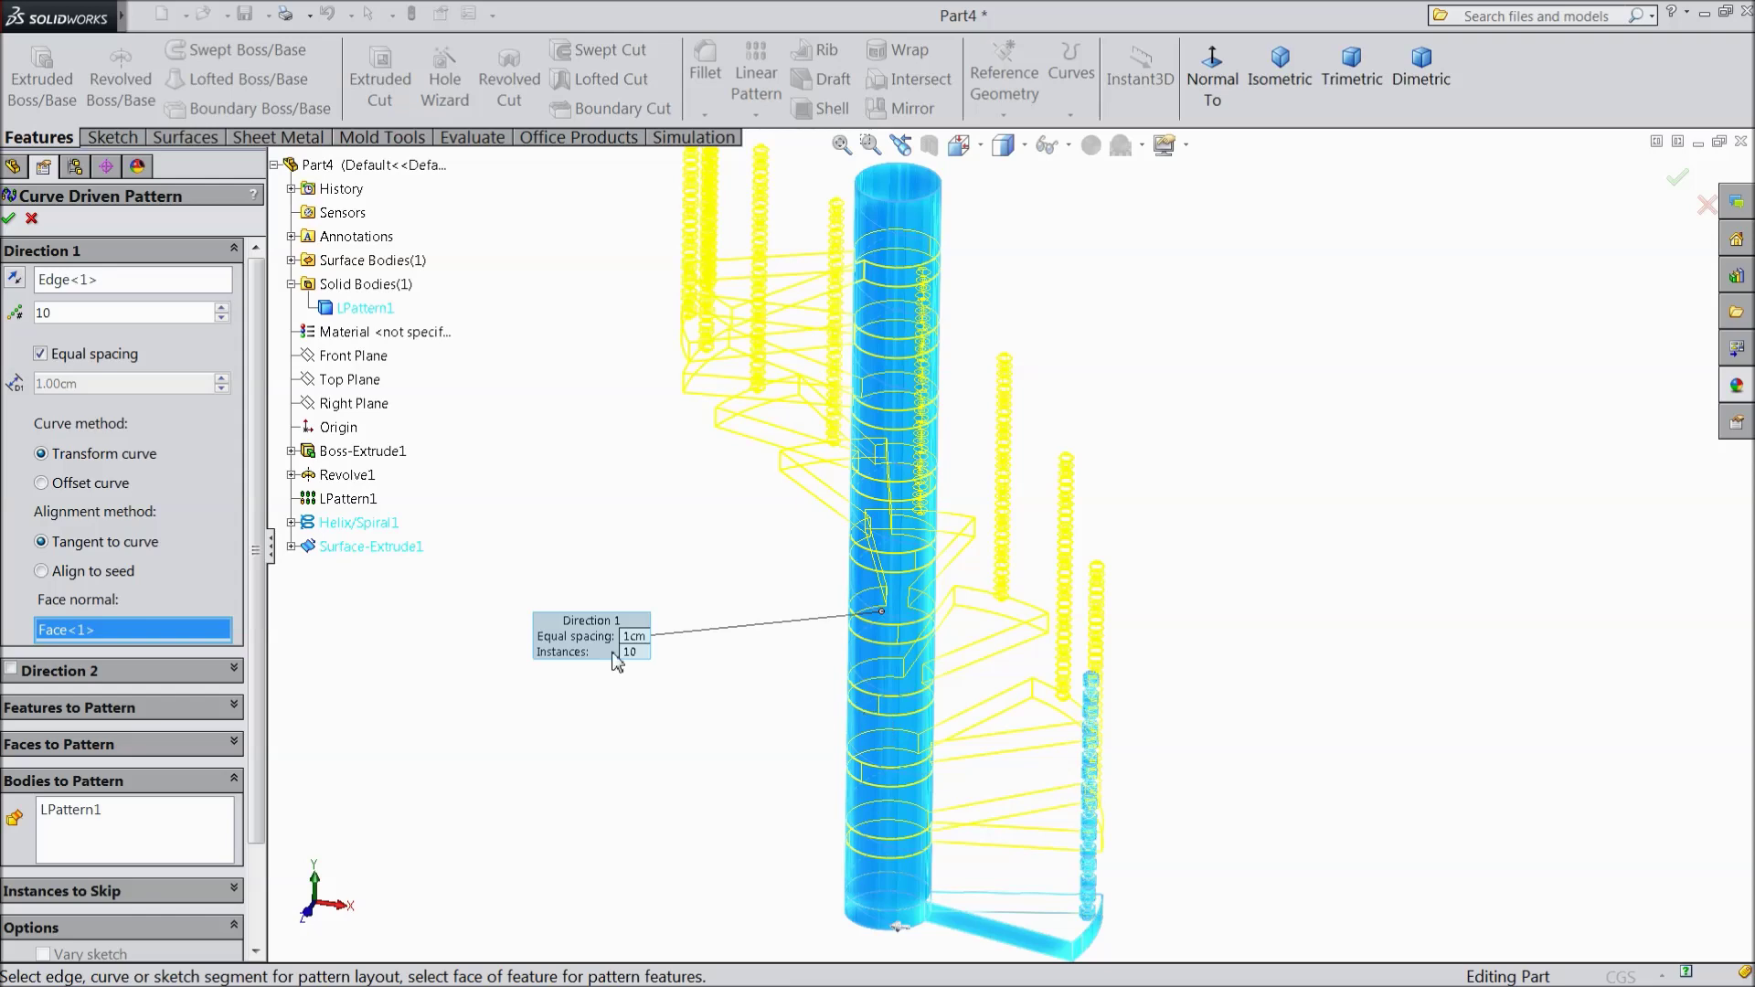
click(9, 219)
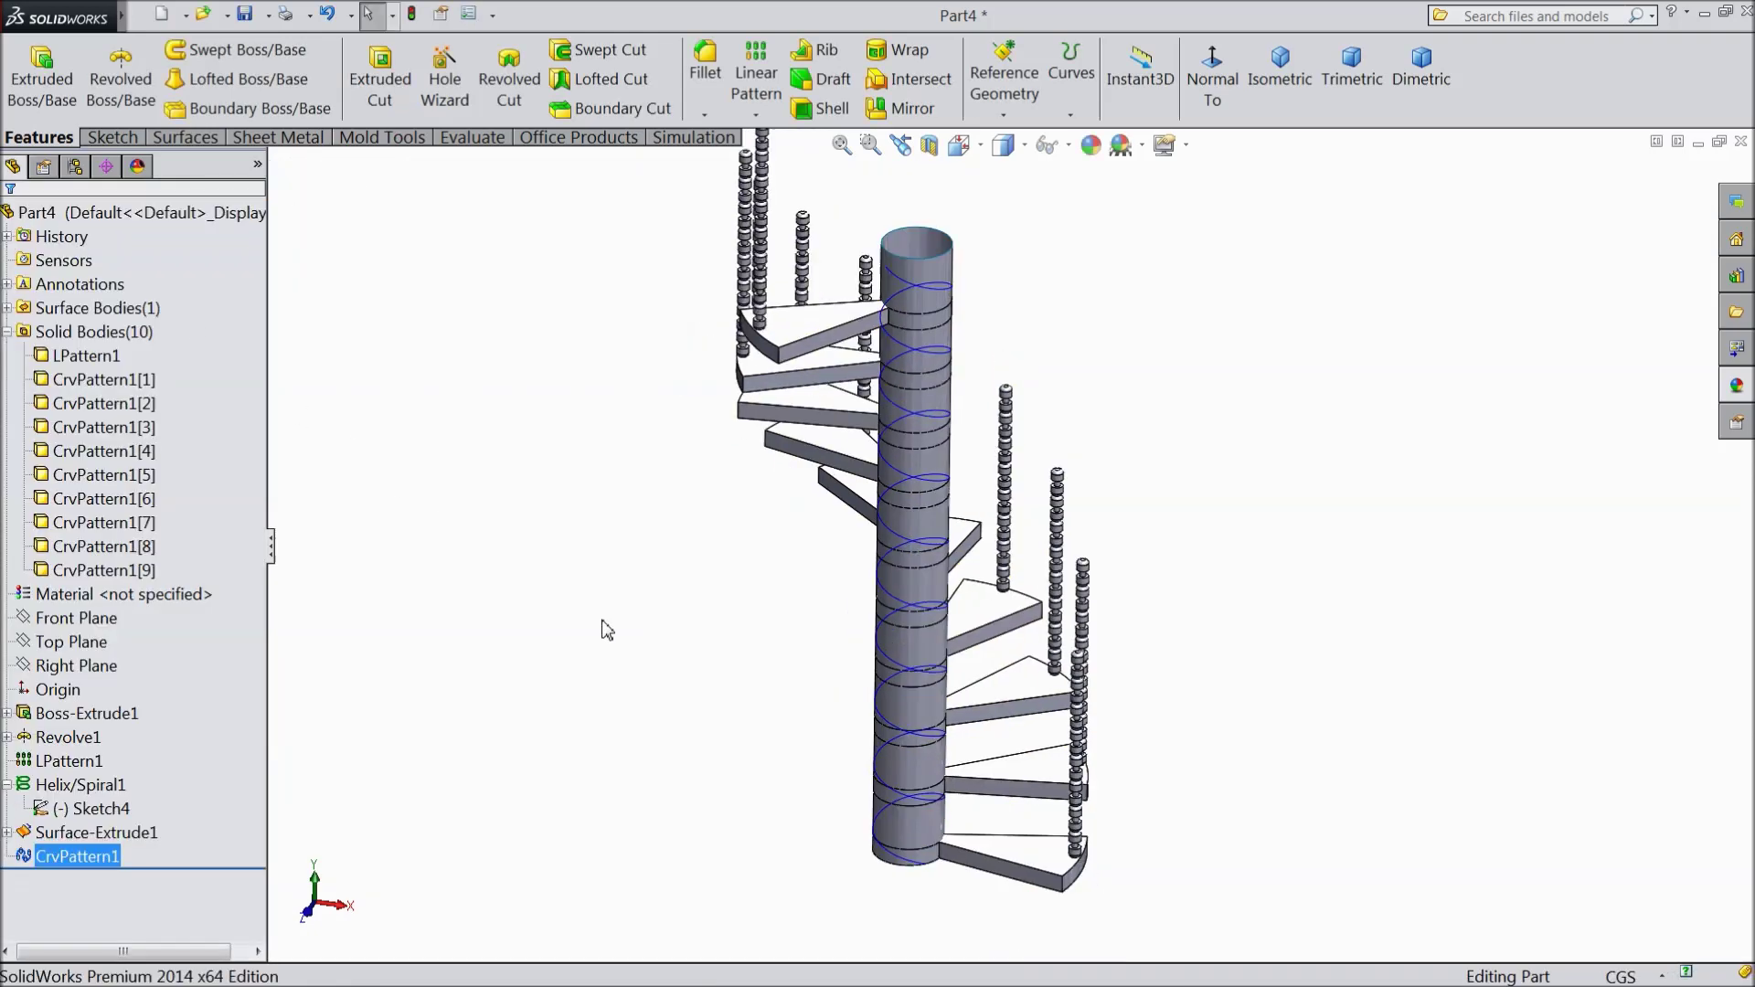
- Hide Helix/Spiral1 and fit the whole staircase in view
mouse_move(582, 614)
middle_down()
mouse_move(613, 574)
mouse_move(668, 660)
mouse_move(390, 725)
mouse_move(676, 795)
middle_up()
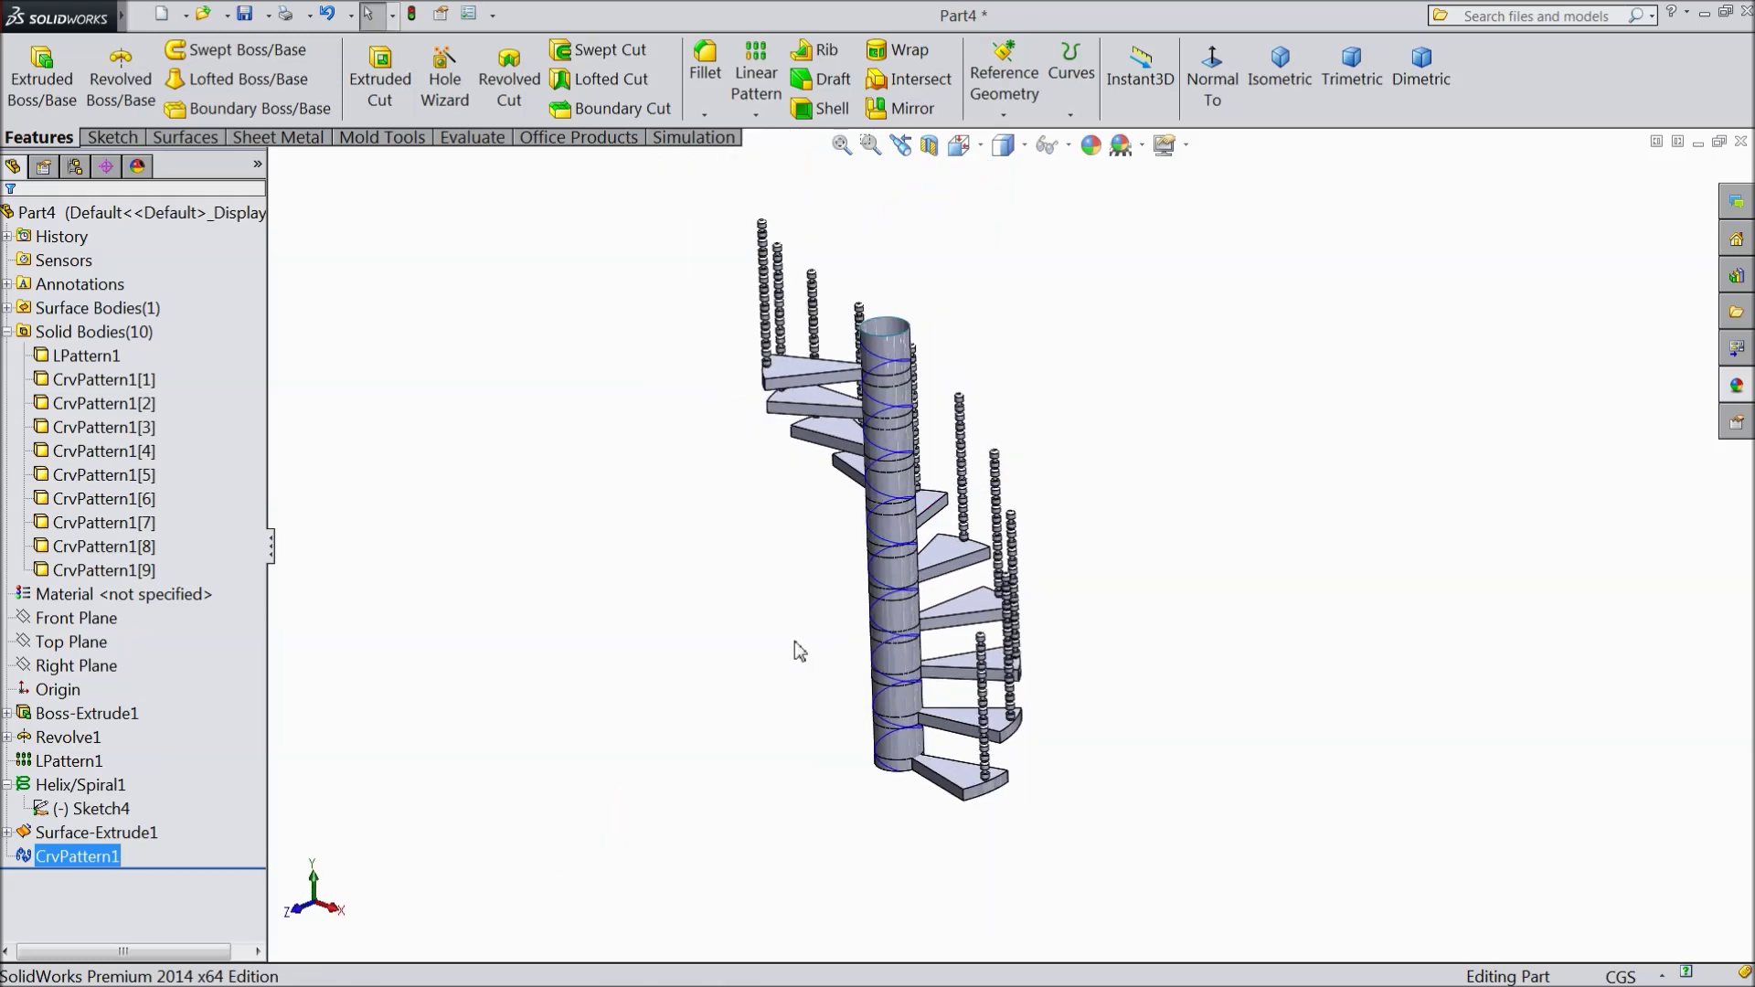
middle_drag(794, 641, 809, 607)
scroll(957, 553, up, 1)
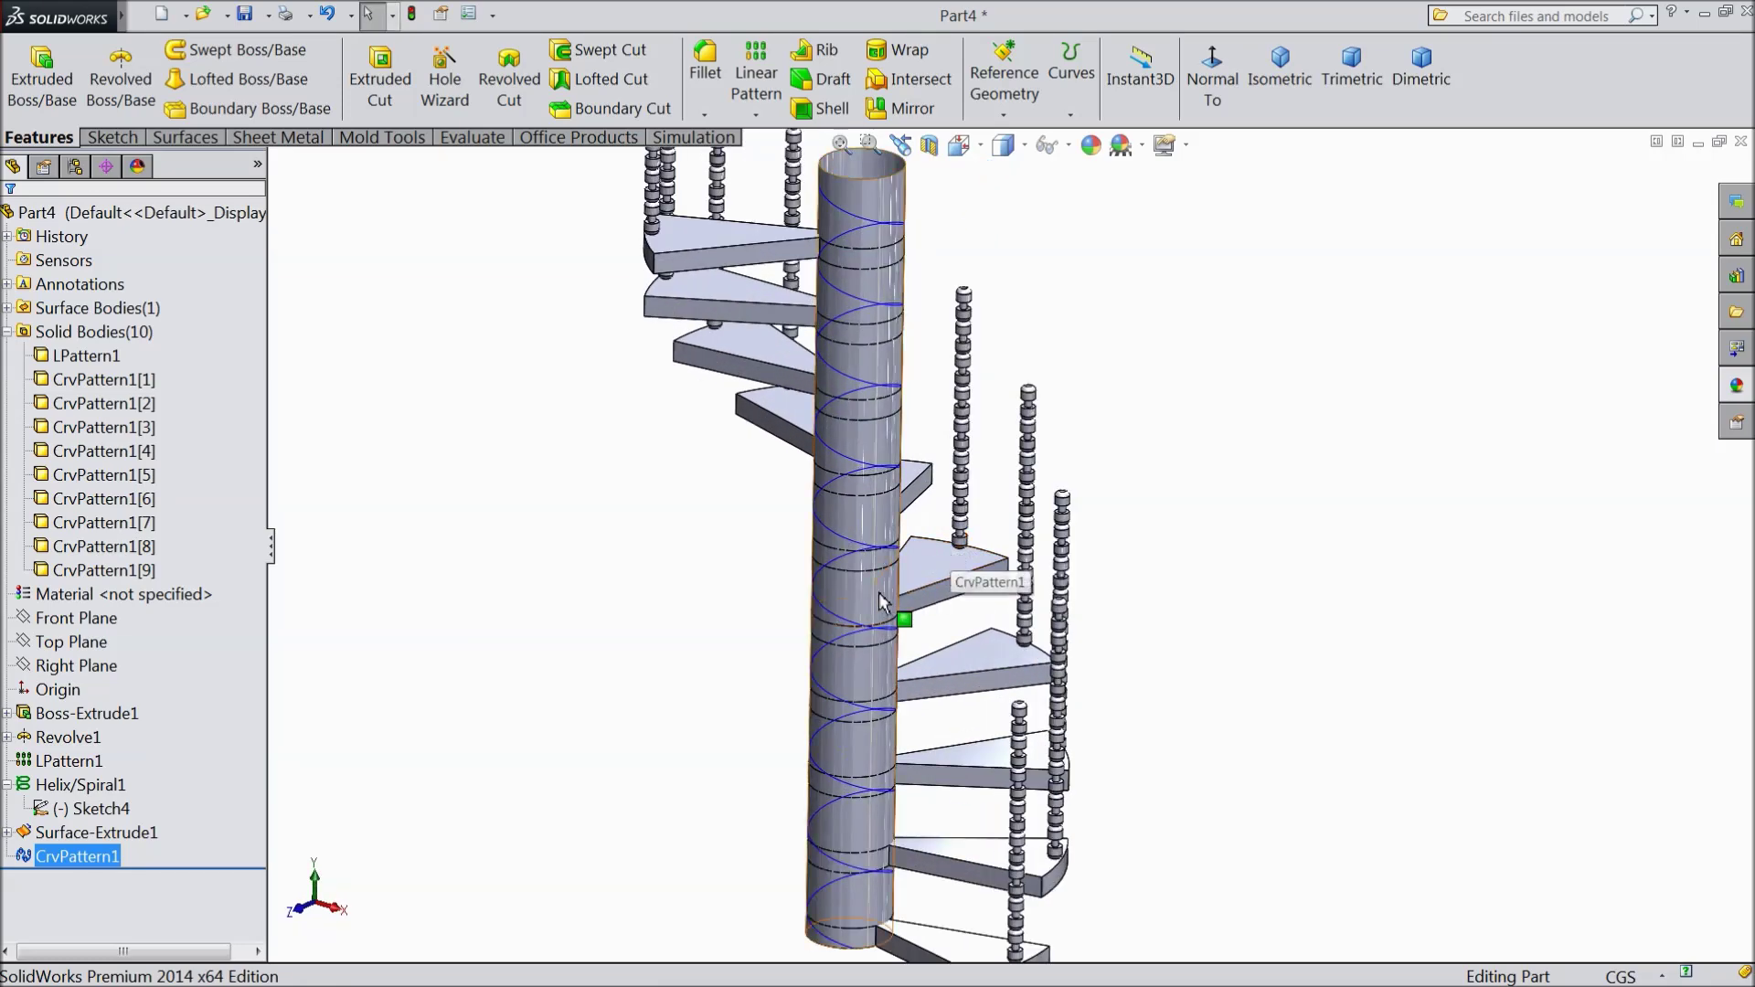
scroll(641, 616, up, 1)
click(654, 590)
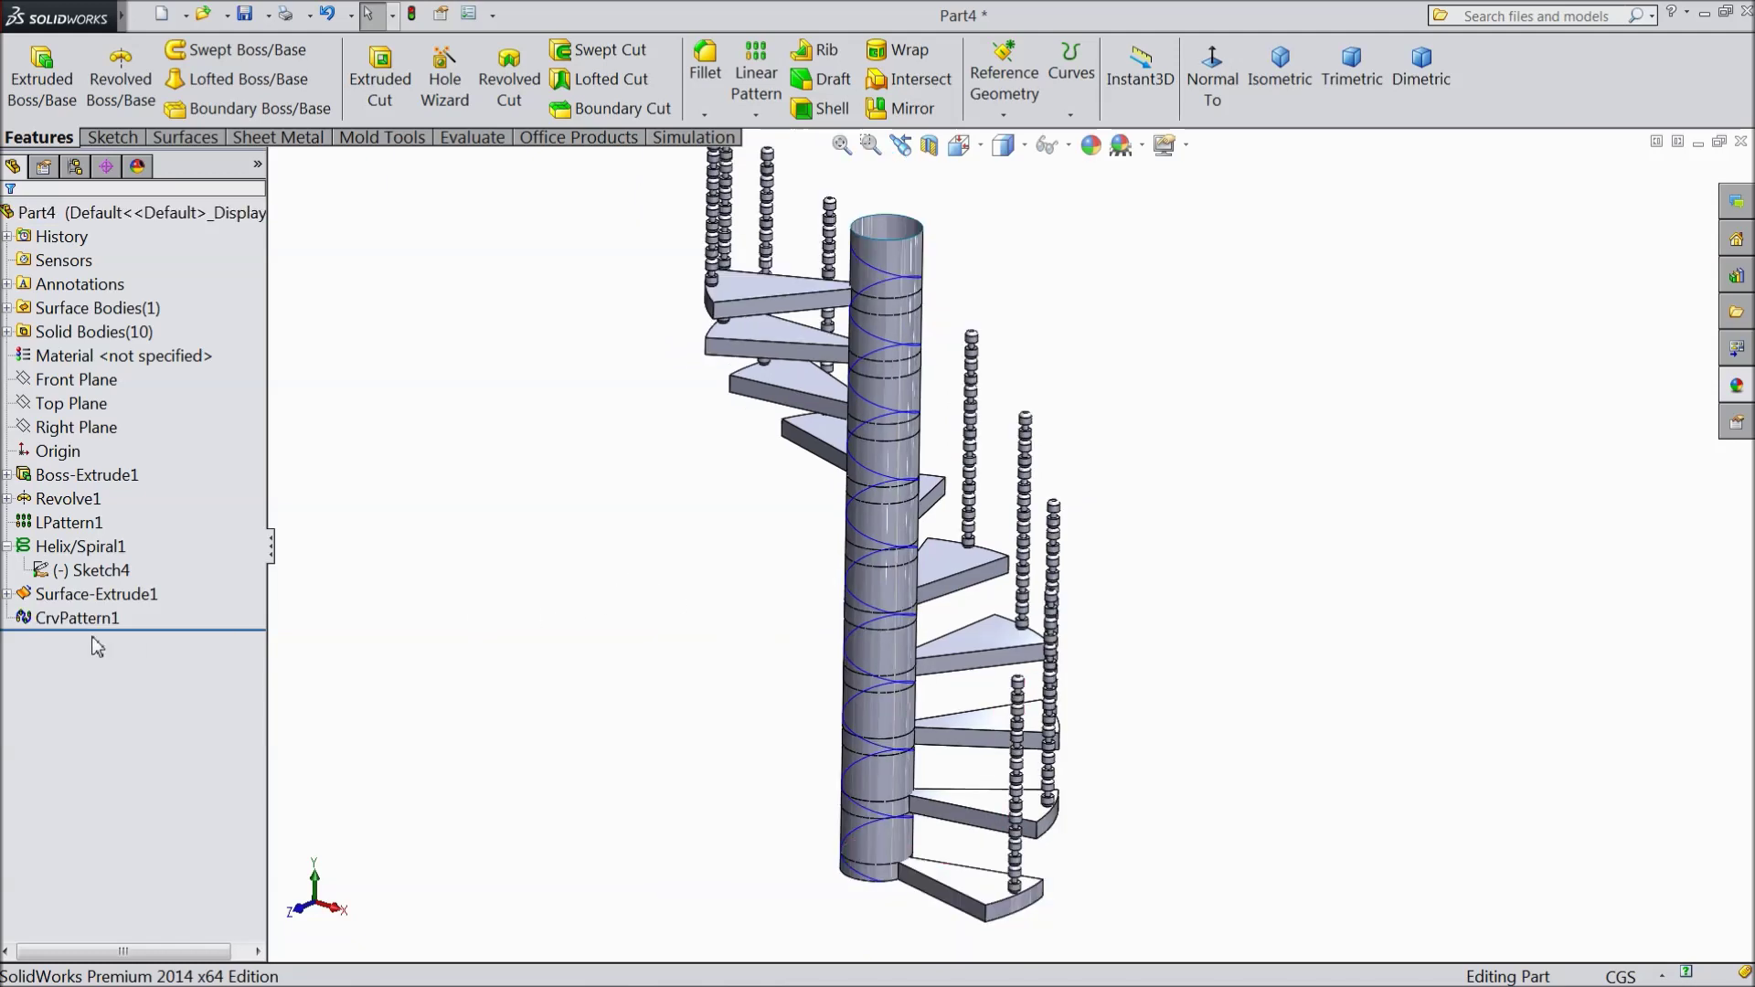
click(76, 618)
click(854, 645)
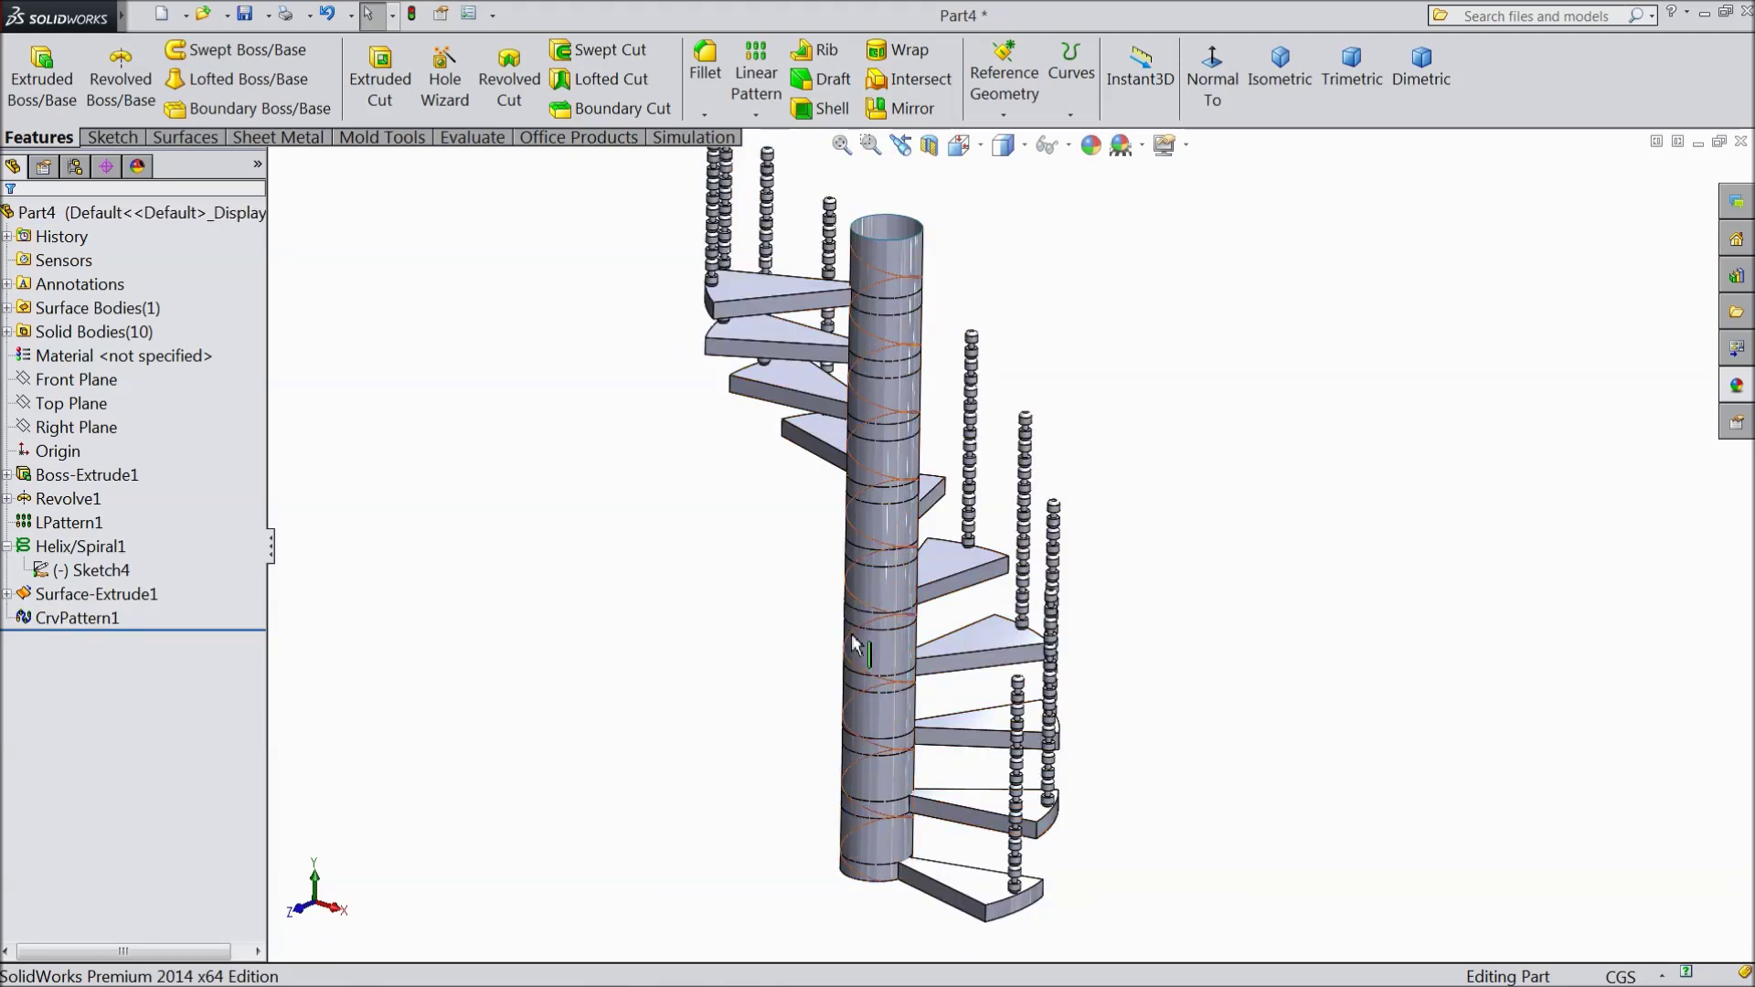
click(110, 573)
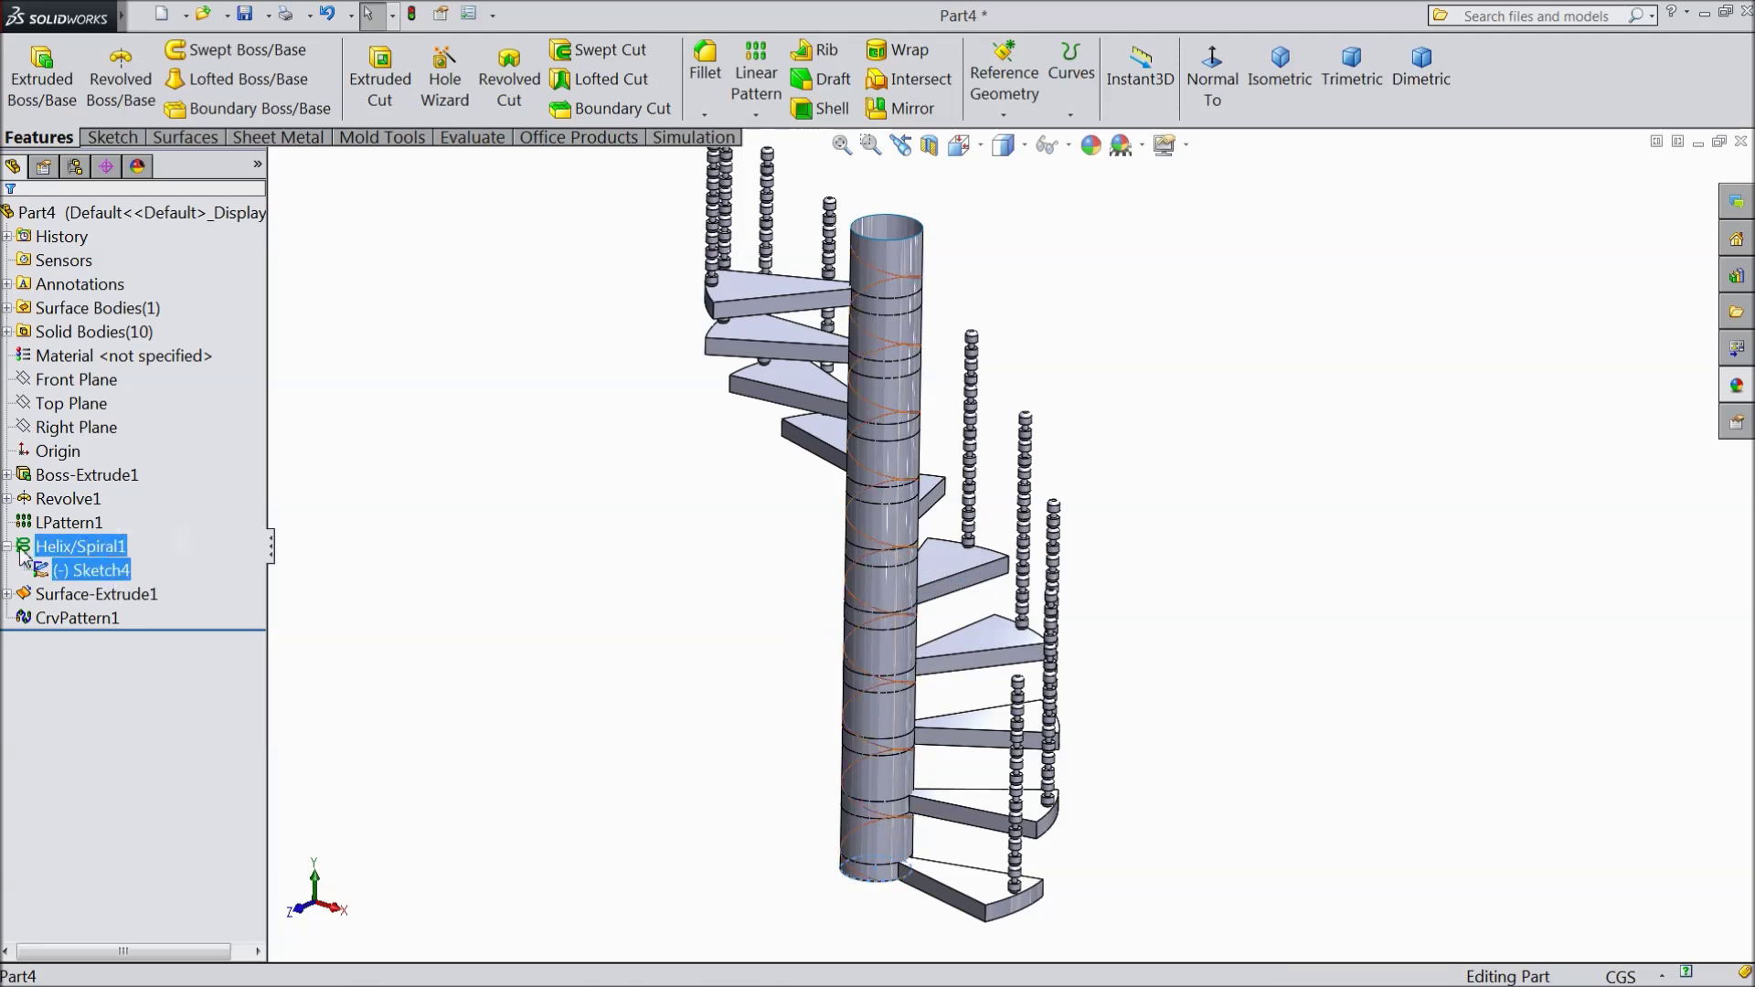
click(80, 546)
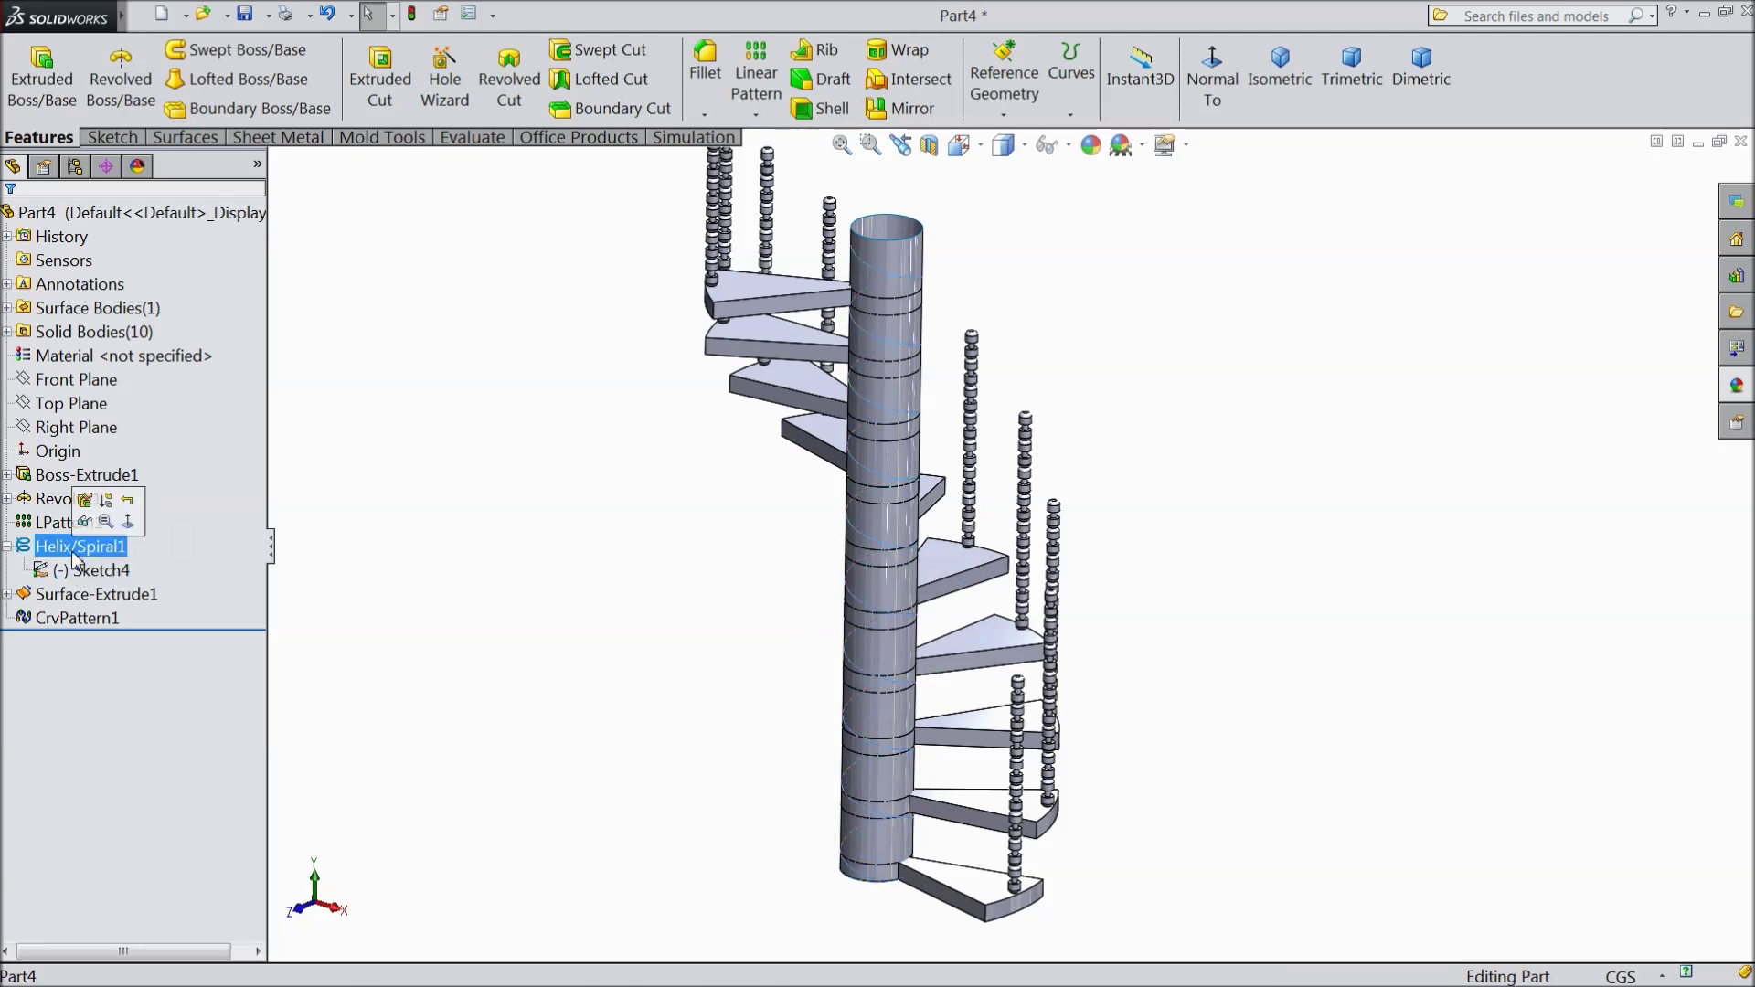
click(85, 523)
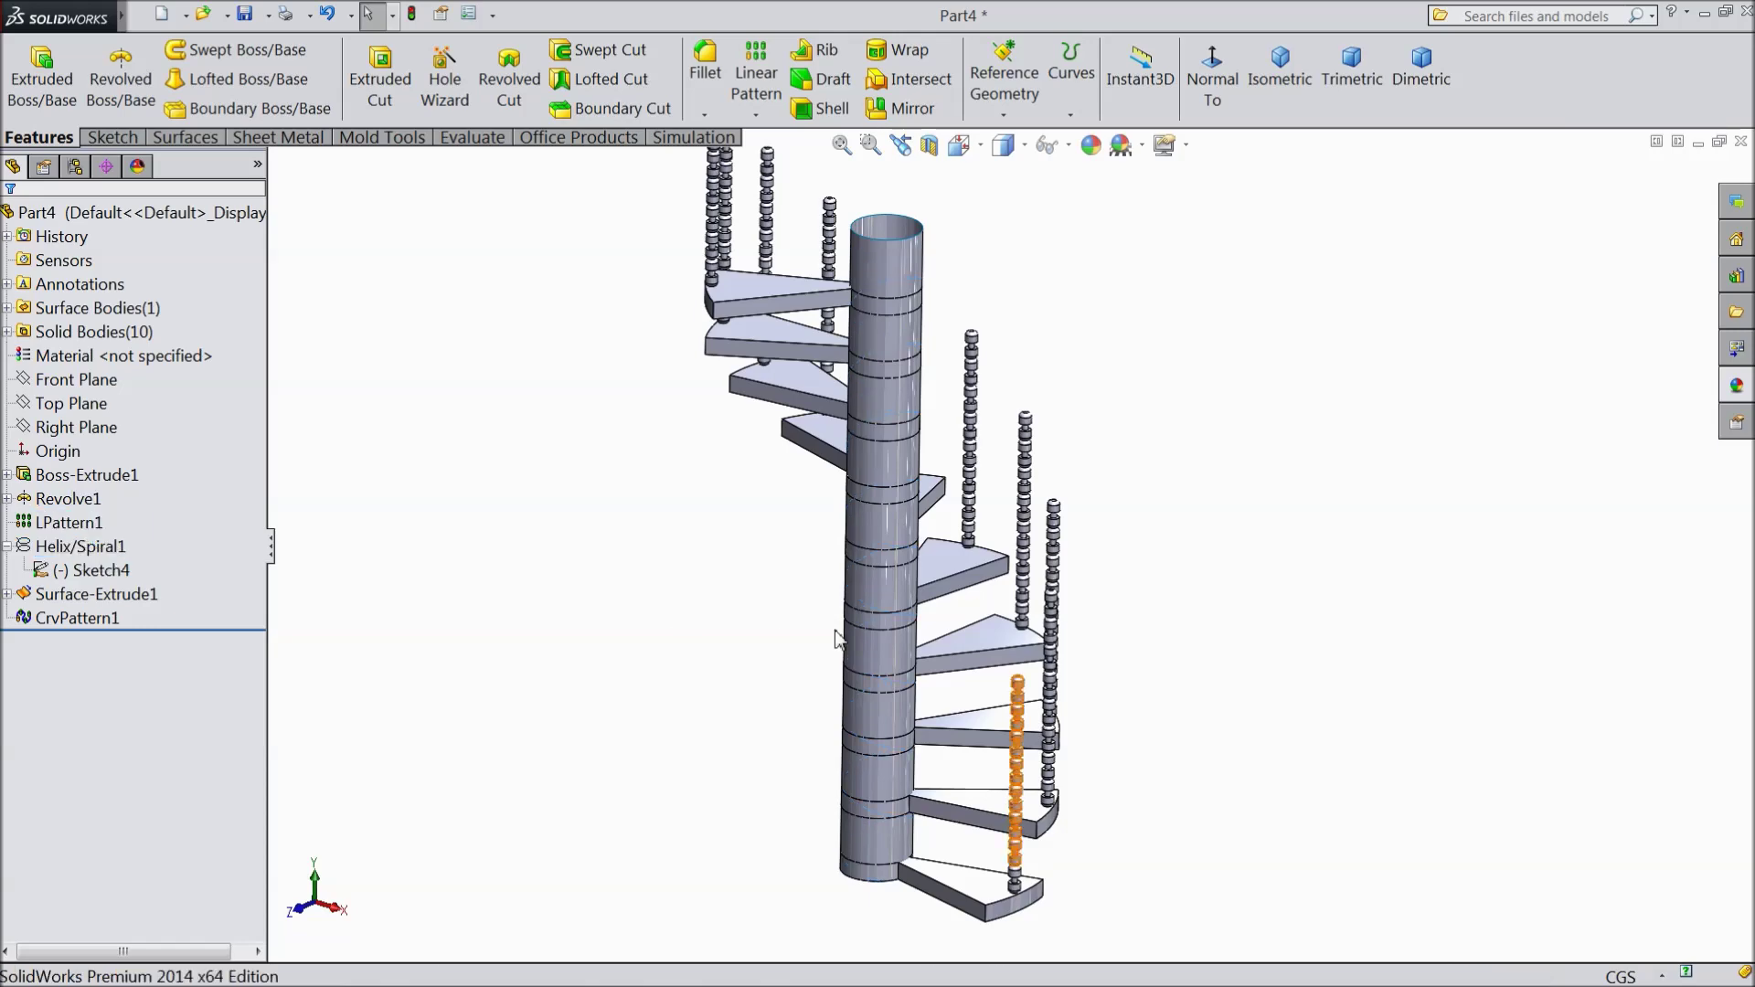
key(f)
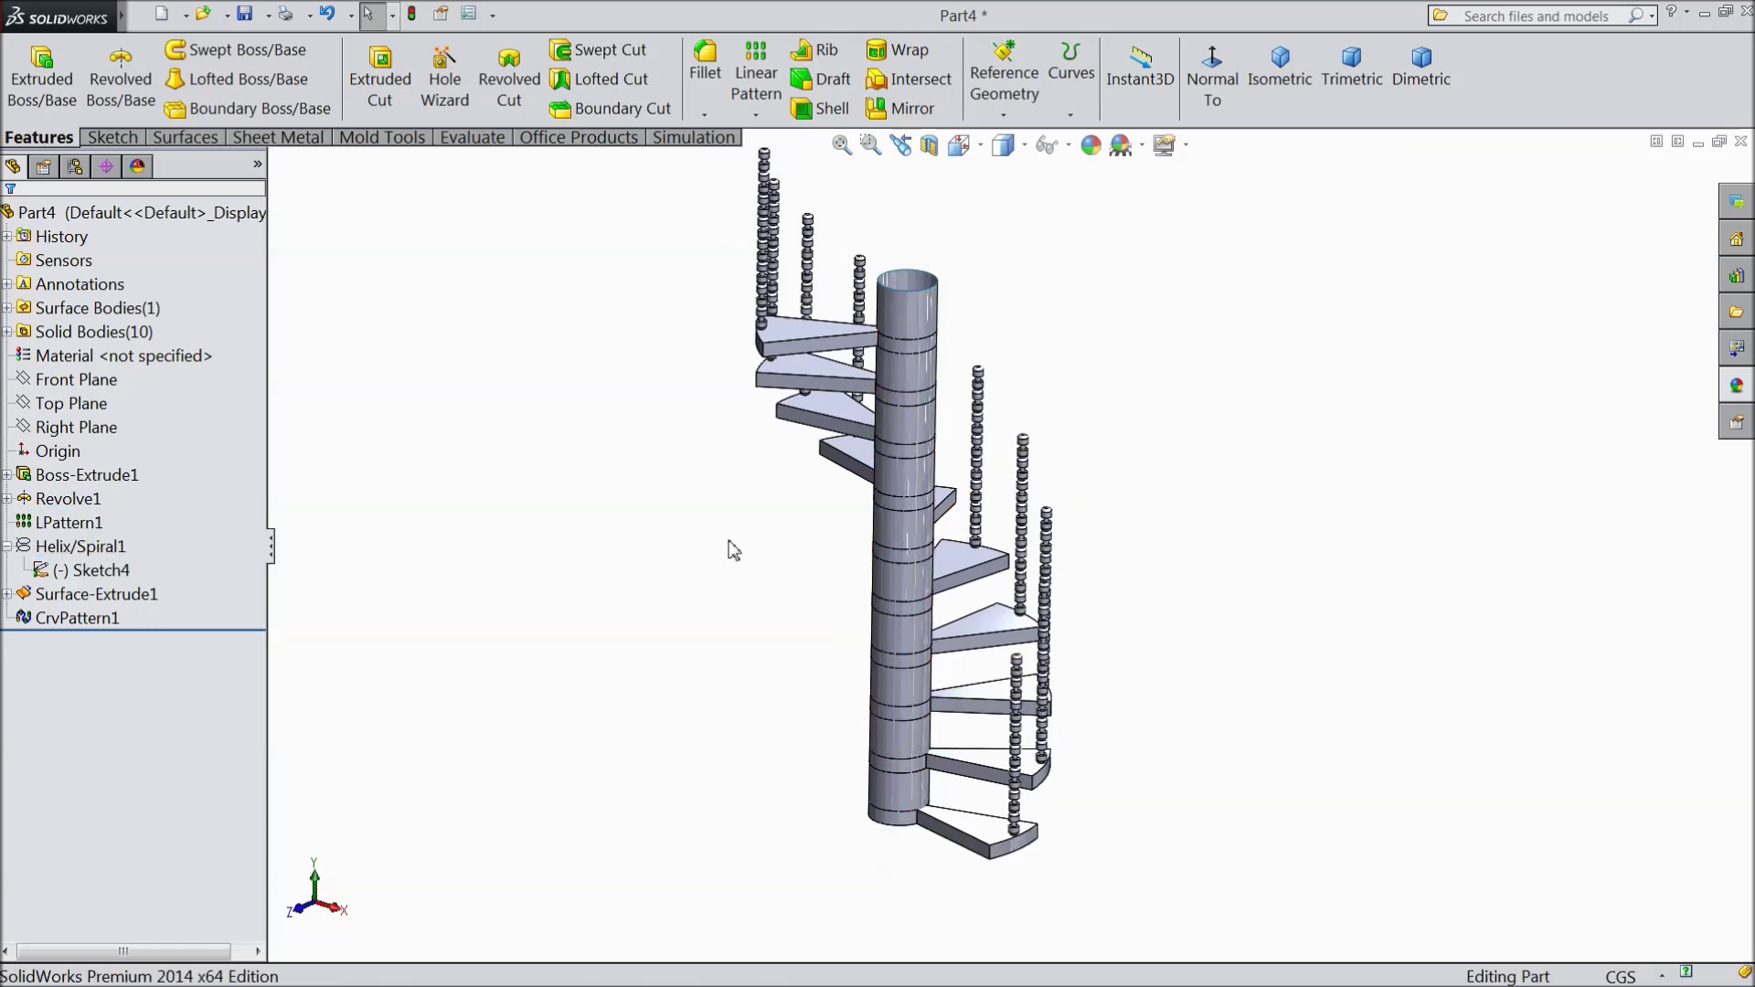
scroll(961, 603, down, 3)
scroll(987, 548, down, 3)
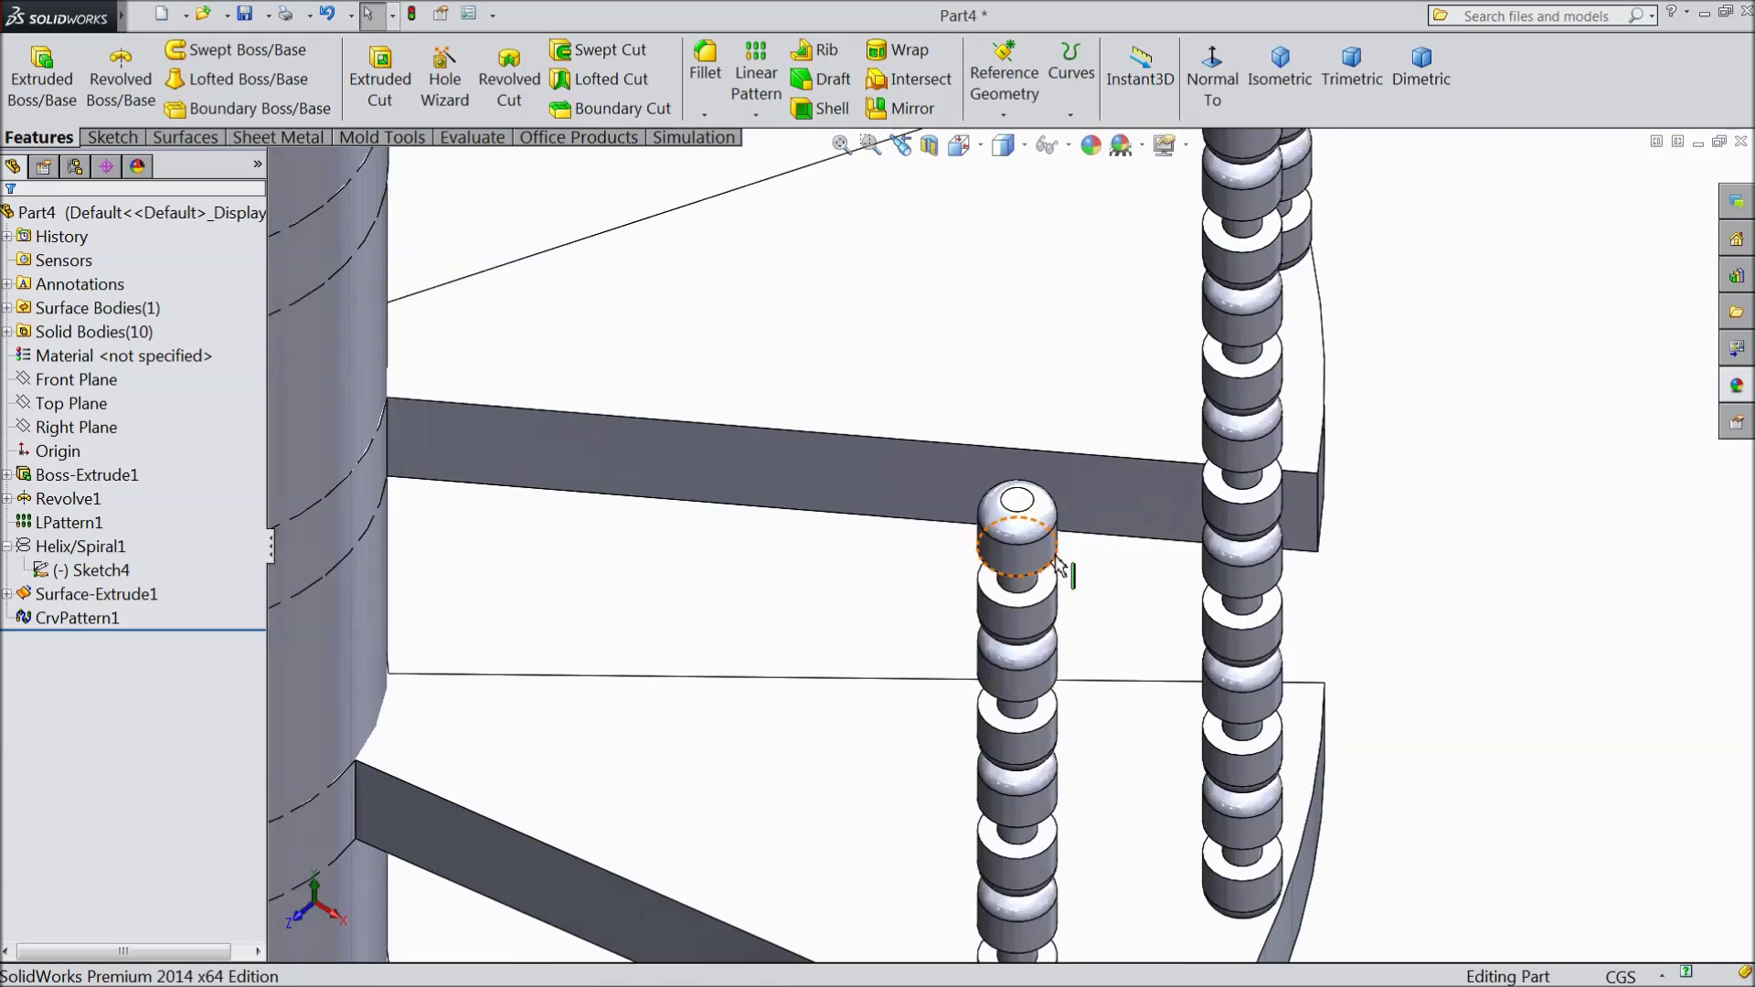
scroll(1016, 529, down, 3)
- Start a sketch on a baluster's top face, viewed normal to it
click(1008, 495)
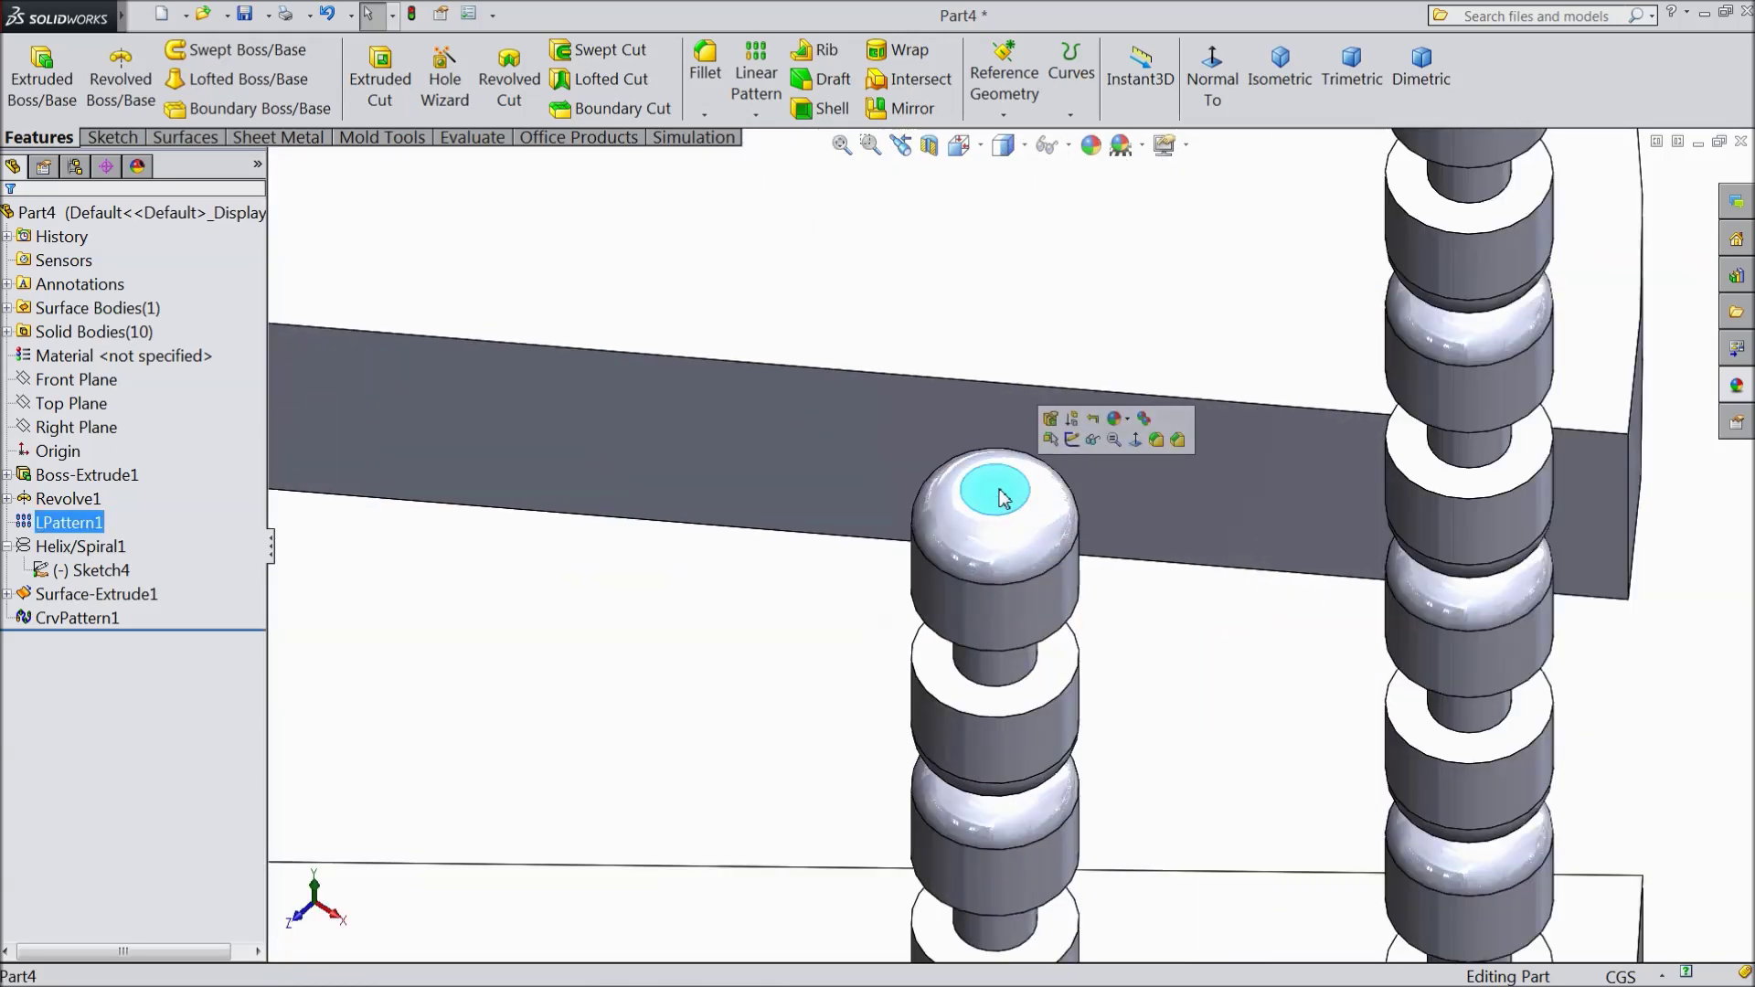
click(1079, 442)
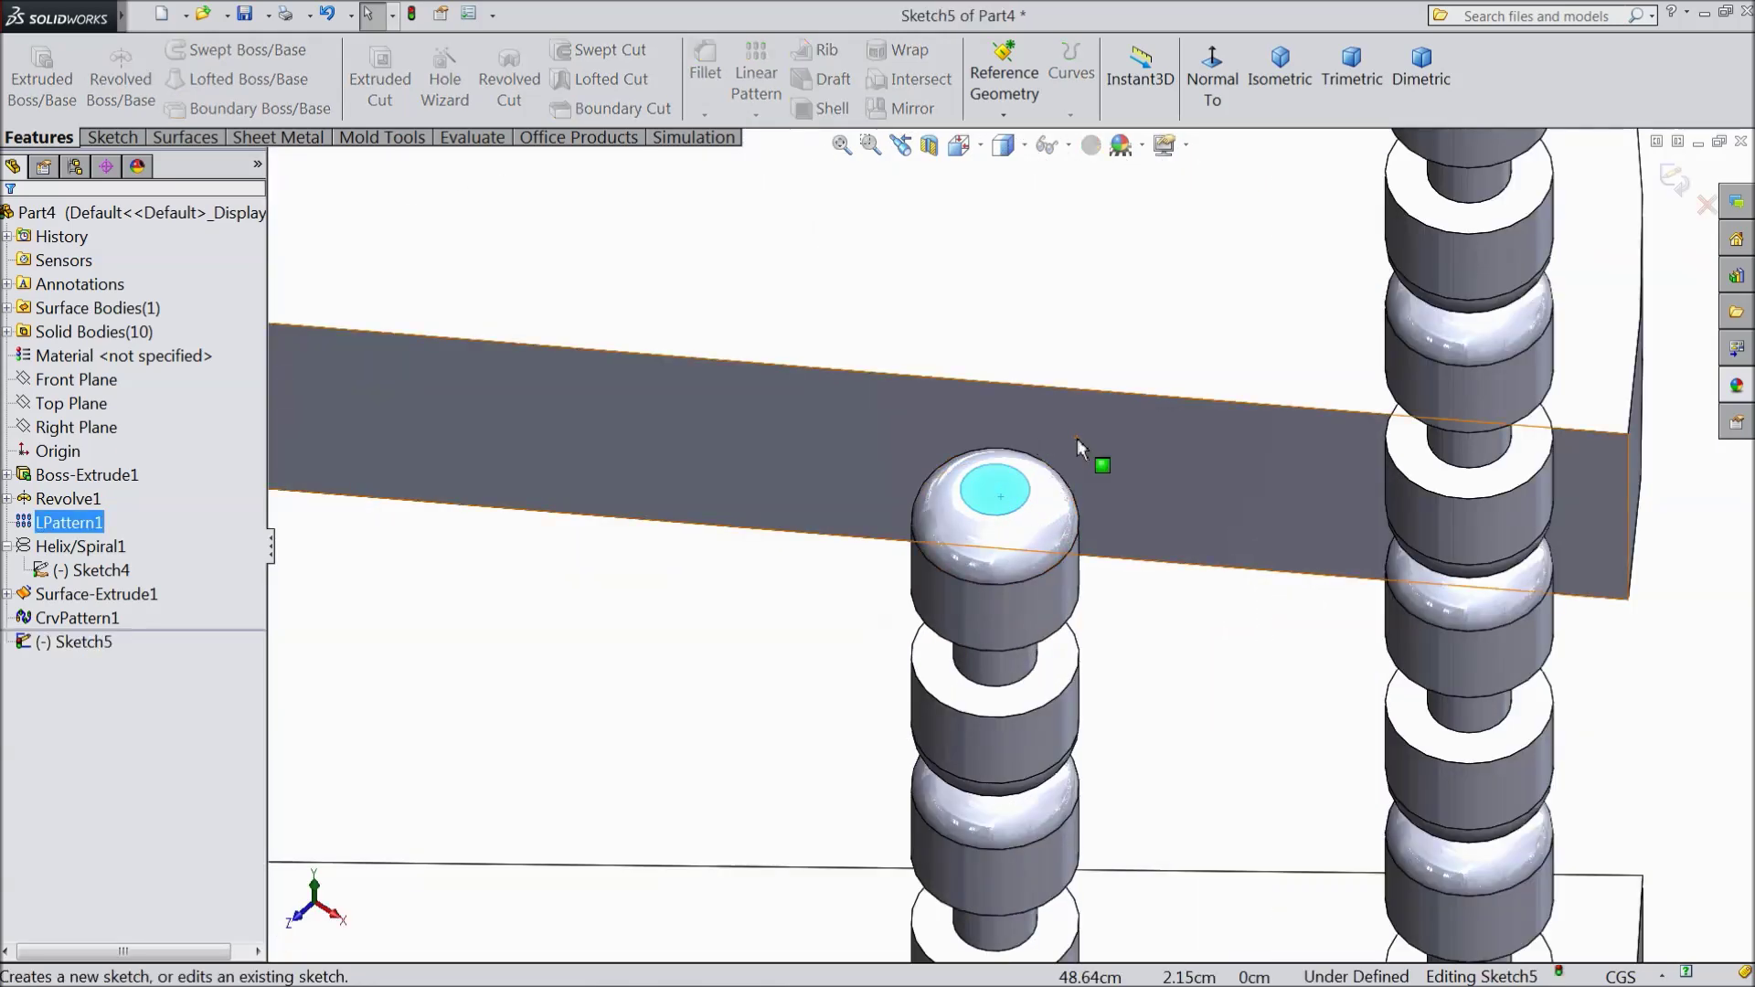
click(1212, 76)
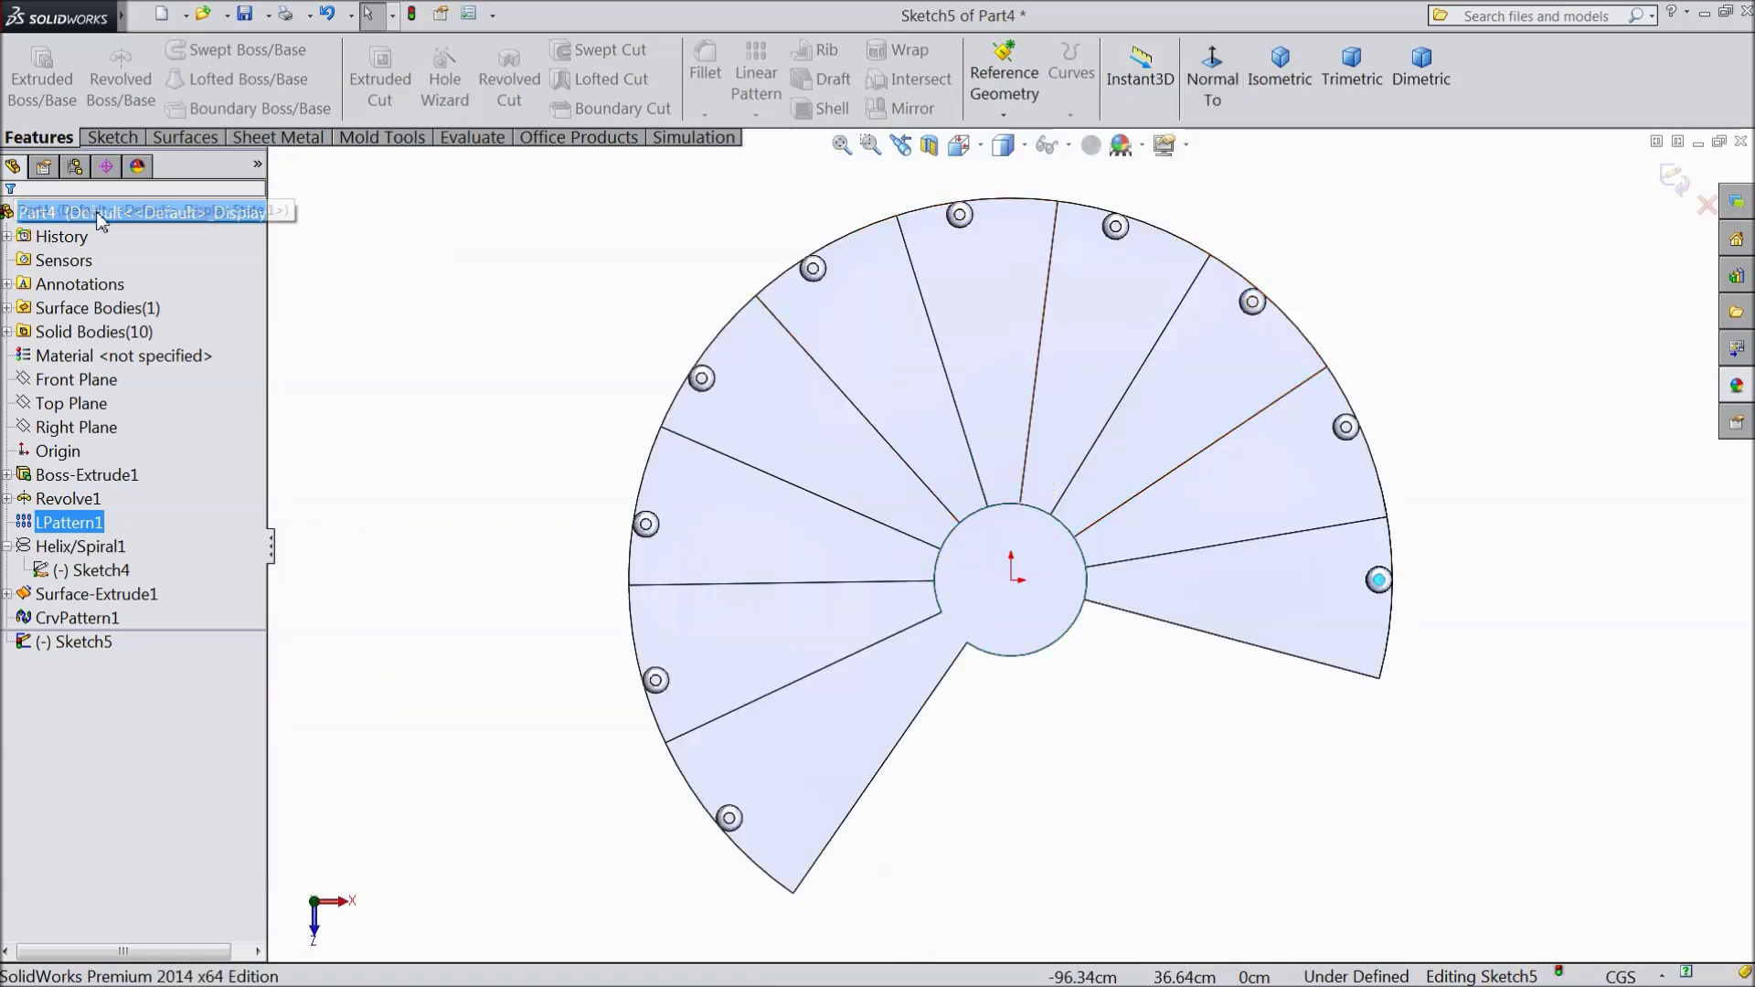
click(110, 137)
- Draw an origin-centred circle through the baluster centres, about 48.3 cm radius, then exit
click(199, 50)
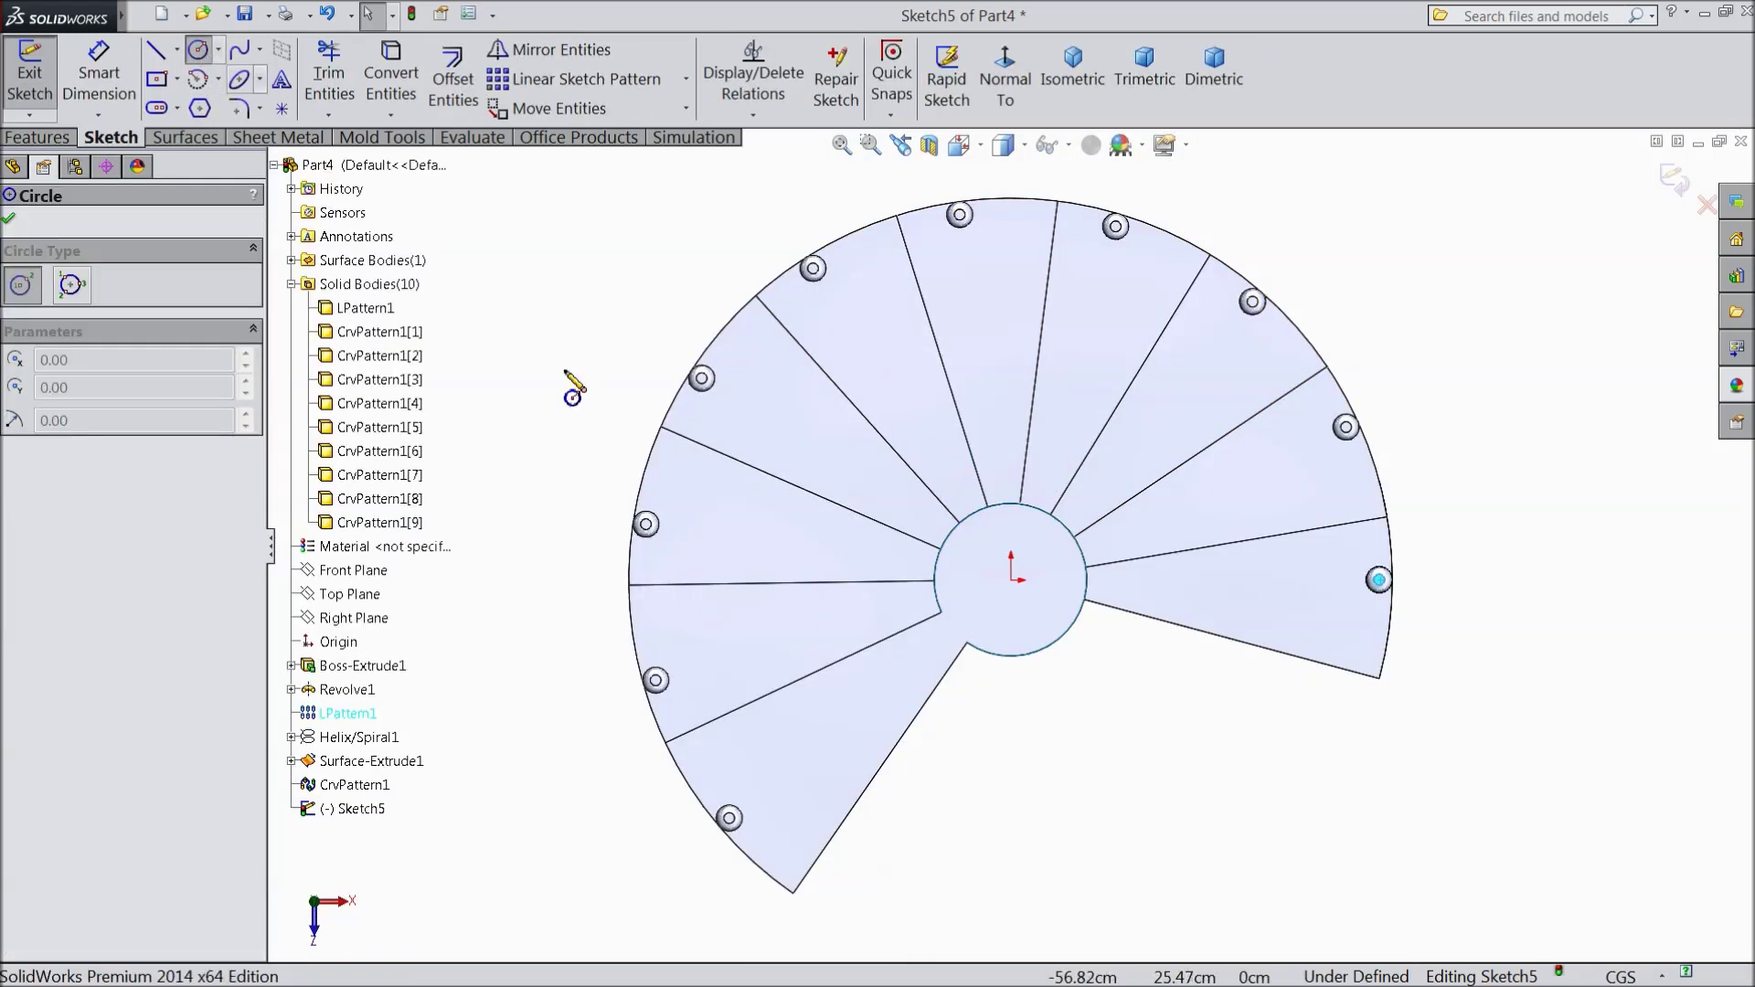
click(1012, 573)
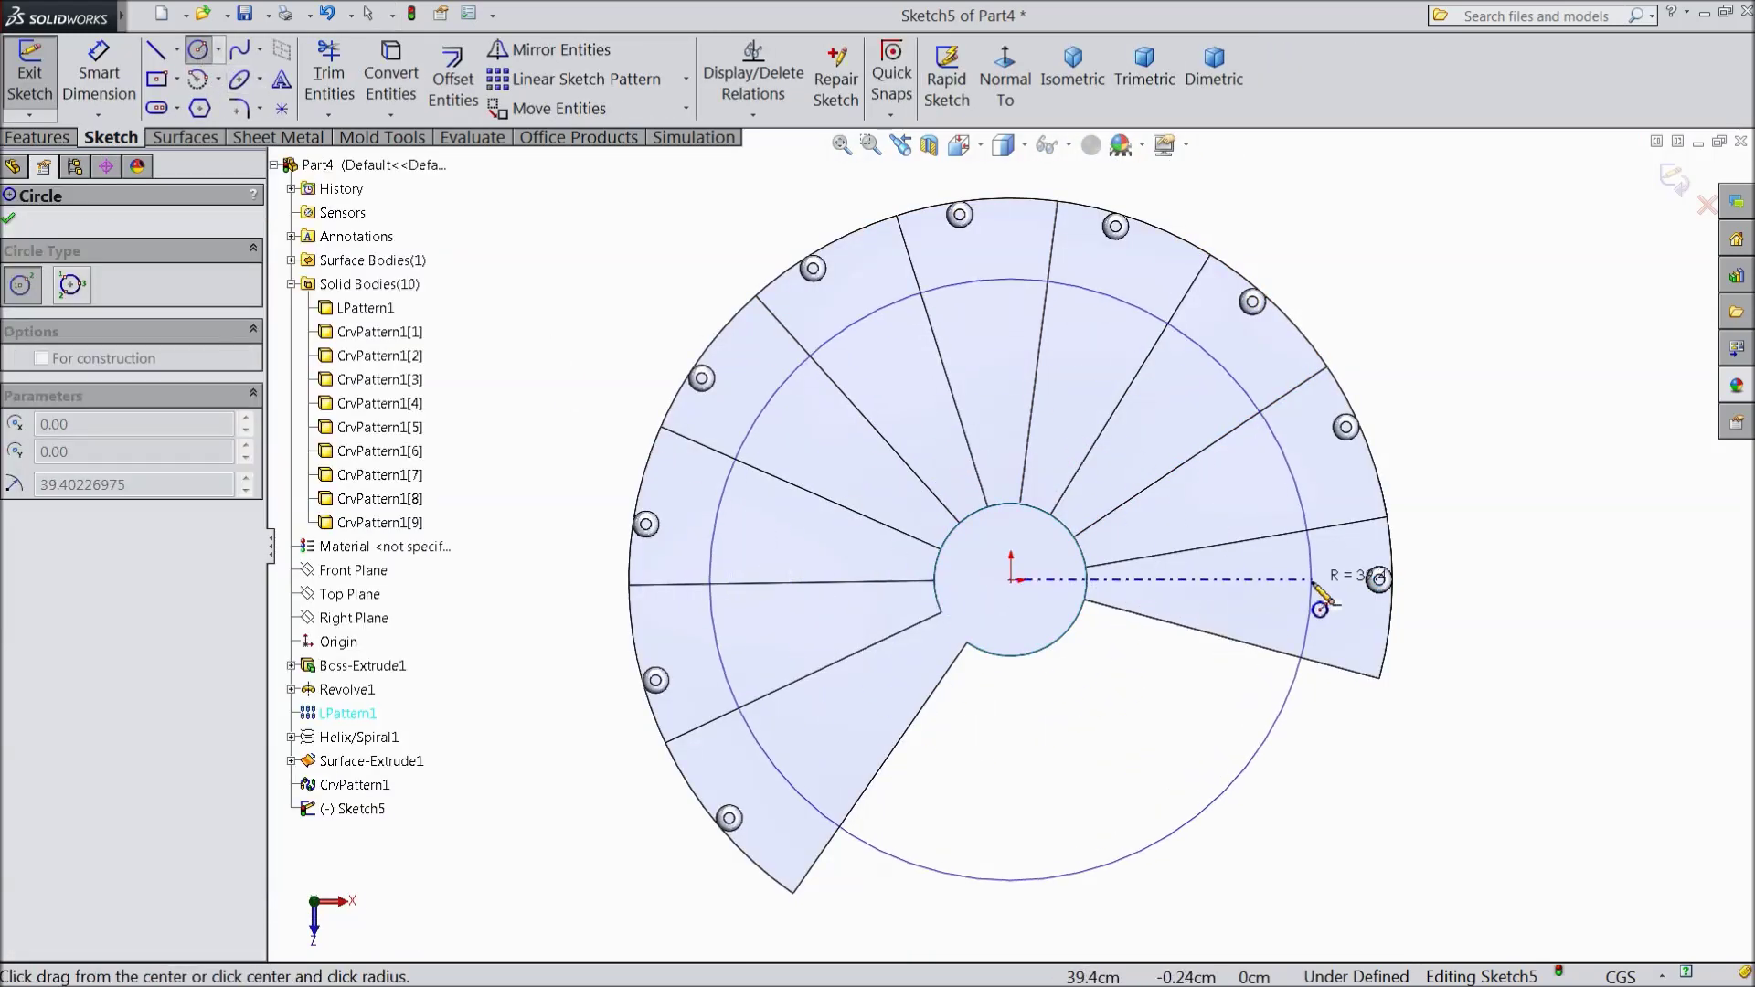
scroll(1377, 580, down, 5)
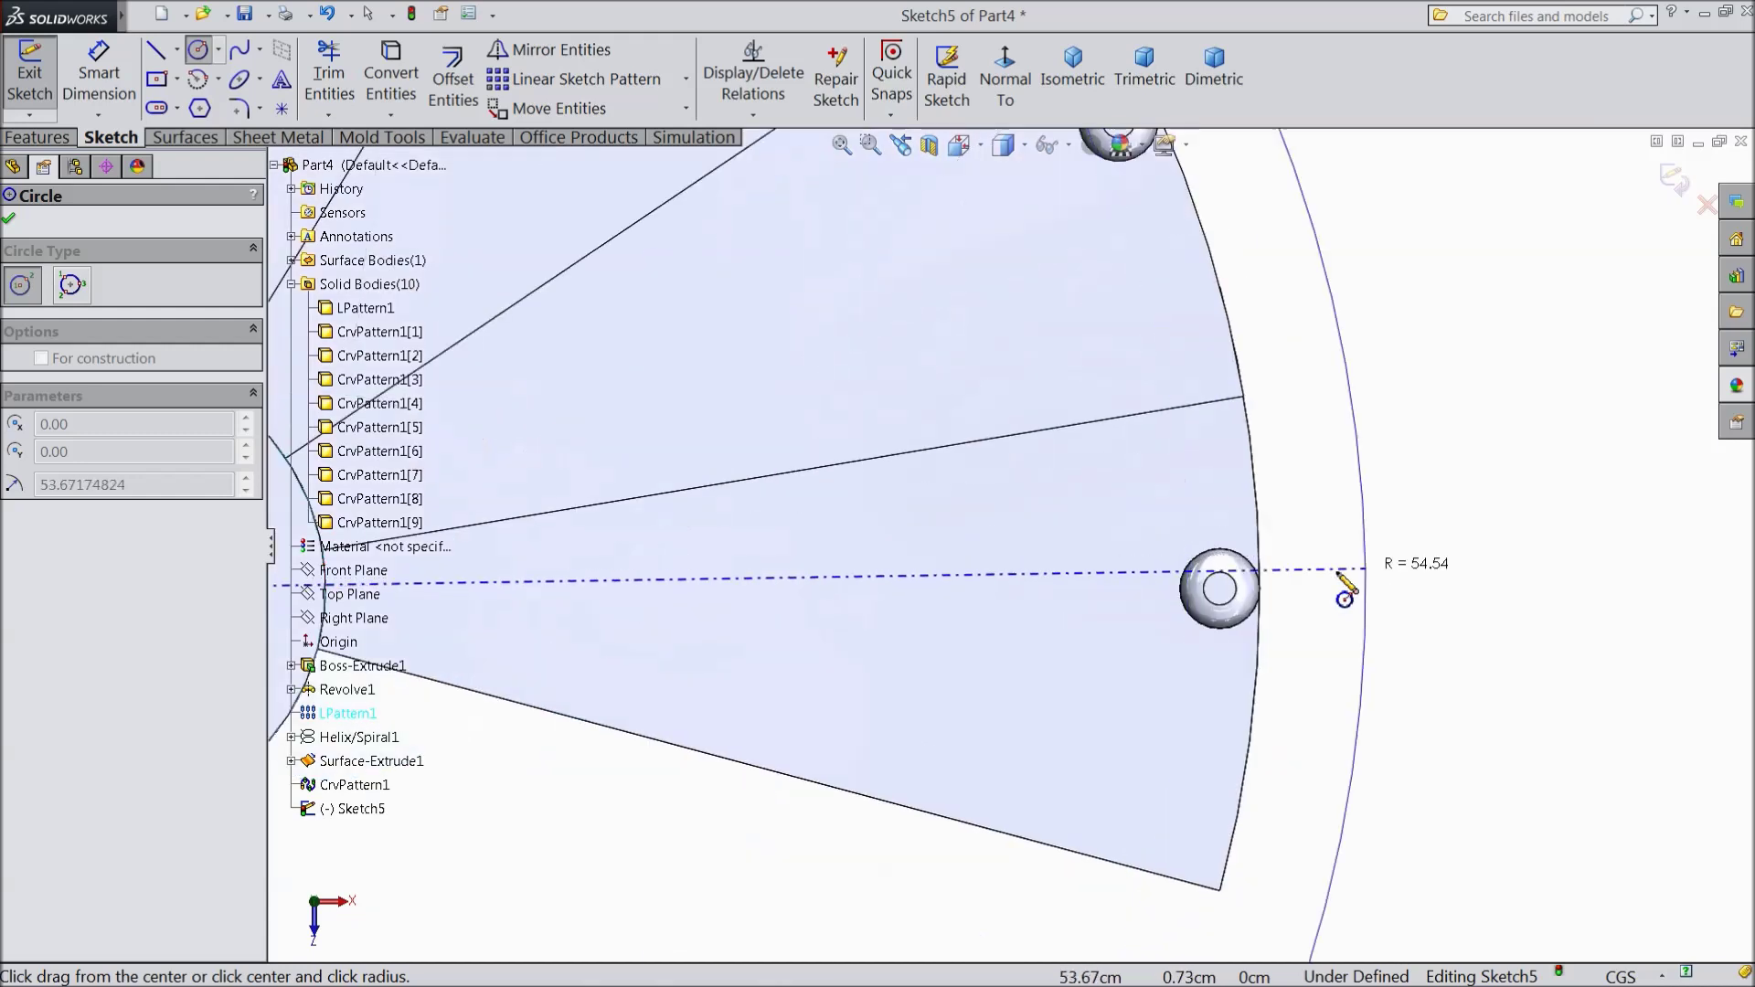
click(1238, 599)
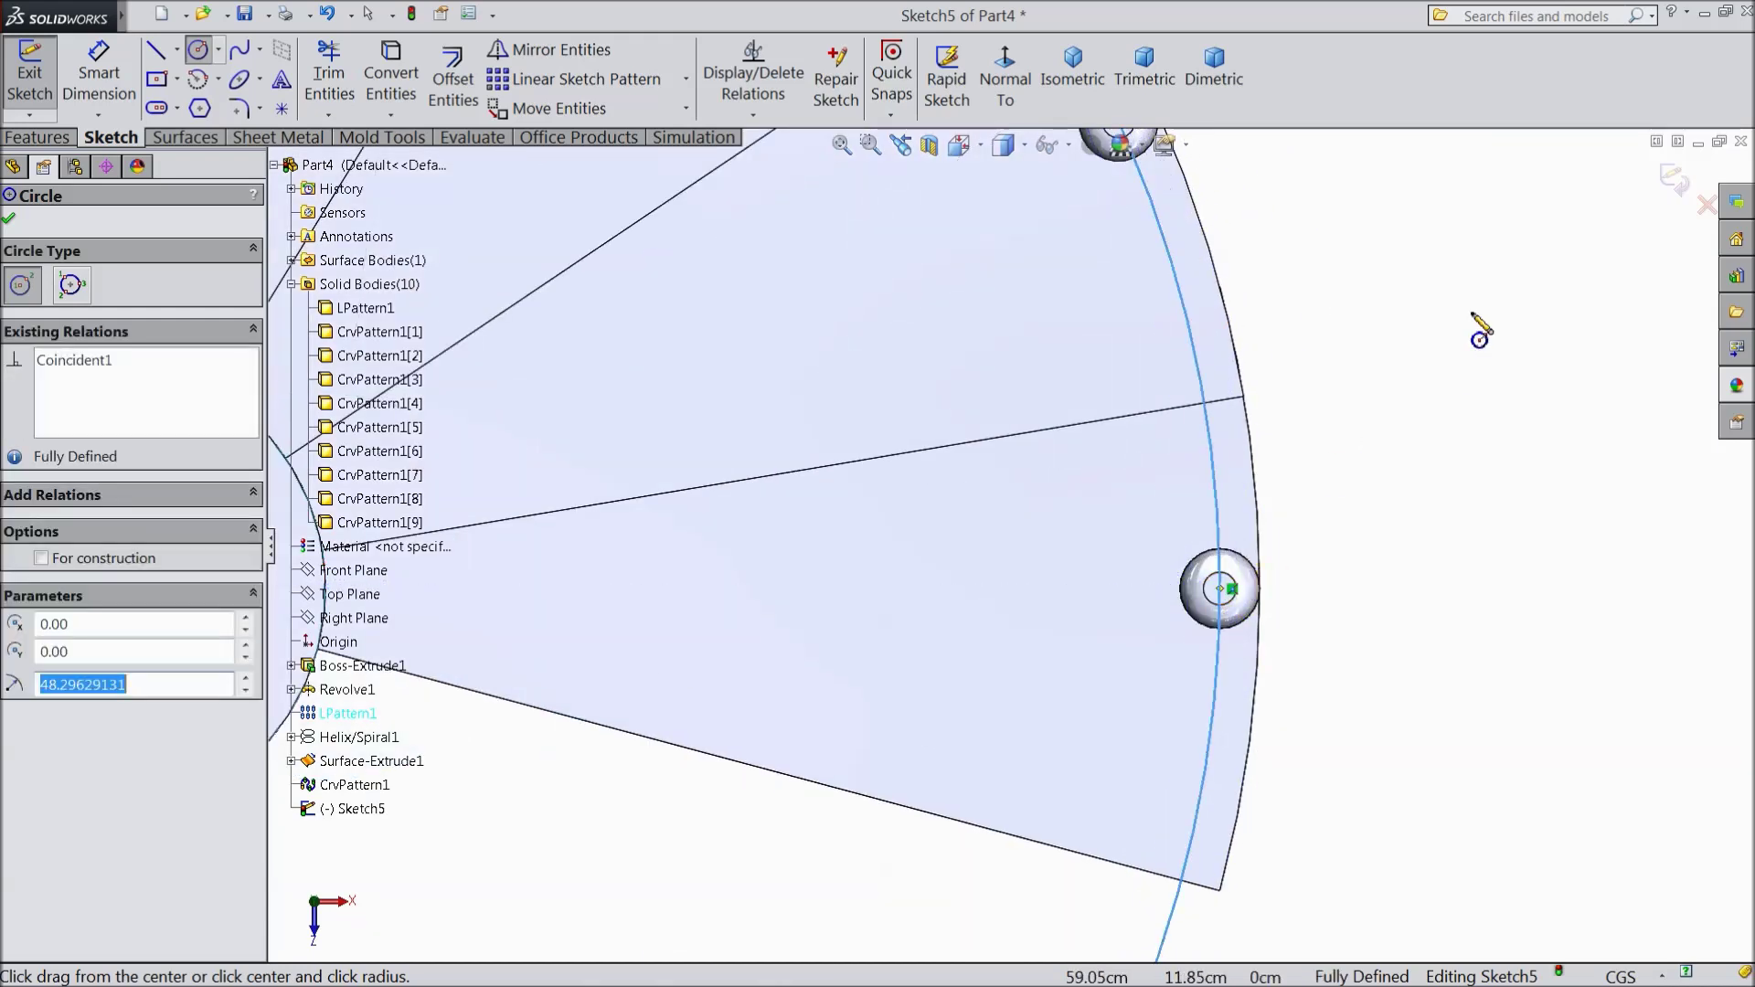
right_click(1471, 208)
click(1518, 233)
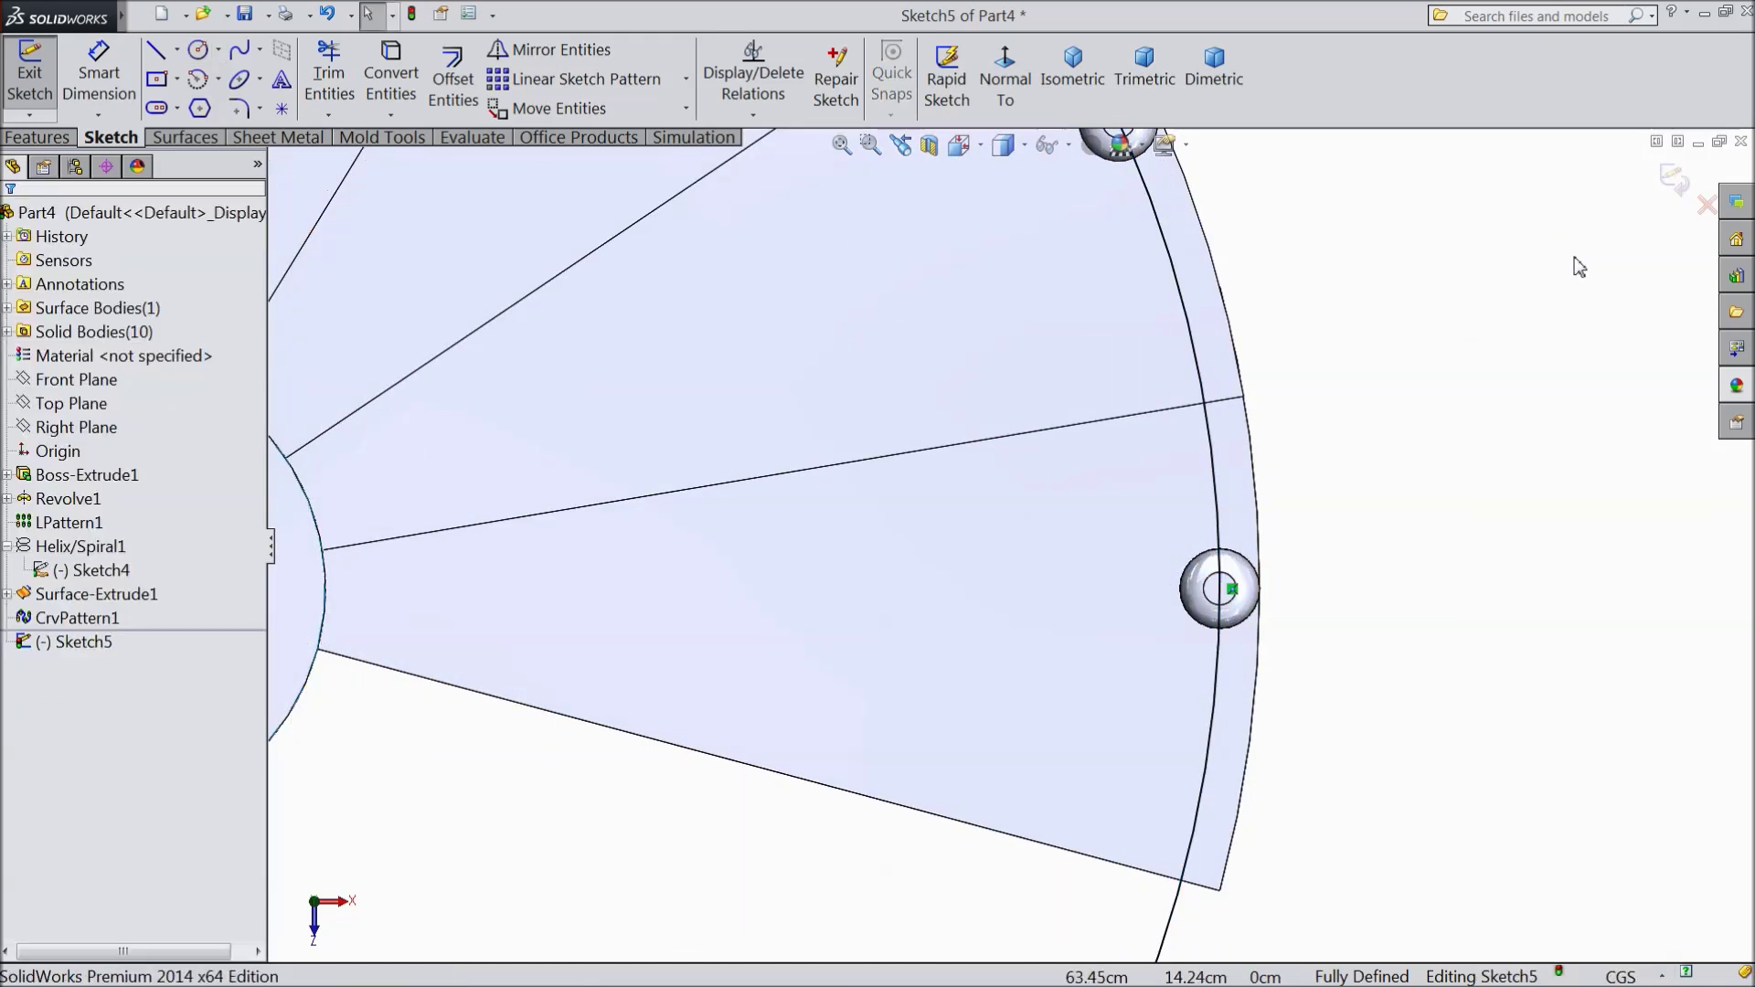
click(1675, 180)
key(f)
scroll(981, 549, down, 3)
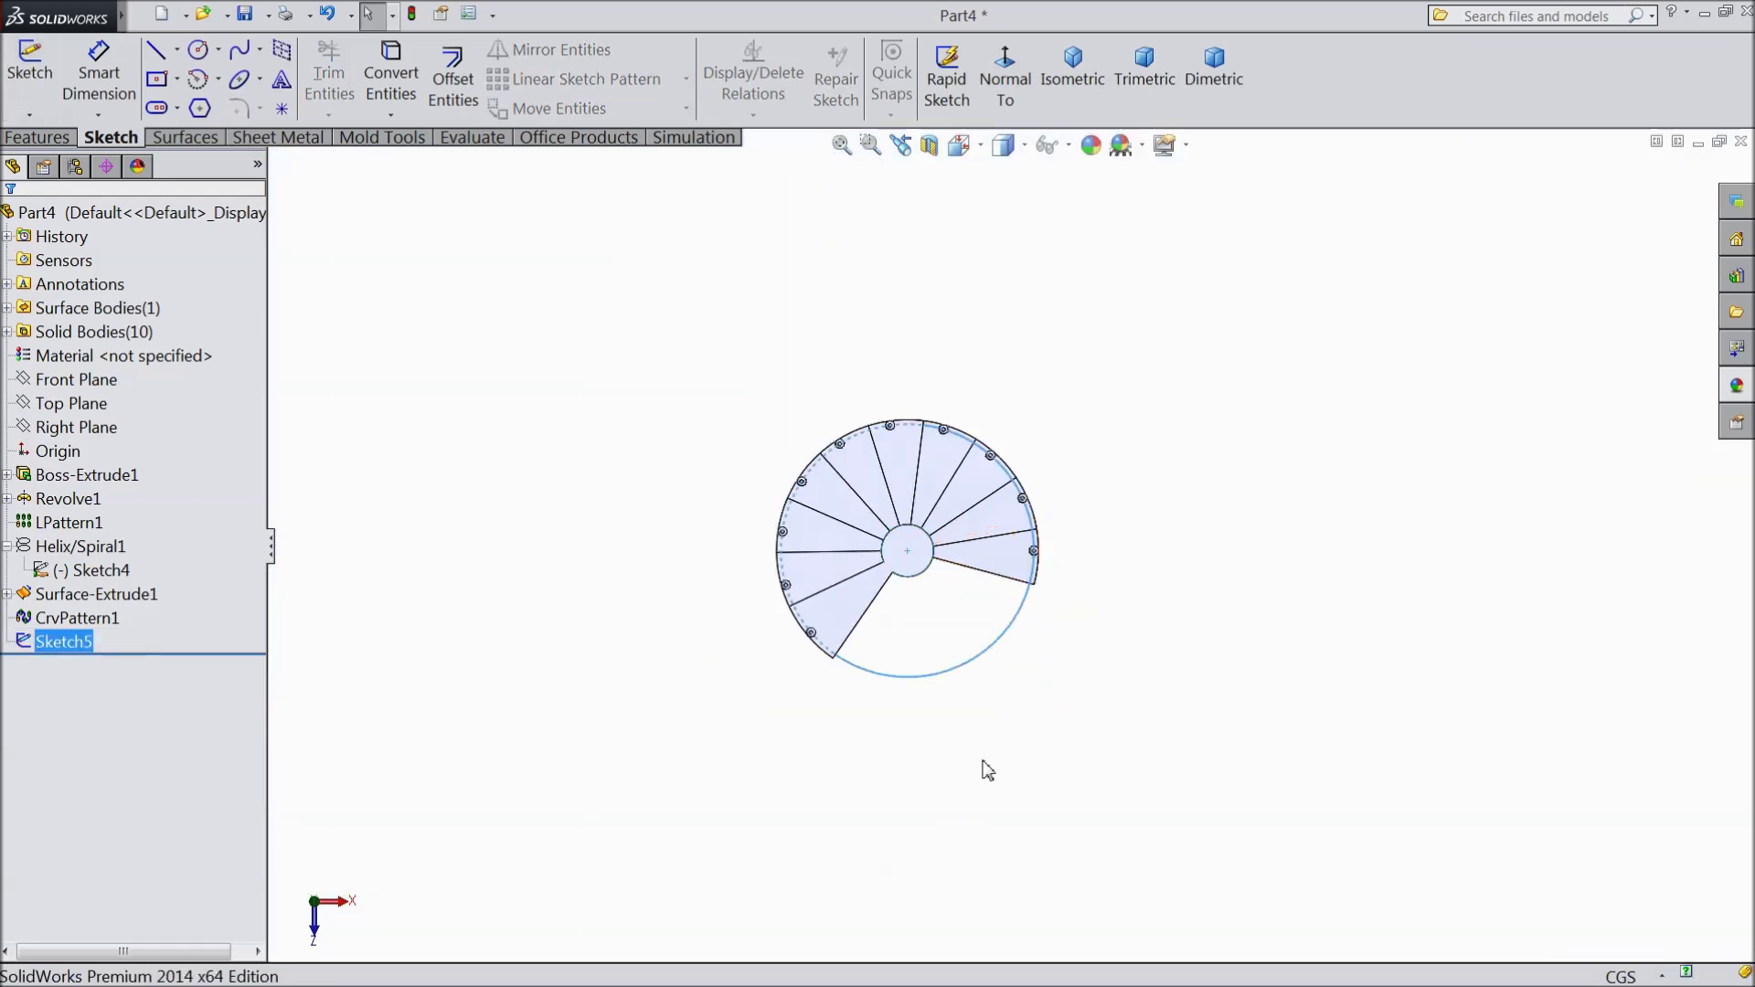
middle_drag(988, 769, 967, 608)
scroll(967, 607, up, 3)
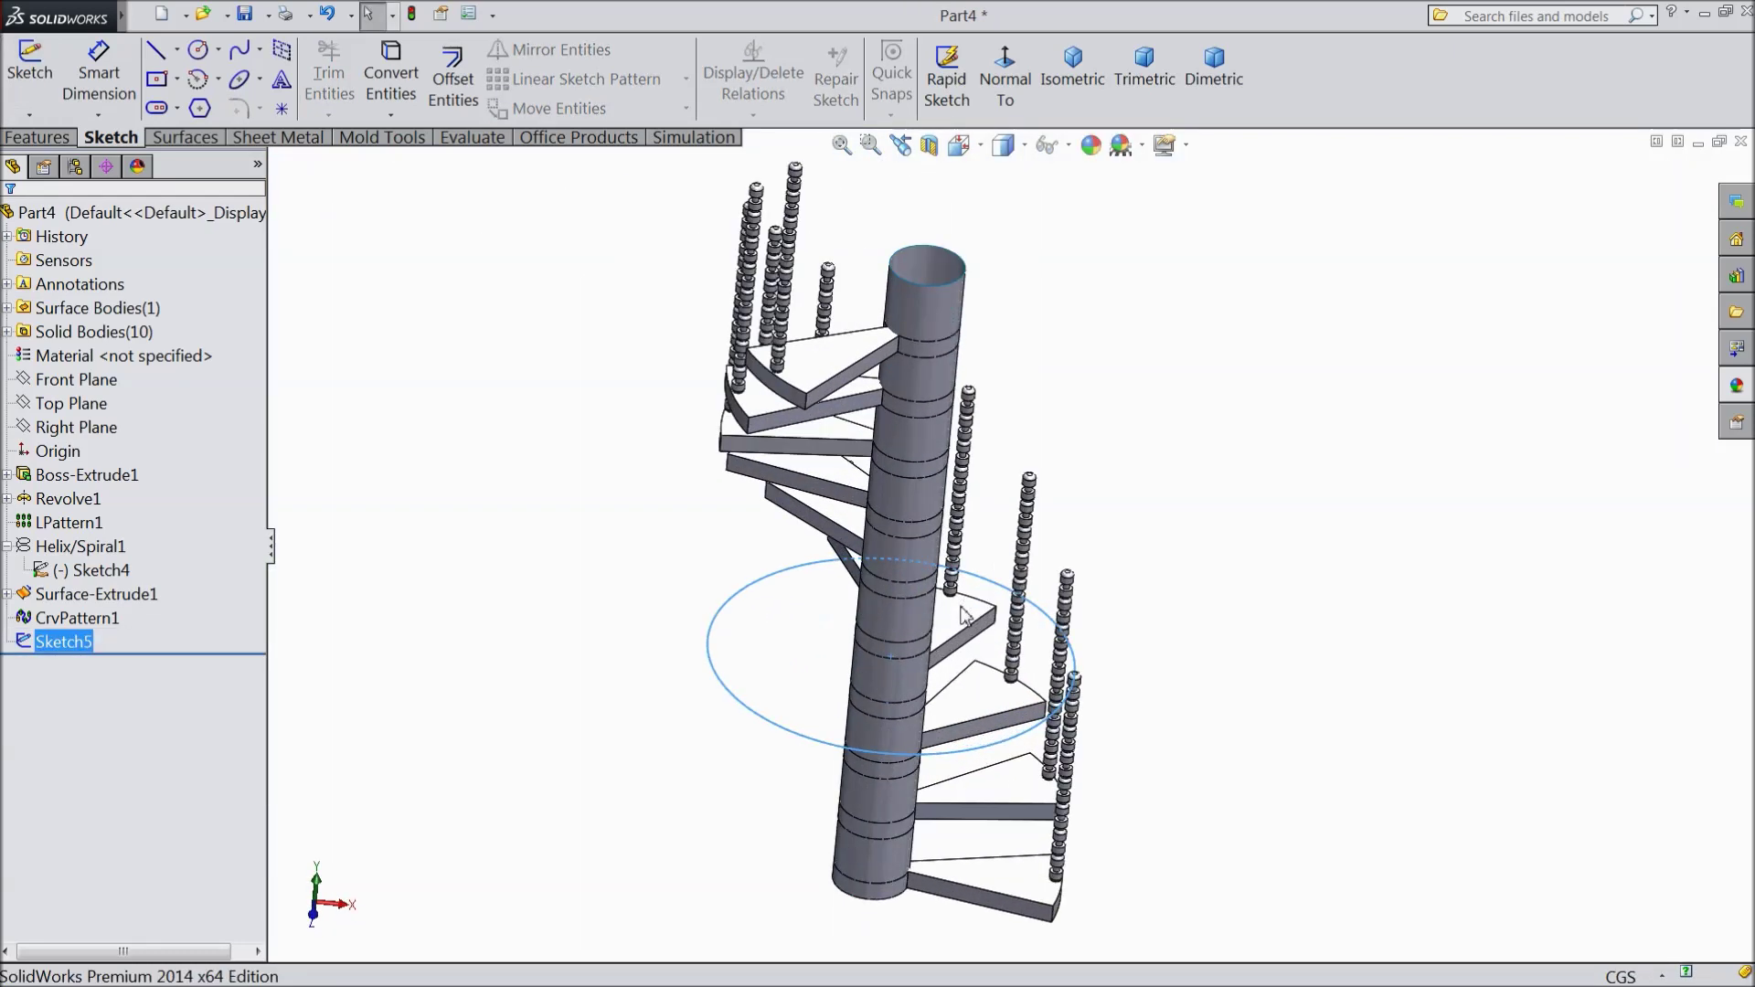
middle_drag(634, 550, 624, 528)
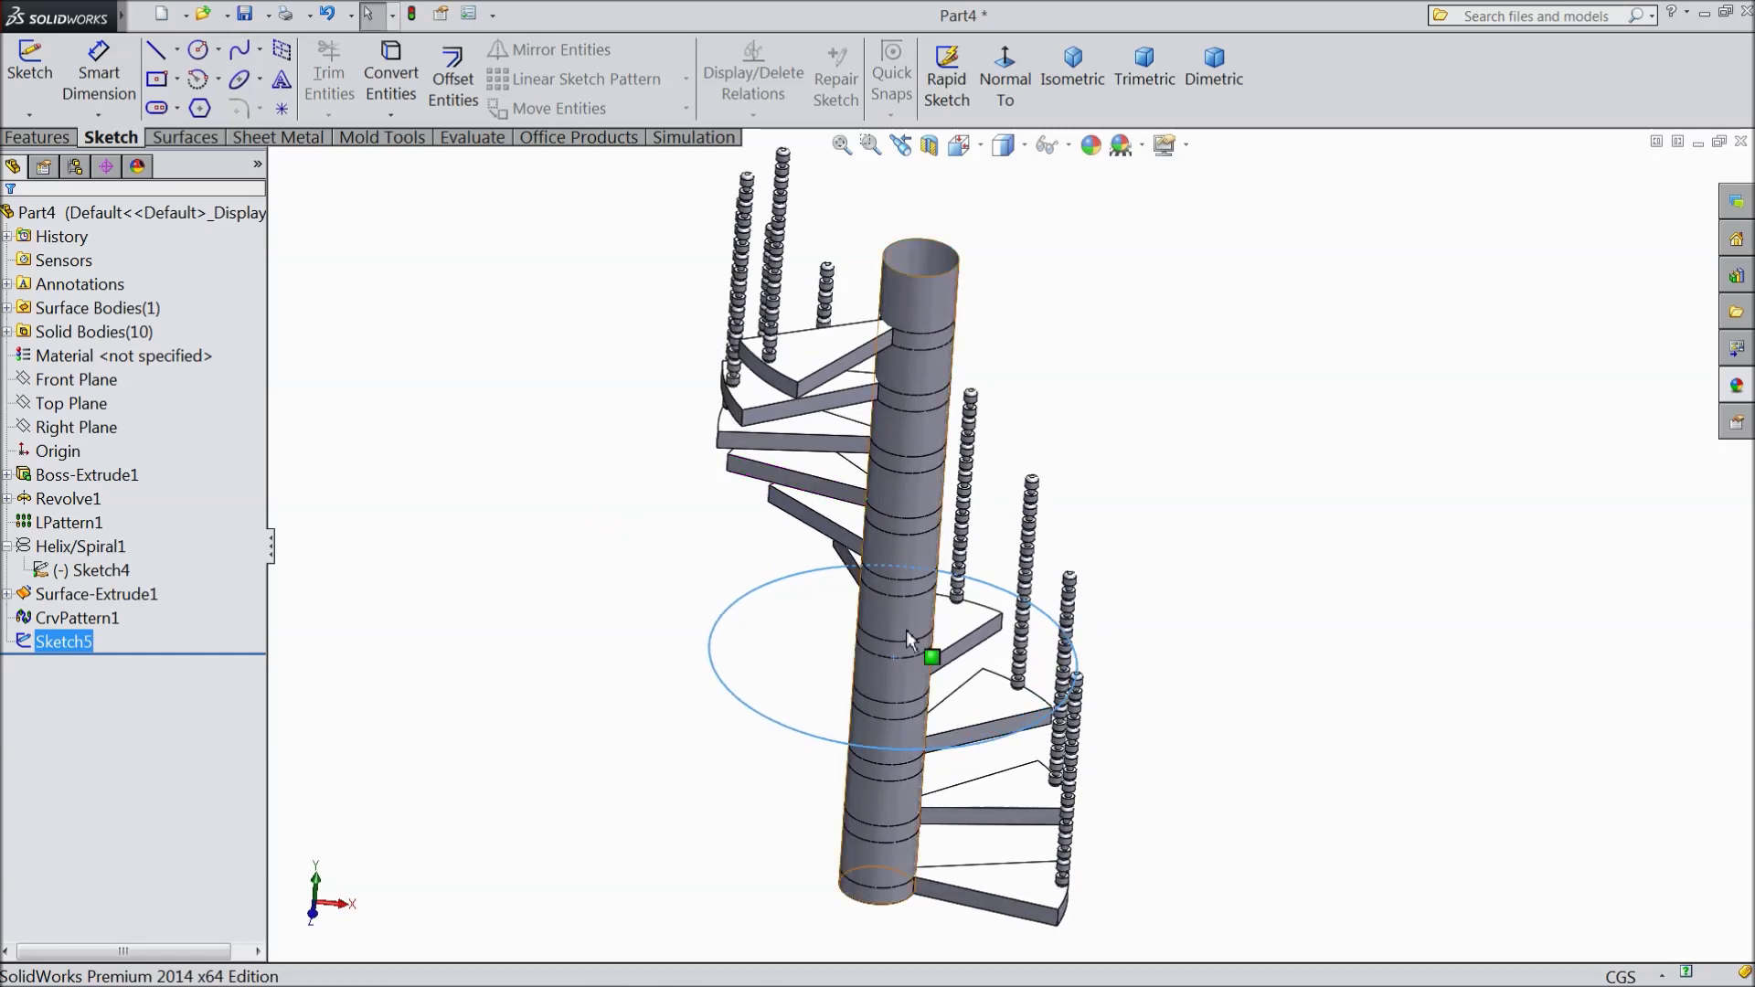
scroll(907, 629, up, 3)
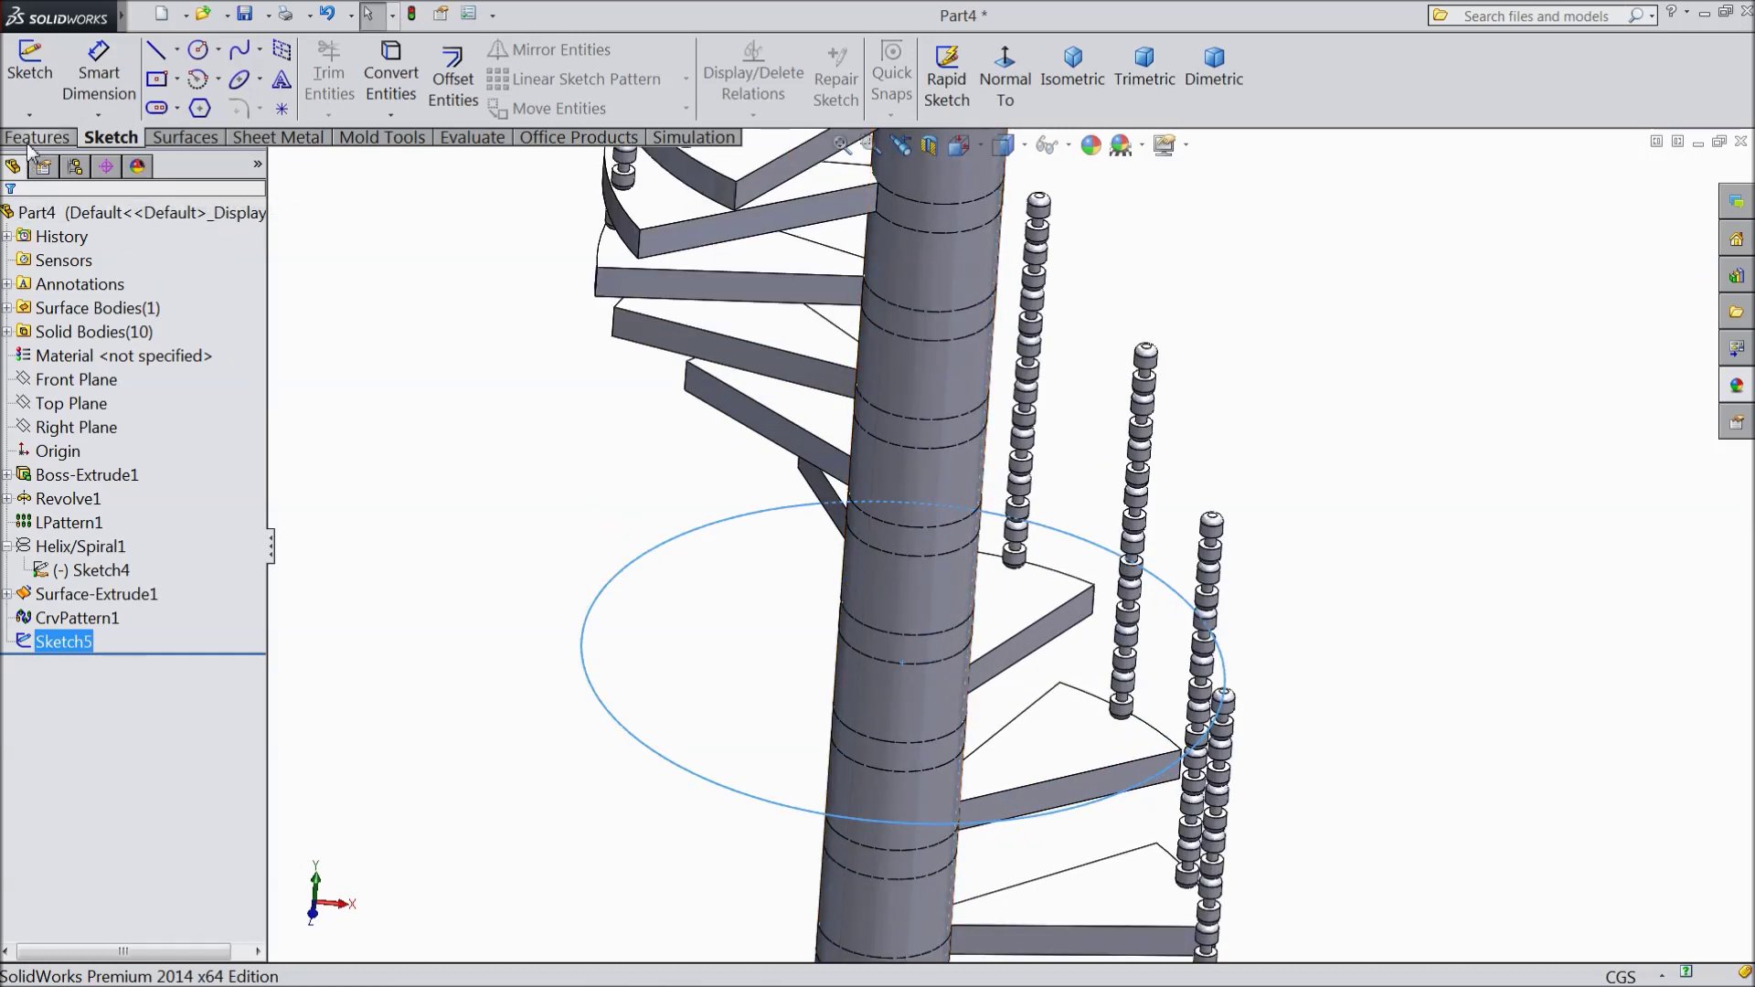
- Start a helix on Sketch5 with 271 cm pitch and 0.65 revolutions
click(38, 138)
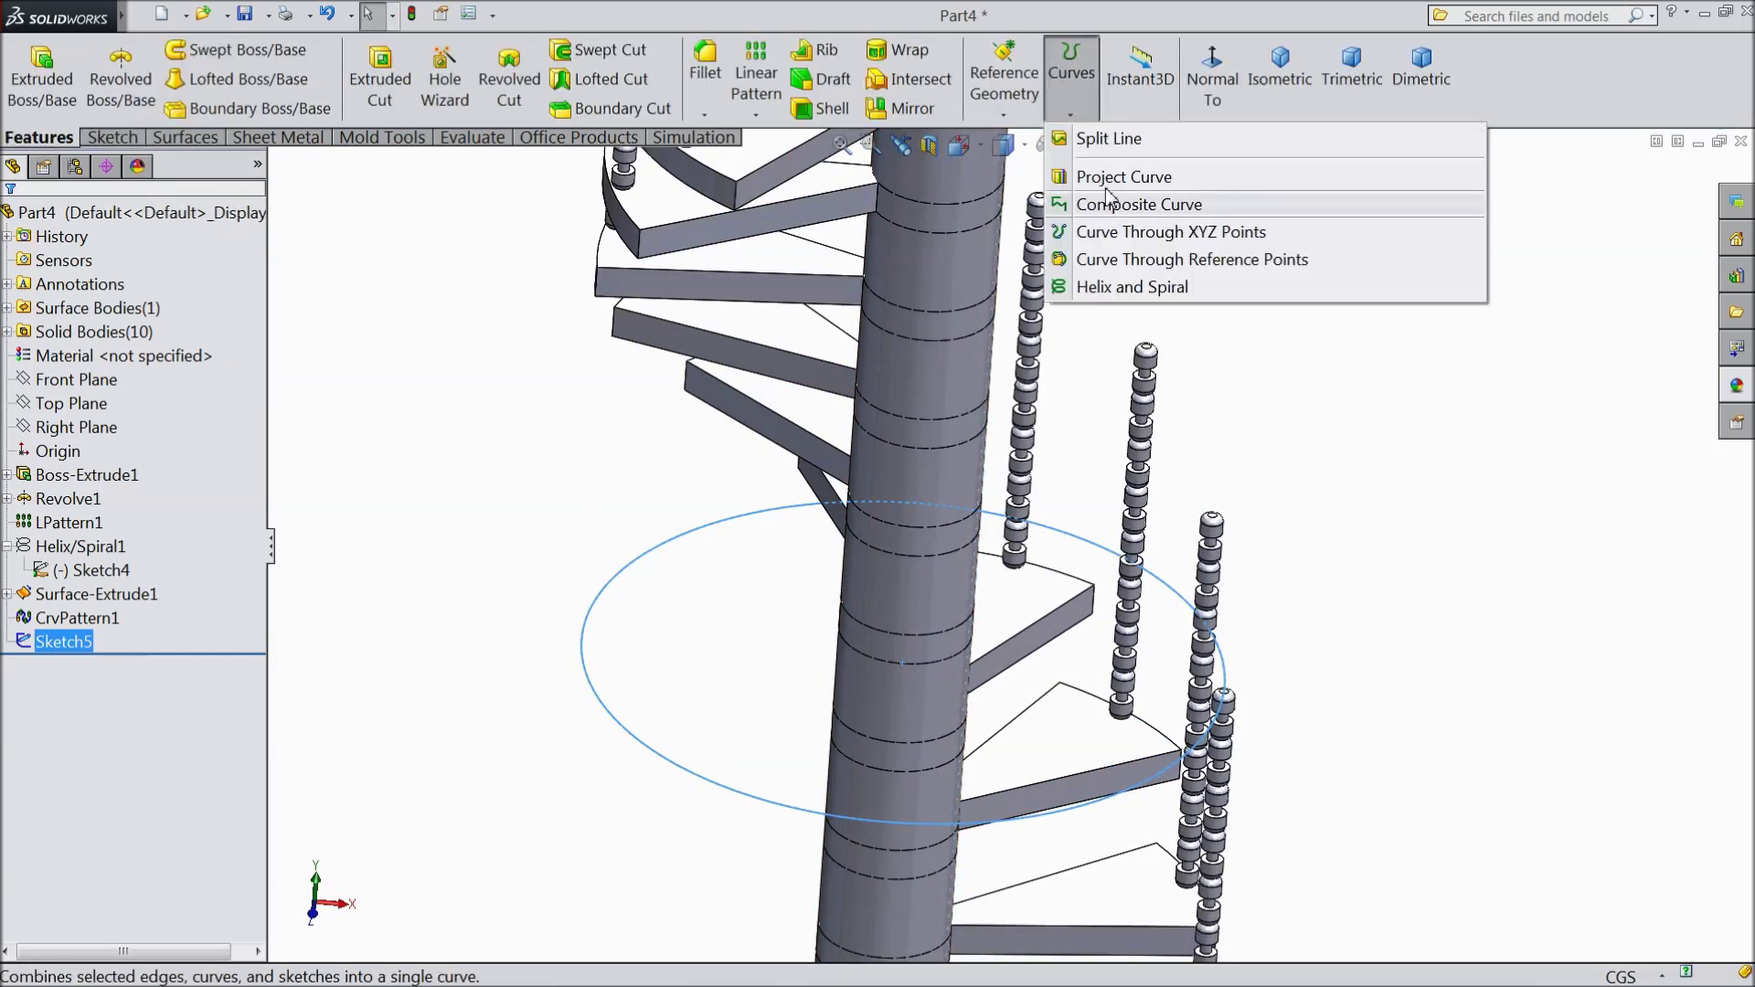
click(1131, 287)
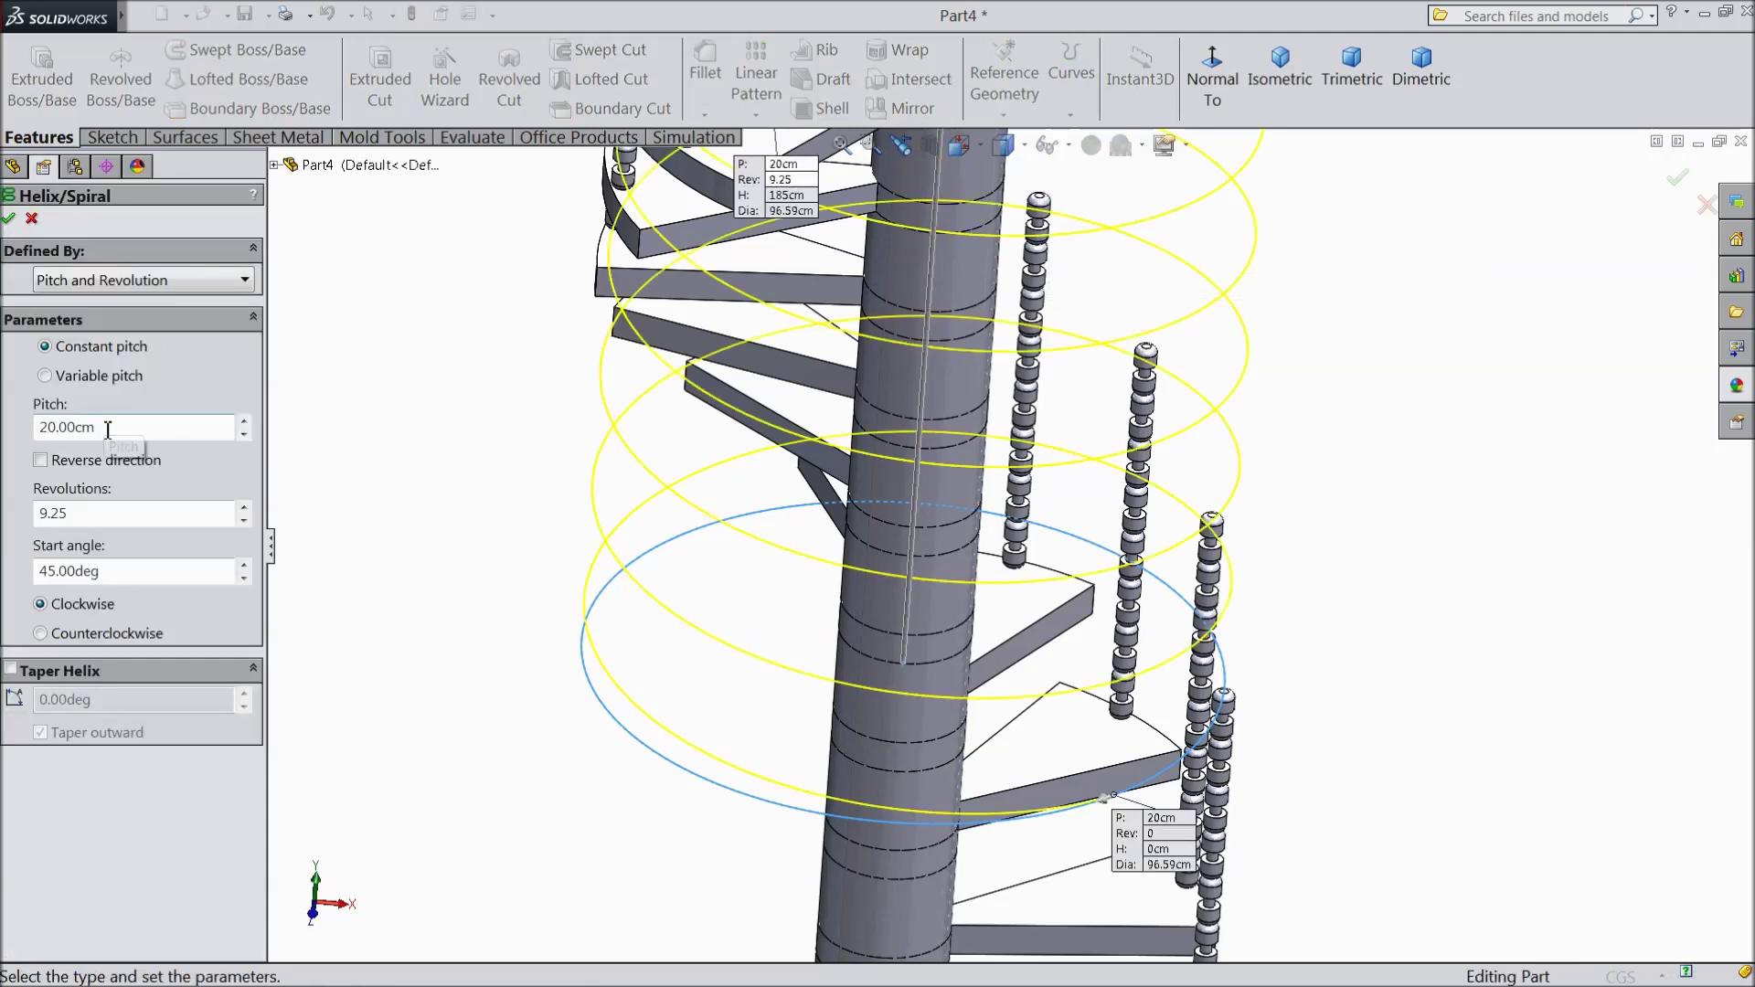
drag(96, 427, 36, 427)
text(271)
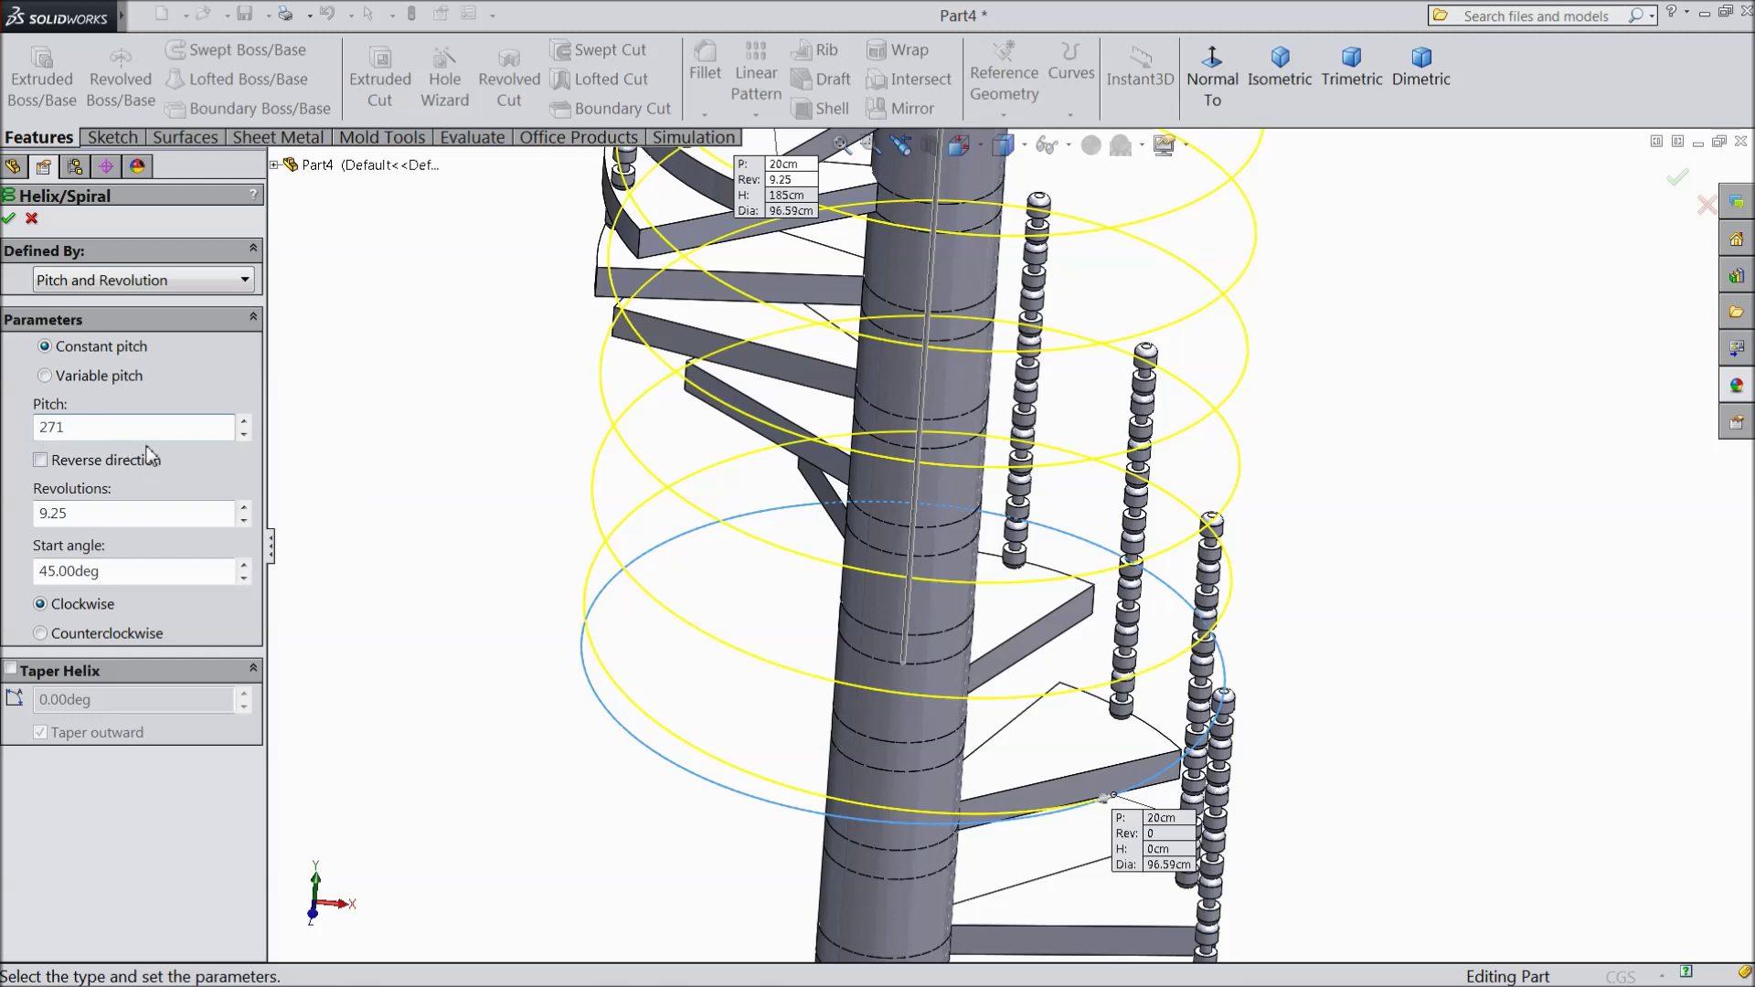
text(0.65)
key(Return)
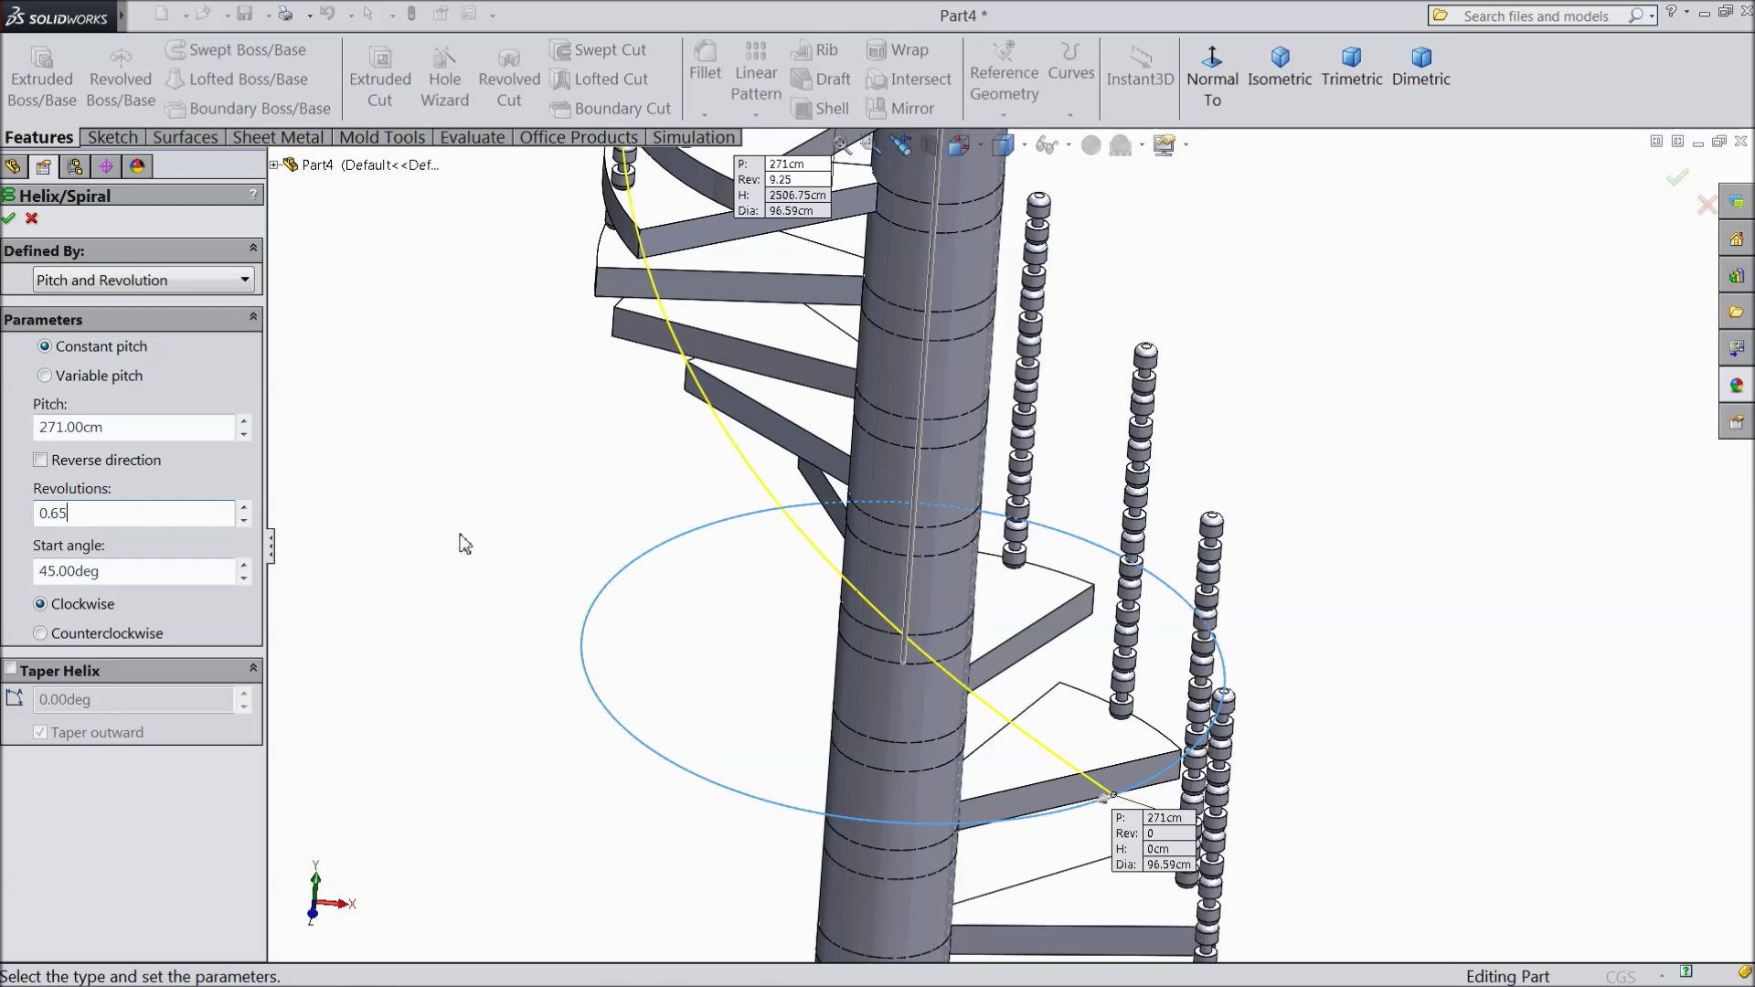
key(Return)
- Set an 86° start angle and counterclockwise direction, then accept Helix/Spiral2
drag(121, 572, 23, 572)
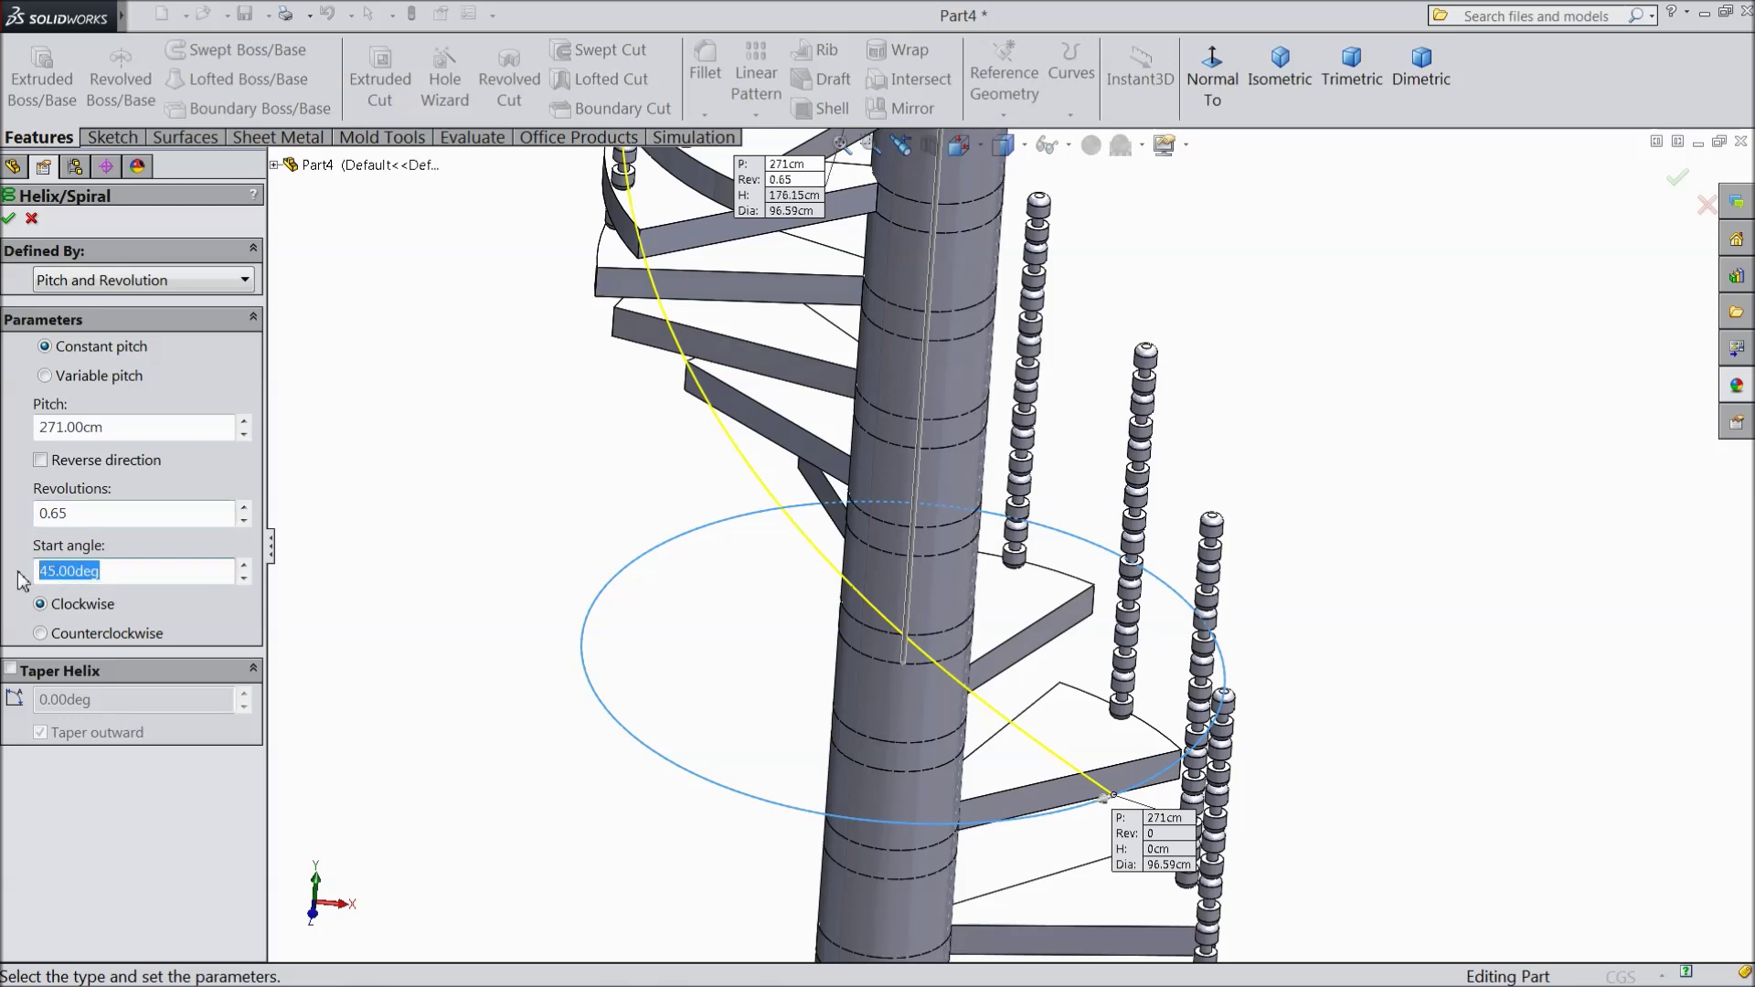
text(86)
key(Return)
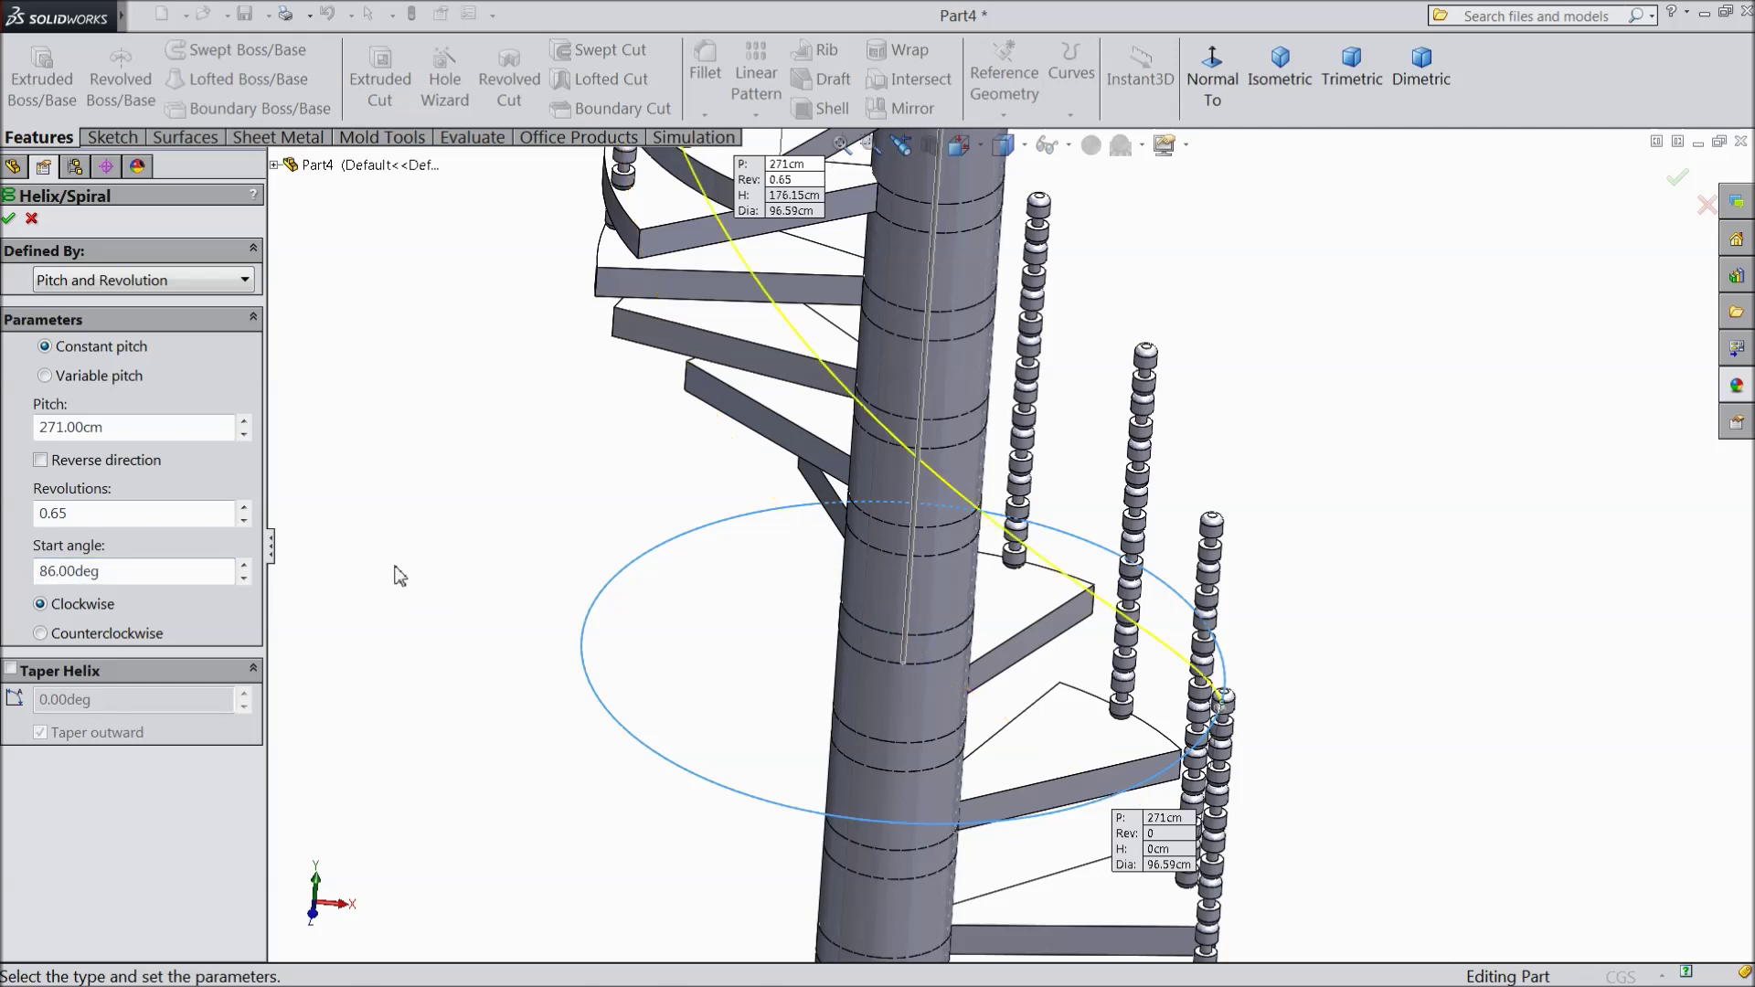
click(40, 633)
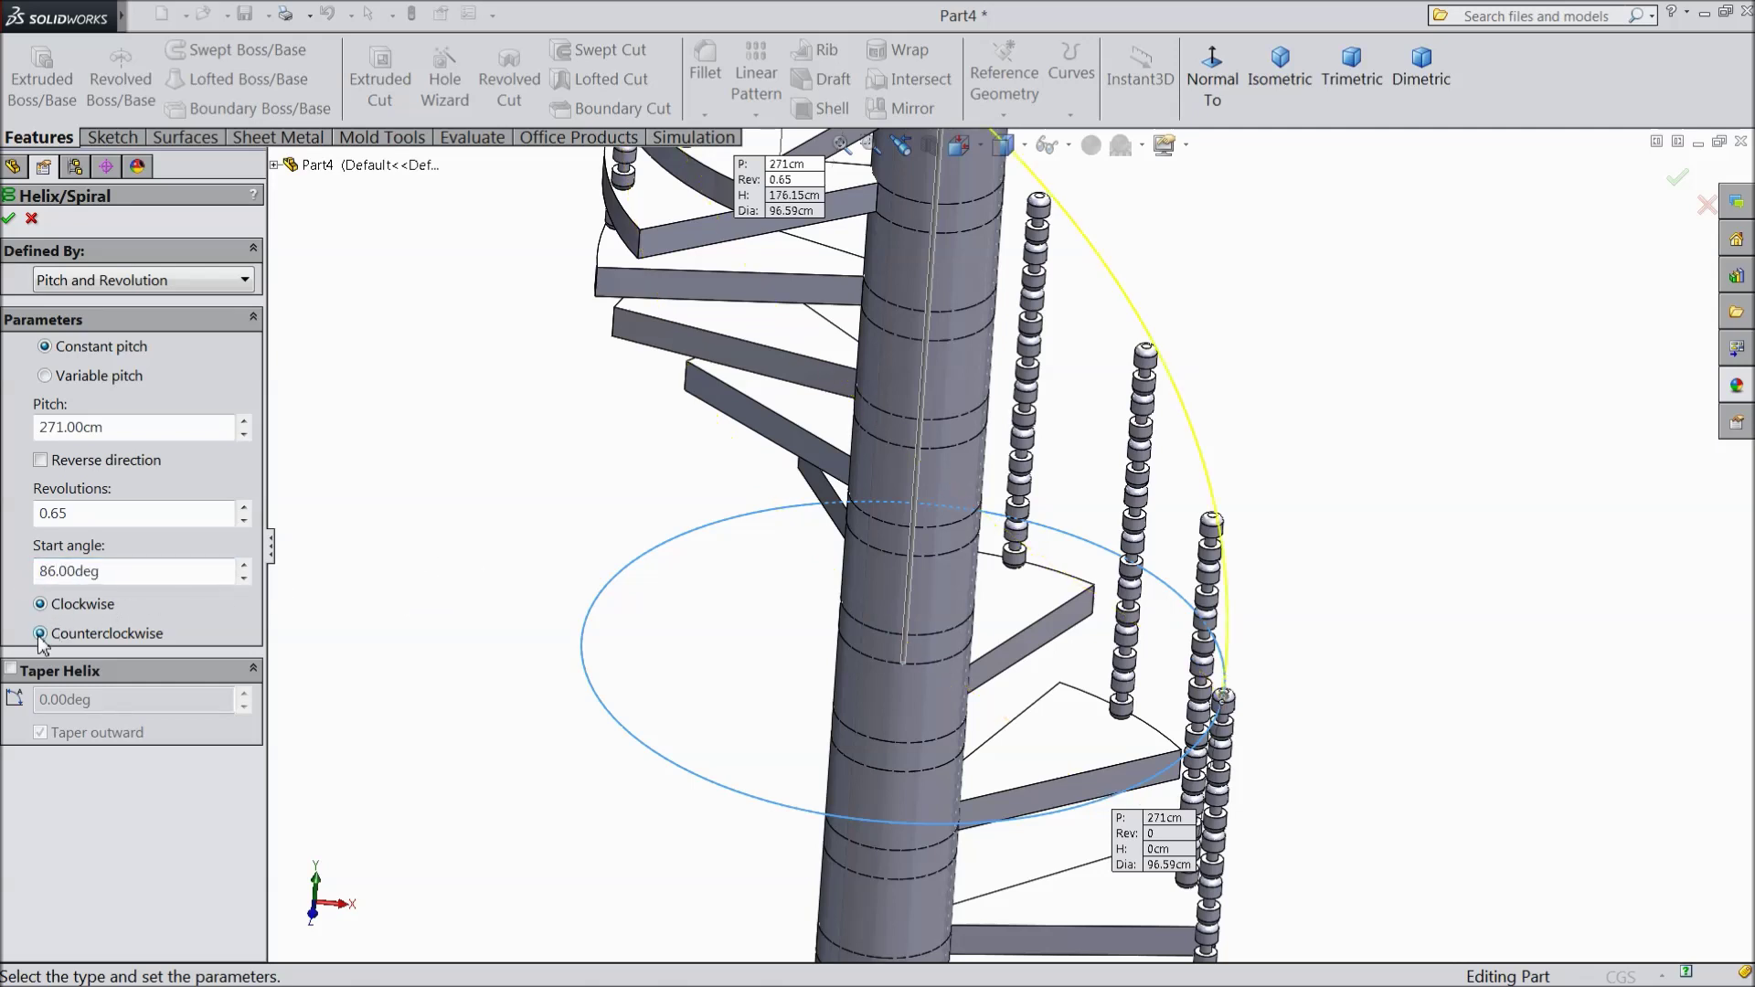
scroll(355, 630, down, 4)
scroll(440, 624, down, 3)
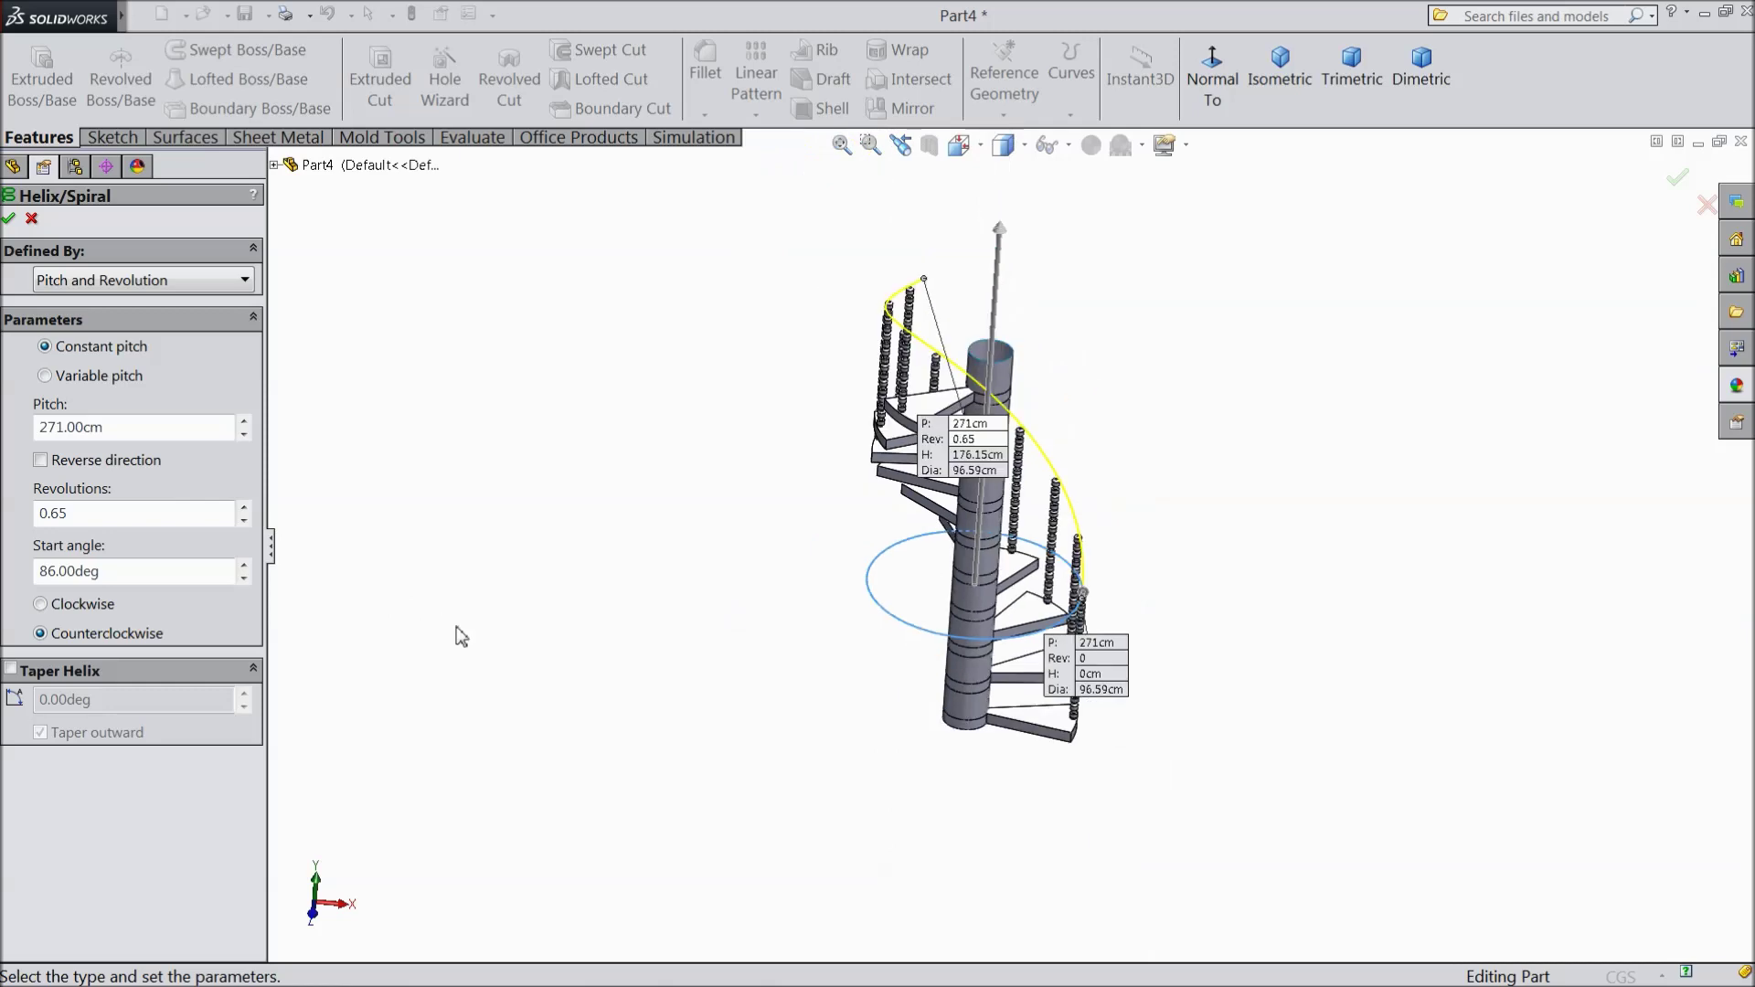
mouse_move(501, 645)
middle_down()
mouse_move(388, 567)
mouse_move(427, 608)
middle_up()
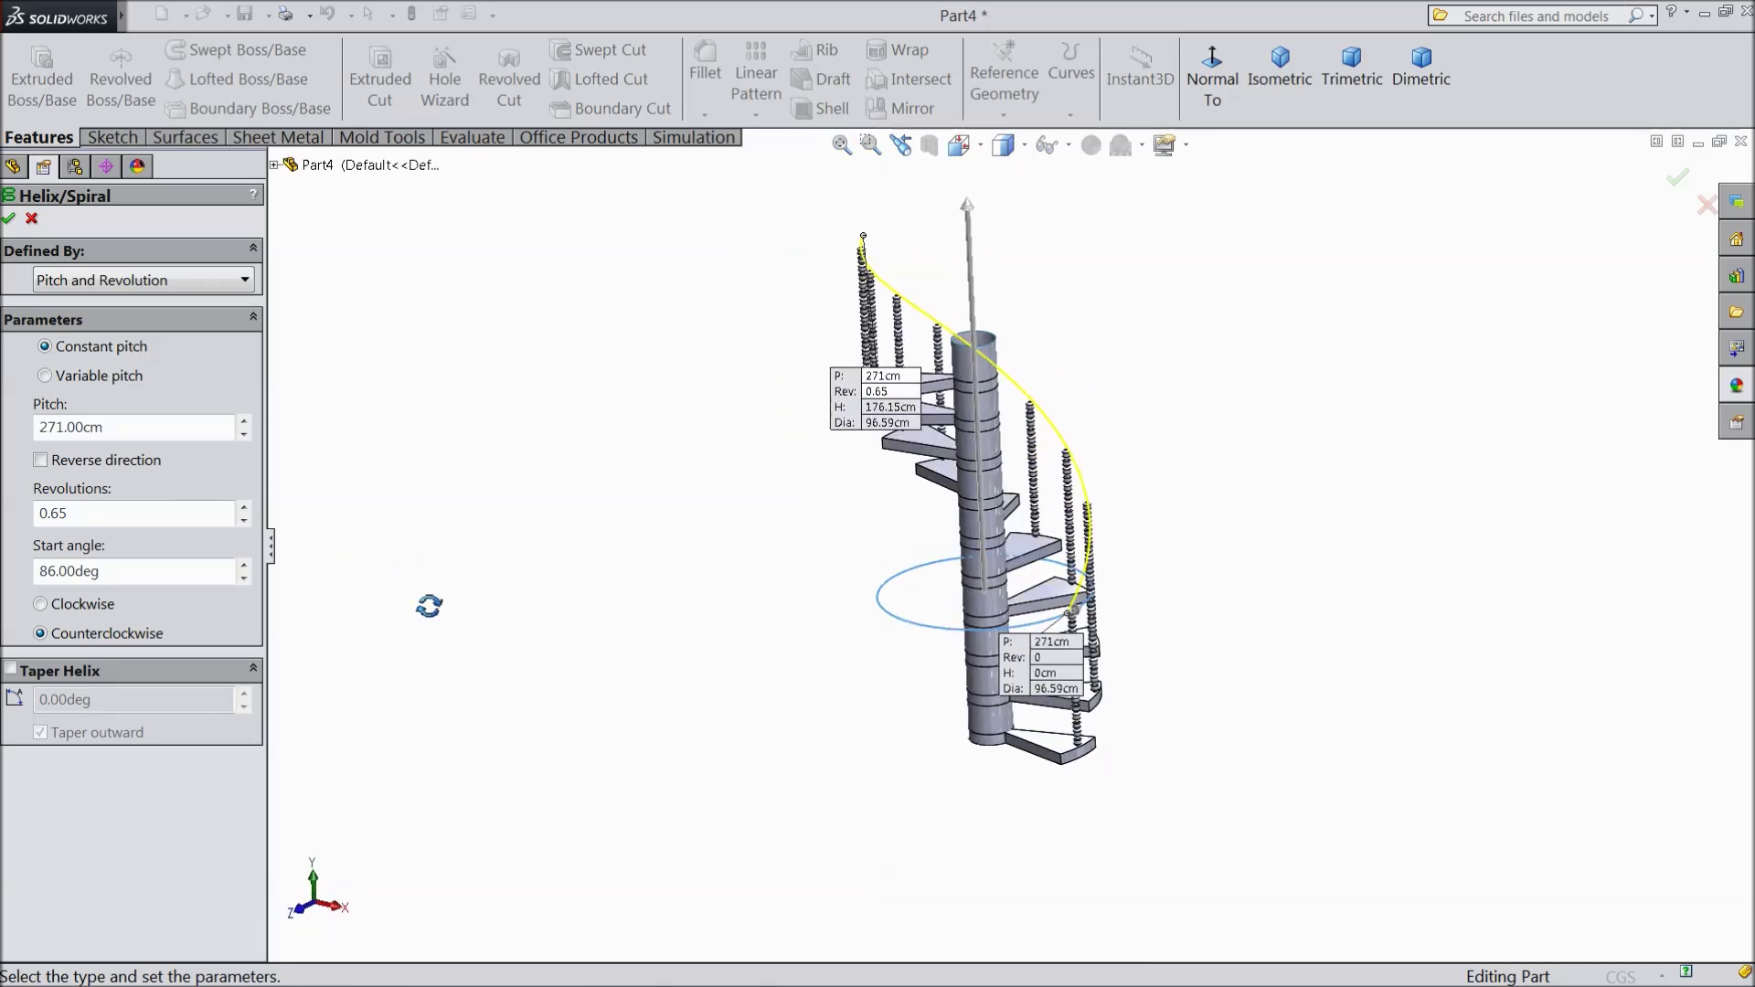
scroll(1121, 557, up, 5)
scroll(1121, 558, up, 5)
scroll(961, 640, up, 3)
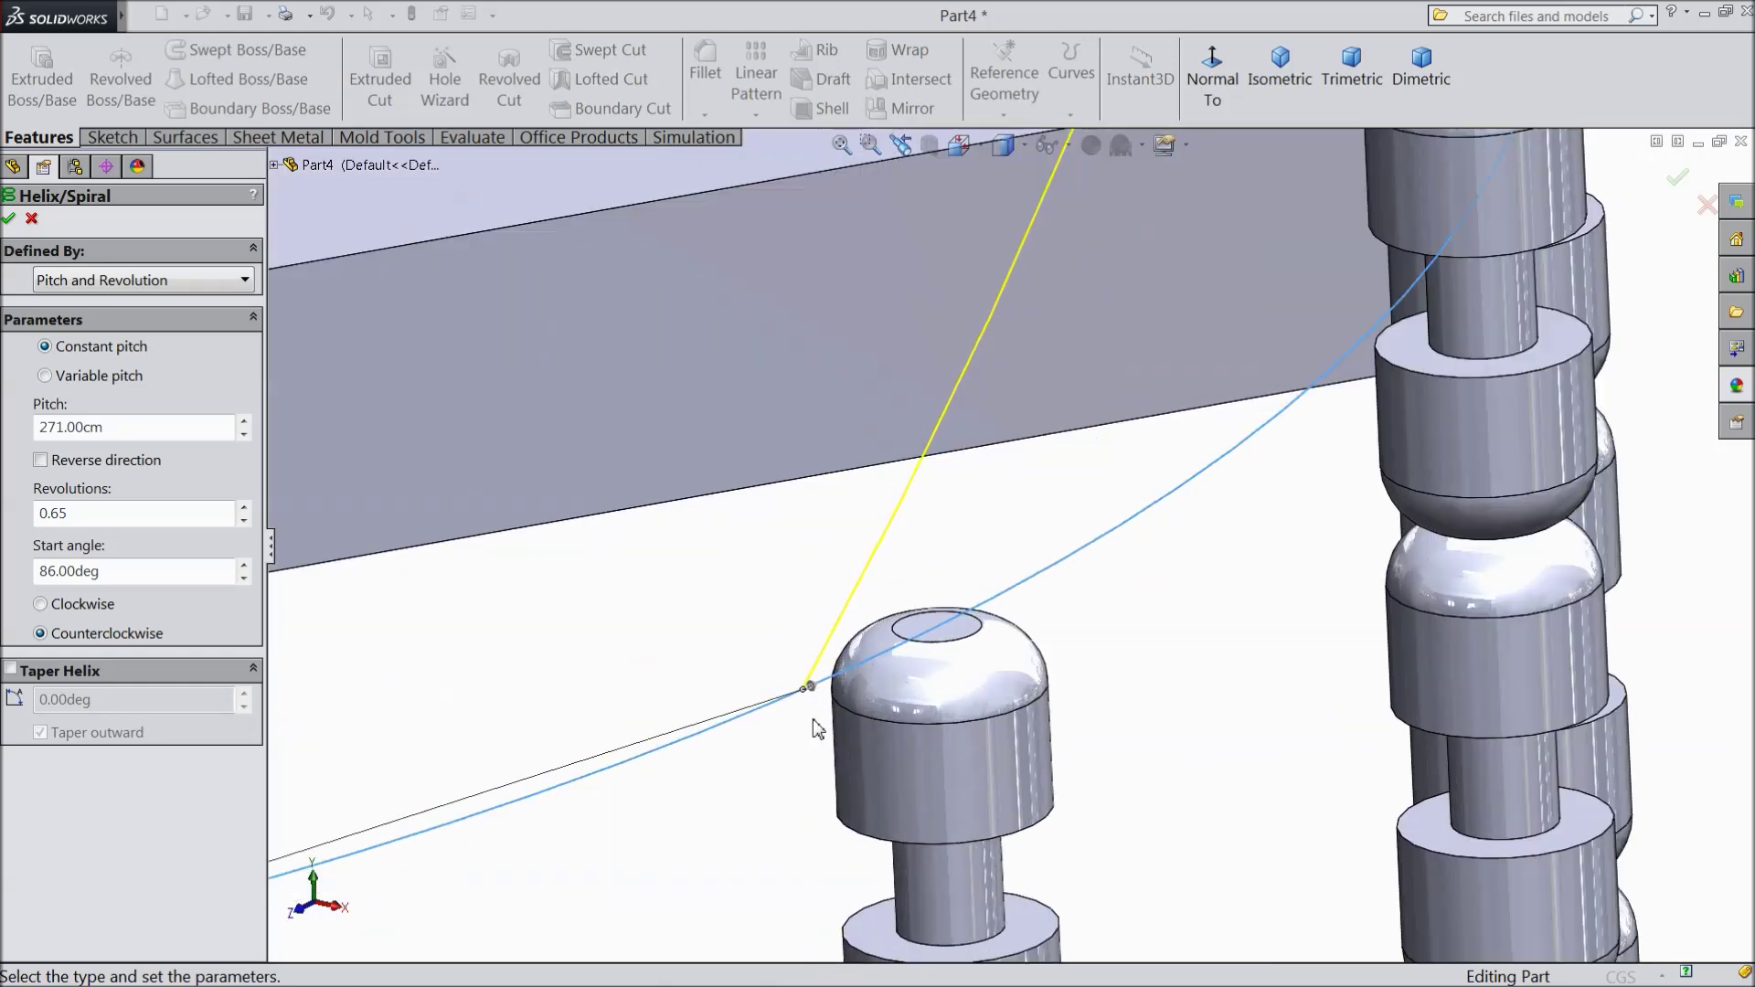
scroll(878, 629, down, 5)
scroll(947, 521, down, 3)
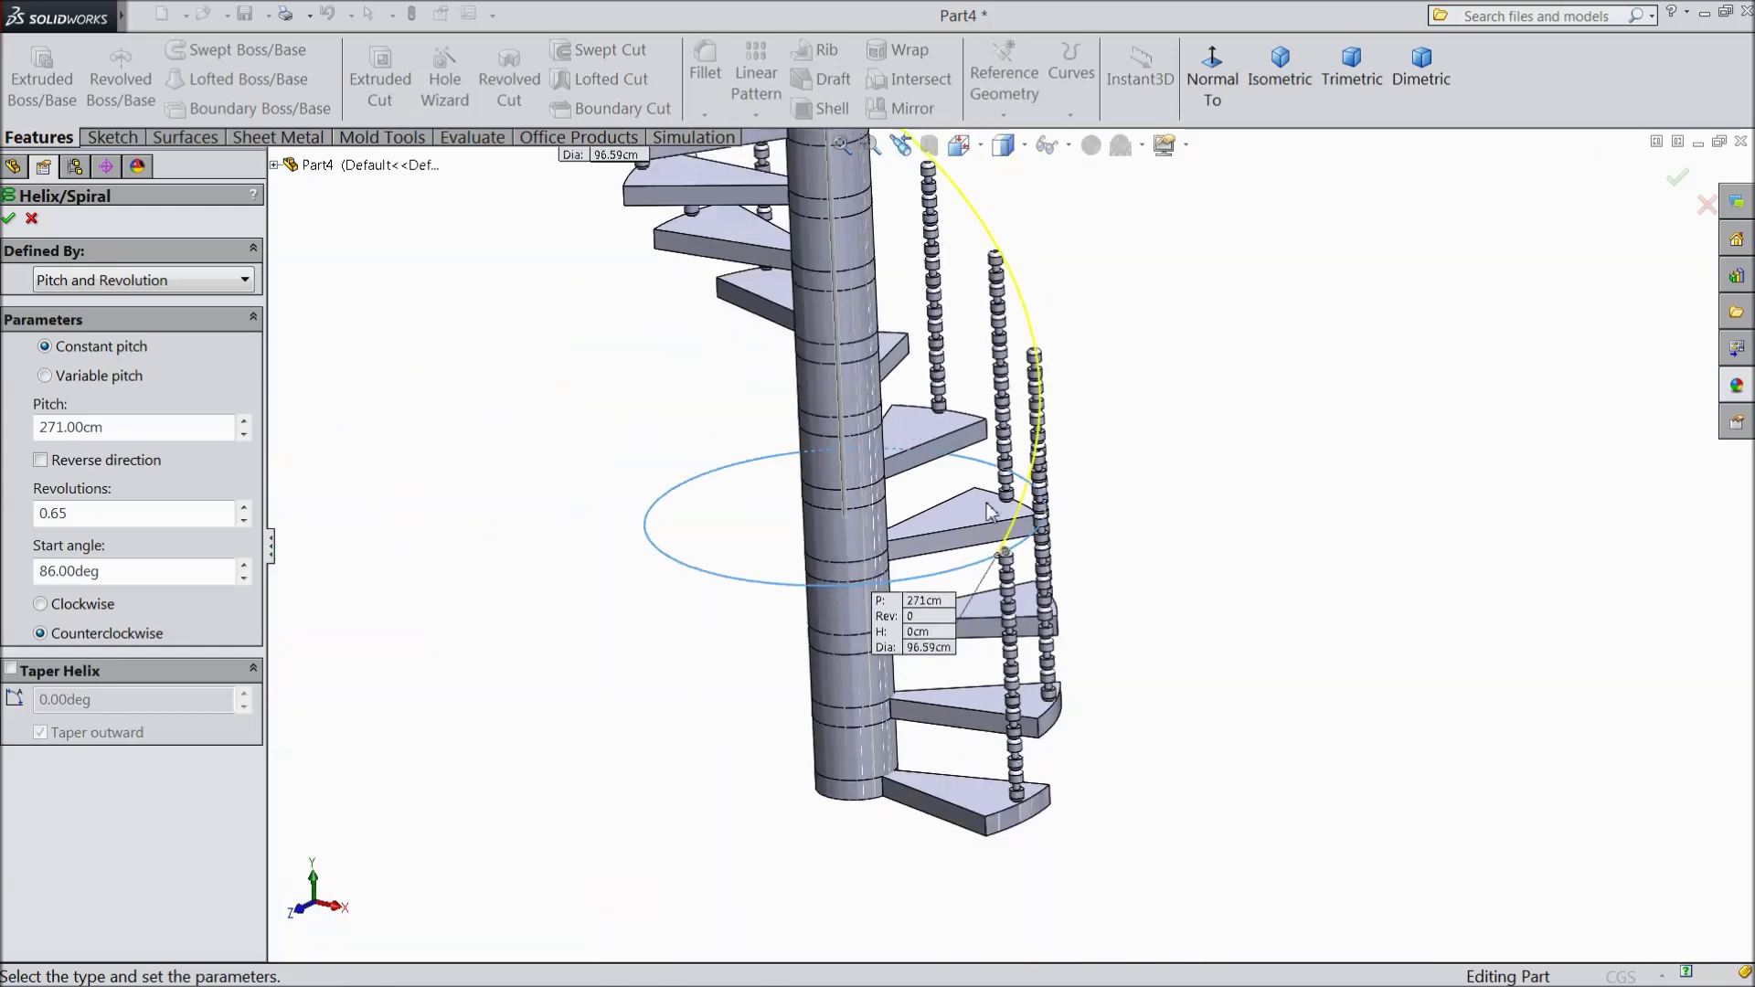
scroll(1047, 344, down, 2)
scroll(1049, 345, up, 3)
mouse_move(1068, 443)
middle_down()
mouse_move(943, 593)
mouse_move(961, 412)
middle_up()
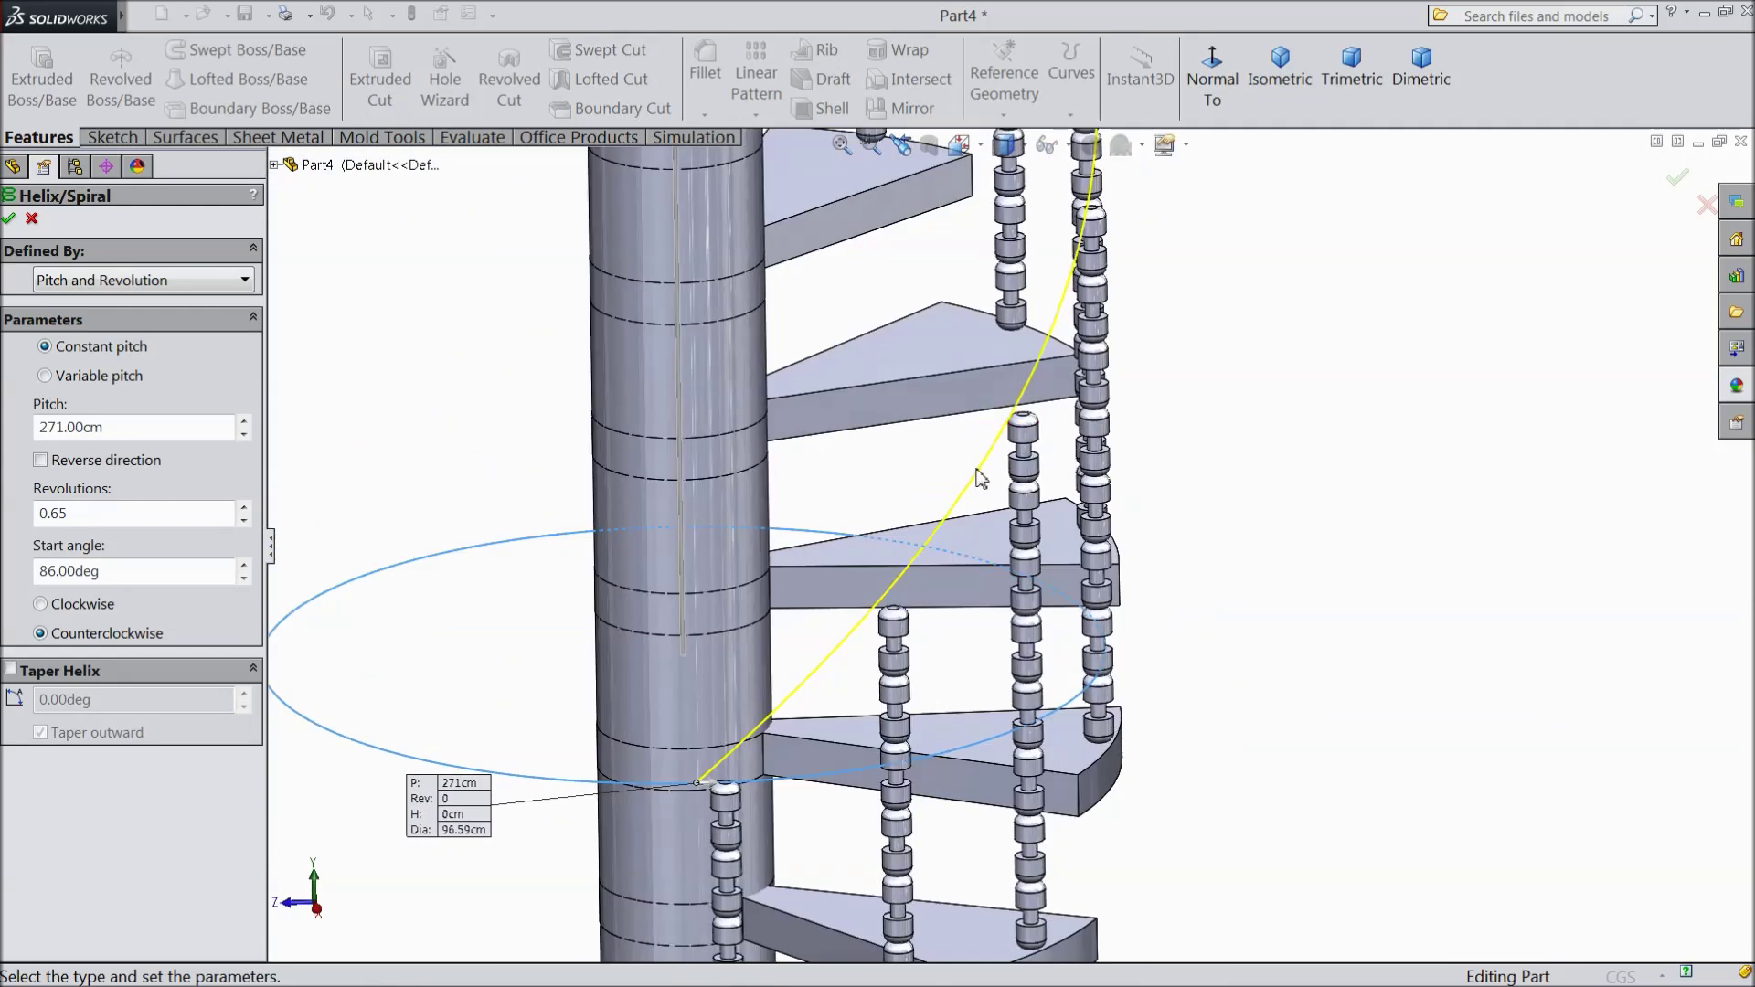
scroll(988, 407, down, 4)
scroll(960, 288, up, 2)
scroll(960, 289, down, 4)
scroll(867, 269, up, 5)
scroll(856, 307, up, 4)
scroll(850, 356, down, 2)
scroll(831, 390, down, 5)
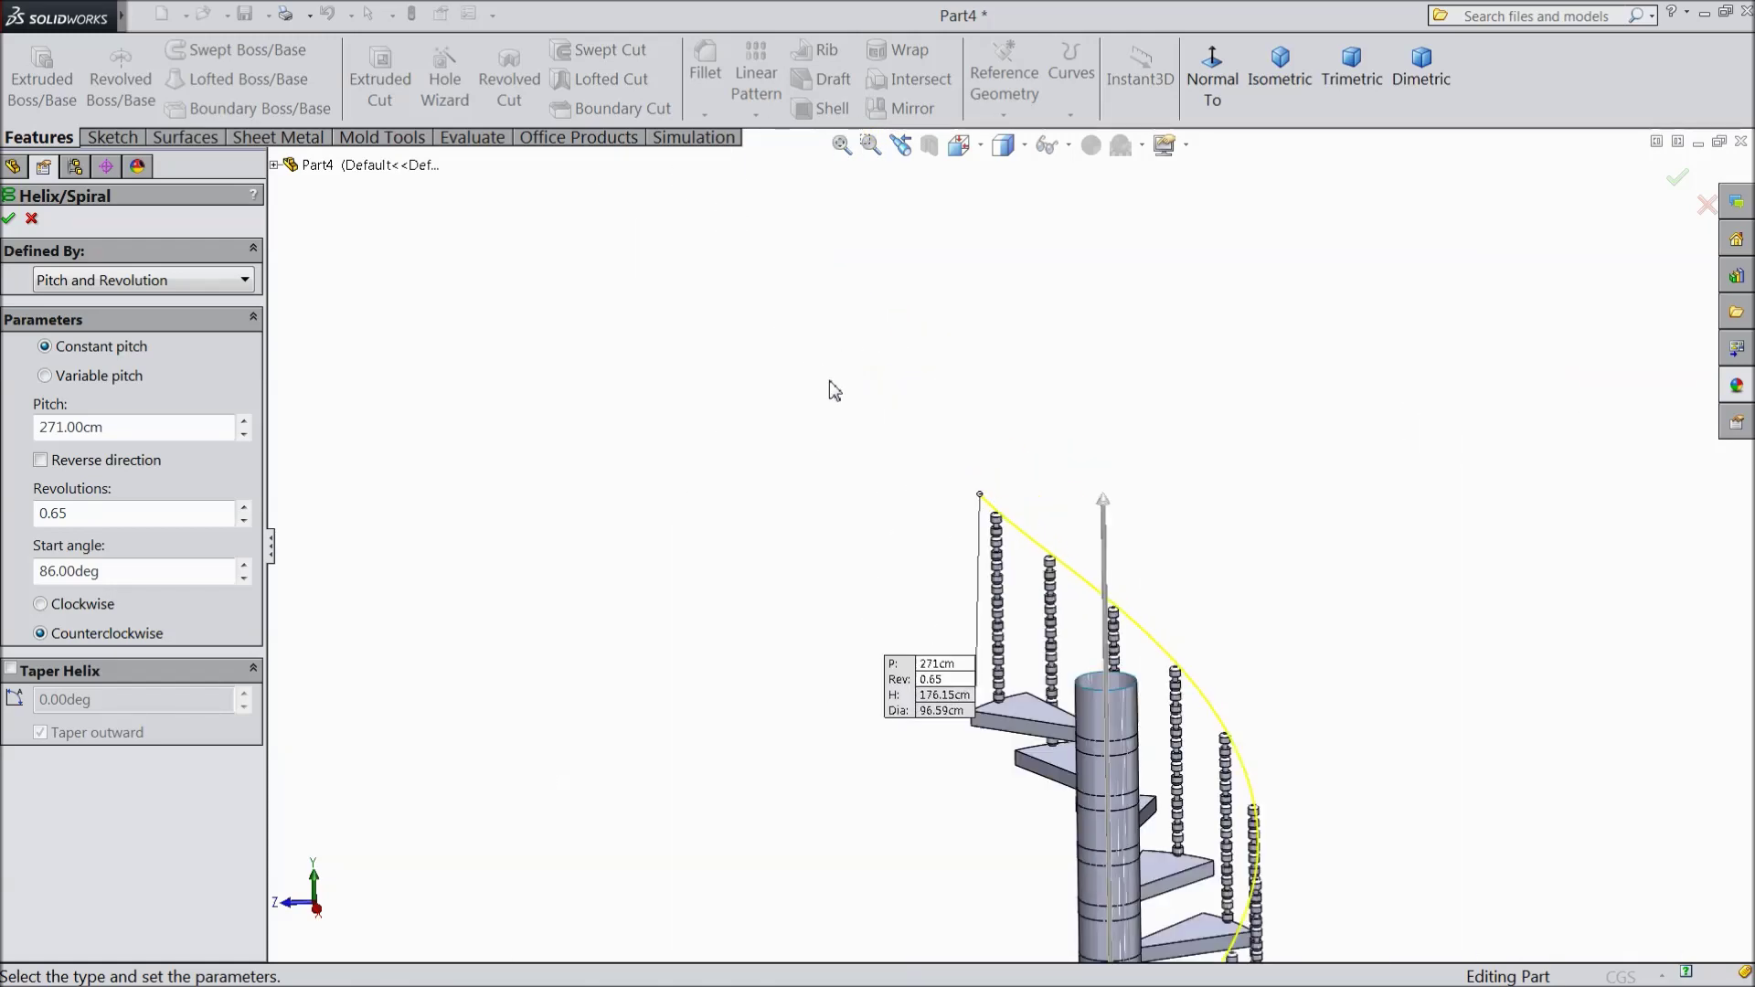
scroll(969, 559, down, 2)
scroll(983, 587, up, 1)
scroll(982, 587, up, 4)
scroll(982, 587, up, 2)
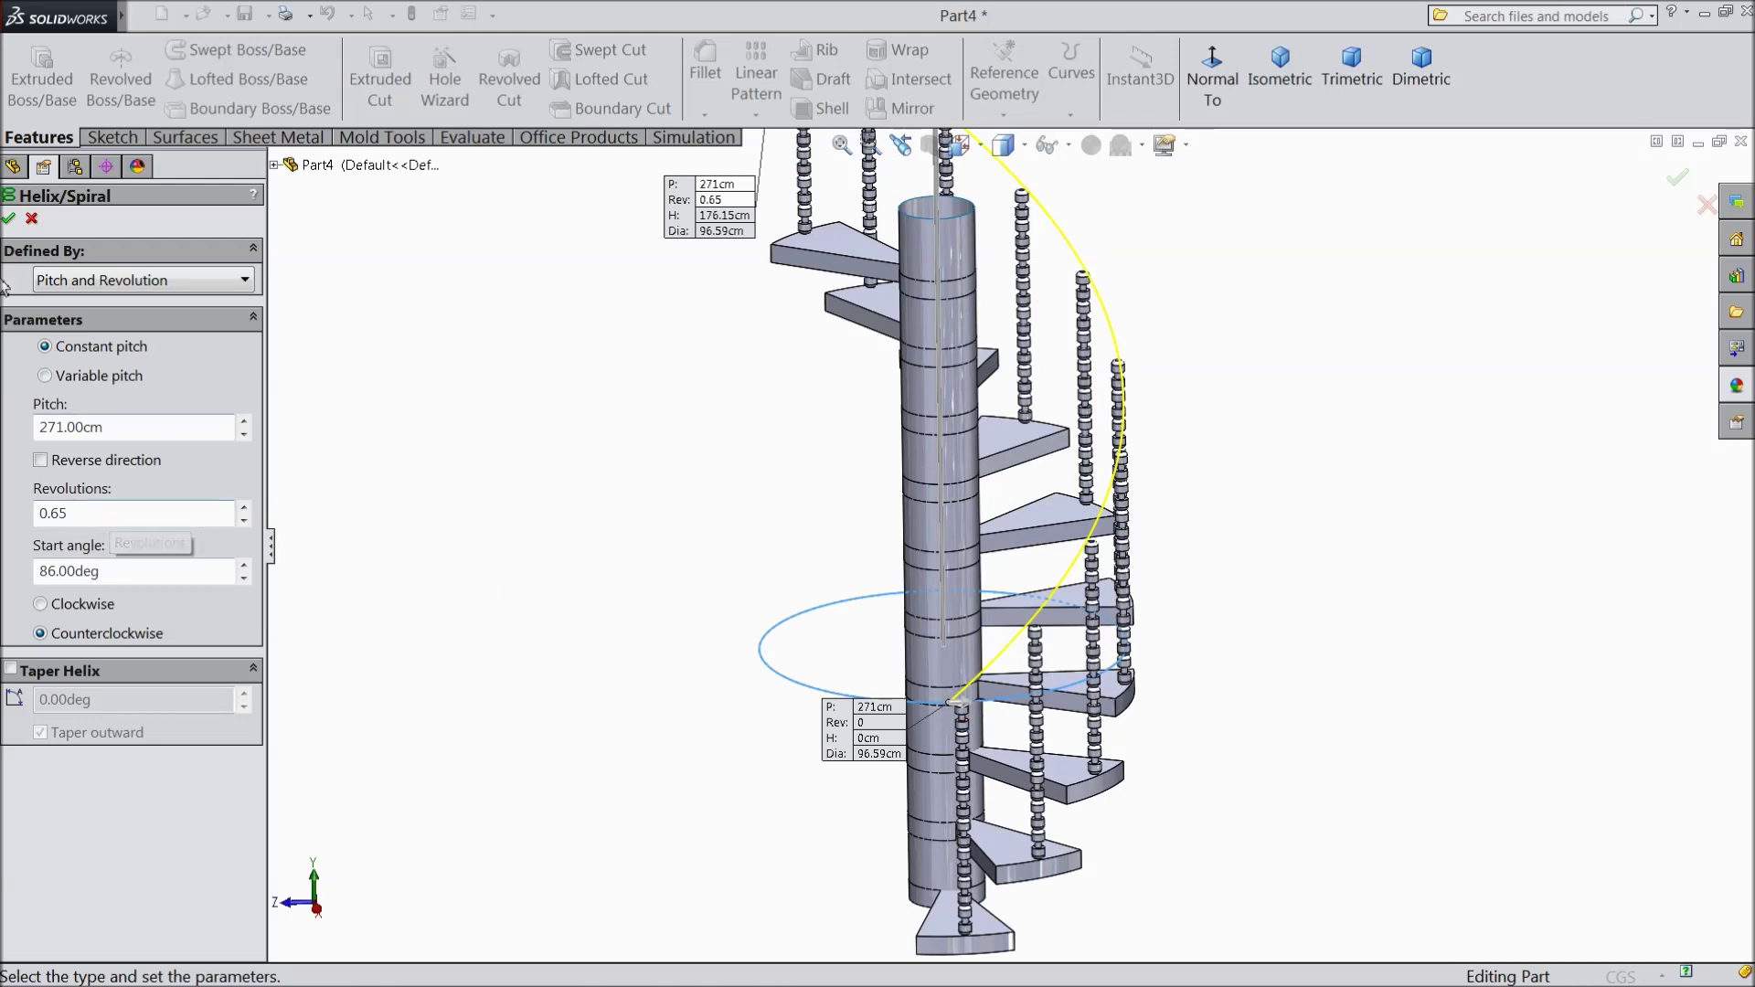
click(11, 219)
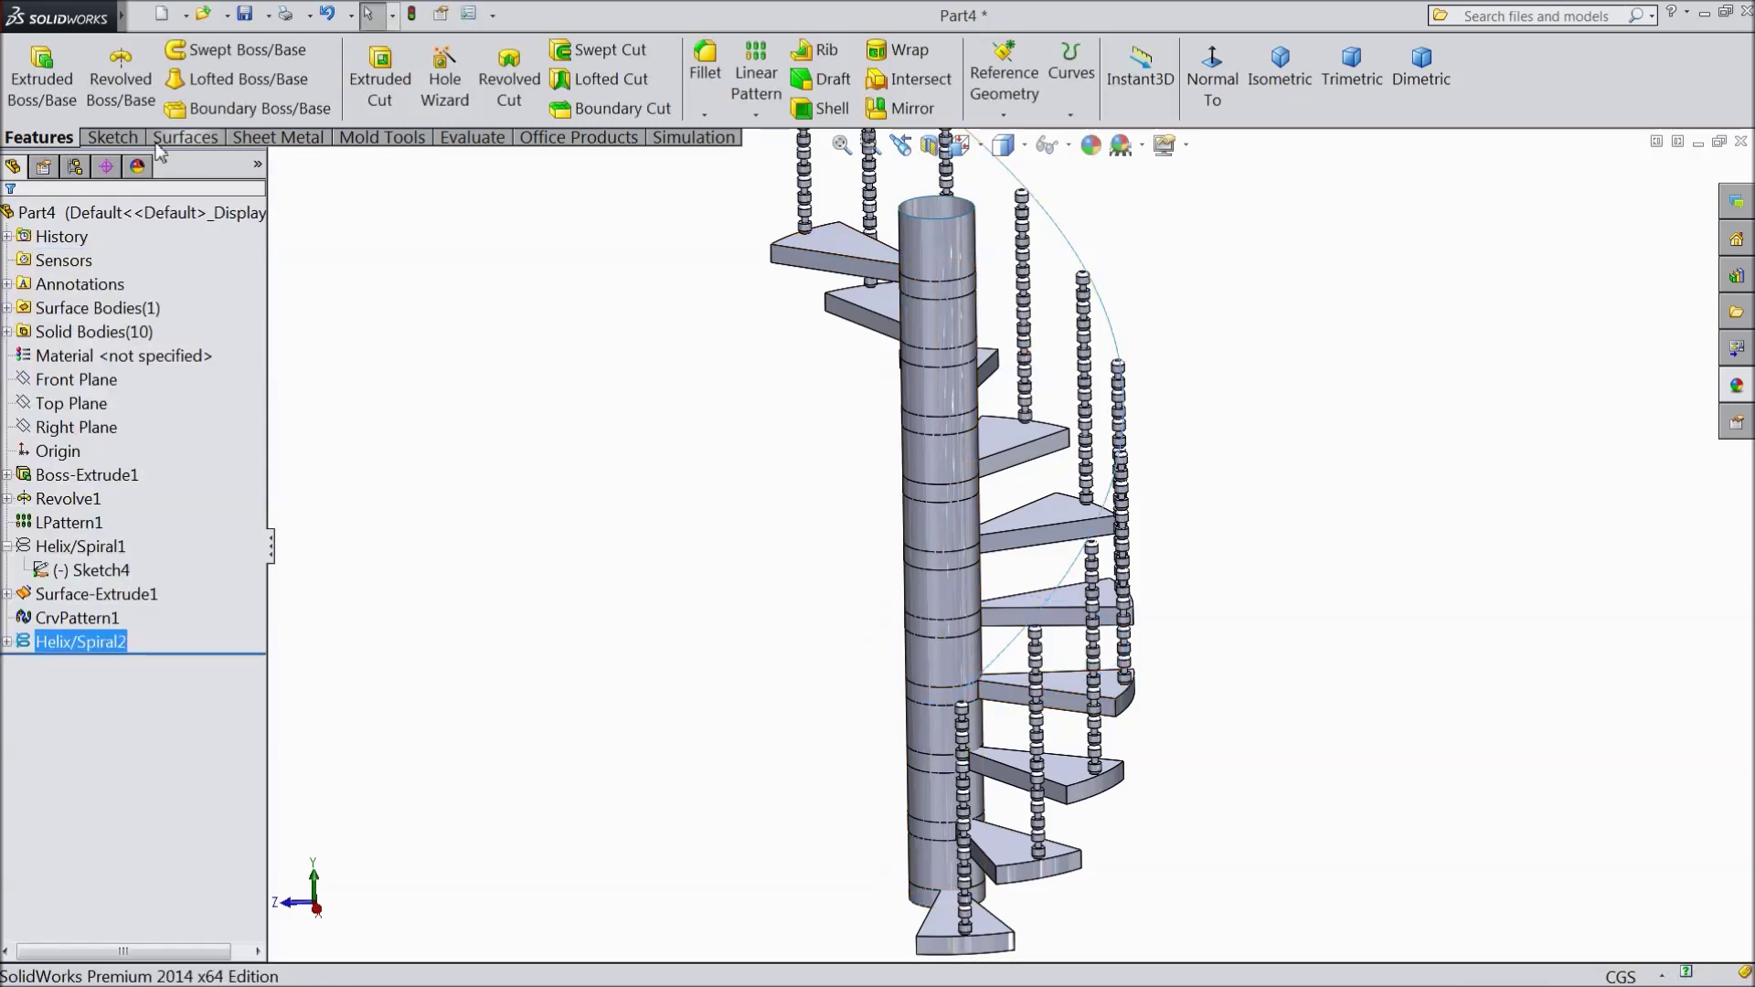
- Create Plane1 perpendicular to Helix/Spiral2 at its starting endpoint
click(1004, 117)
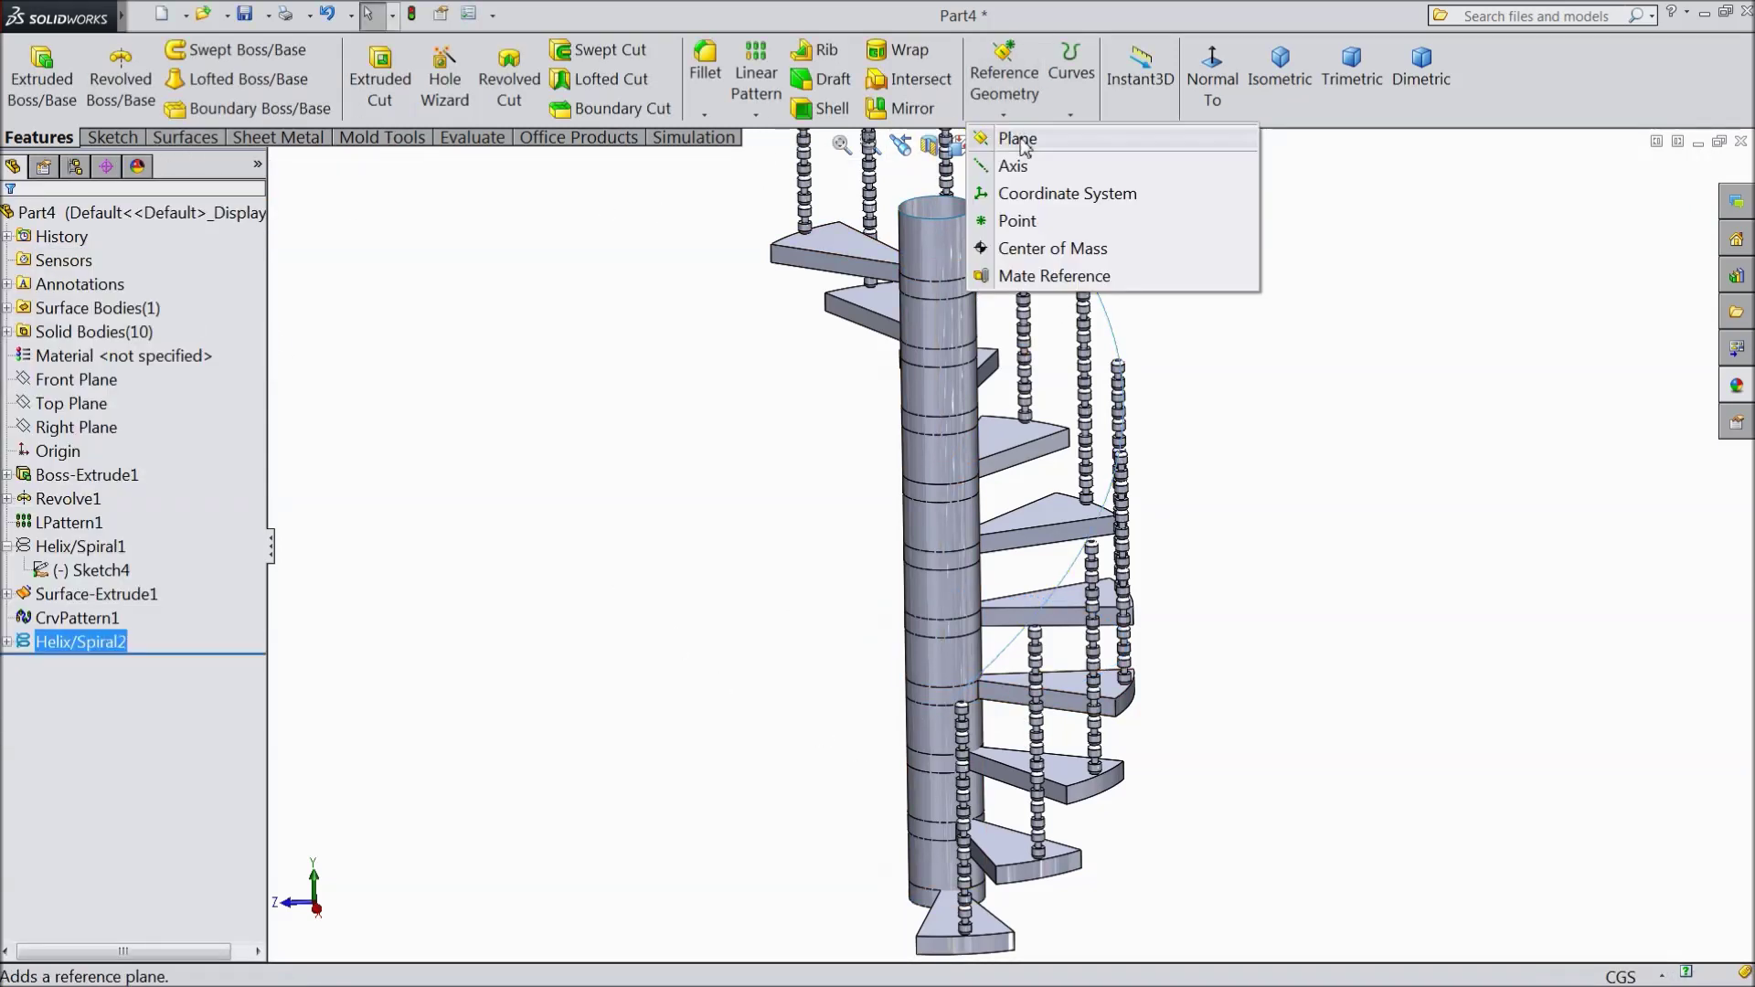
click(1022, 131)
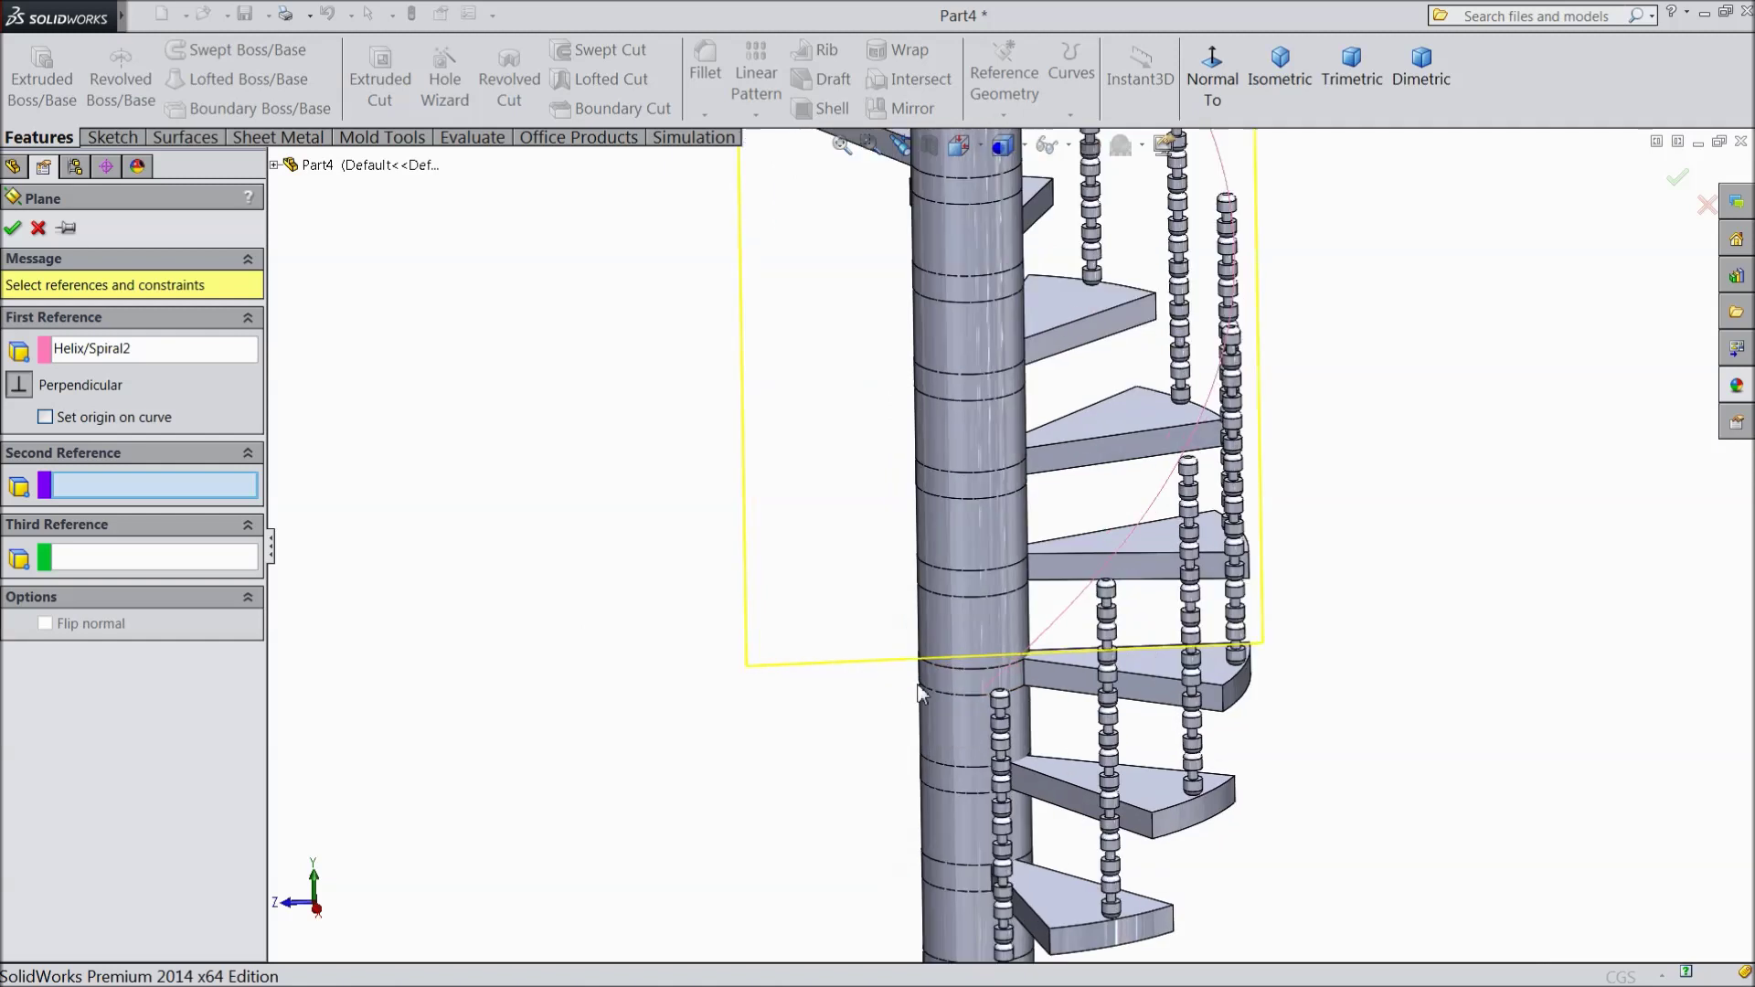
scroll(769, 669, down, 2)
scroll(769, 669, down, 2)
click(1003, 671)
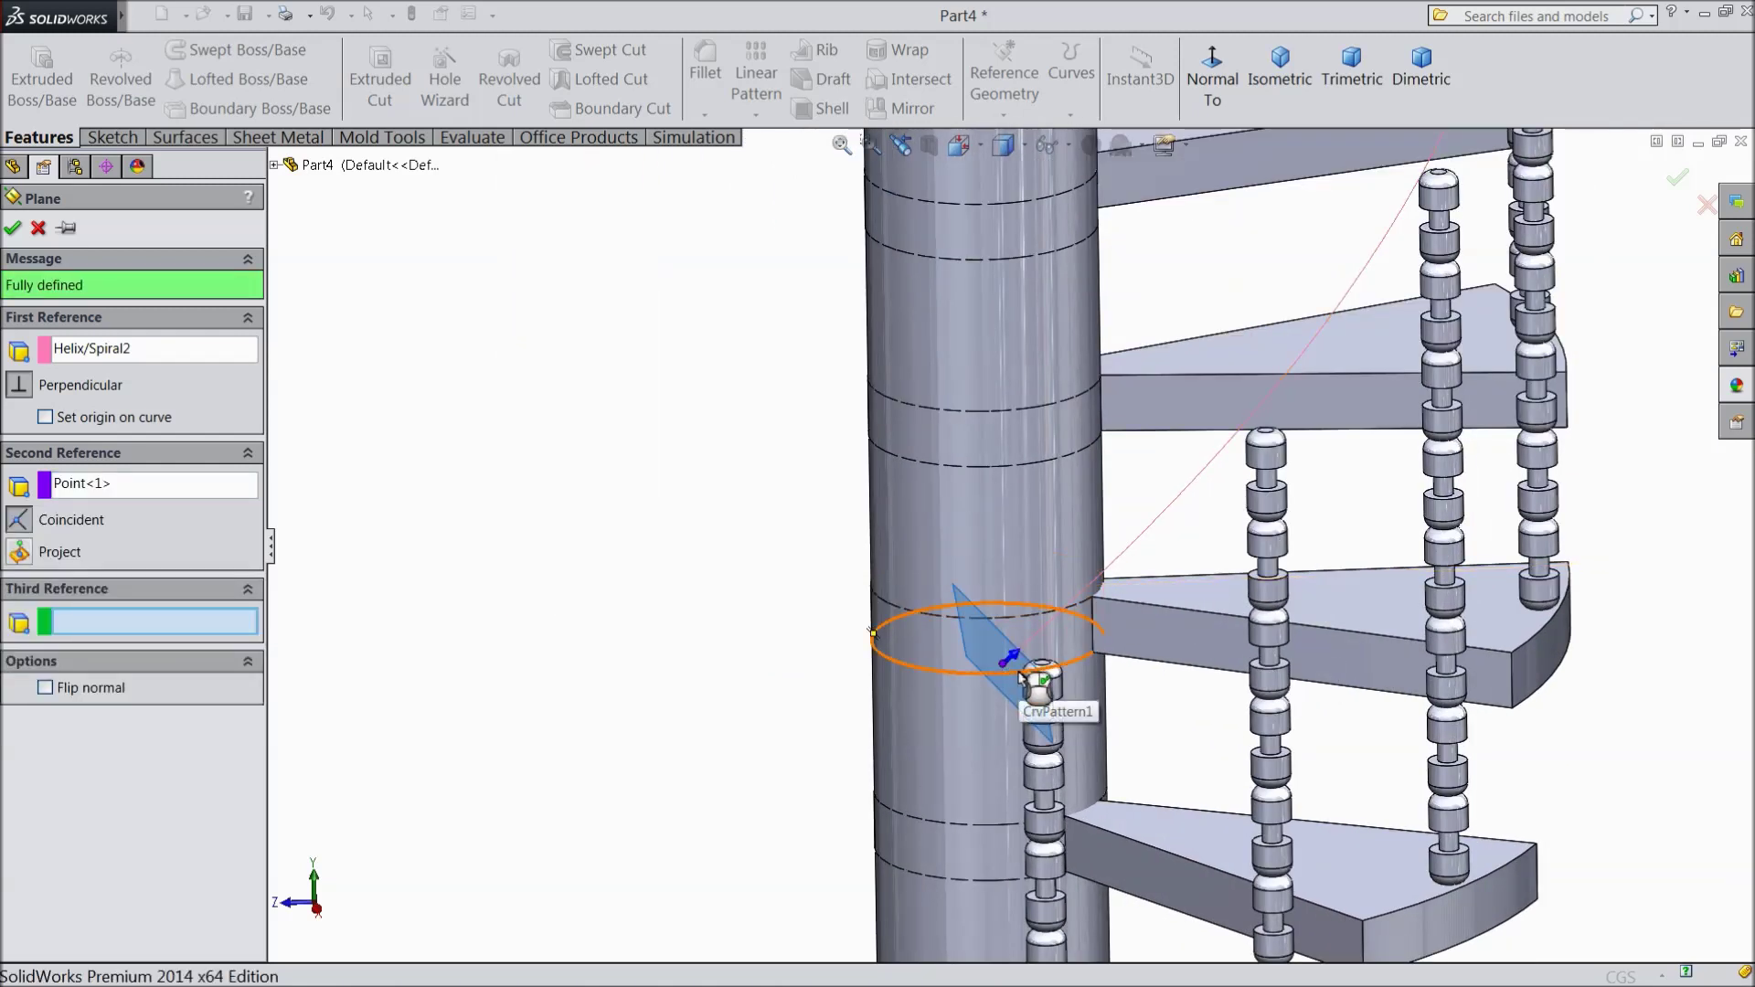
click(15, 230)
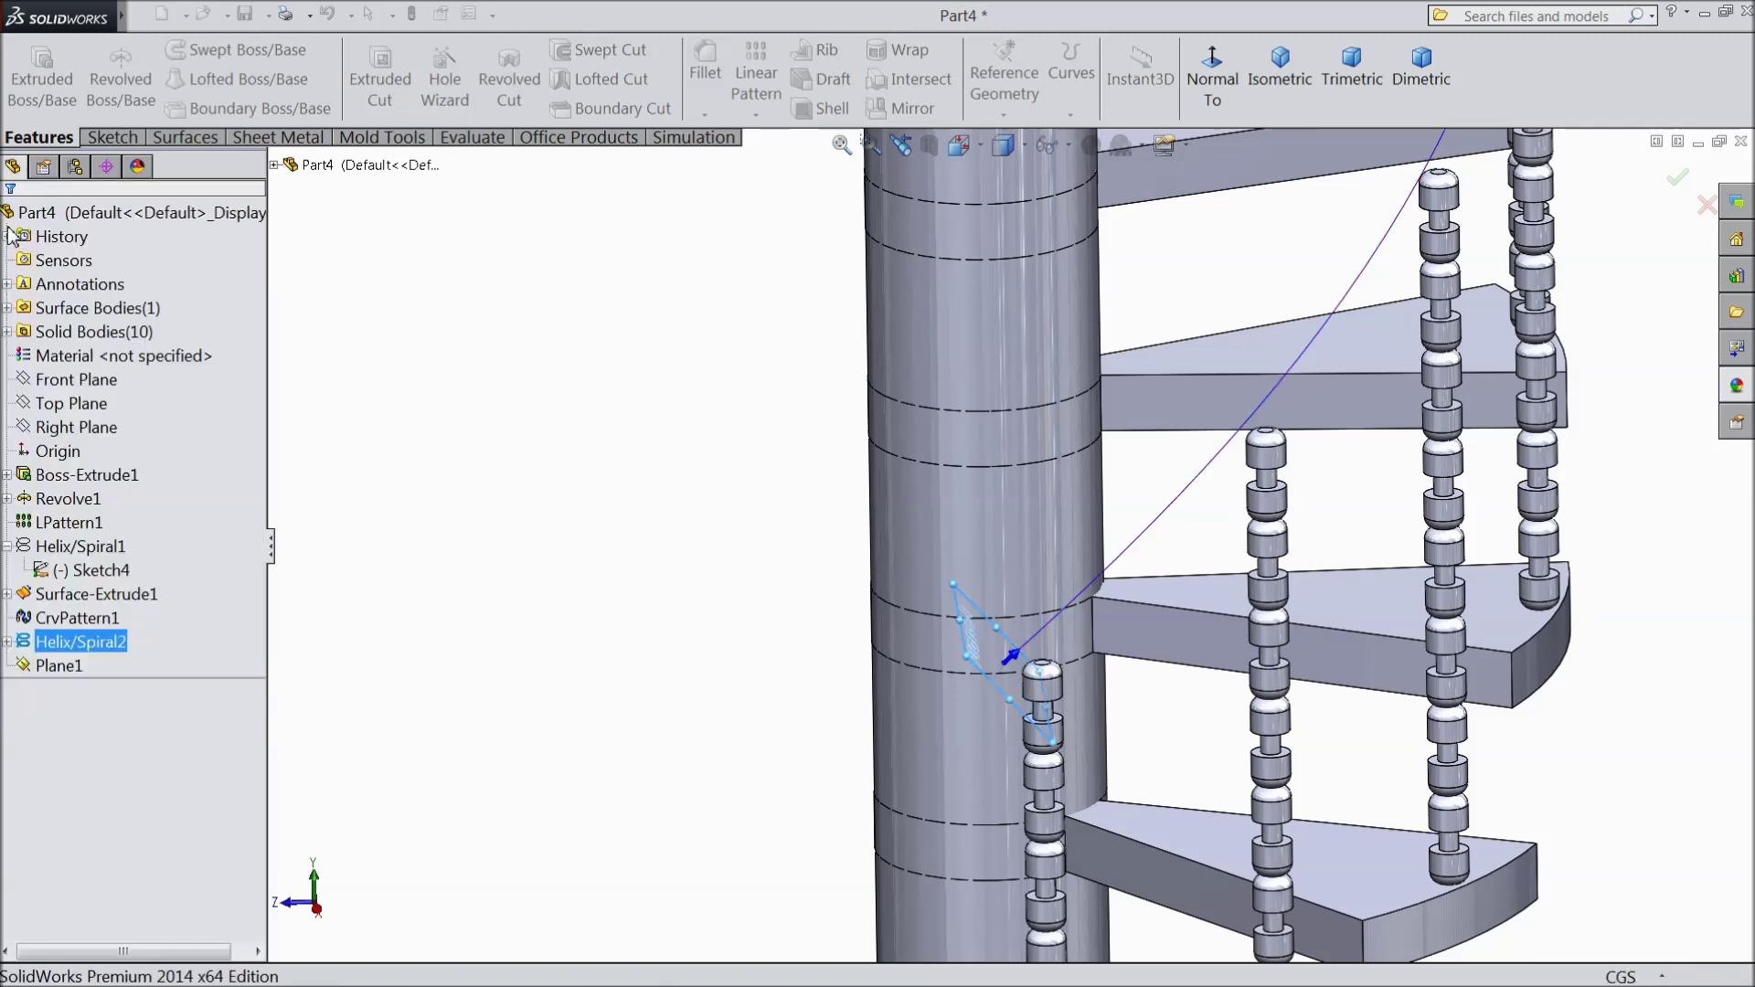
click(977, 638)
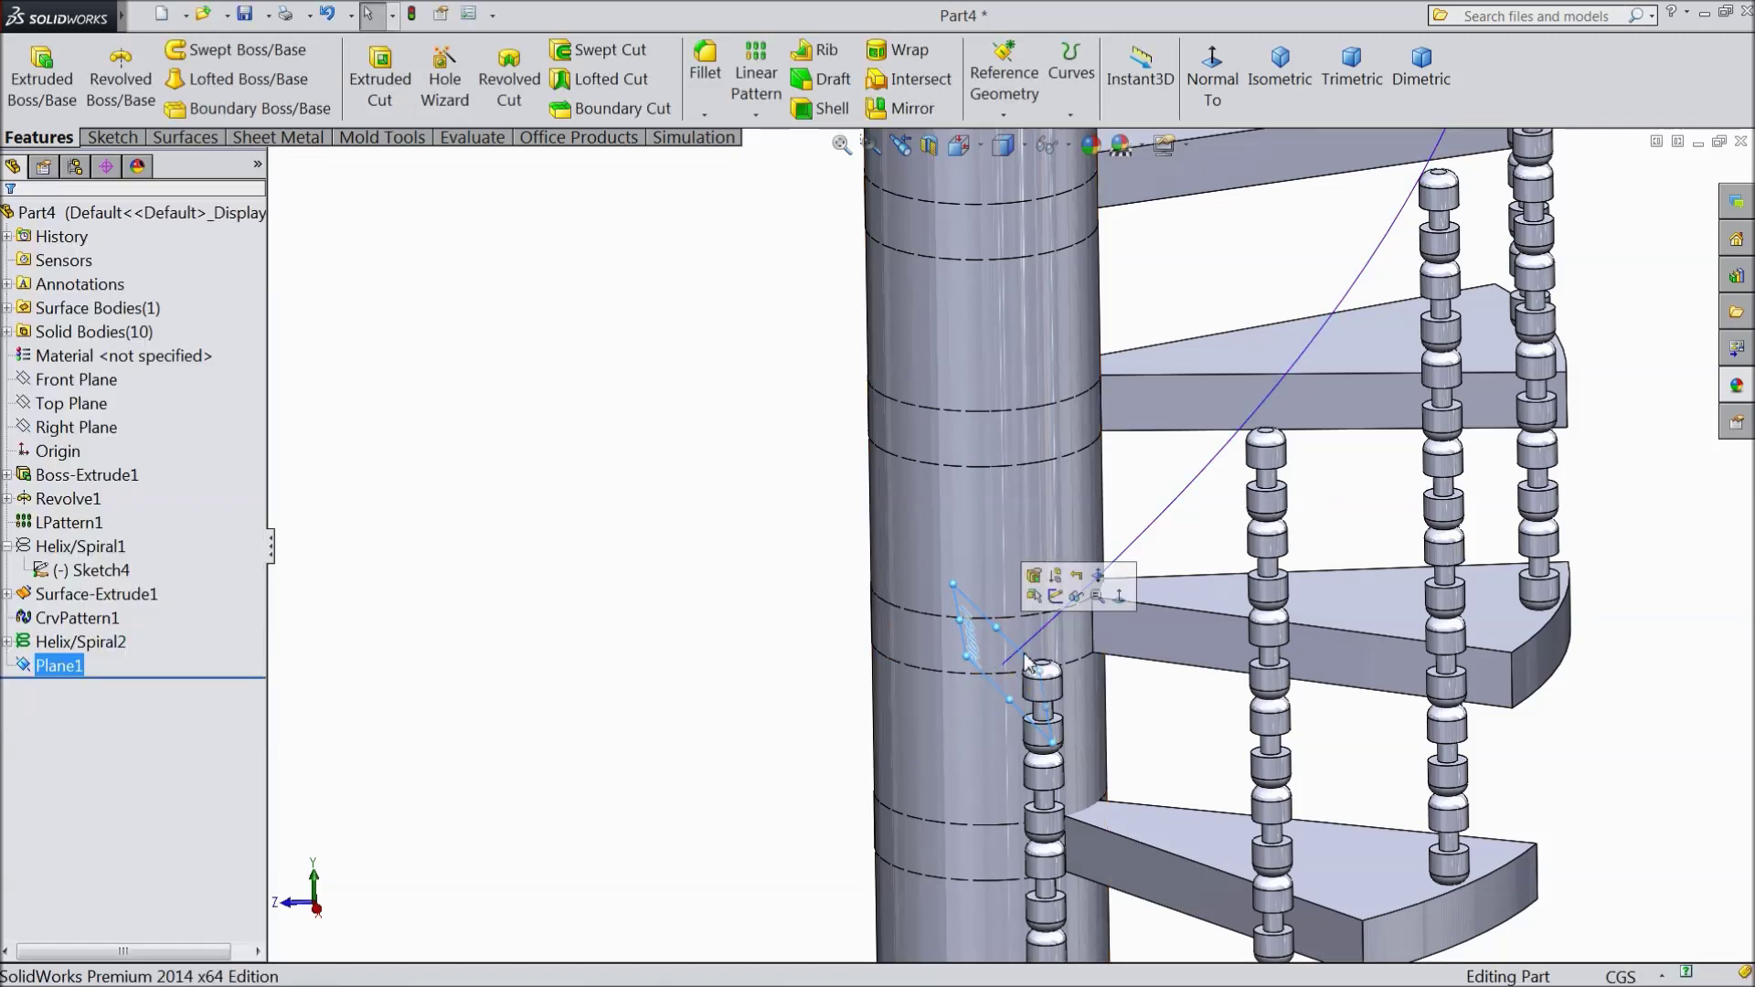
- Start a sketch on Plane1, view it normal, and draw a centre rectangle at the origin
click(1061, 603)
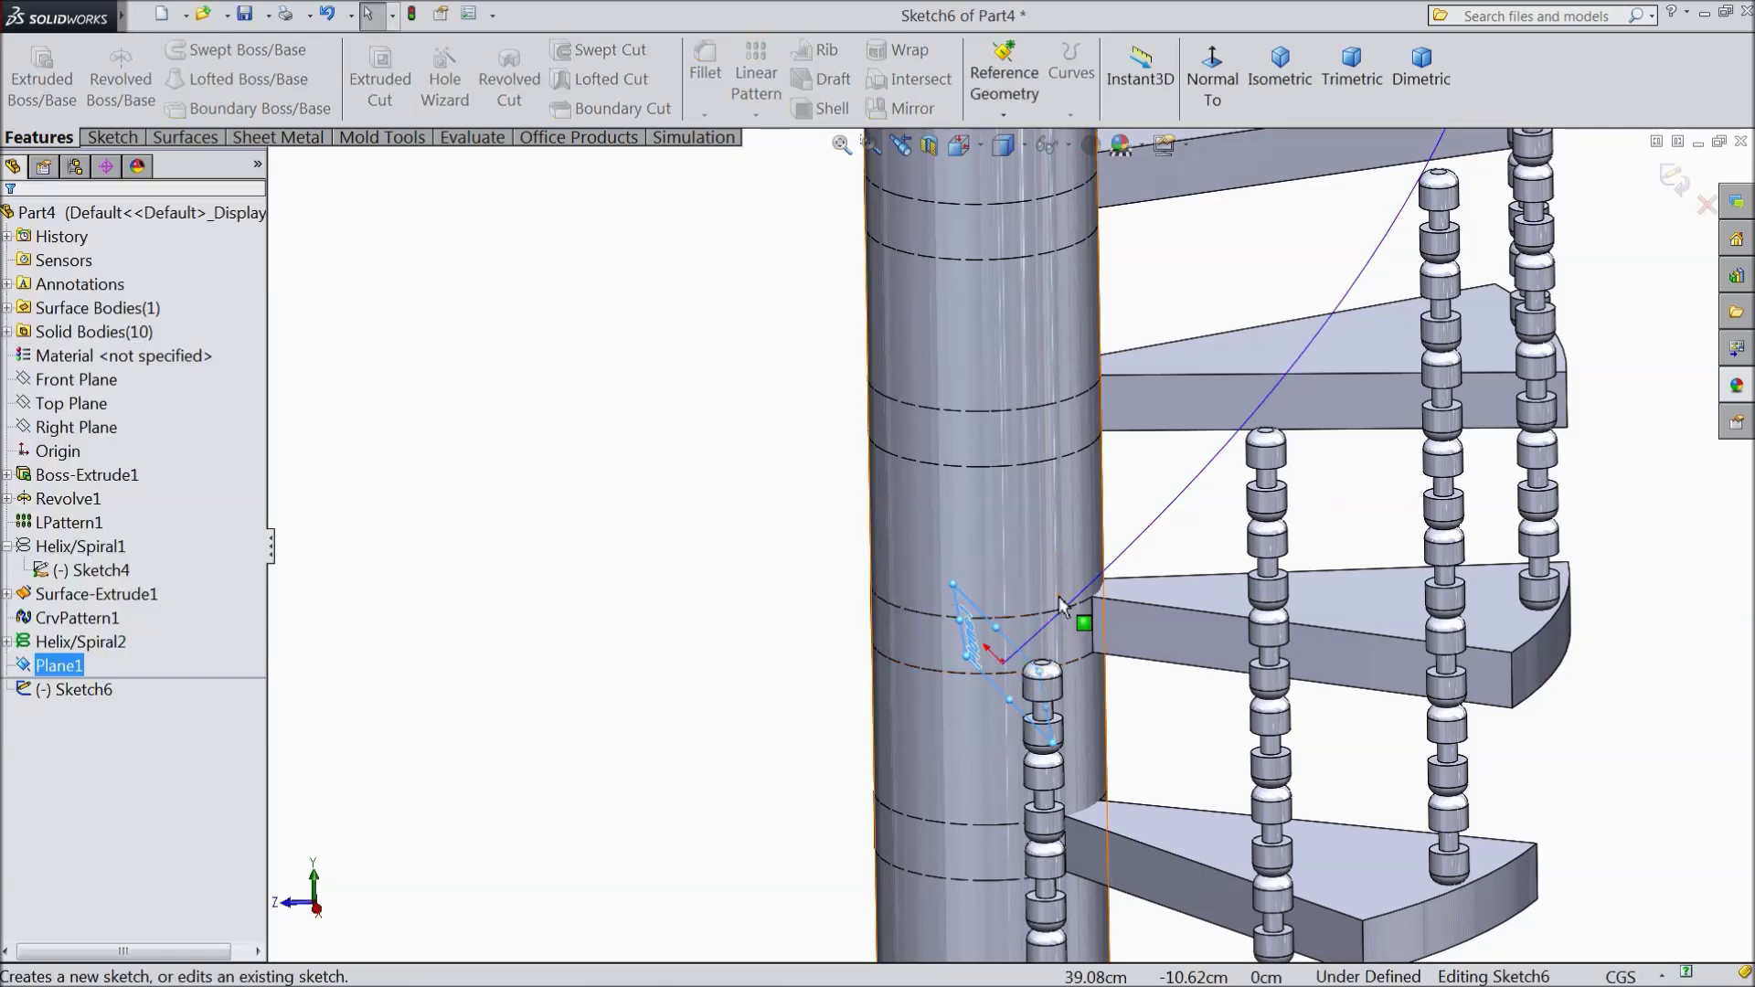
click(1212, 70)
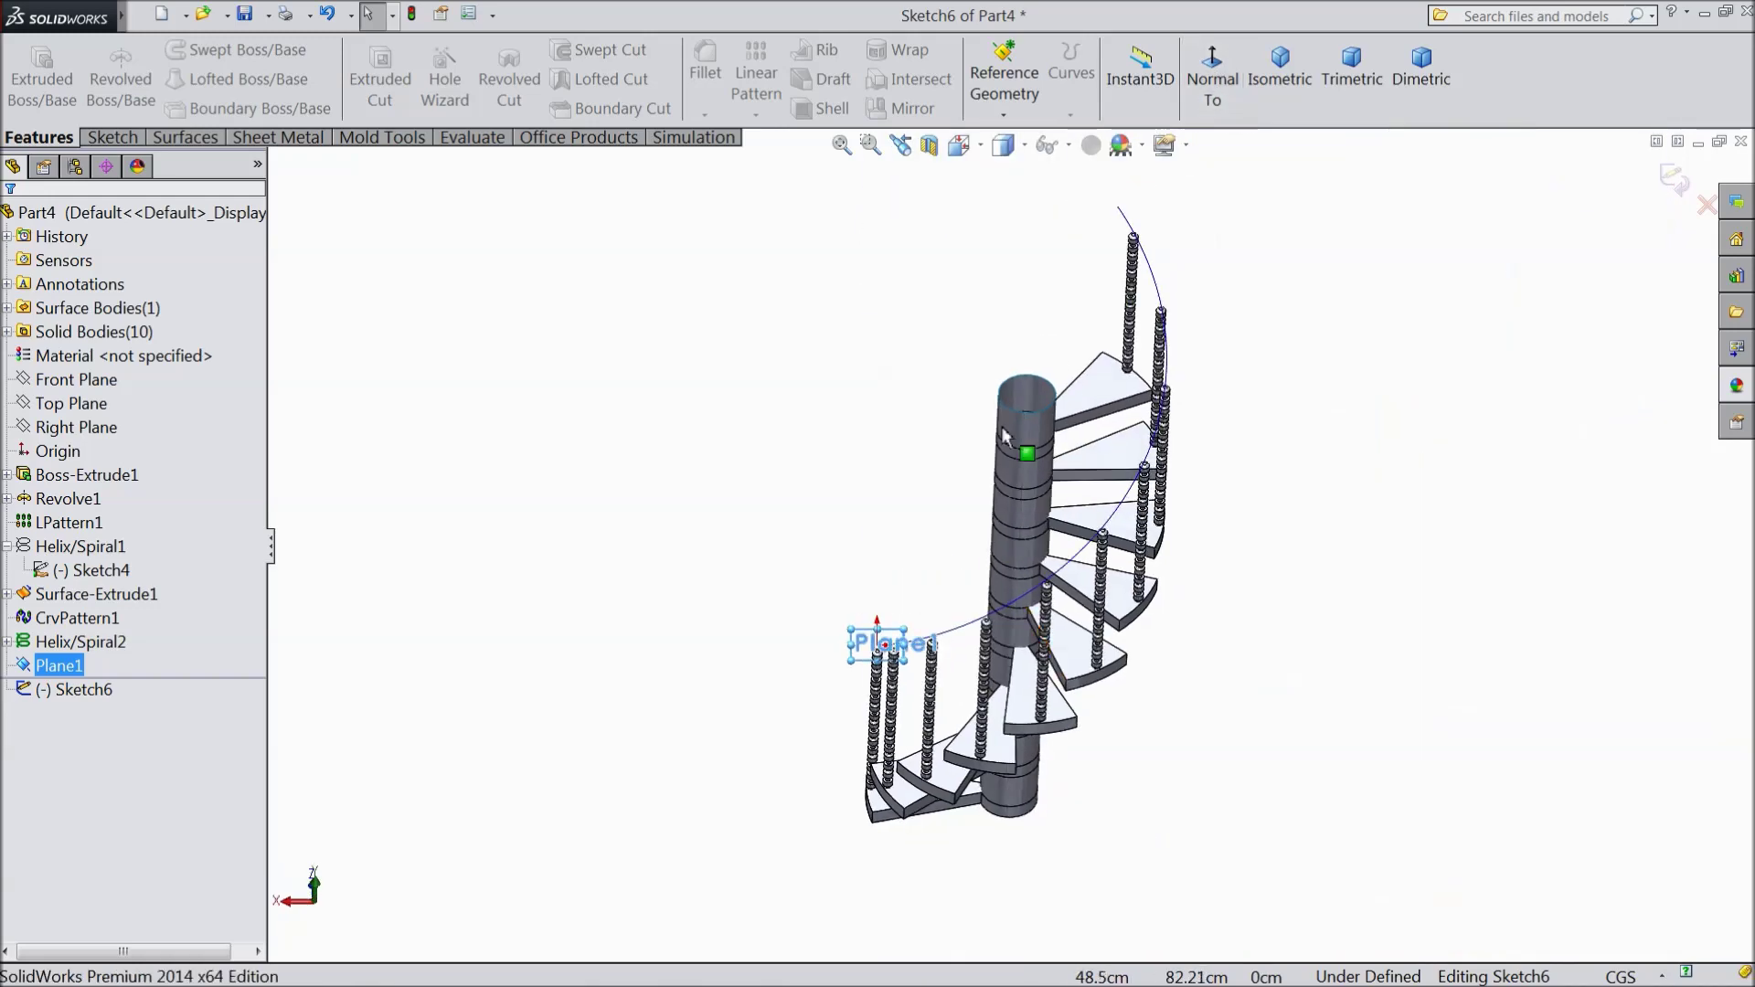
scroll(713, 631, up, 5)
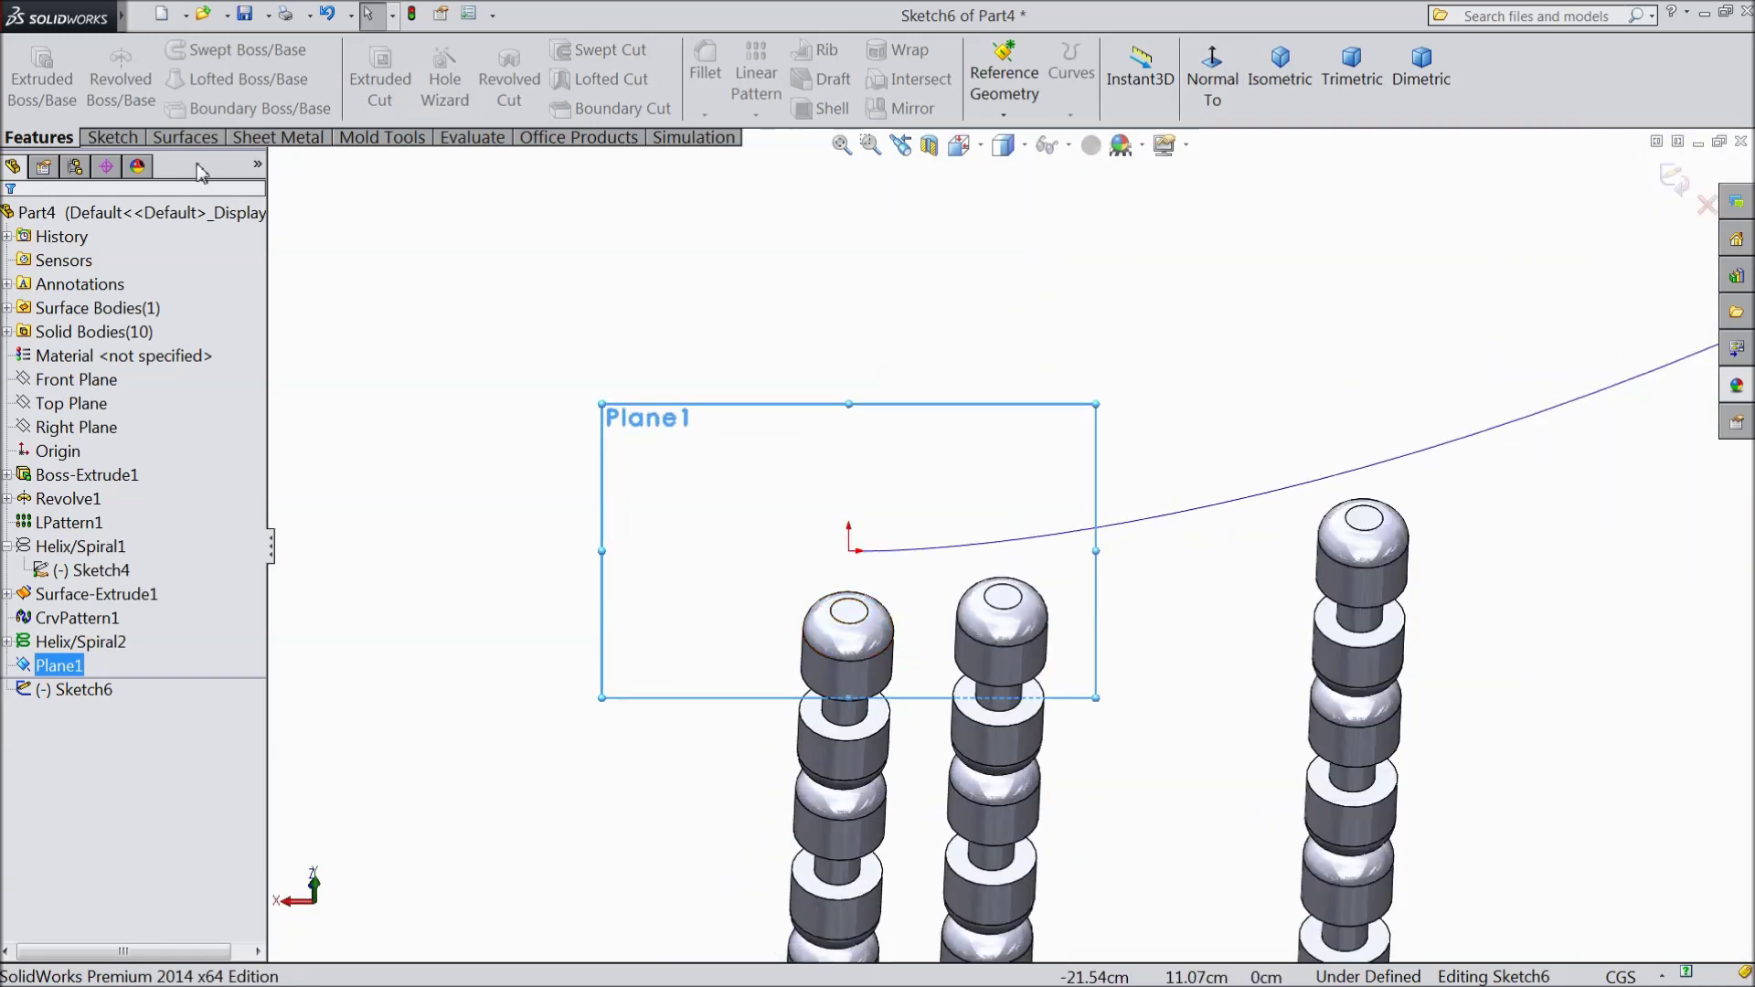
click(111, 137)
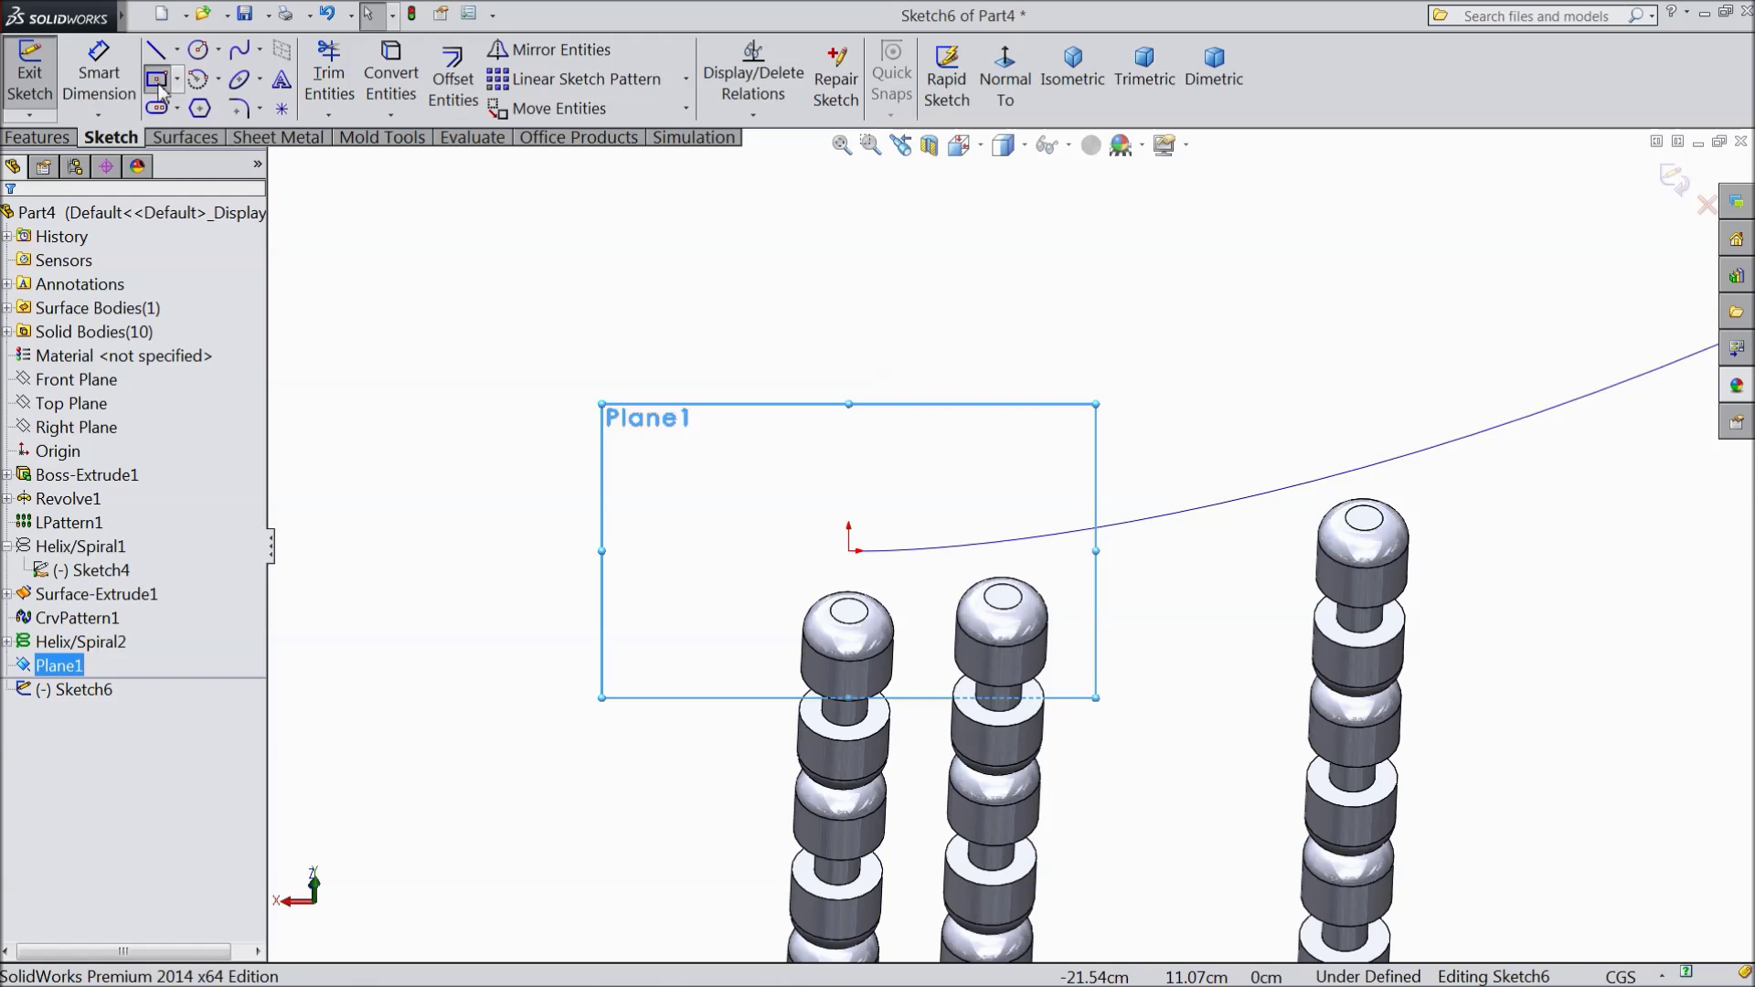
click(157, 80)
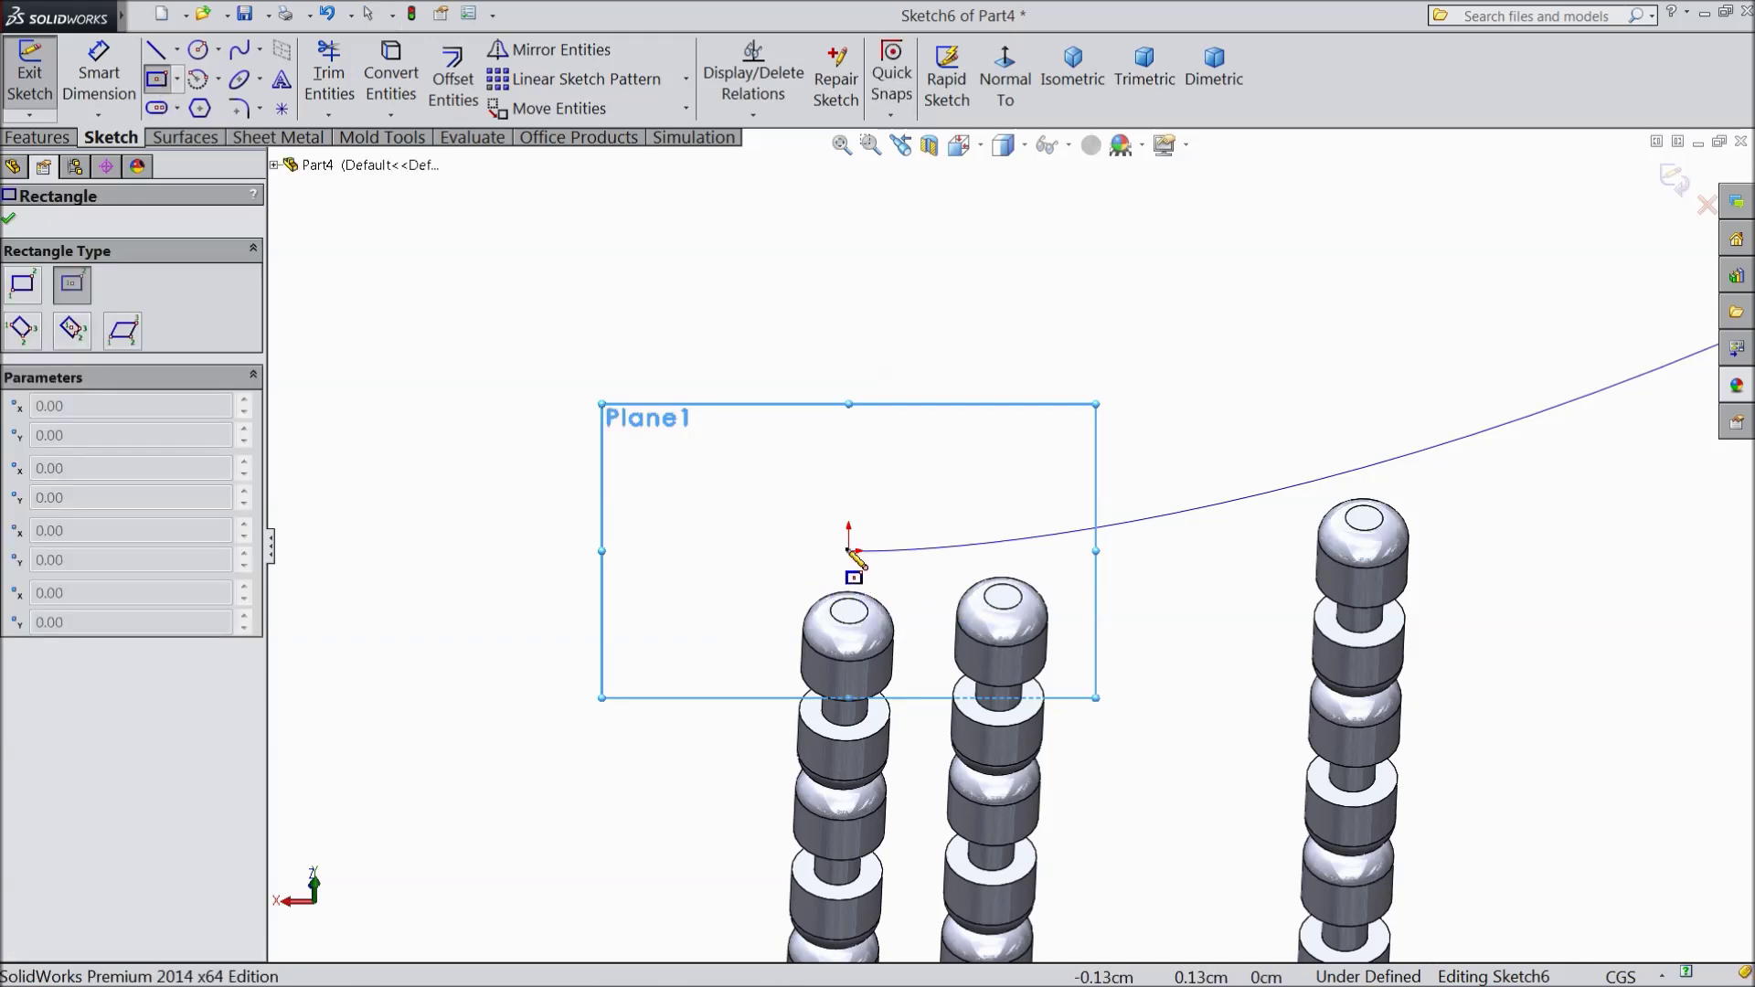
scroll(865, 603, up, 1)
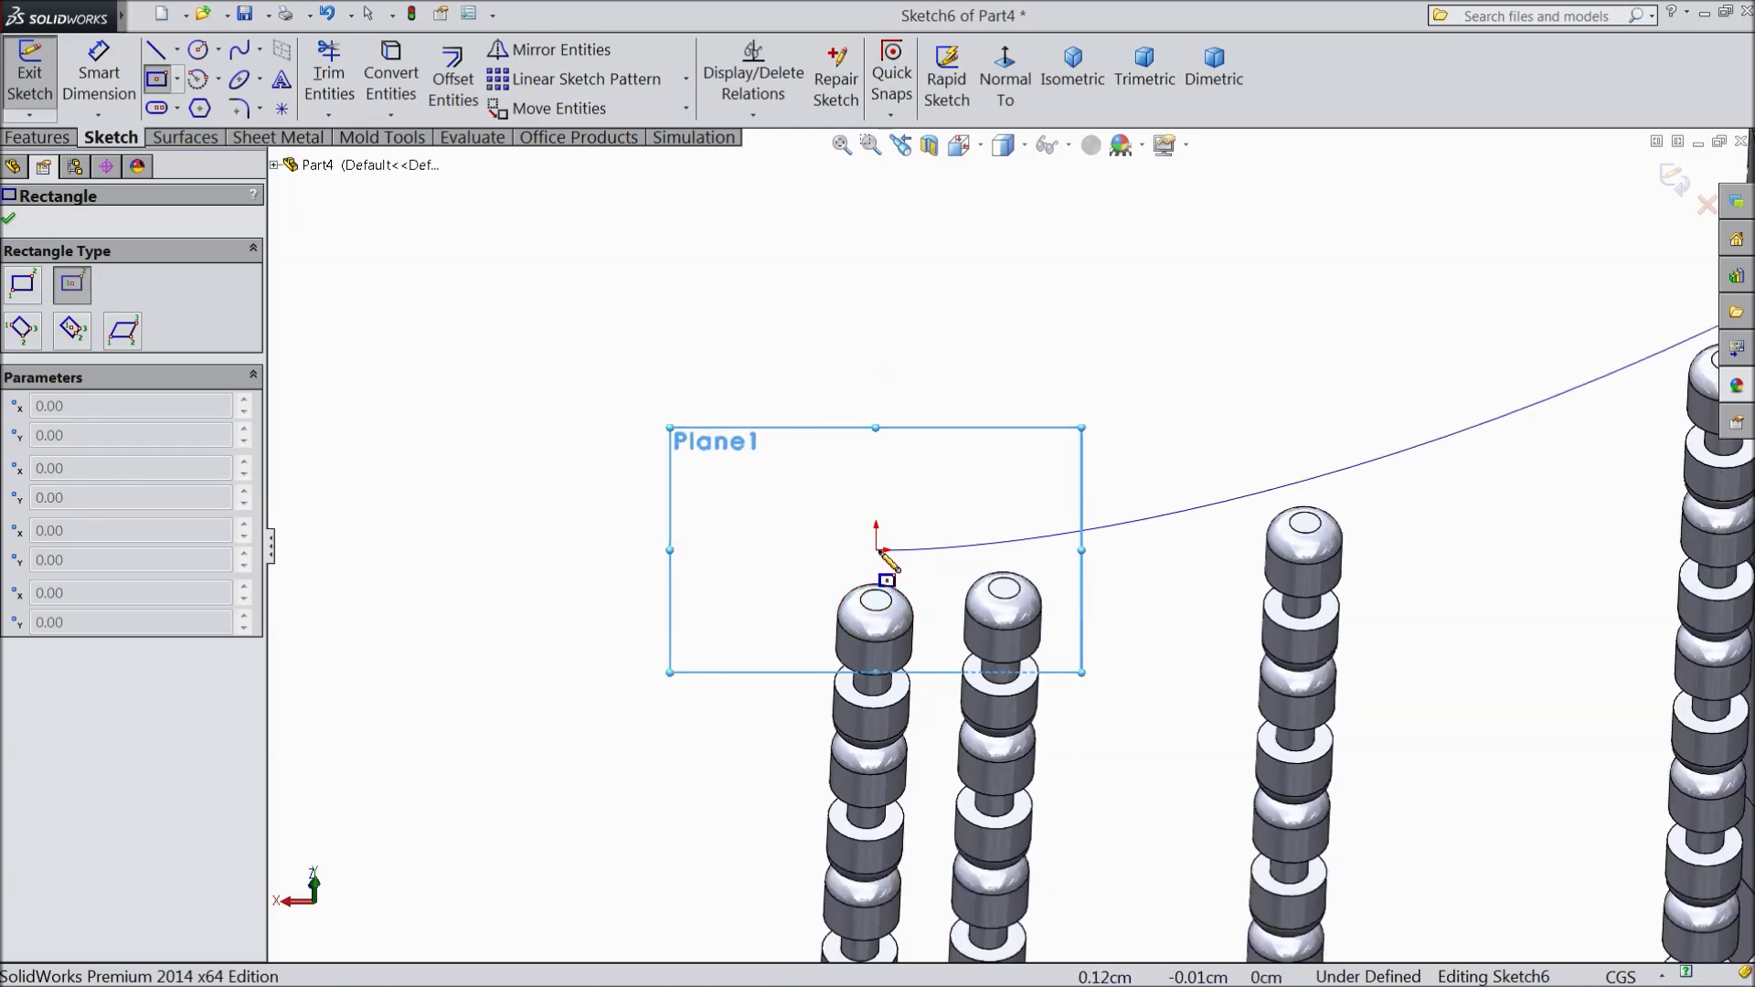
click(885, 553)
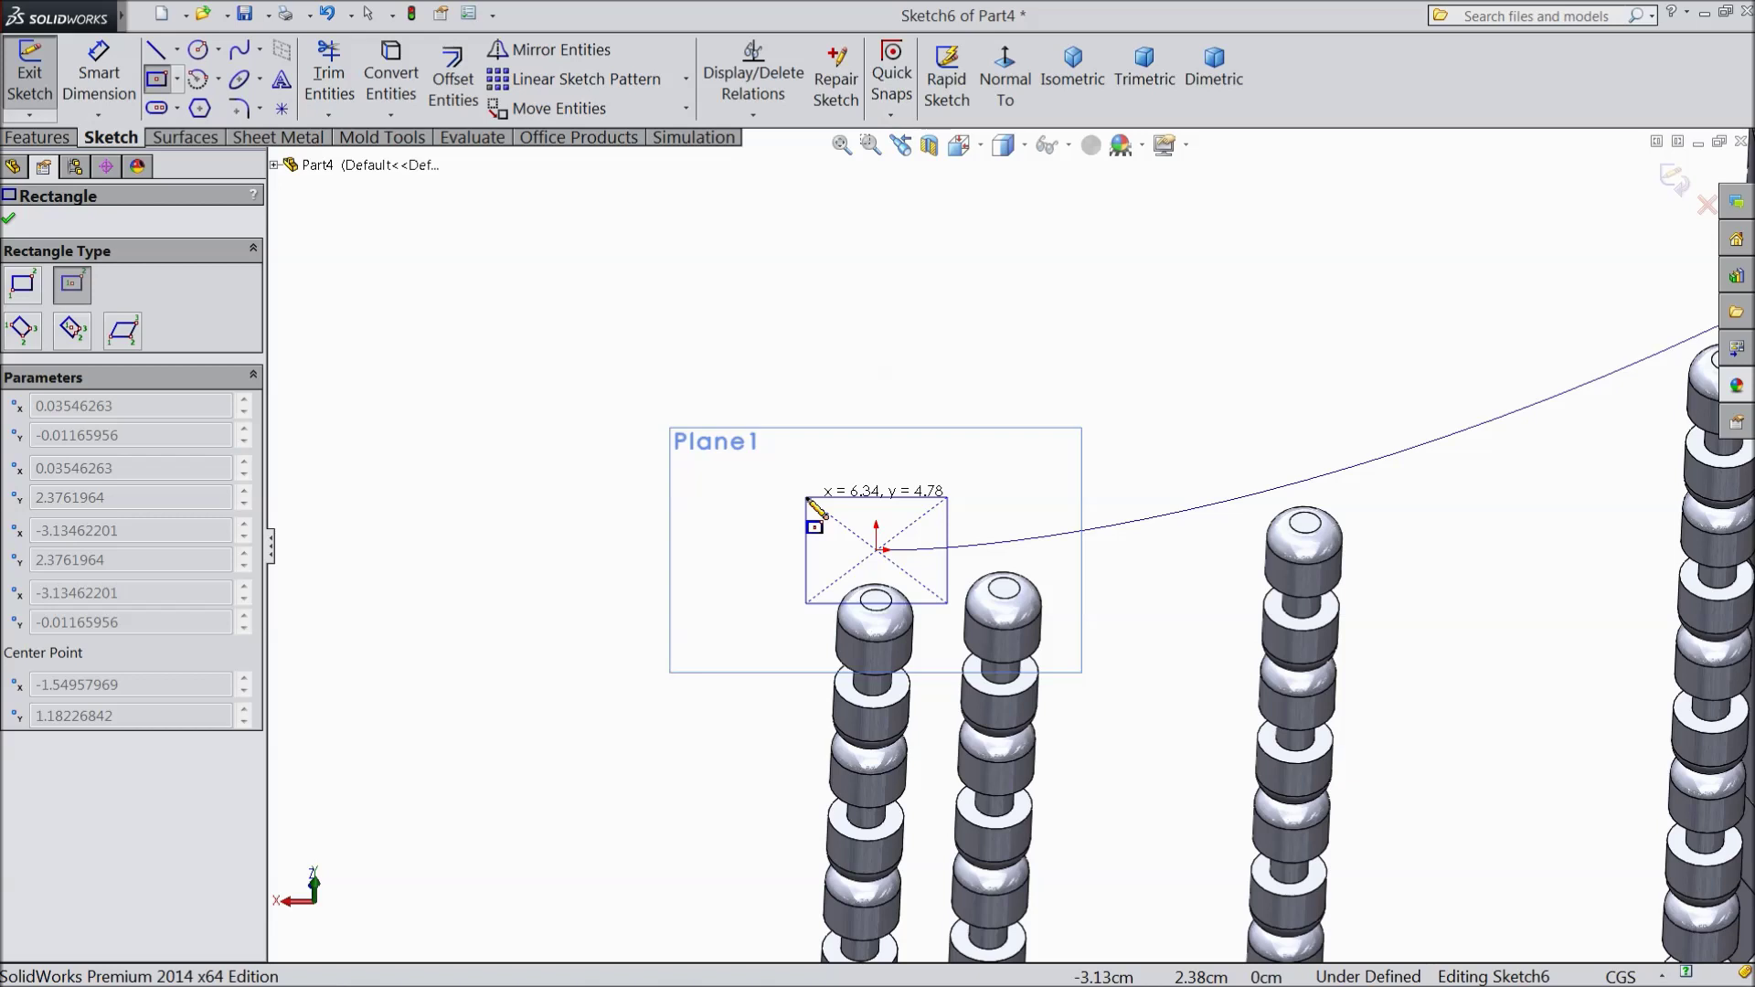
click(817, 510)
scroll(949, 542, up, 2)
scroll(952, 546, up, 1)
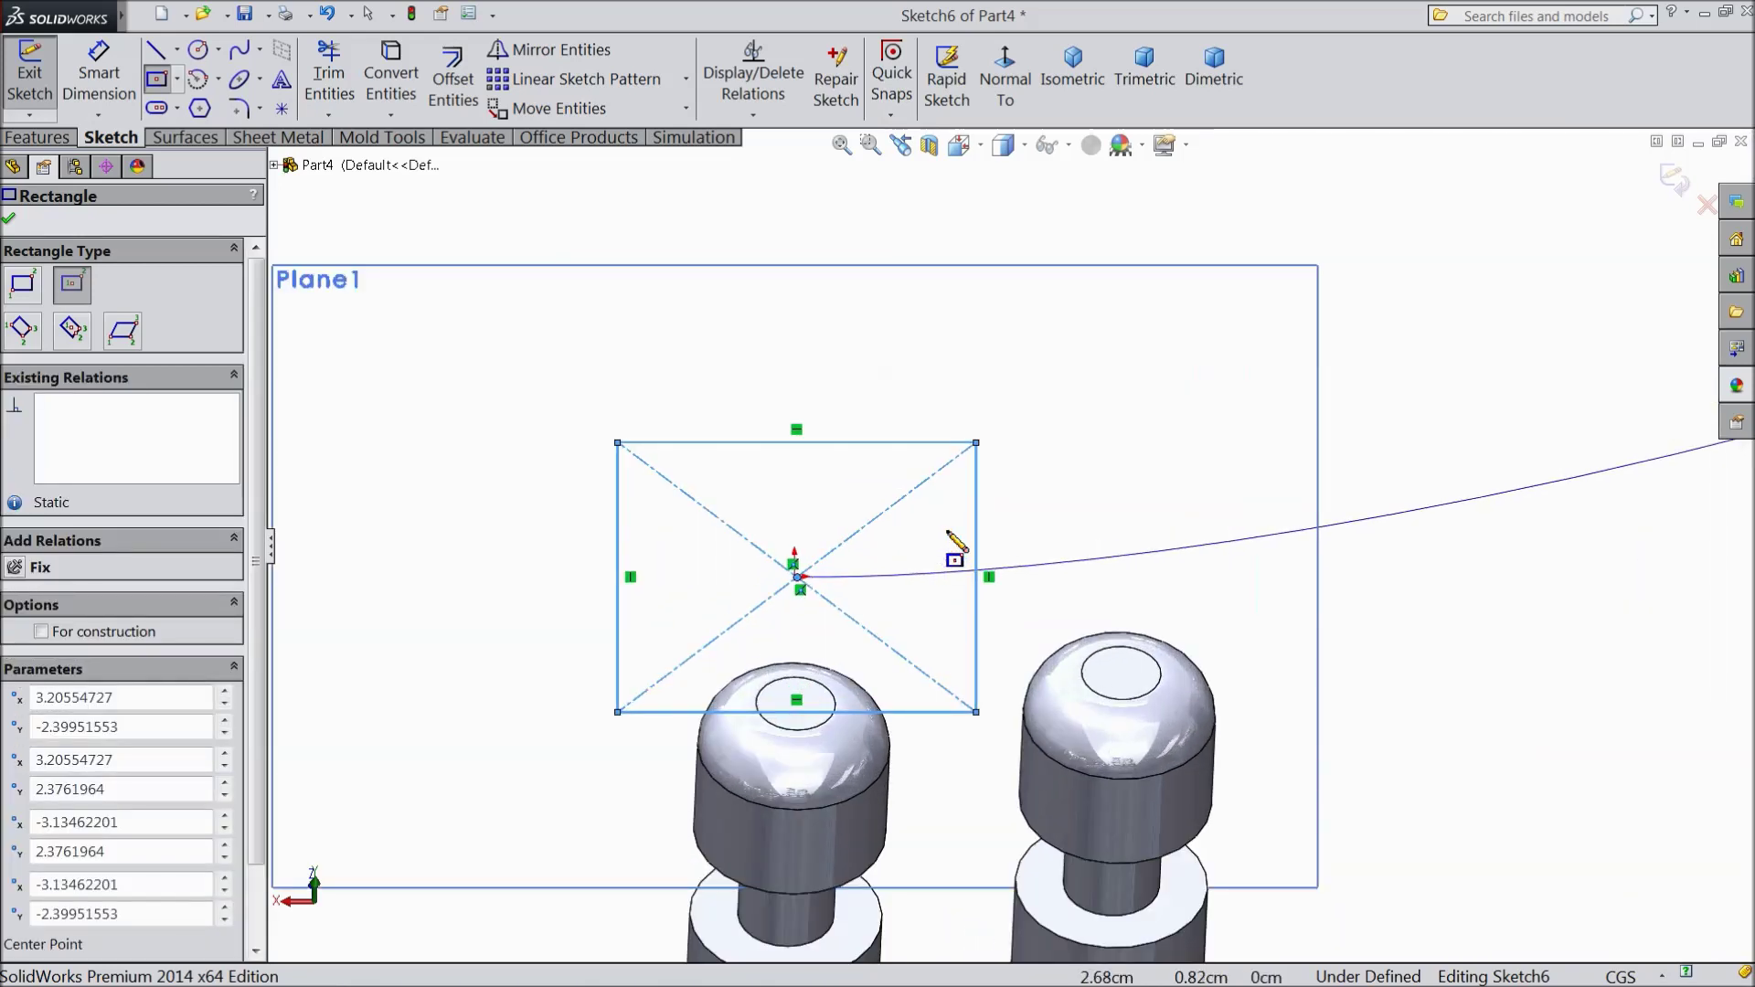
scroll(960, 542, up, 1)
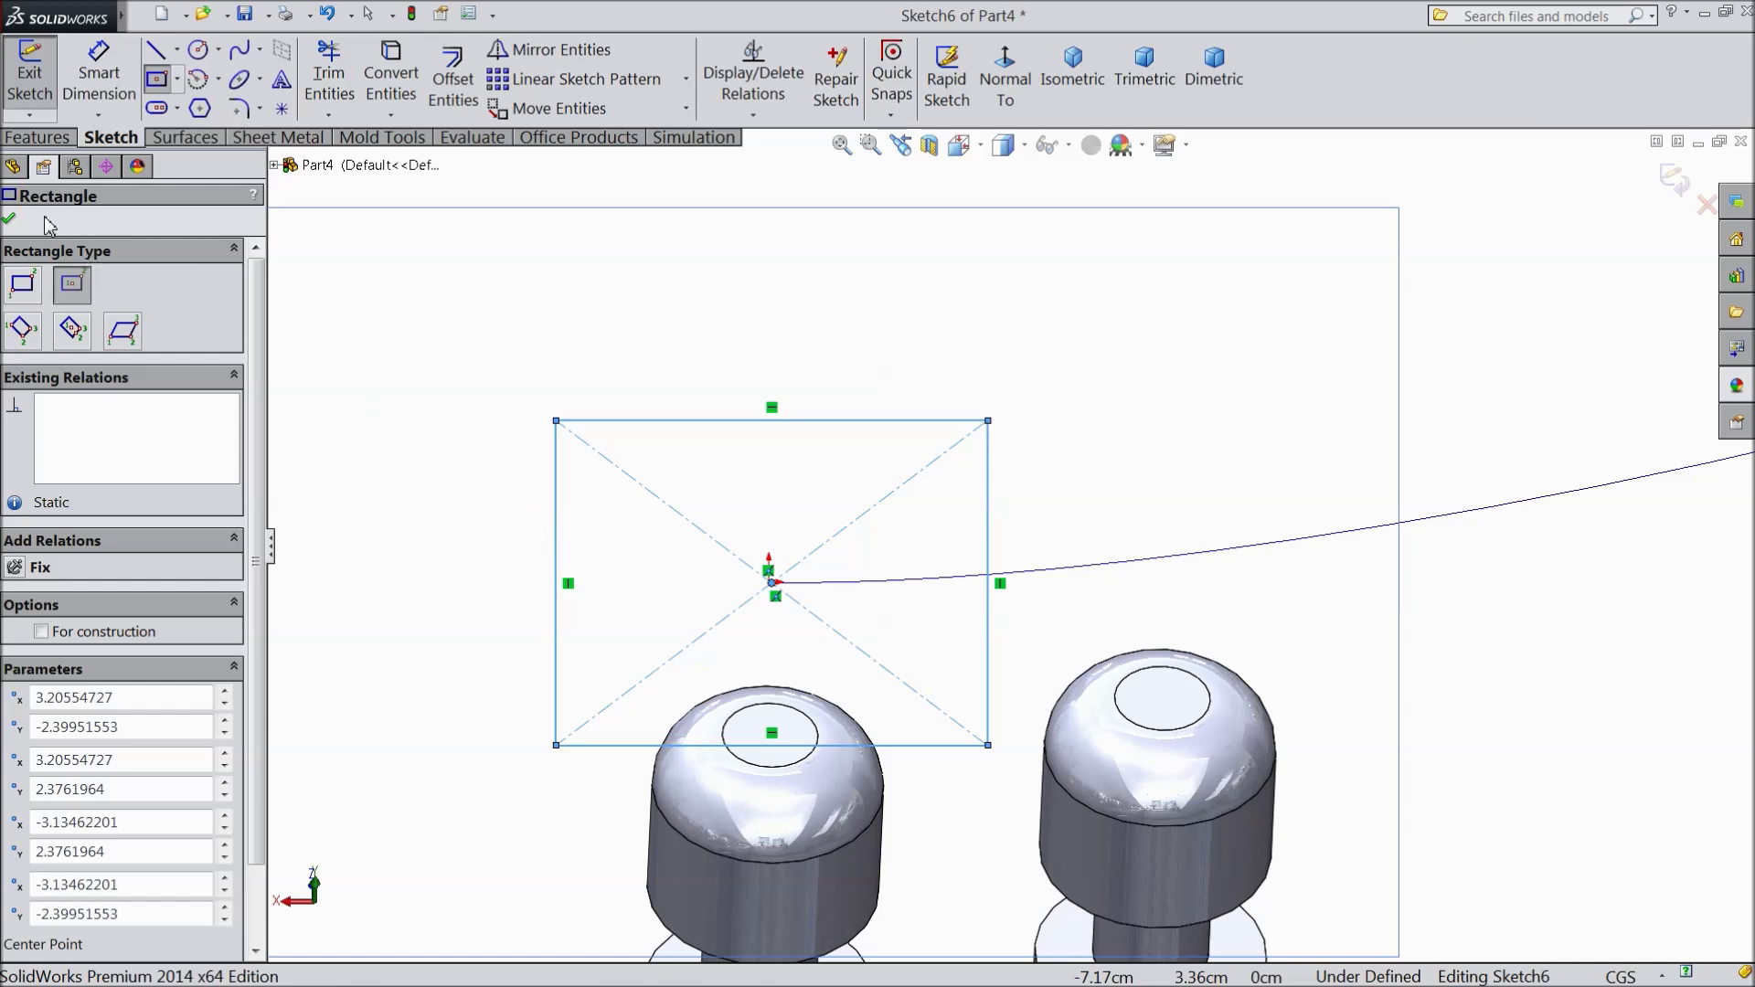
click(10, 219)
scroll(803, 609, up, 2)
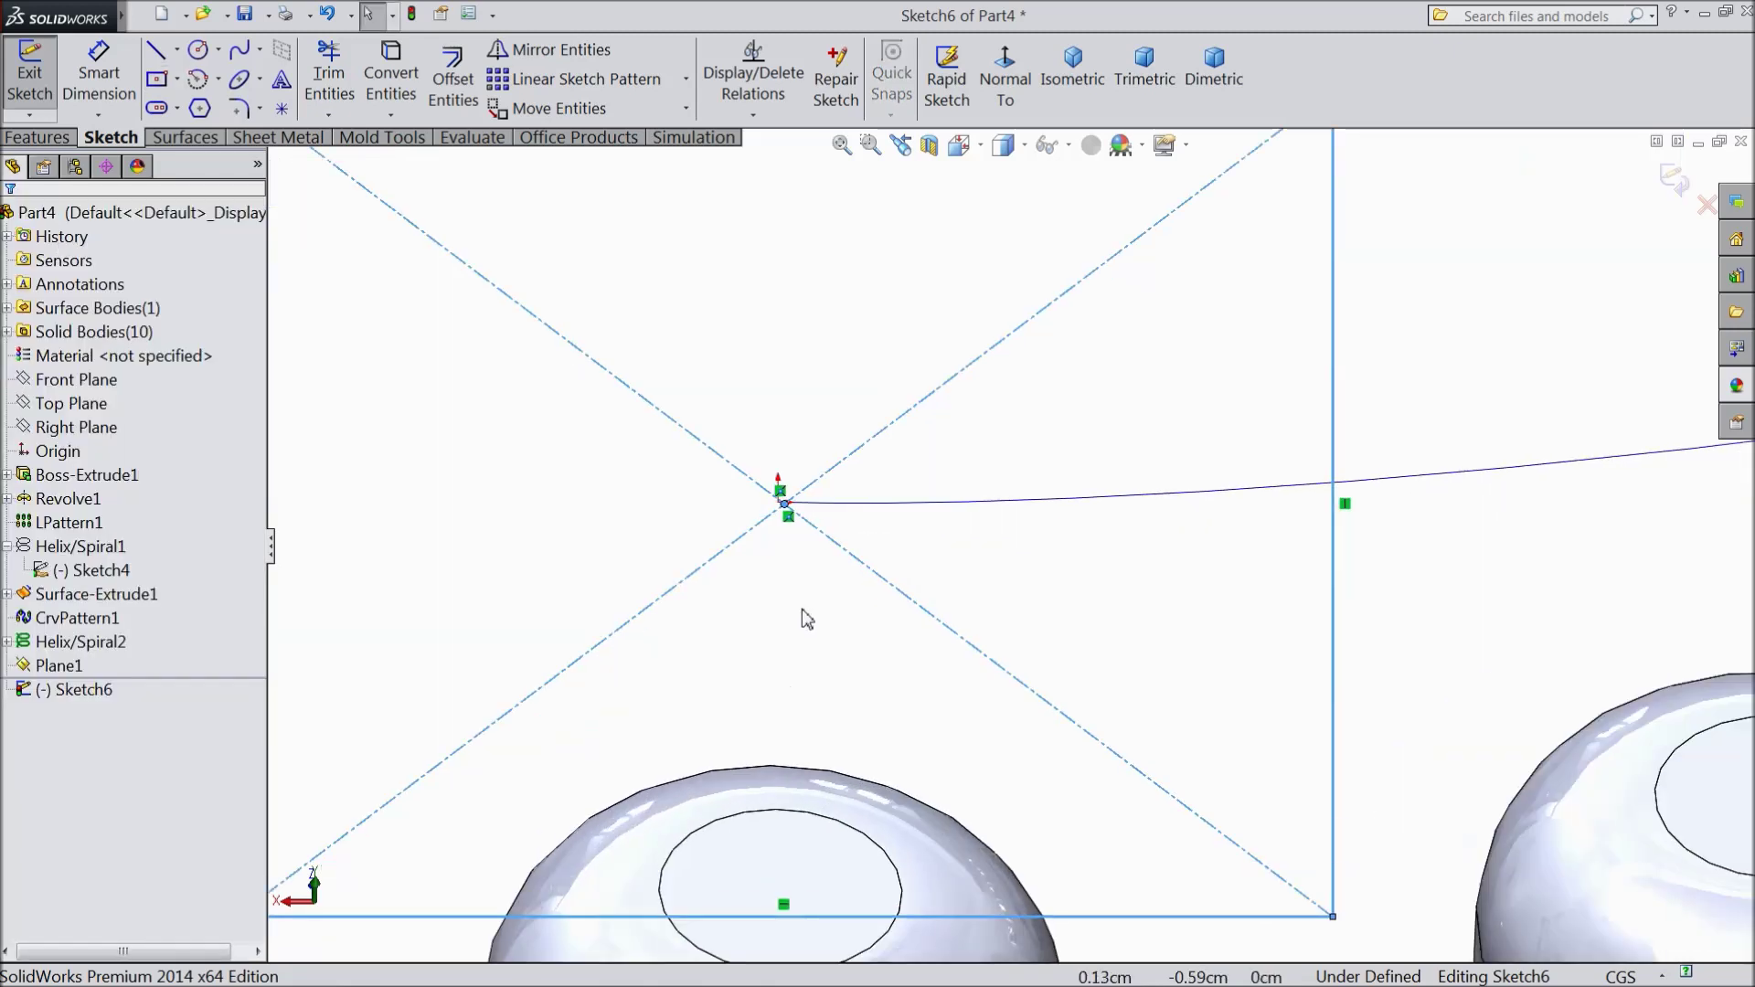
- Add a Coincident relation between the sketch centre point and the part Origin
click(787, 515)
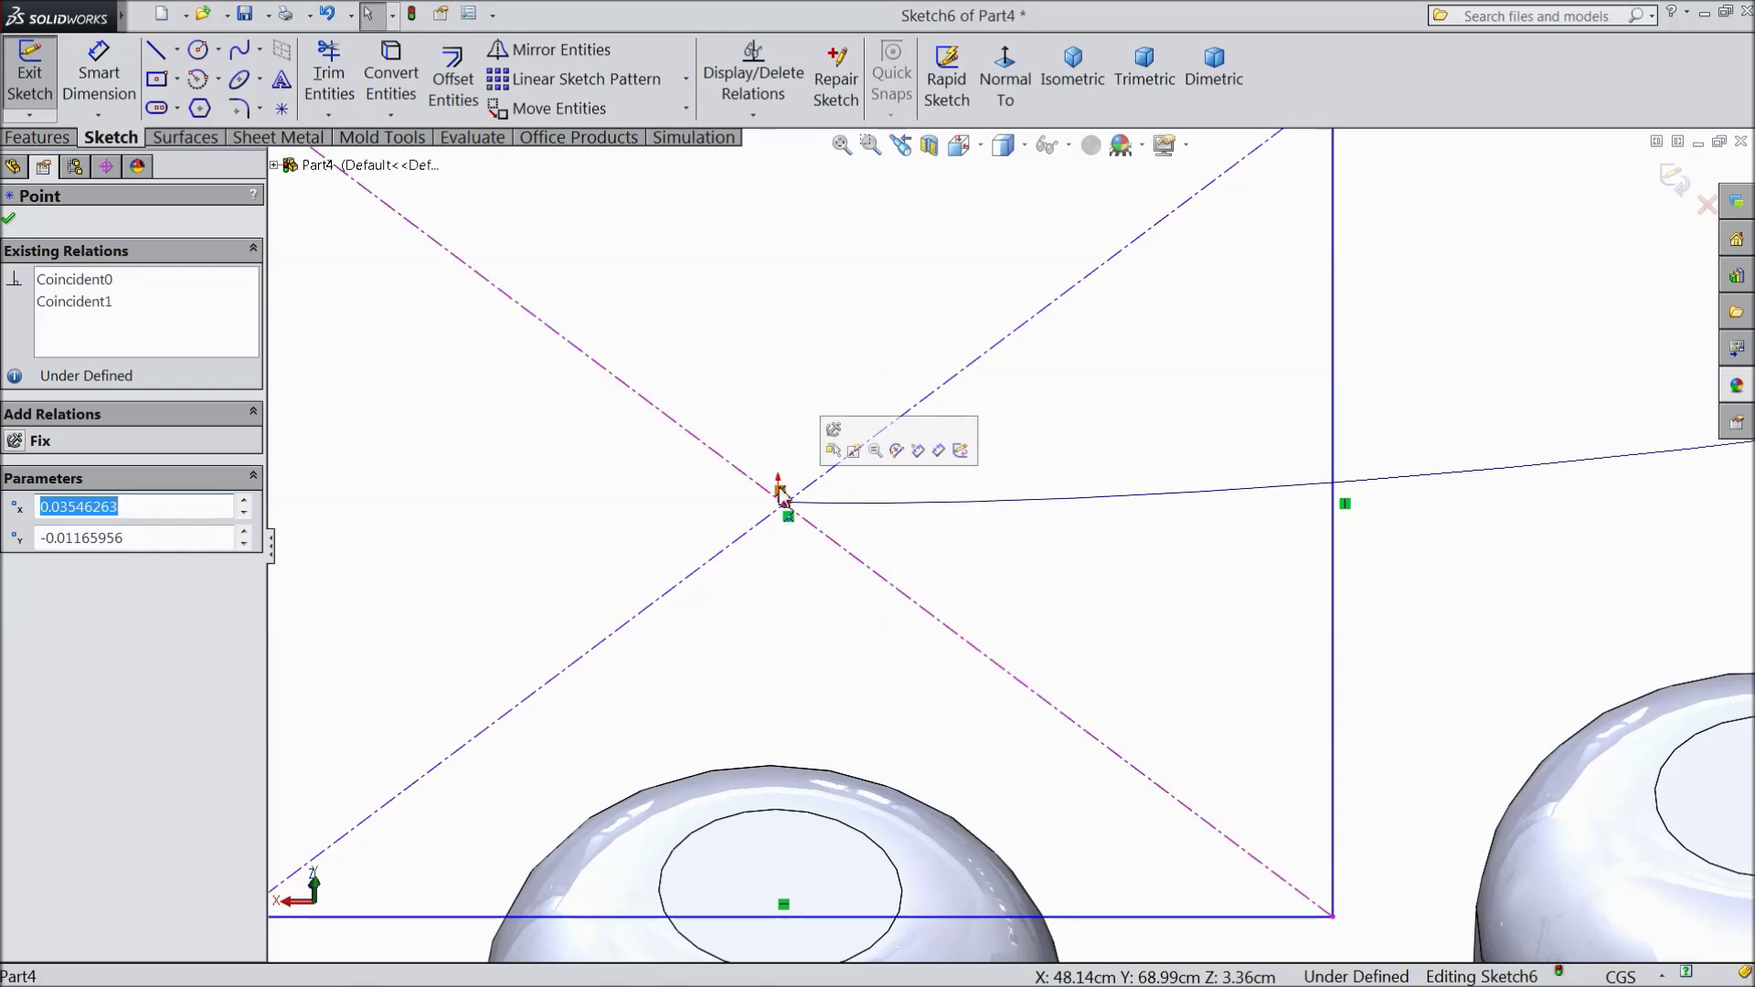
click(278, 167)
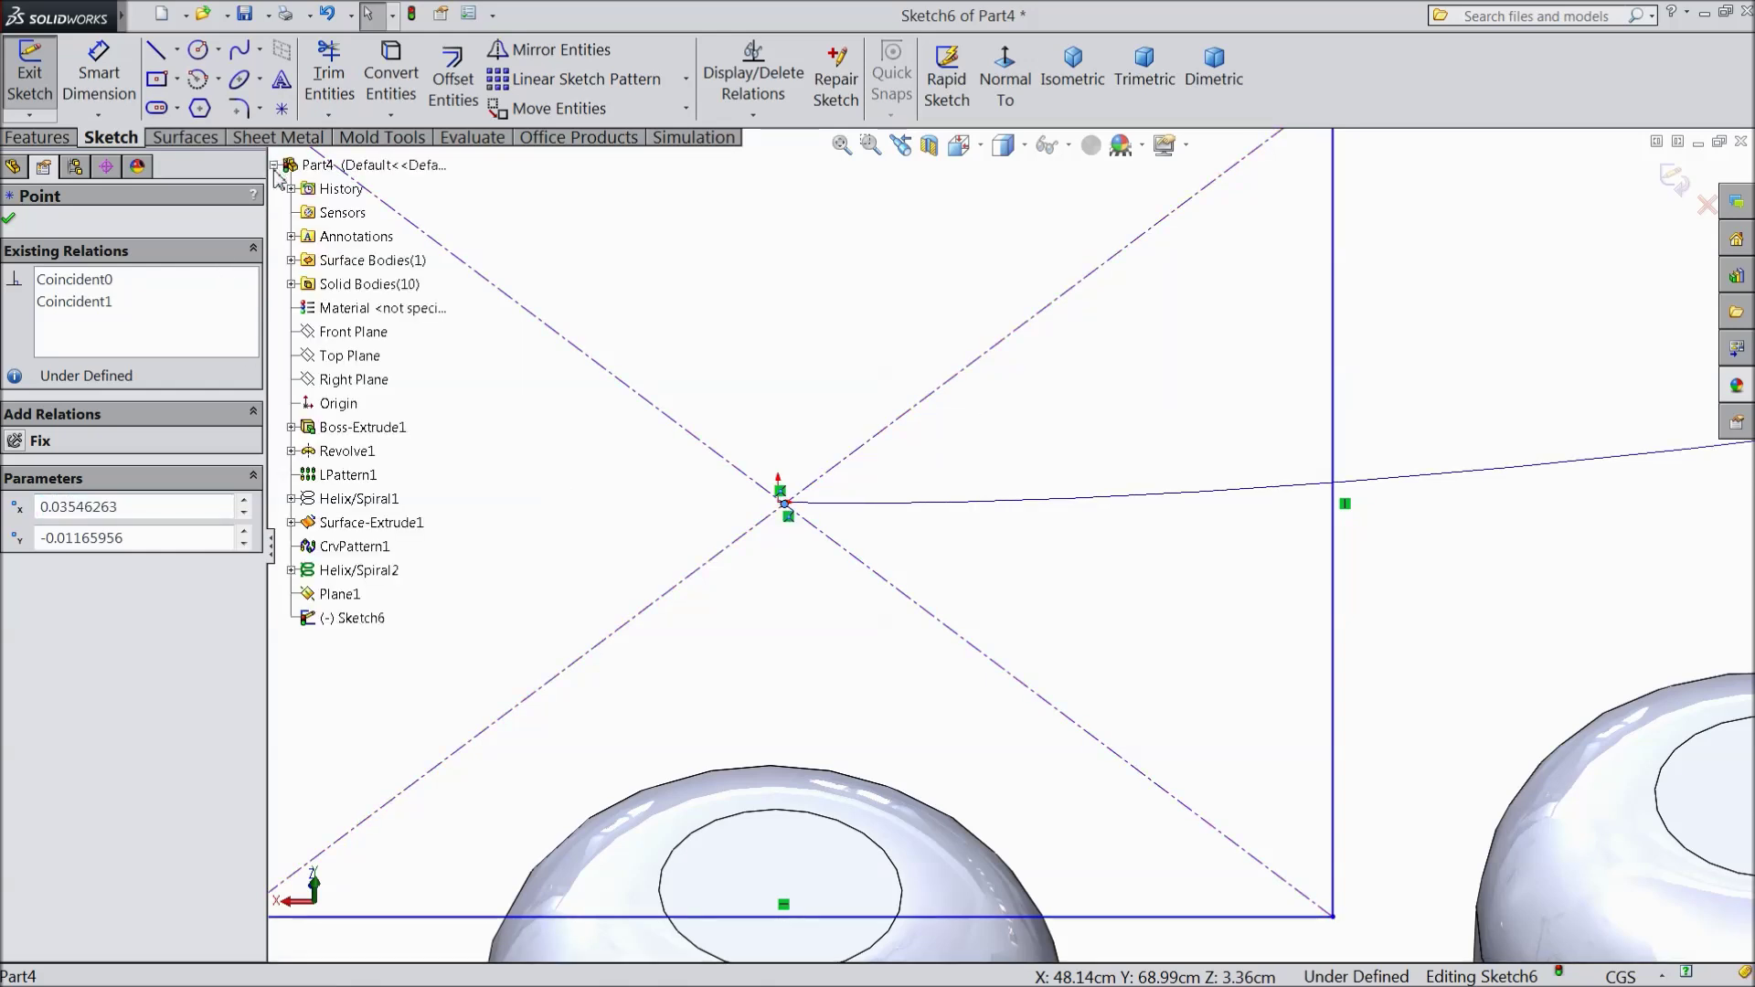
ctrl+click(343, 406)
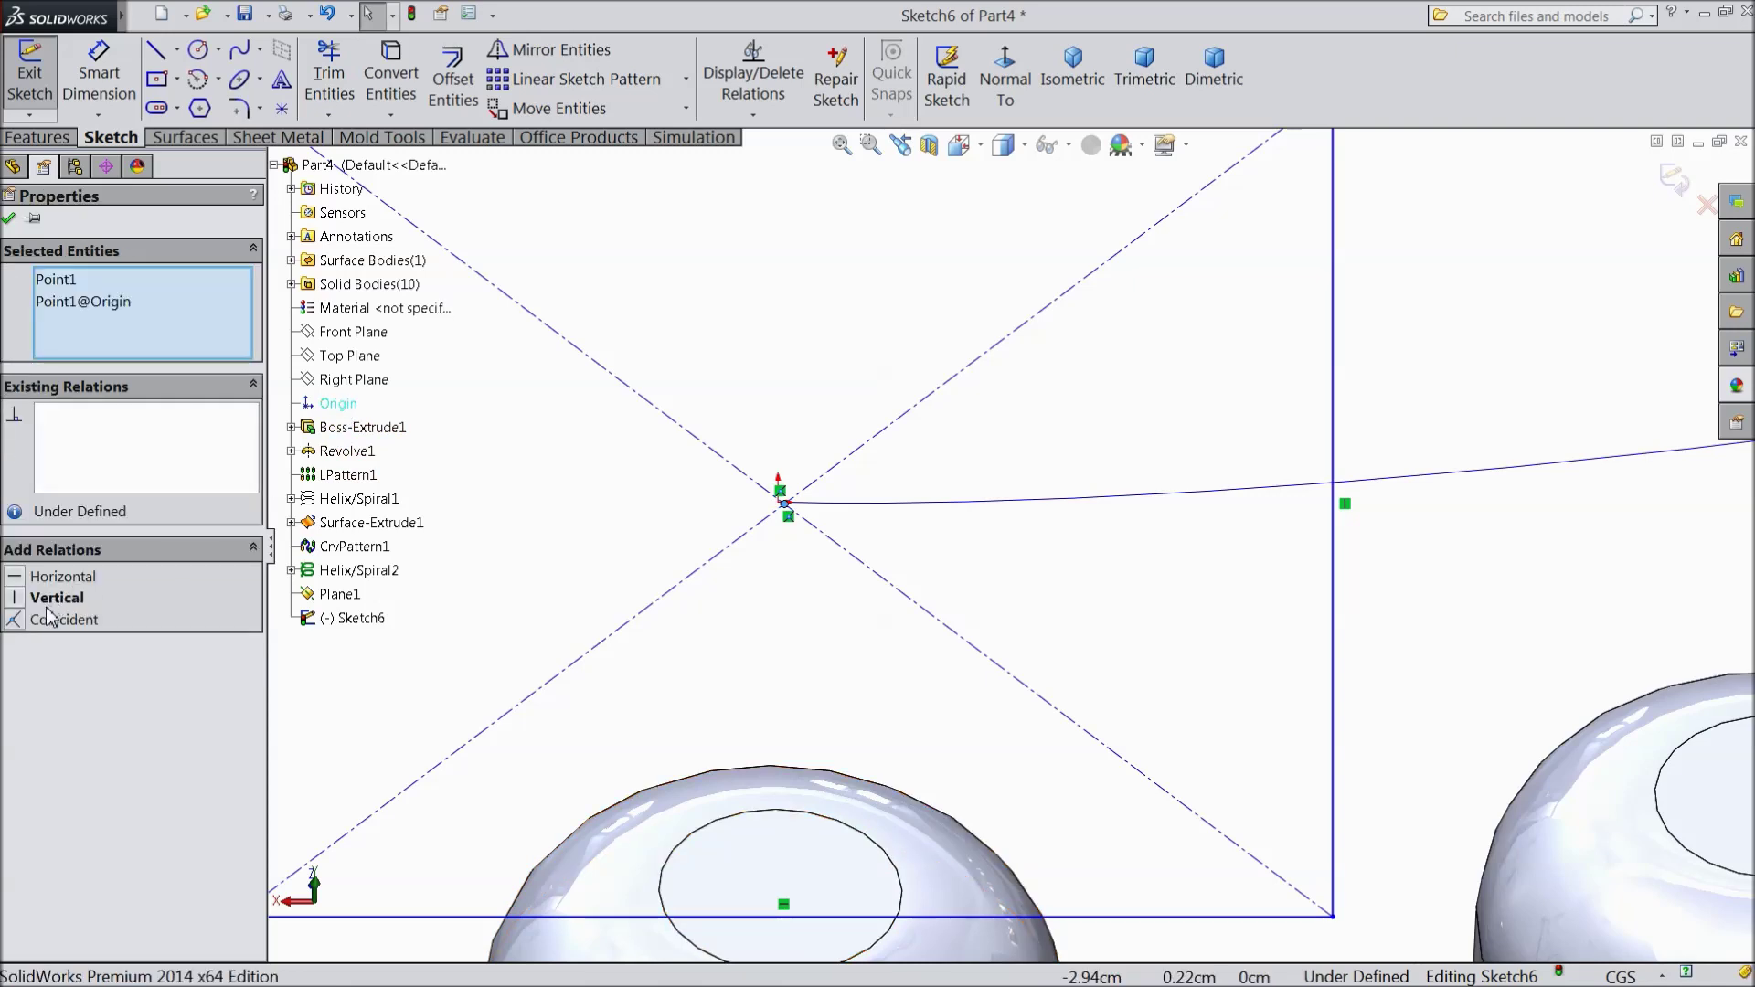
click(15, 621)
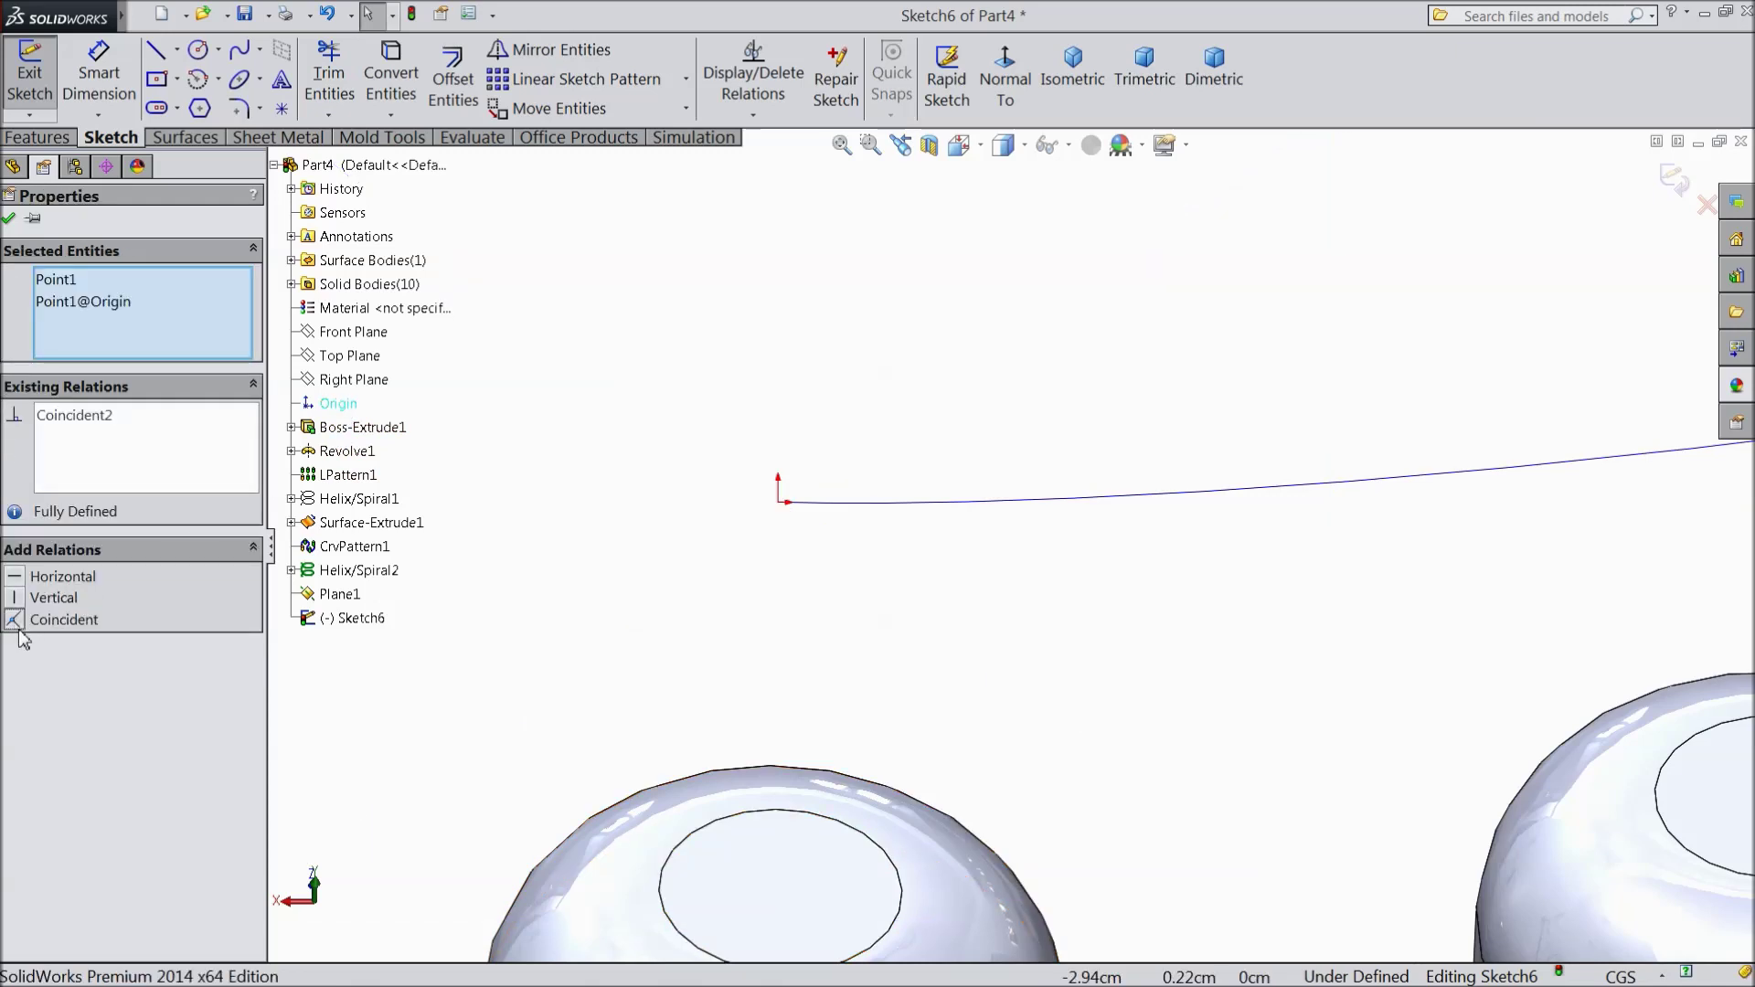
scroll(745, 524, down, 3)
scroll(745, 526, down, 2)
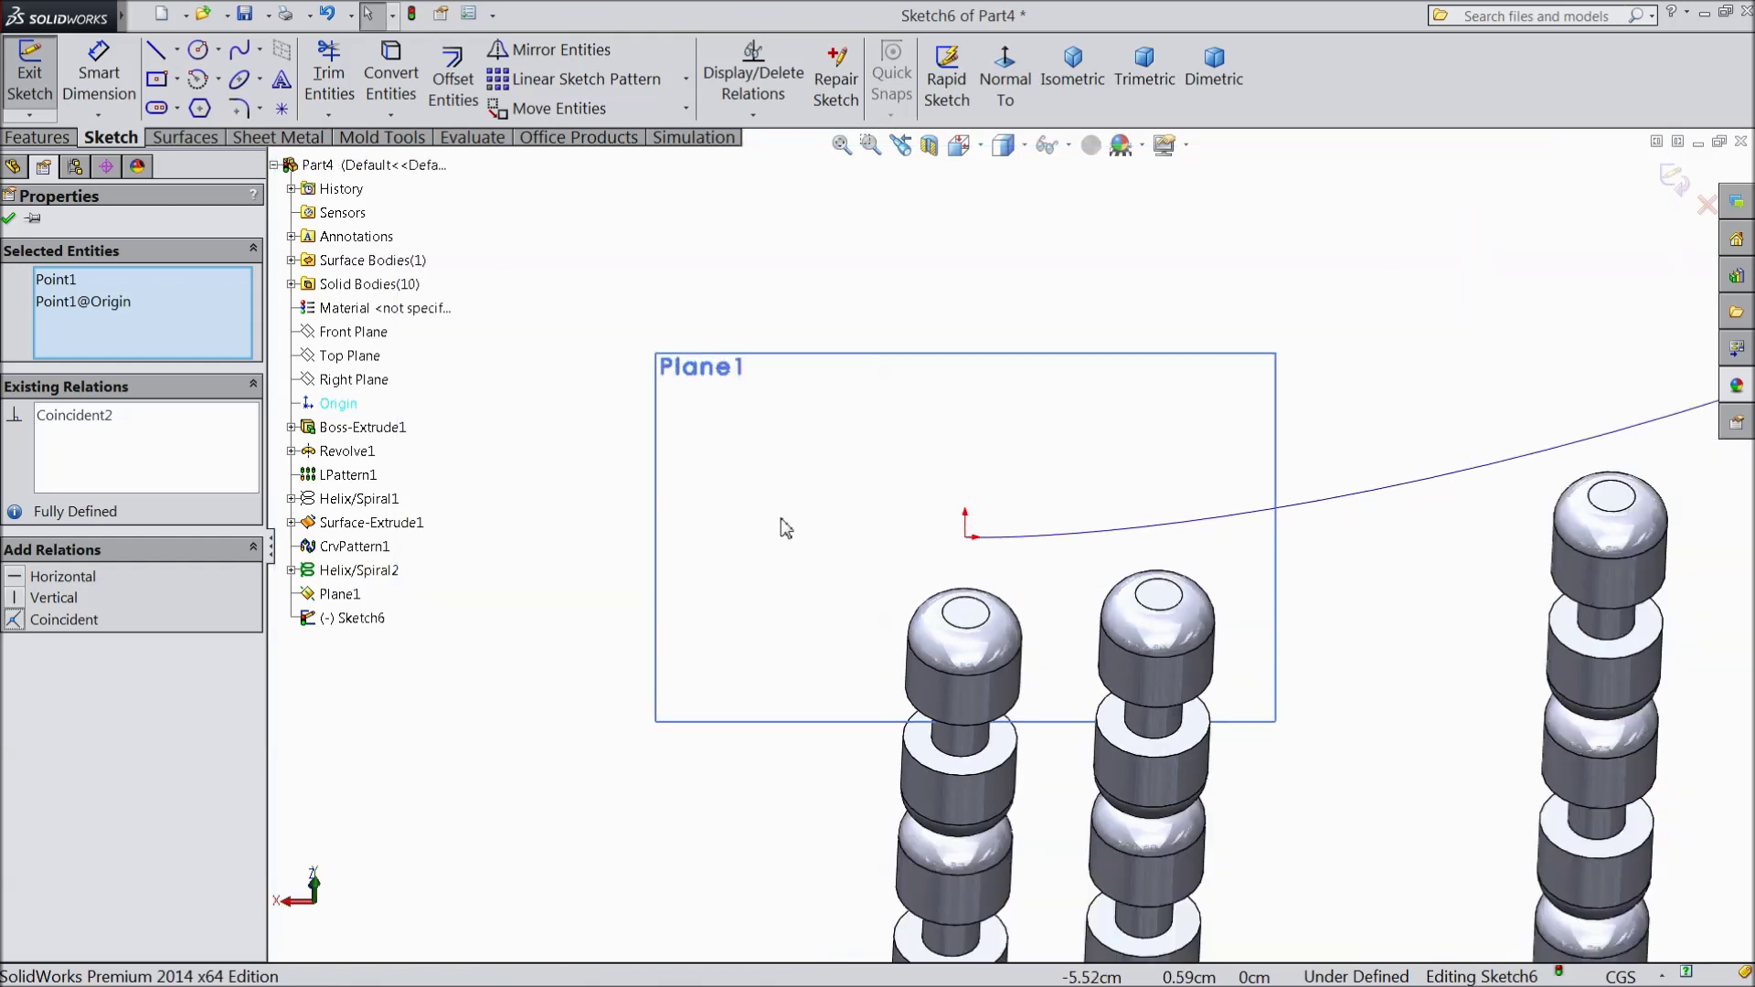
click(9, 219)
scroll(1056, 541, up, 2)
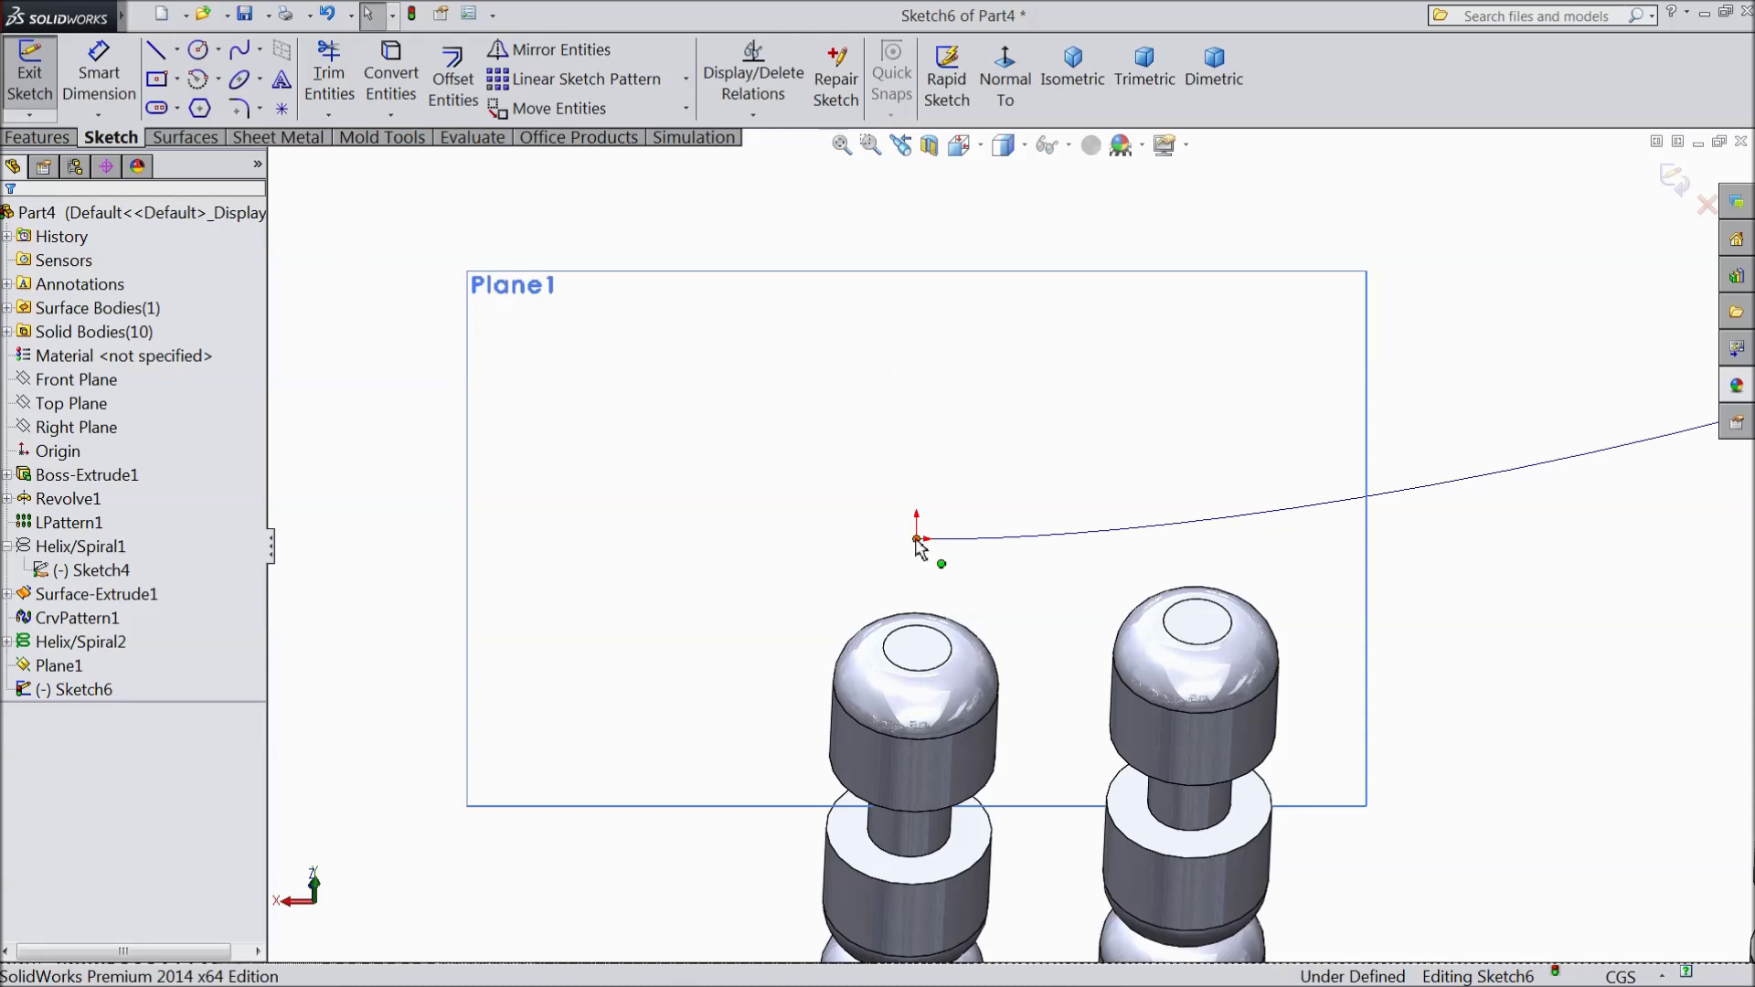
- Draw a new centre rectangle centred on the origin over the first baluster
click(161, 85)
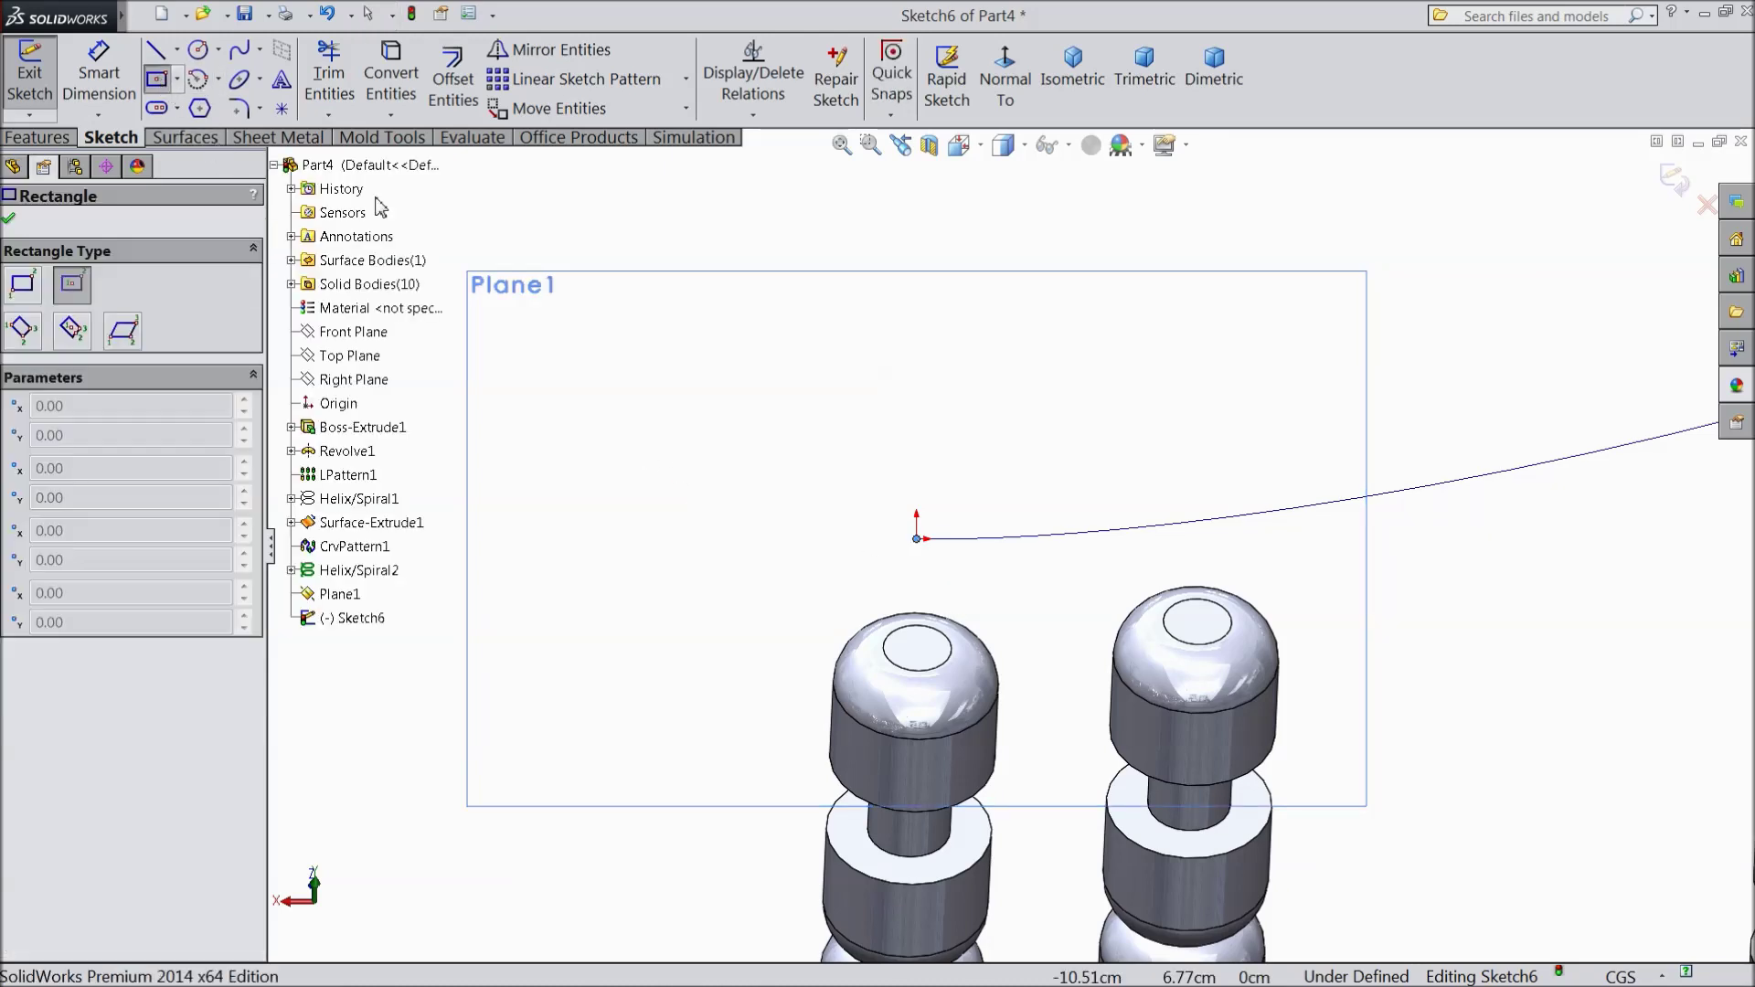
click(918, 538)
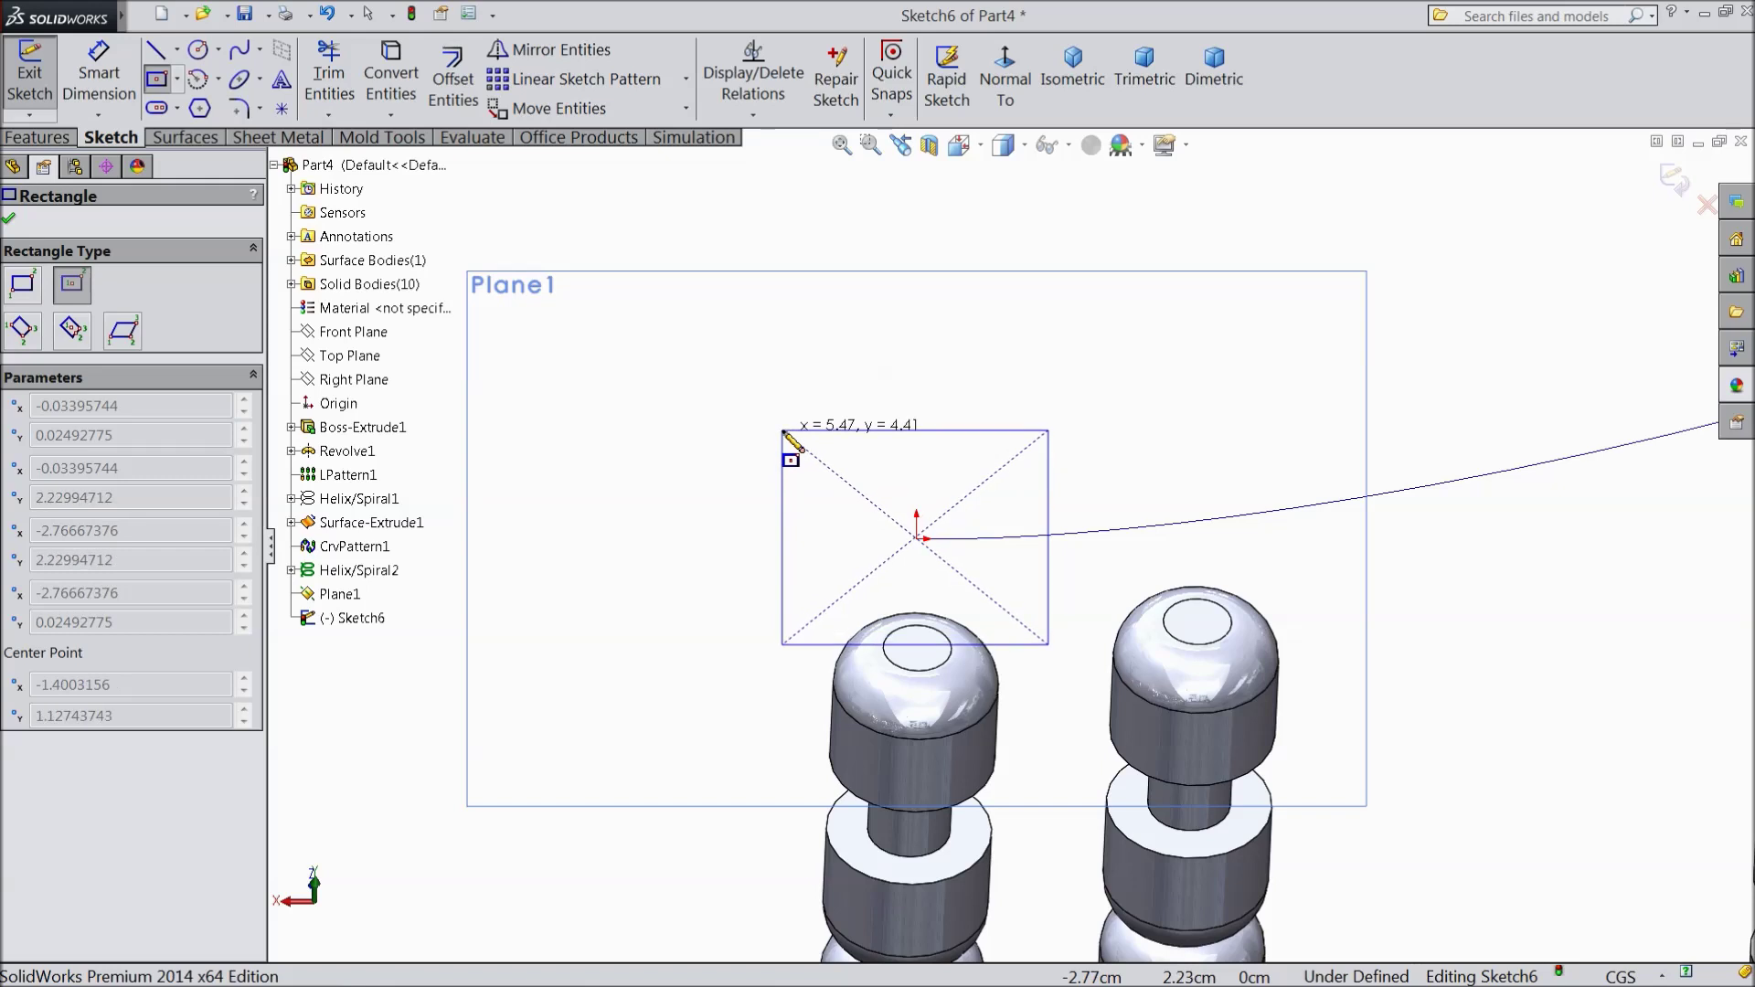
click(793, 441)
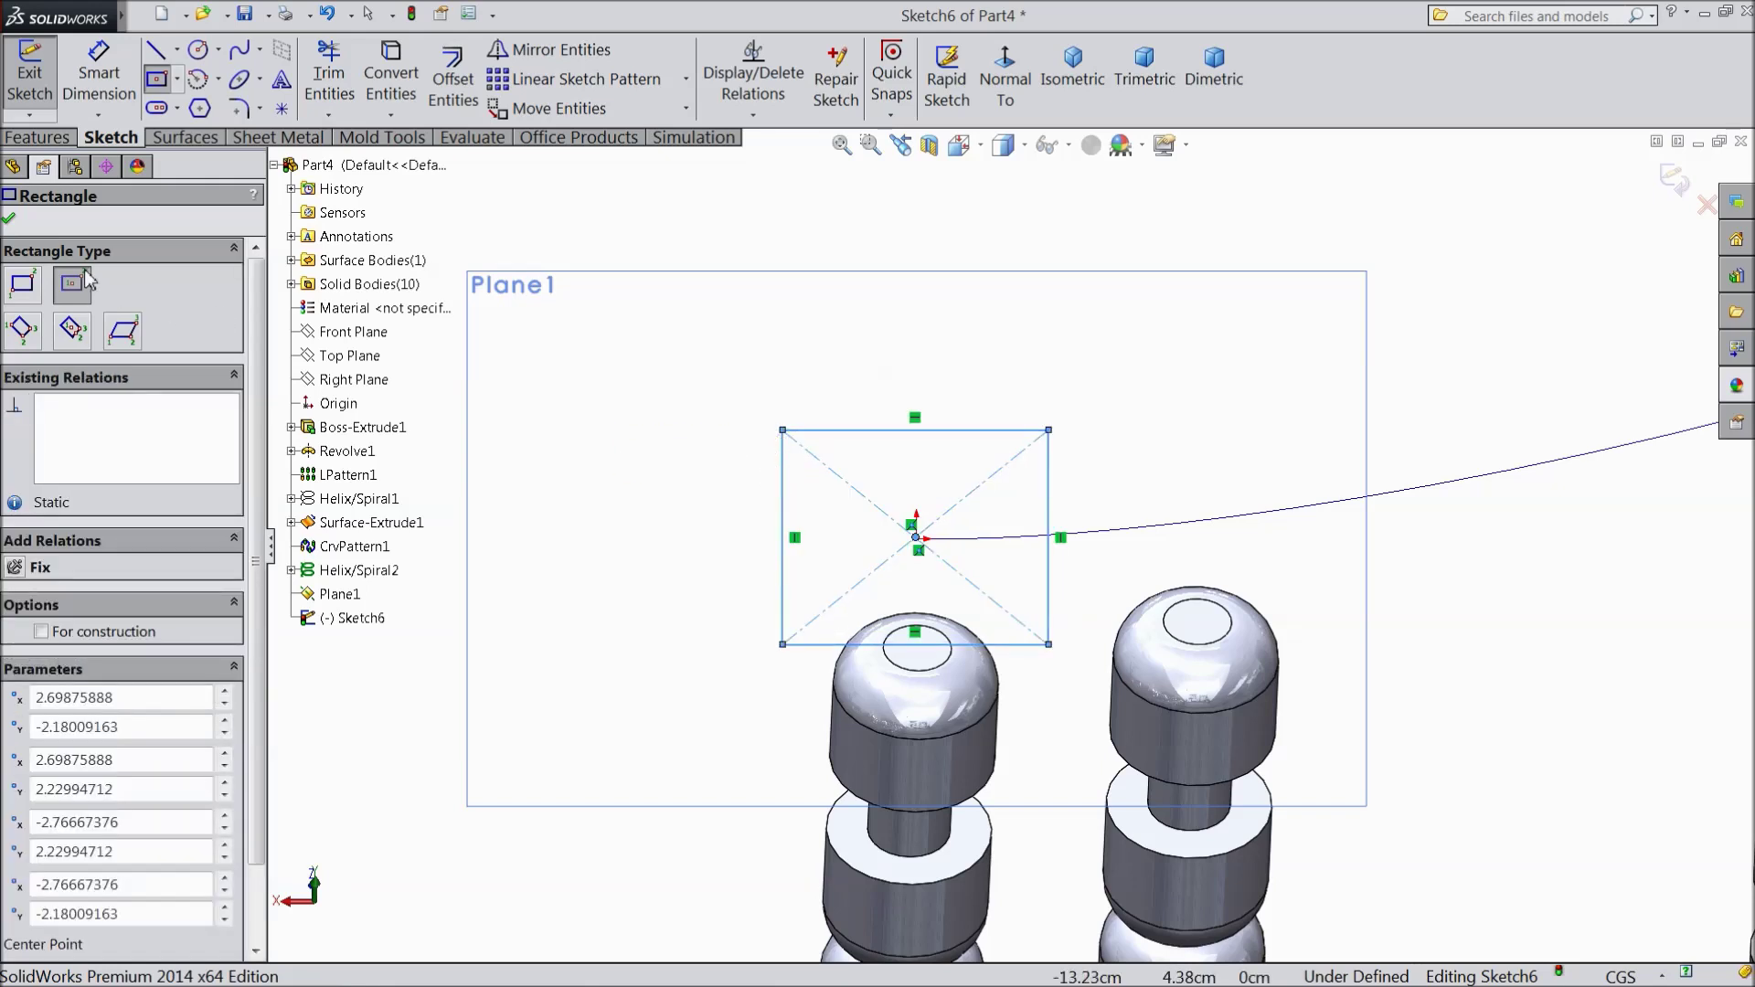
click(10, 220)
- Browse the slot types list in the Slot flyout
click(180, 108)
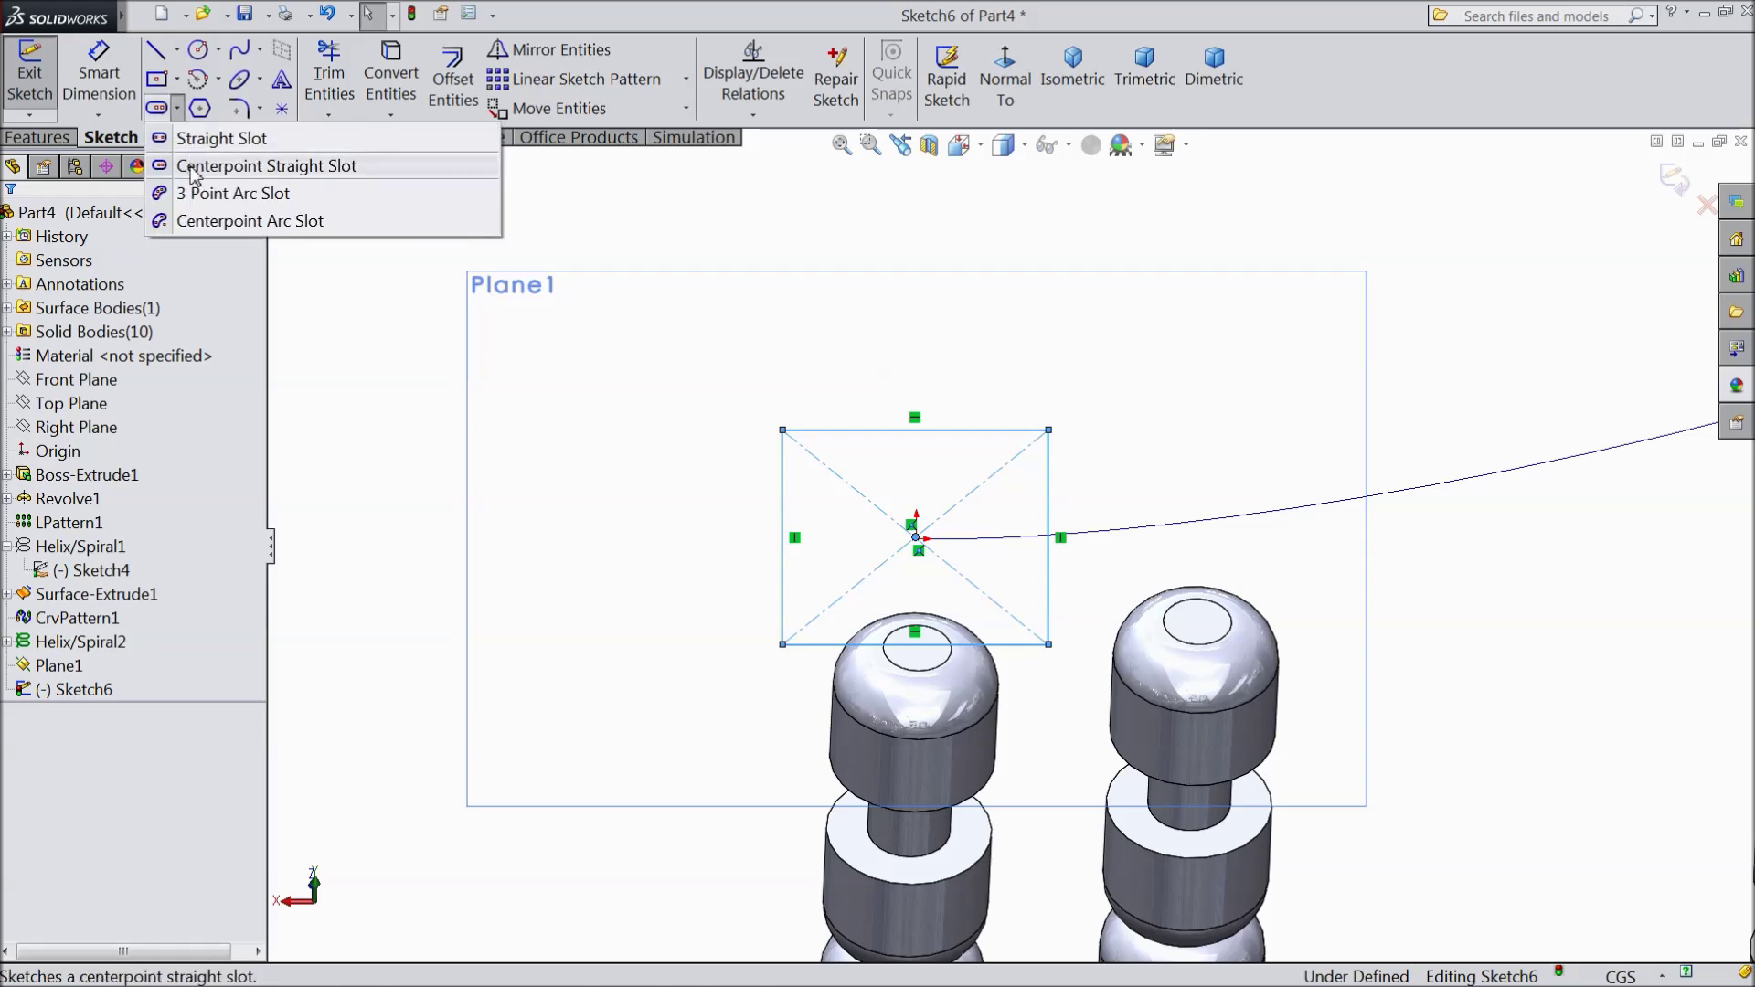
click(177, 110)
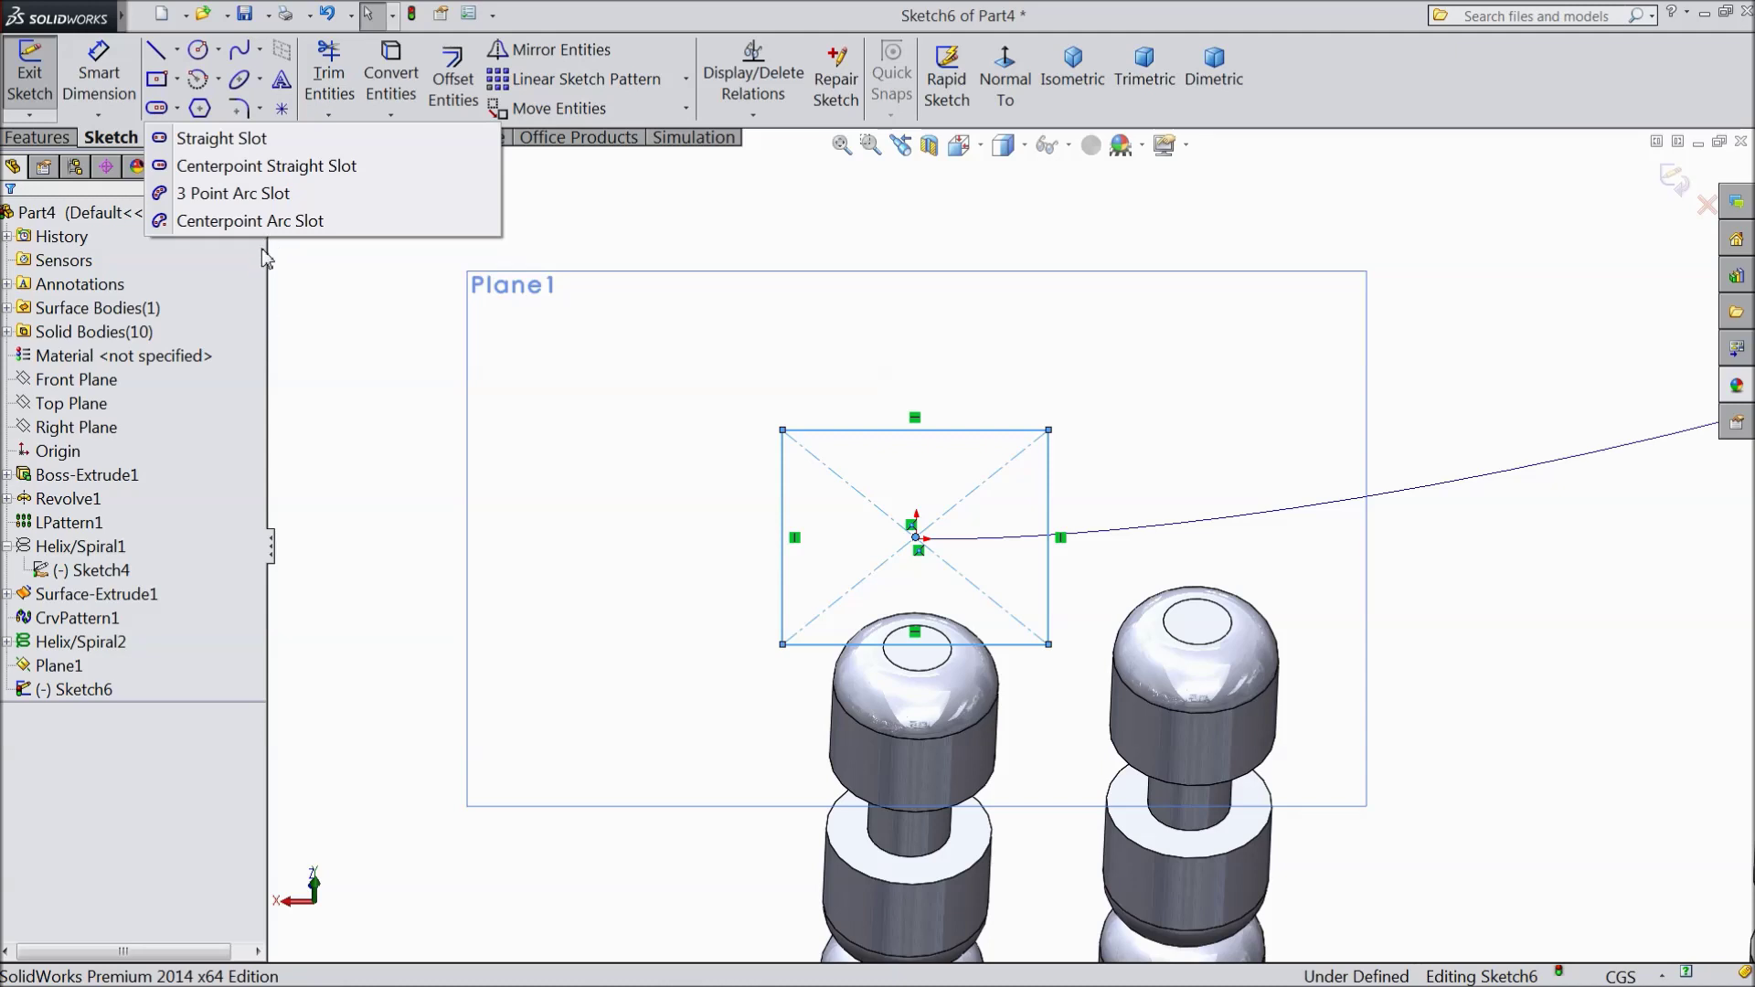
click(265, 274)
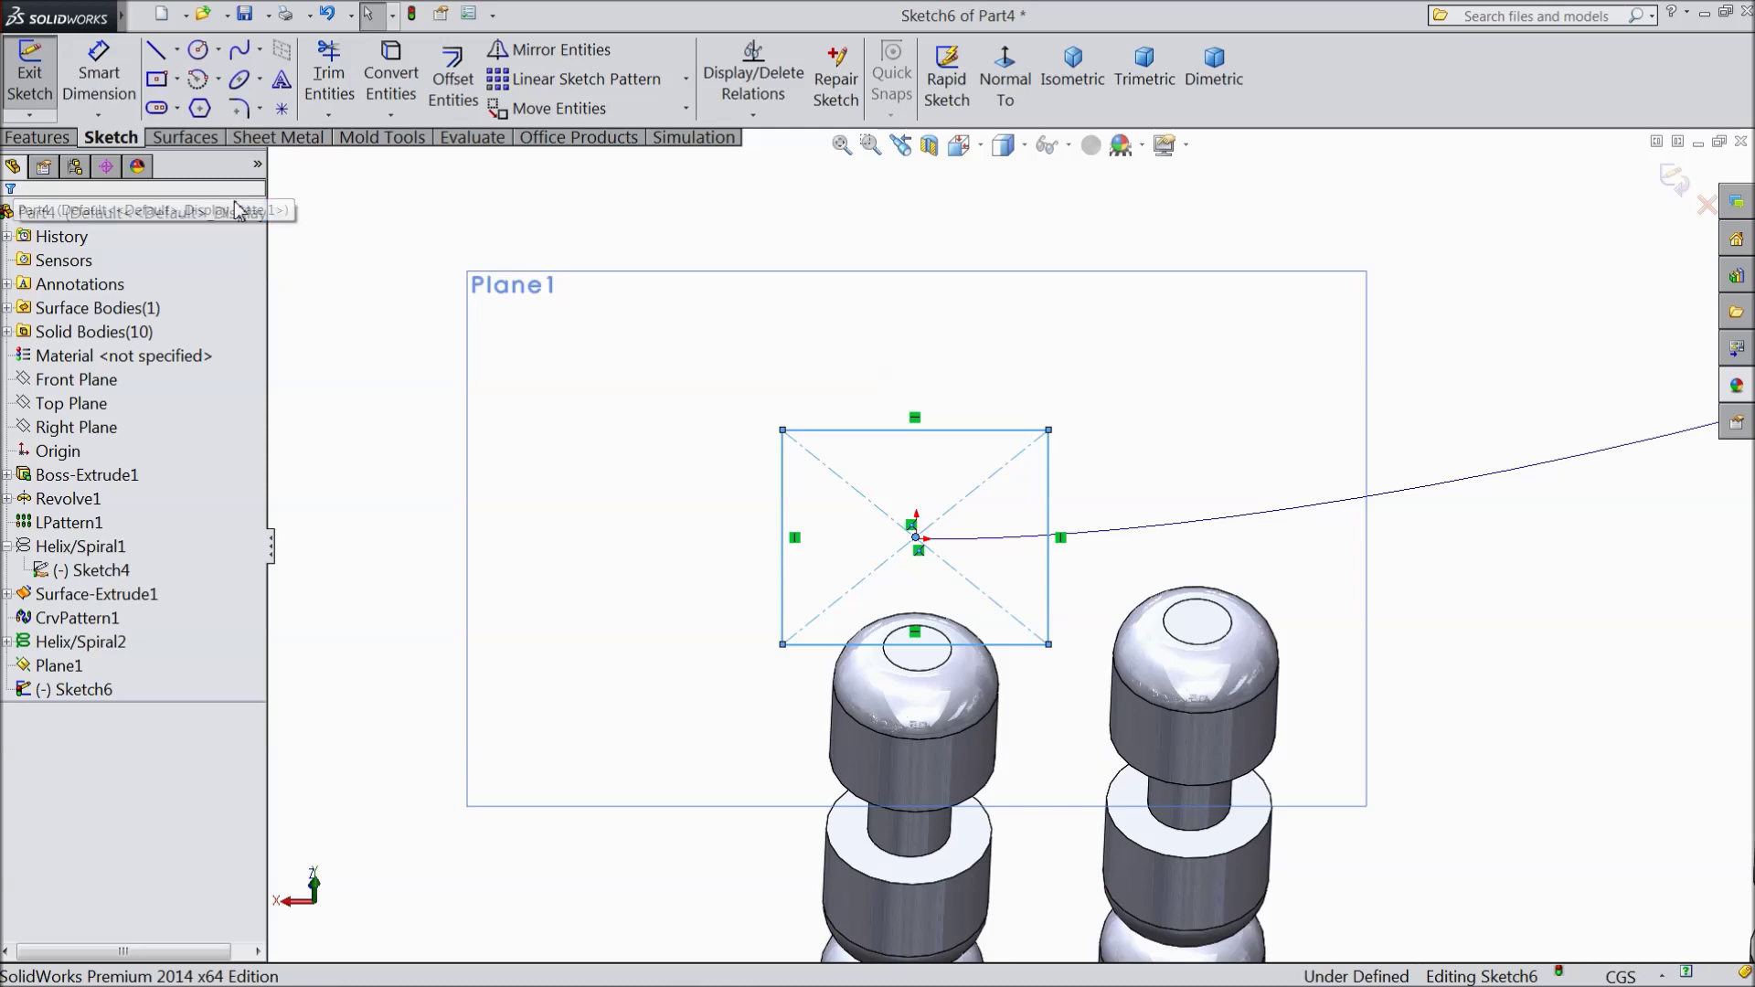
click(174, 109)
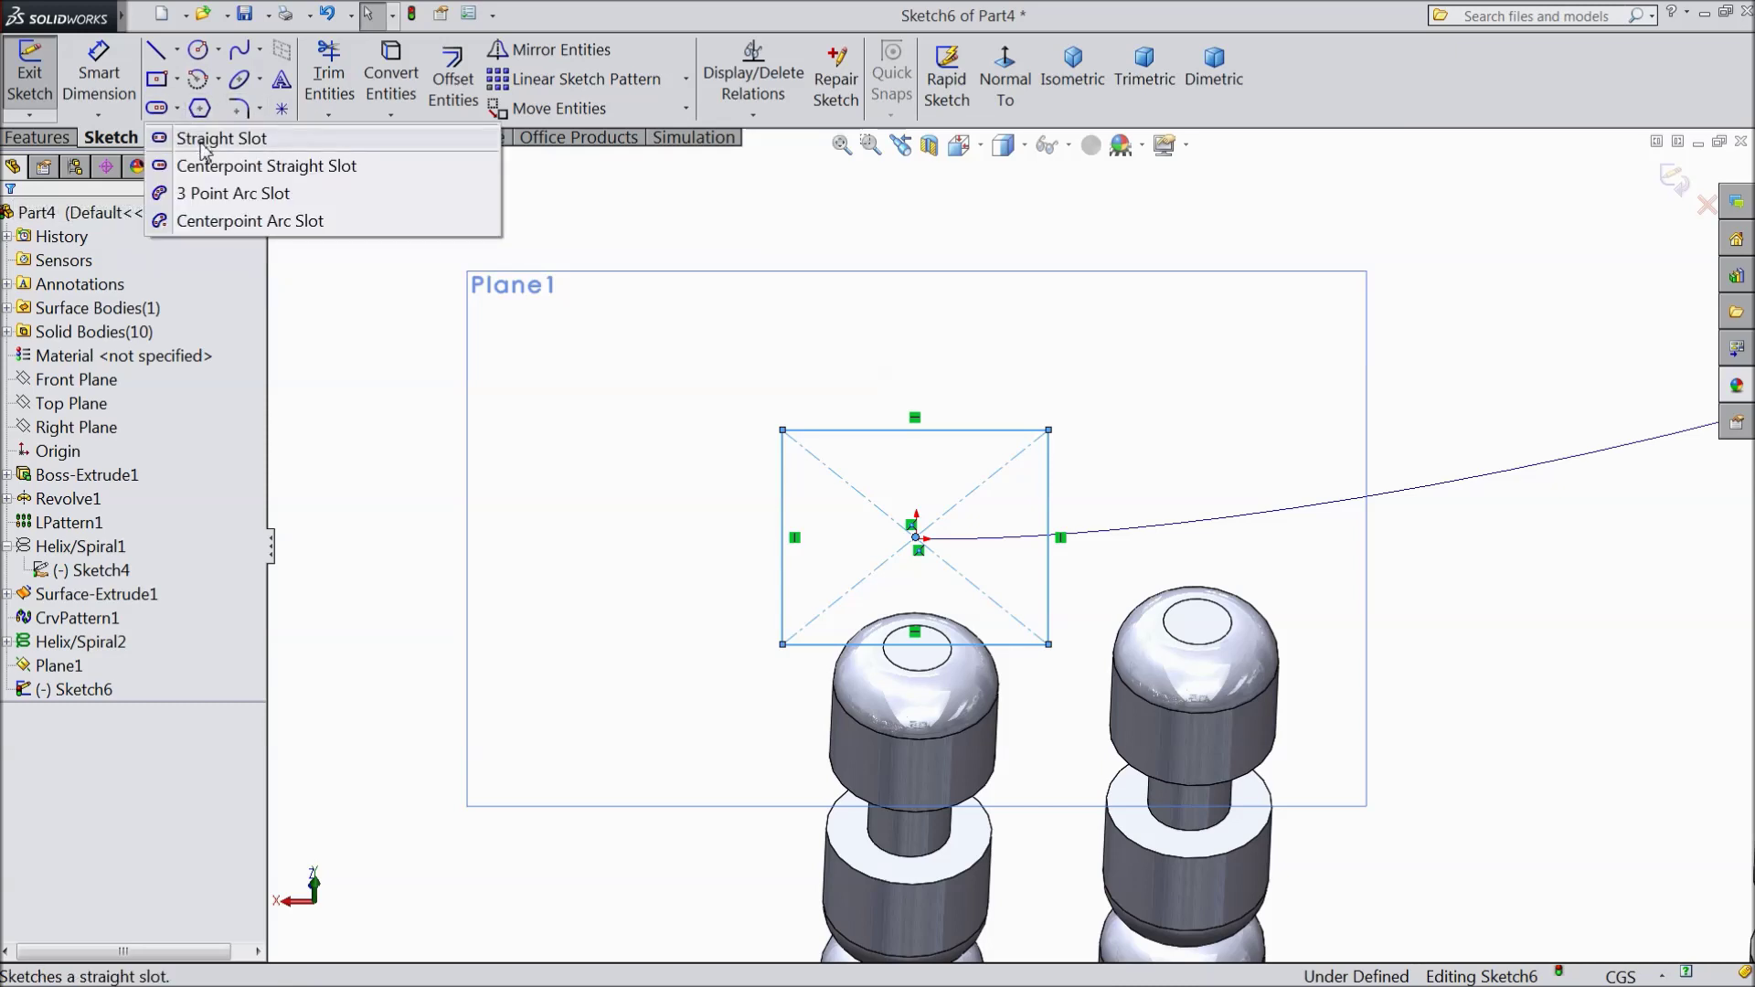
- Try a centrepoint arc slot from the rectangle centre across the top corners, then cancel it
click(259, 227)
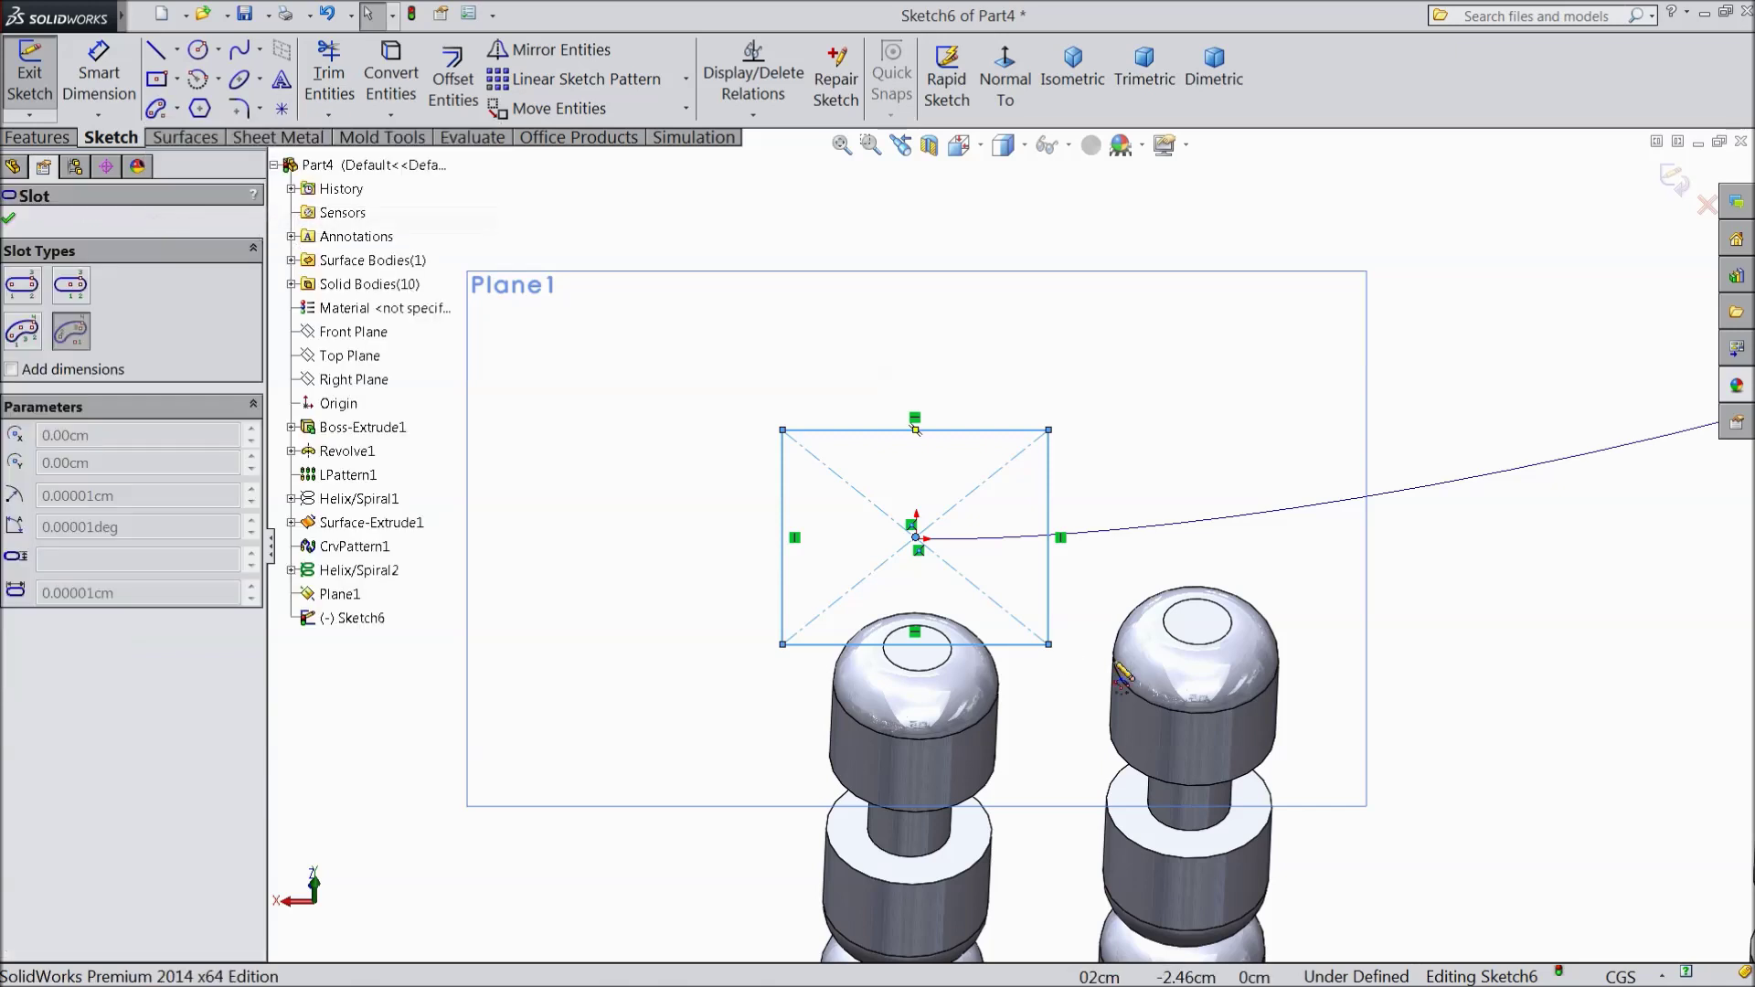
click(915, 538)
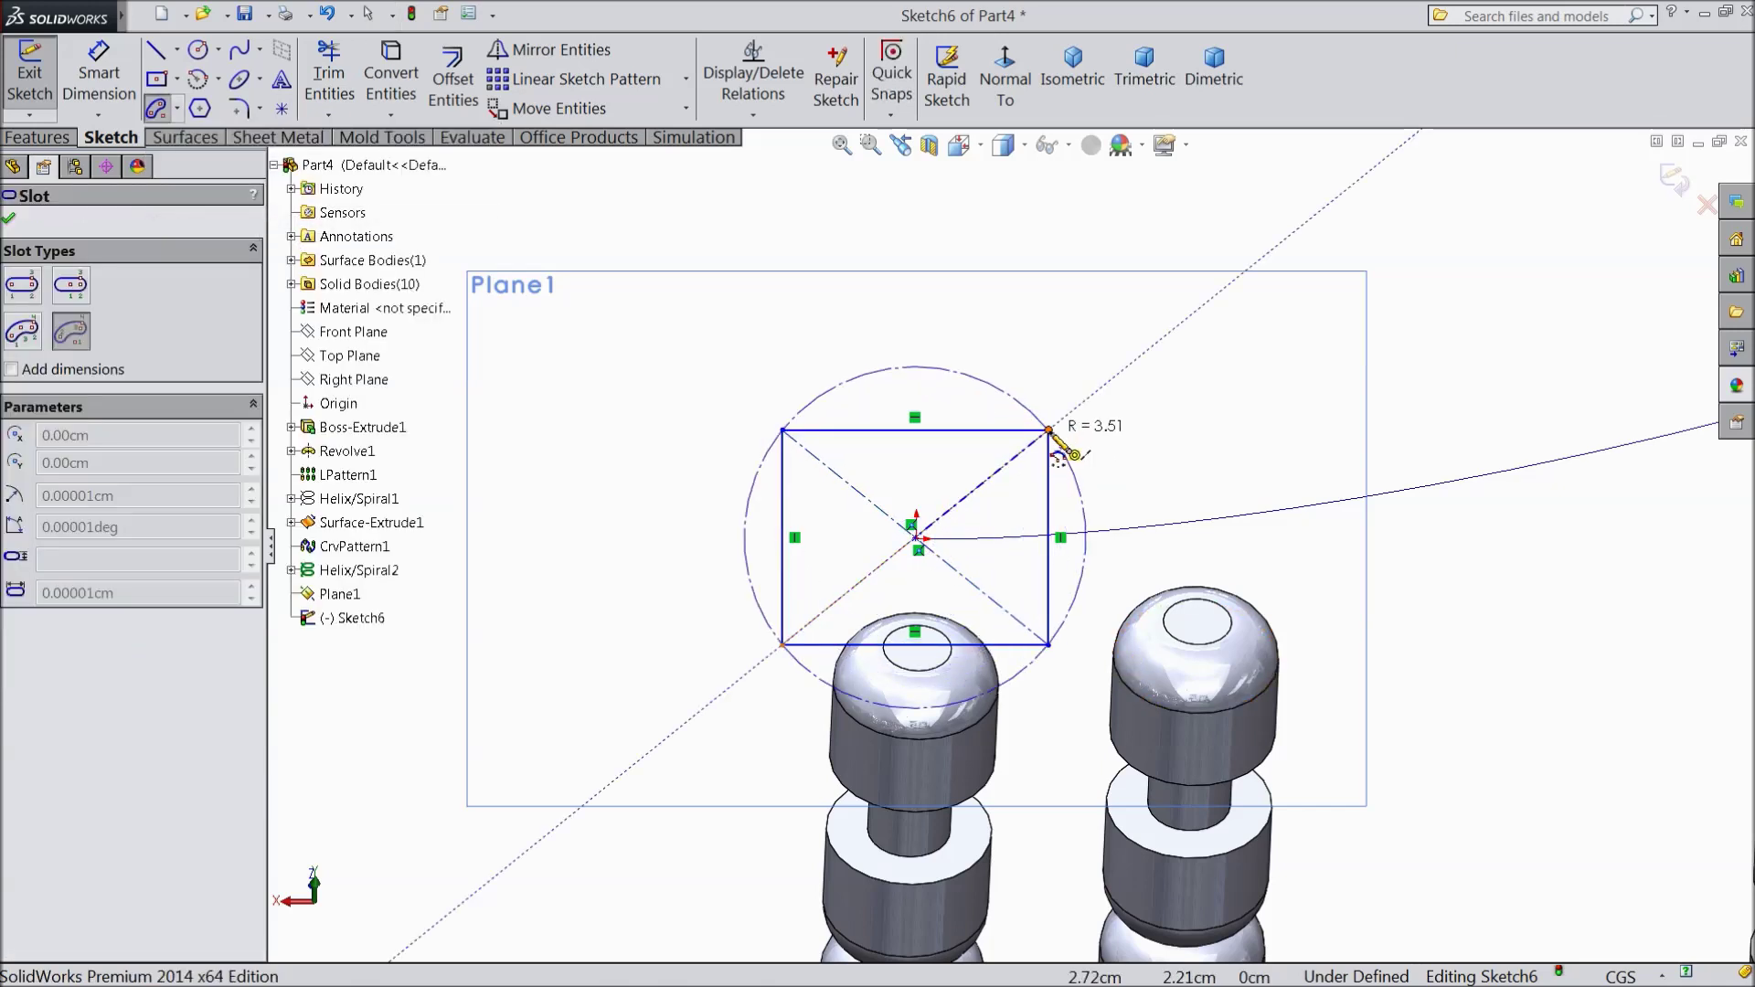
click(1050, 432)
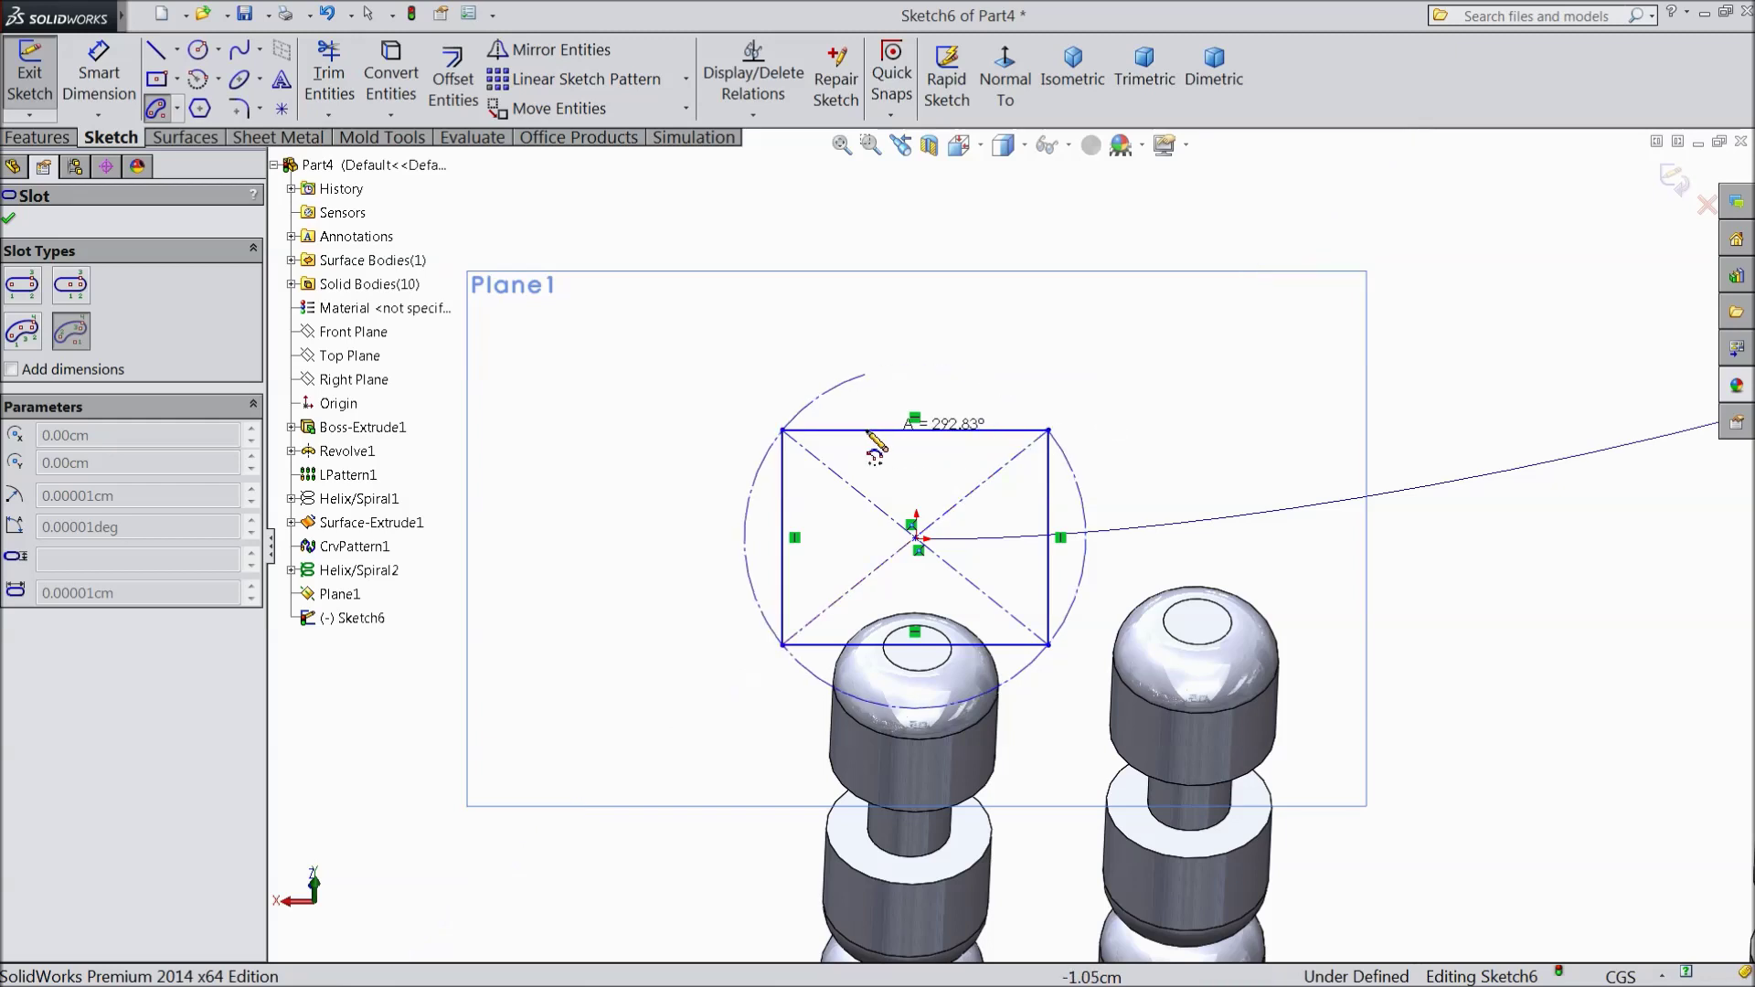
click(785, 433)
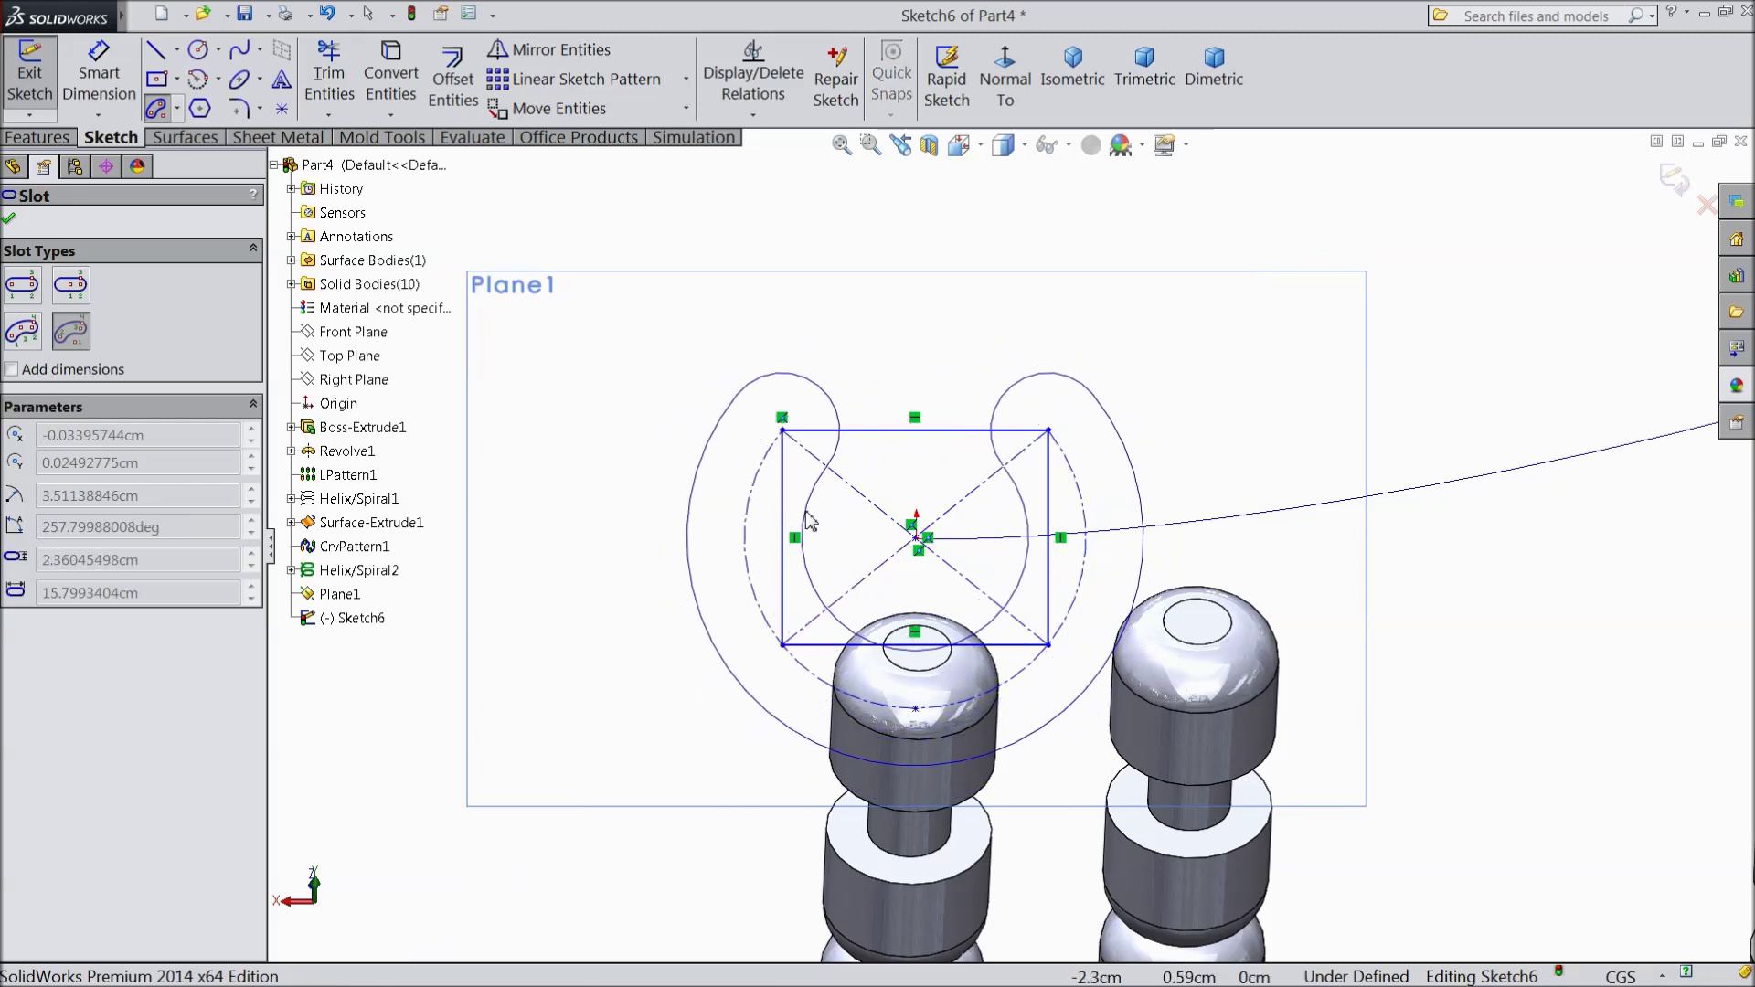
key(Escape)
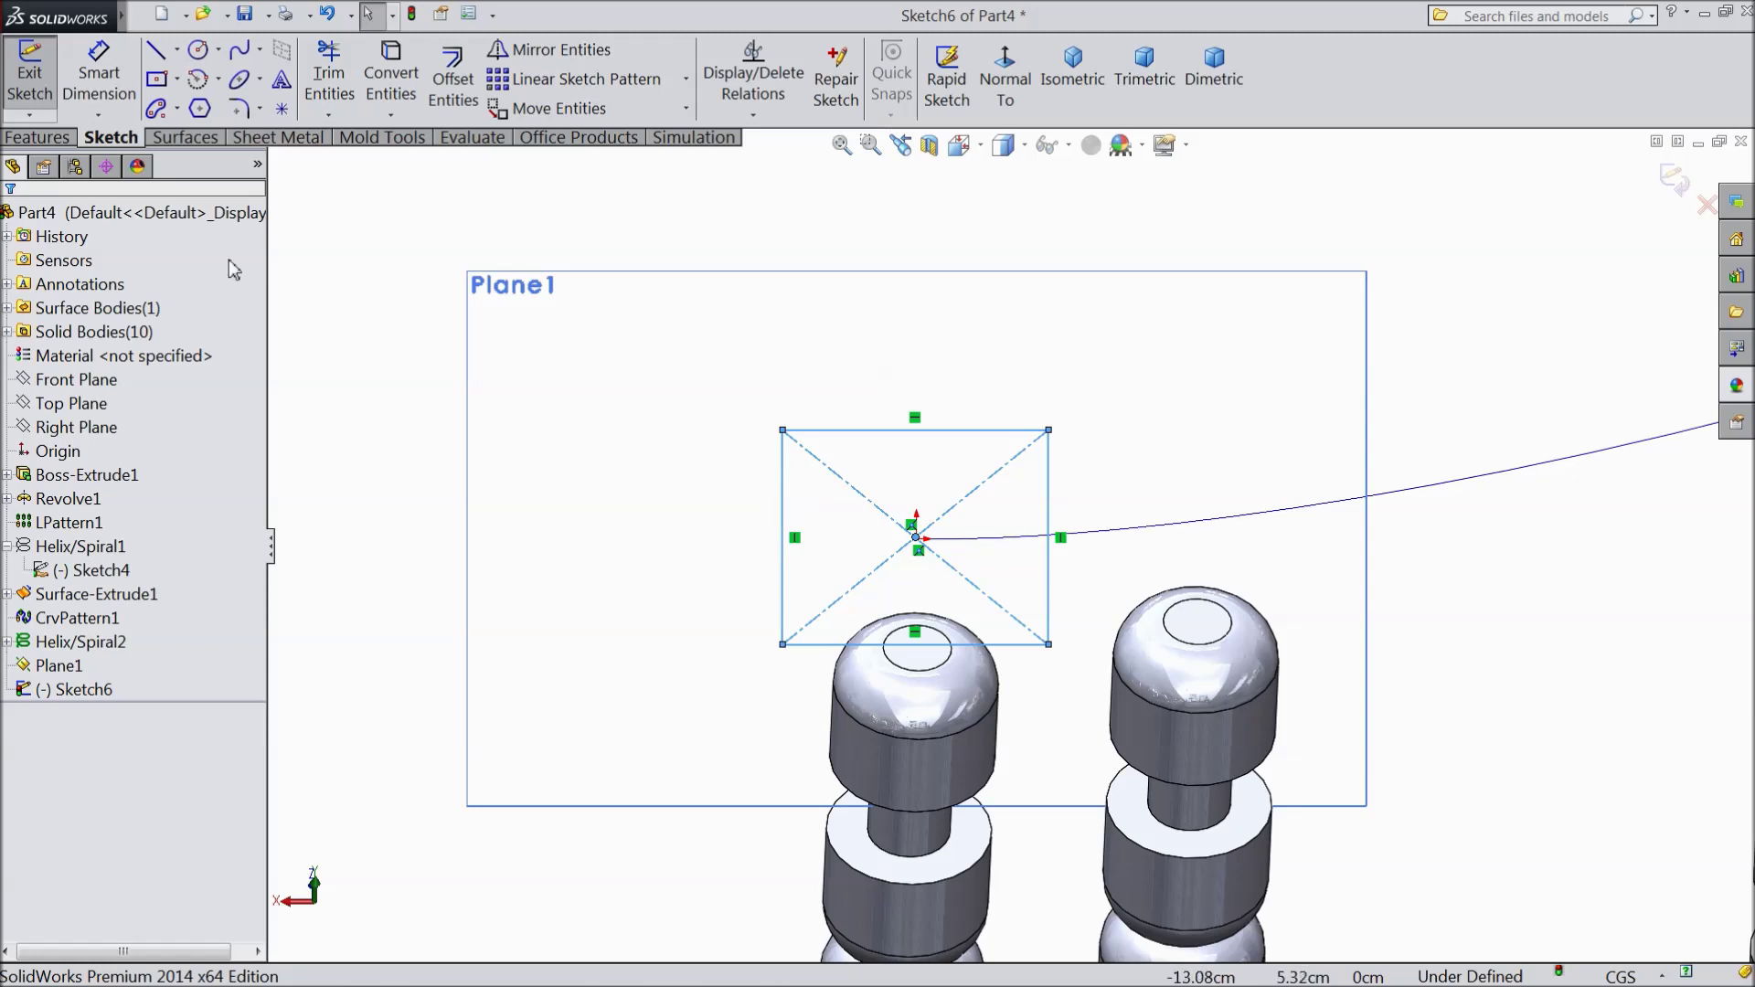
- Try a centrepoint straight slot on the rectangle's top edge, then cancel it
click(181, 109)
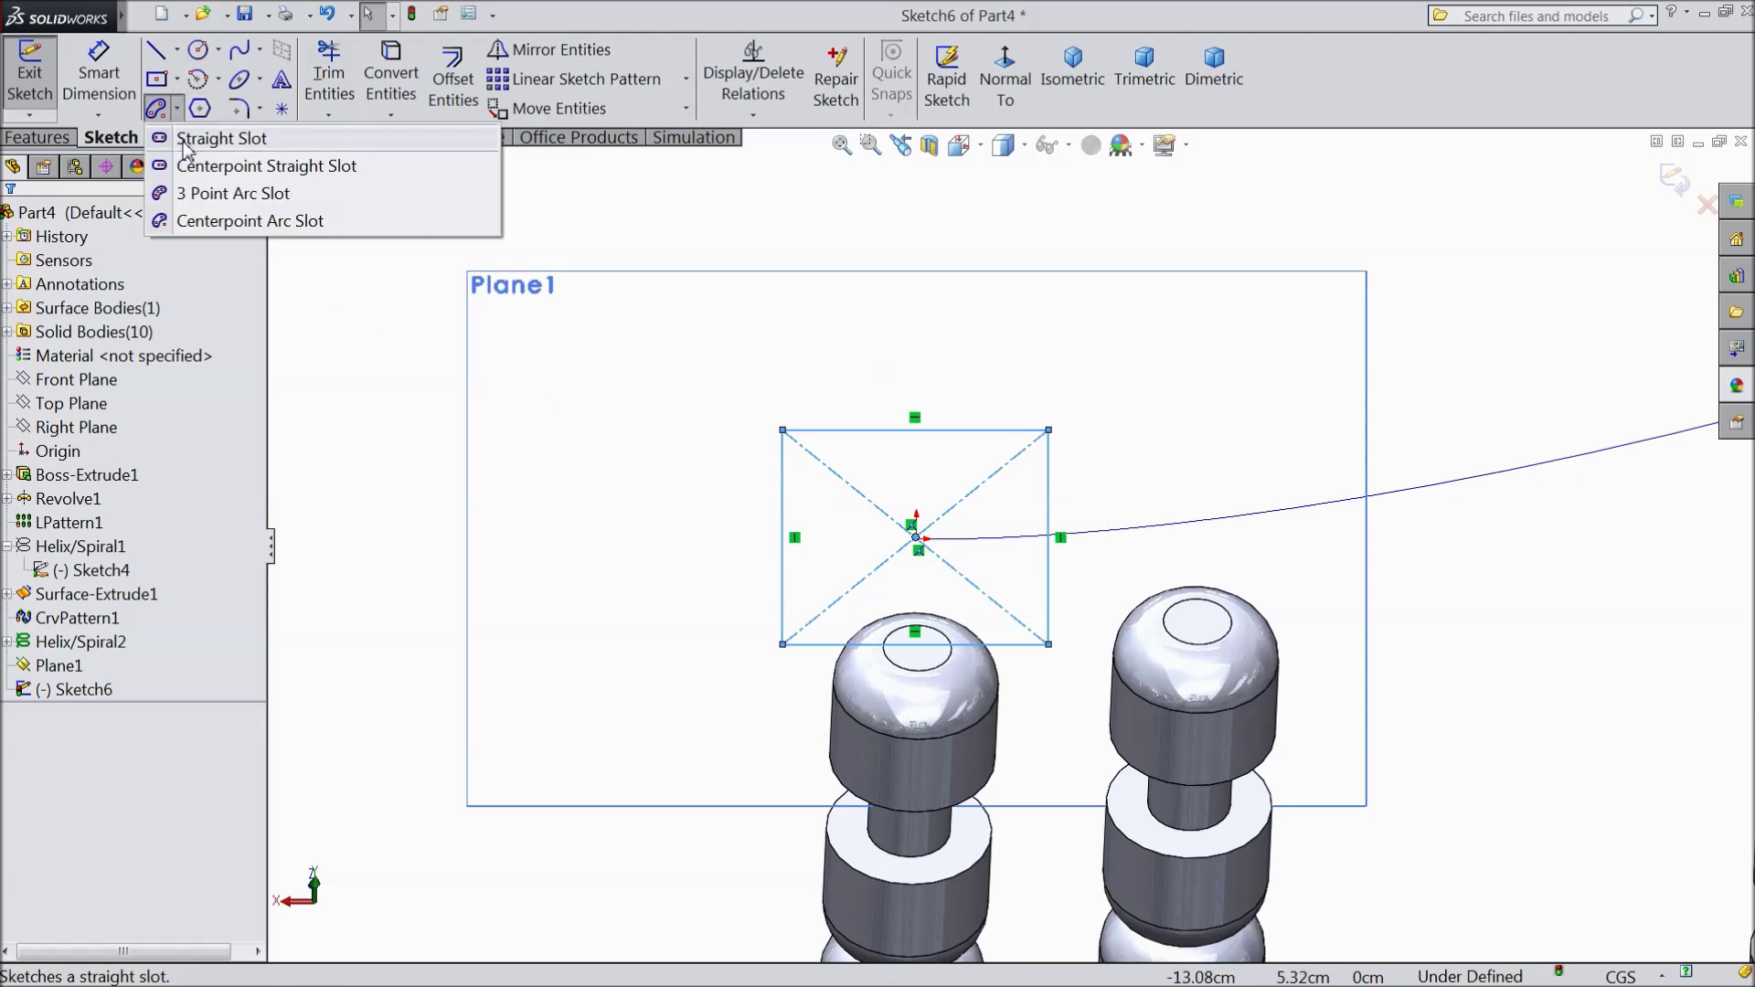
click(266, 166)
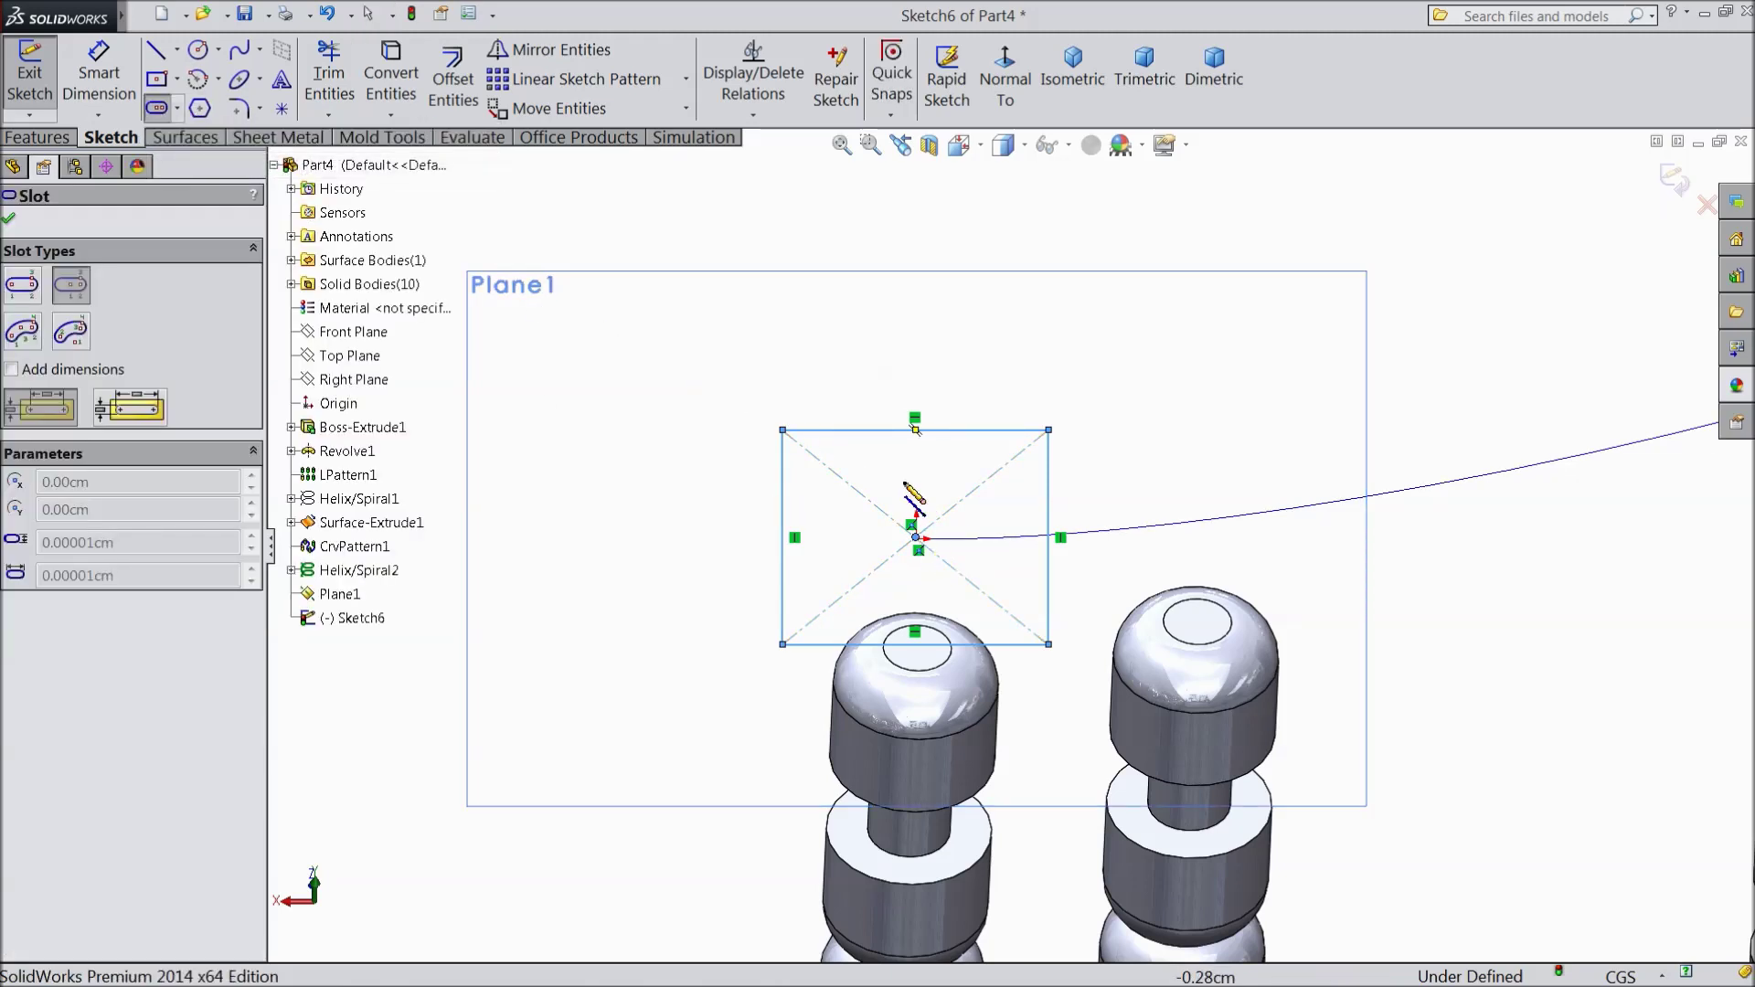
click(915, 434)
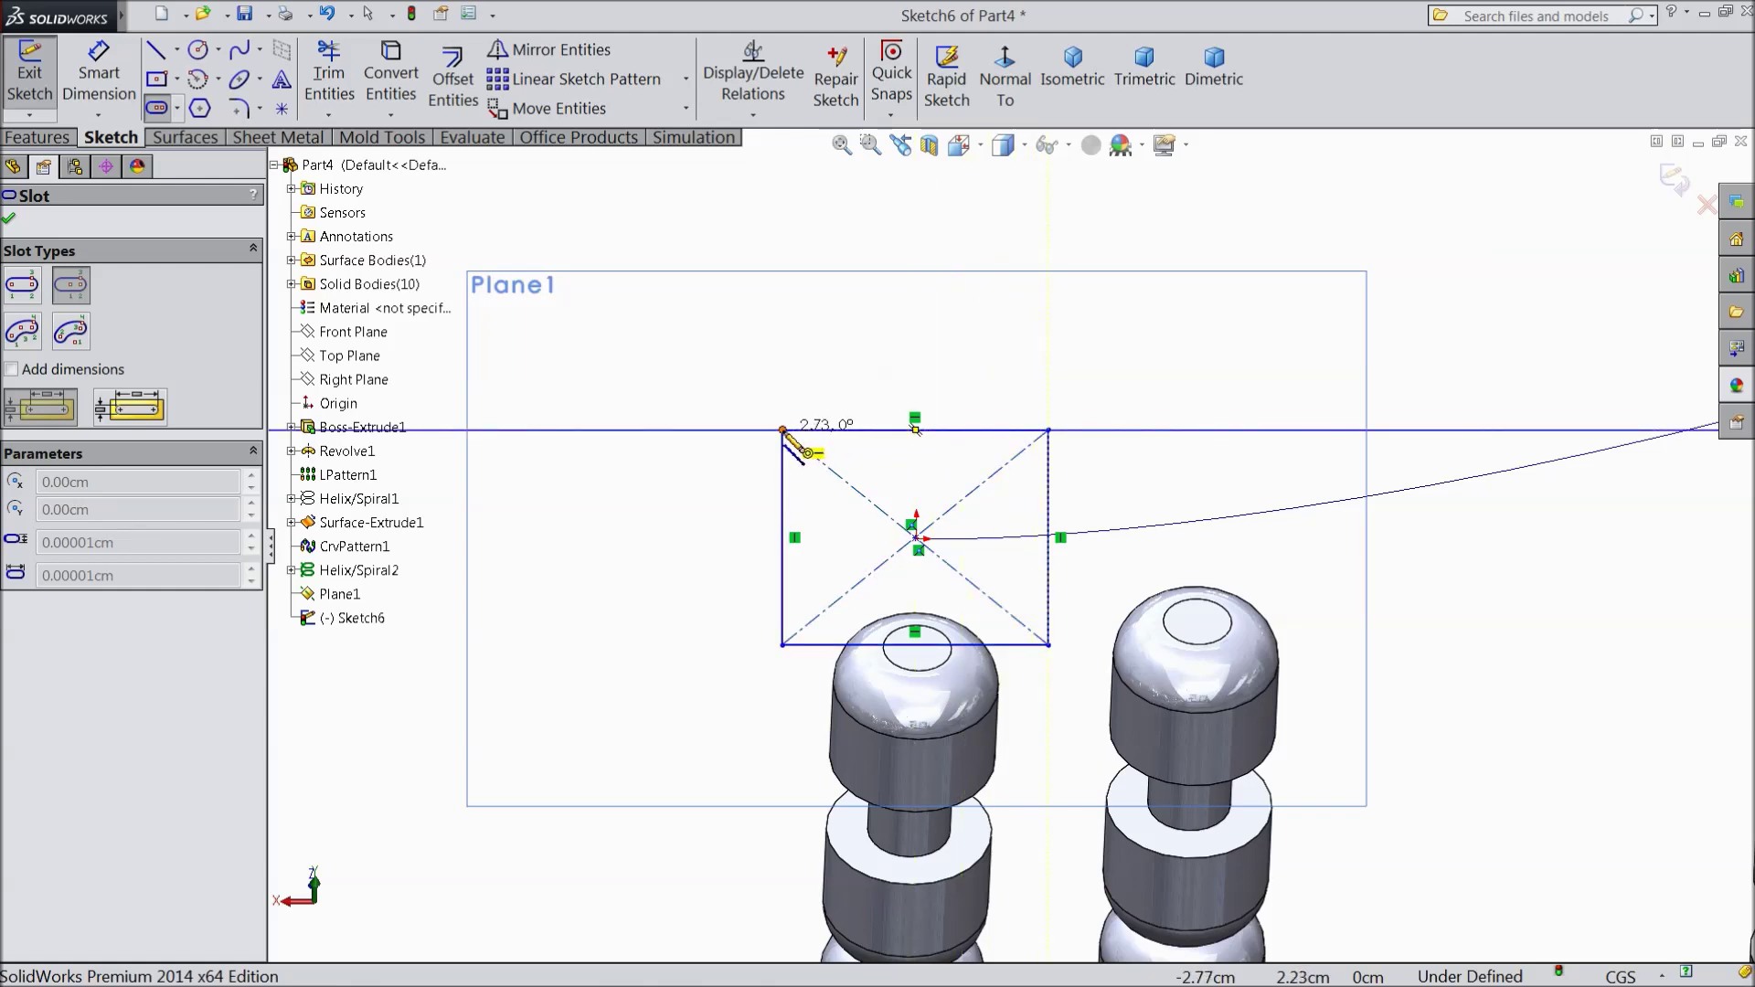
key(Escape)
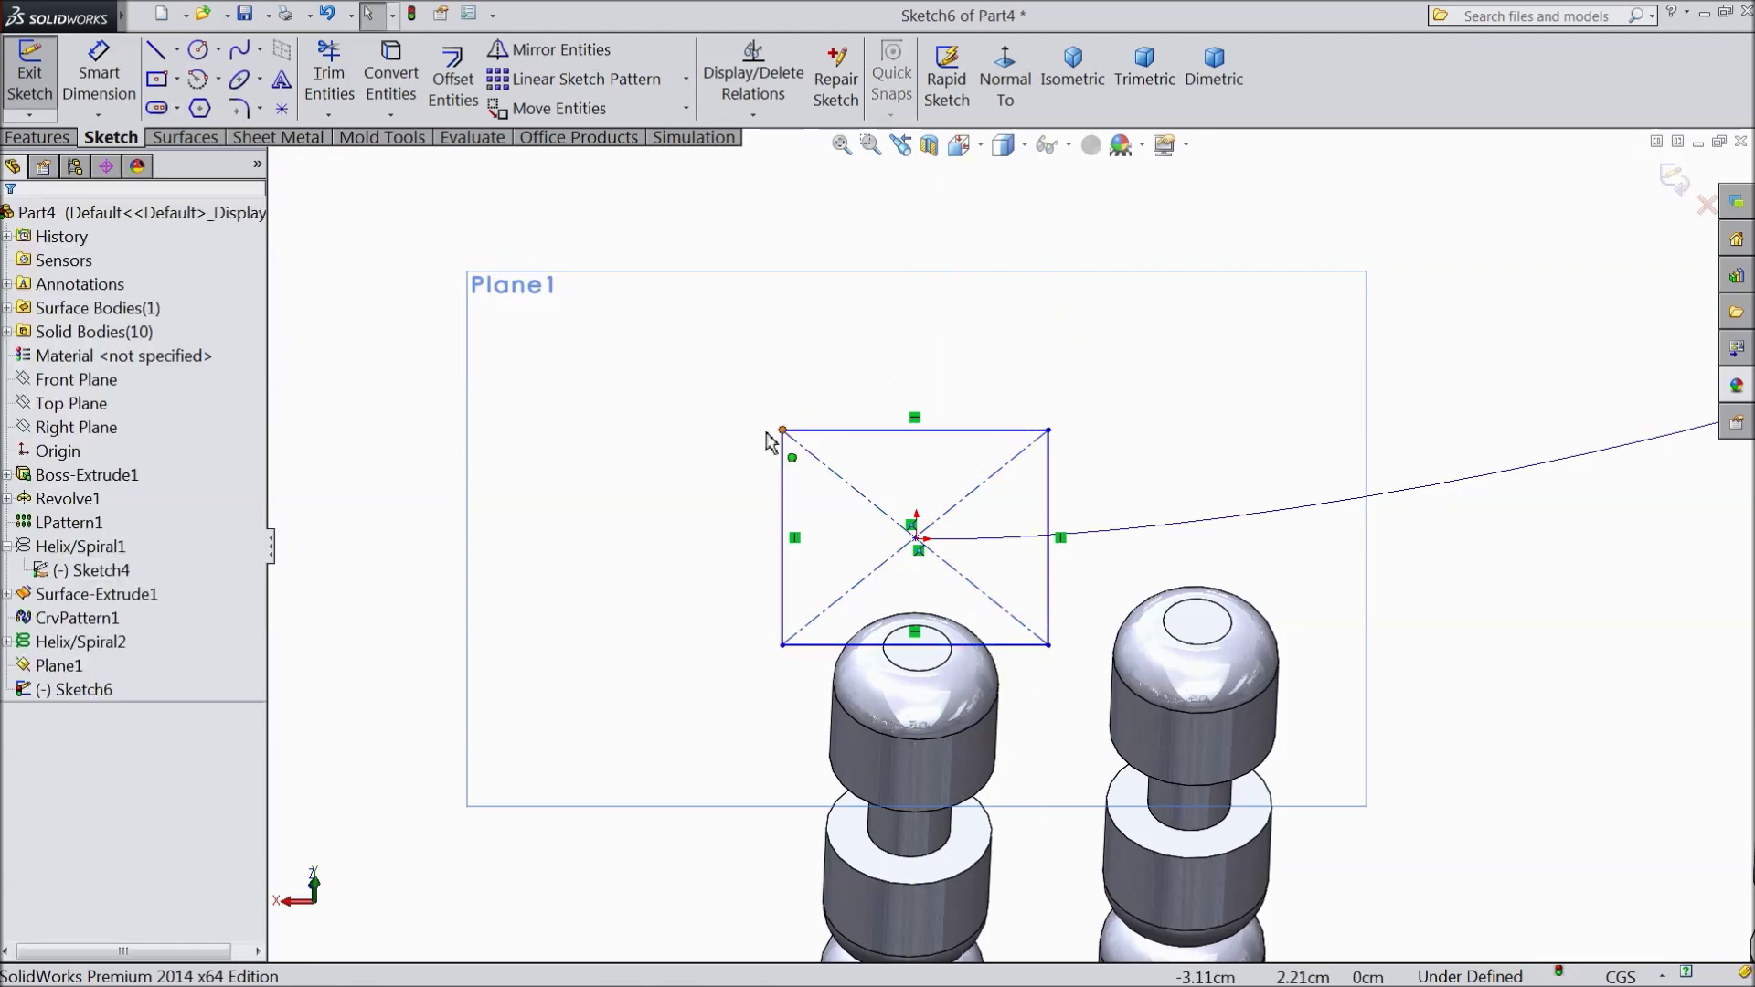
- Try a 3 Point Arc Slot from the rectangle centre, cancel, and restart the tool
click(178, 110)
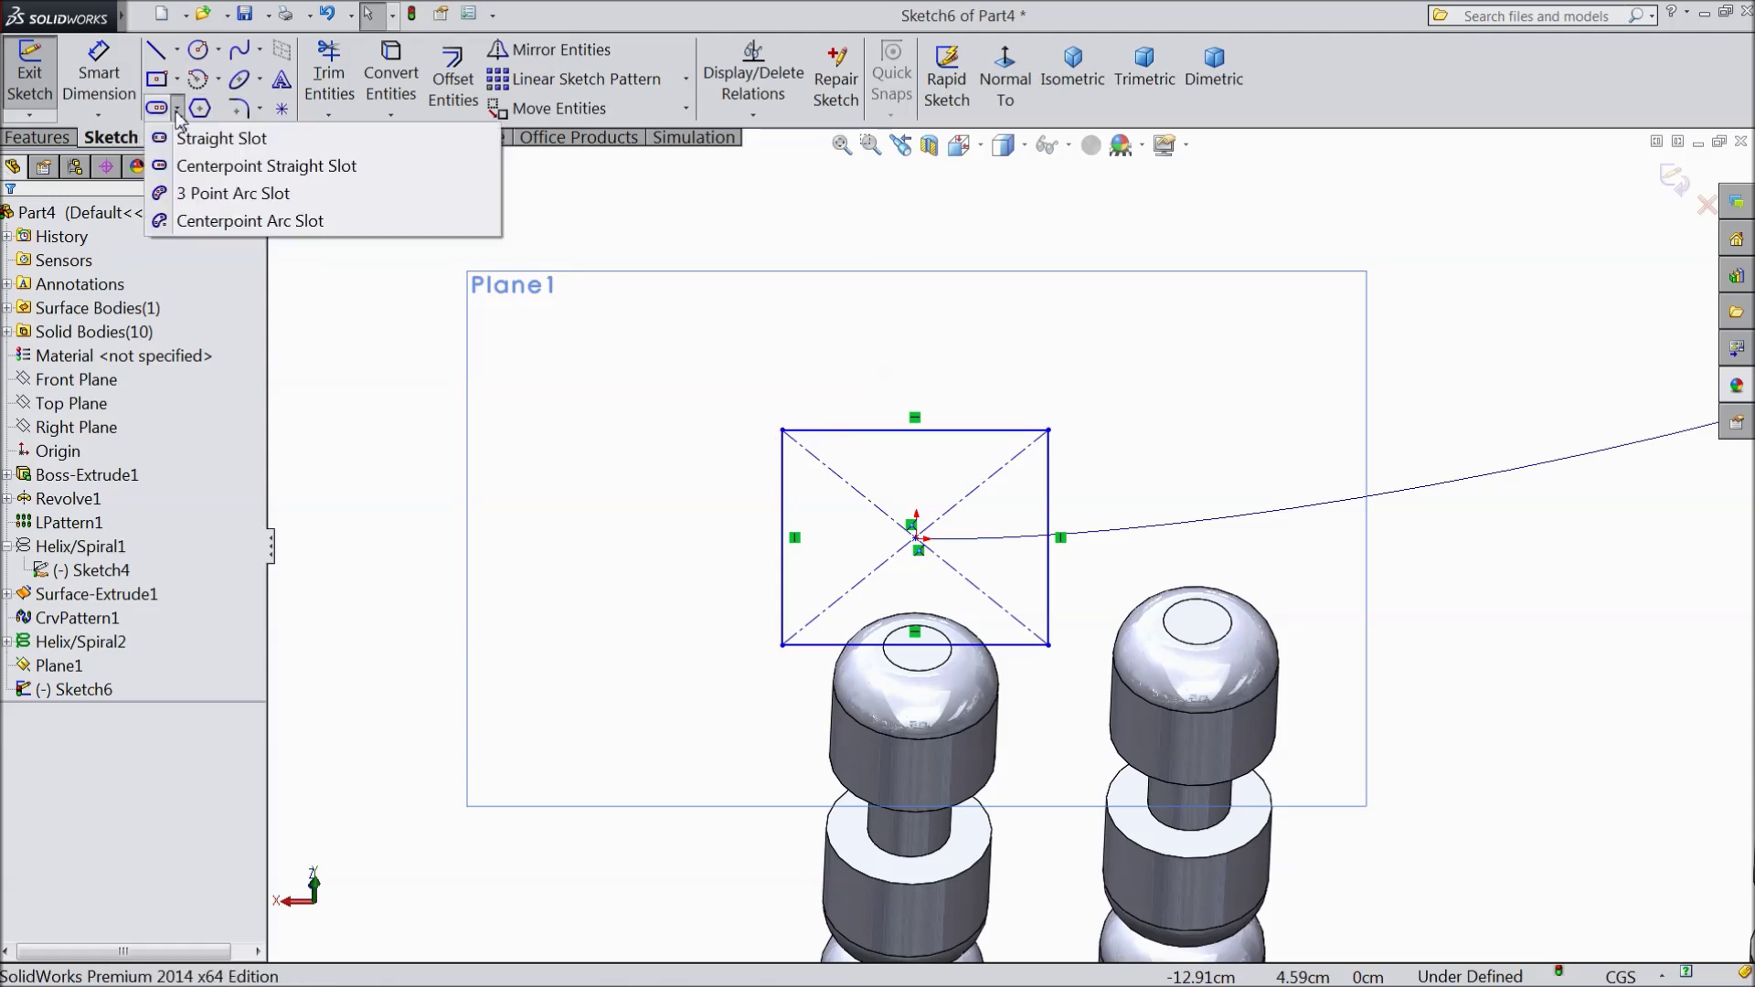
click(213, 194)
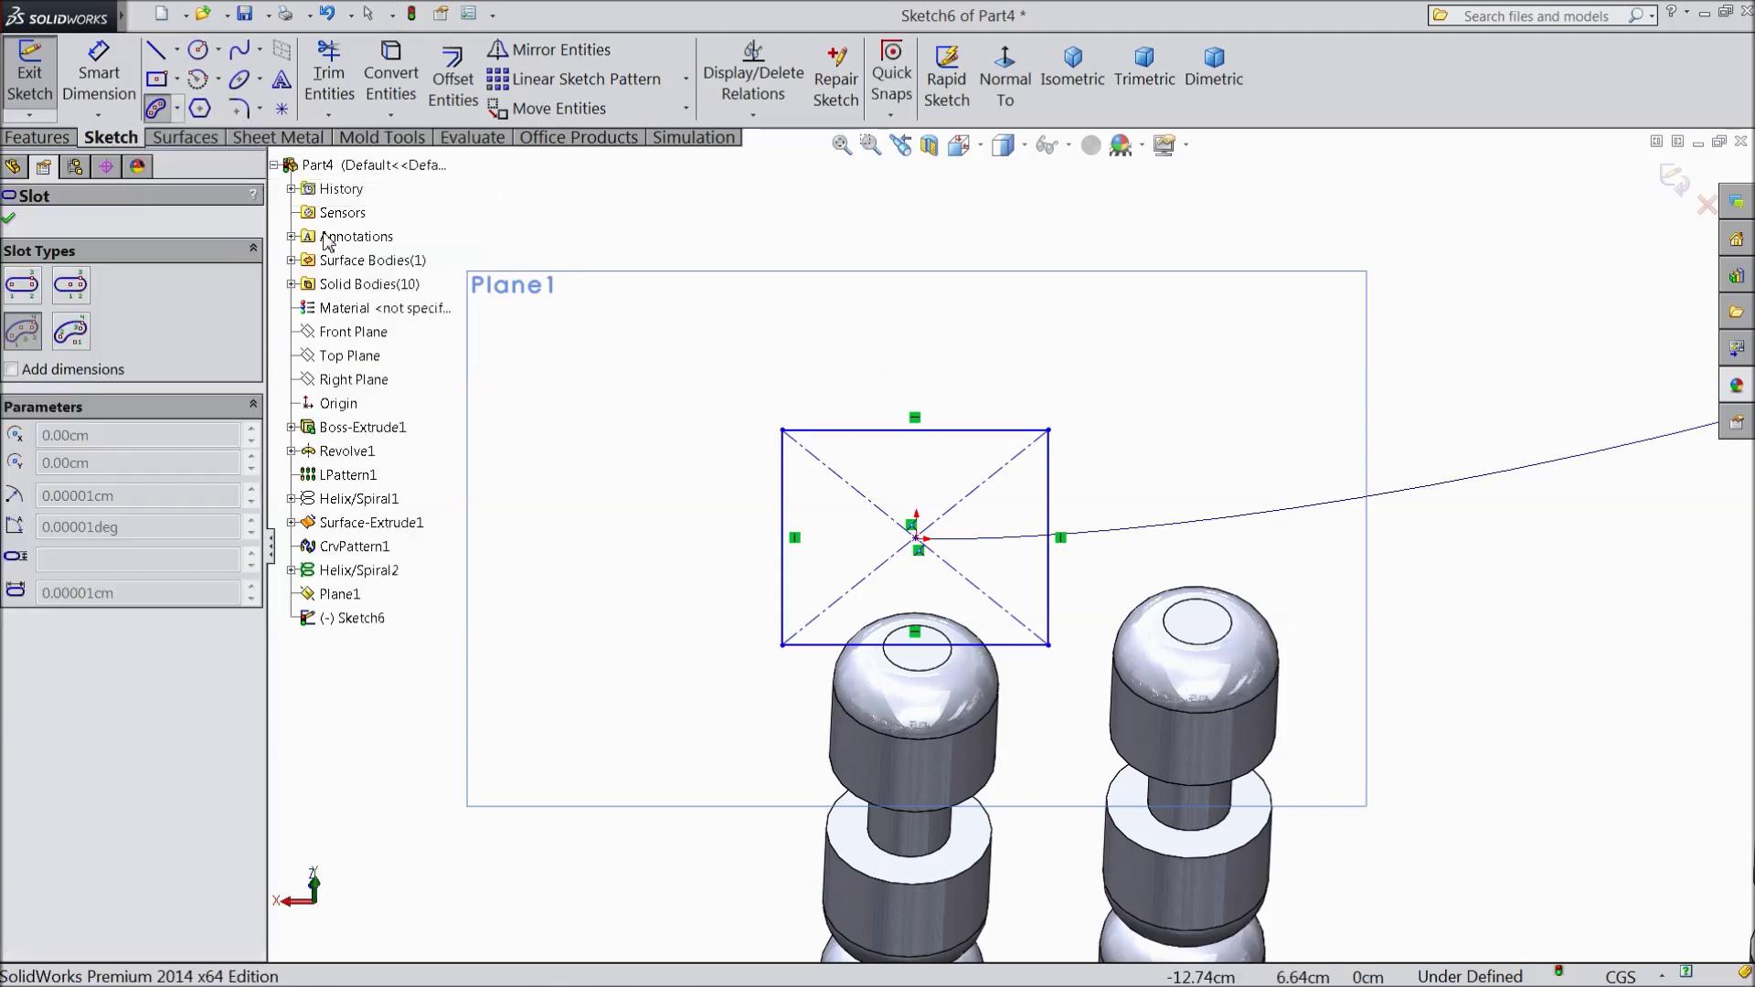
click(916, 538)
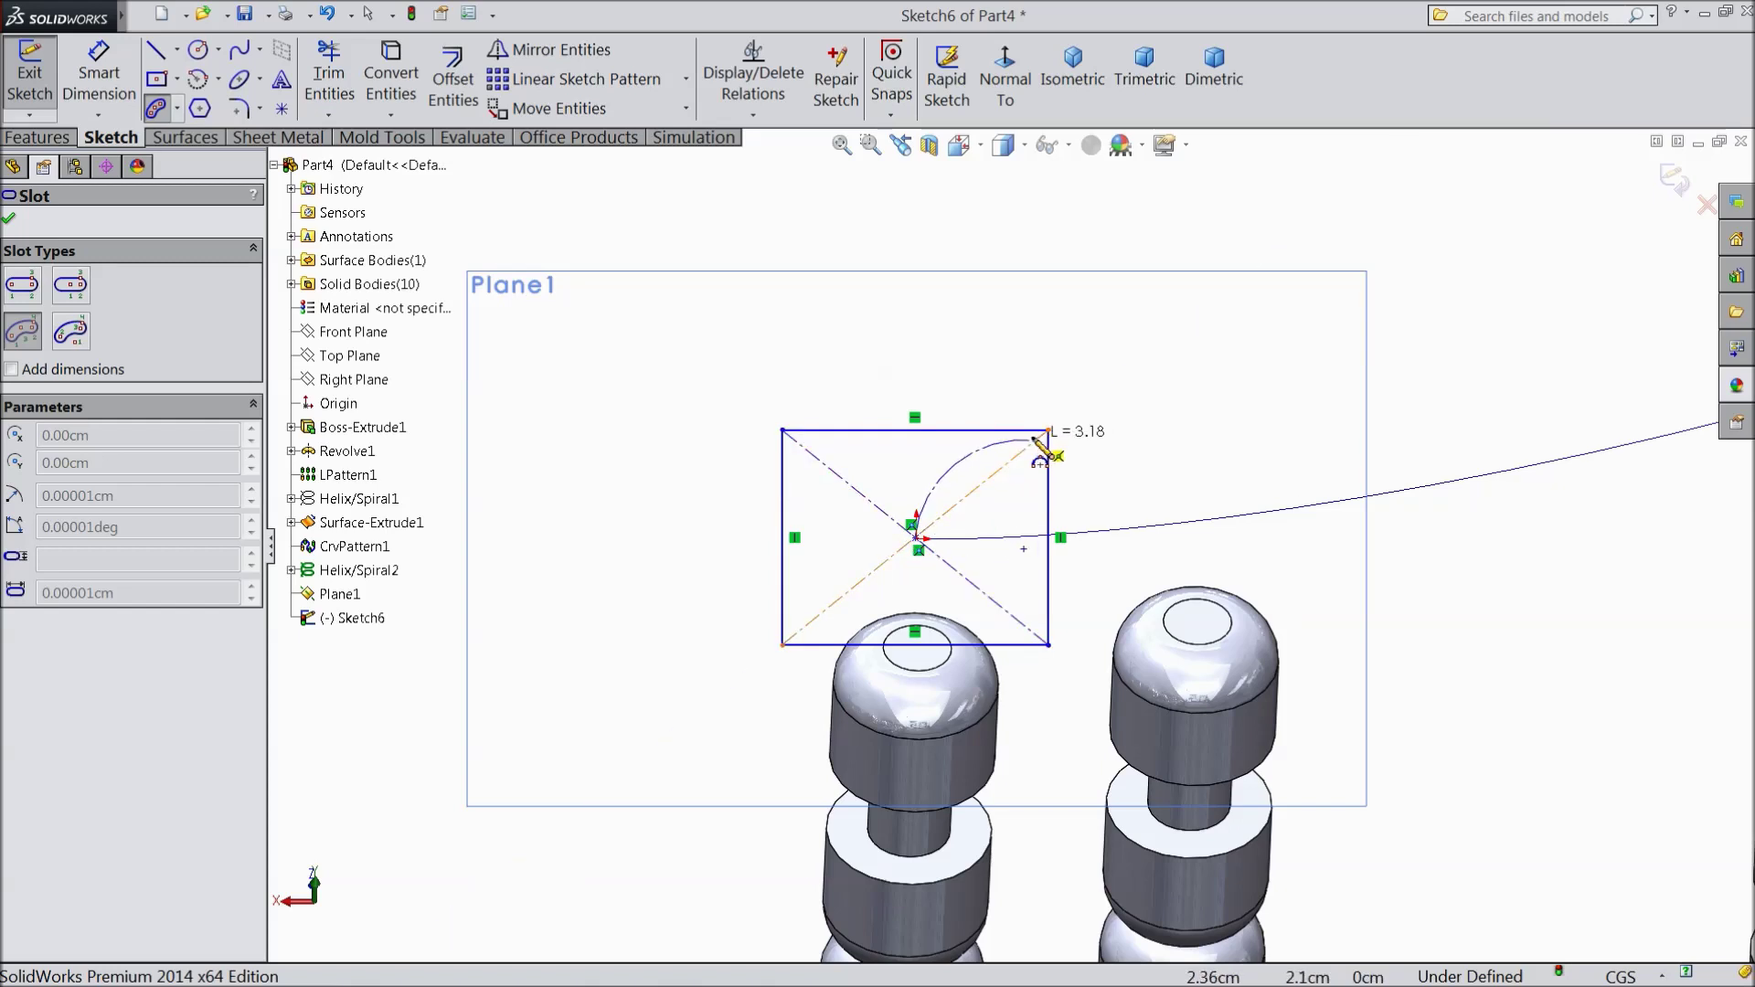
key(Escape)
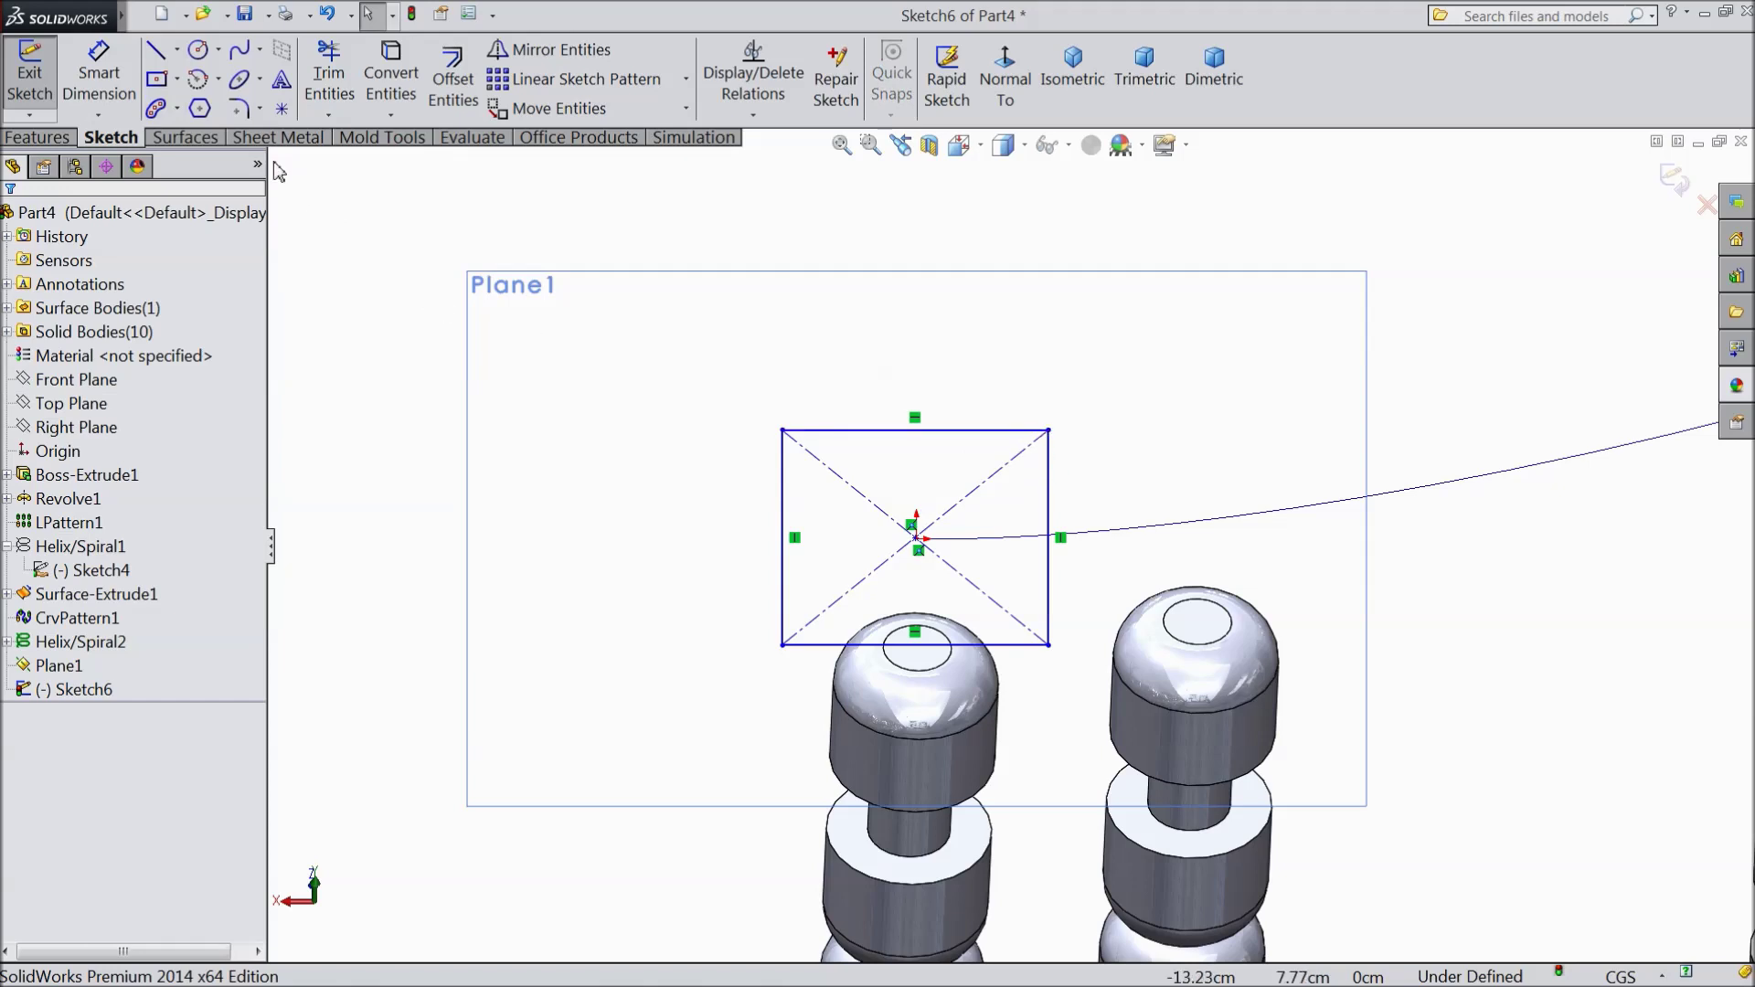
click(158, 109)
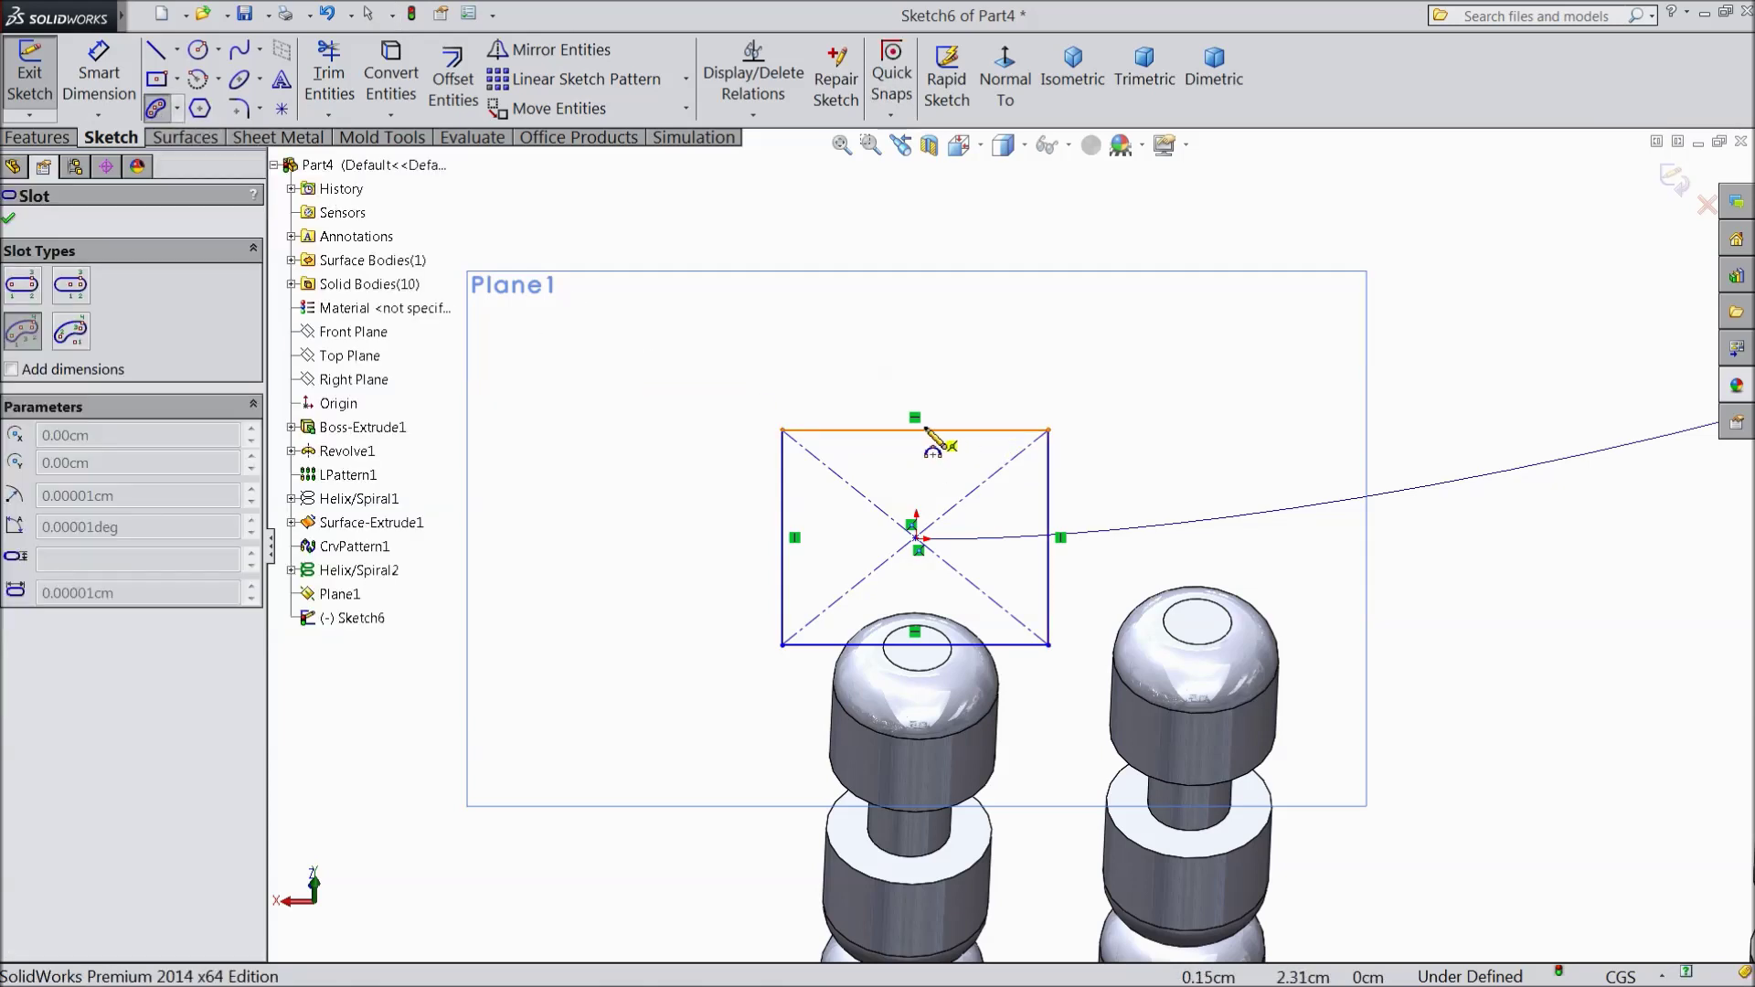
- Add a half-circle 3 Point Arc Slot between the rectangle's top-right and top-left corners
click(1050, 432)
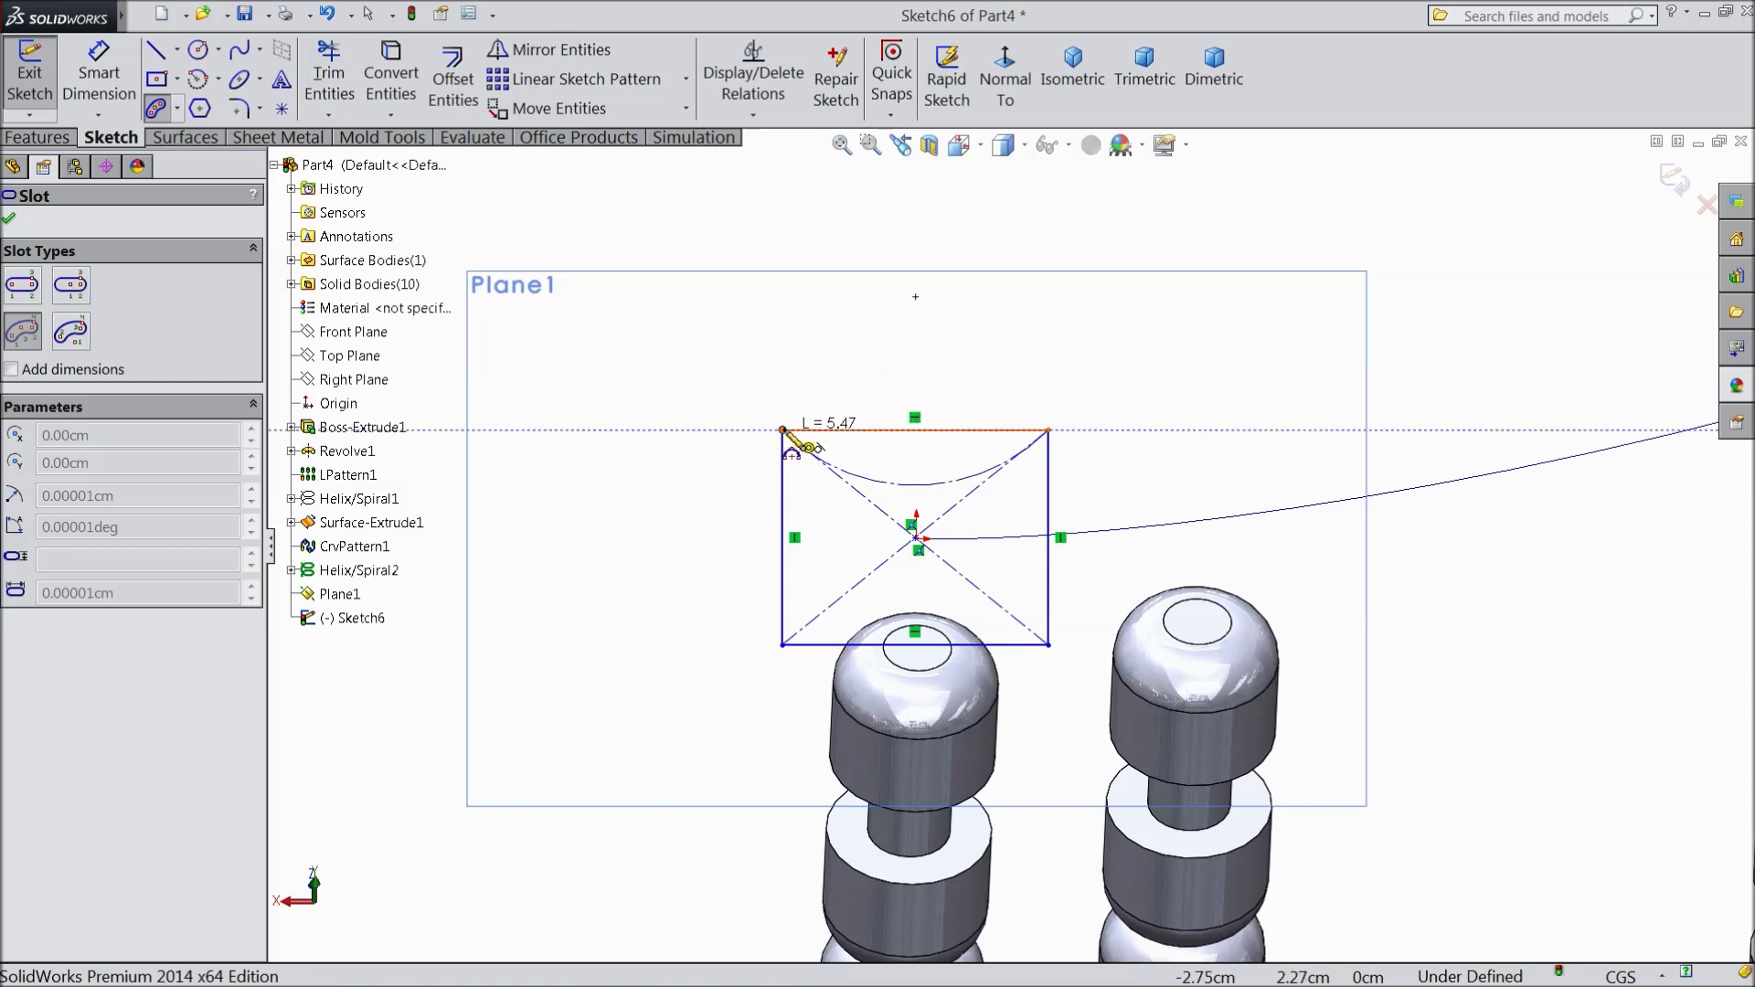
click(783, 432)
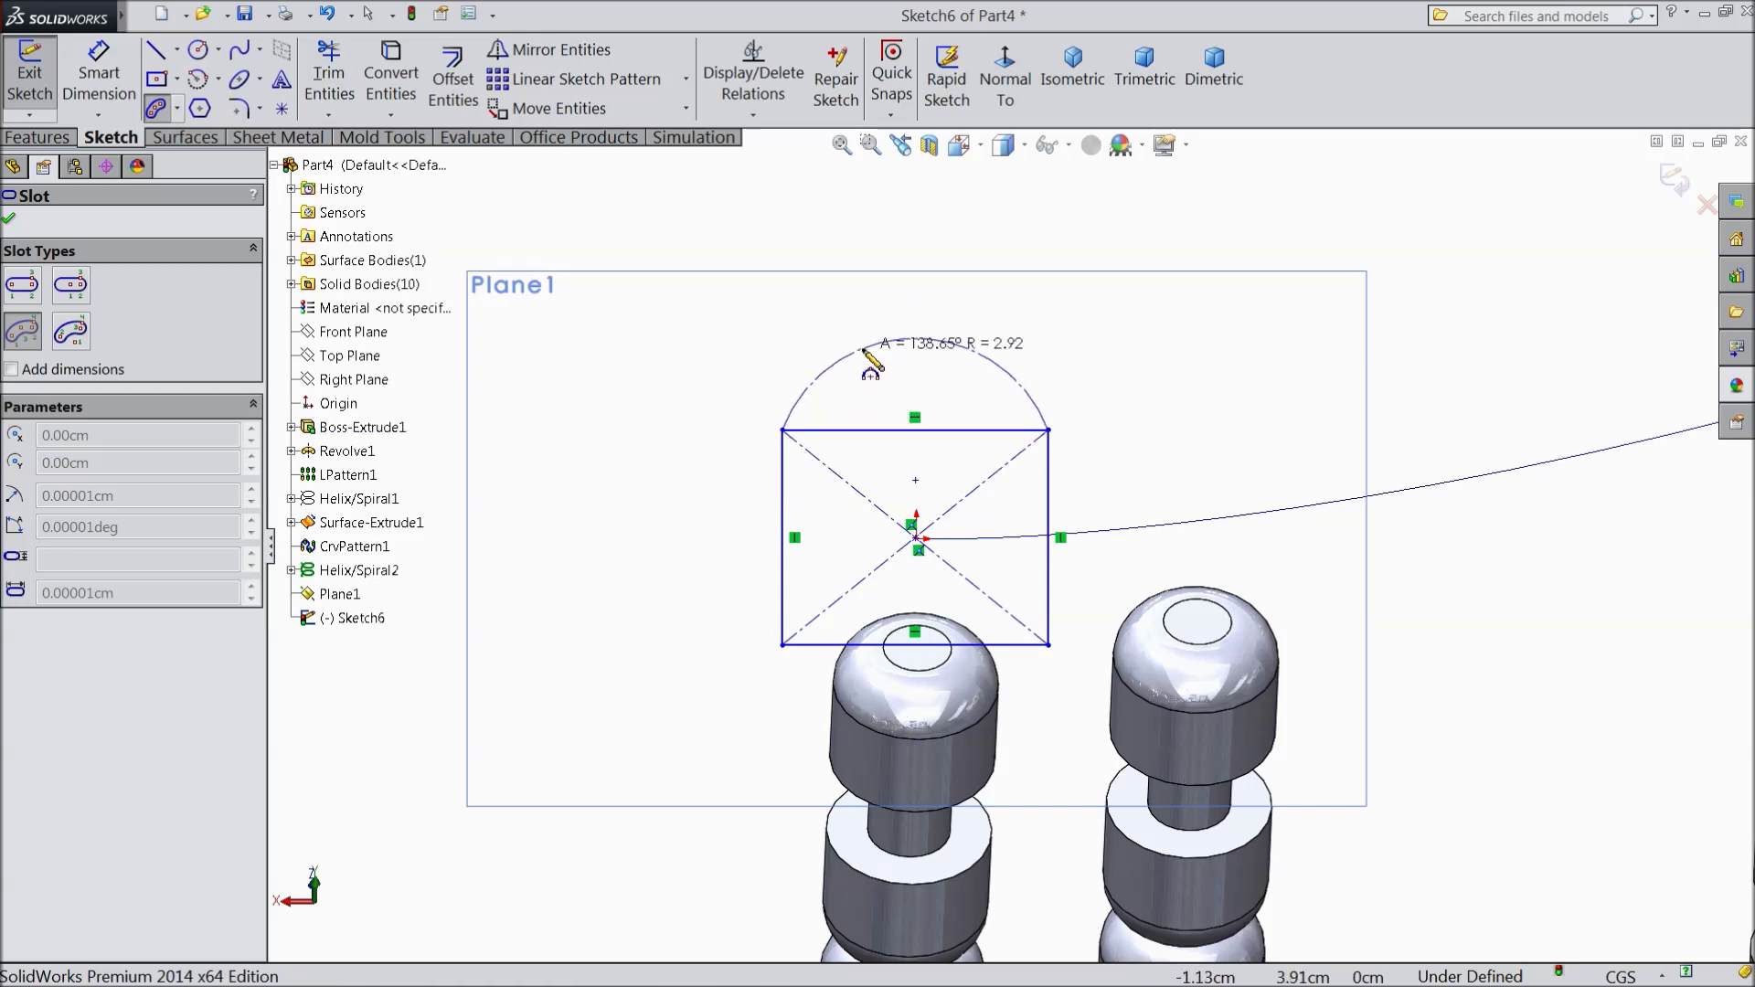
click(934, 313)
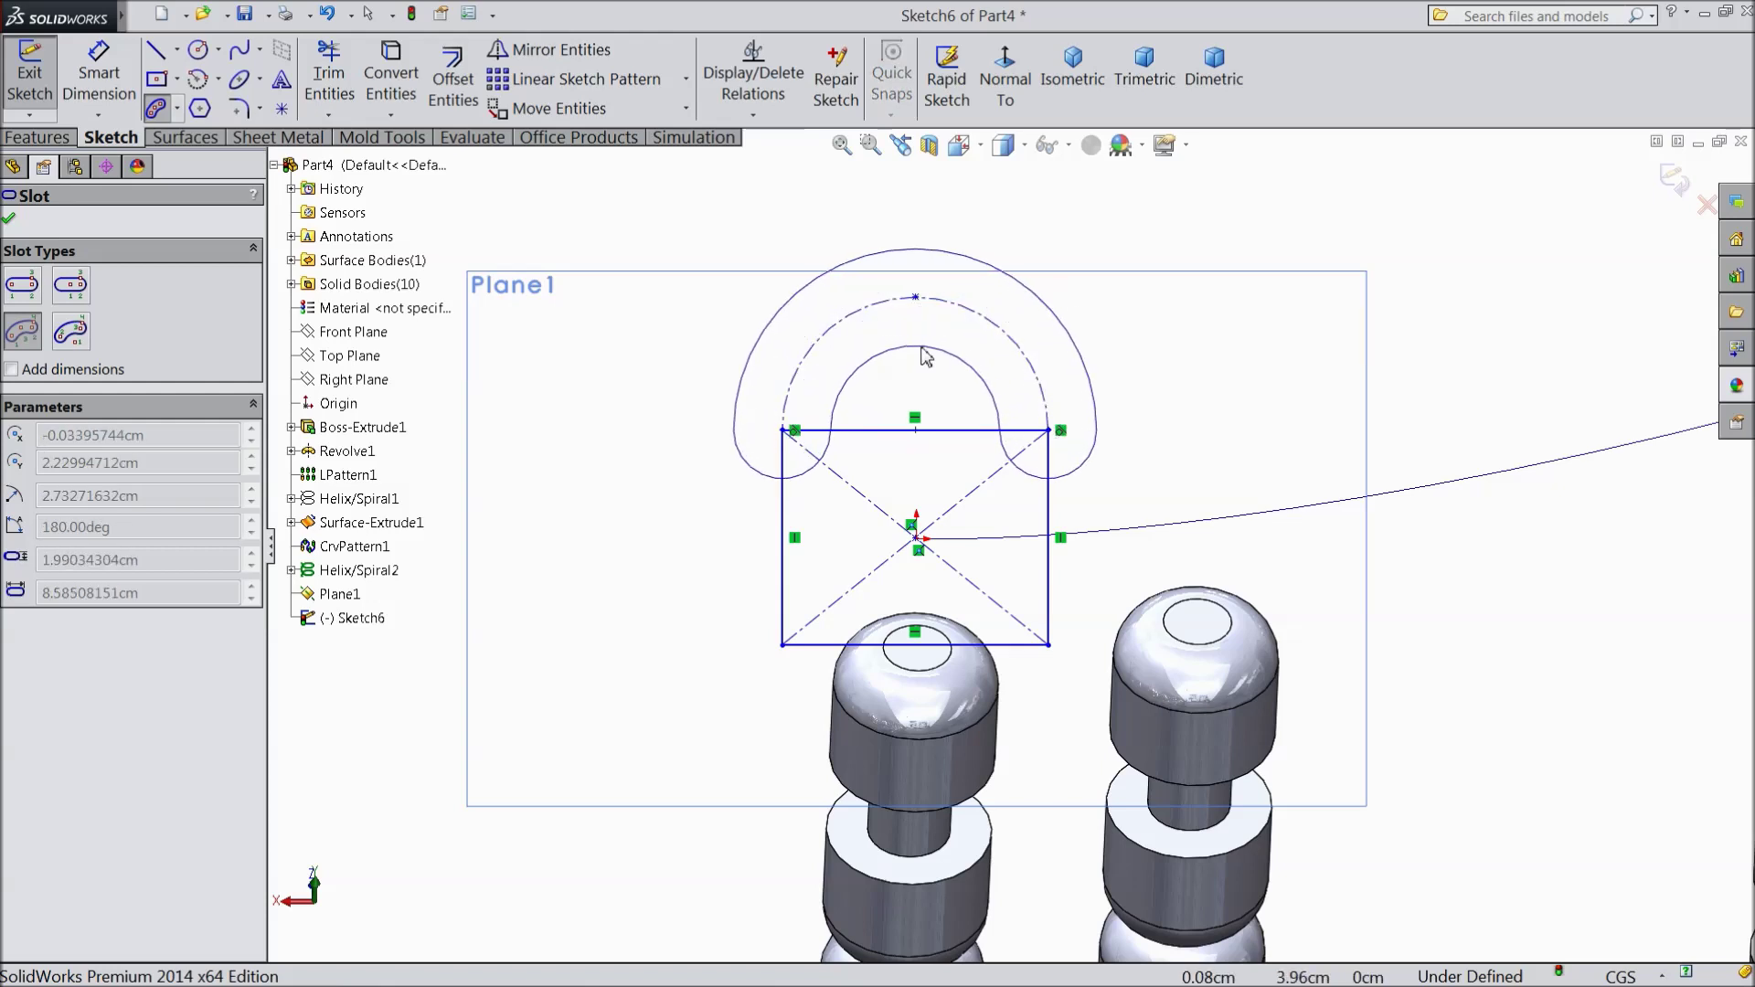
click(927, 360)
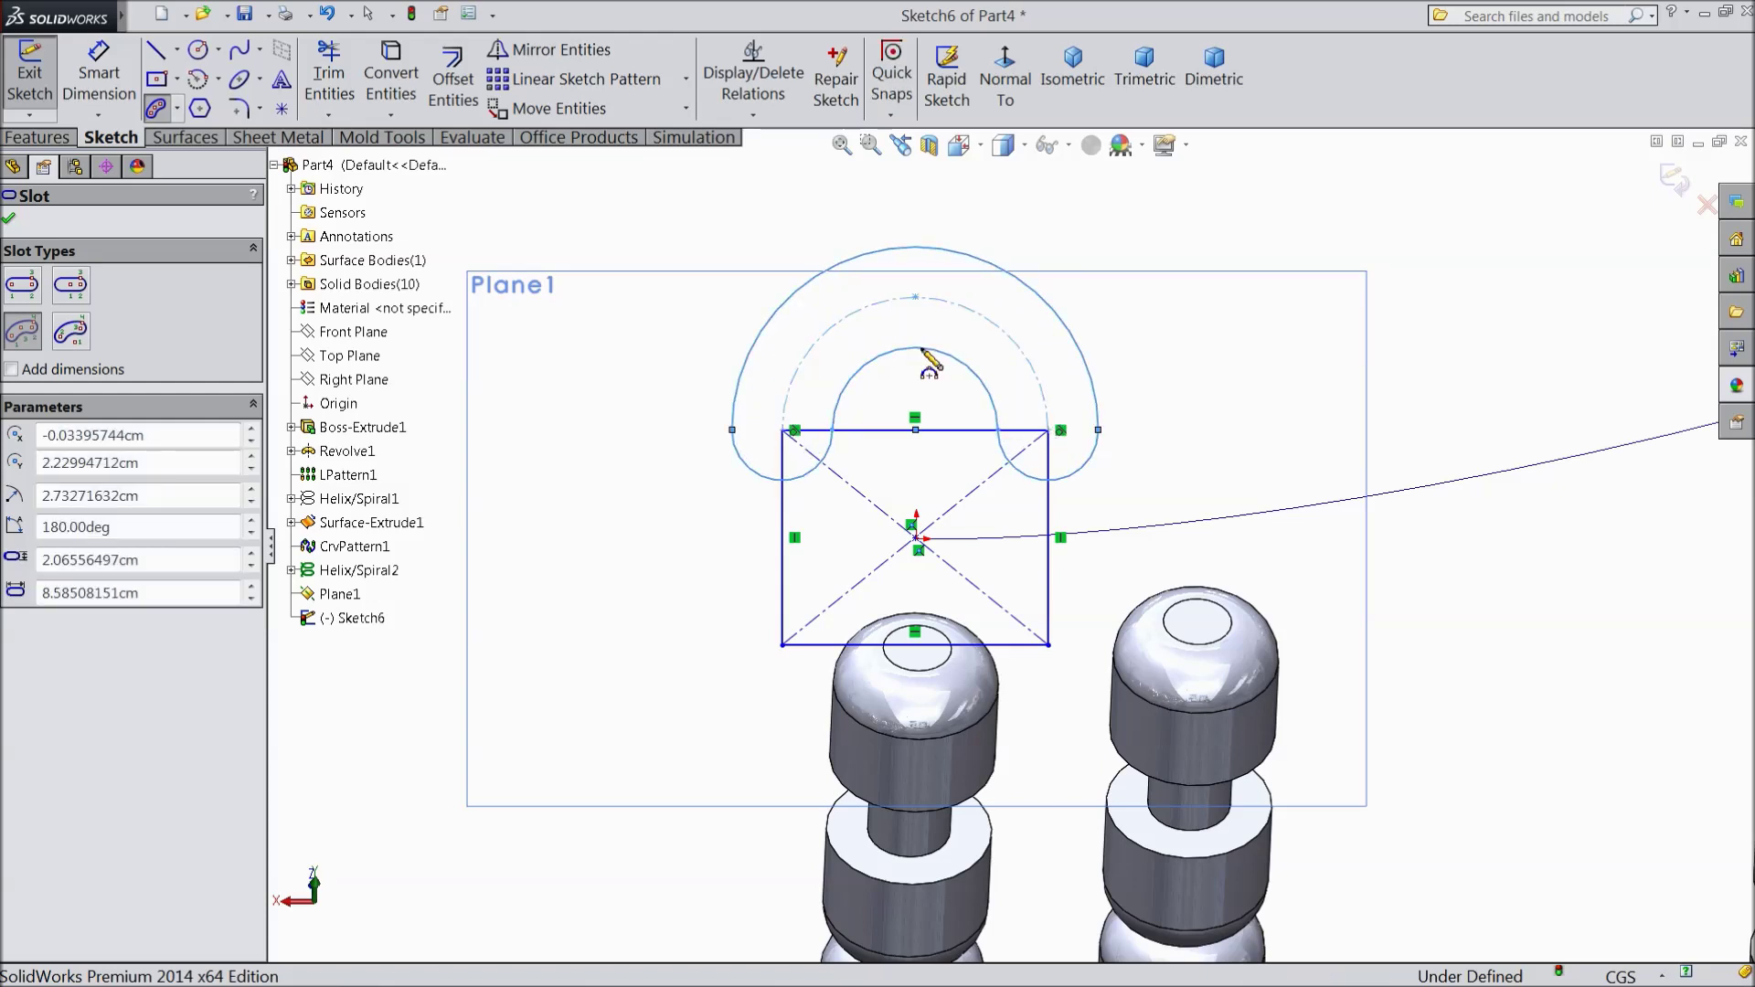
right_click(1253, 254)
click(1311, 210)
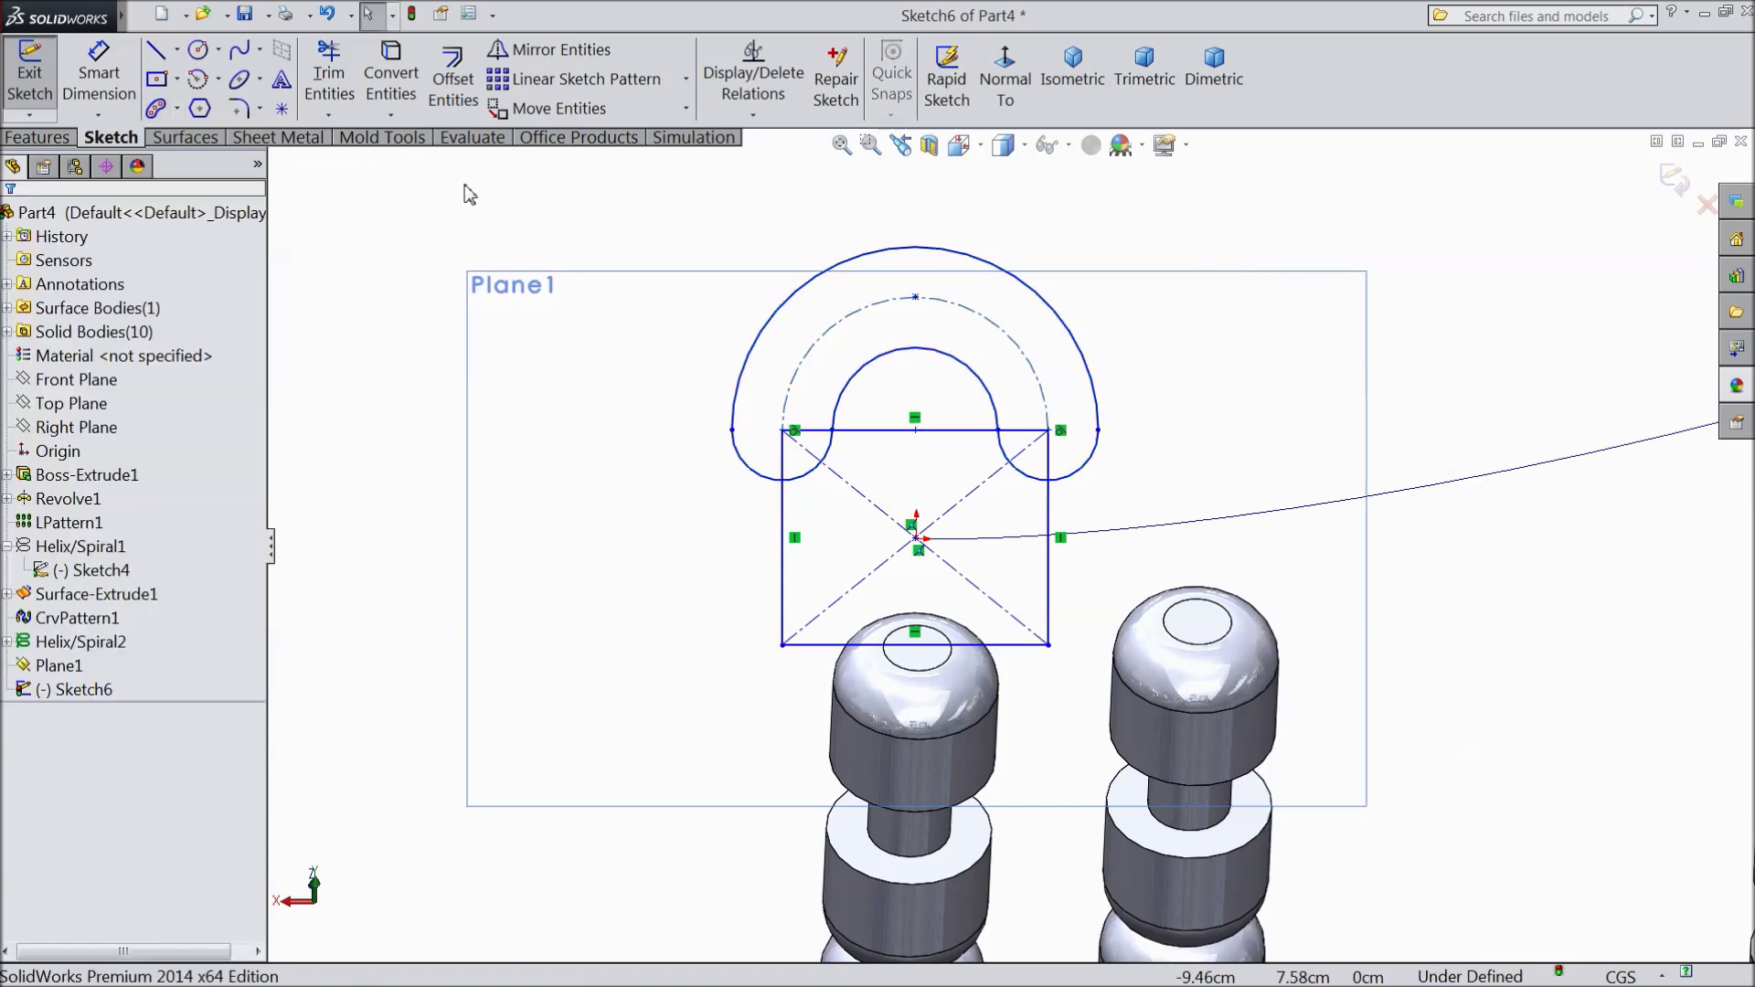
- Trim away the inner slot arc, hooks and rectangle top edge, then exit Sketch6
click(834, 483)
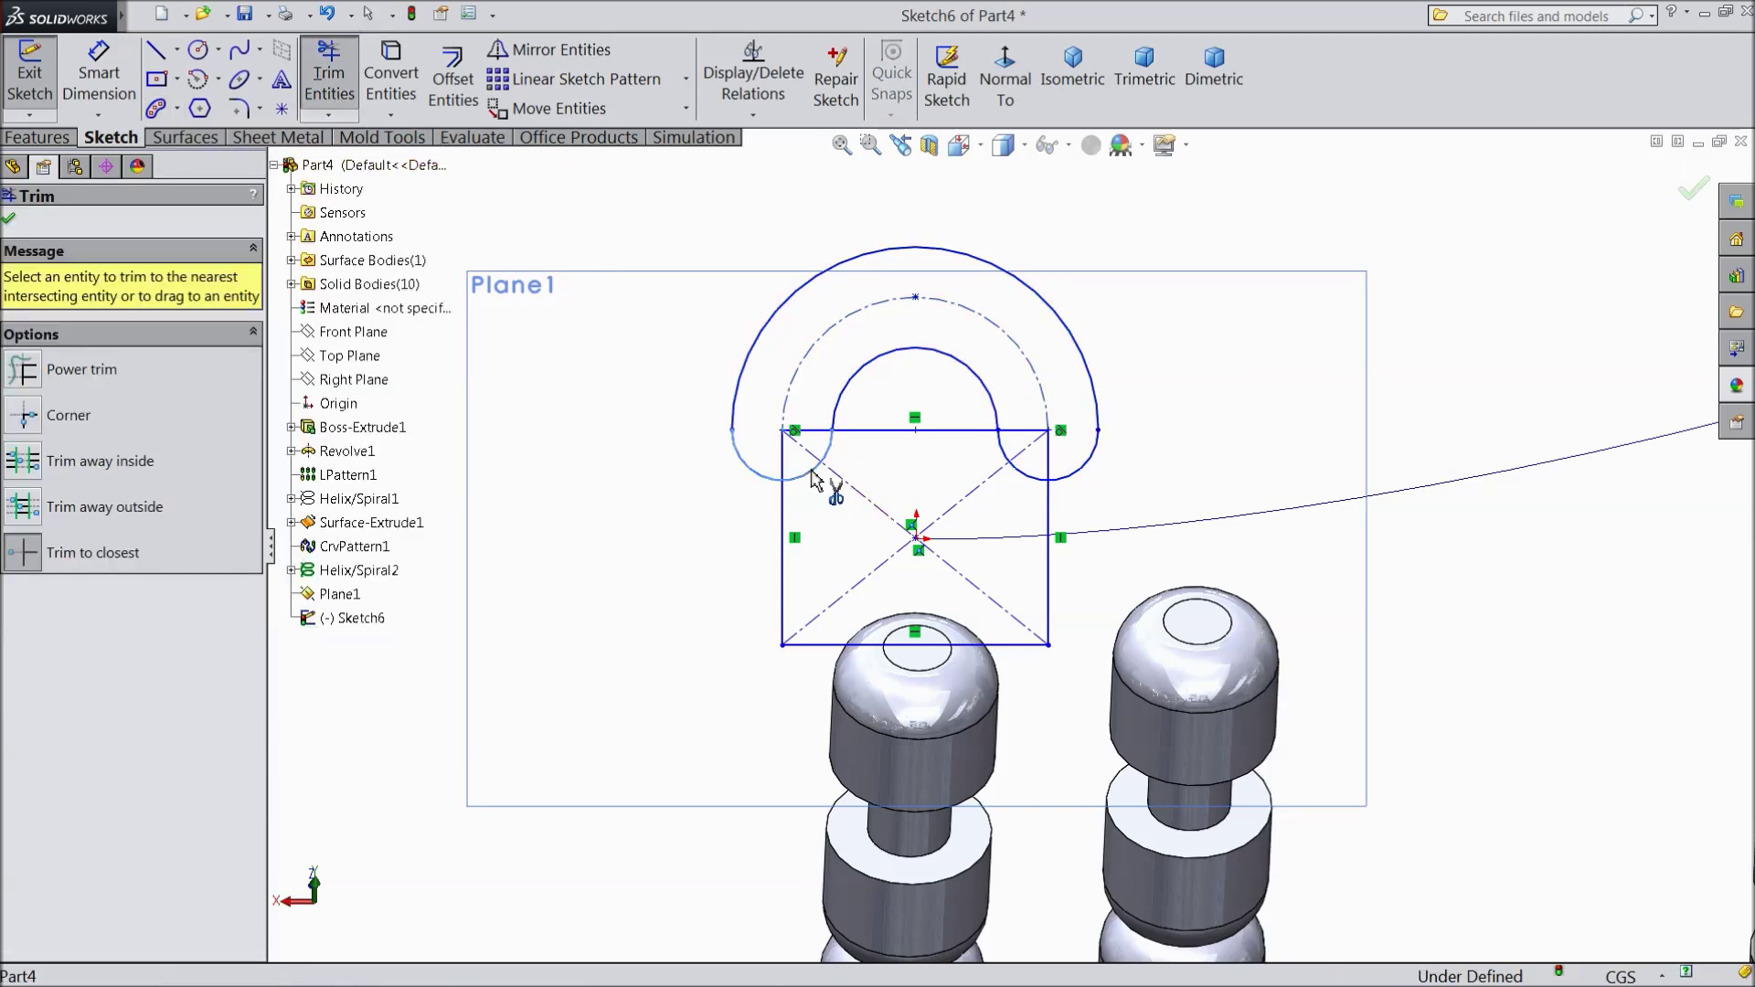
click(957, 511)
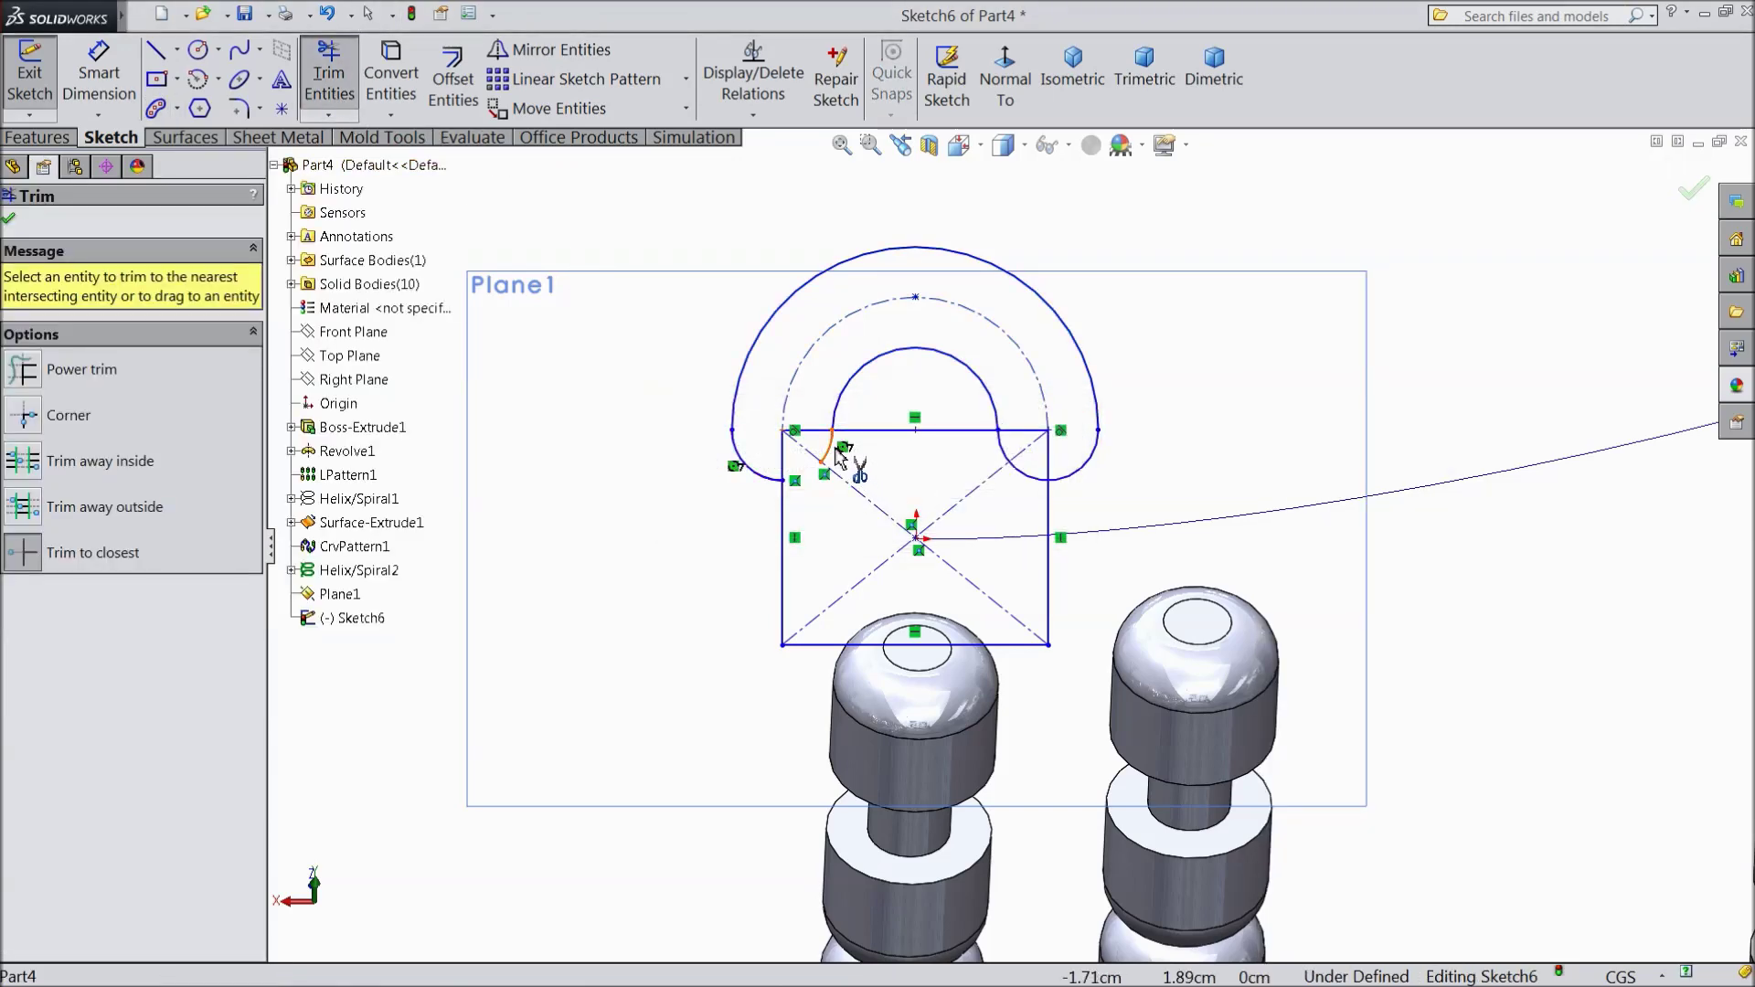
click(839, 457)
click(817, 434)
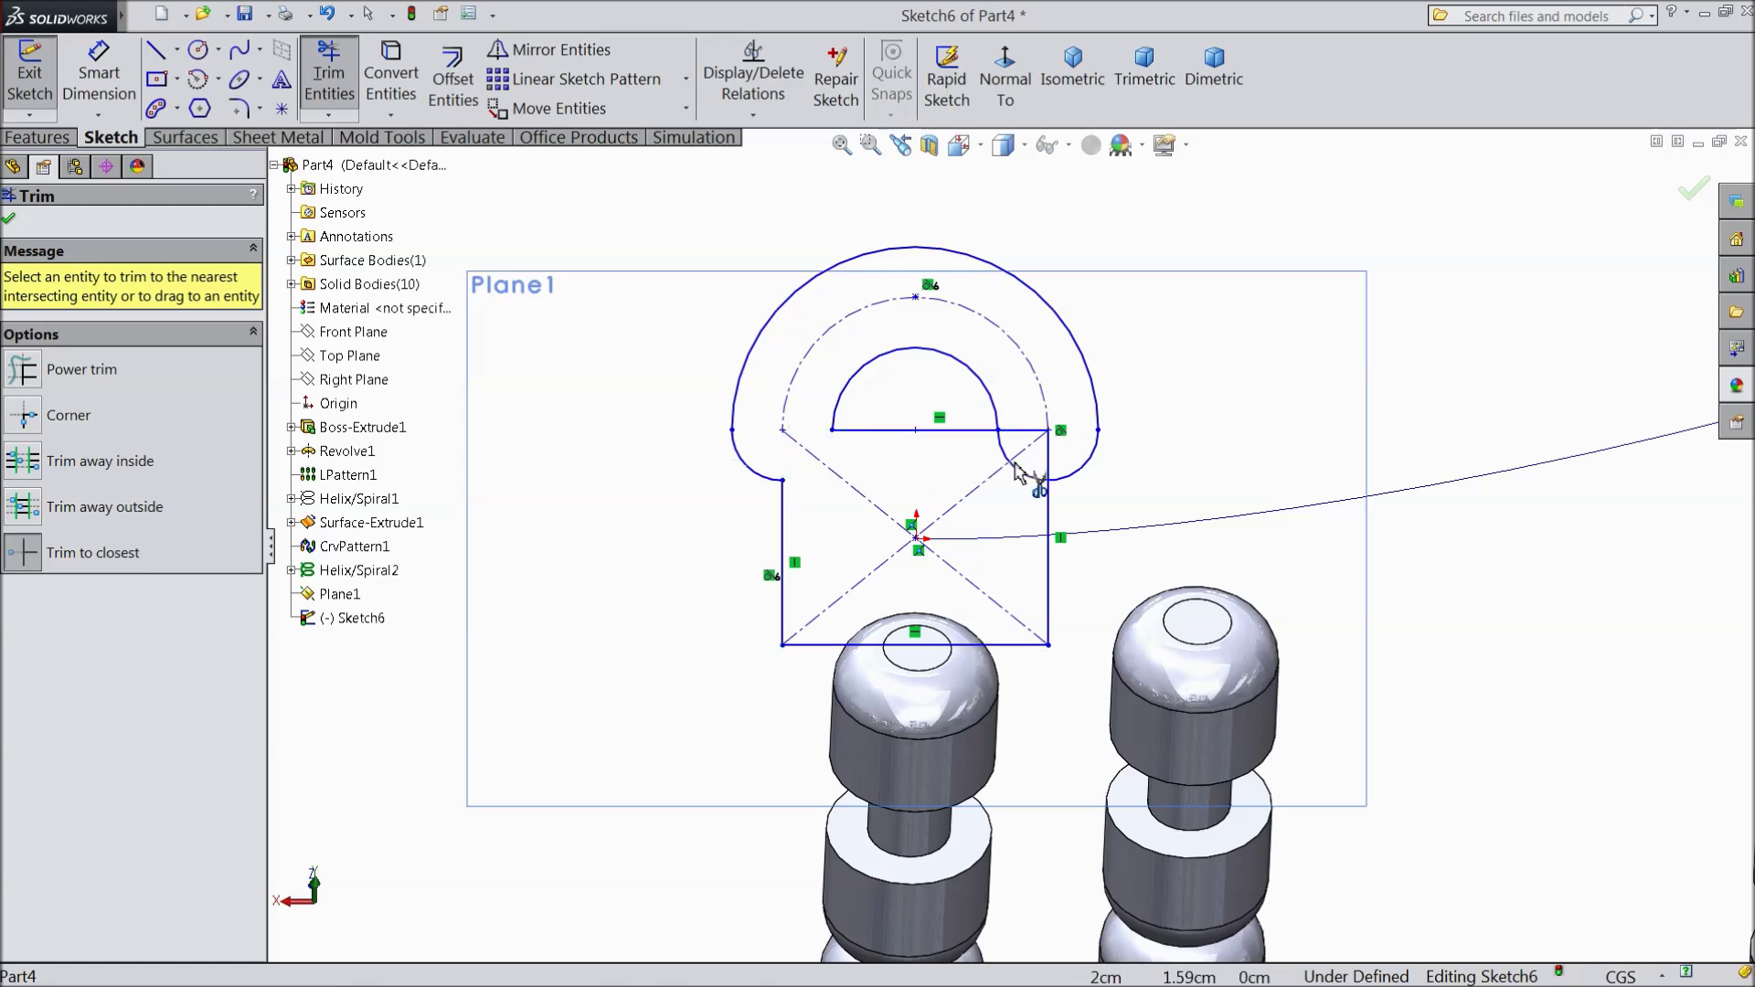
click(1022, 489)
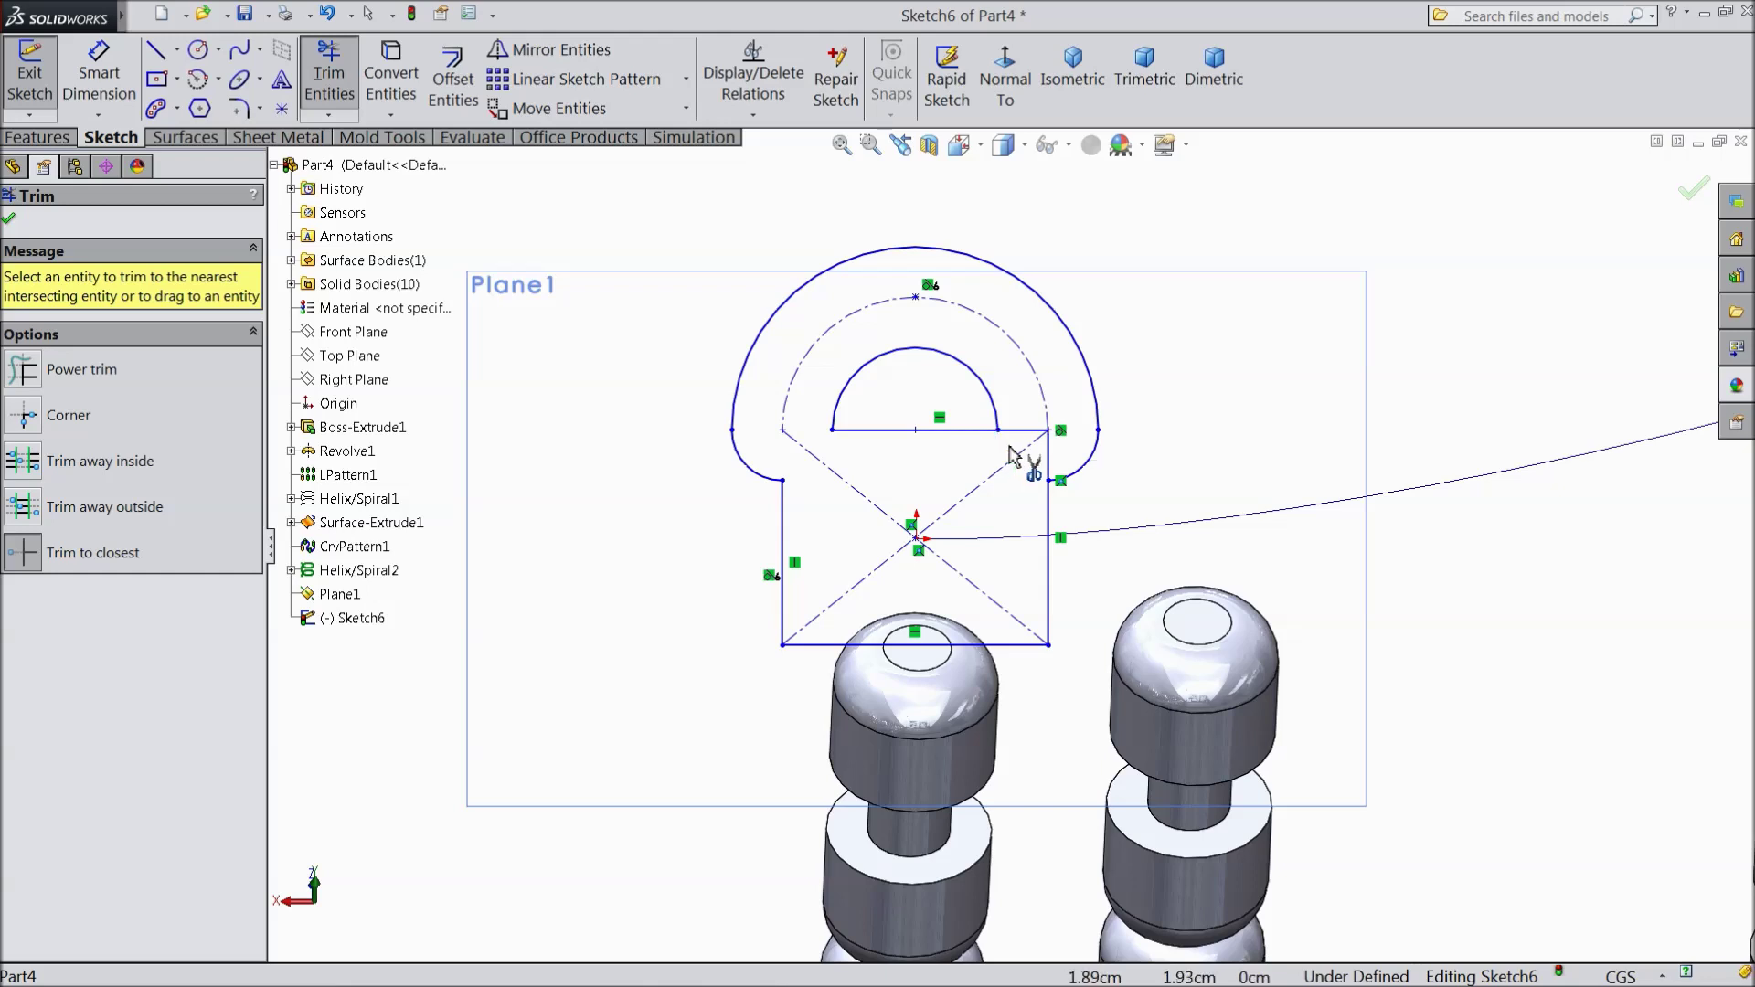
click(1056, 460)
click(960, 431)
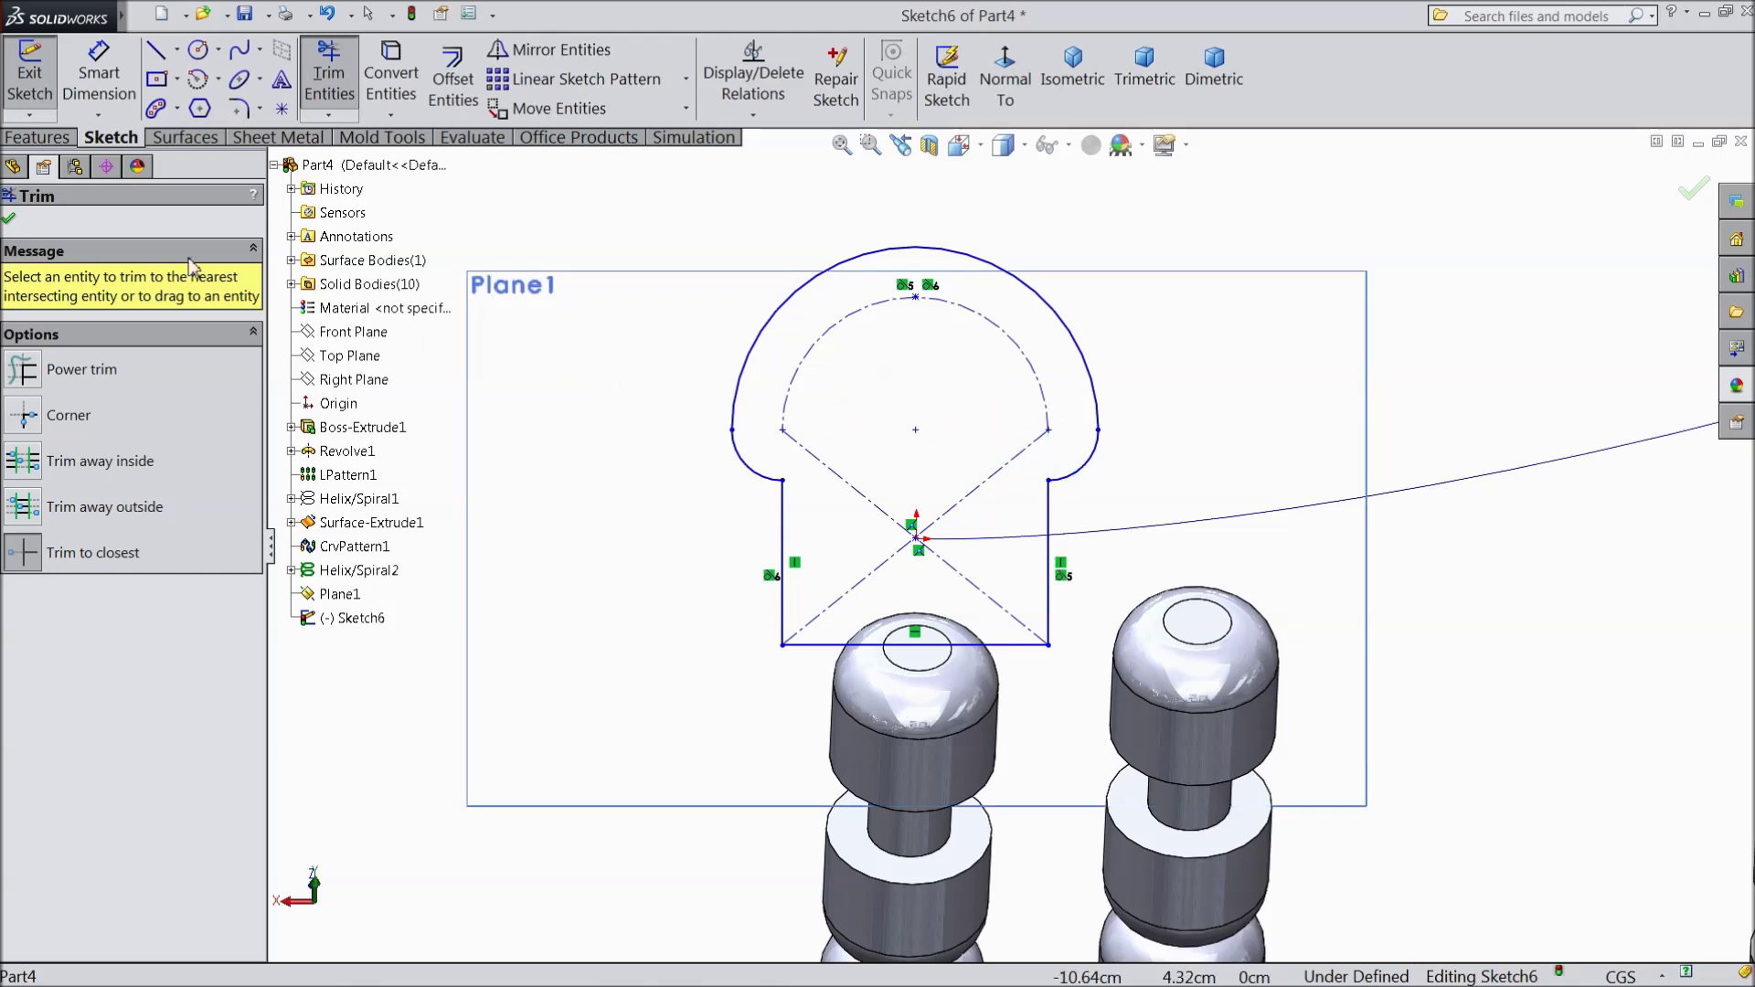
click(9, 221)
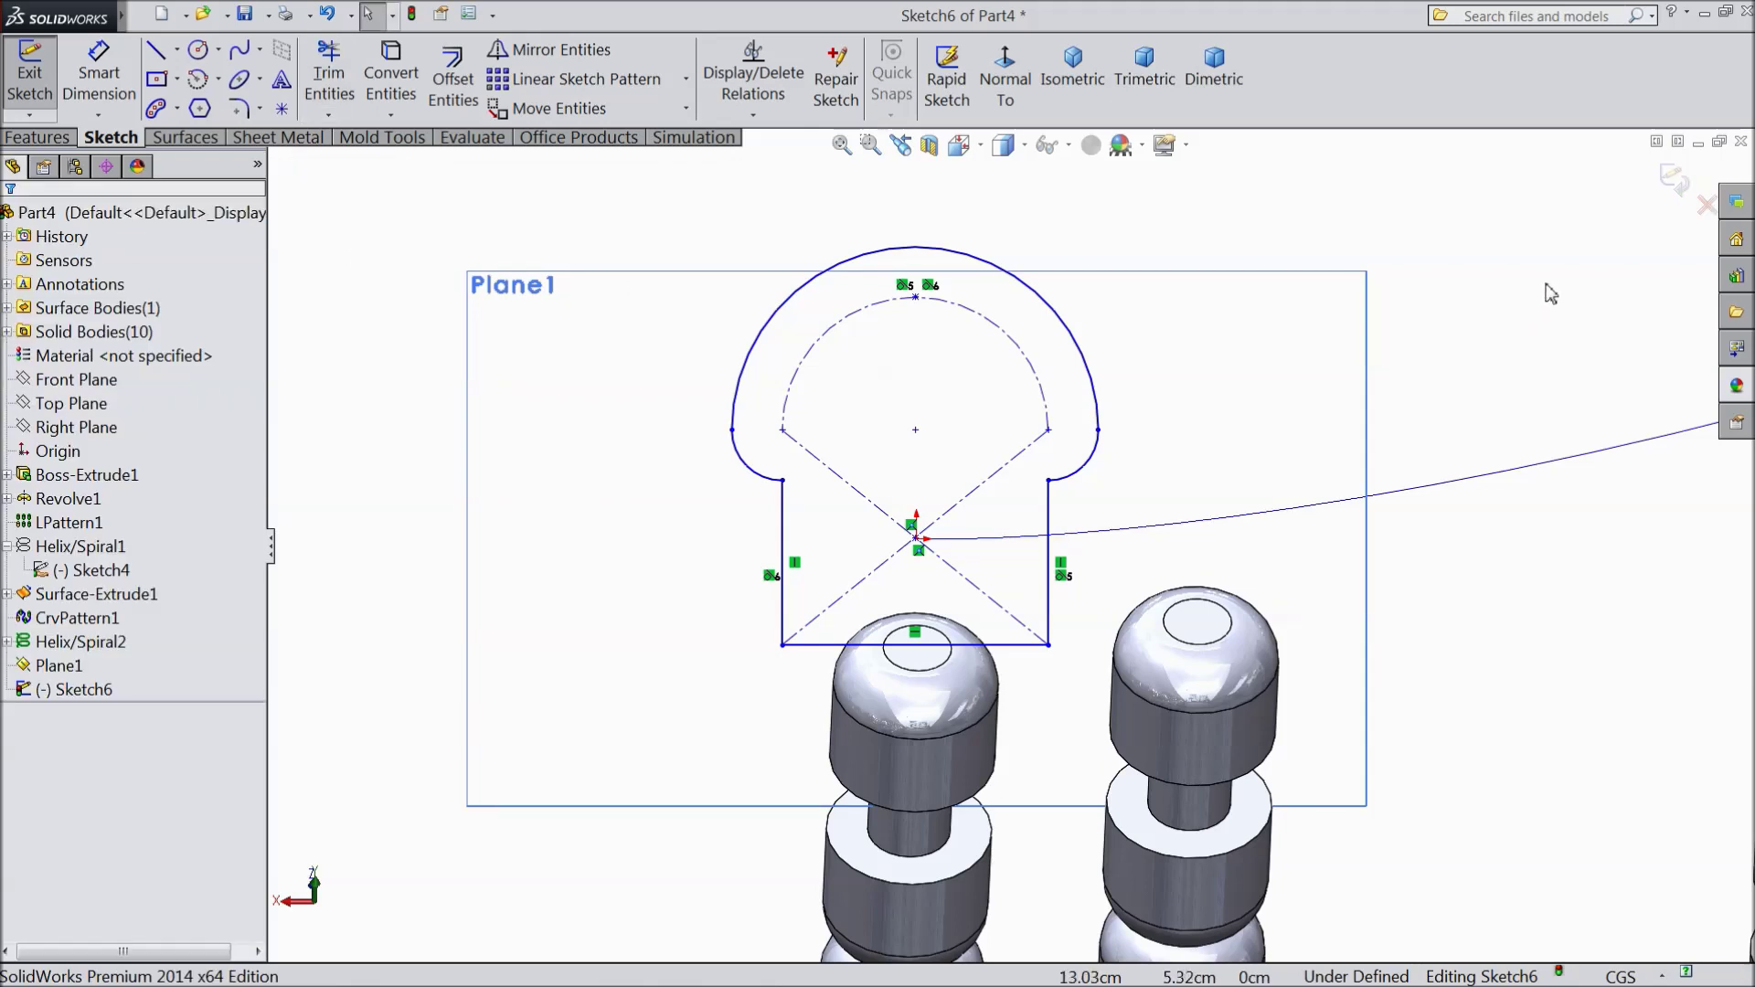
click(1674, 180)
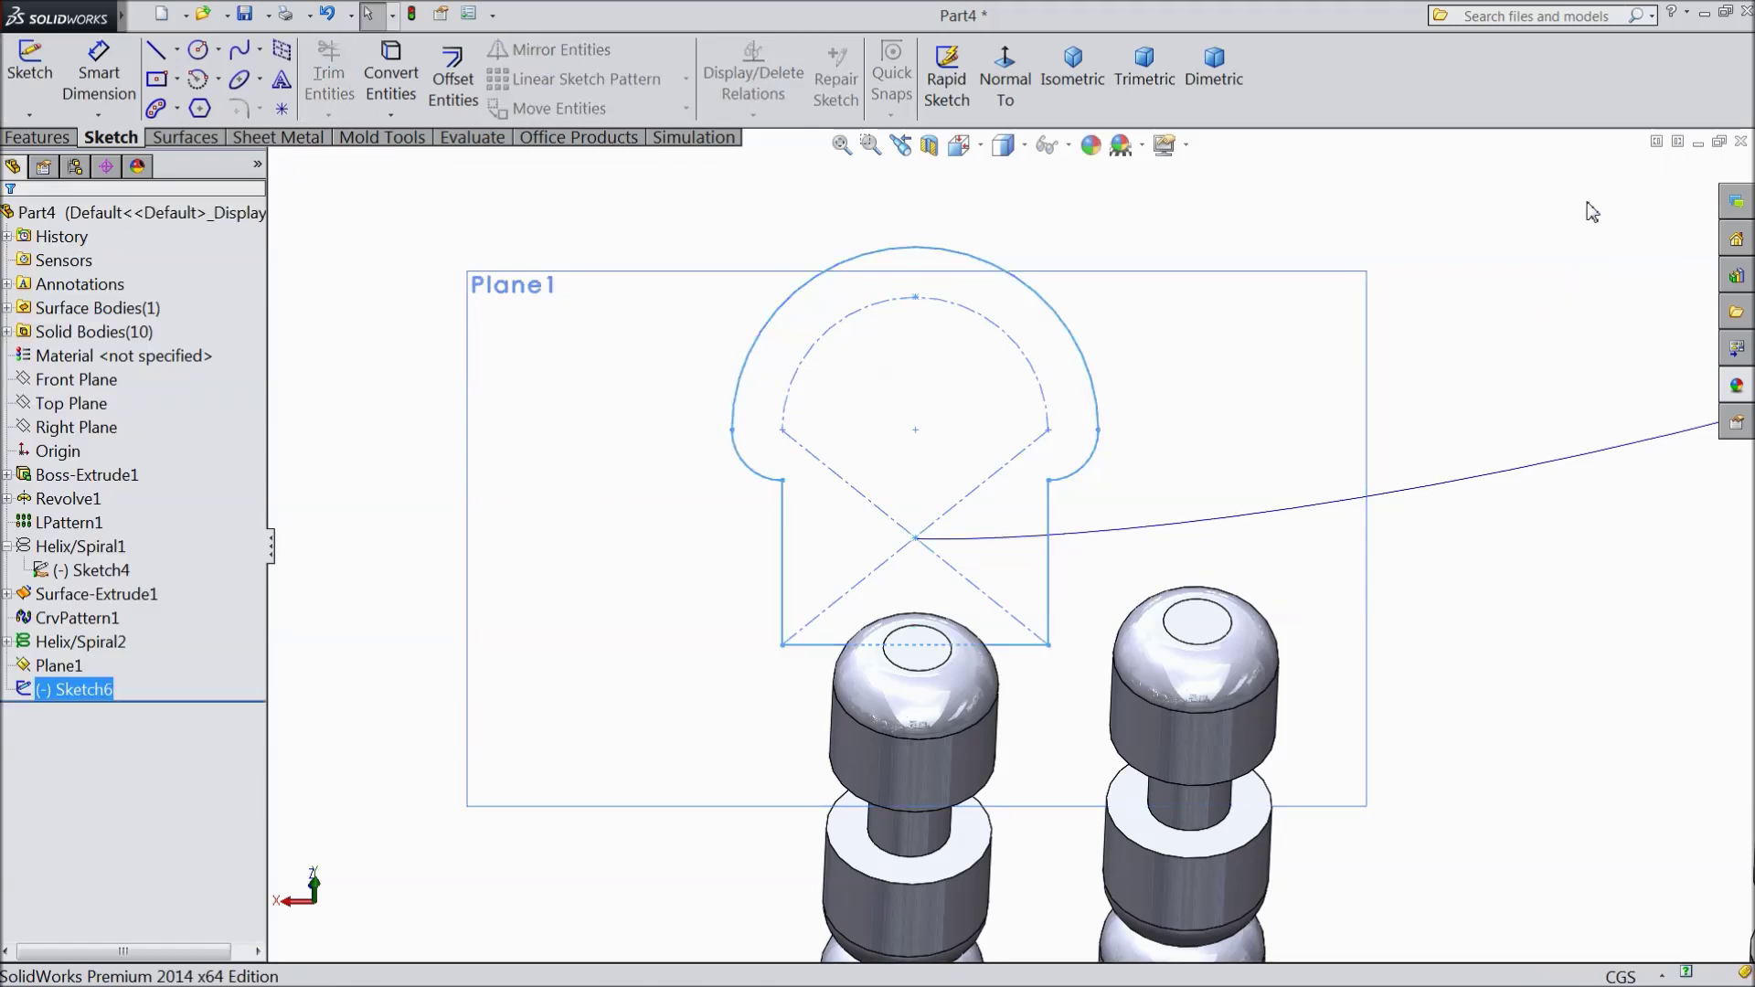
scroll(878, 344, down, 3)
scroll(723, 366, down, 2)
- Sweep Sketch6 along Helix/Spiral2 to create the Sweep1 handrail
click(38, 138)
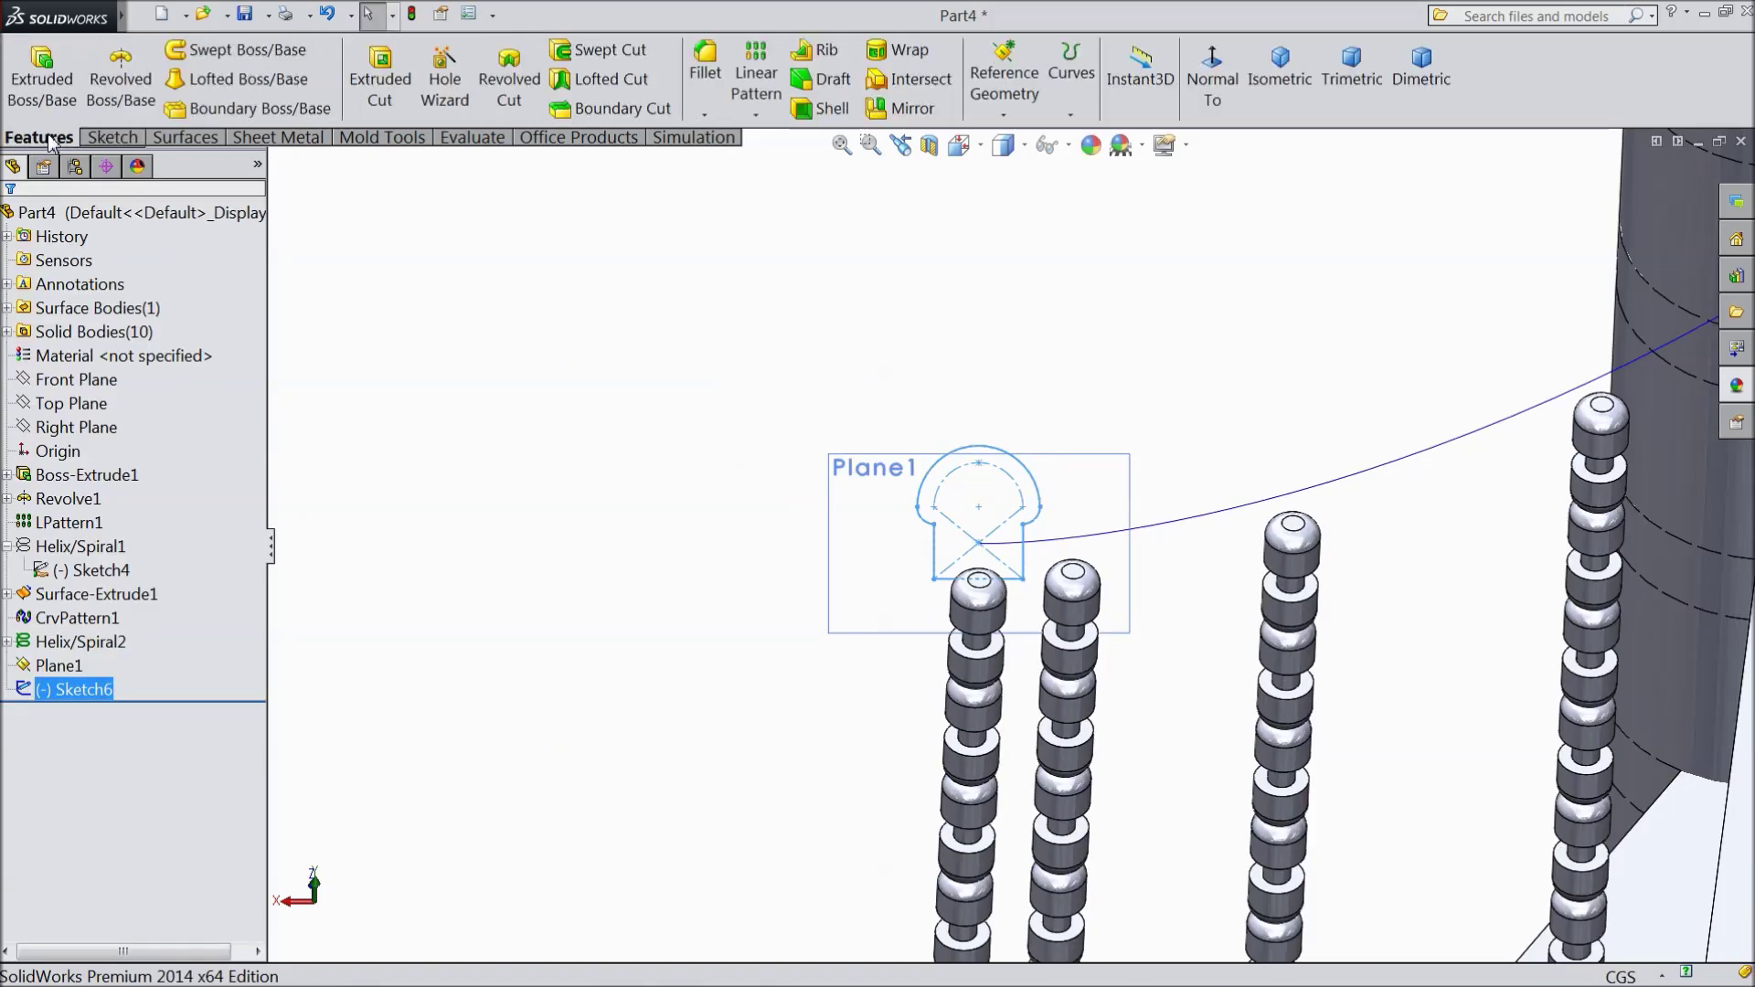
click(231, 56)
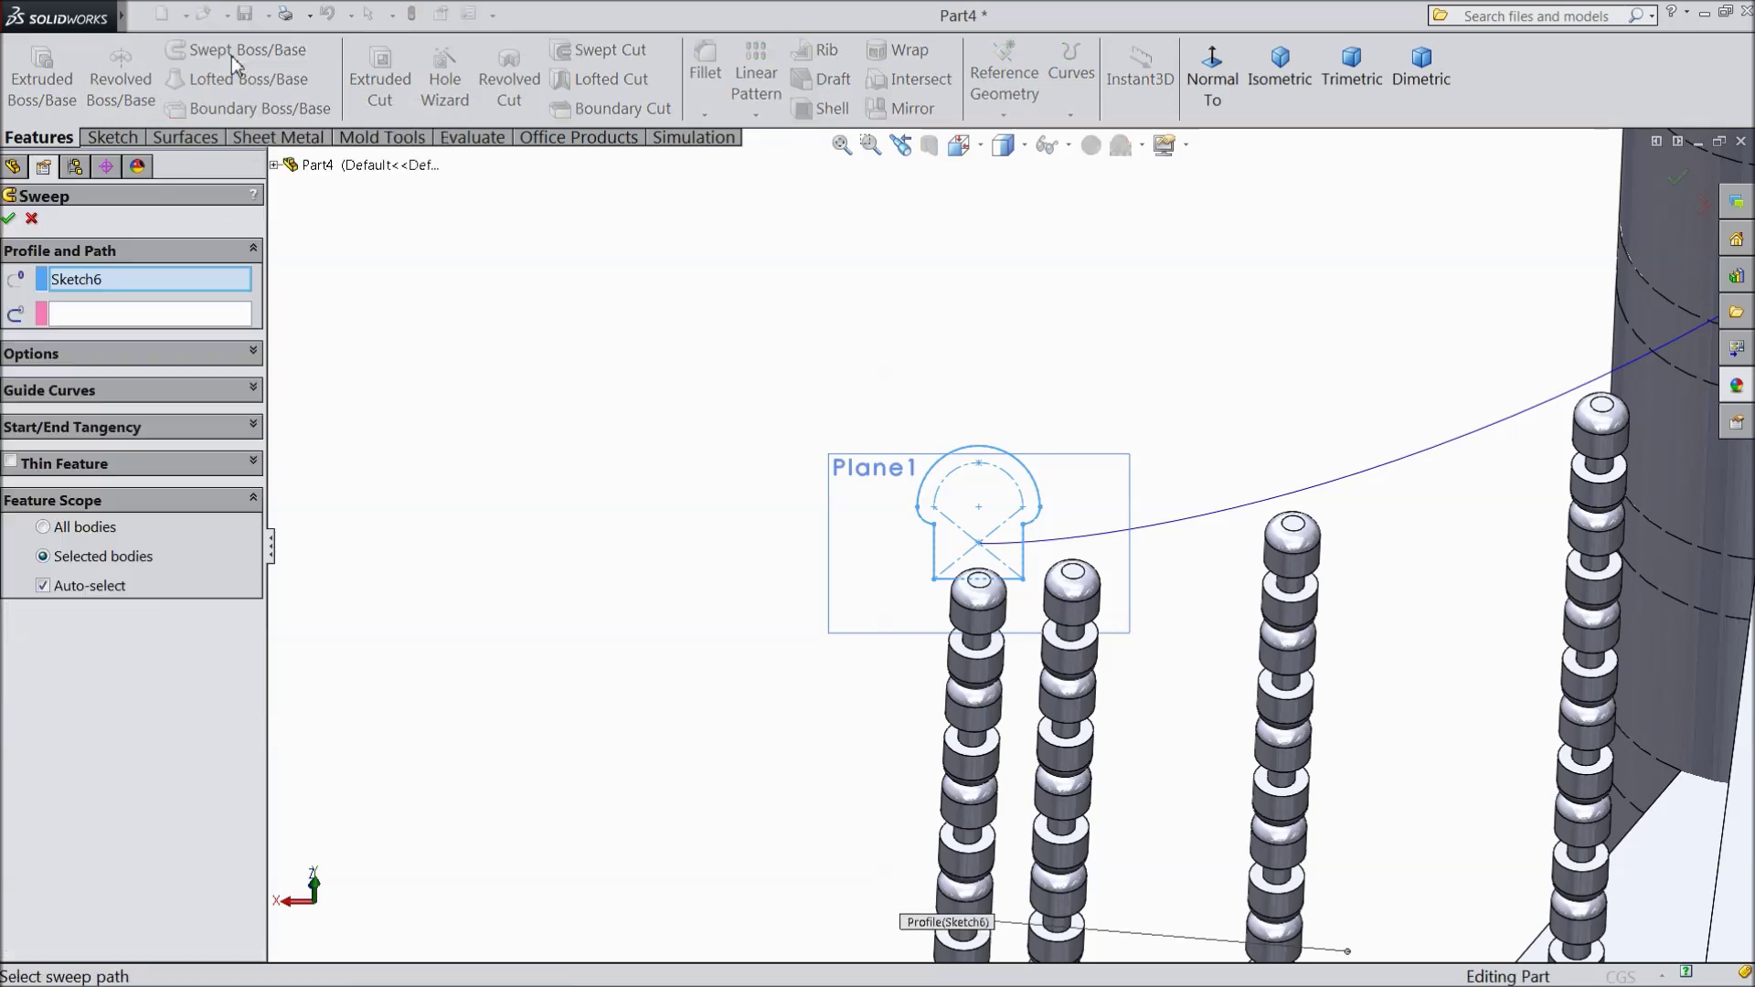
click(78, 317)
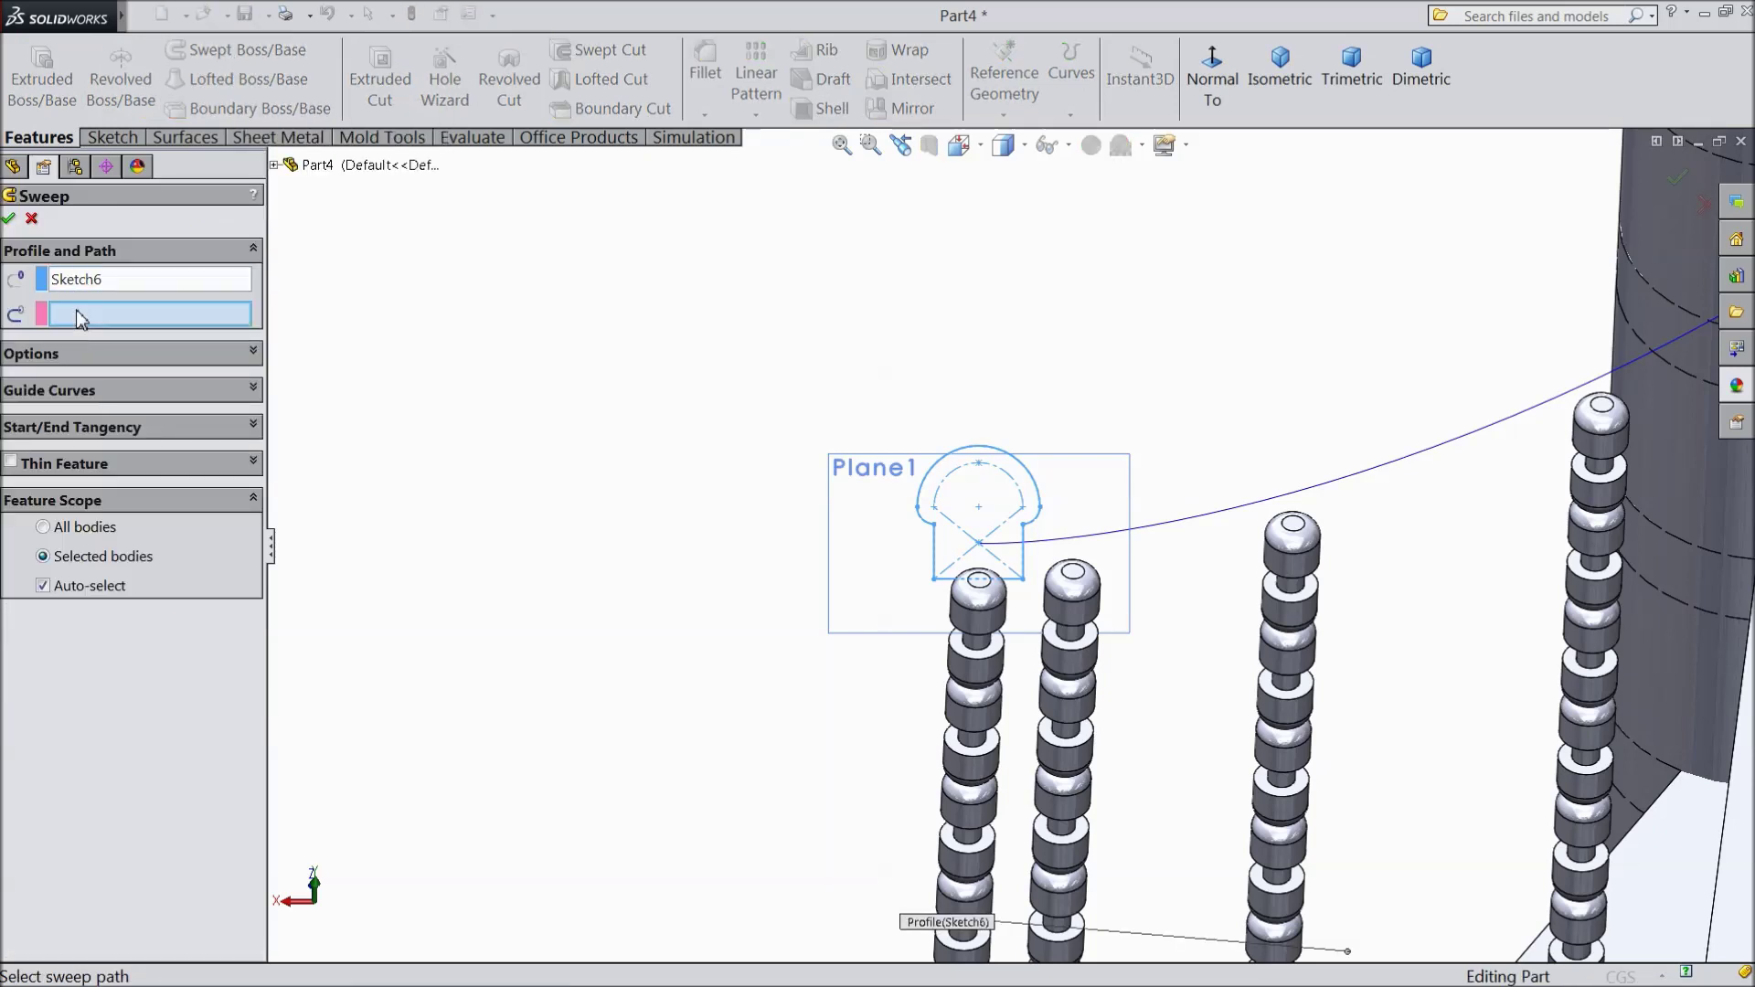
click(1220, 524)
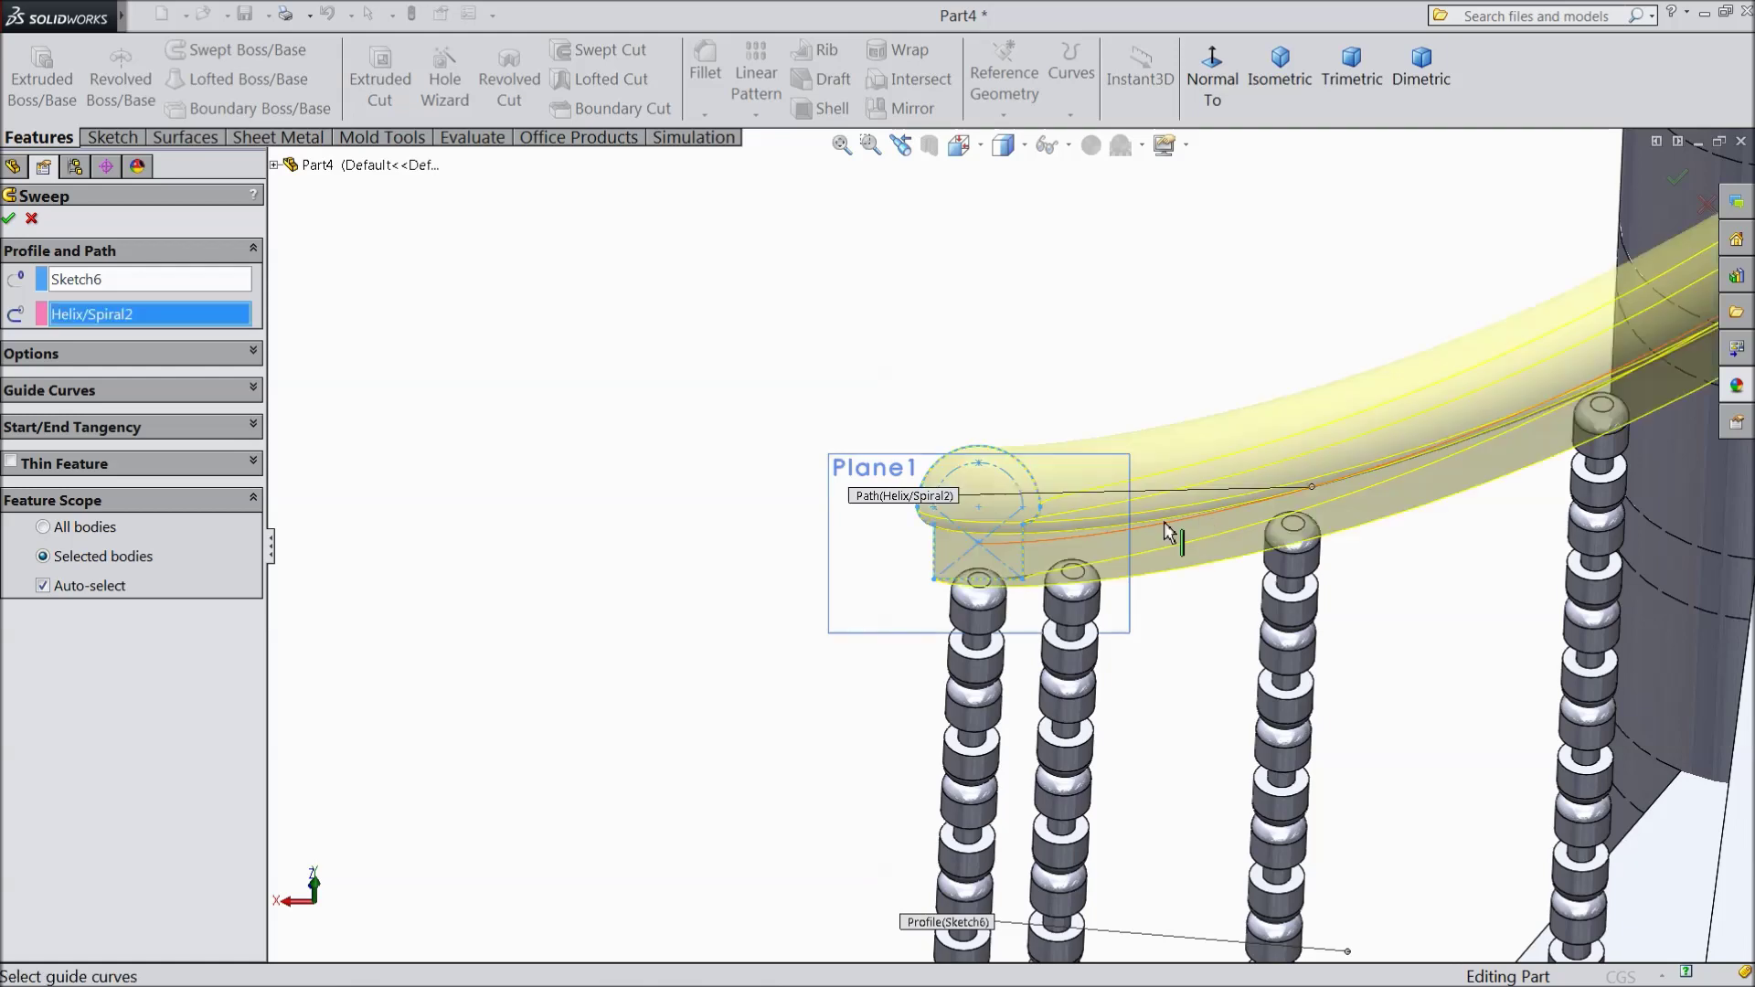
scroll(868, 523, down, 5)
scroll(867, 523, down, 4)
scroll(1284, 332, up, 5)
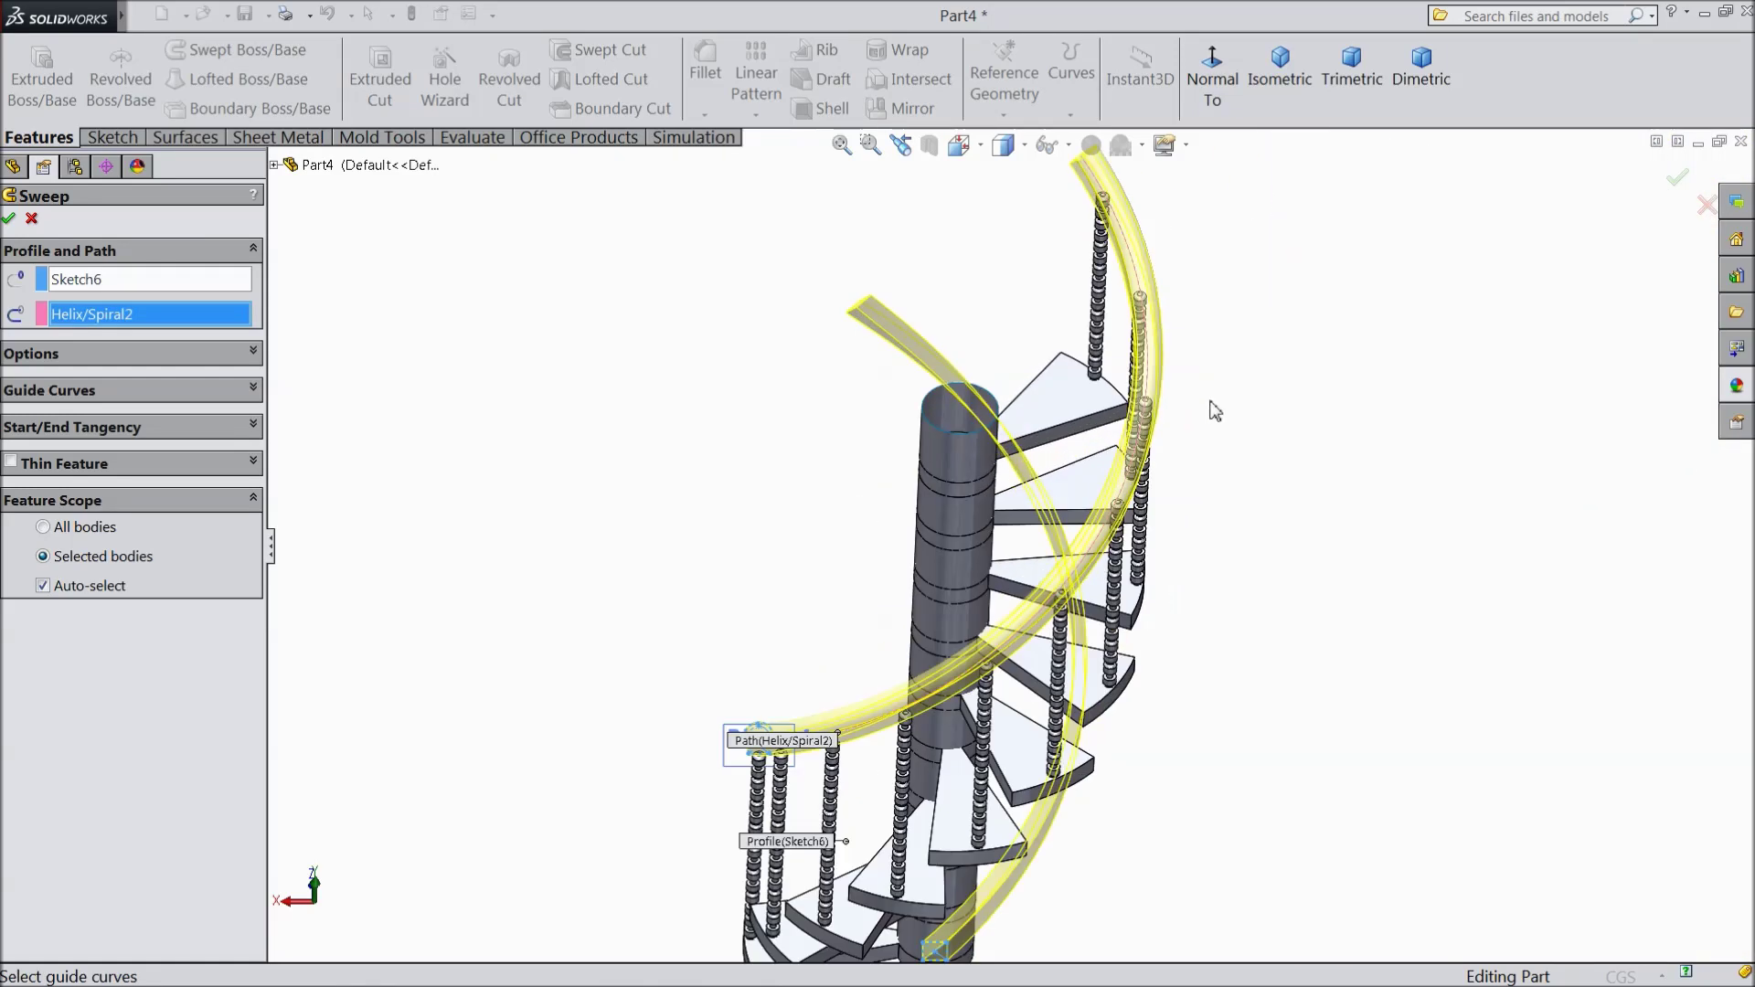
mouse_move(1207, 611)
middle_down()
mouse_move(1289, 597)
mouse_move(1188, 528)
middle_up()
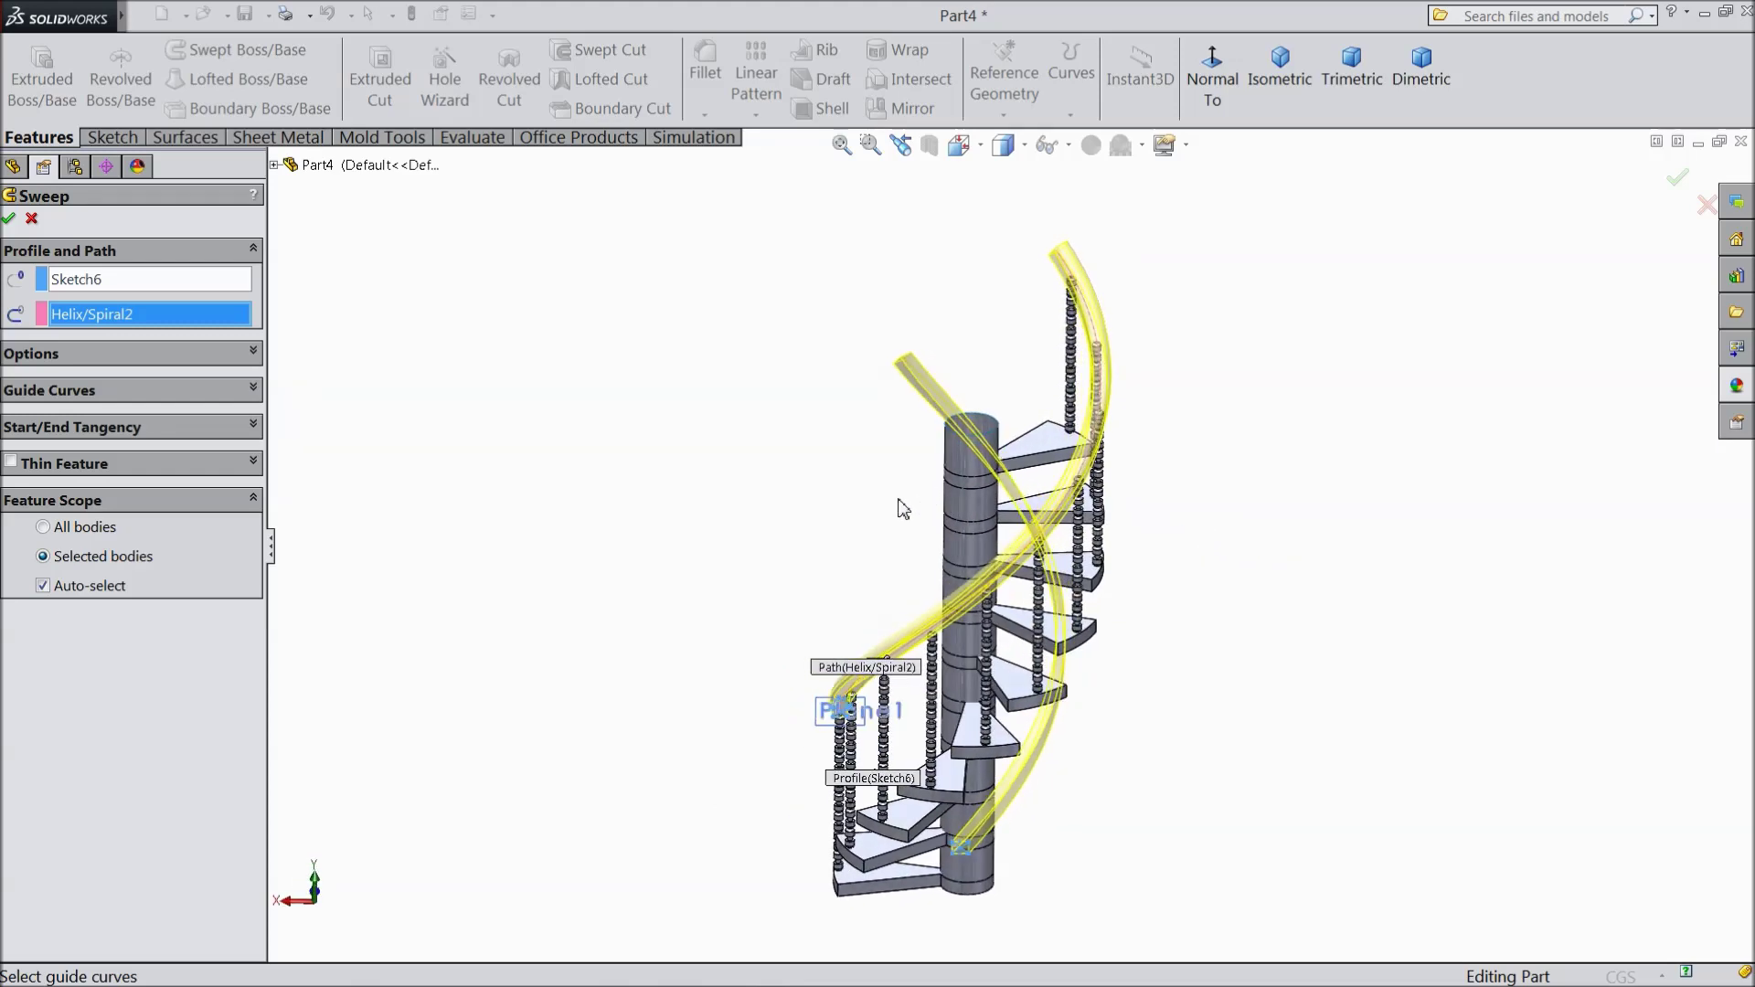
click(14, 220)
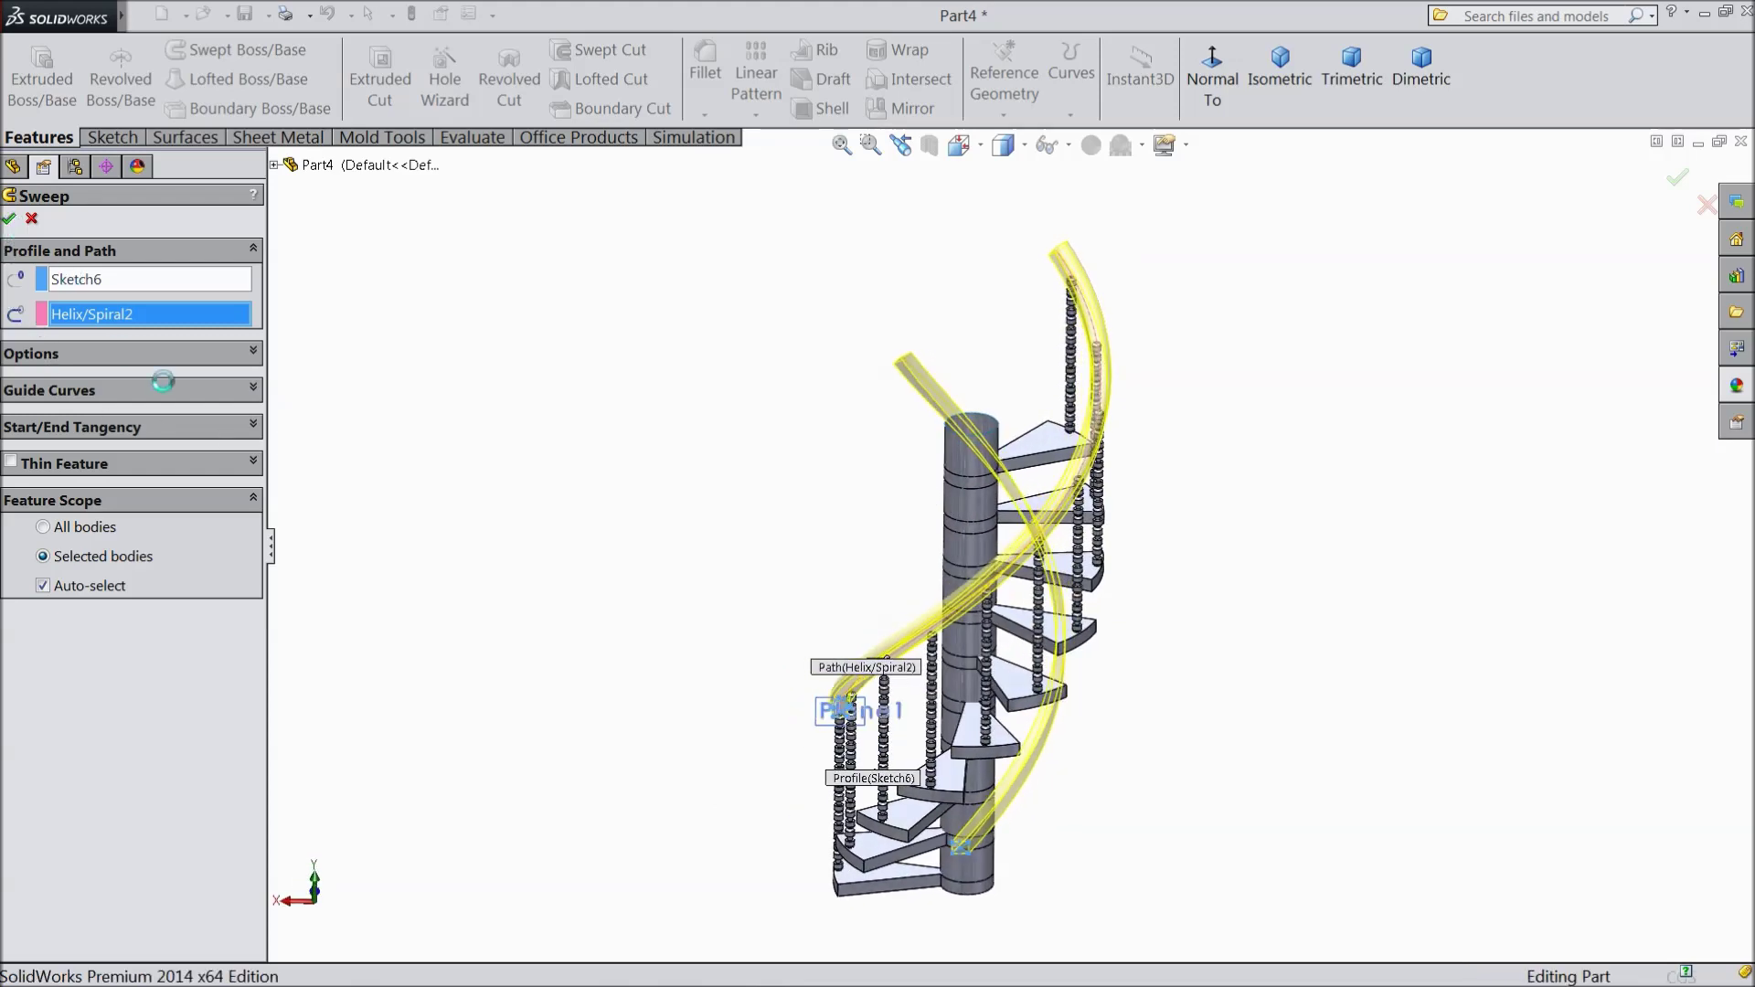
scroll(827, 759, down, 4)
scroll(828, 759, up, 2)
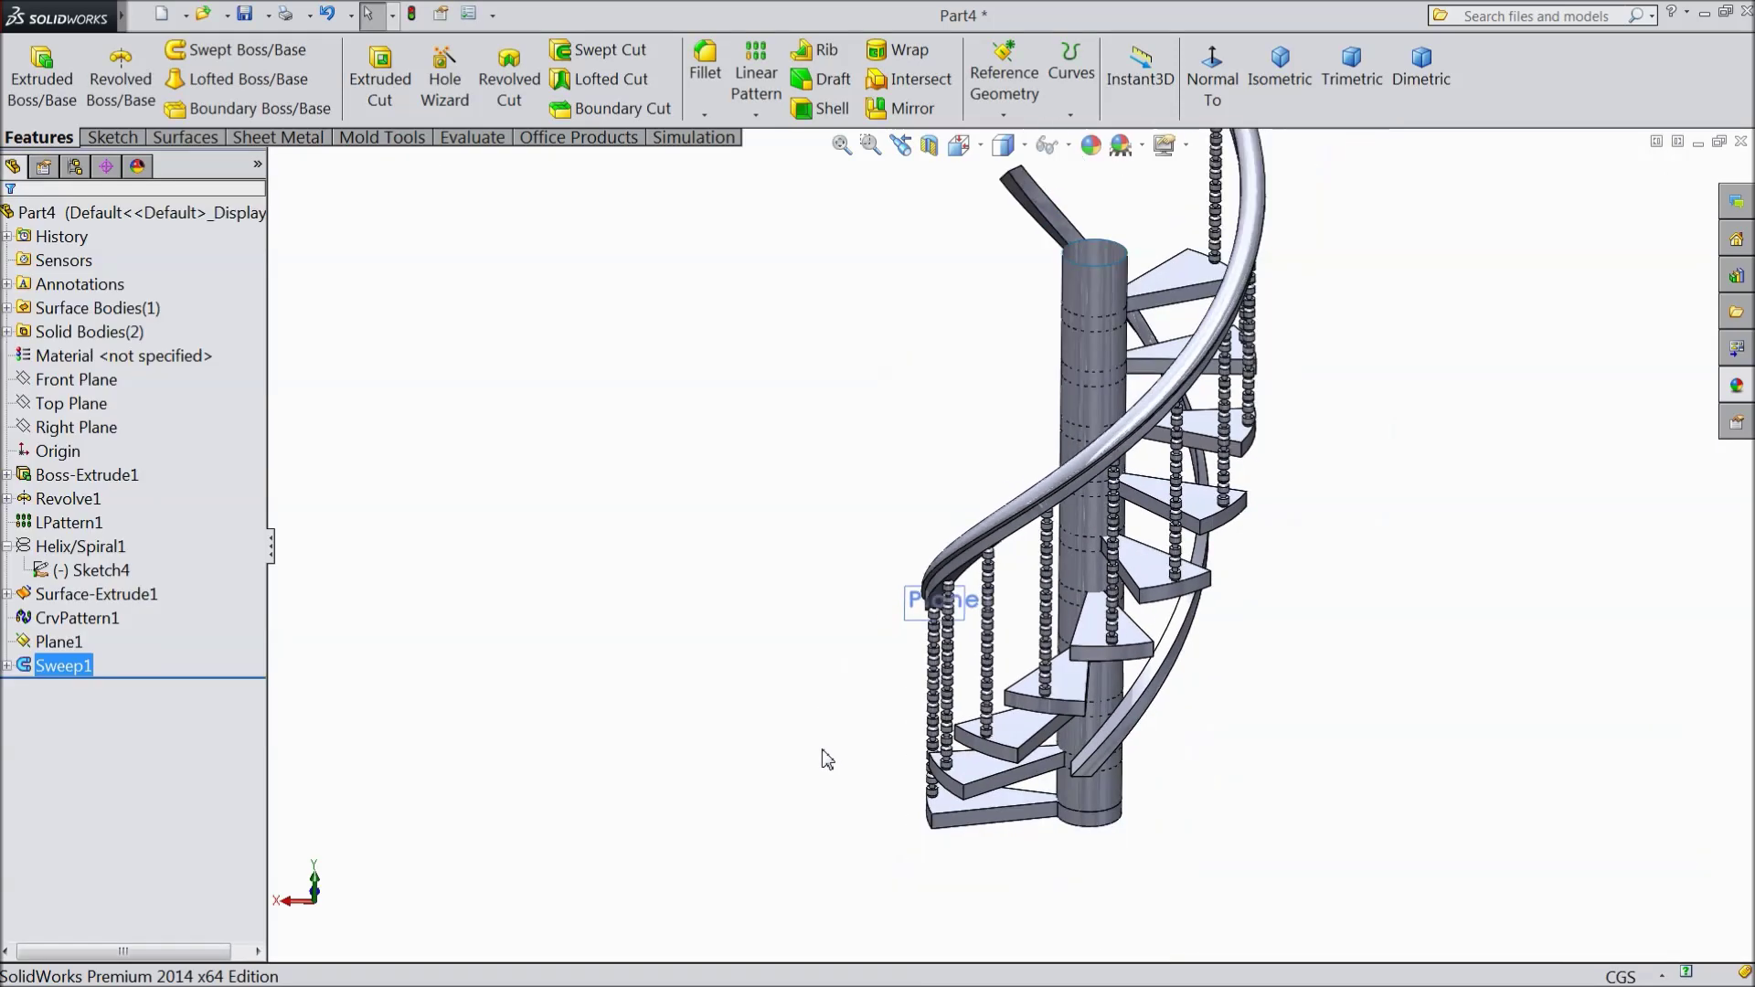
- Reopen Sweep1's profile sketch, Sketch6, for editing
click(1136, 723)
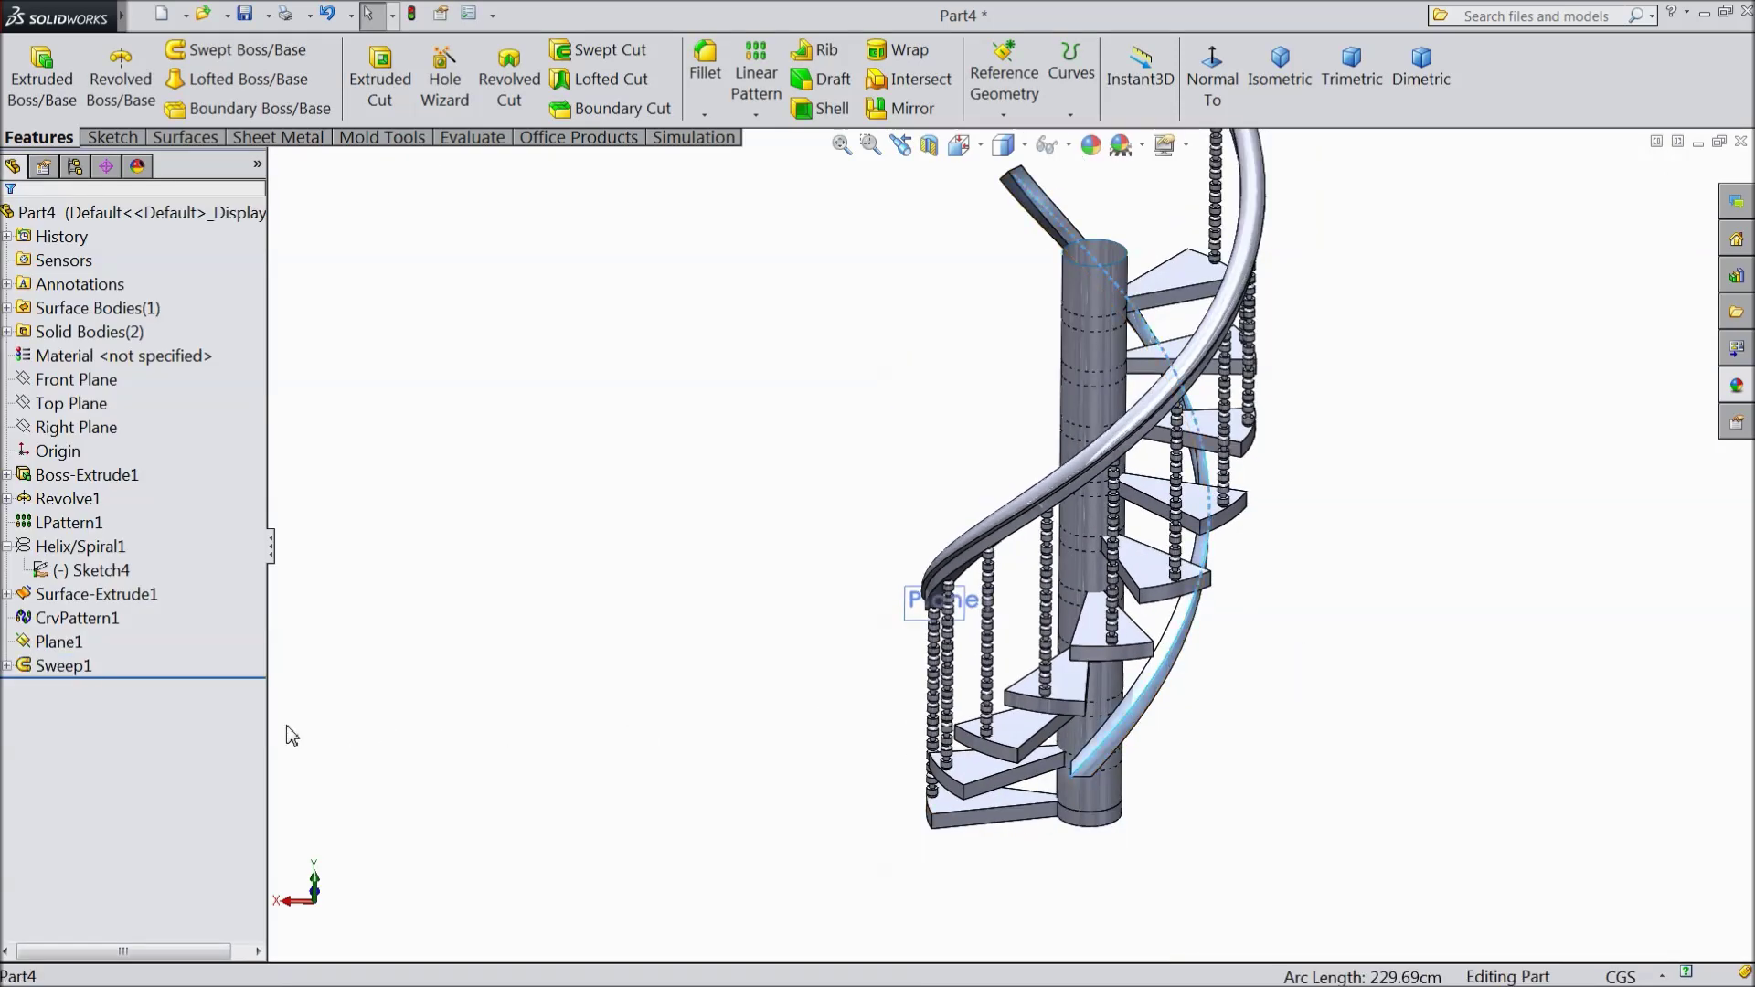
click(24, 666)
click(97, 689)
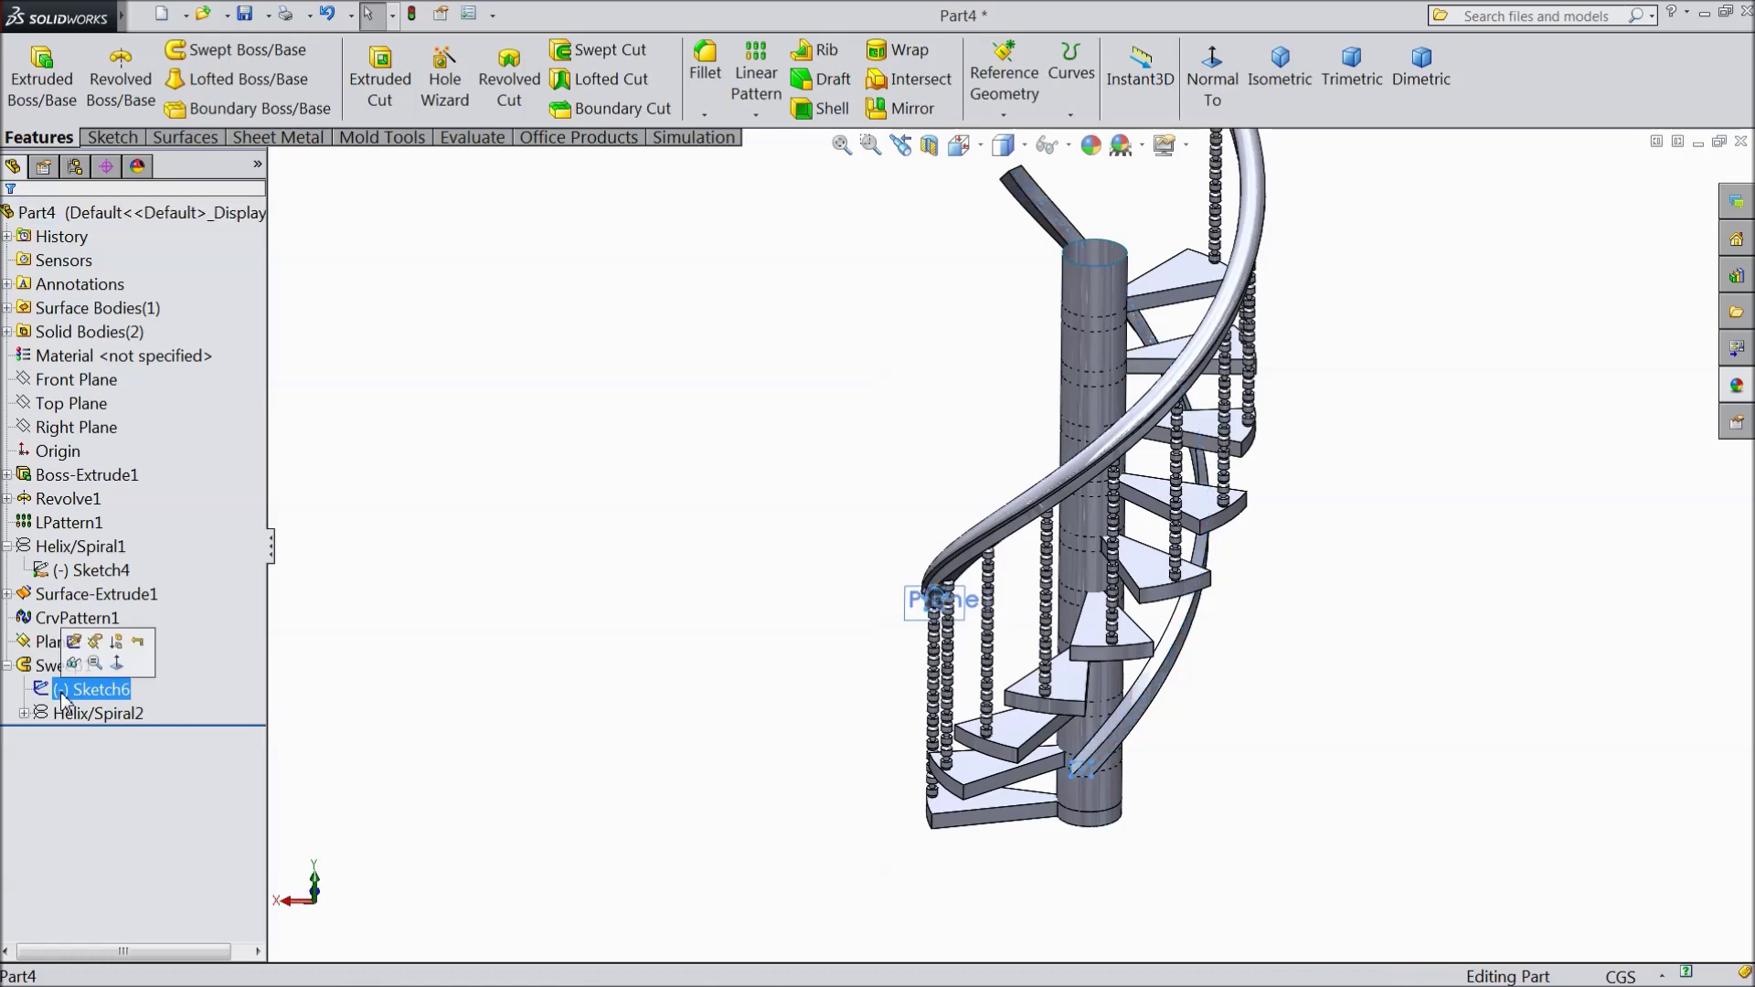
click(73, 644)
scroll(1129, 679, down, 5)
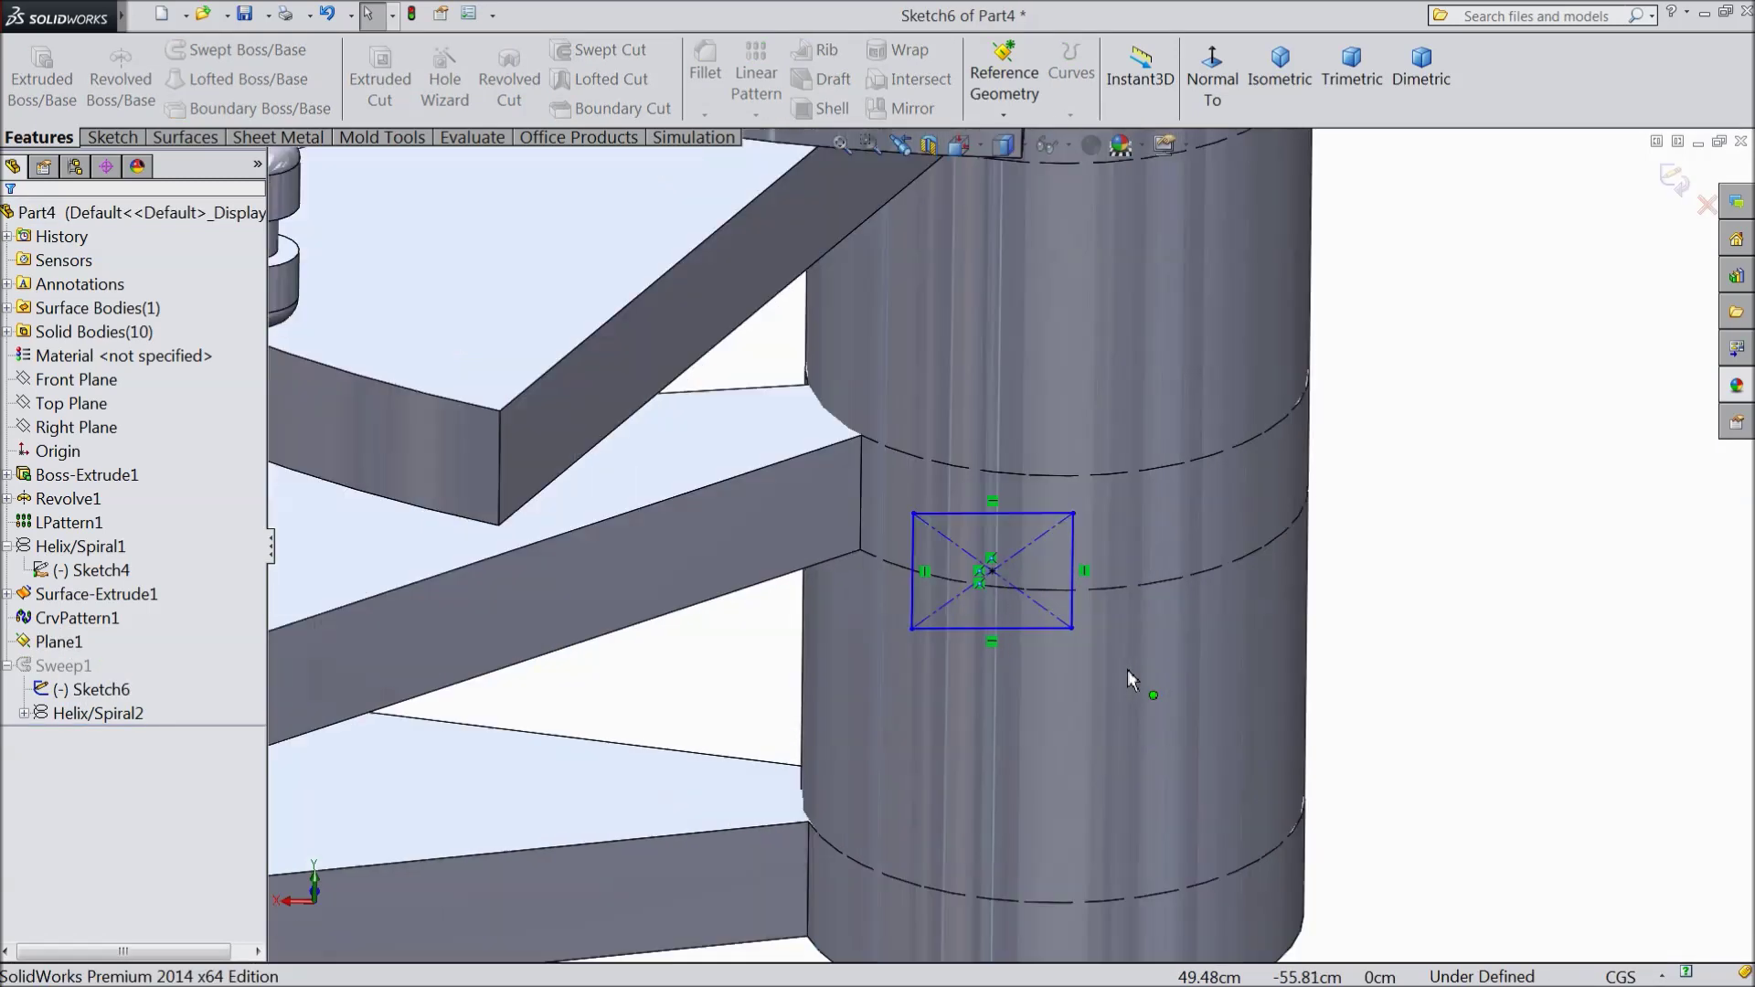
- Select the rectangle's lines, exit Sketch6 to rebuild the sweep, and orbit toward the lower end
drag(851, 677, 851, 676)
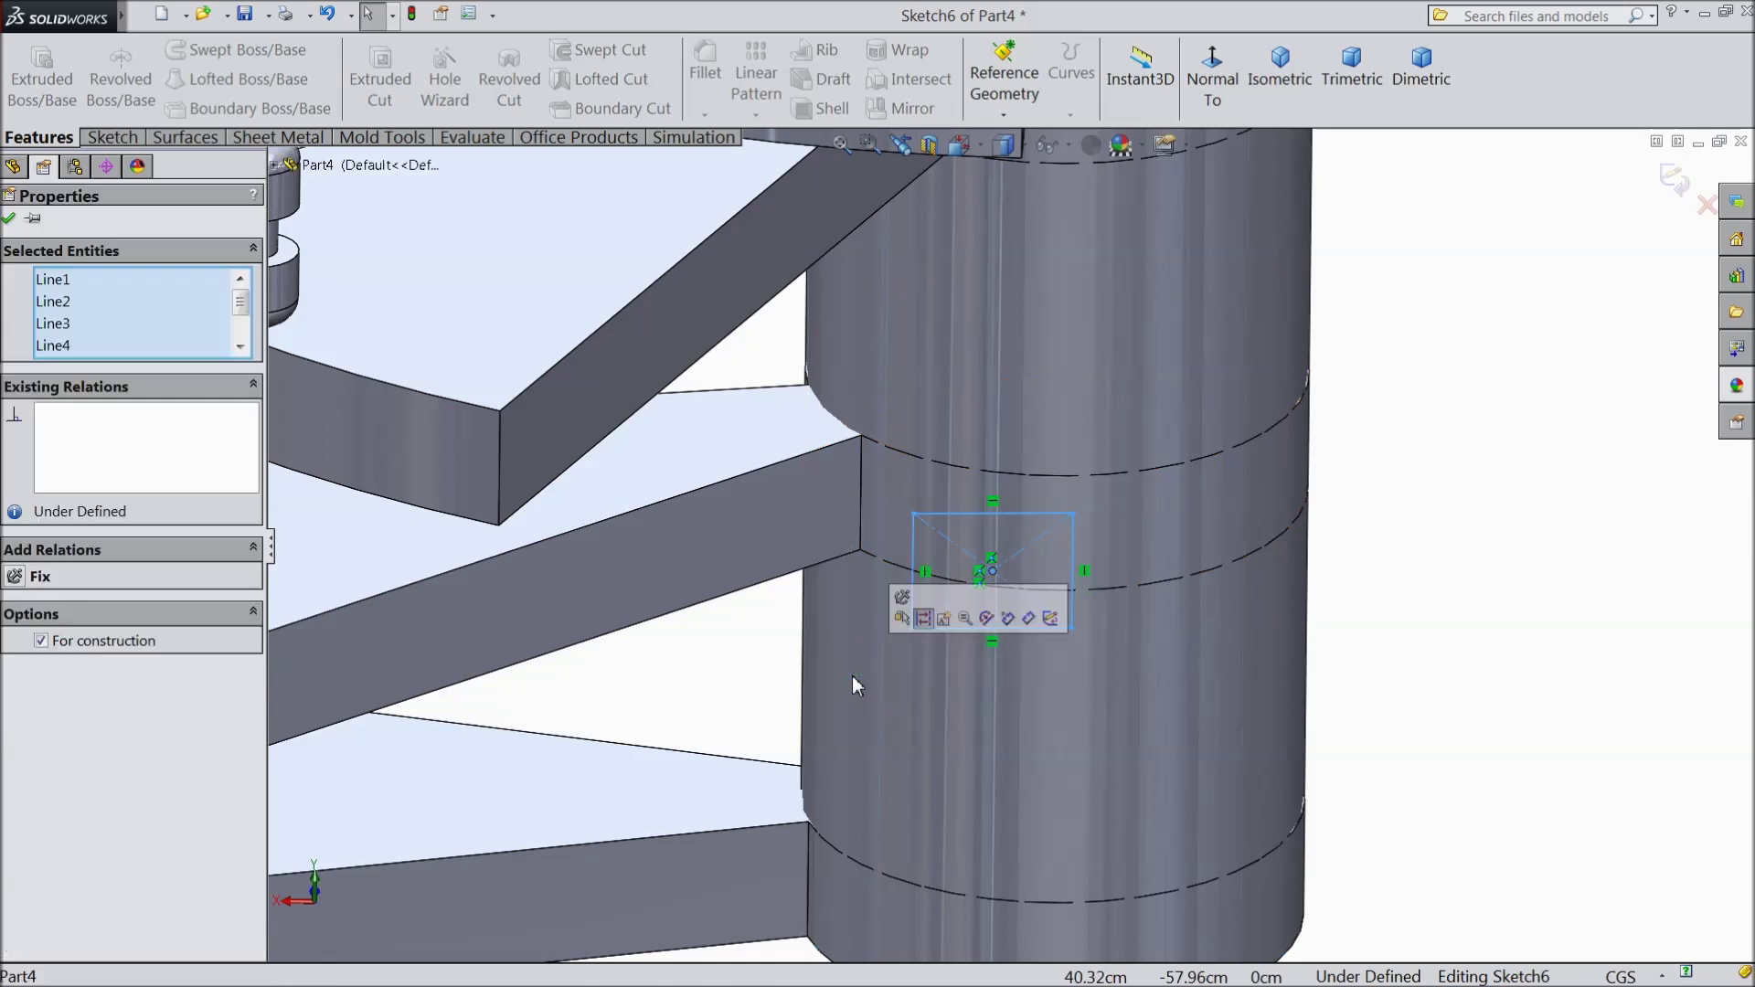
click(958, 613)
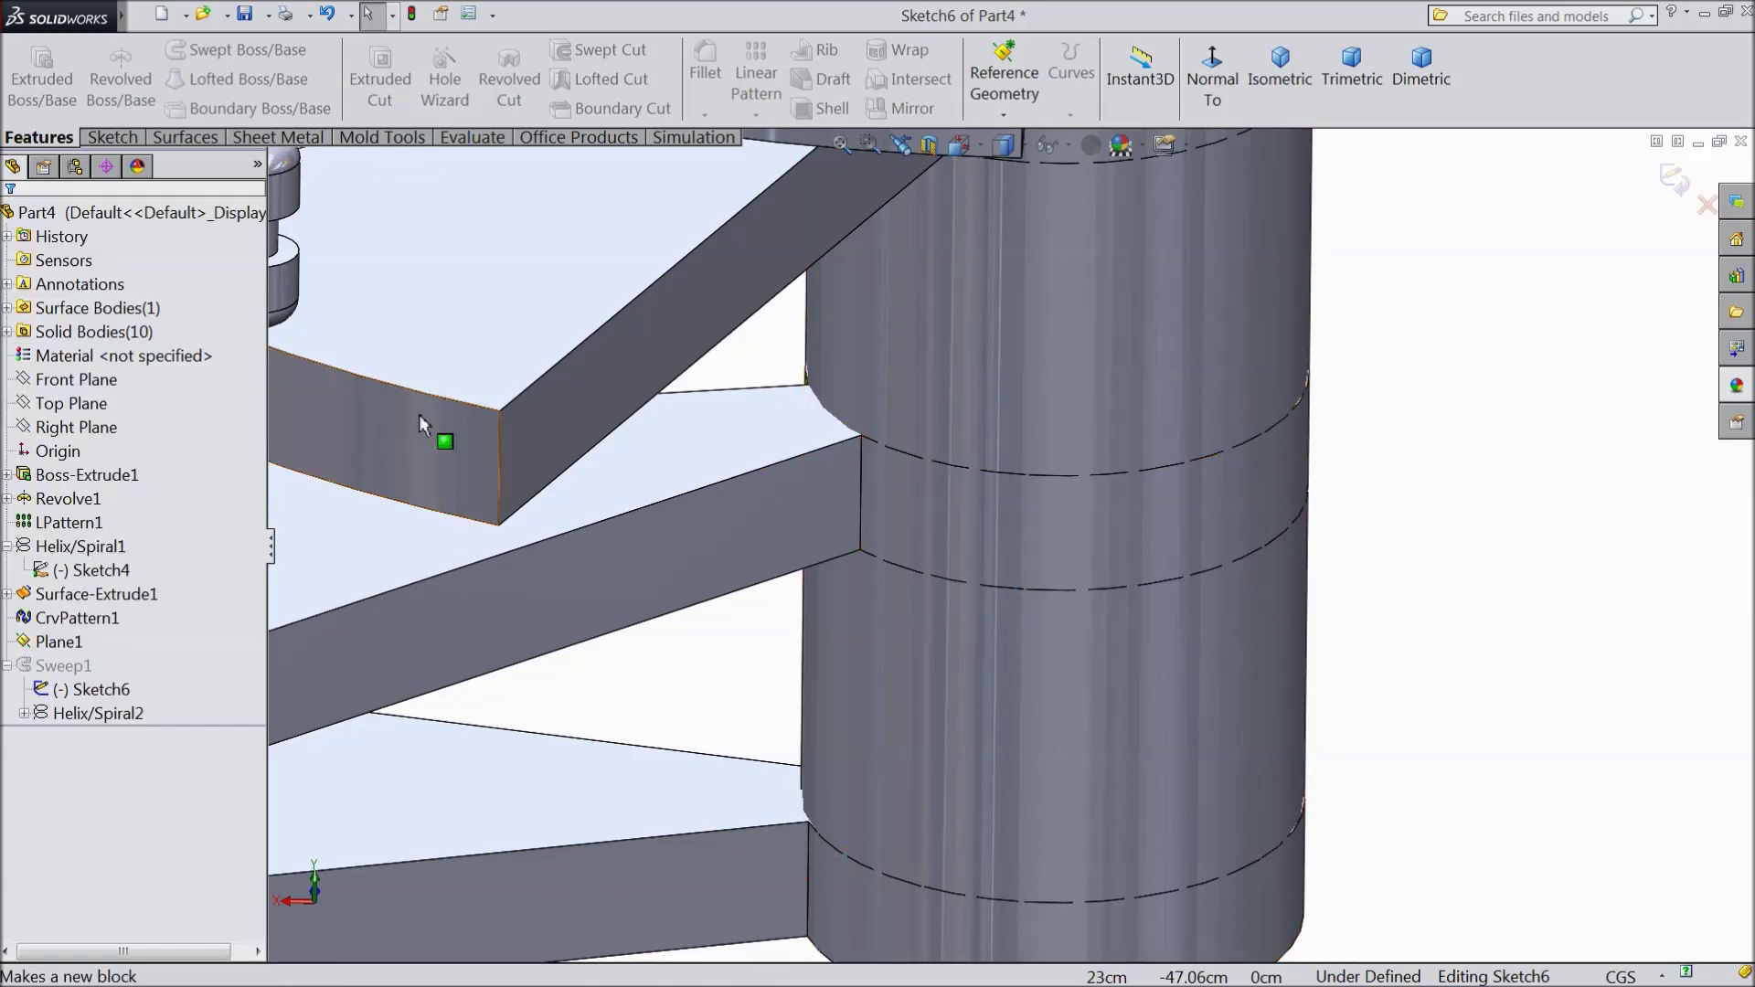
click(1671, 183)
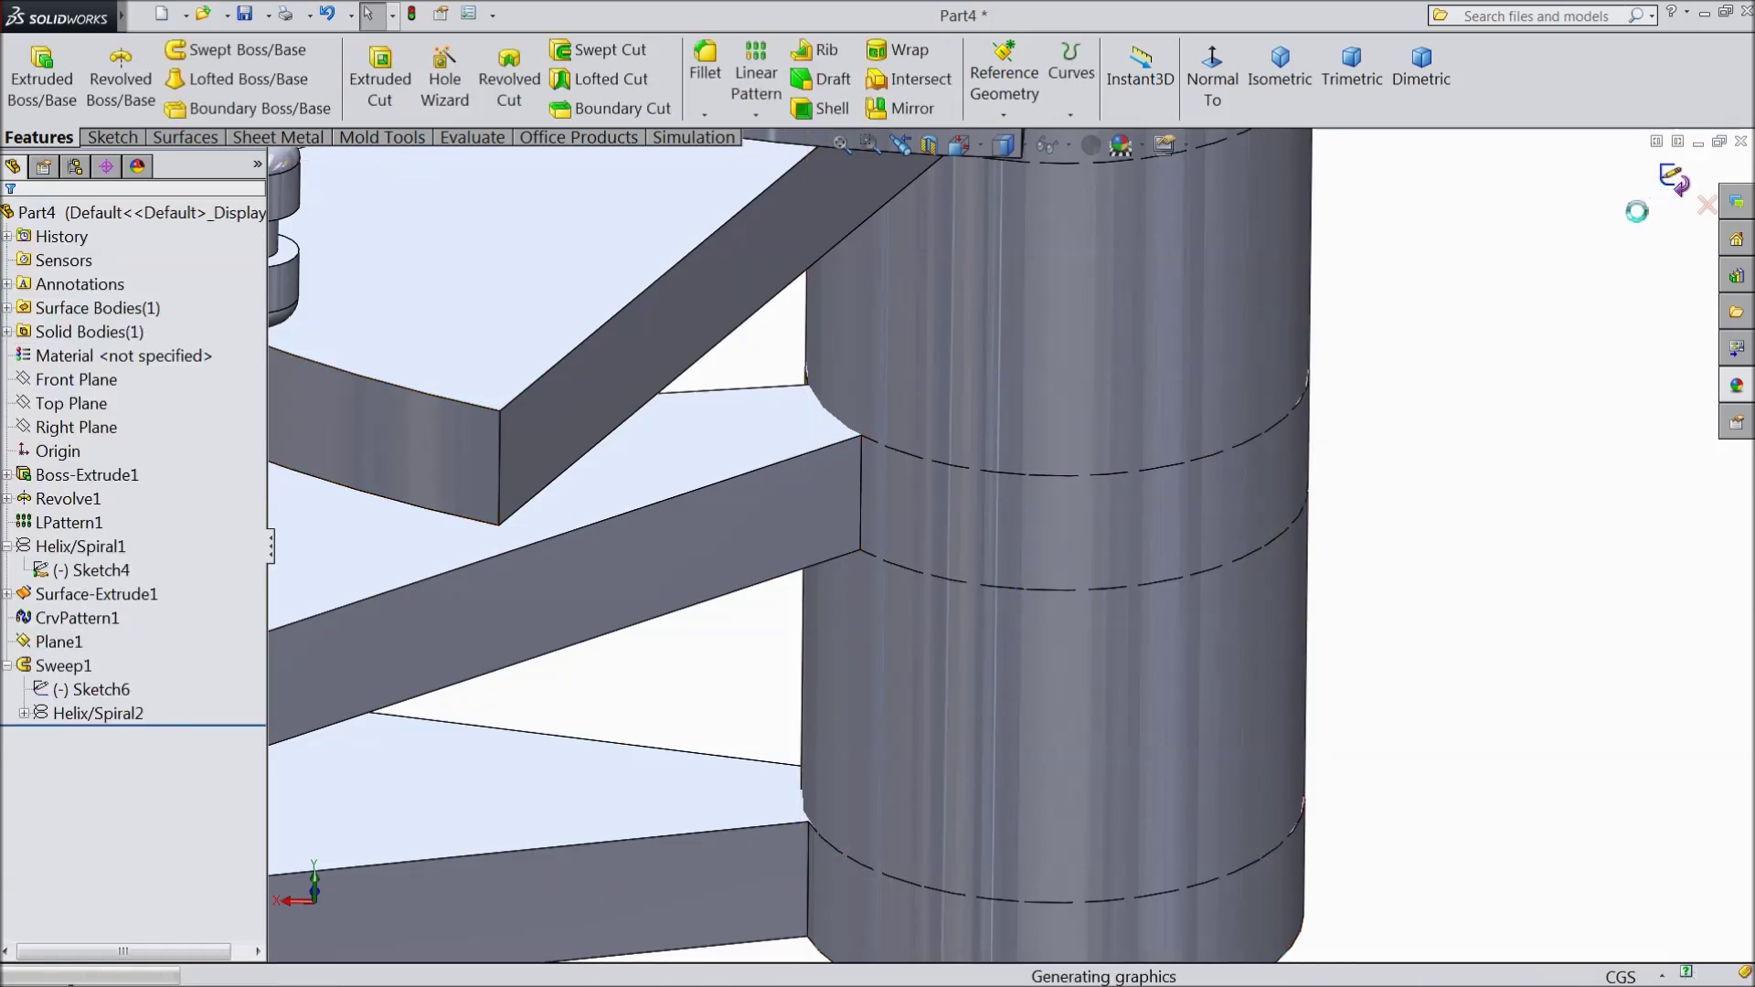
scroll(1152, 433, up, 3)
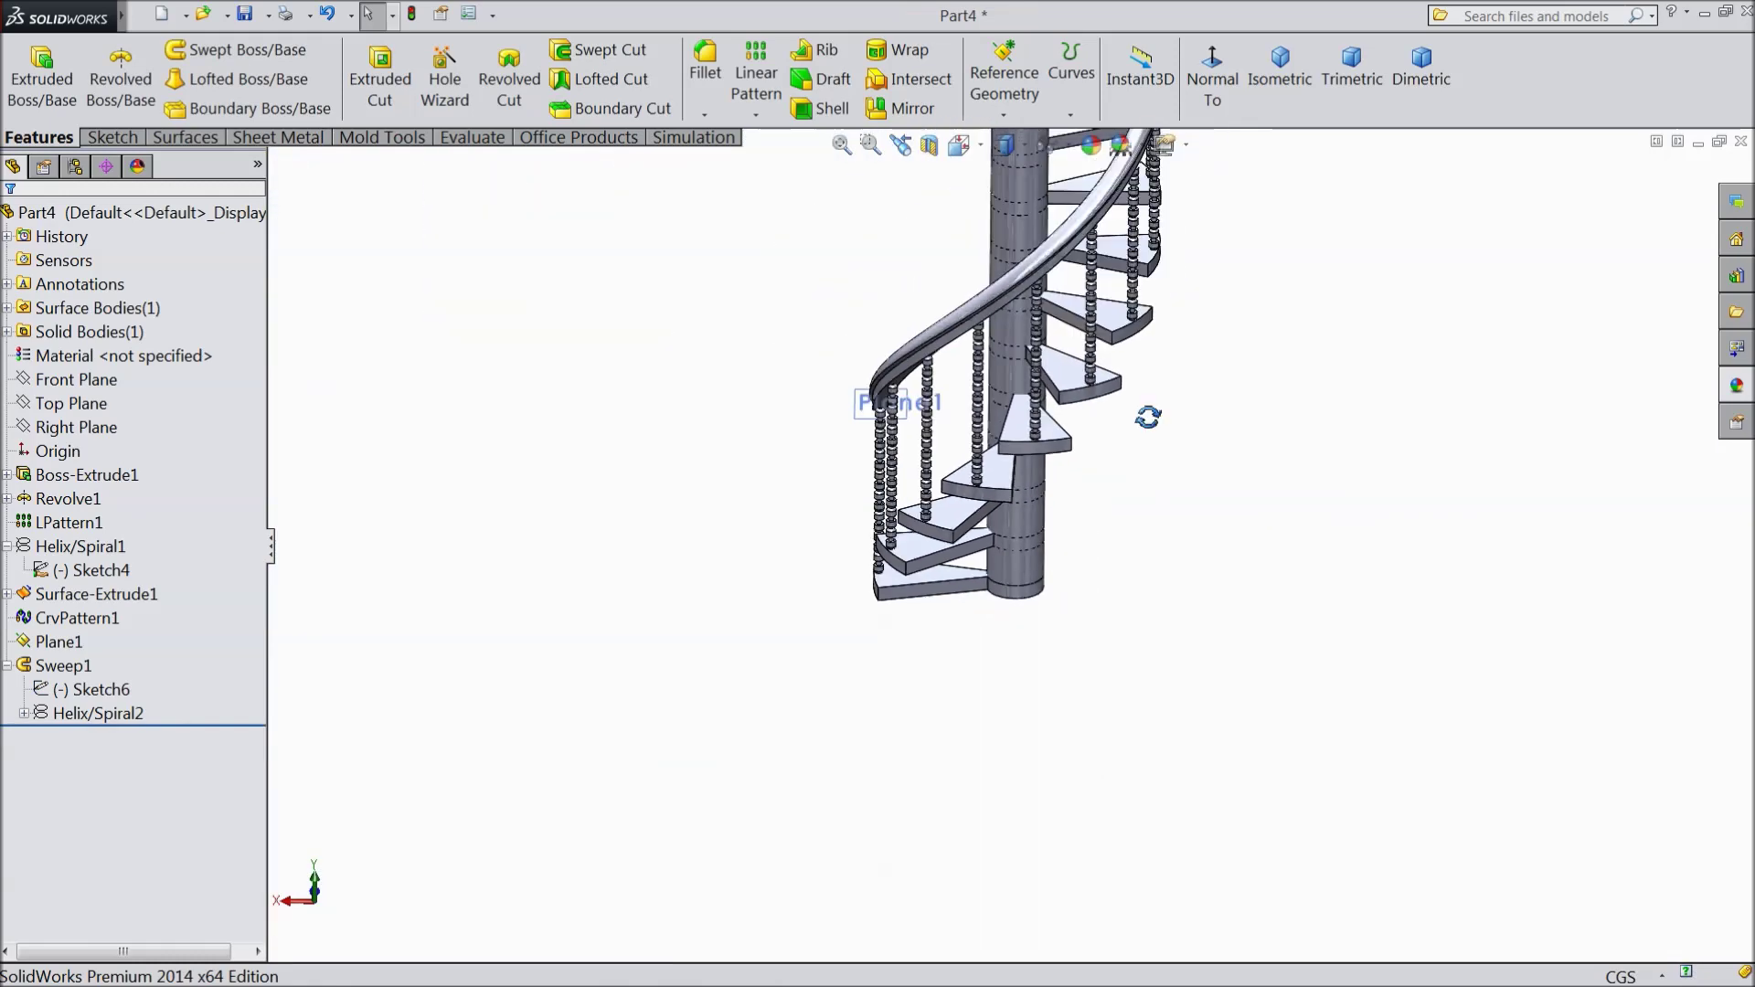
middle_drag(1148, 417, 1180, 466)
scroll(905, 453, down, 6)
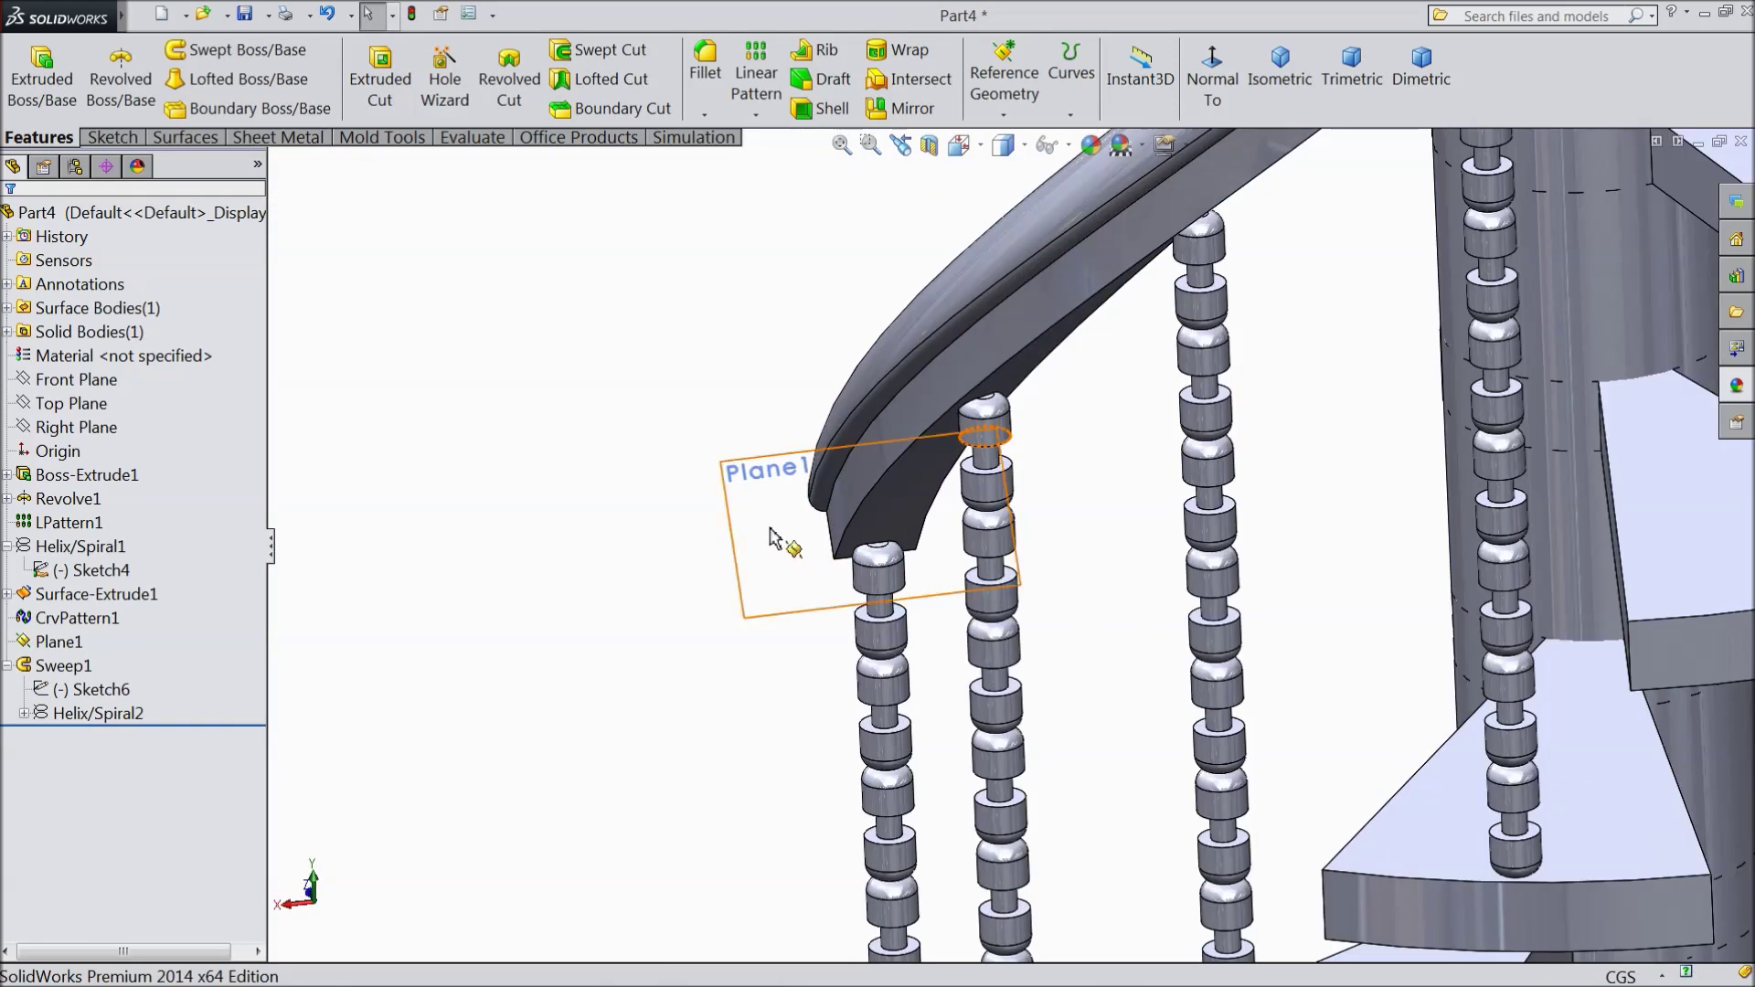
- Hide Plane1 and view the handrail end face head-on
click(756, 482)
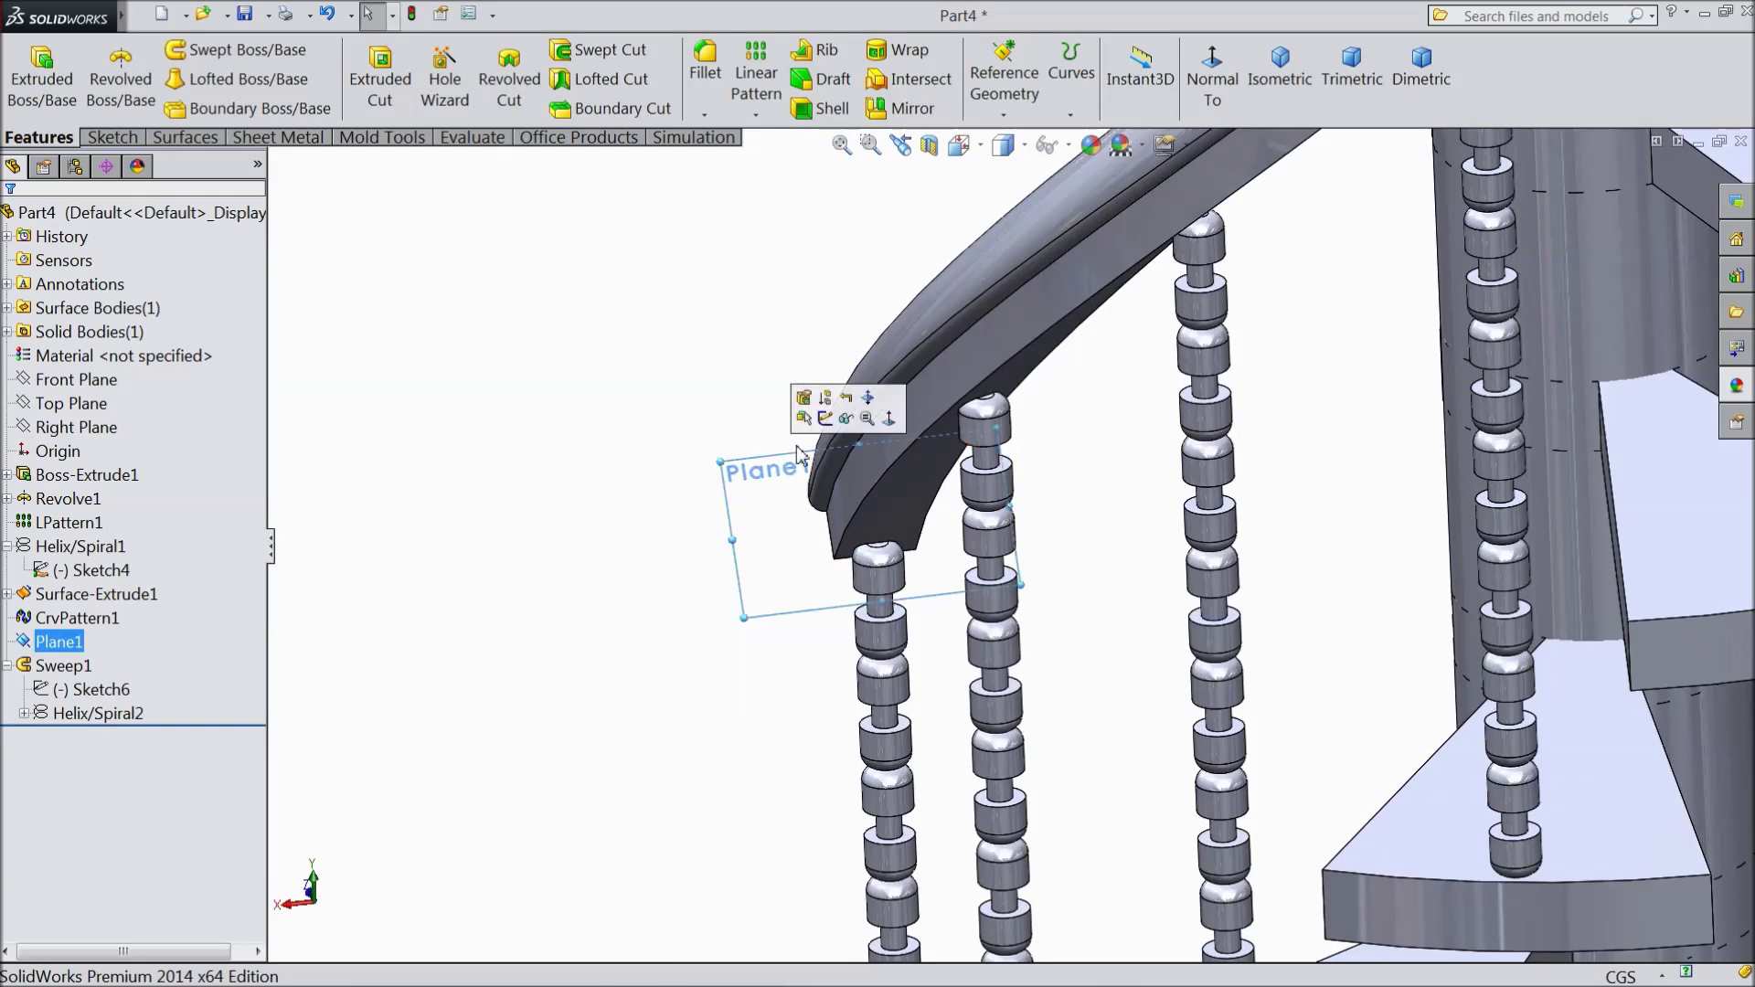
click(843, 430)
click(1213, 78)
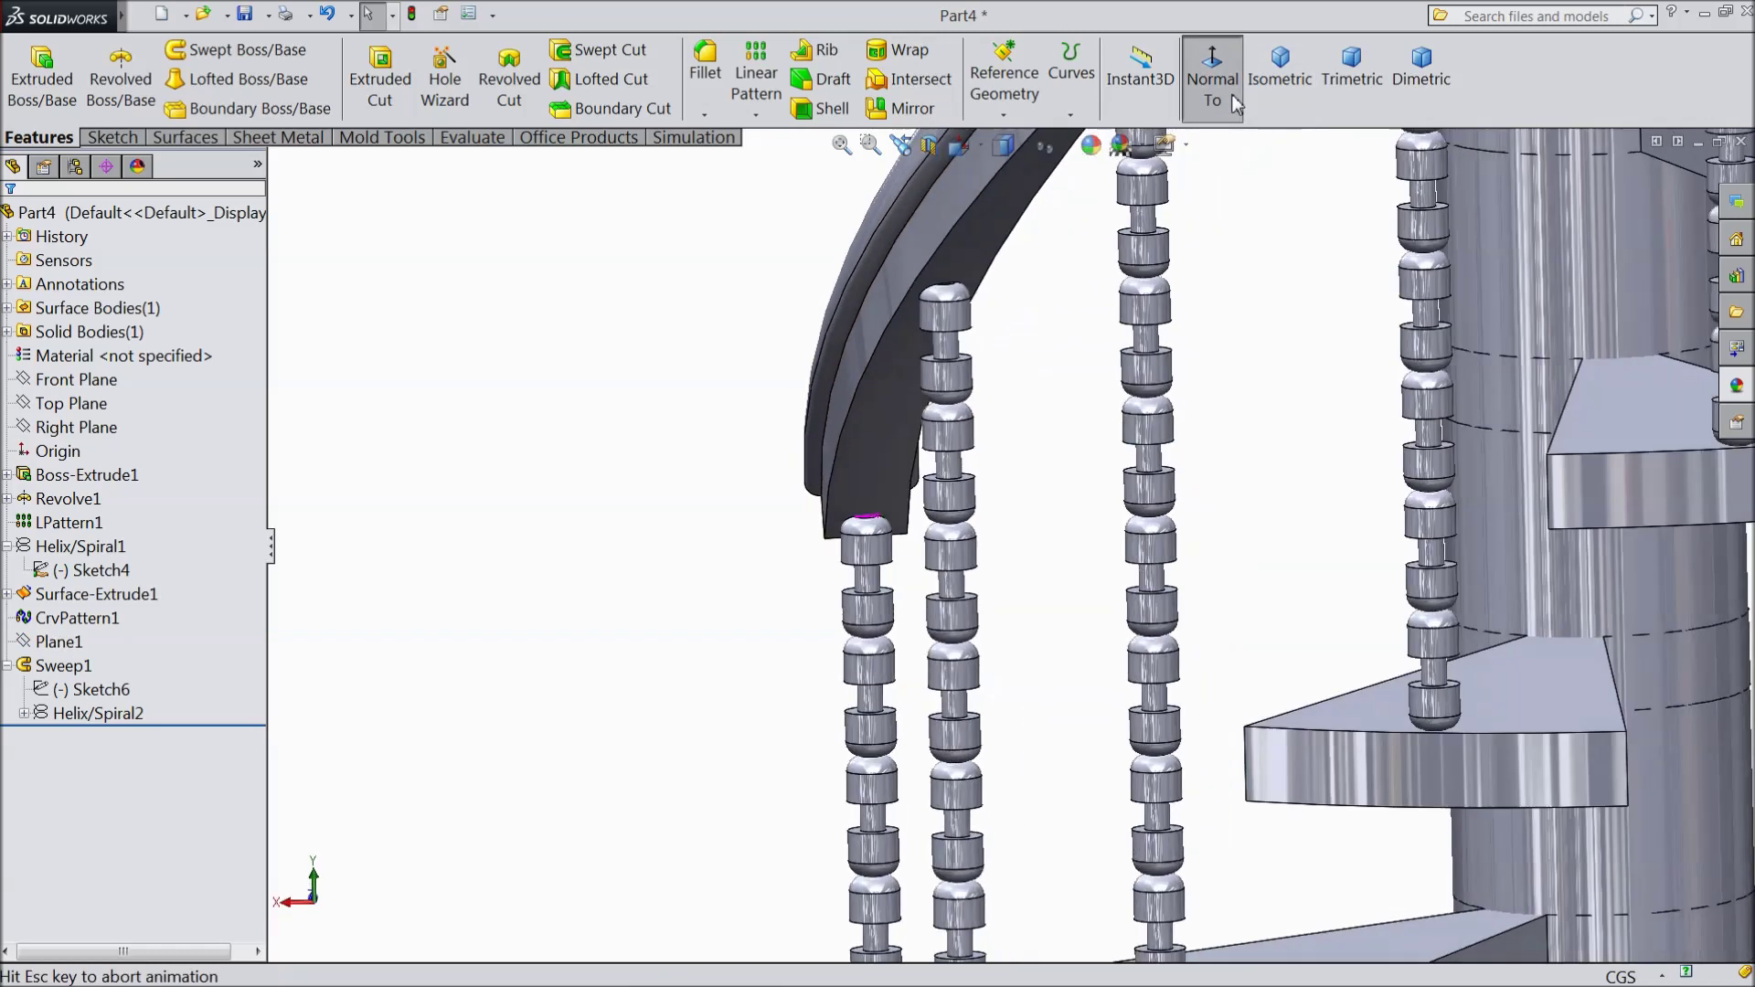
scroll(741, 426, down, 3)
scroll(741, 432, down, 3)
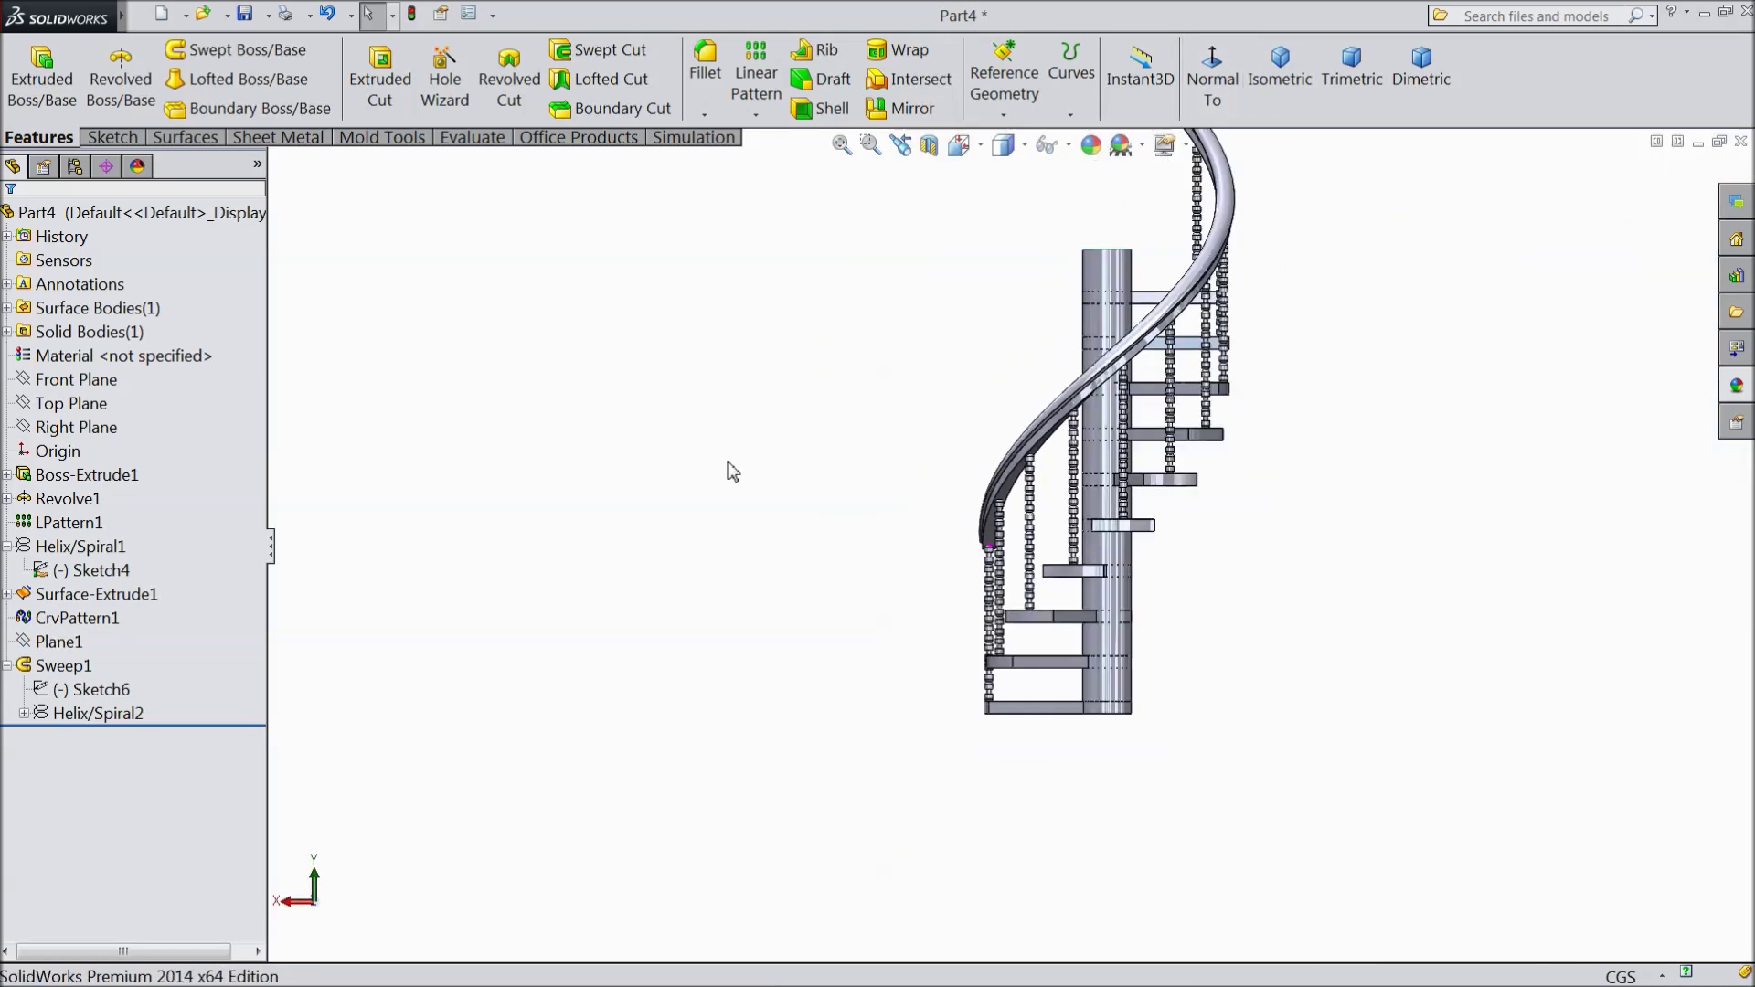
- Orbit around the staircase to inspect it from several angles, then select the part
mouse_move(741, 467)
middle_down()
mouse_move(947, 404)
mouse_move(1055, 550)
mouse_move(1084, 542)
middle_up()
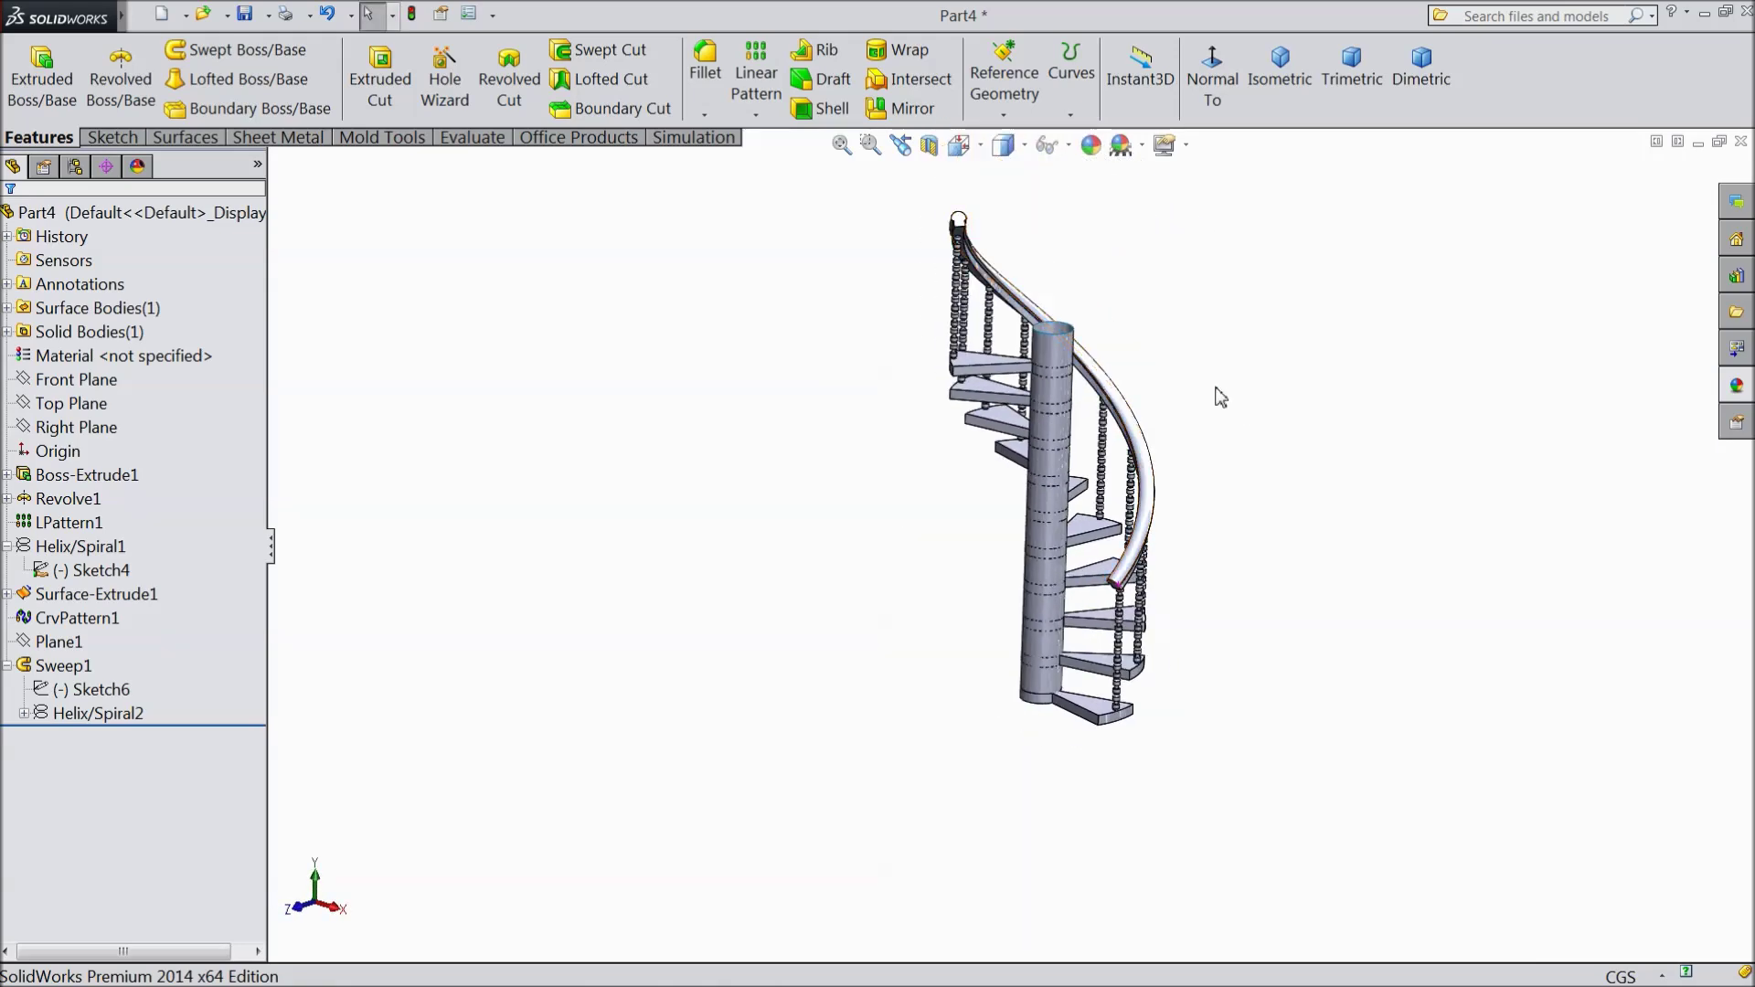
scroll(1206, 425, up, 3)
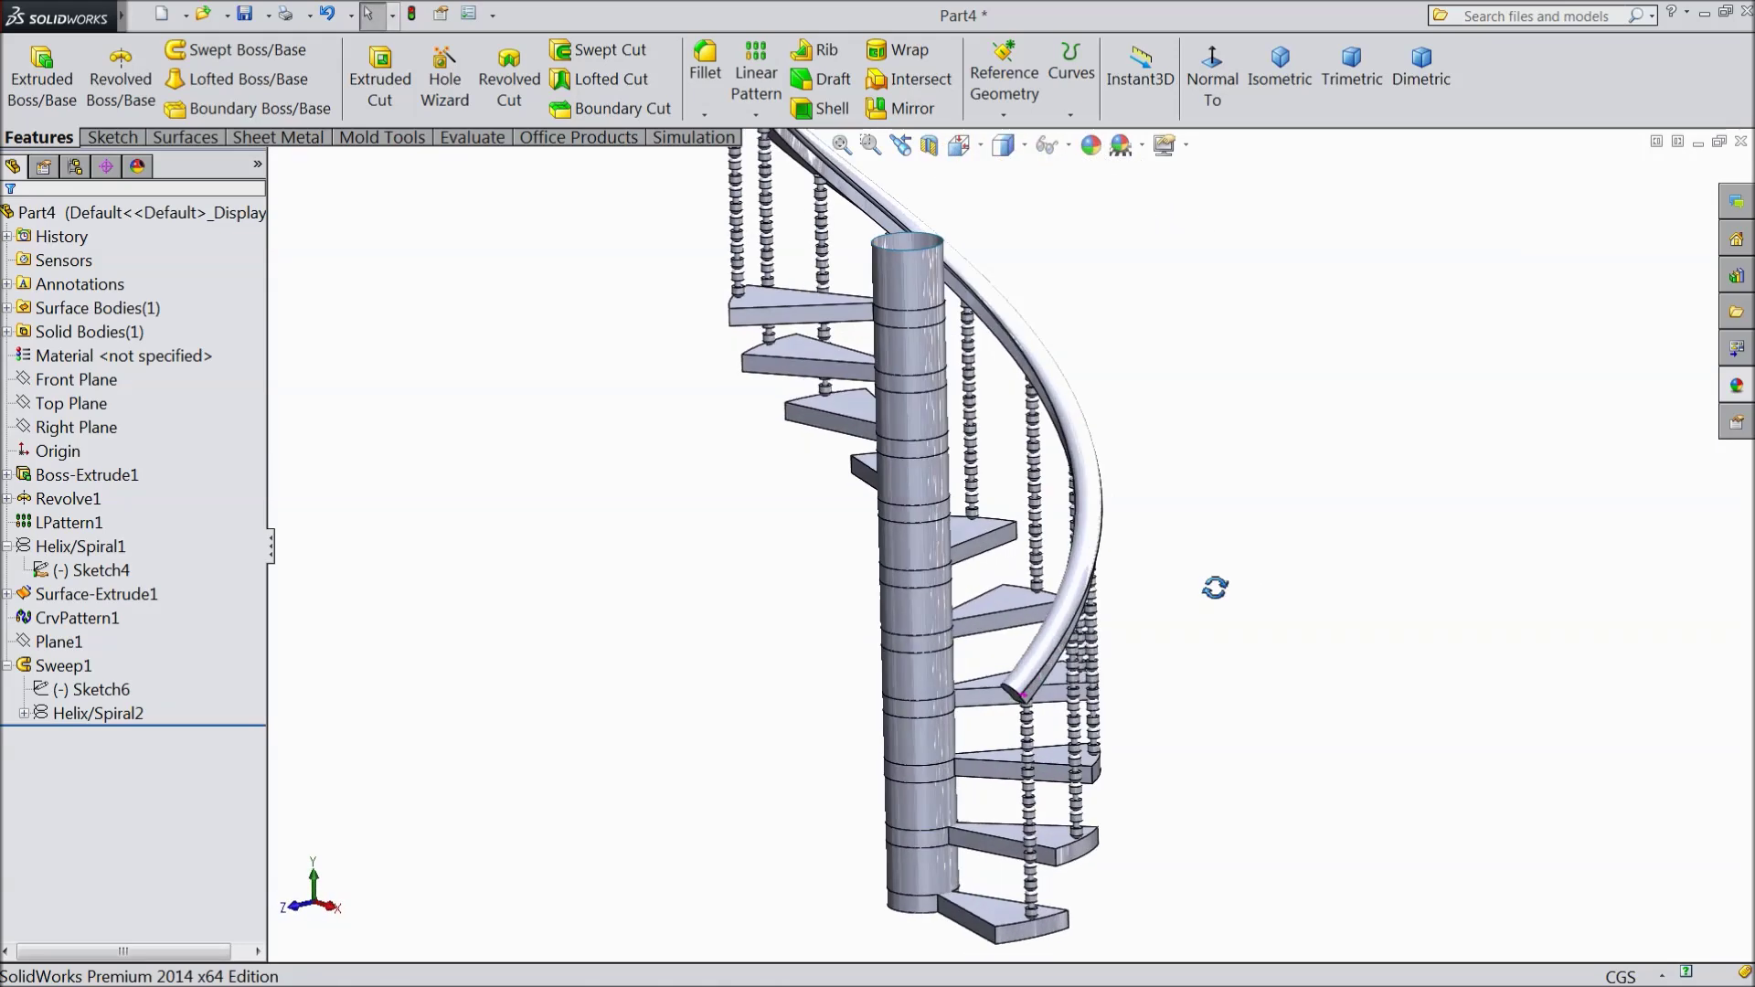
mouse_move(1226, 568)
middle_down()
mouse_move(1016, 598)
mouse_move(1195, 589)
middle_up()
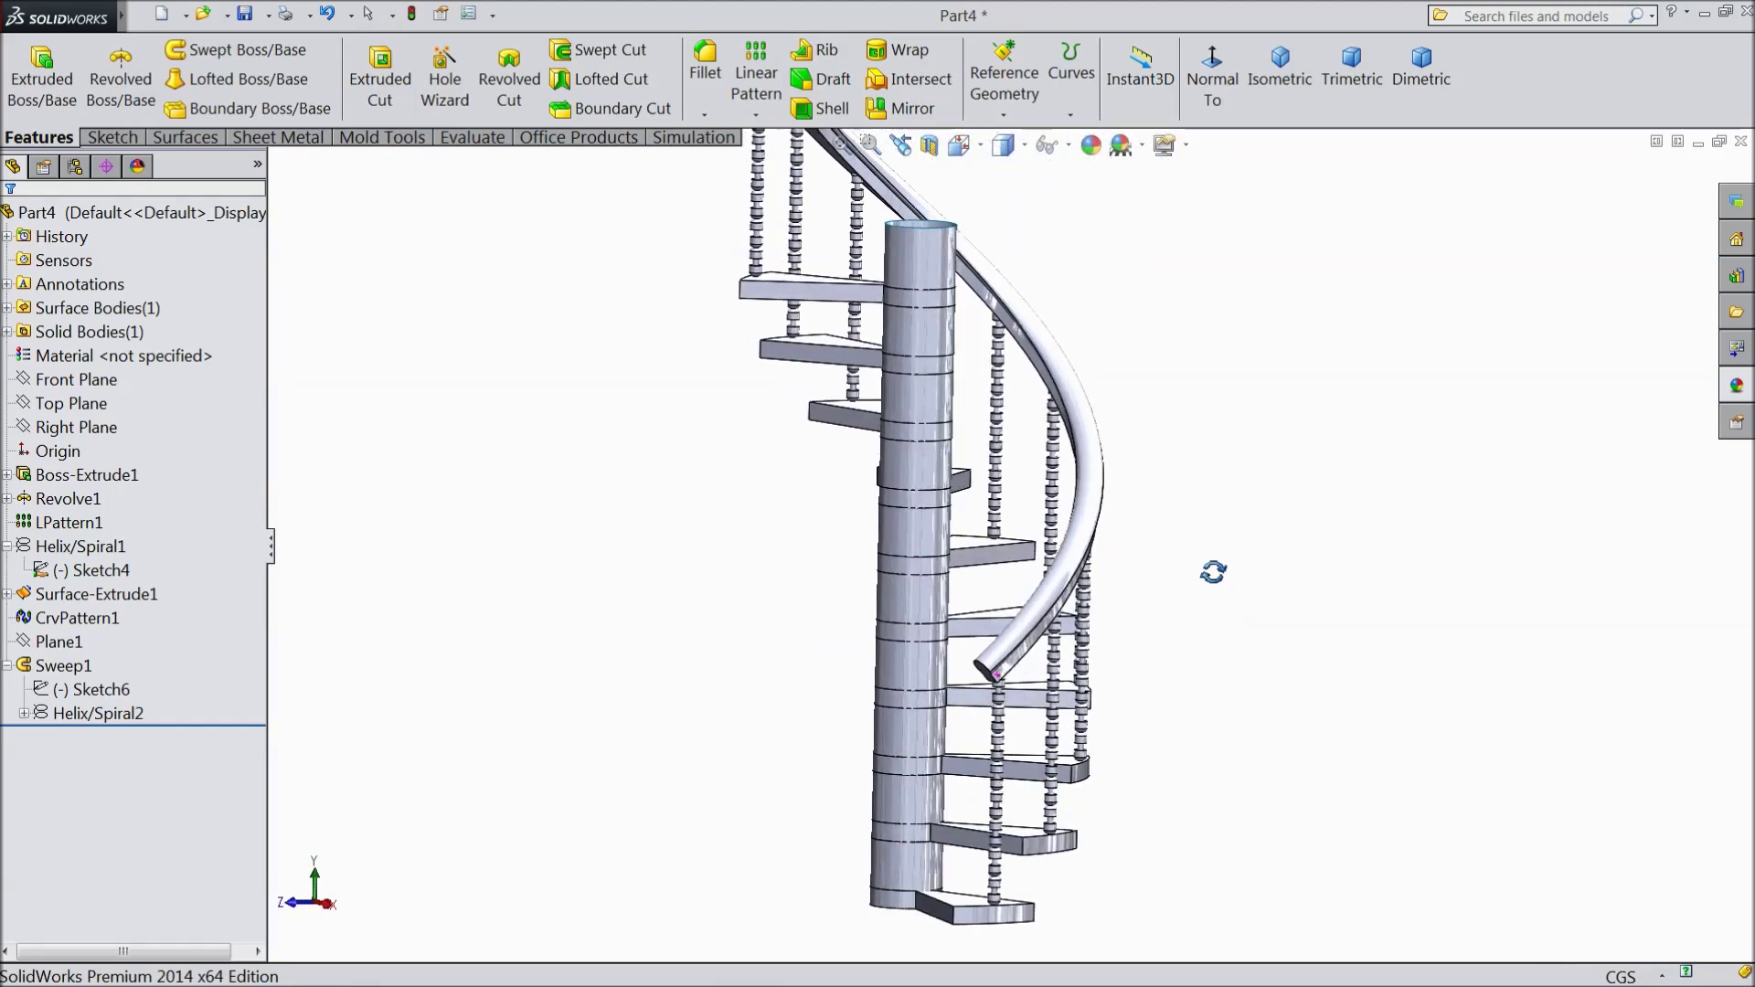
mouse_move(1196, 588)
middle_down()
mouse_move(1234, 412)
mouse_move(1075, 552)
mouse_move(1223, 554)
mouse_move(1203, 562)
middle_up()
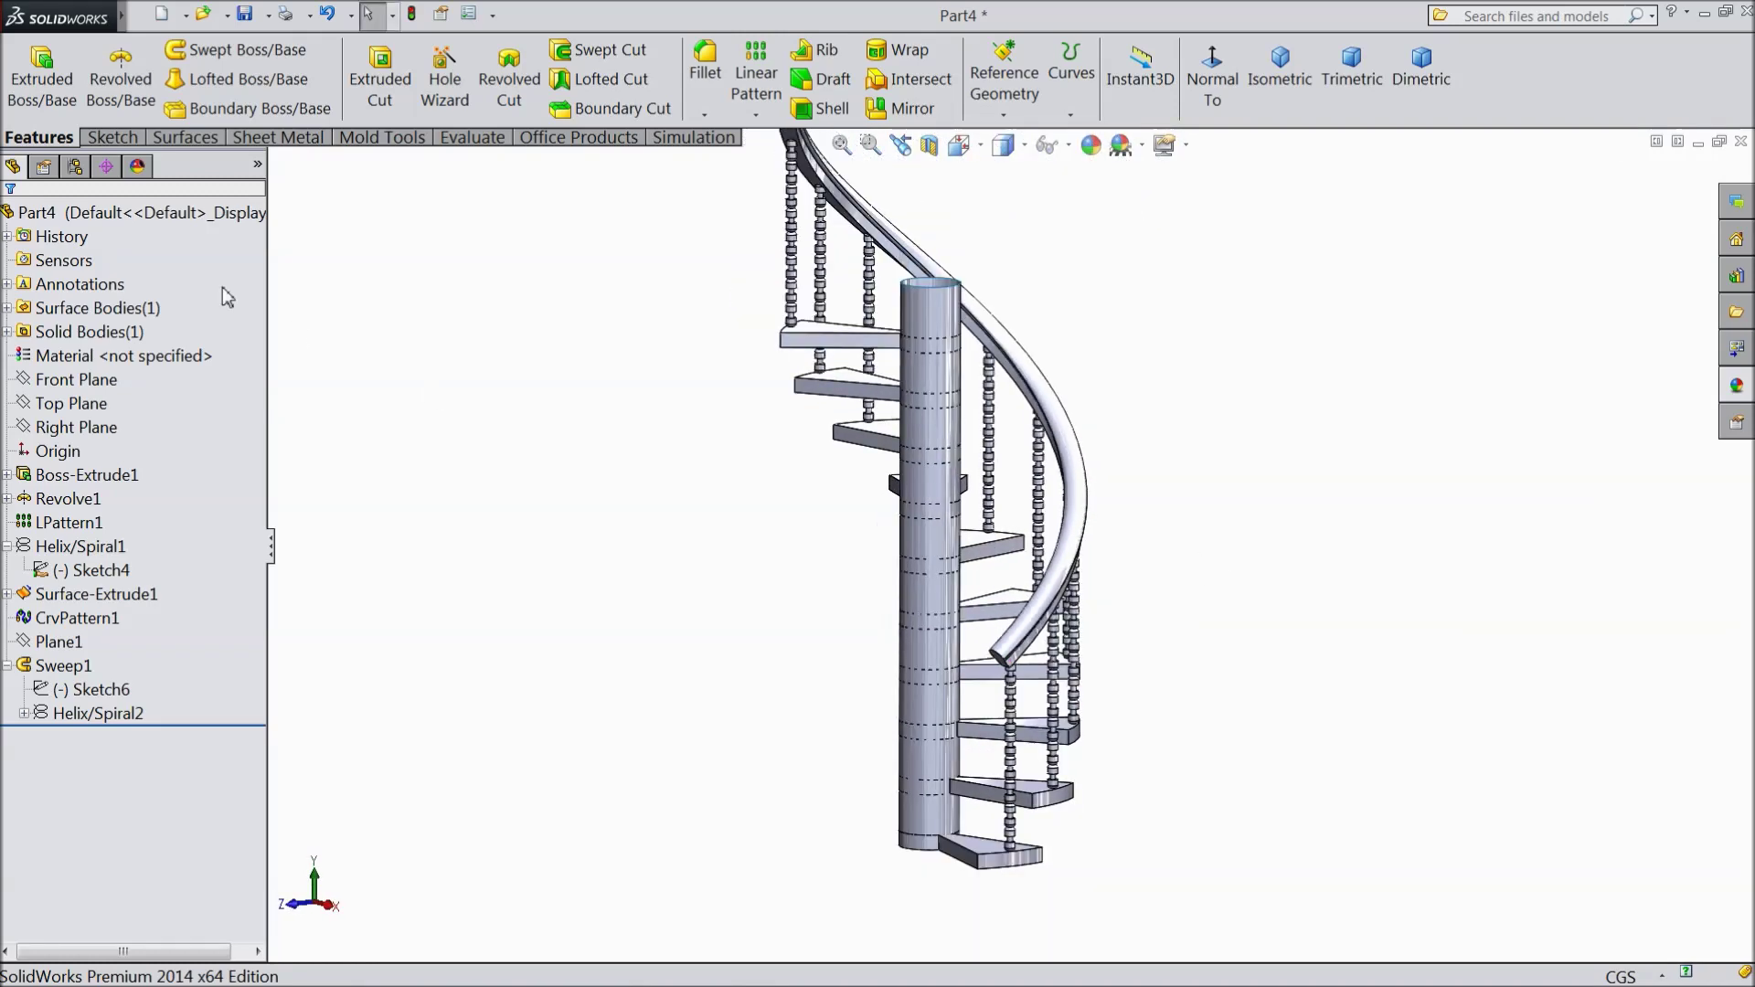
click(138, 213)
- Apply polished rosewood from Organic > Wood to the staircase, then switch to lighter polished teak
click(1736, 406)
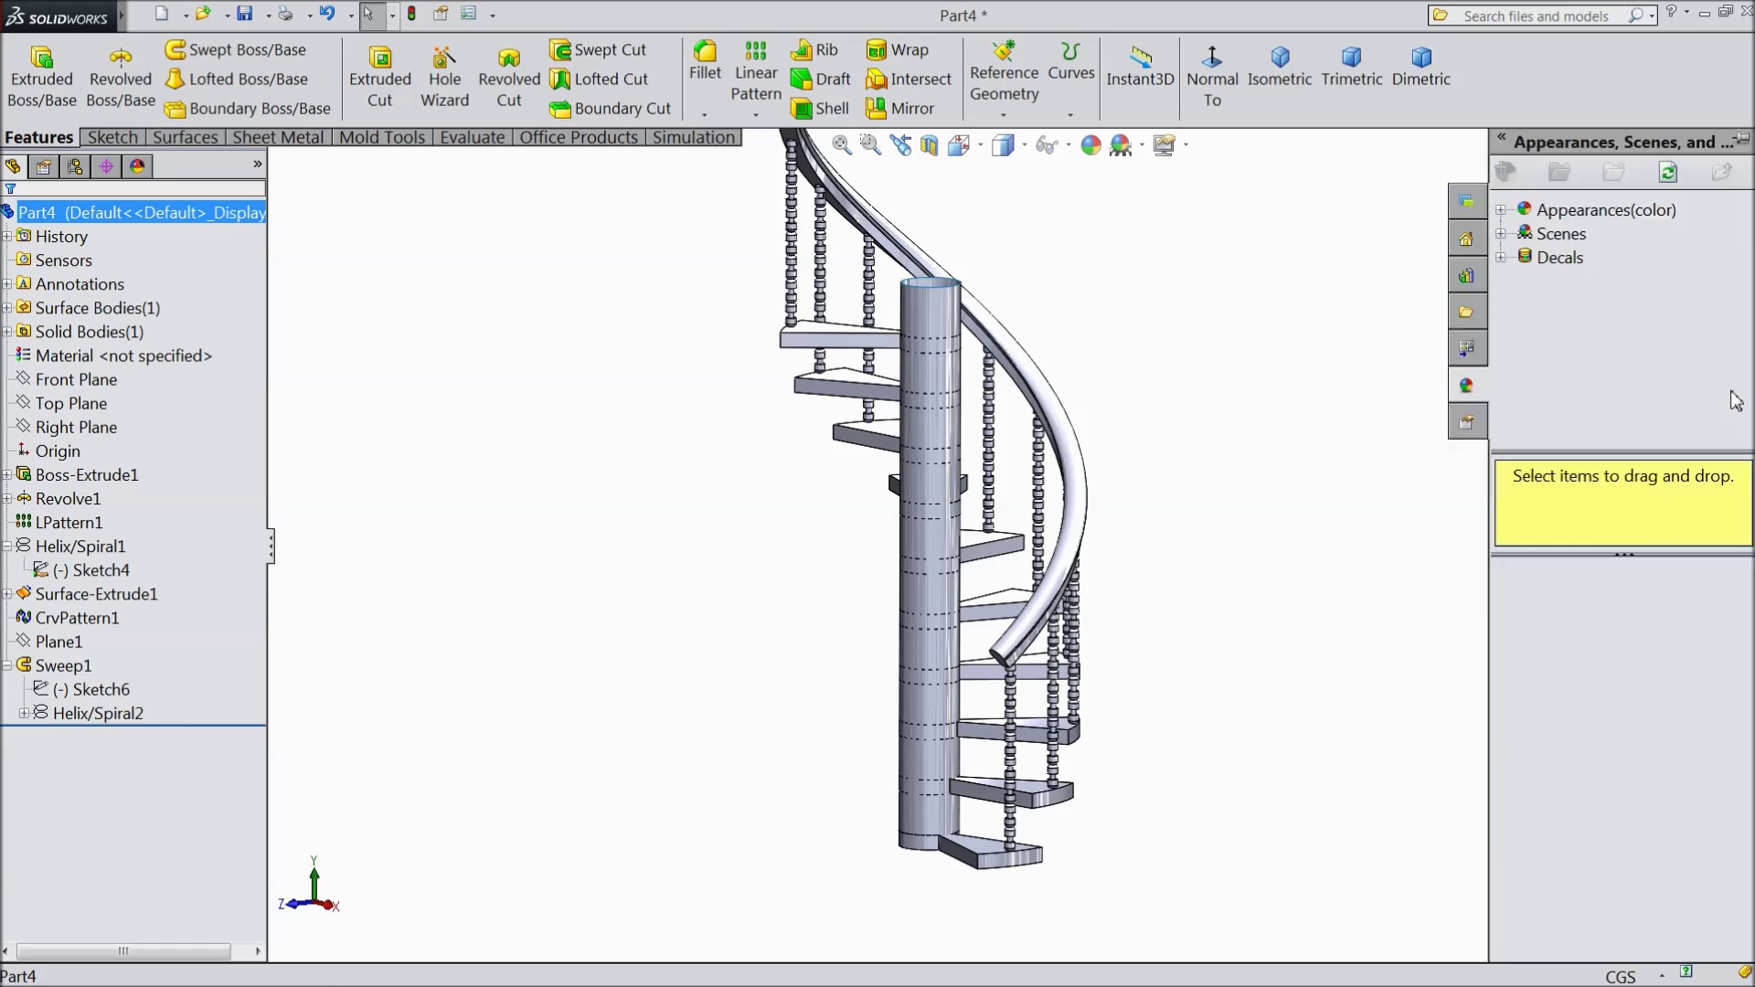
click(1505, 213)
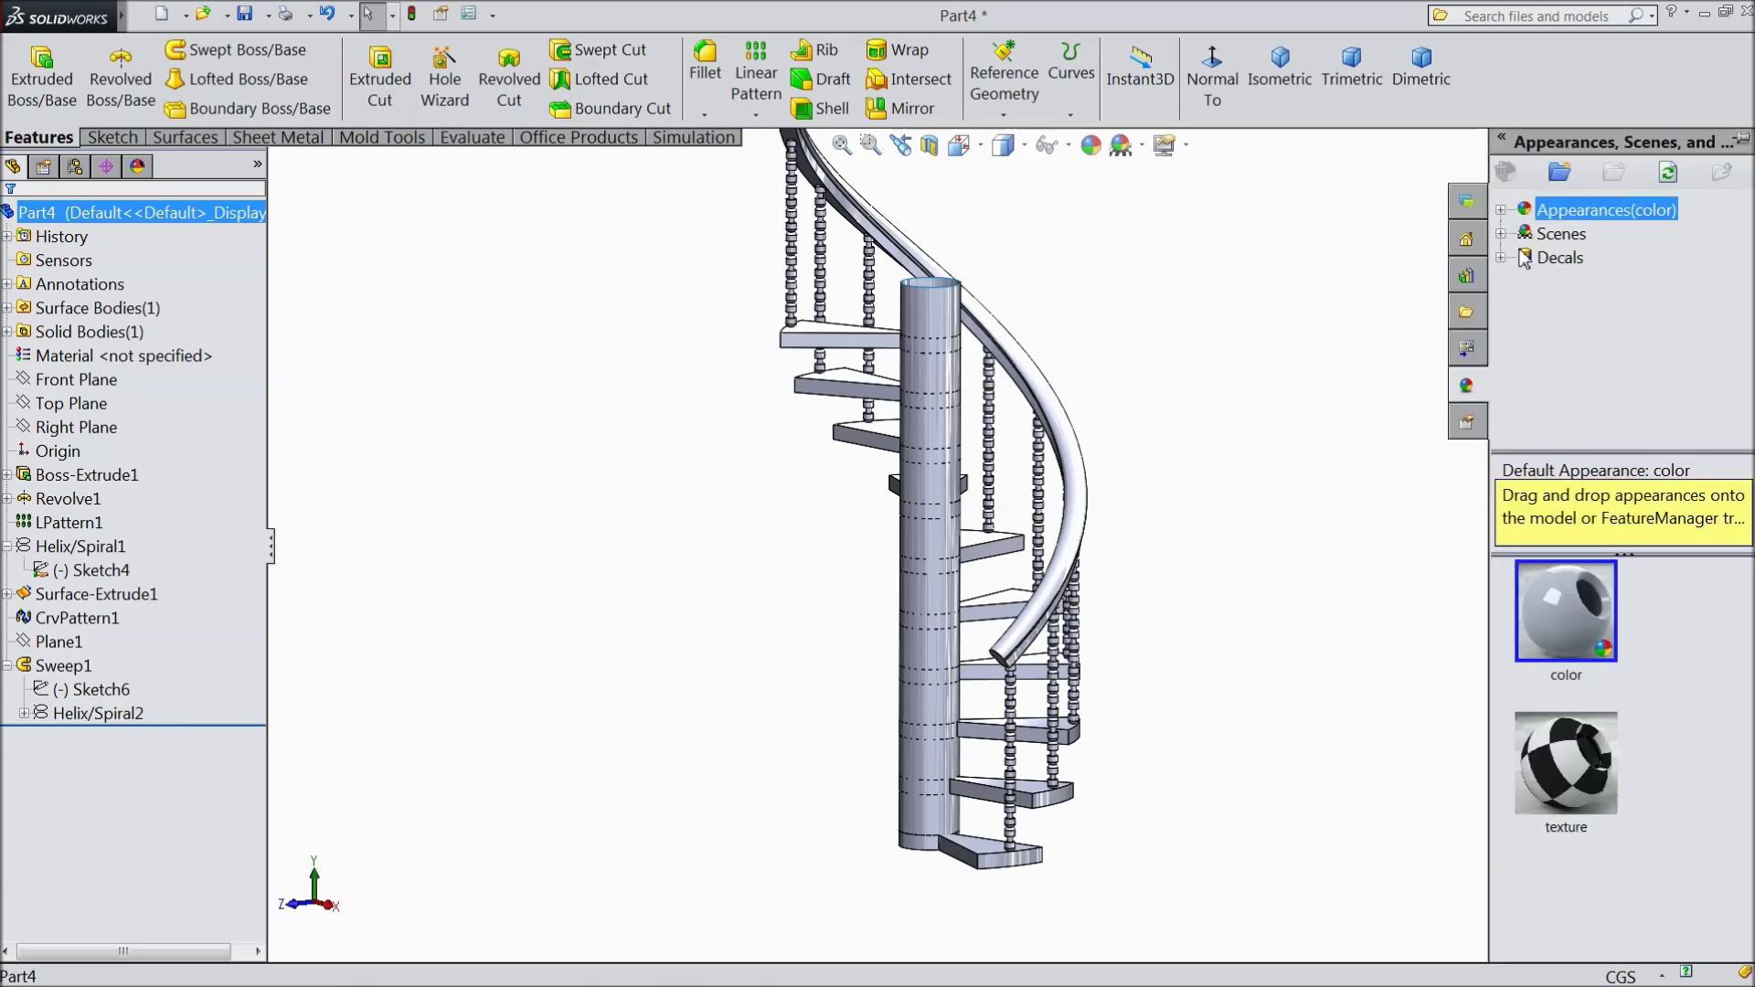
click(1505, 212)
scroll(1564, 315, down, 3)
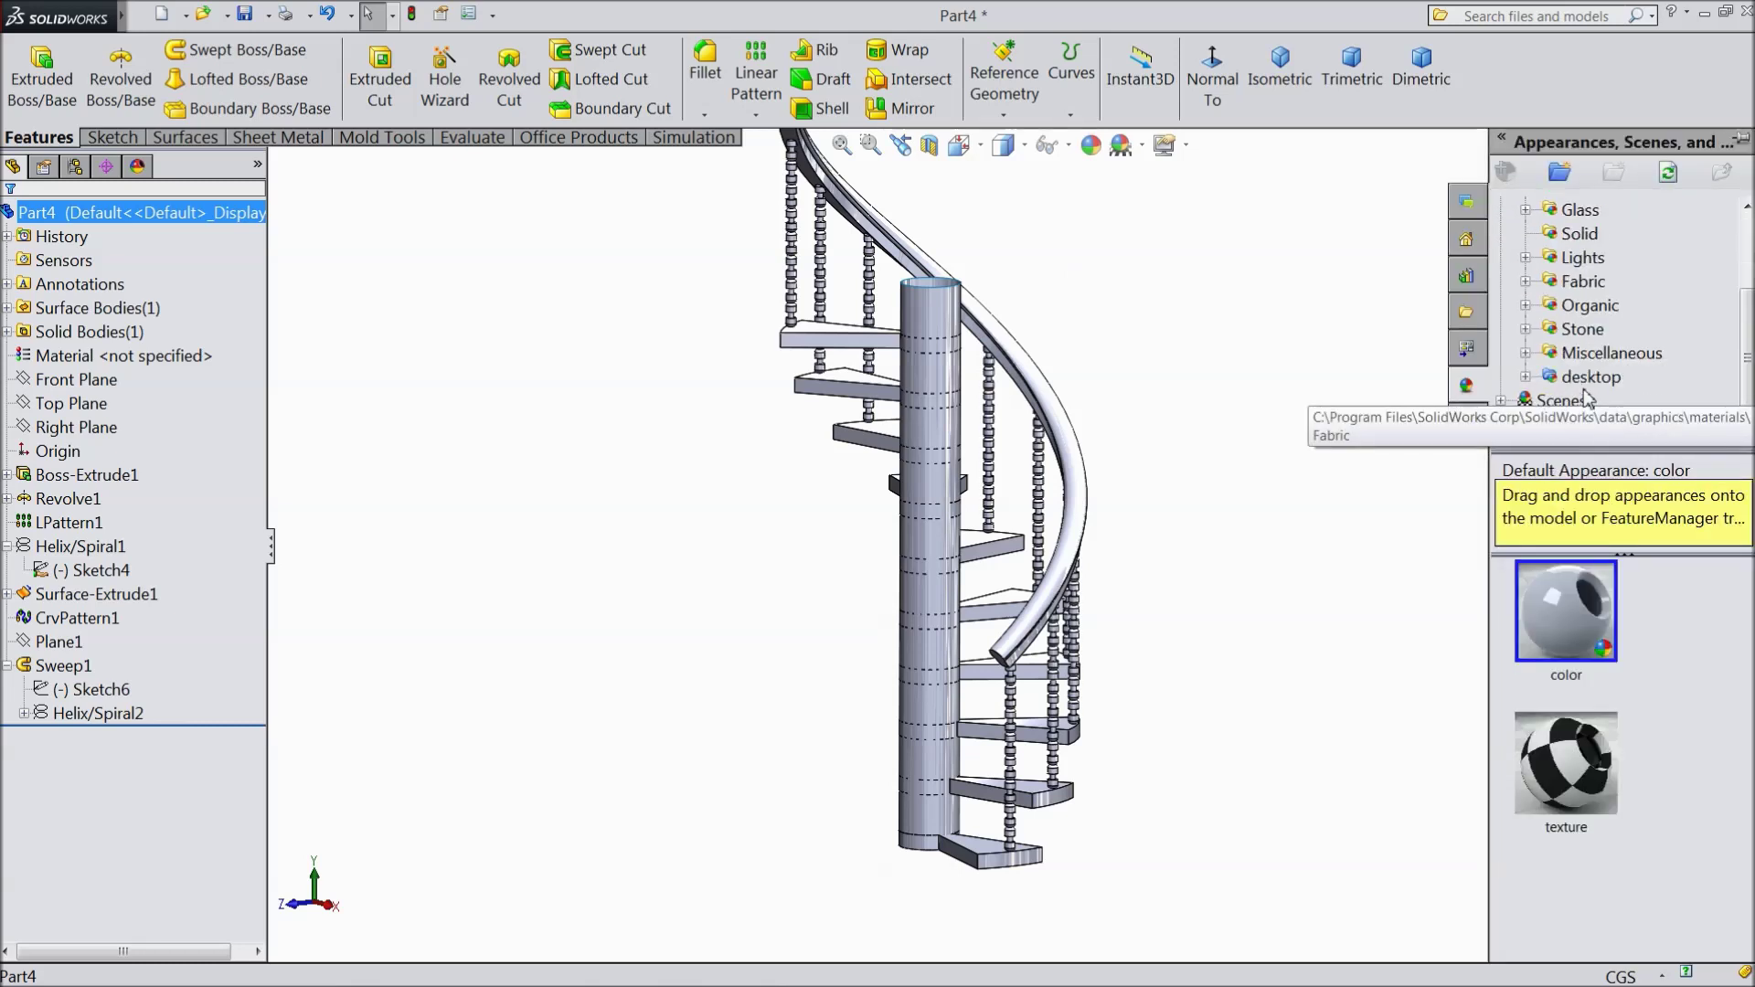
click(1528, 306)
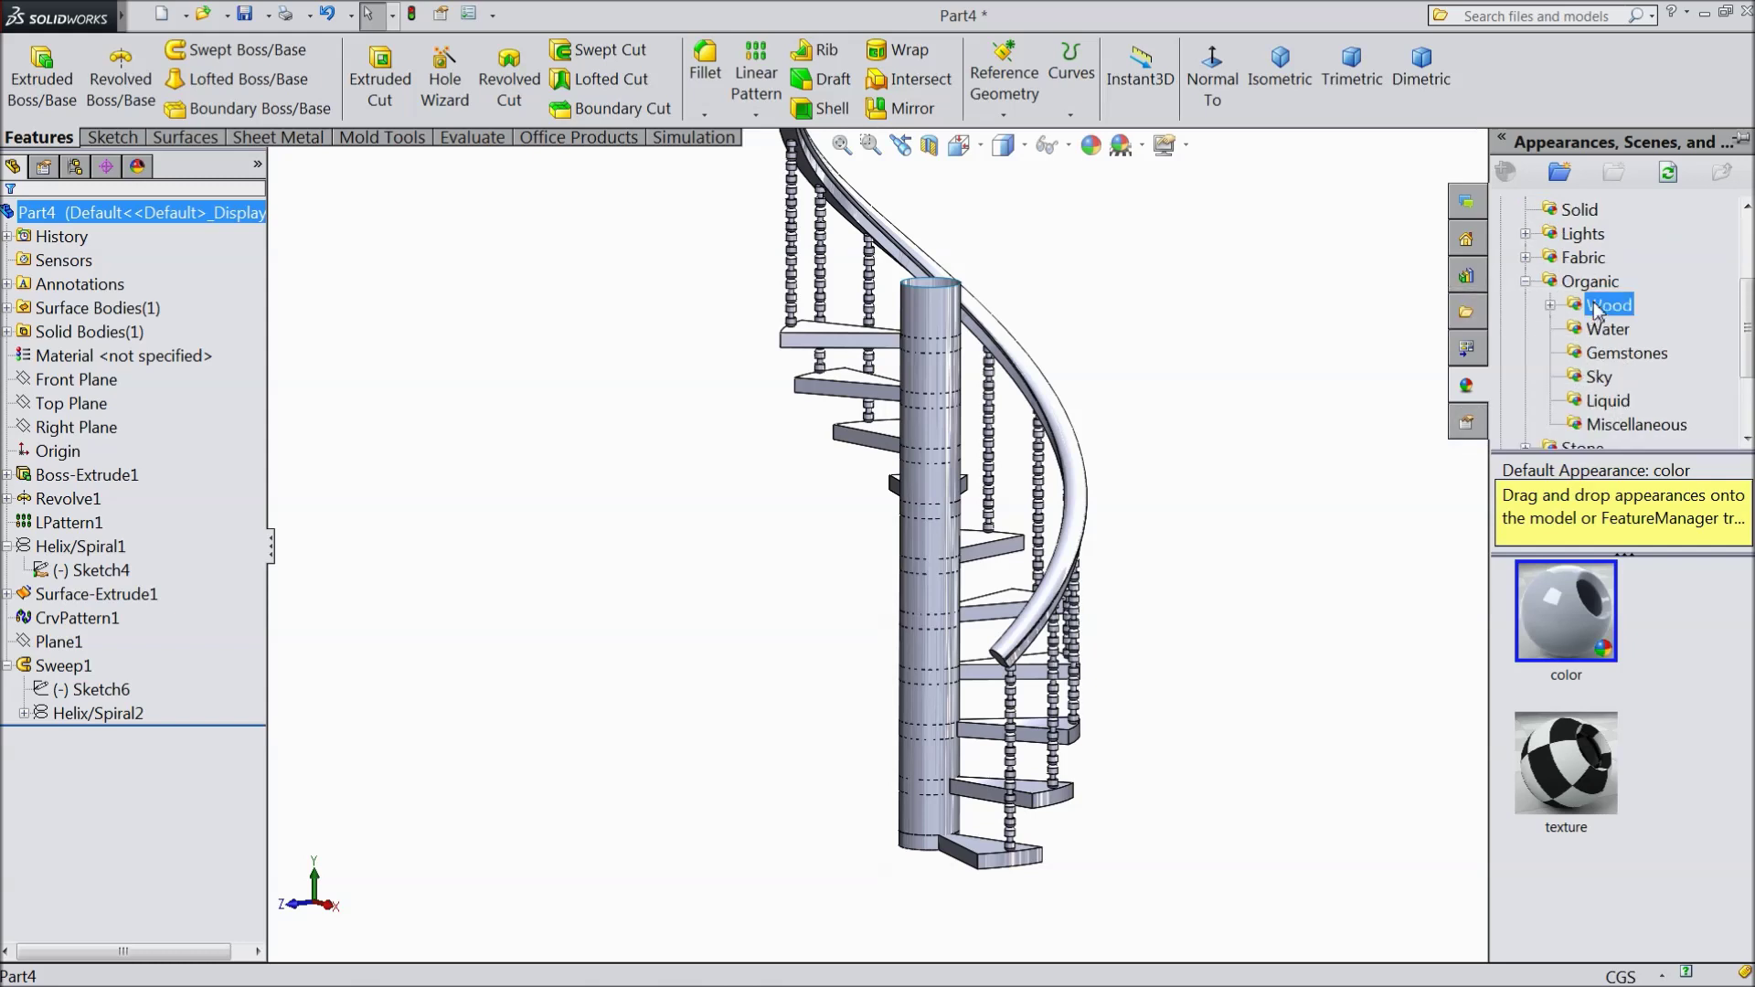
scroll(1632, 696, down, 3)
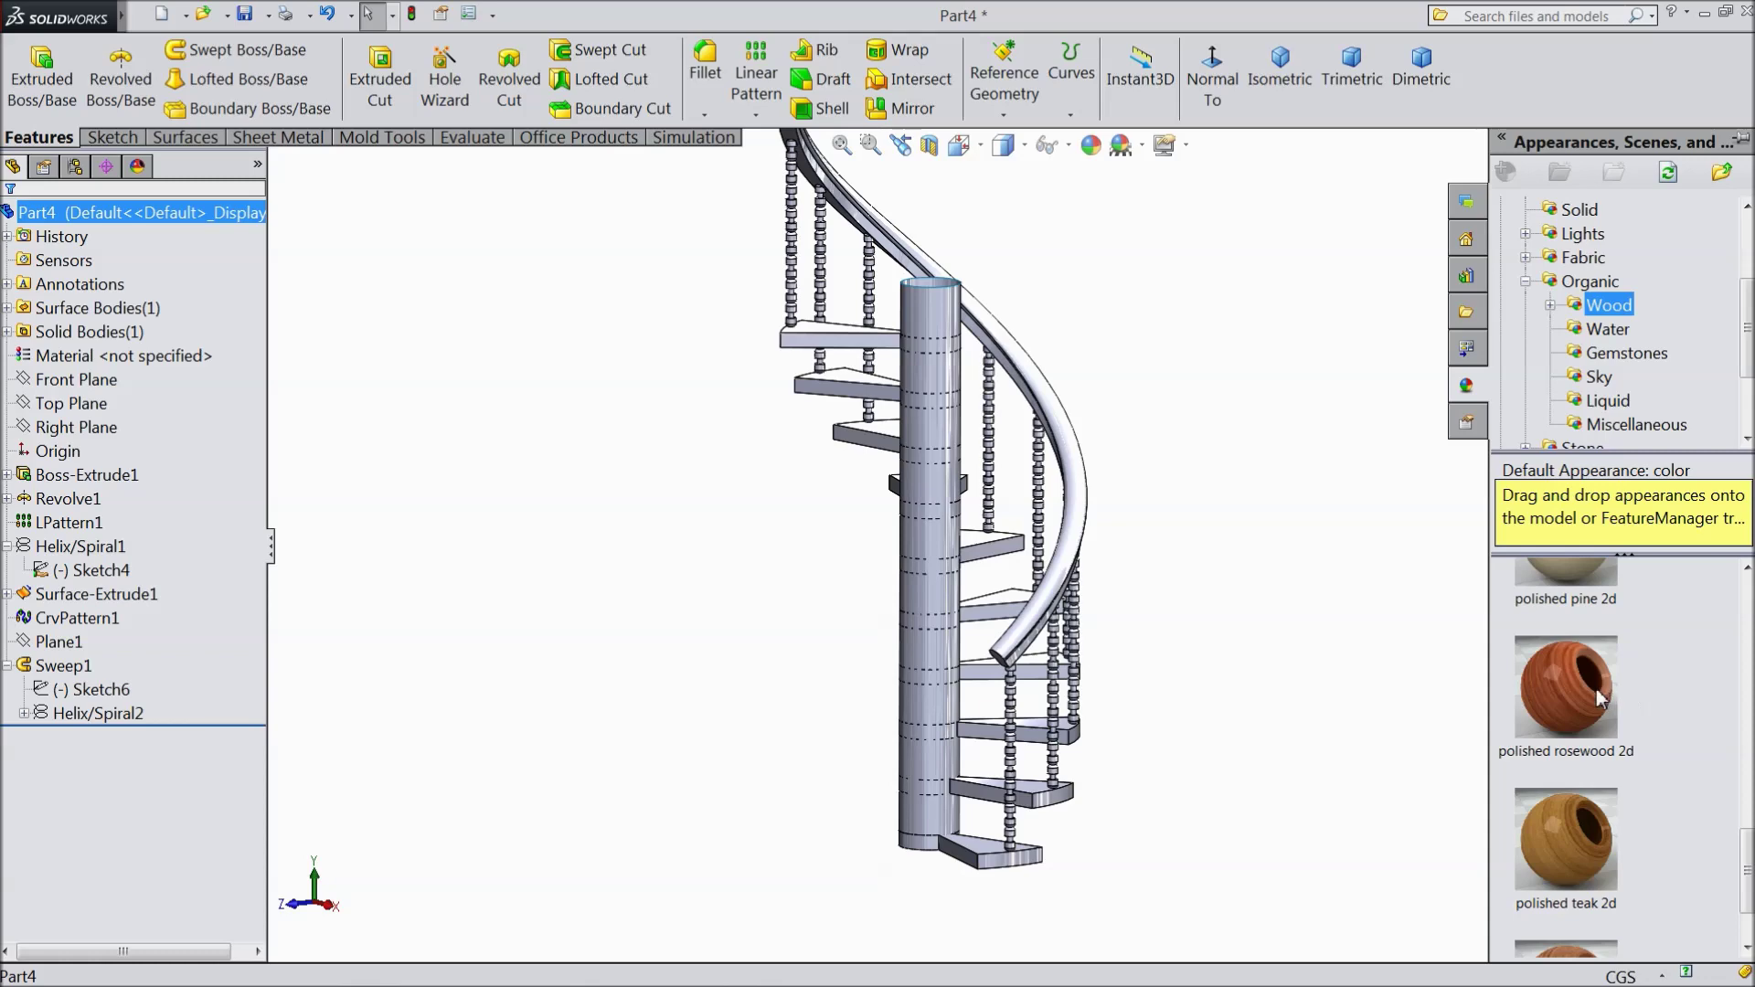
drag(1598, 698, 1420, 689)
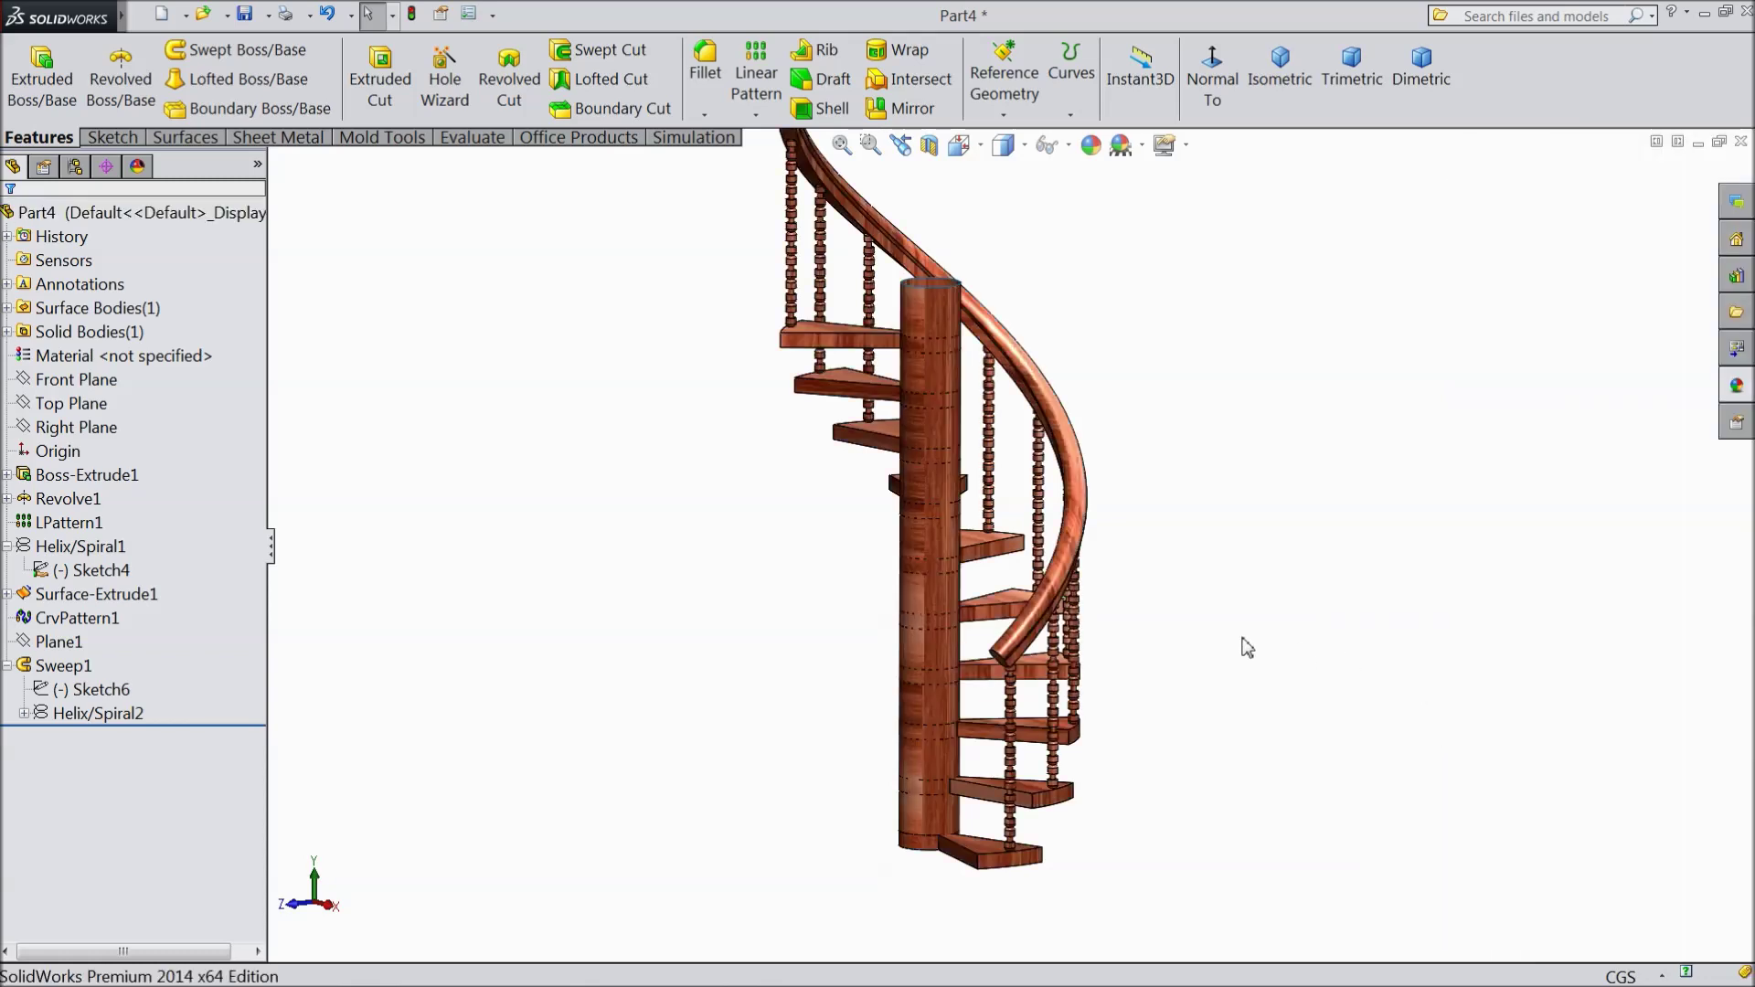
scroll(1235, 560, up, 1)
scroll(1213, 566, down, 2)
scroll(1169, 564, down, 1)
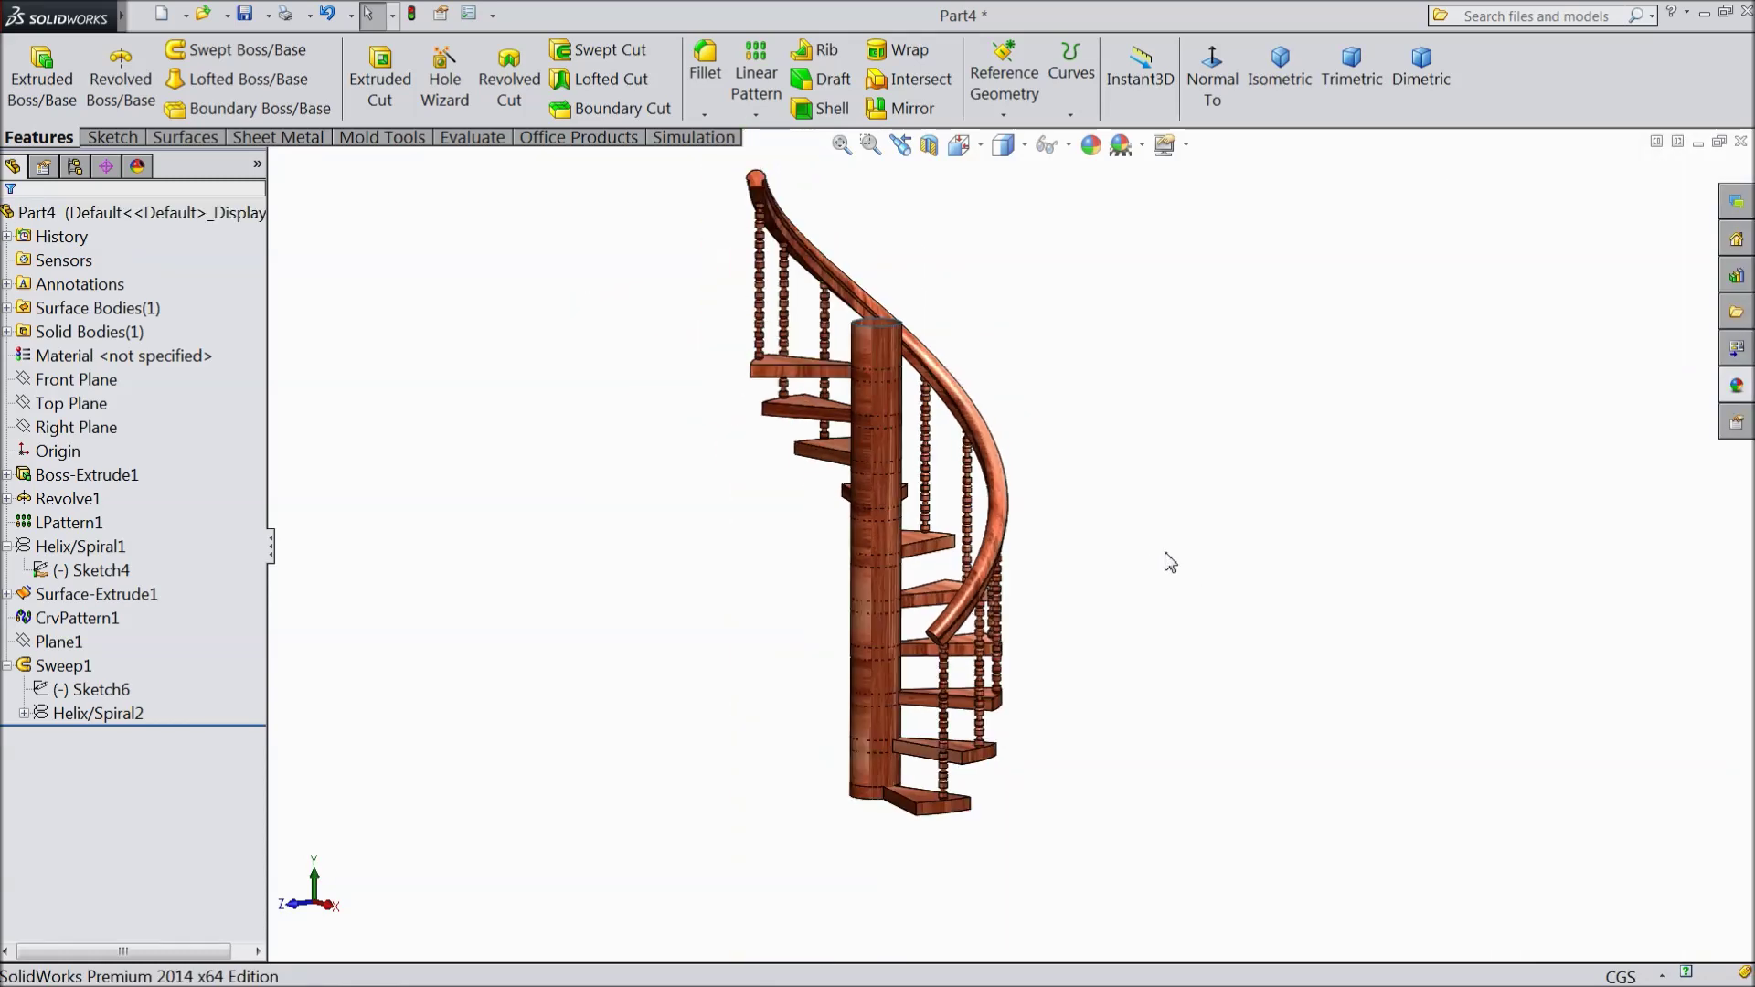
click(1739, 389)
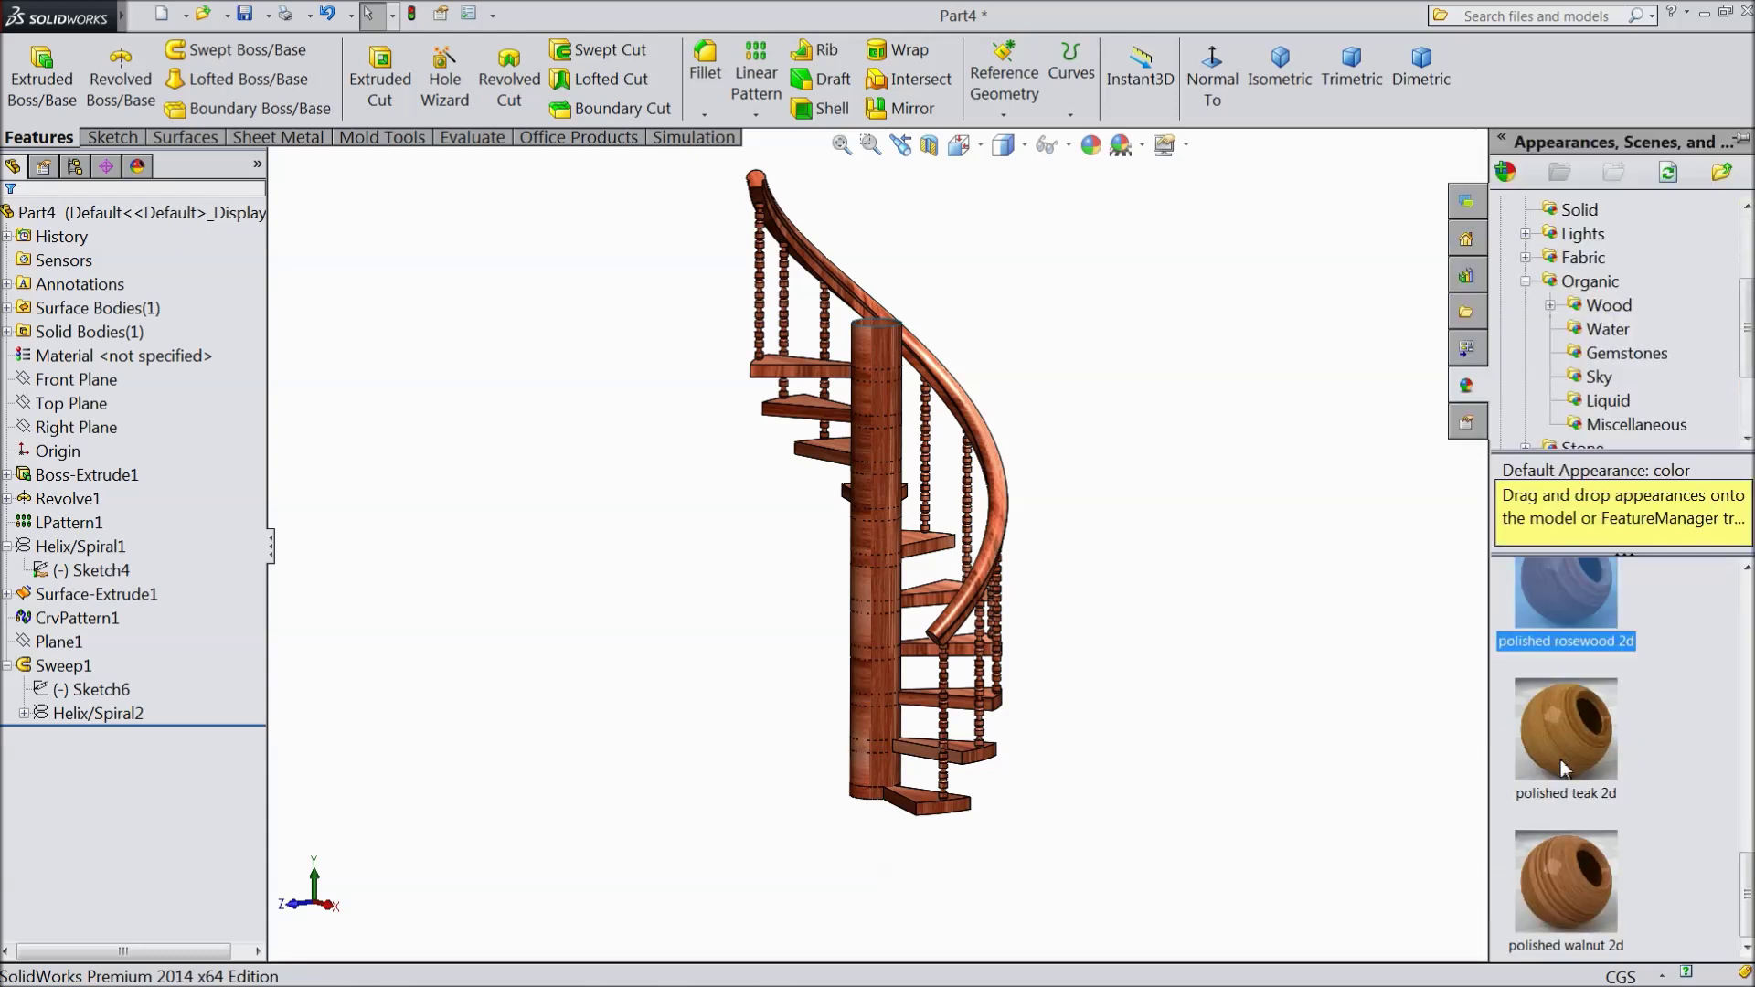
drag(1564, 742, 1336, 756)
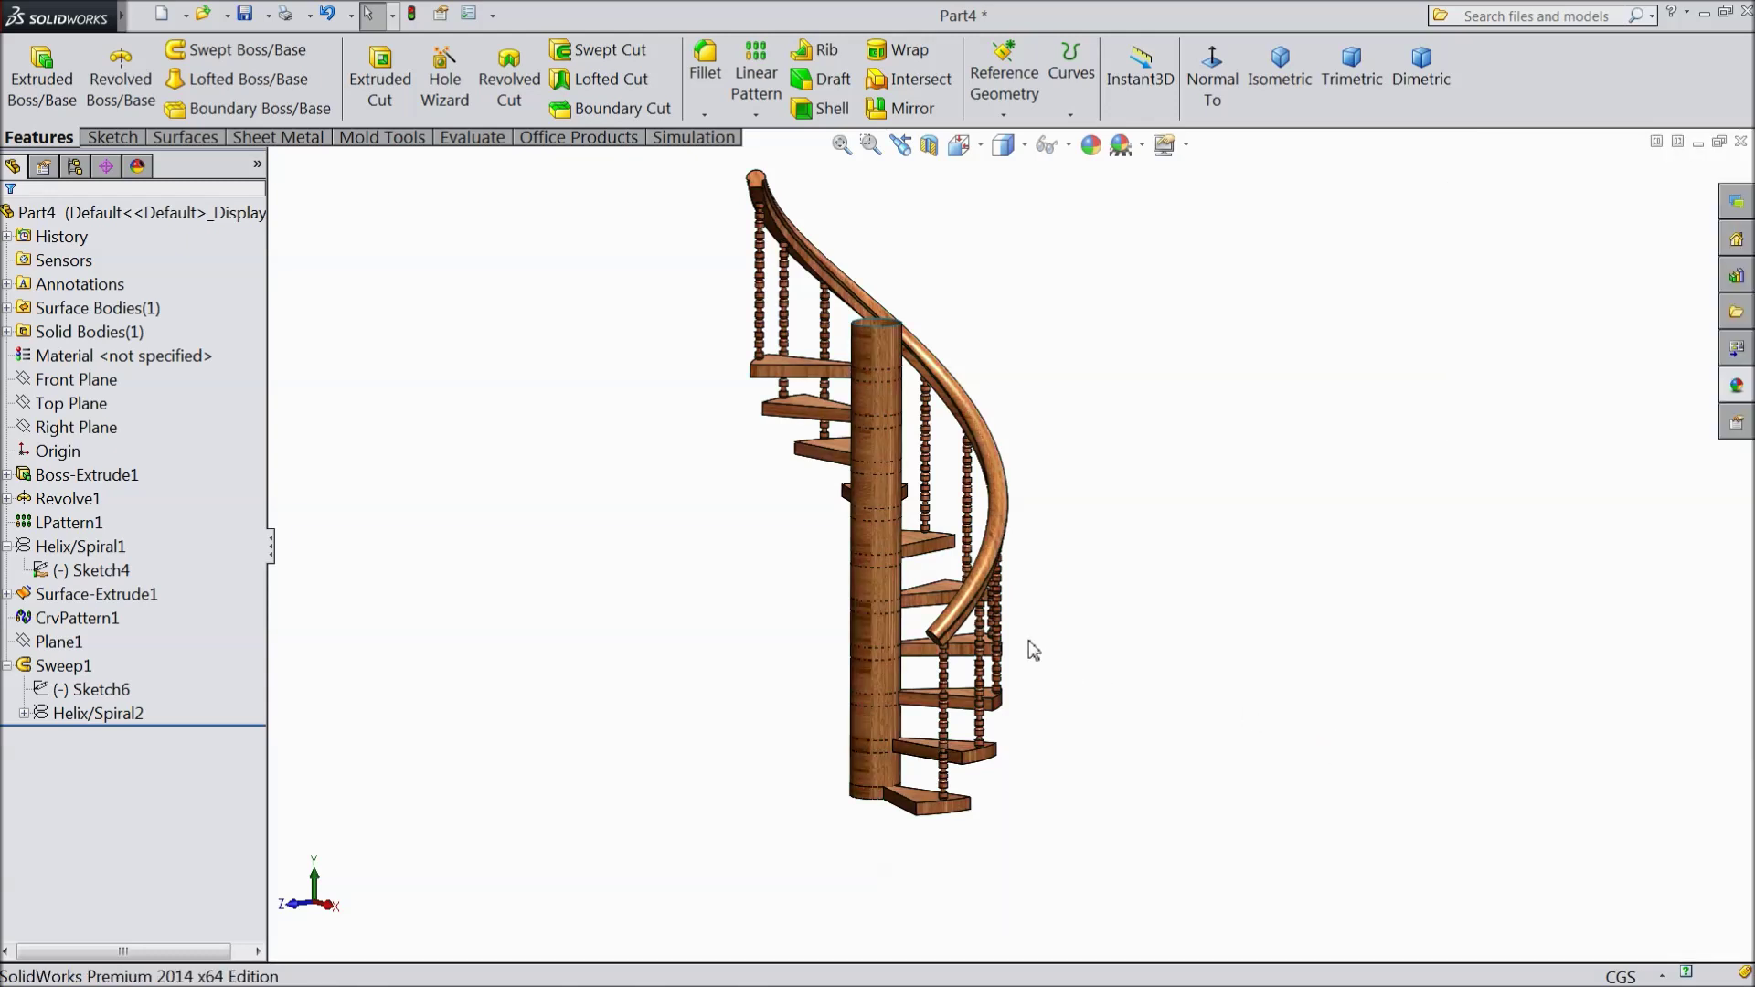
scroll(913, 519, up, 2)
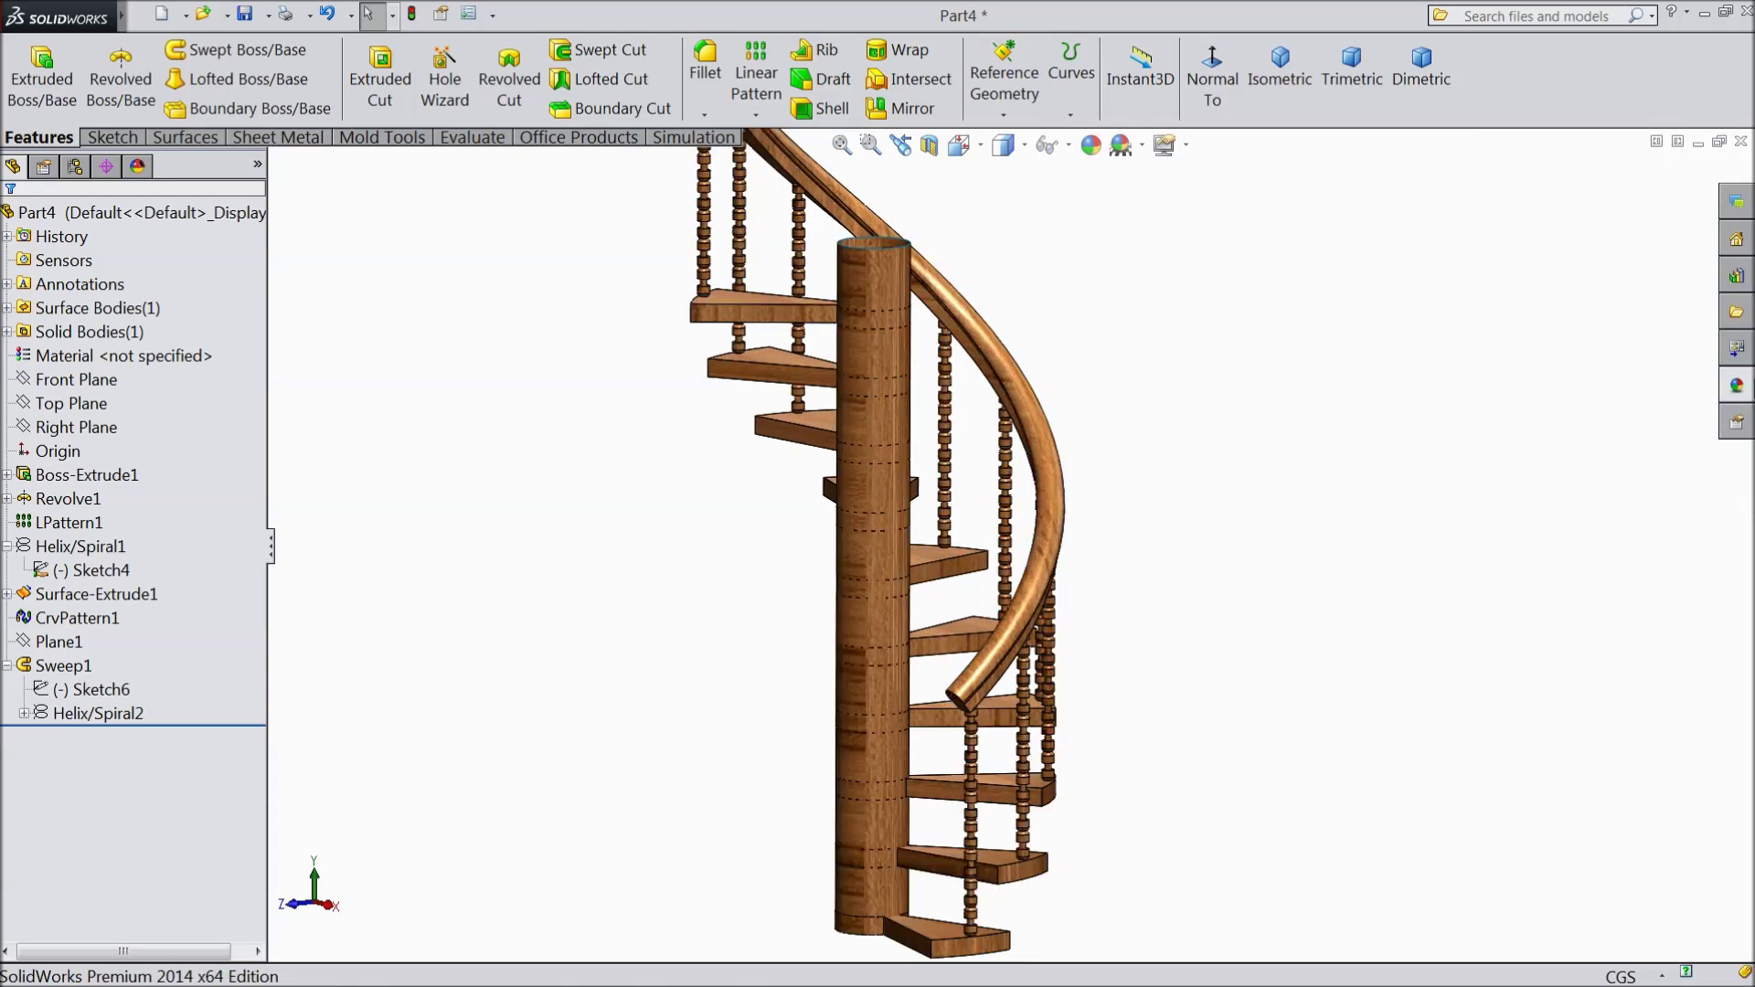
- Replace the teak-like finish with a darker walnut-like wood from Organic > Wood
click(1739, 385)
drag(1564, 741, 1338, 825)
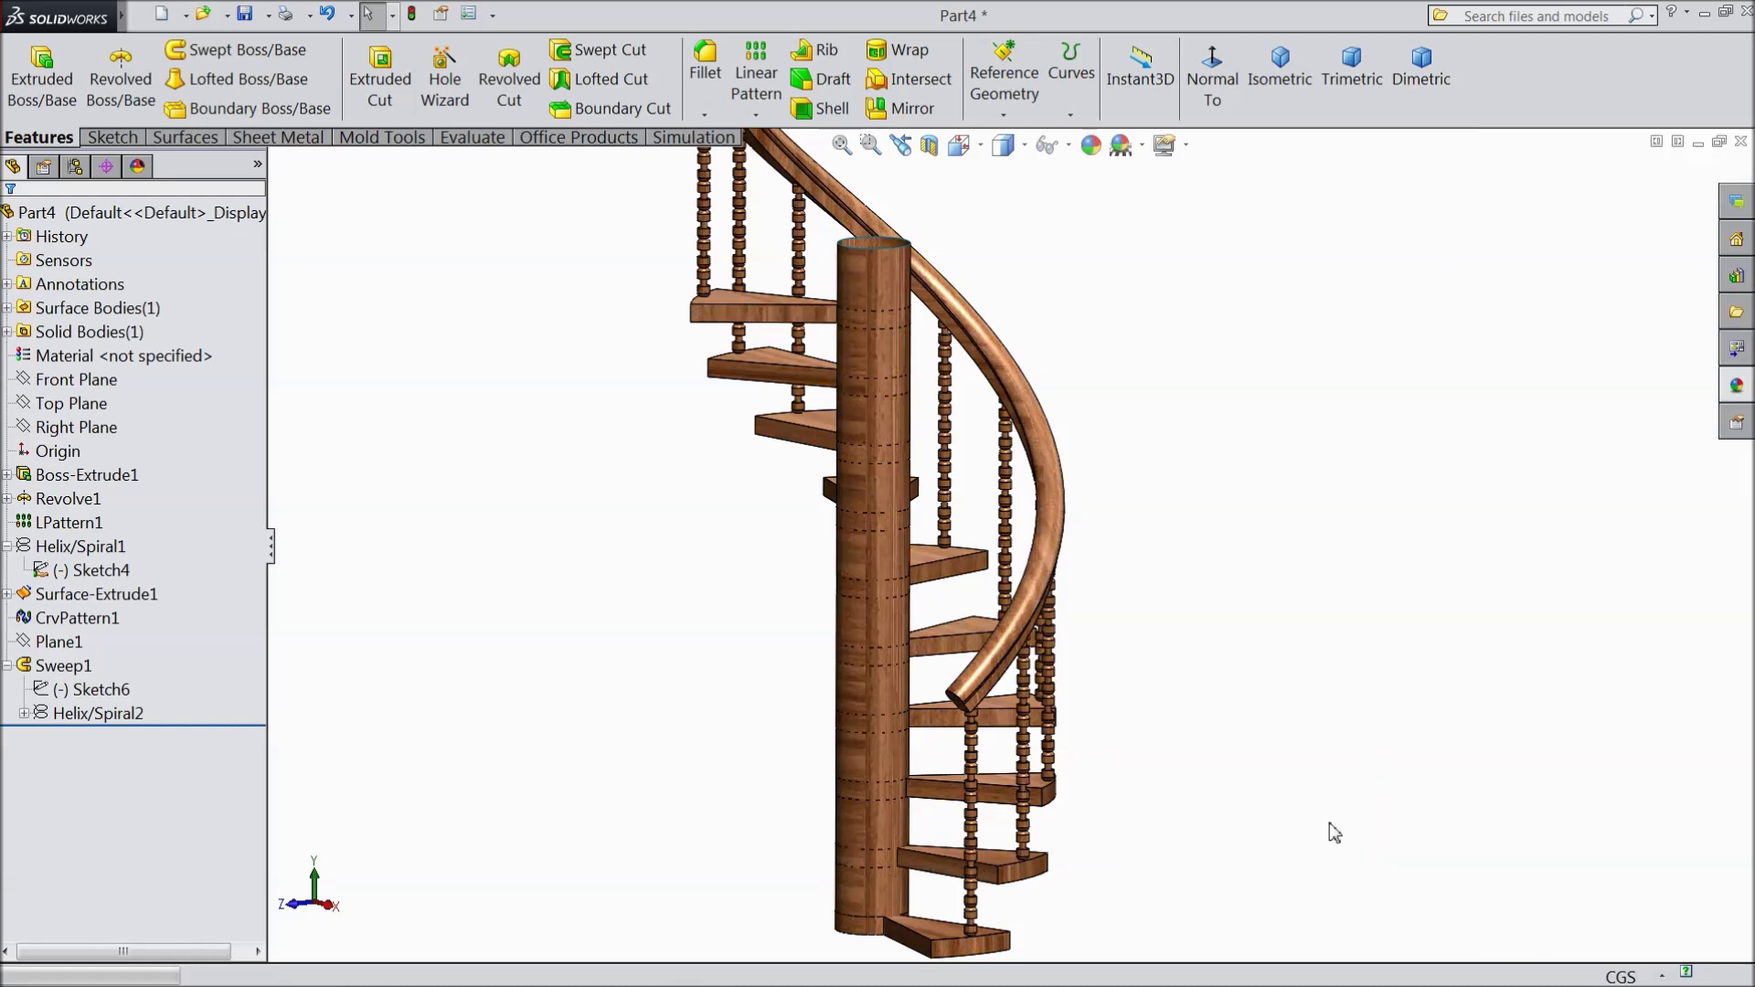
click(1738, 394)
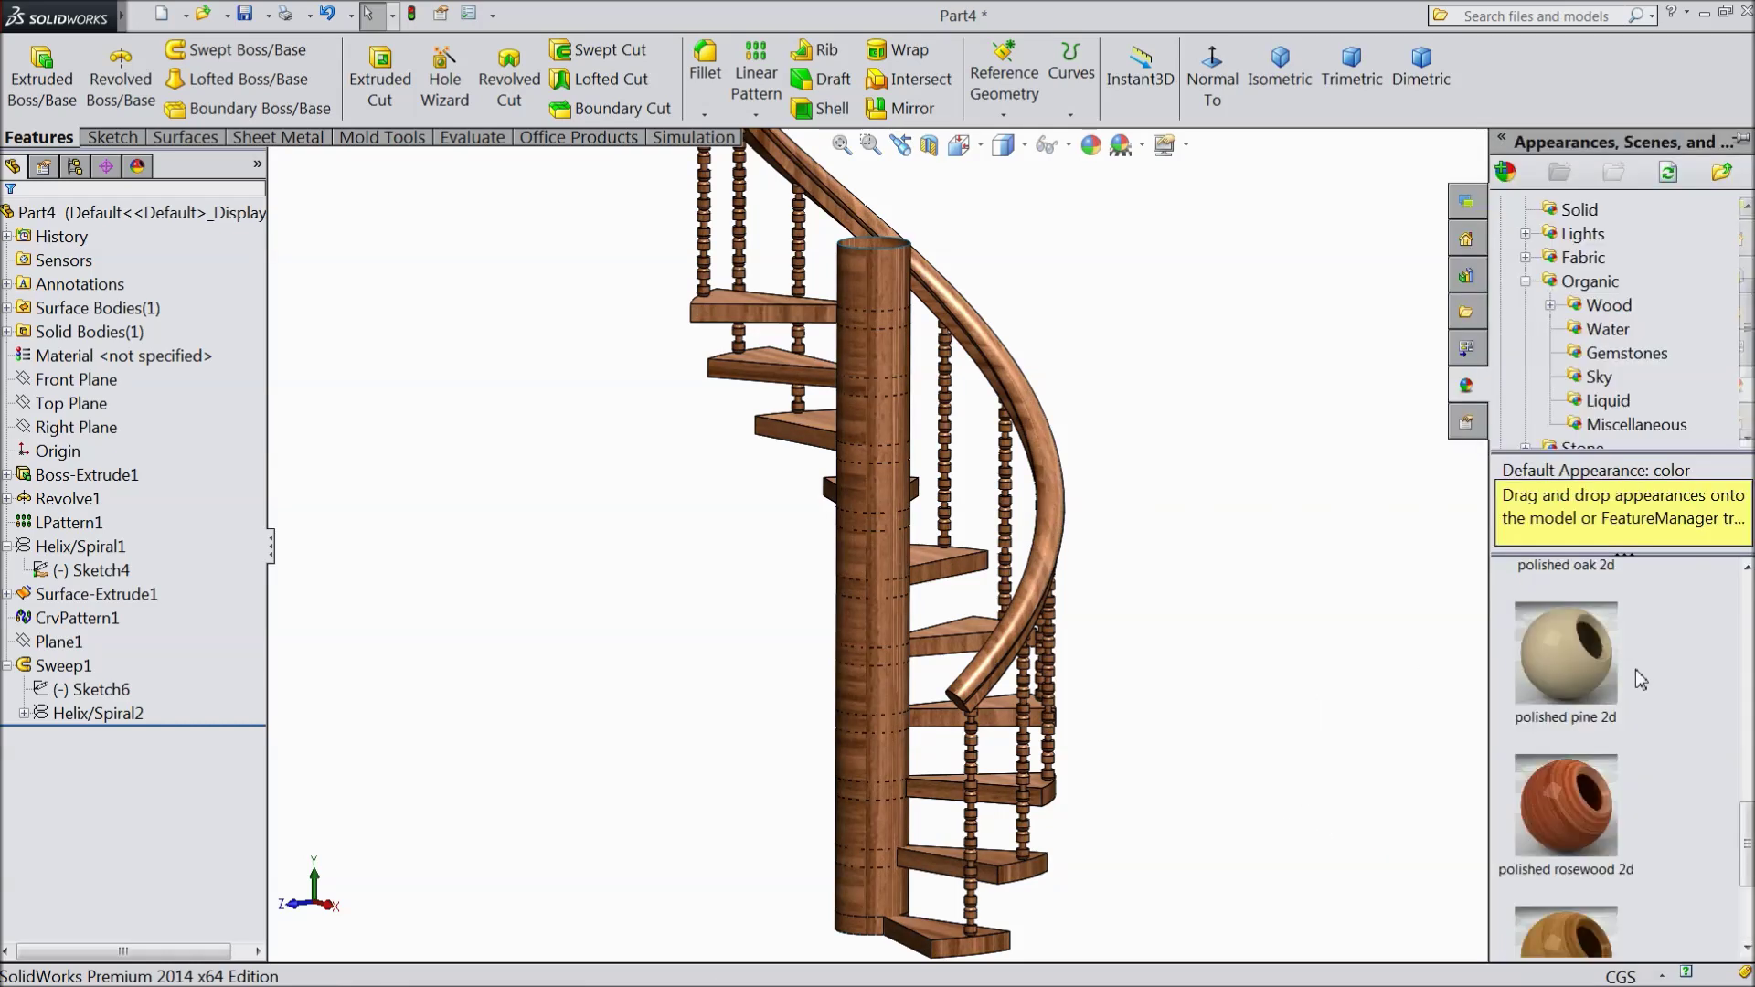
drag(1564, 658, 1241, 700)
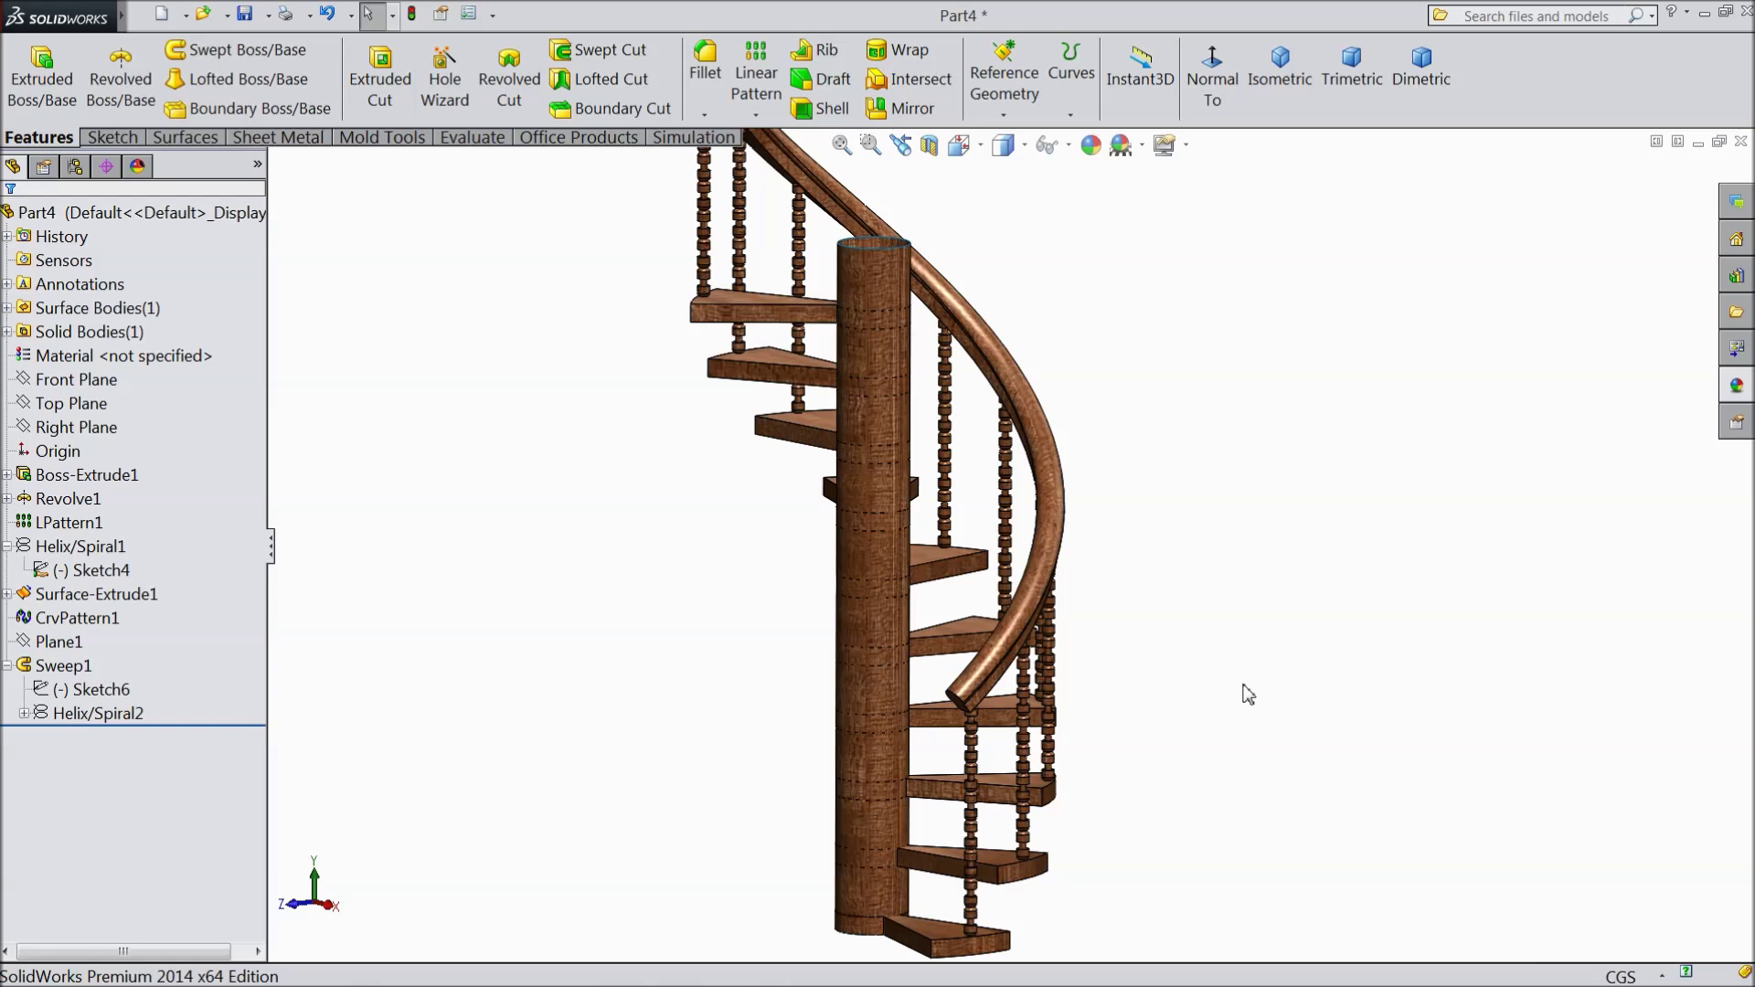
middle_drag(1248, 696, 1304, 726)
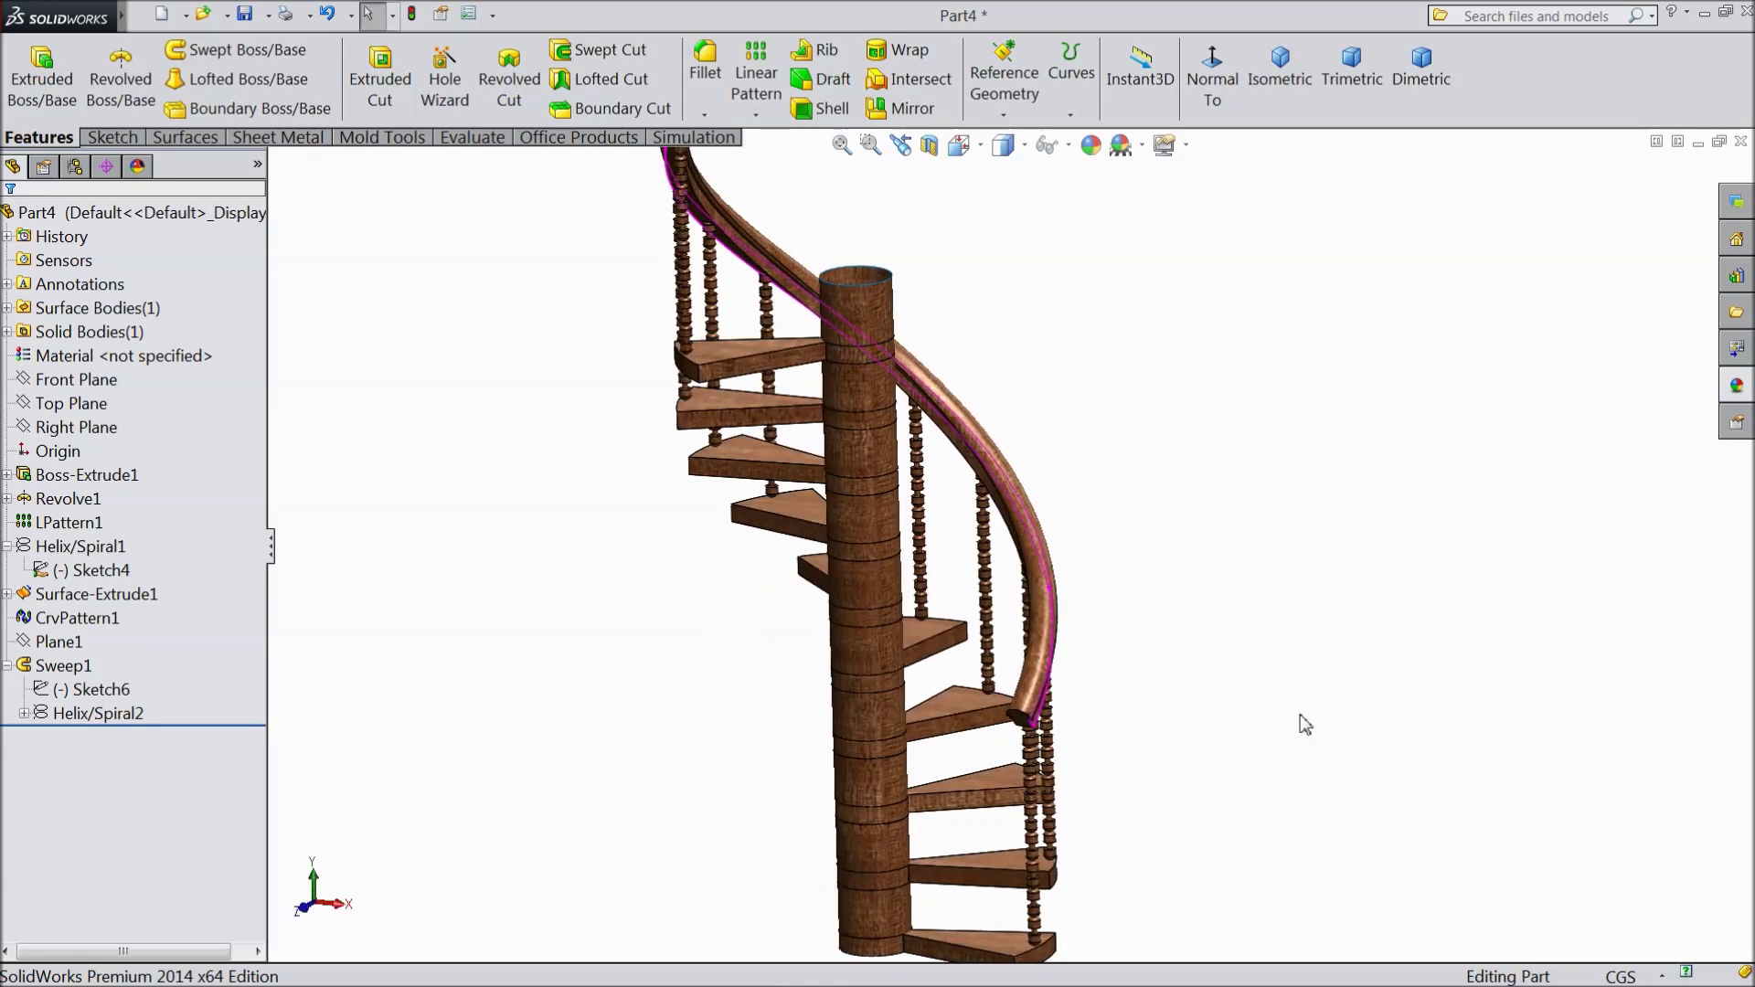
click(1152, 697)
scroll(1150, 695, down, 2)
middle_drag(1146, 683, 1133, 684)
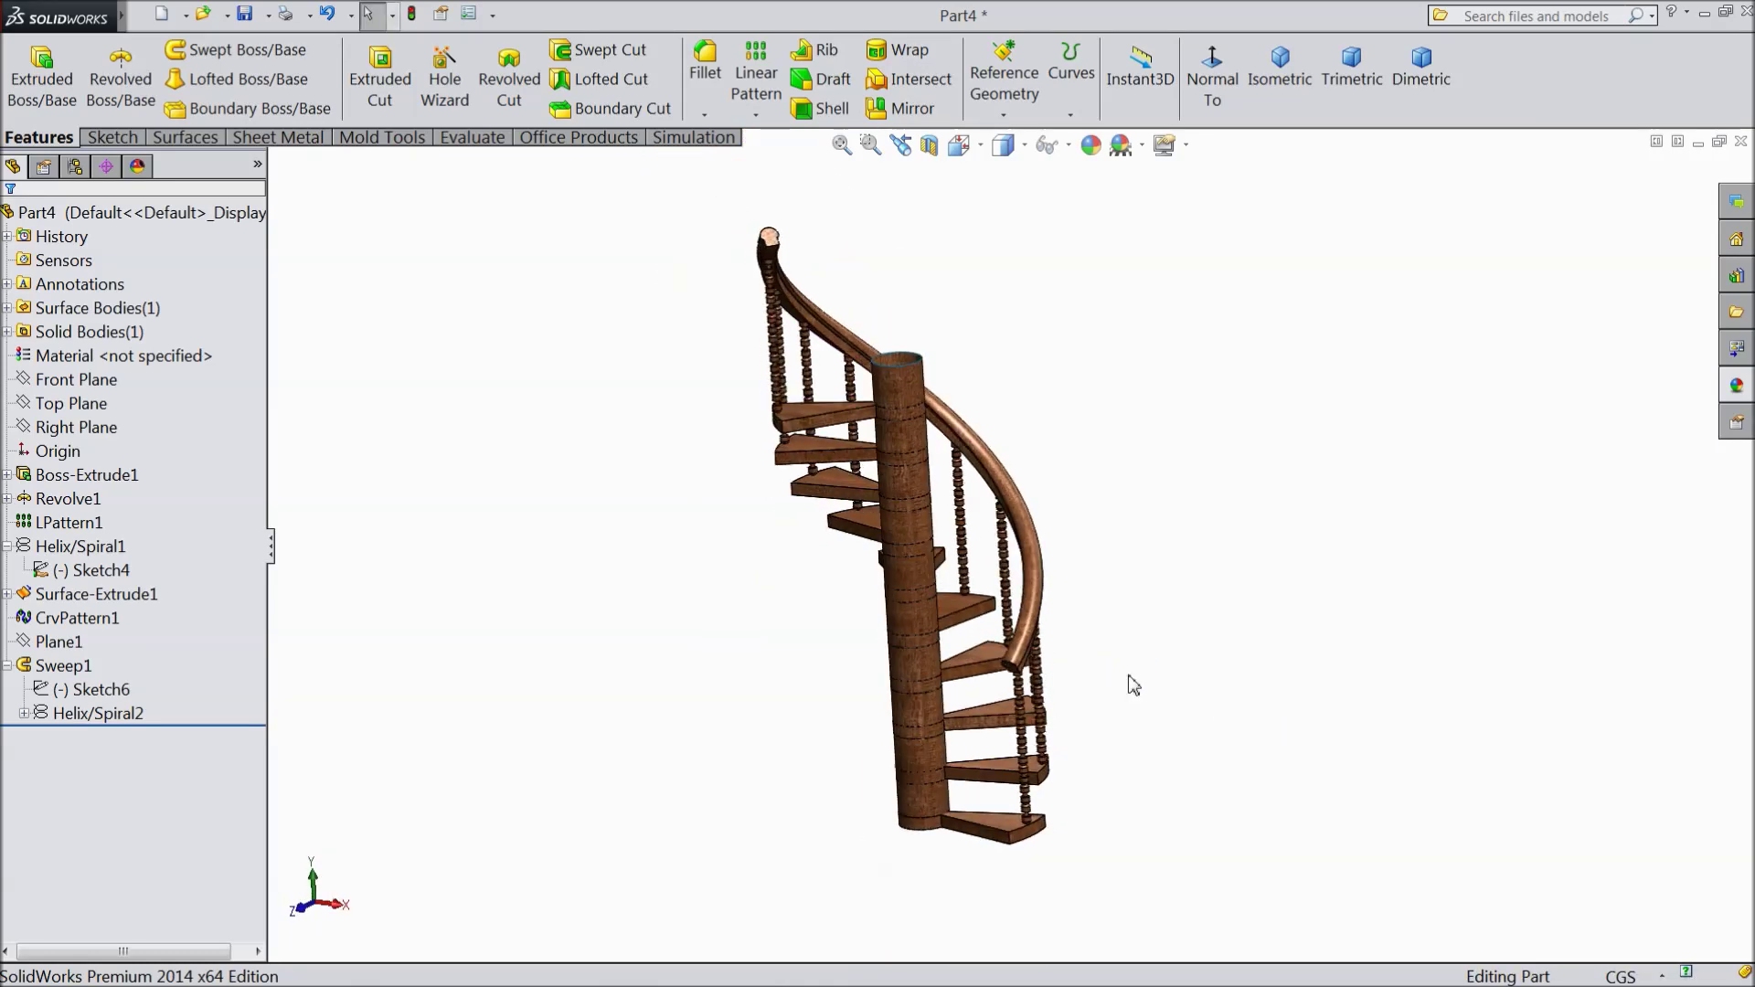